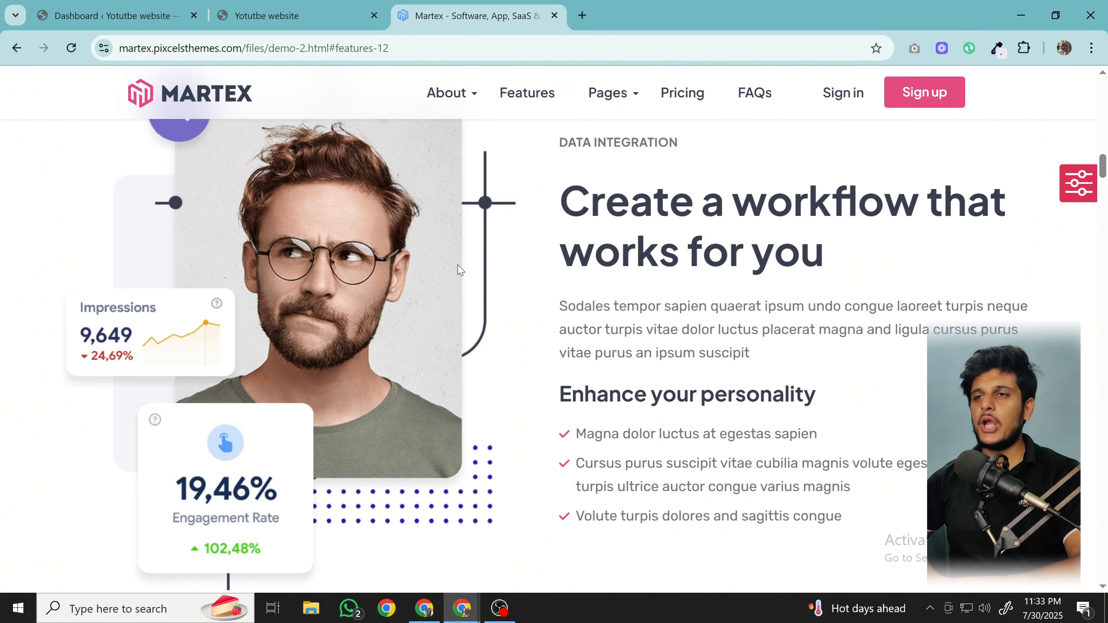
- Look over the Martex demo's feature sections and hero area, and compare them with the site's current front page
{"action": "scroll", "coordinate": [460, 270], "scroll_direction": "down", "scroll_amount": 10}
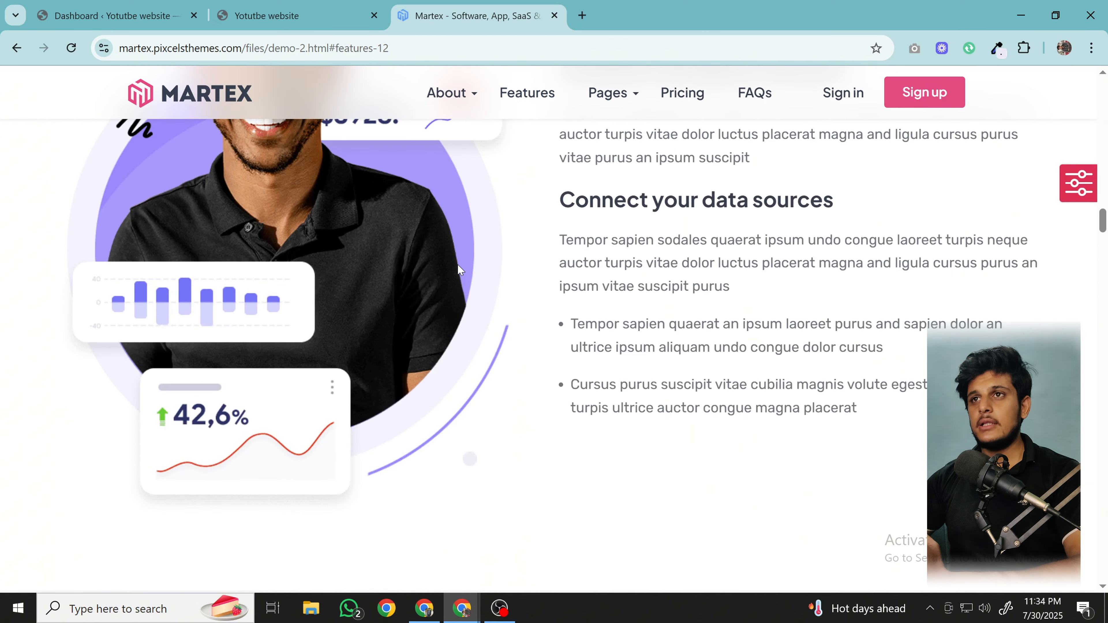
{"action": "scroll", "coordinate": [460, 269], "scroll_direction": "up", "scroll_amount": 12}
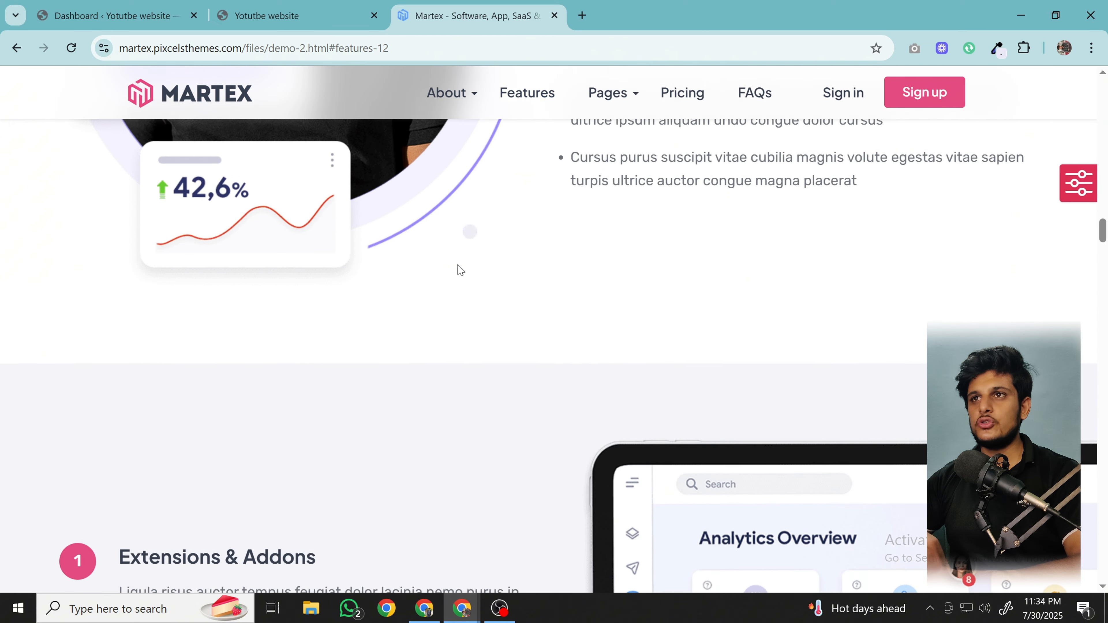
{"action": "scroll", "coordinate": [460, 270], "scroll_direction": "up", "scroll_amount": 15}
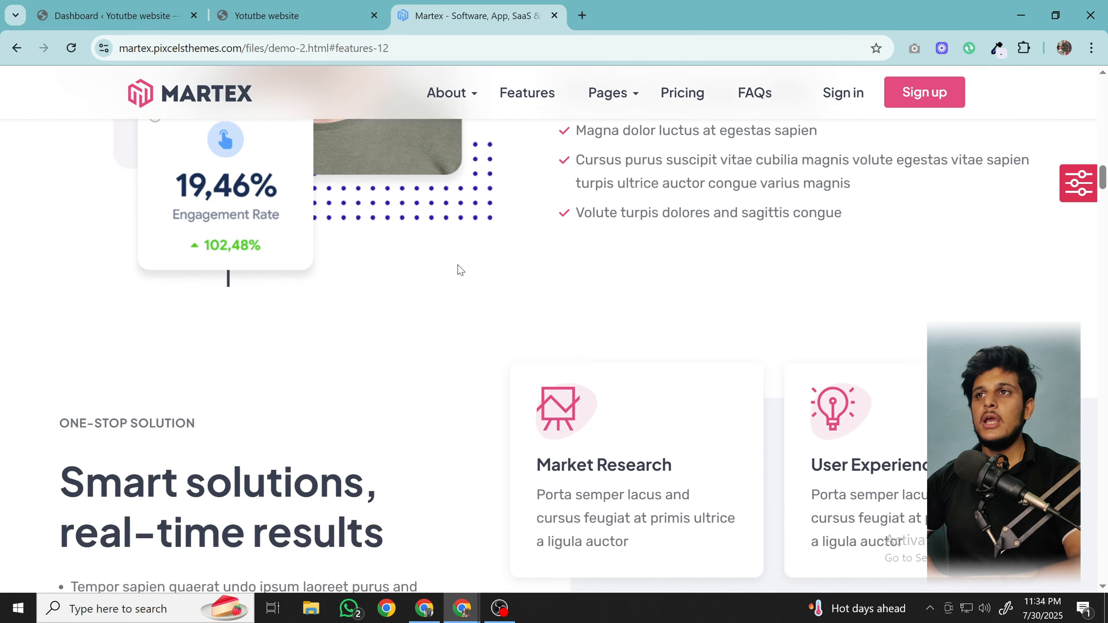
{"action": "scroll", "coordinate": [457, 270], "scroll_direction": "up", "scroll_amount": 10}
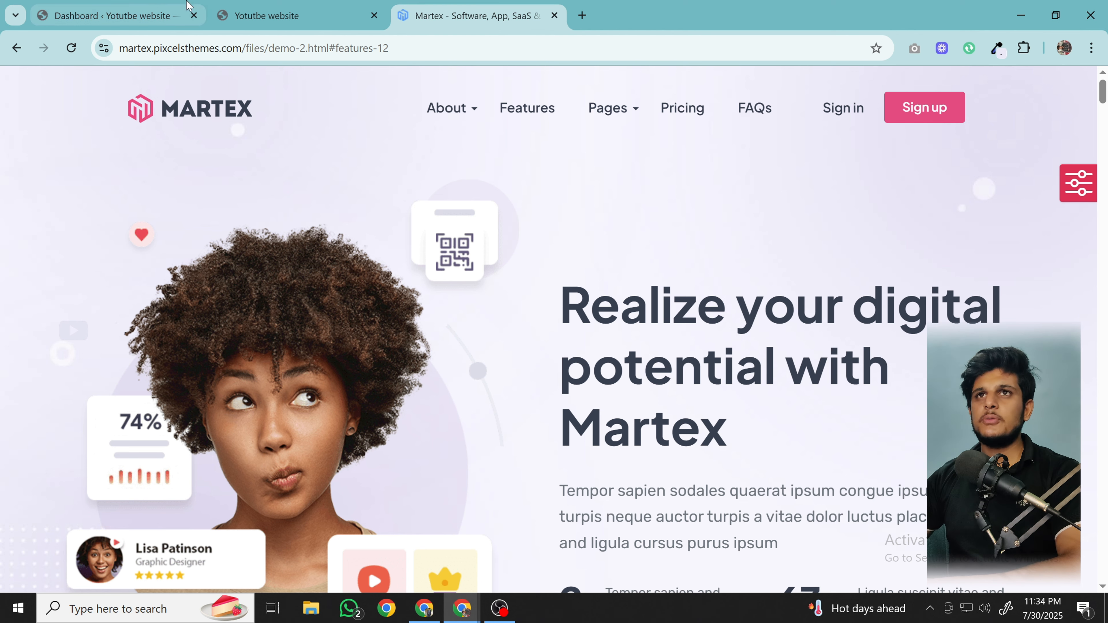
{"action": "left_click", "coordinate": [113, 15]}
{"action": "left_click", "coordinate": [267, 5]}
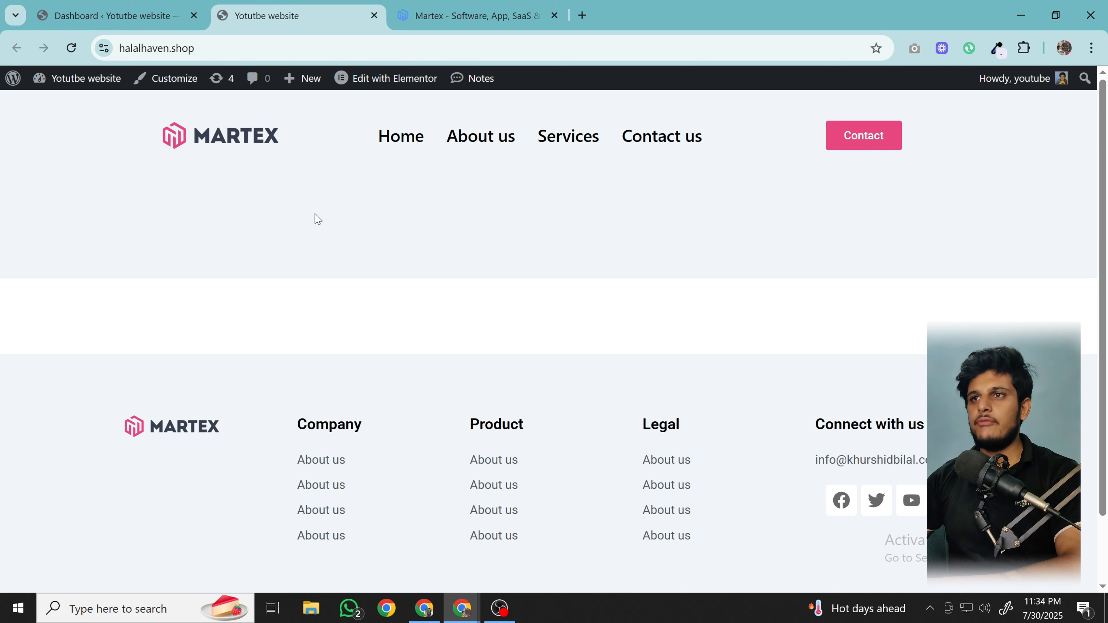
{"action": "scroll", "coordinate": [544, 374], "scroll_direction": "down", "scroll_amount": 2}
{"action": "scroll", "coordinate": [548, 375], "scroll_direction": "up", "scroll_amount": 2}
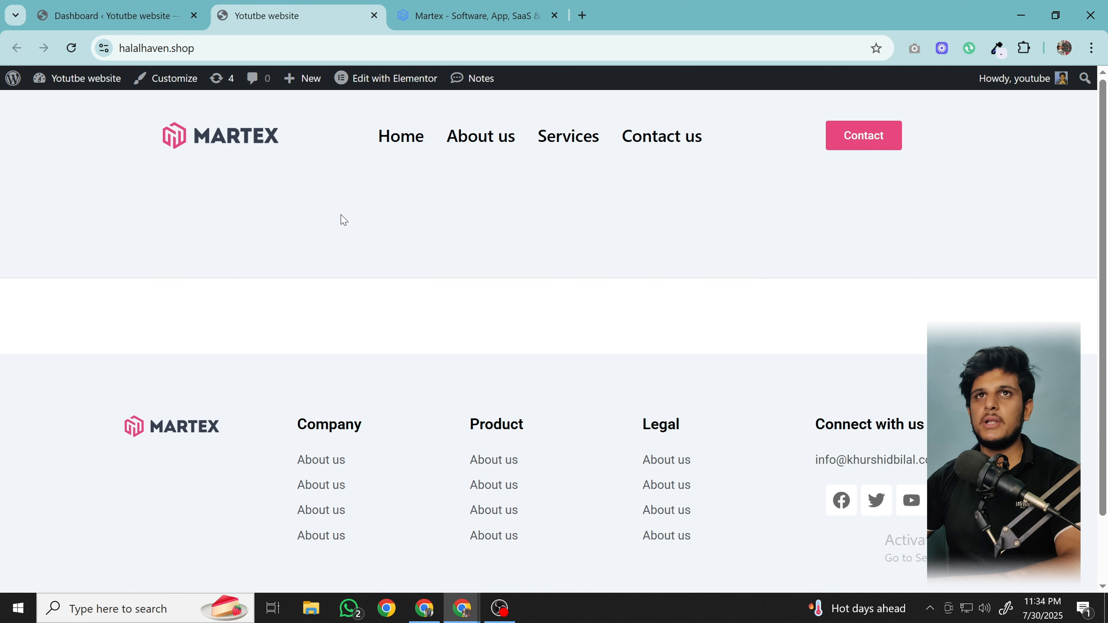
- Open the WordPress updates overview and select all plugins with available updates: Elementor, Elementor Pro and ElementsKit Lite
{"action": "left_click", "coordinate": [140, 14]}
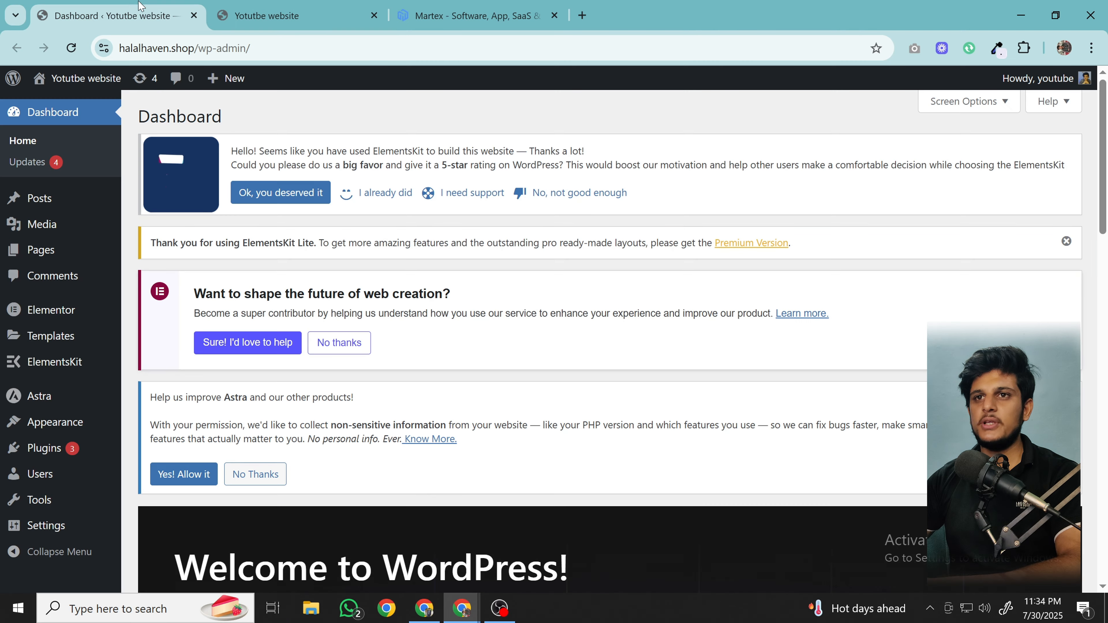
{"action": "scroll", "coordinate": [288, 281], "scroll_direction": "down", "scroll_amount": 15}
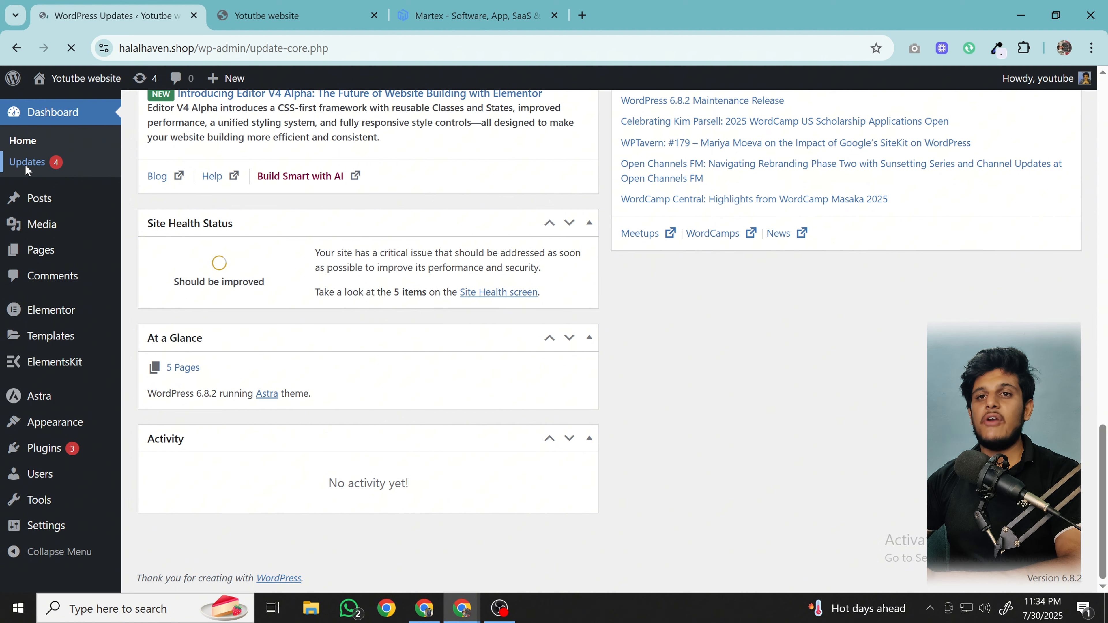
{"action": "scroll", "coordinate": [210, 316], "scroll_direction": "down", "scroll_amount": 5}
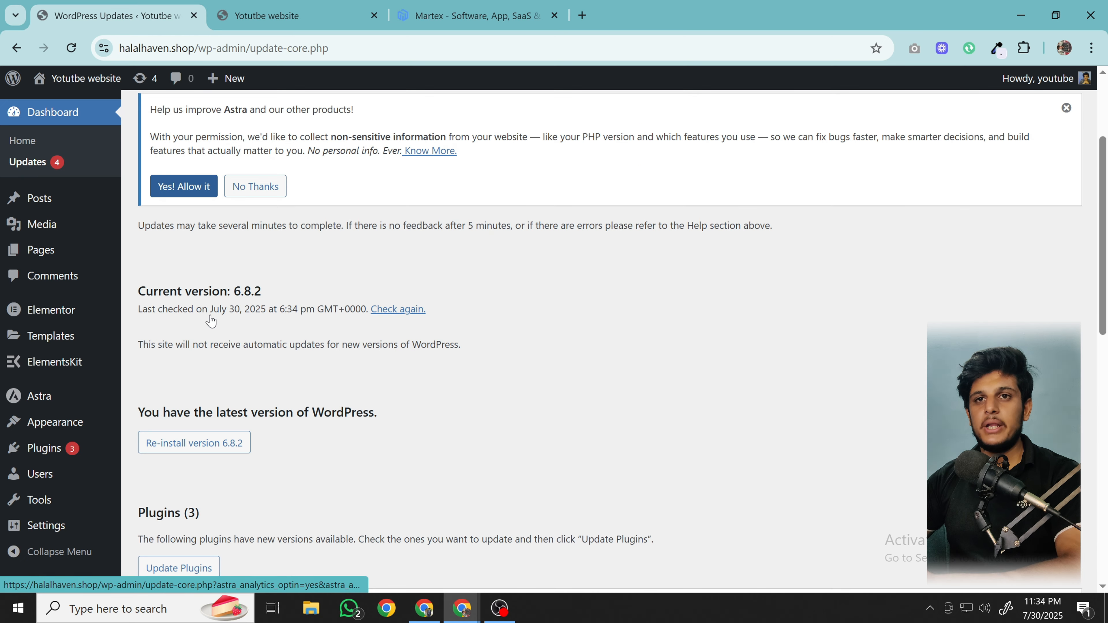
{"action": "scroll", "coordinate": [211, 321], "scroll_direction": "down", "scroll_amount": 5}
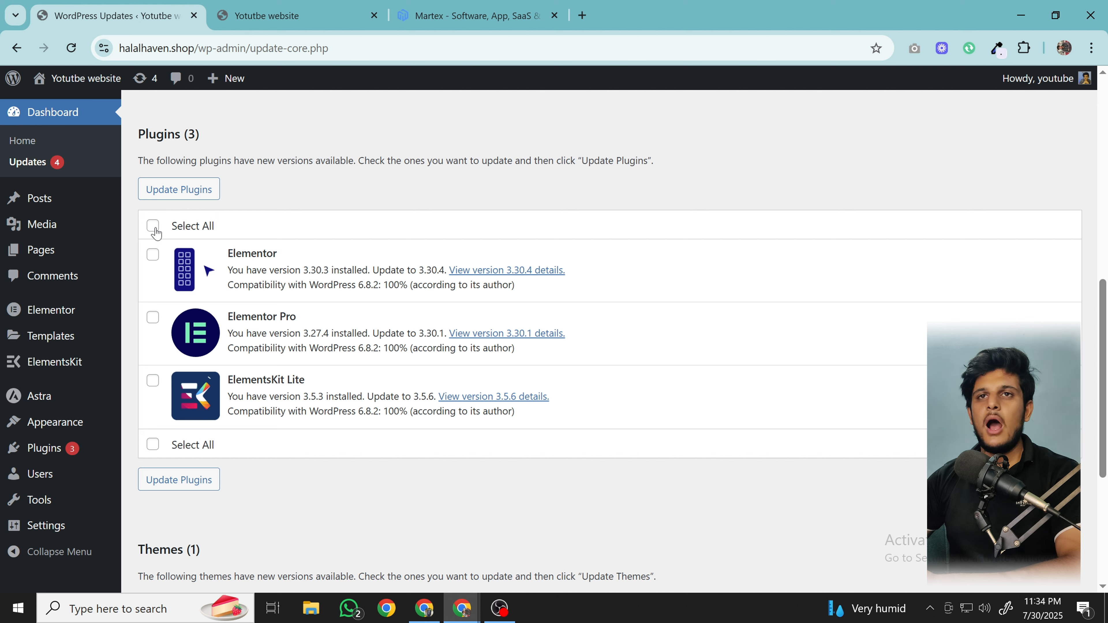
{"action": "scroll", "coordinate": [180, 421], "scroll_direction": "up", "scroll_amount": 5}
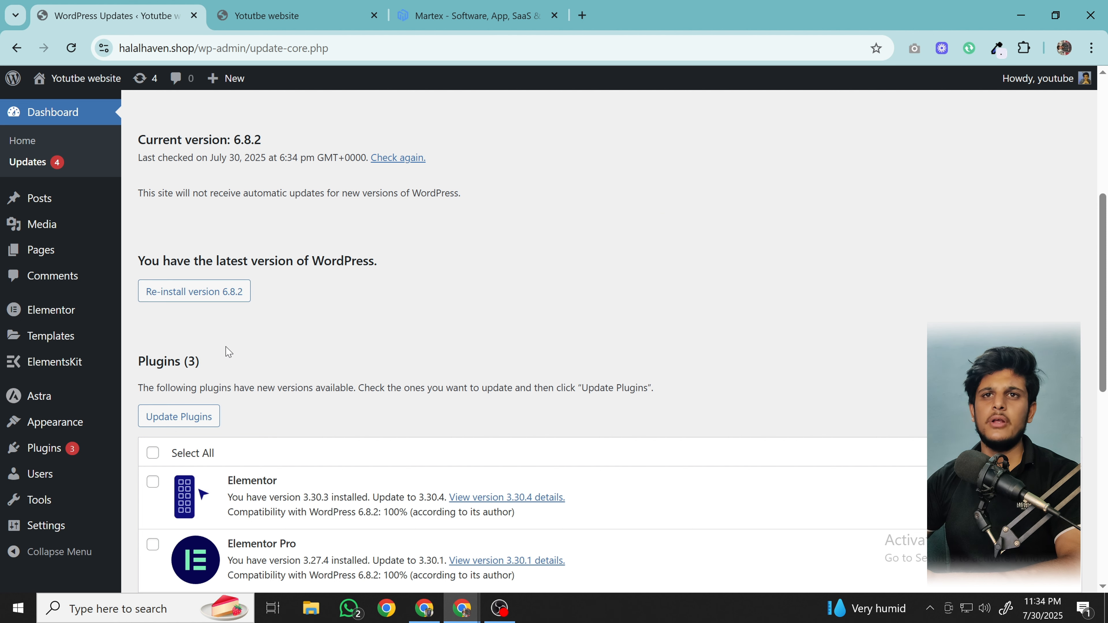
{"action": "scroll", "coordinate": [228, 352], "scroll_direction": "down", "scroll_amount": 3}
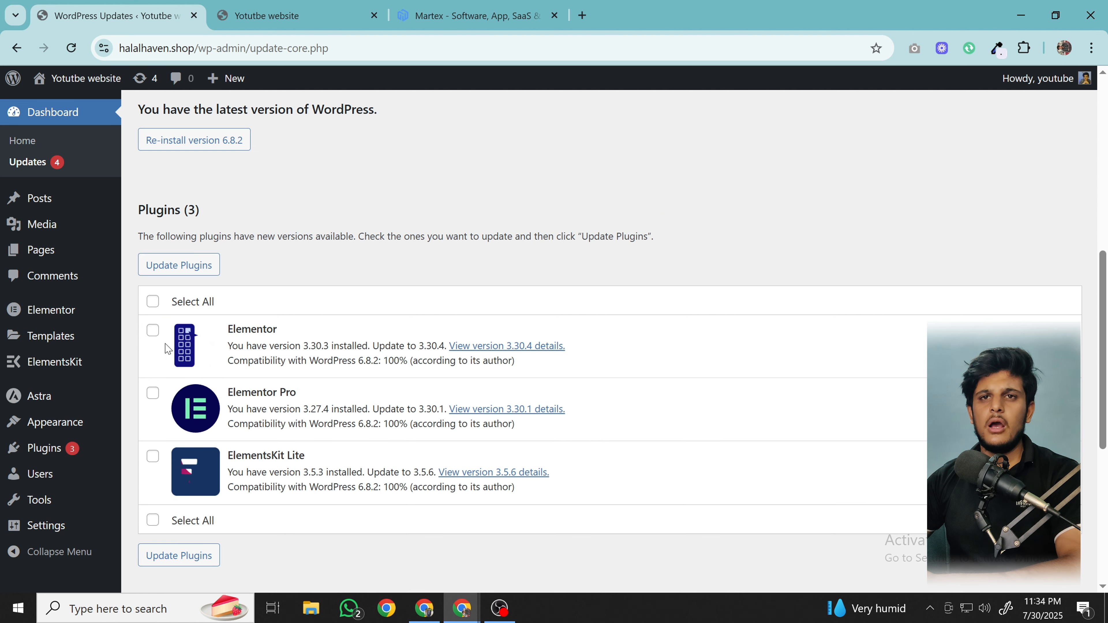
{"action": "left_click", "coordinate": [152, 302]}
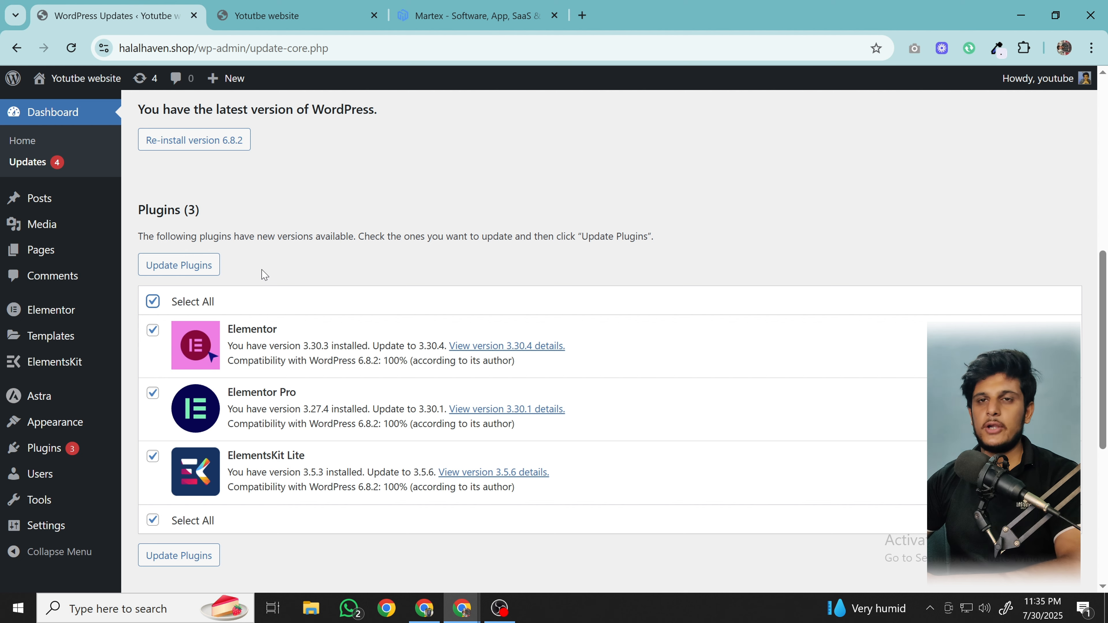
{"action": "scroll", "coordinate": [264, 275], "scroll_direction": "up", "scroll_amount": 6}
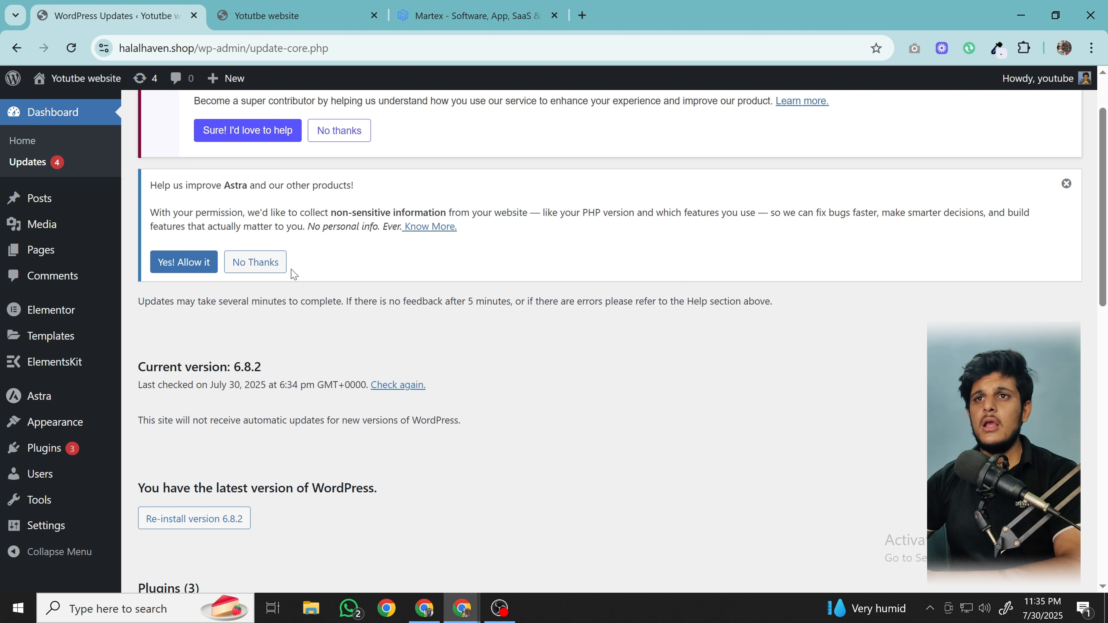
{"action": "scroll", "coordinate": [294, 274], "scroll_direction": "down", "scroll_amount": 7}
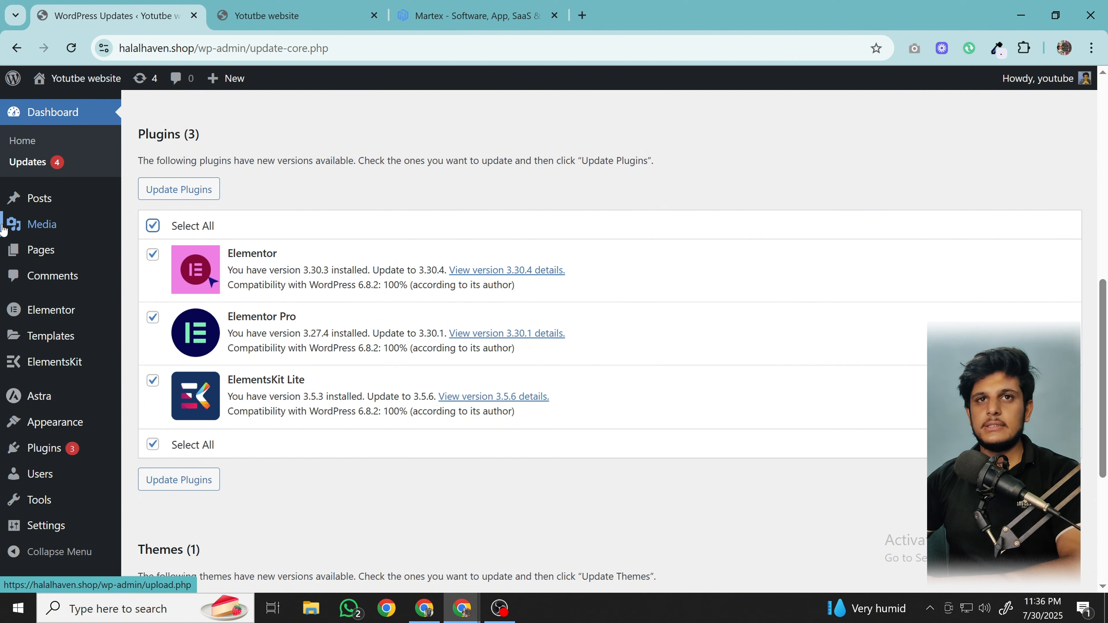
- Open the site's Home page for editing with Elementor
{"action": "left_click", "coordinate": [40, 250]}
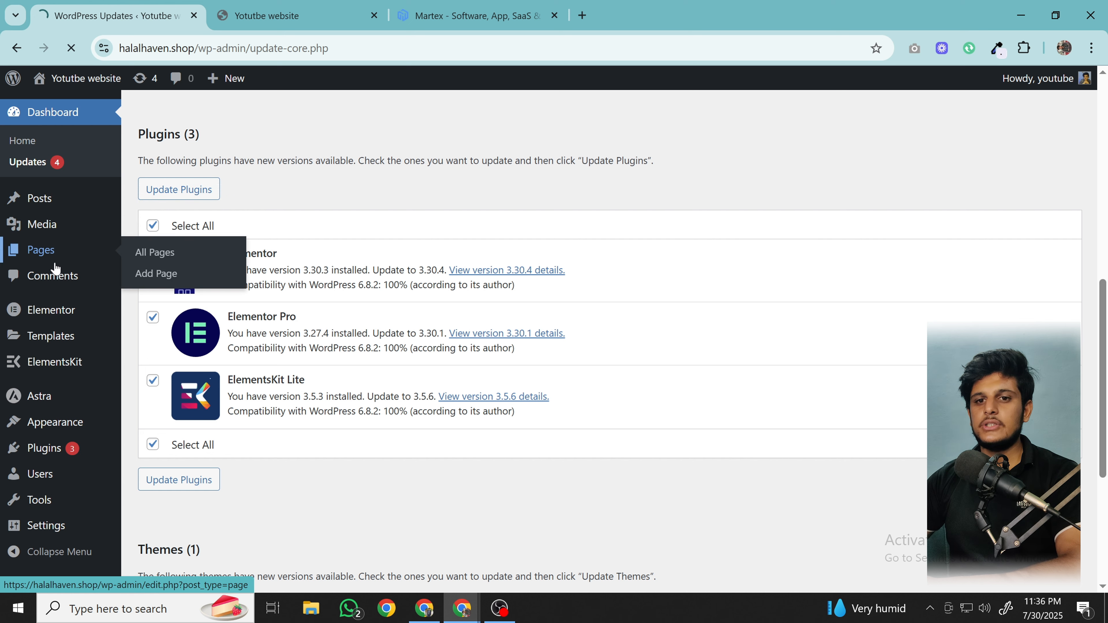
{"action": "scroll", "coordinate": [288, 354], "scroll_direction": "down", "scroll_amount": 5}
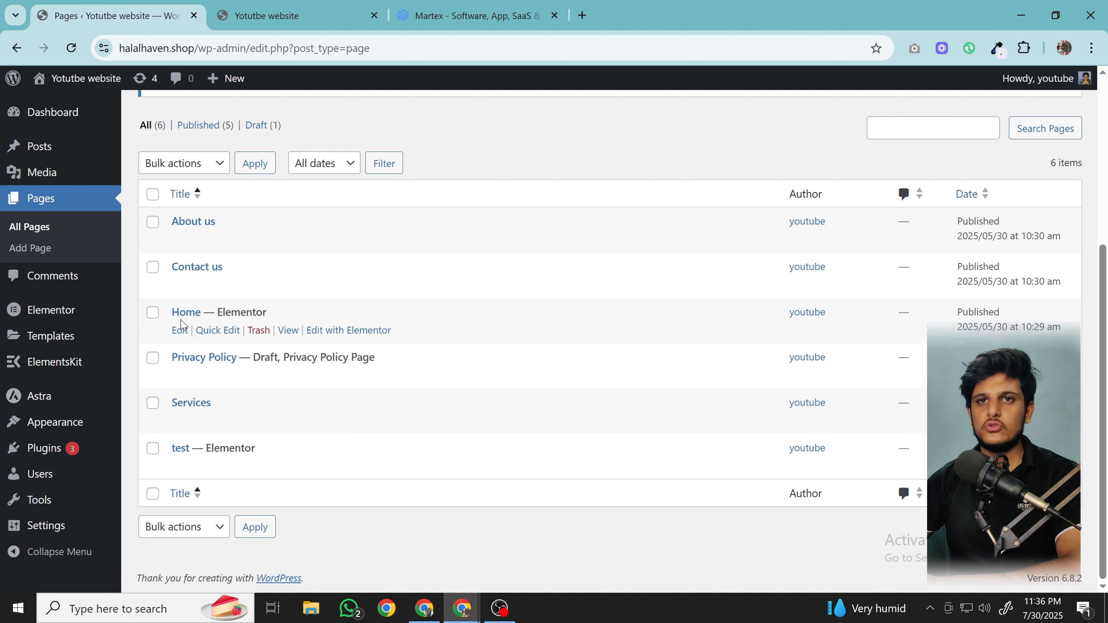
{"action": "left_click", "coordinate": [178, 338]}
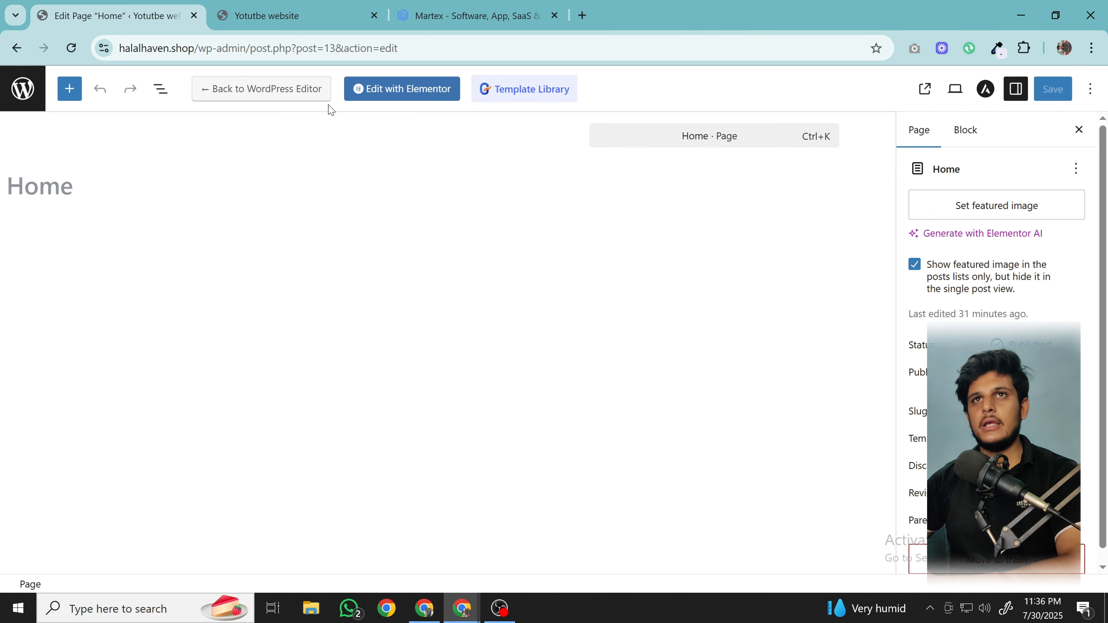
{"action": "left_click", "coordinate": [389, 92]}
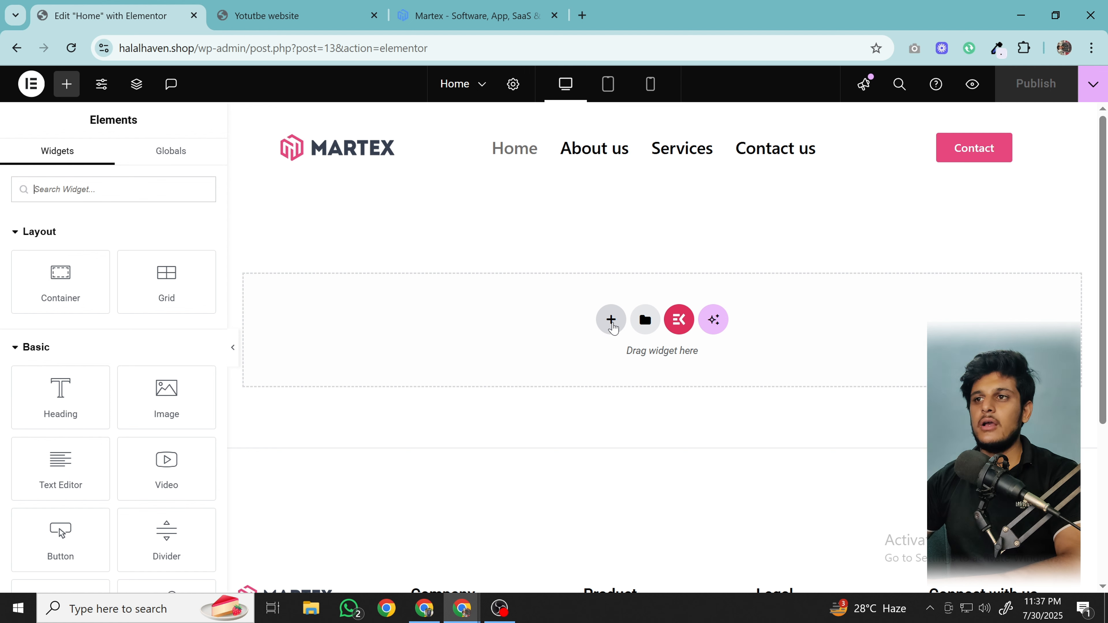
- Add a Flexbox container with two equal columns to the Home page, matching the Martex demo's hero layout
{"action": "left_click", "coordinate": [612, 323]}
{"action": "left_click", "coordinate": [601, 366]}
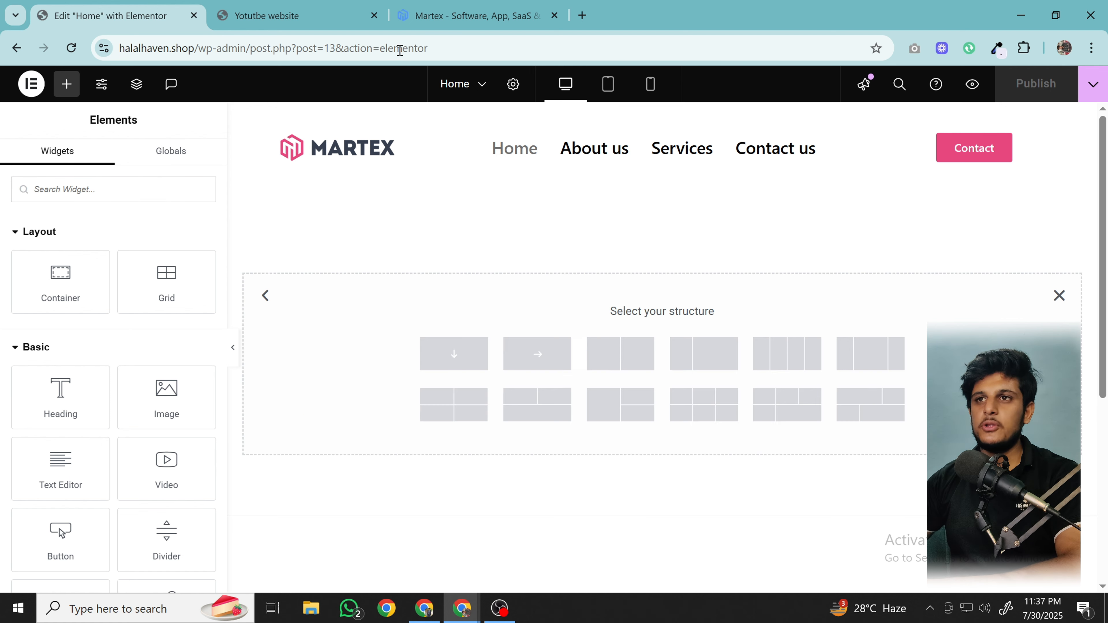
{"action": "left_click", "coordinate": [471, 15]}
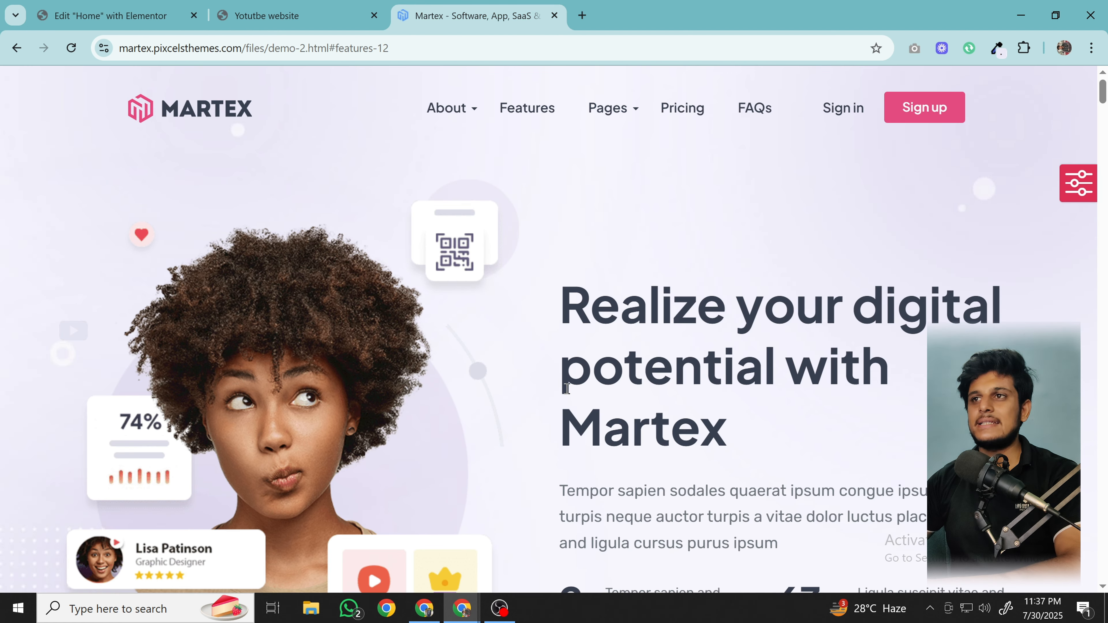
{"action": "scroll", "coordinate": [565, 375], "scroll_direction": "down", "scroll_amount": 8}
{"action": "scroll", "coordinate": [564, 364], "scroll_direction": "up", "scroll_amount": 8}
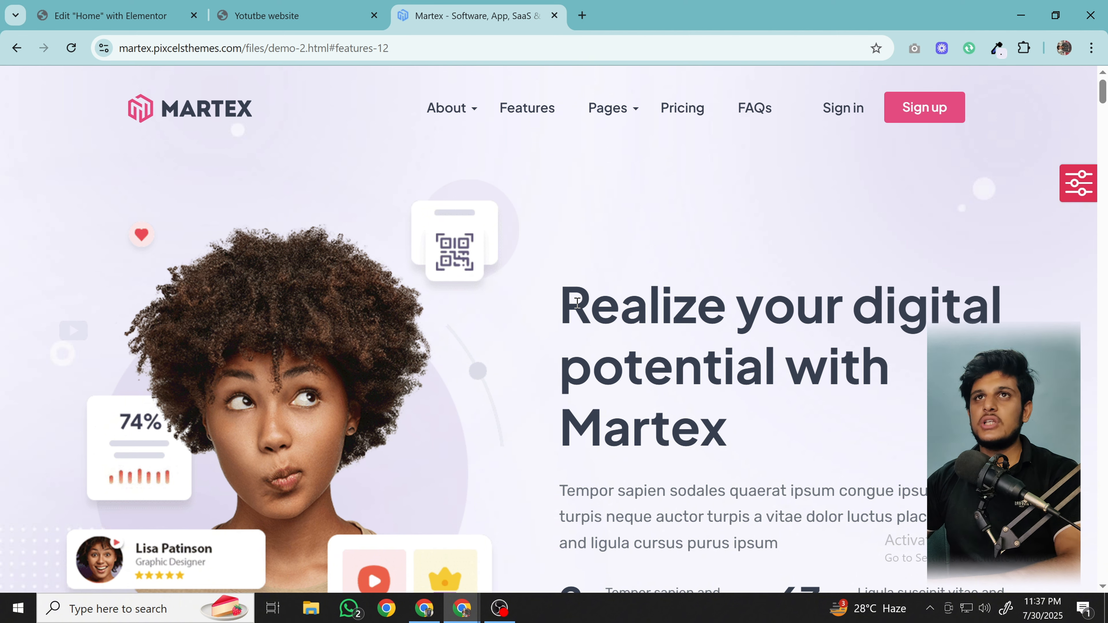
{"action": "left_click", "coordinate": [156, 6]}
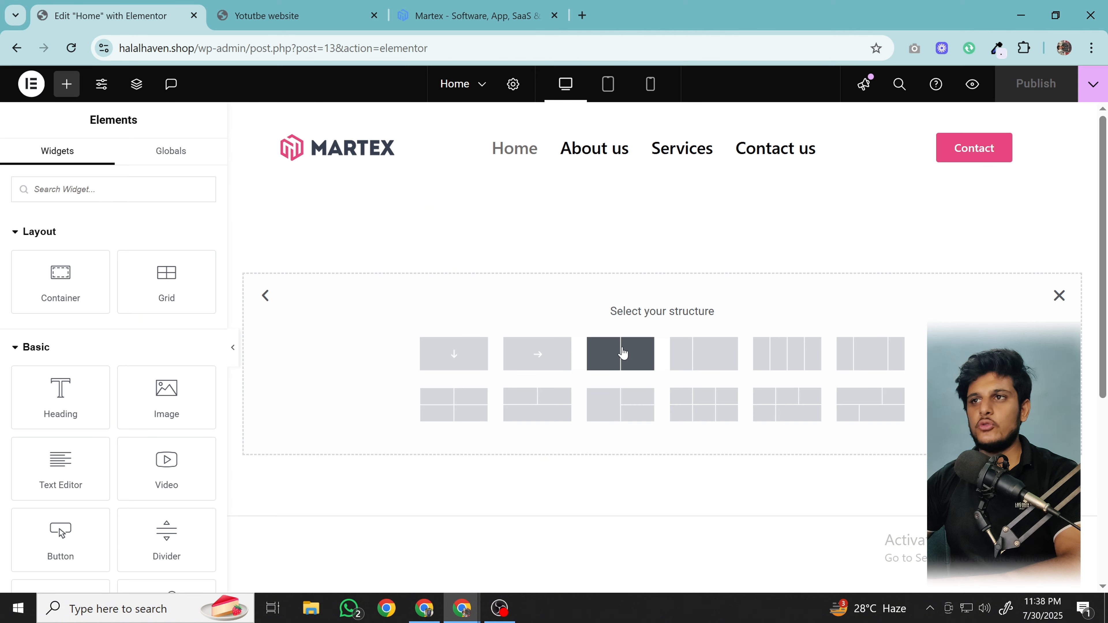
{"action": "left_click", "coordinate": [622, 357]}
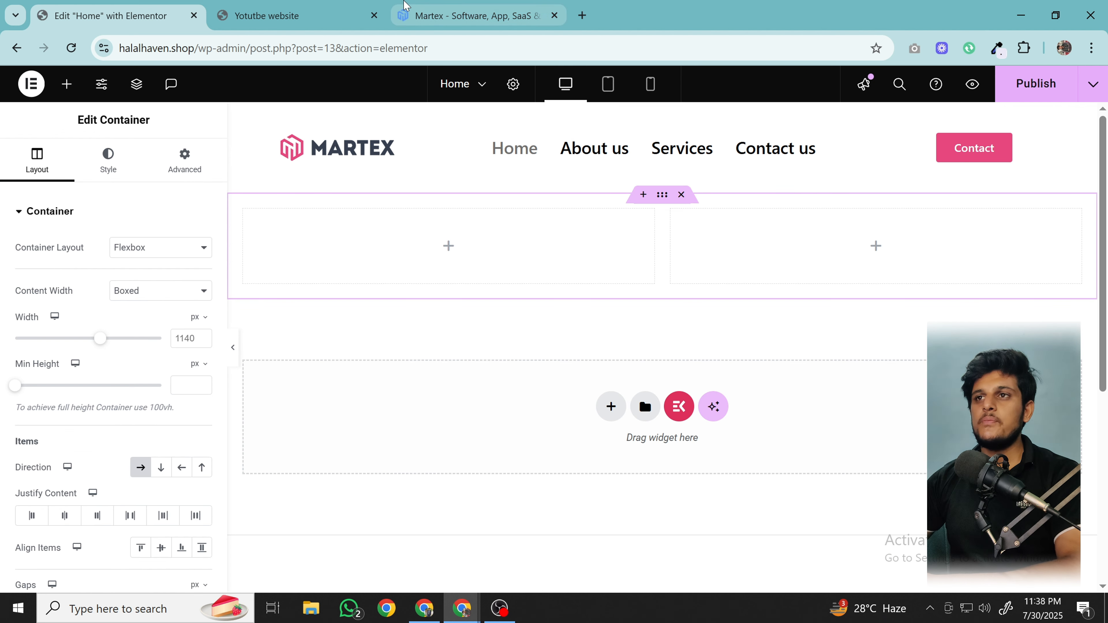
- Inspect the hero image in the Martex demo's source and view its file hero-2-img.png on its own
{"action": "left_click", "coordinate": [404, 21]}
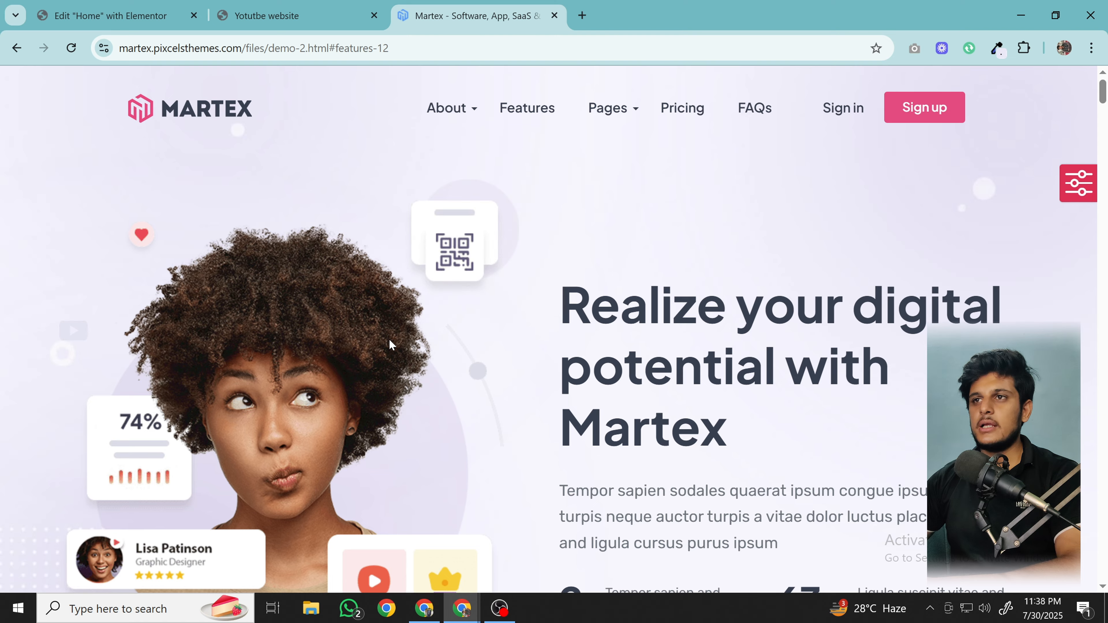
{"action": "scroll", "coordinate": [388, 339], "scroll_direction": "down", "scroll_amount": 4}
{"action": "scroll", "coordinate": [388, 340], "scroll_direction": "down", "scroll_amount": 4}
{"action": "scroll", "coordinate": [386, 338], "scroll_direction": "up", "scroll_amount": 8}
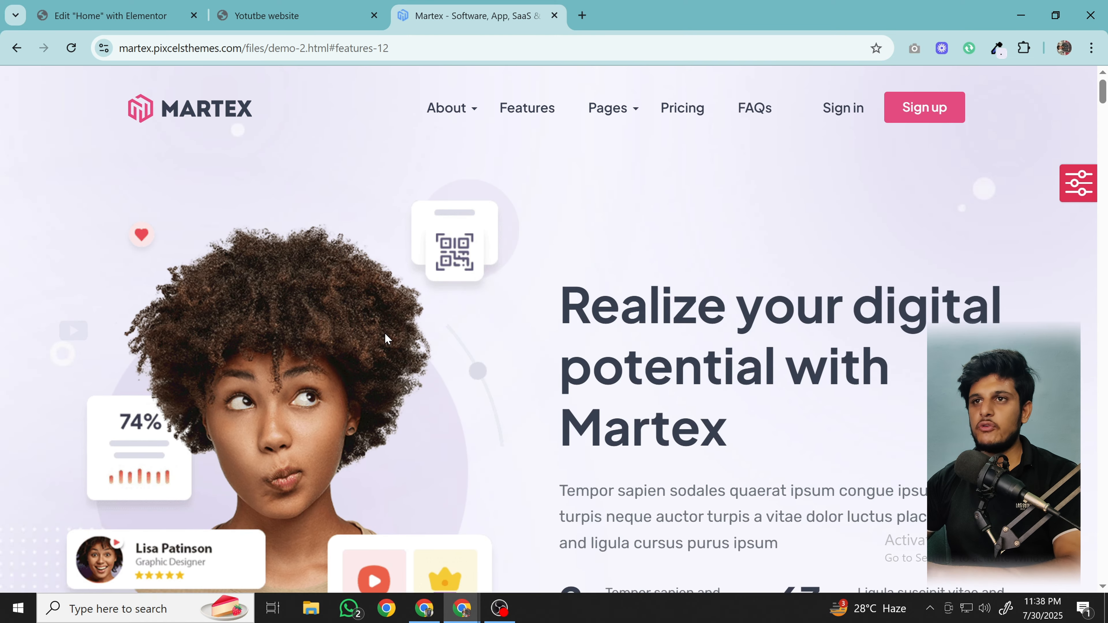
{"action": "key", "text": "ctrl+shift+c"}
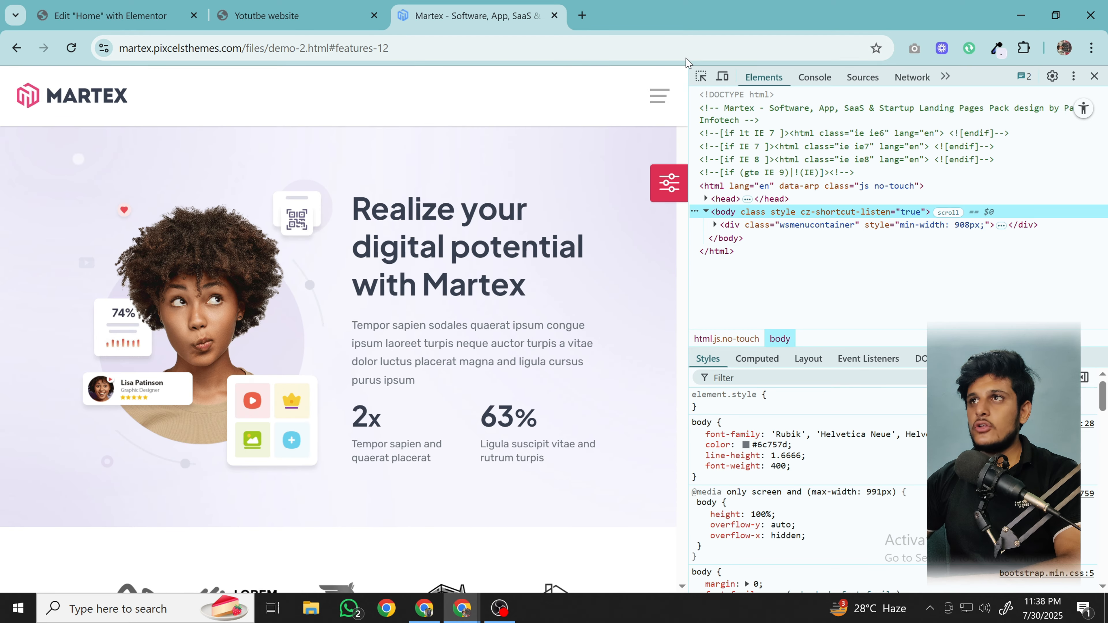
{"action": "left_click", "coordinate": [698, 76]}
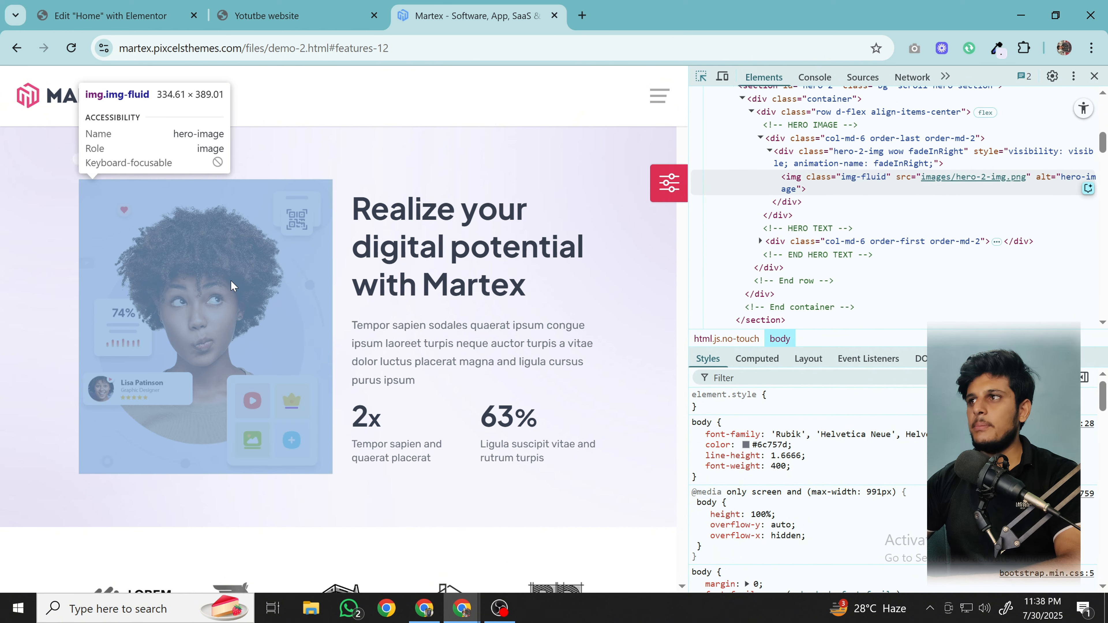
{"action": "left_click", "coordinate": [231, 283]}
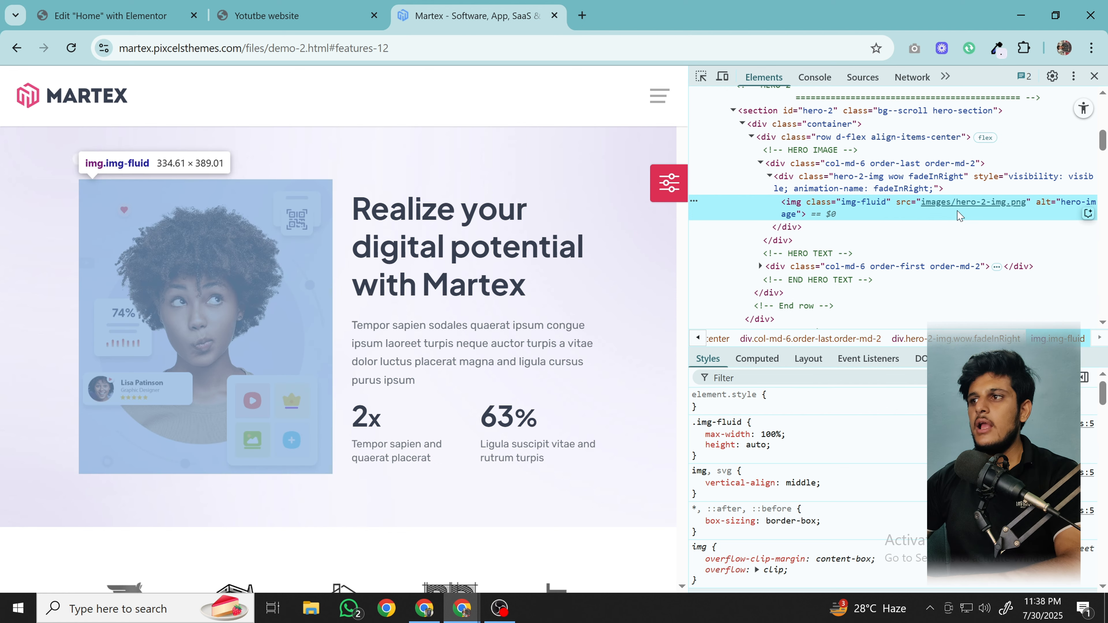
{"action": "left_click", "coordinate": [959, 203]}
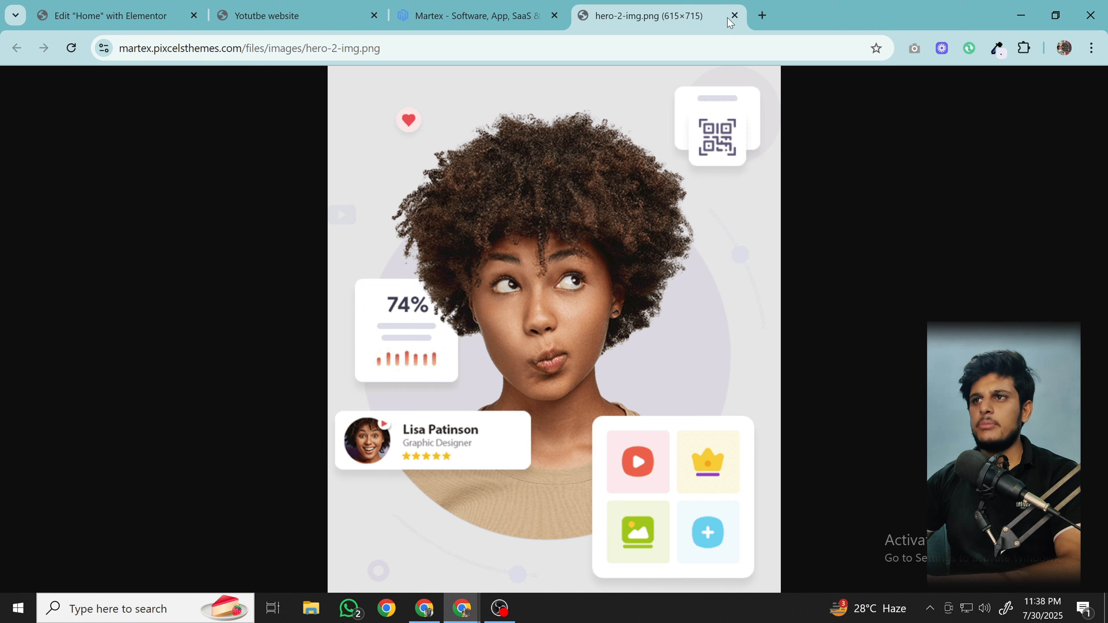
{"action": "right_click", "coordinate": [599, 219]}
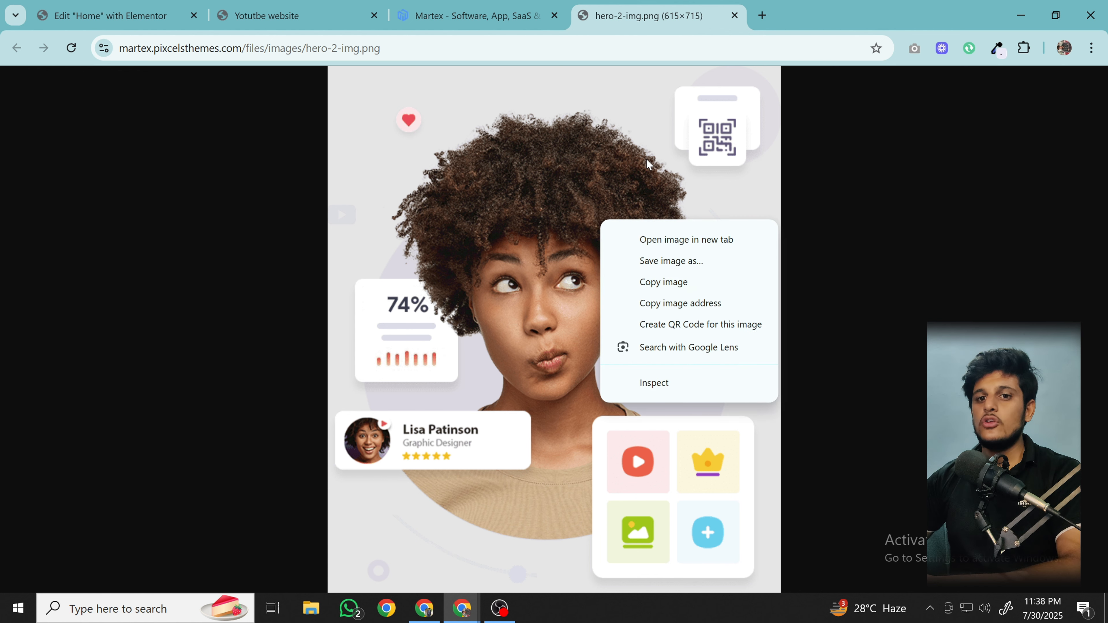
{"action": "left_click", "coordinate": [663, 281]}
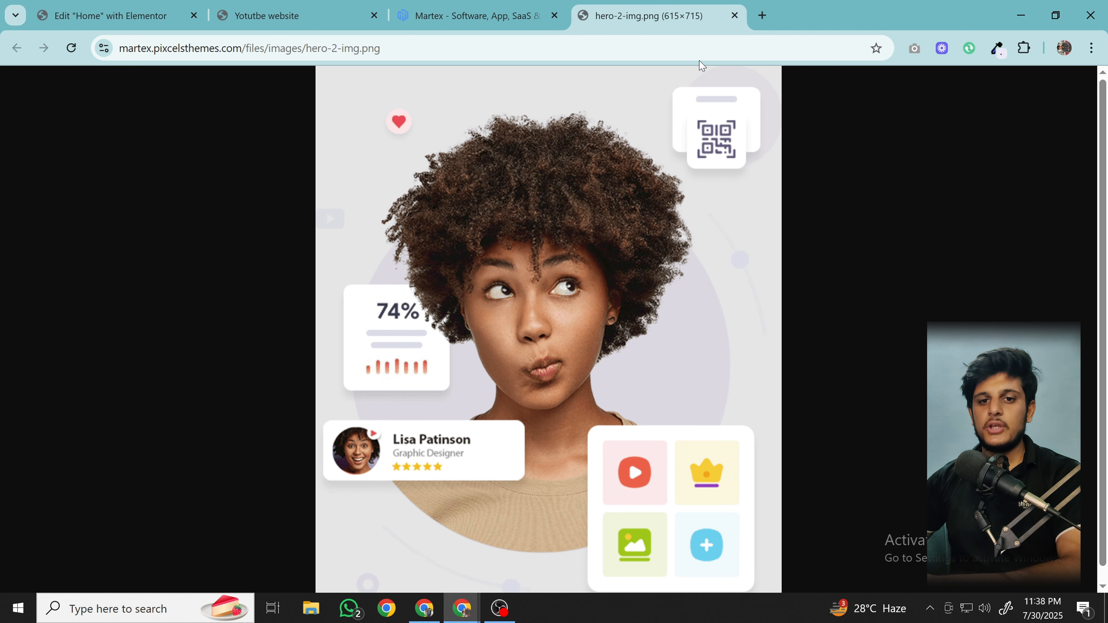
{"action": "left_click", "coordinate": [734, 16]}
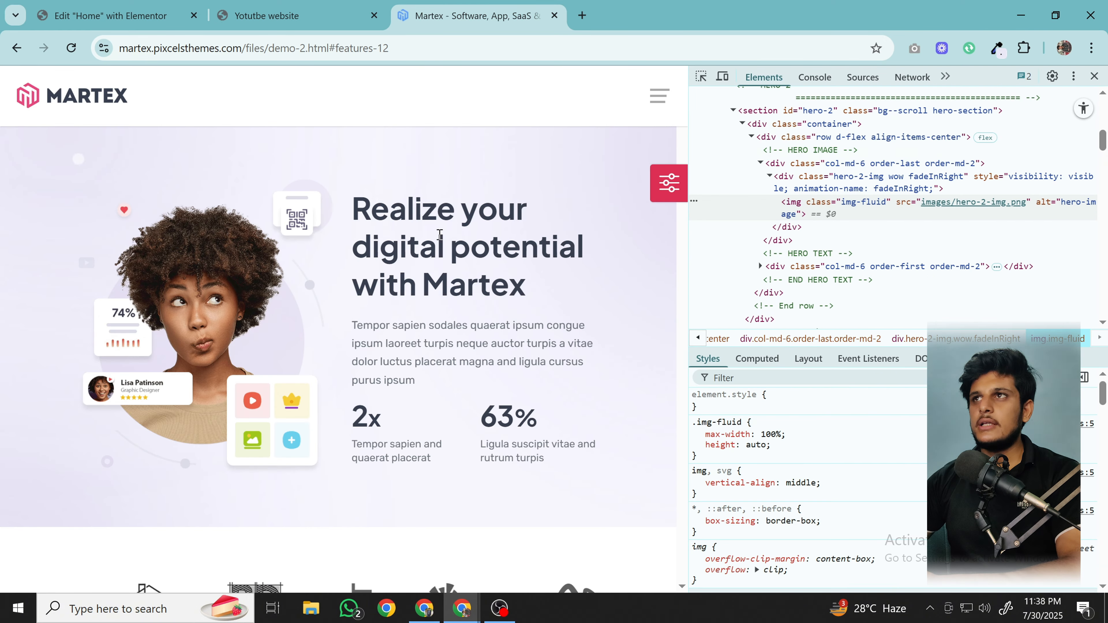
- Inspect the Martex demo's hero heading "Realize your digital potential with Martex" and check which font family its styles use
{"action": "left_click", "coordinate": [702, 77]}
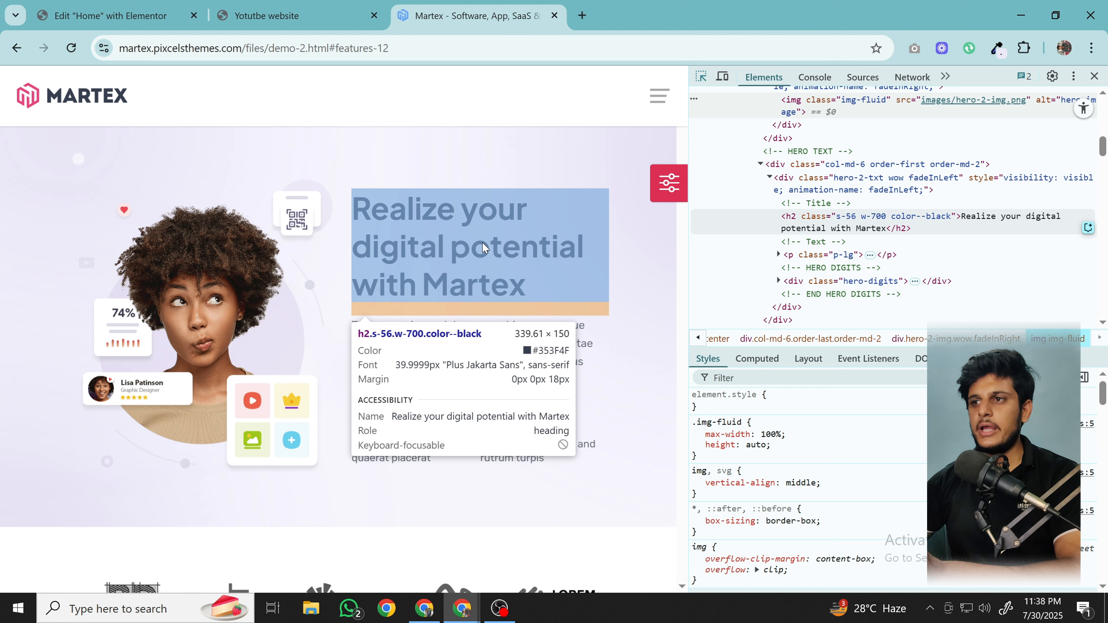
{"action": "left_click", "coordinate": [483, 248]}
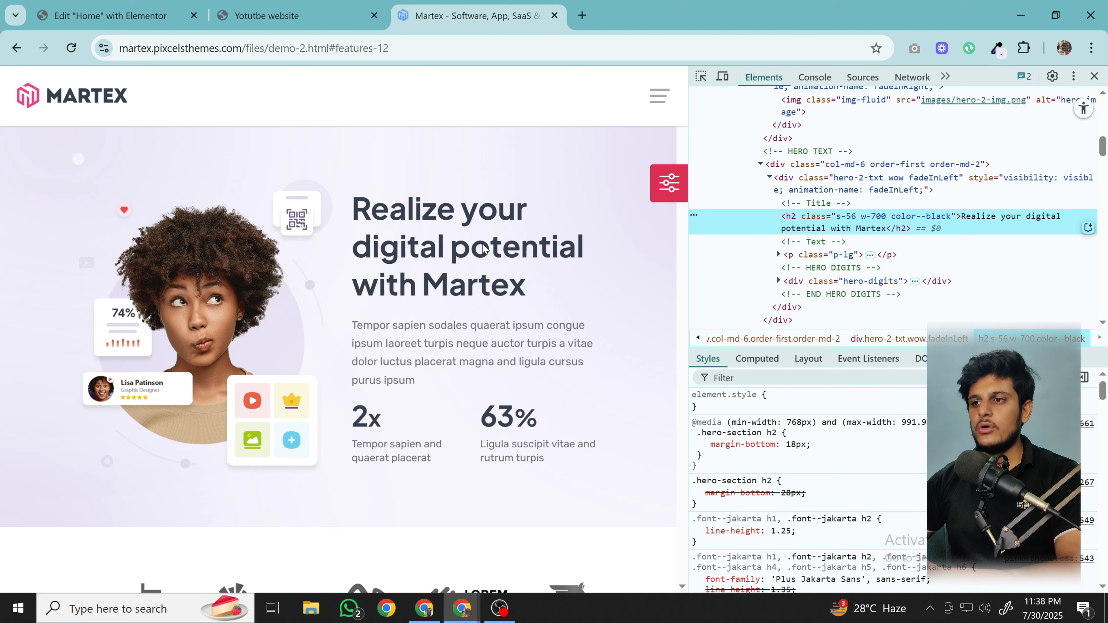
{"action": "left_click", "coordinate": [669, 183]}
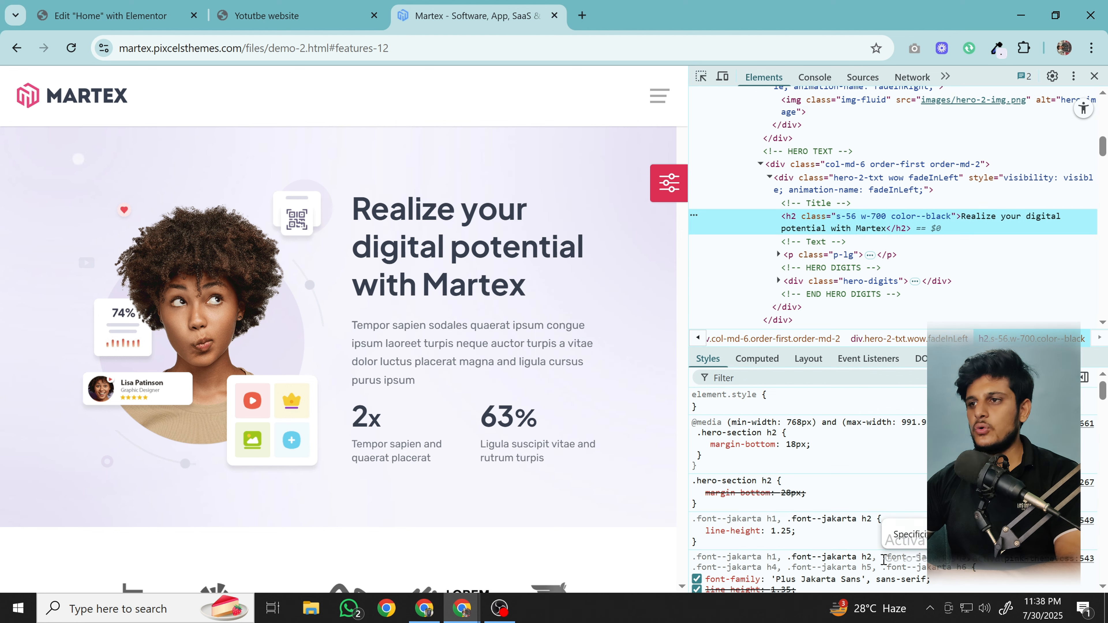
{"action": "scroll", "coordinate": [775, 476], "scroll_direction": "down", "scroll_amount": 3}
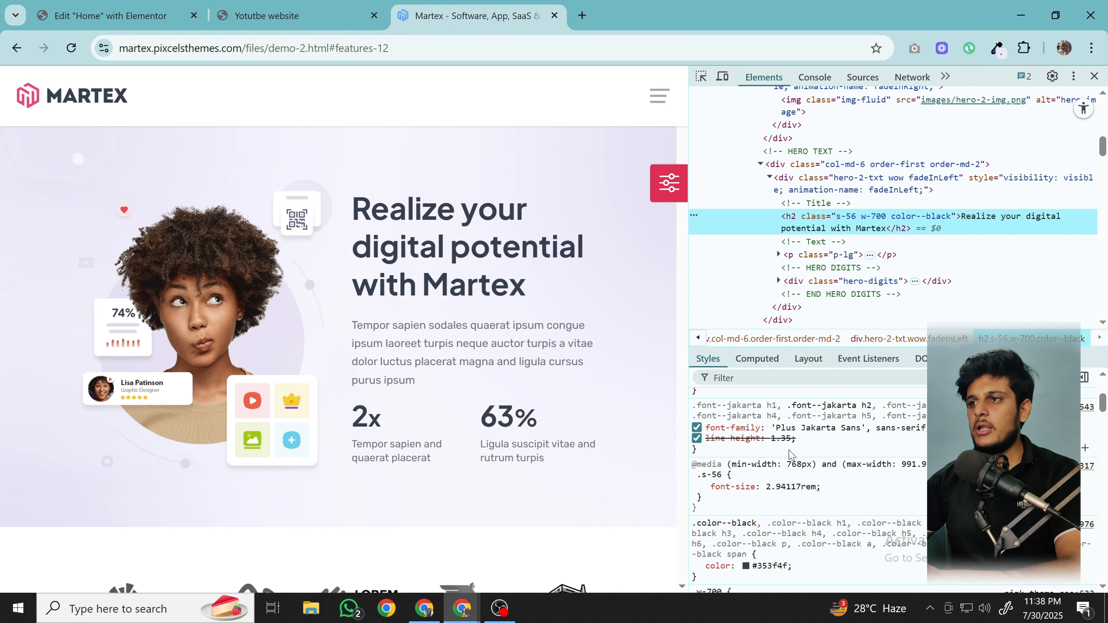
{"action": "left_click", "coordinate": [782, 427]}
{"action": "left_click_drag", "start_coordinate": [783, 428], "coordinate": [861, 427]}
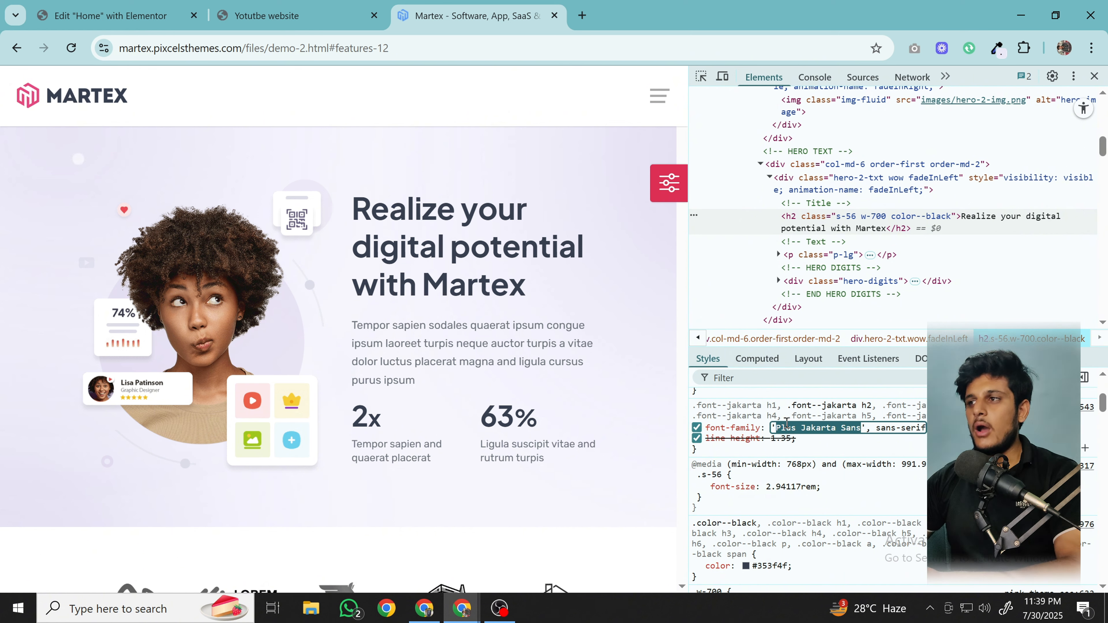
{"action": "left_click", "coordinate": [803, 429]}
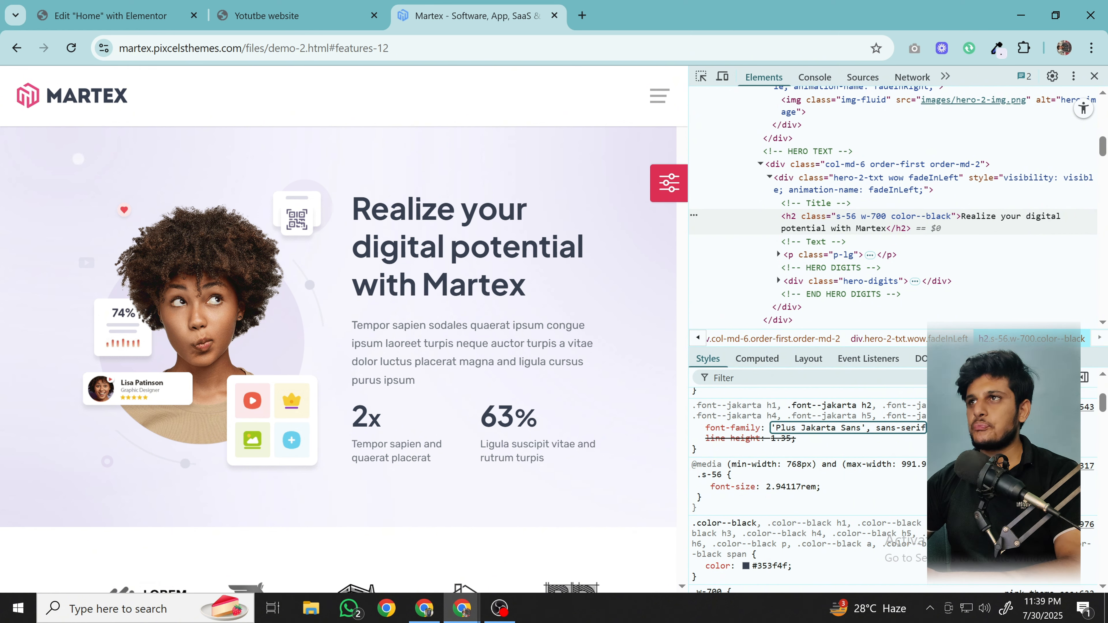
{"action": "scroll", "coordinate": [847, 226], "scroll_direction": "up", "scroll_amount": 10}
{"action": "scroll", "coordinate": [846, 225], "scroll_direction": "down", "scroll_amount": 10}
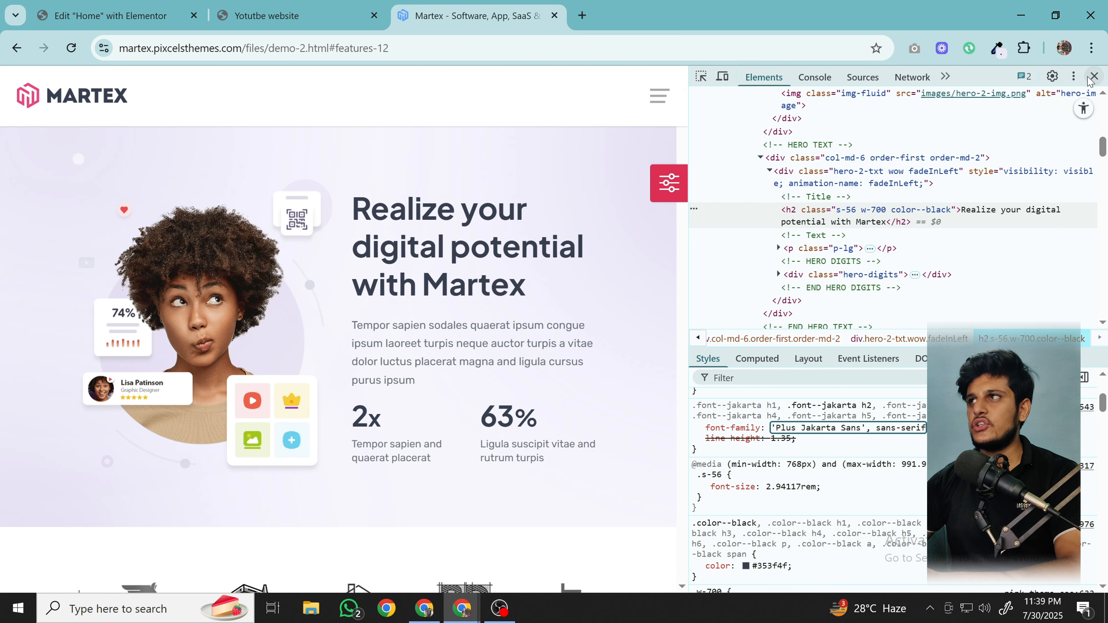
{"action": "key", "text": "F12"}
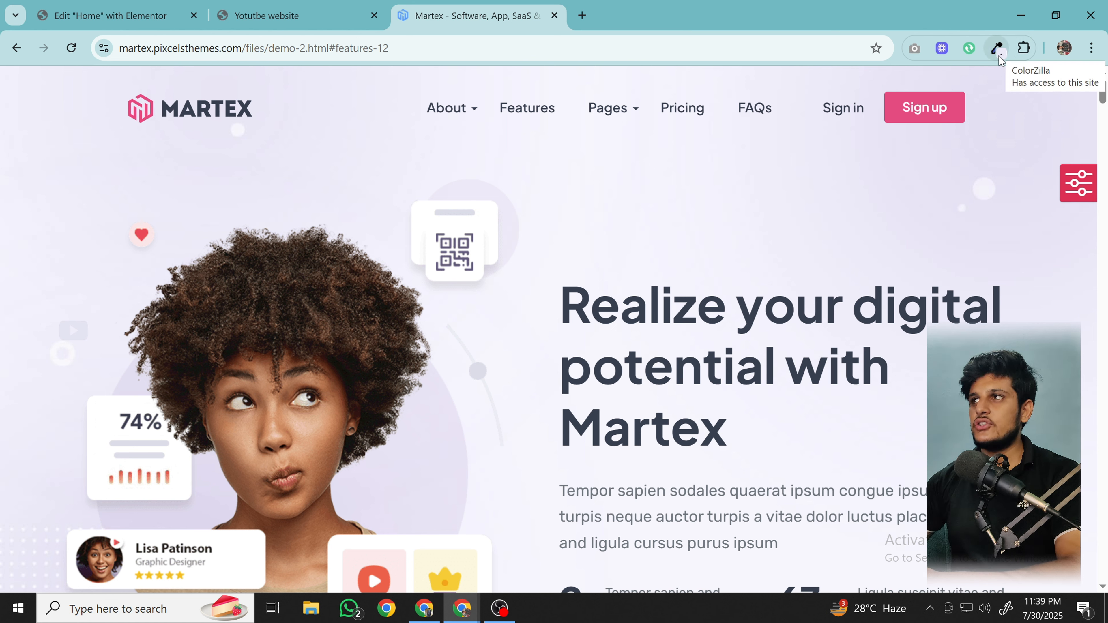
- Check the installed browser extensions, search Google for colorzilla and view the ColorZilla page in the Chrome Web Store
{"action": "left_click", "coordinate": [1024, 48]}
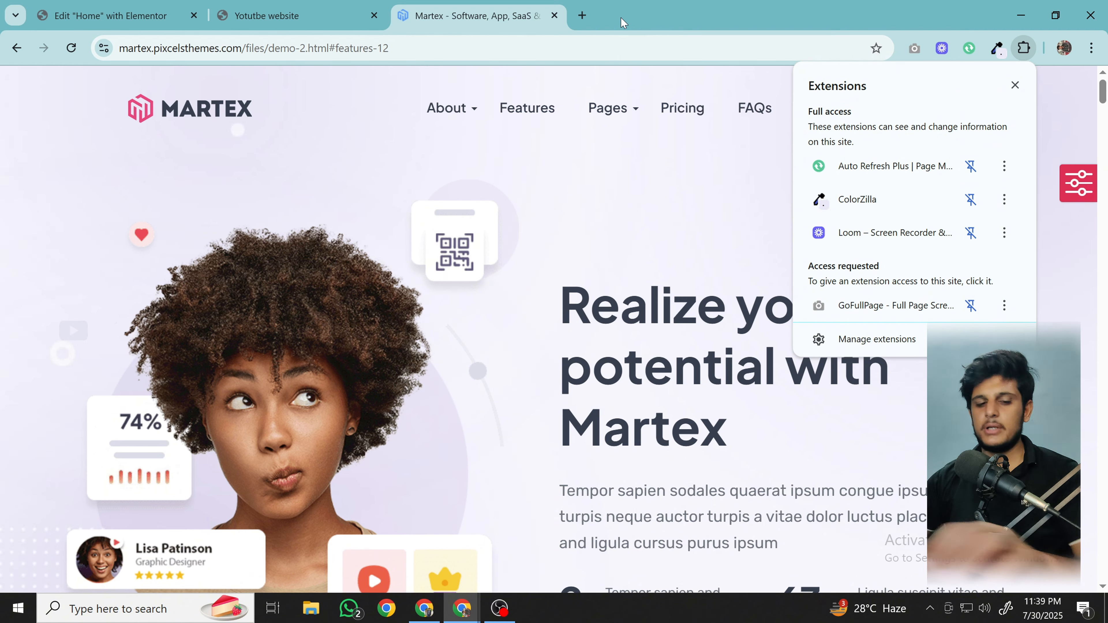
{"action": "left_click", "coordinate": [582, 15]}
{"action": "left_click", "coordinate": [582, 15]}
{"action": "type", "text": "color "}
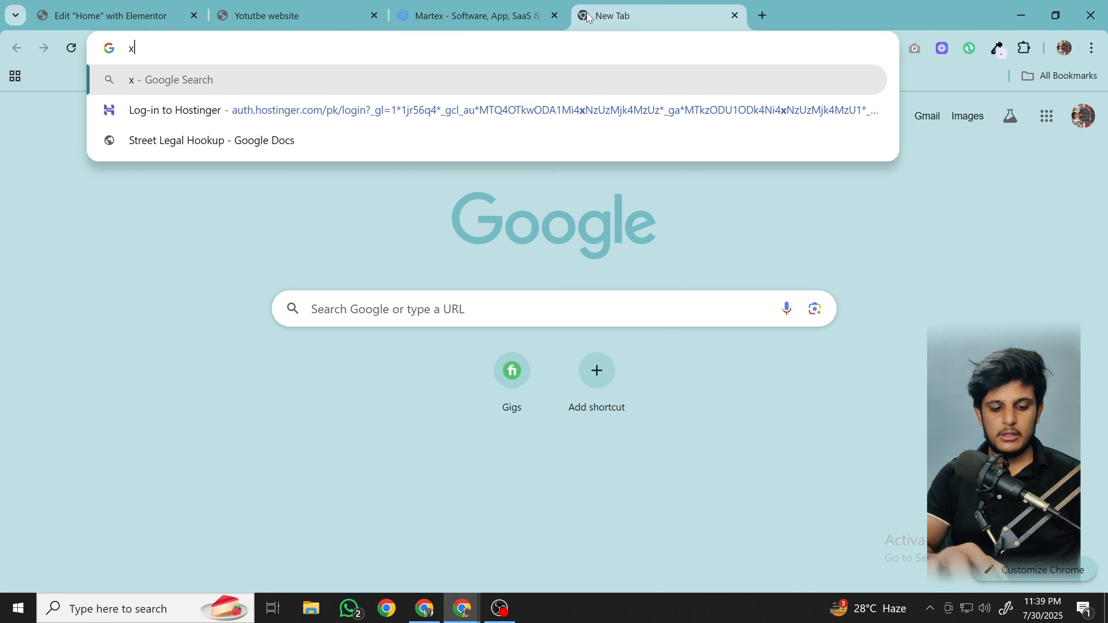
{"action": "type", "text": "zi"}
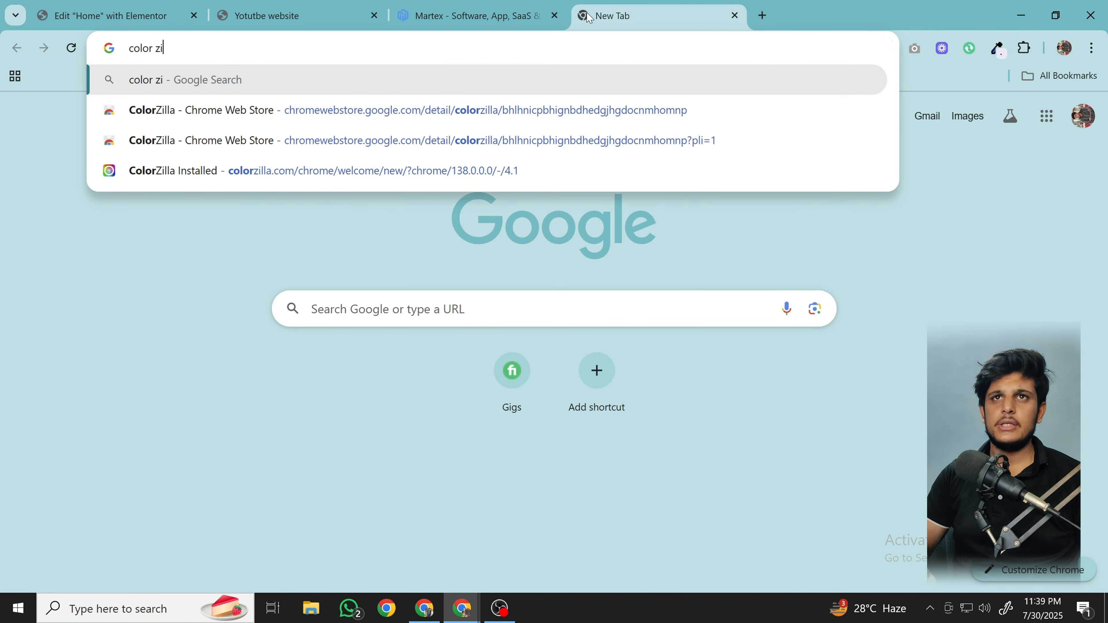
{"action": "key", "text": "Down"}
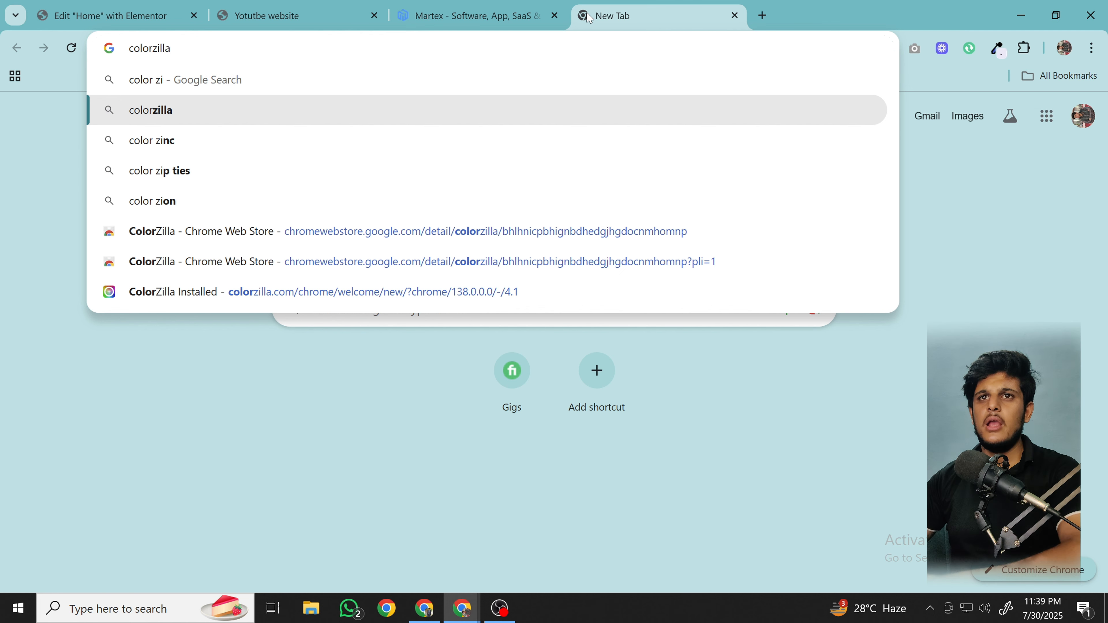
{"action": "key", "text": "Return"}
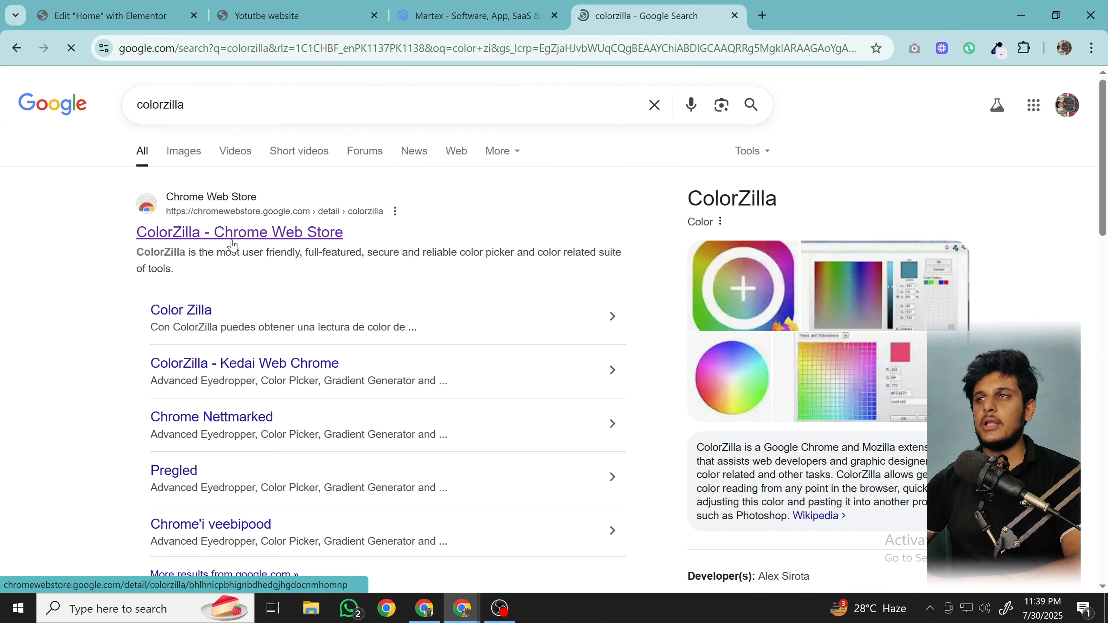
{"action": "left_click", "coordinate": [761, 268]}
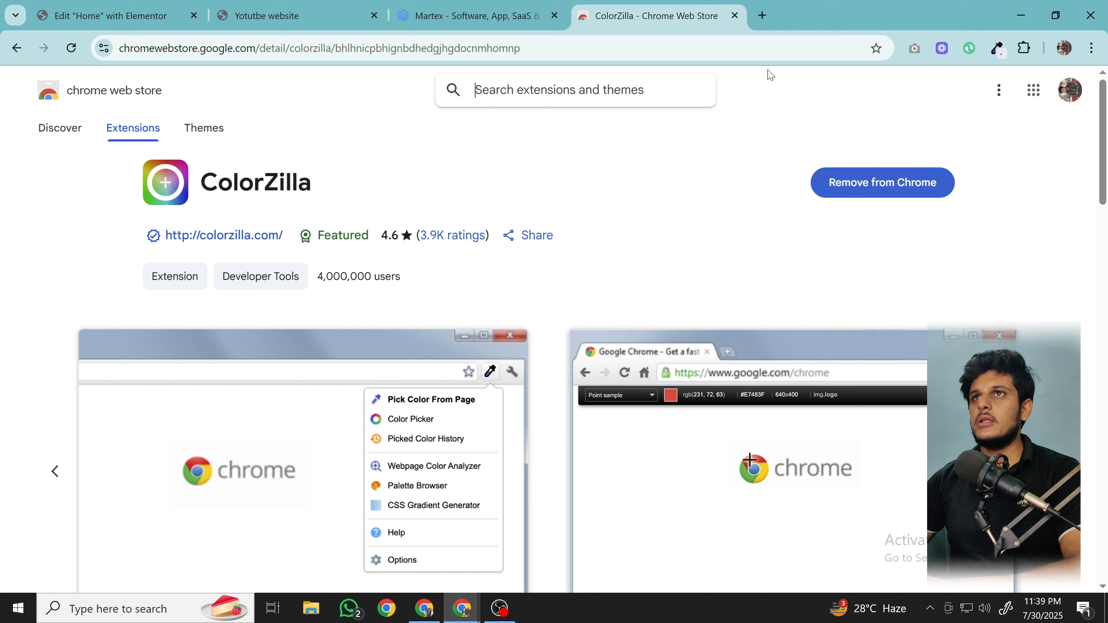
{"action": "left_click", "coordinate": [735, 16]}
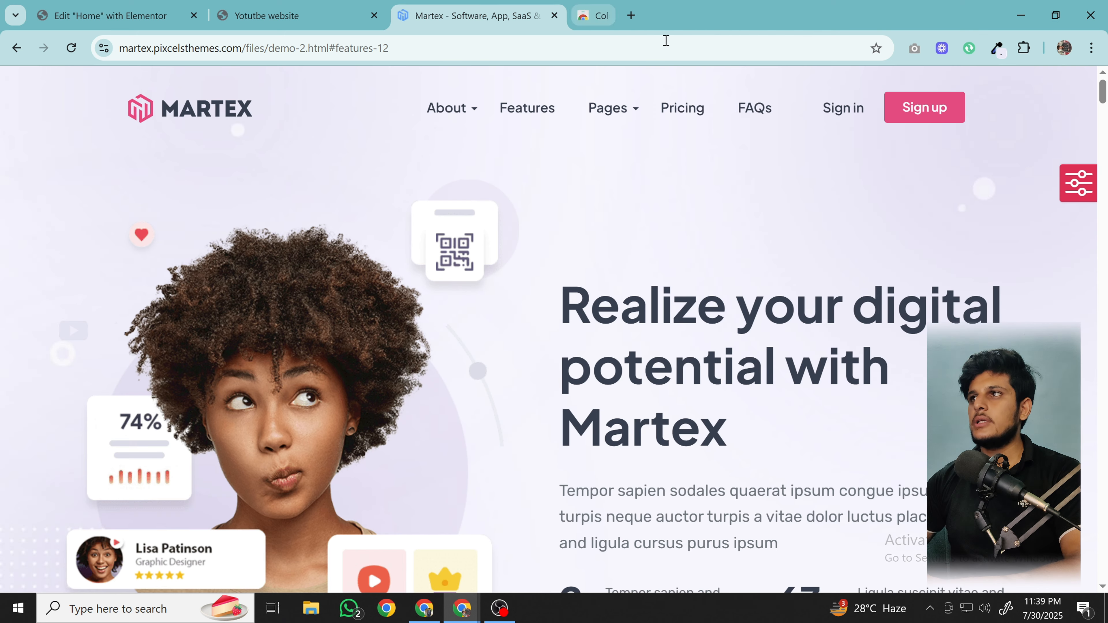
- Pick the Martex demo's hero background colour with ColorZilla and return to the Home page's Elementor editor
{"action": "left_click", "coordinate": [994, 51]}
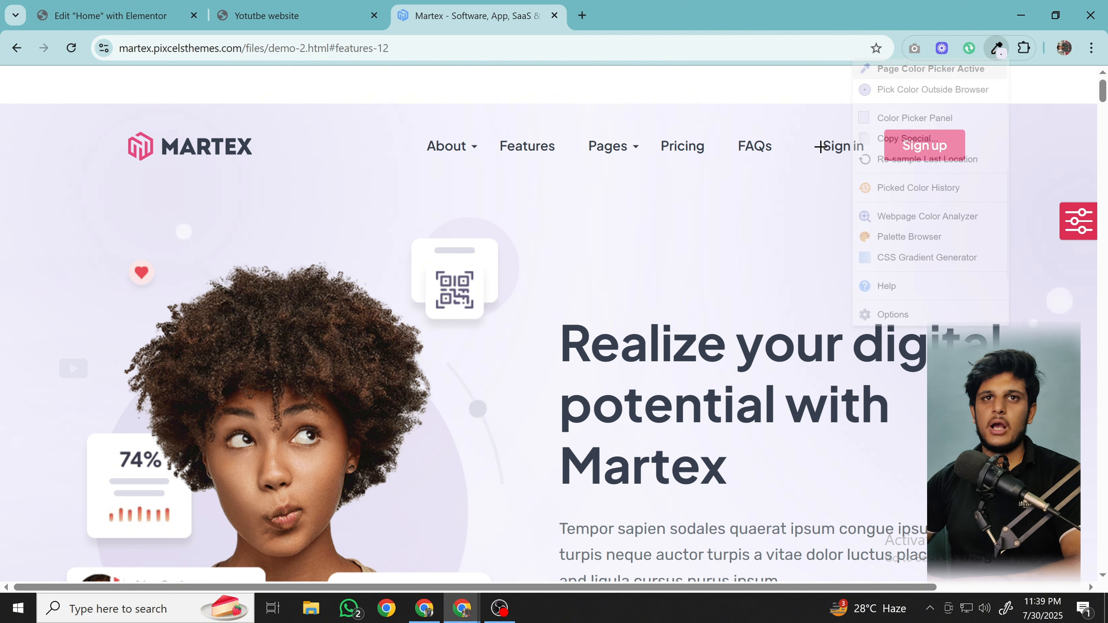
{"action": "left_click", "coordinate": [41, 251]}
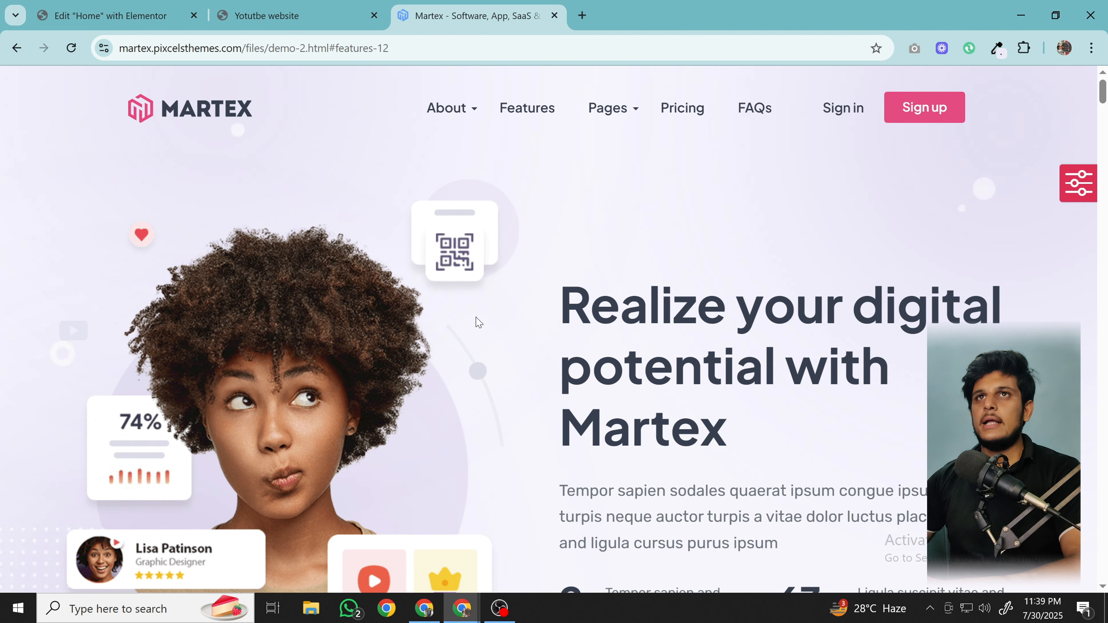
{"action": "left_click", "coordinate": [294, 18]}
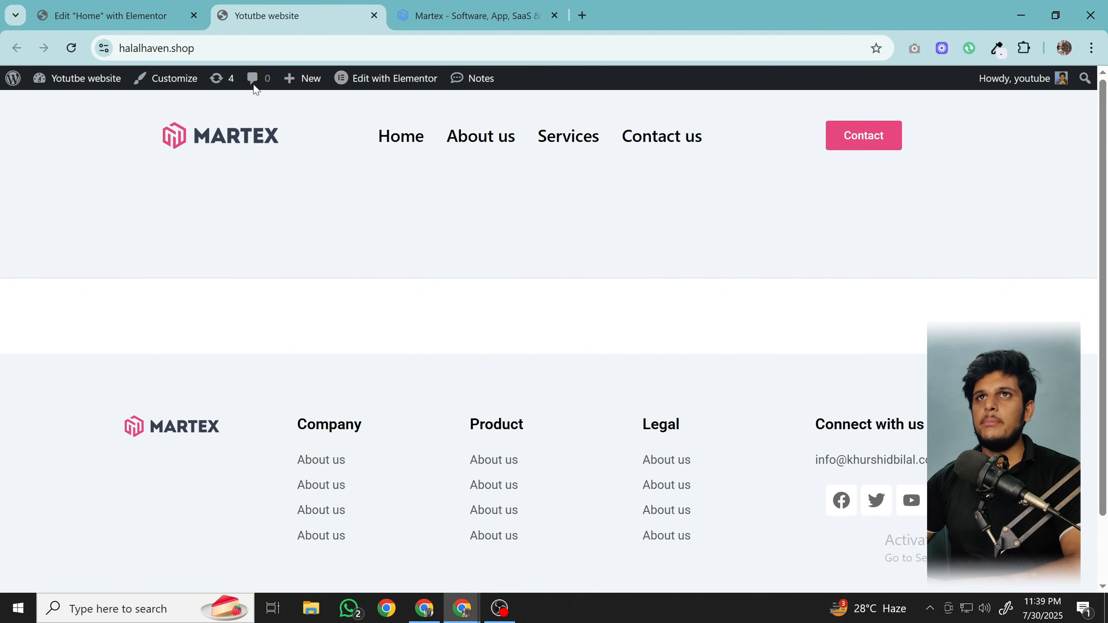
{"action": "left_click", "coordinate": [158, 5]}
{"action": "left_click_drag", "start_coordinate": [151, 6], "coordinate": [361, 10]}
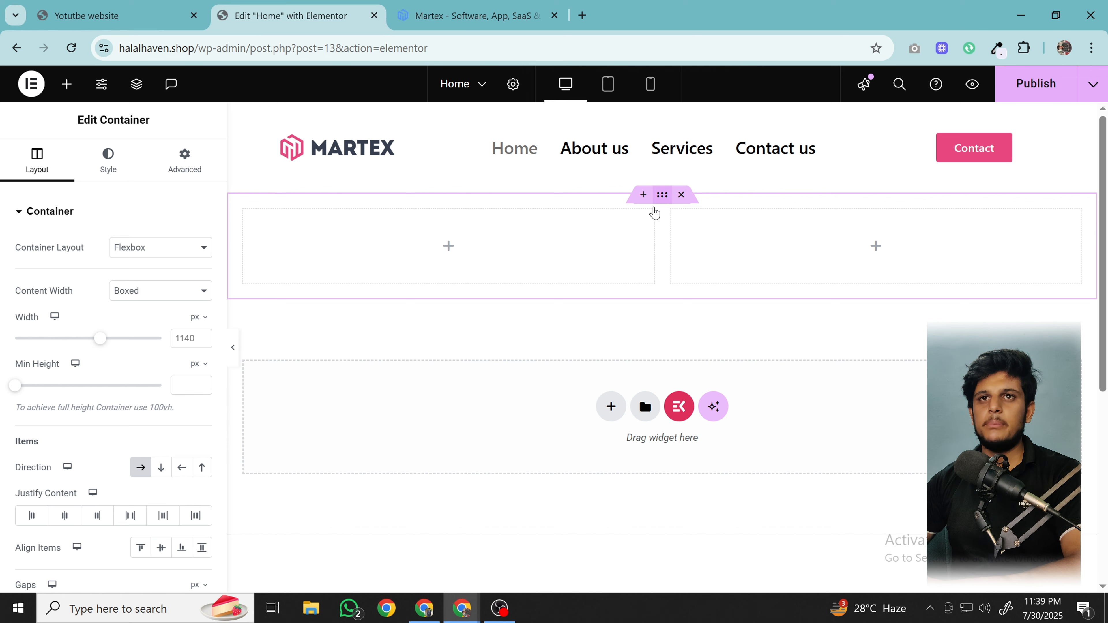
- Give the two-column hero container a Classic background in the light lavender colour picked from the Martex demo
{"action": "left_click", "coordinate": [108, 161]}
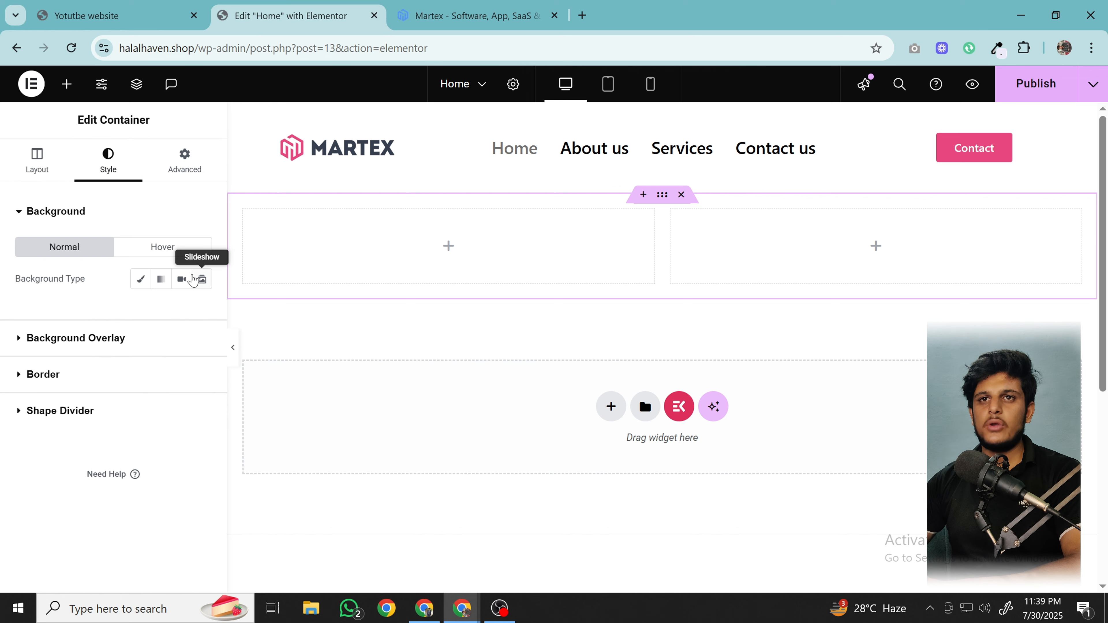
{"action": "left_click", "coordinate": [141, 280]}
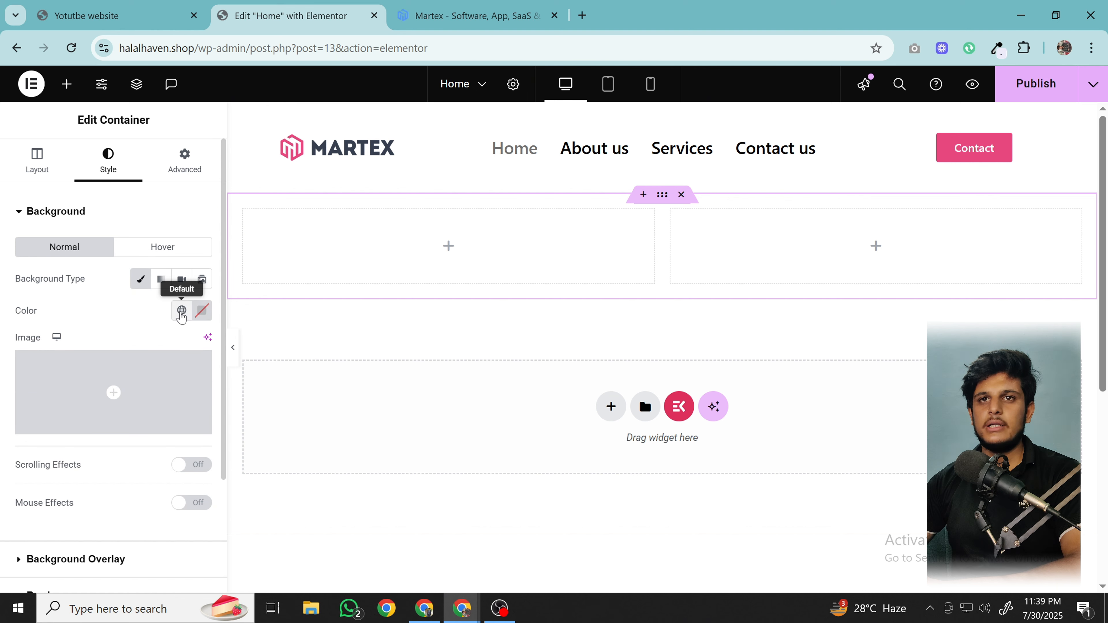
{"action": "left_click", "coordinate": [199, 316]}
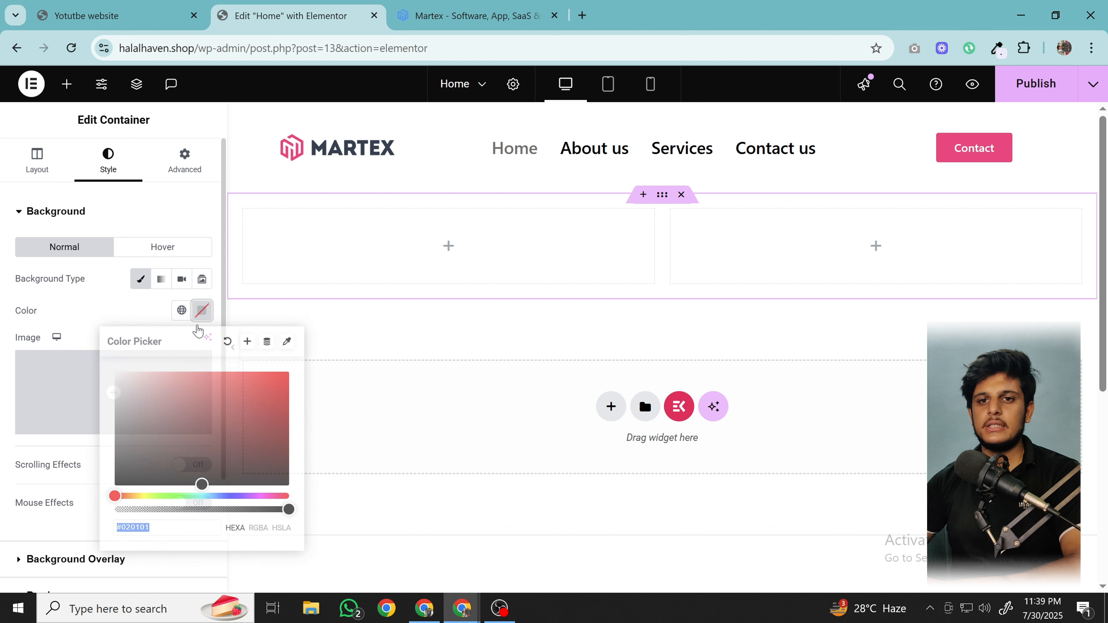
{"action": "right_click", "coordinate": [178, 527]}
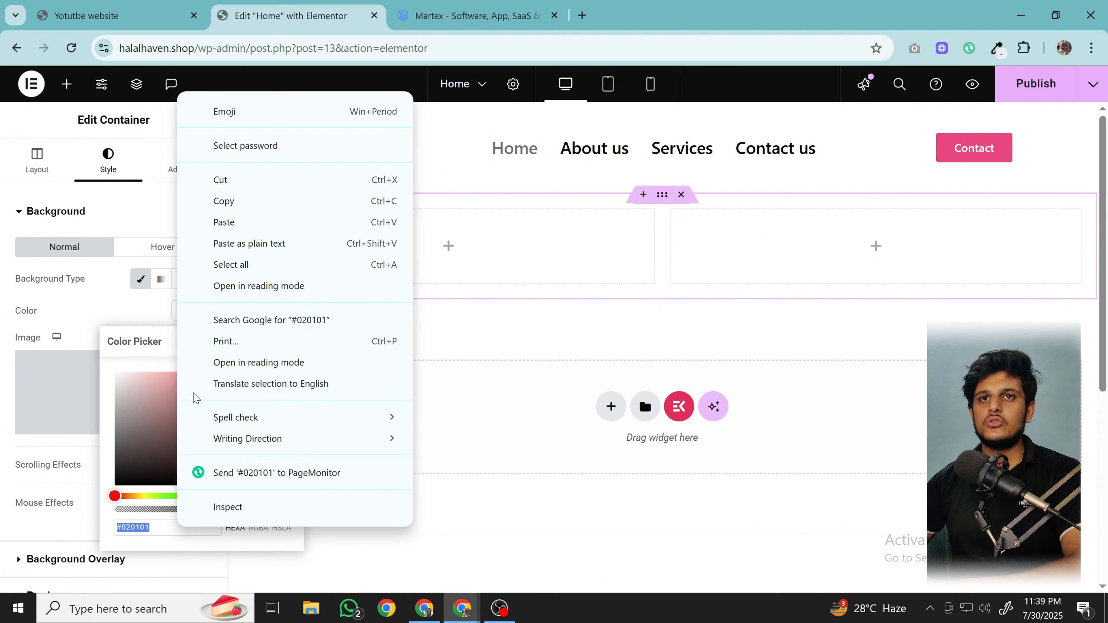
{"action": "left_click", "coordinate": [247, 243]}
{"action": "left_click", "coordinate": [121, 310]}
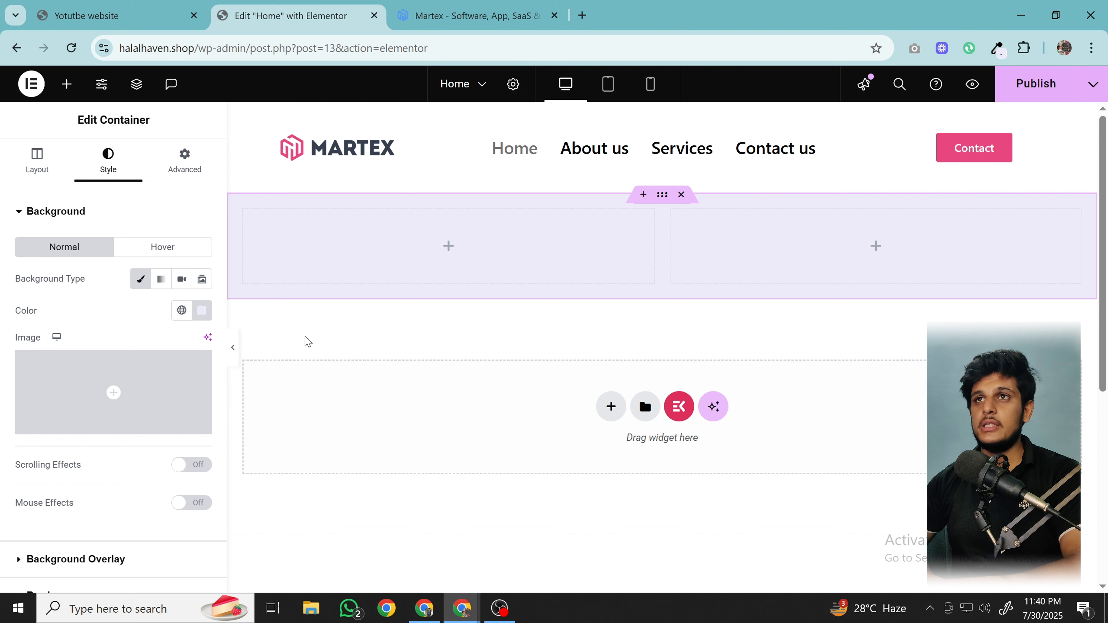
- Examine the layout and backgrounds of the Martex demo's sections from the hero down to the marketing integrations
{"action": "left_click", "coordinate": [451, 10]}
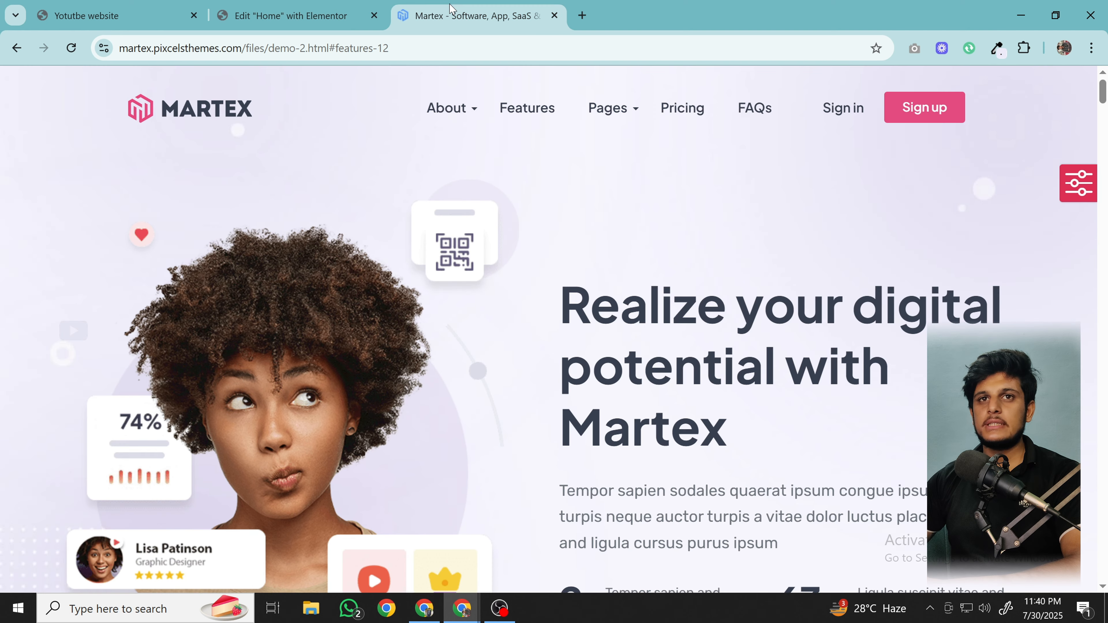
{"action": "scroll", "coordinate": [76, 285], "scroll_direction": "down", "scroll_amount": 8}
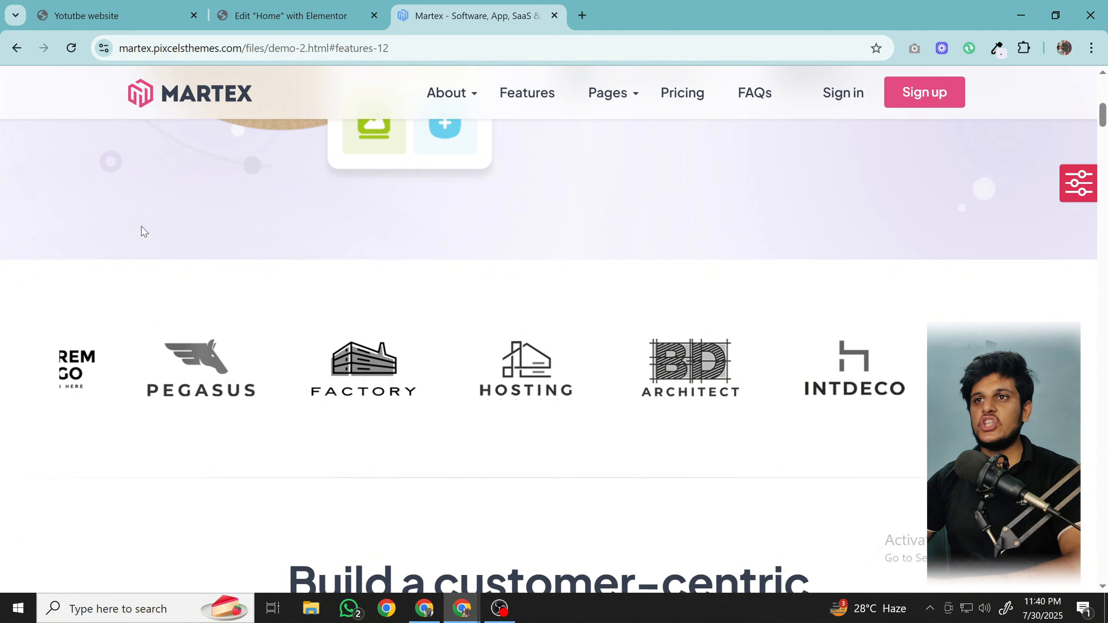
{"action": "scroll", "coordinate": [148, 232], "scroll_direction": "down", "scroll_amount": 12}
{"action": "scroll", "coordinate": [144, 231], "scroll_direction": "down", "scroll_amount": 15}
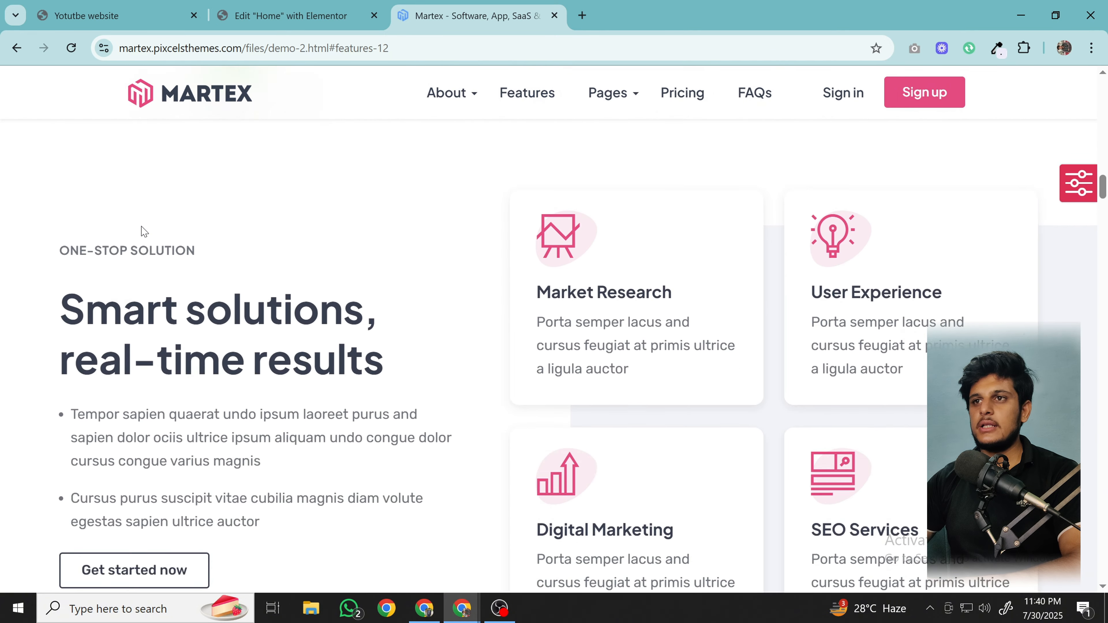
{"action": "scroll", "coordinate": [616, 232], "scroll_direction": "down", "scroll_amount": 15}
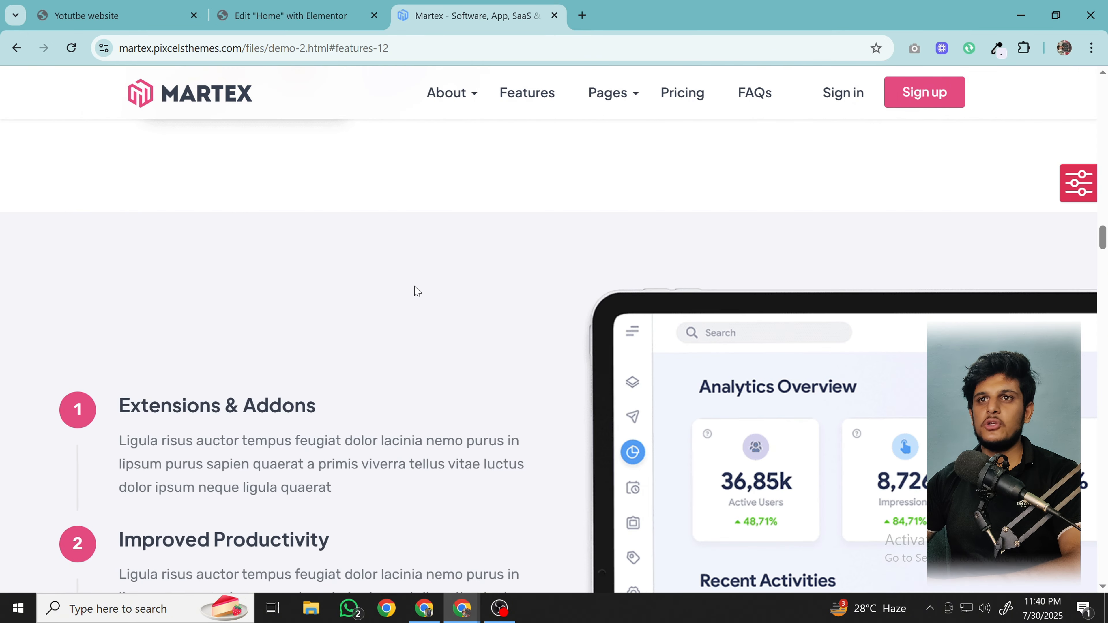
{"action": "scroll", "coordinate": [411, 229], "scroll_direction": "down", "scroll_amount": 12}
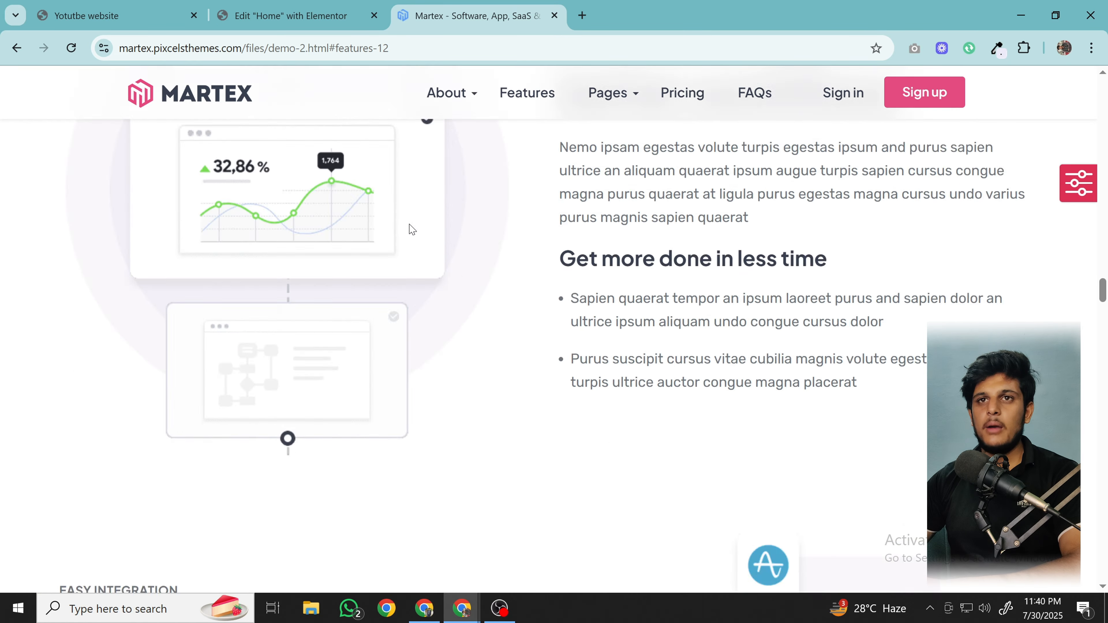
{"action": "scroll", "coordinate": [411, 229], "scroll_direction": "down", "scroll_amount": 8}
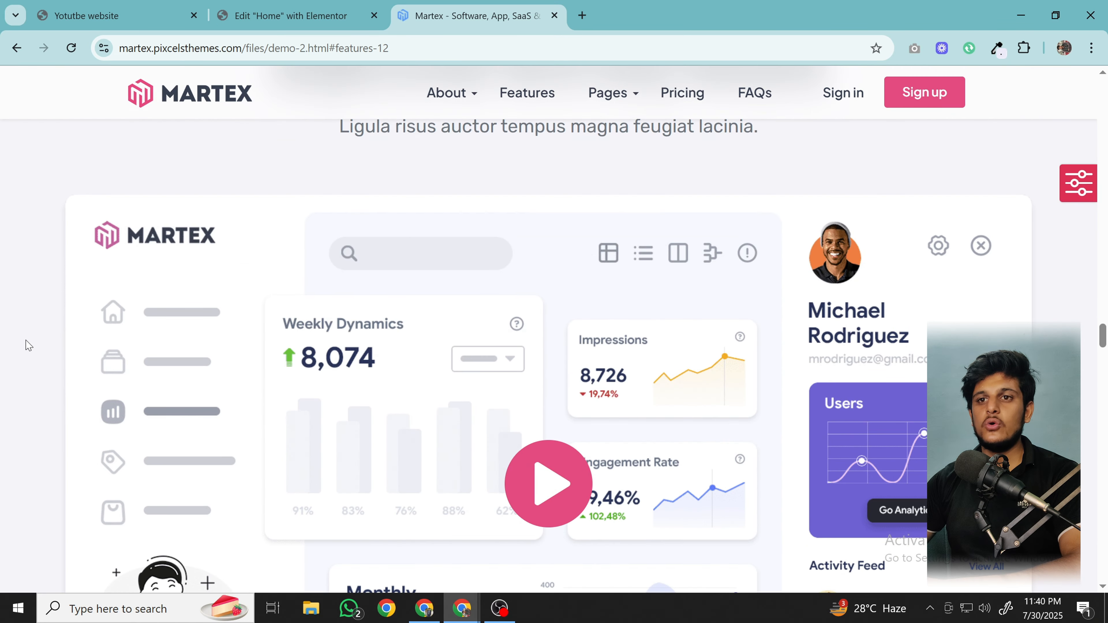
{"action": "scroll", "coordinate": [30, 348], "scroll_direction": "down", "scroll_amount": 8}
{"action": "scroll", "coordinate": [52, 355], "scroll_direction": "down", "scroll_amount": 10}
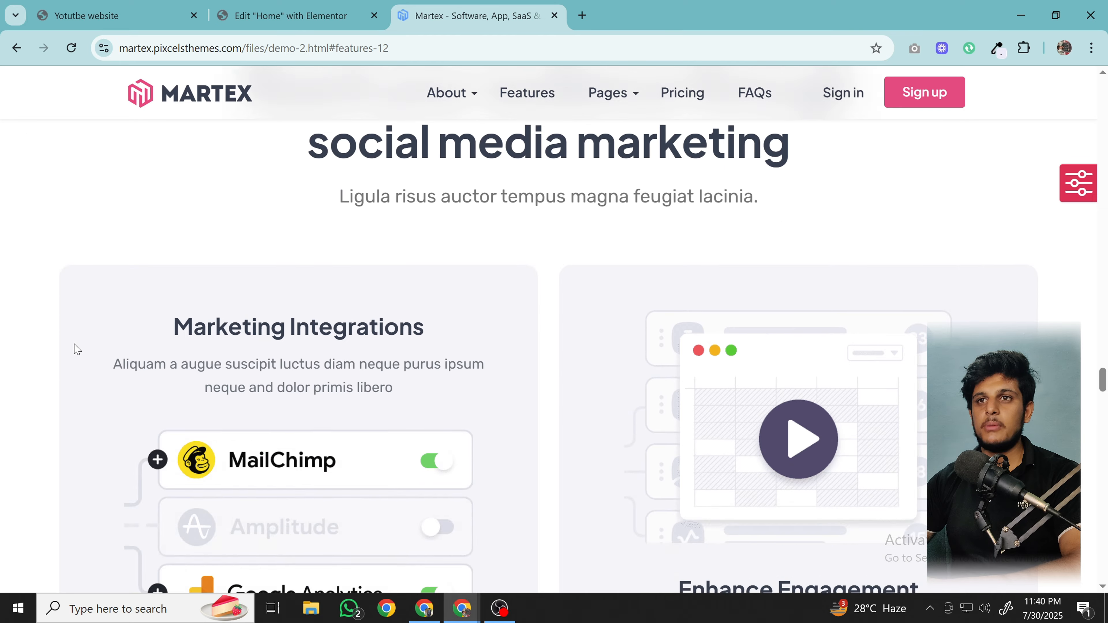
{"action": "scroll", "coordinate": [176, 304], "scroll_direction": "up", "scroll_amount": 20}
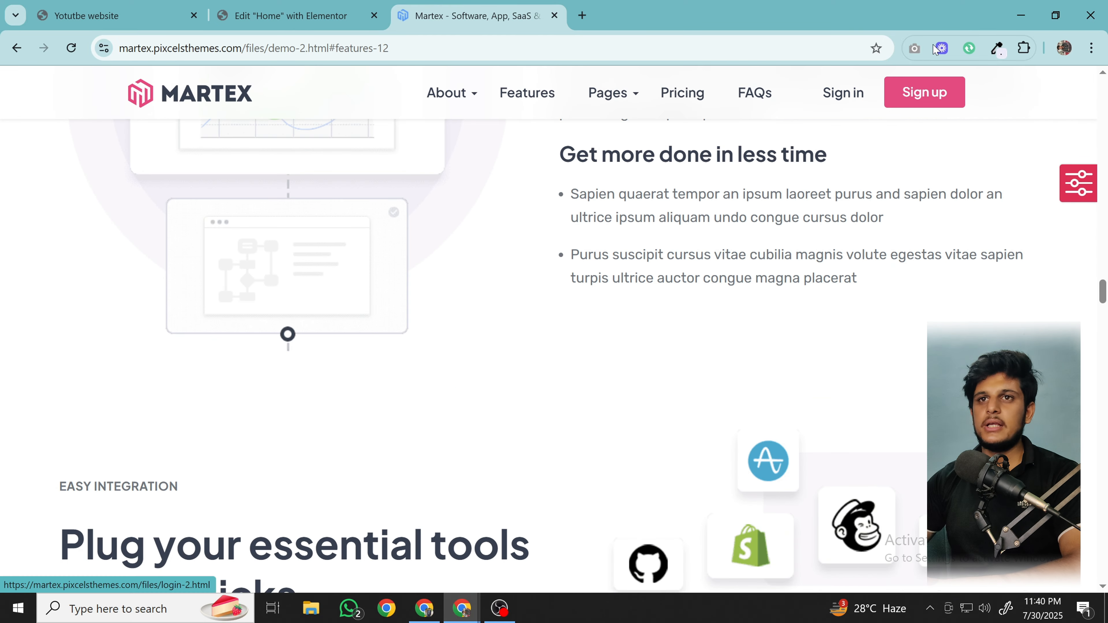
{"action": "scroll", "coordinate": [435, 340], "scroll_direction": "up", "scroll_amount": 5}
{"action": "scroll", "coordinate": [432, 332], "scroll_direction": "up", "scroll_amount": 10}
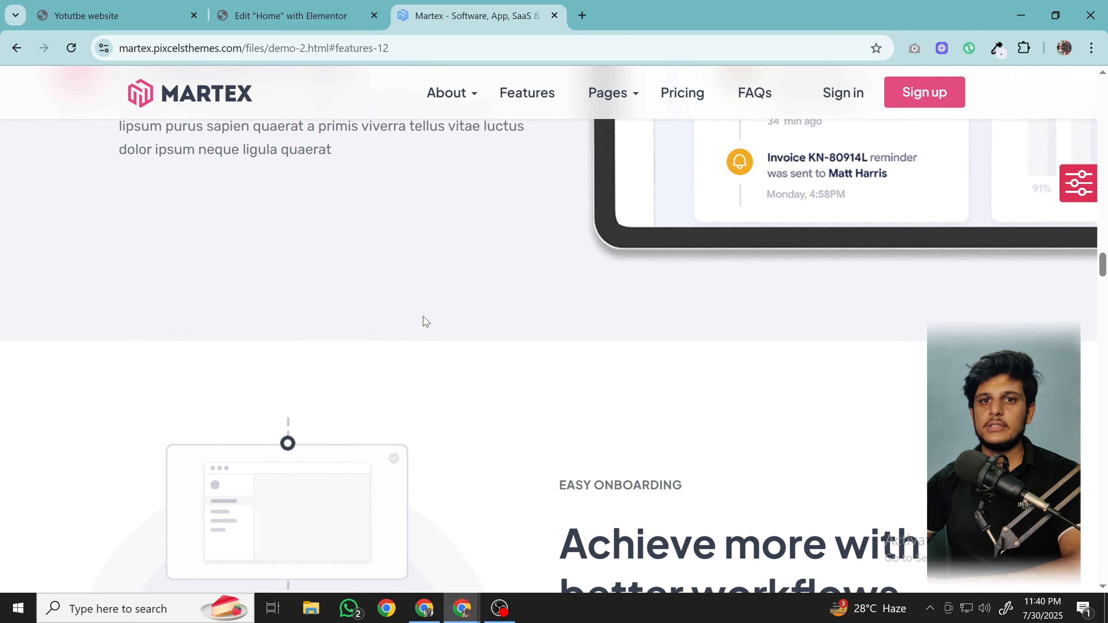
{"action": "scroll", "coordinate": [93, 287], "scroll_direction": "up", "scroll_amount": 3}
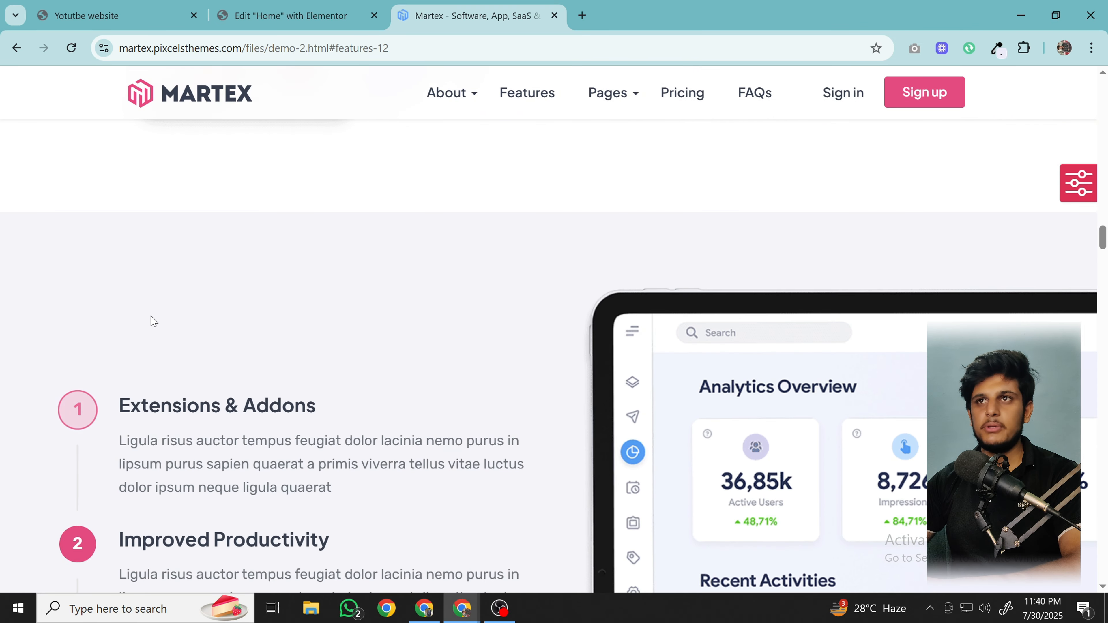
{"action": "scroll", "coordinate": [266, 267], "scroll_direction": "up", "scroll_amount": 20}
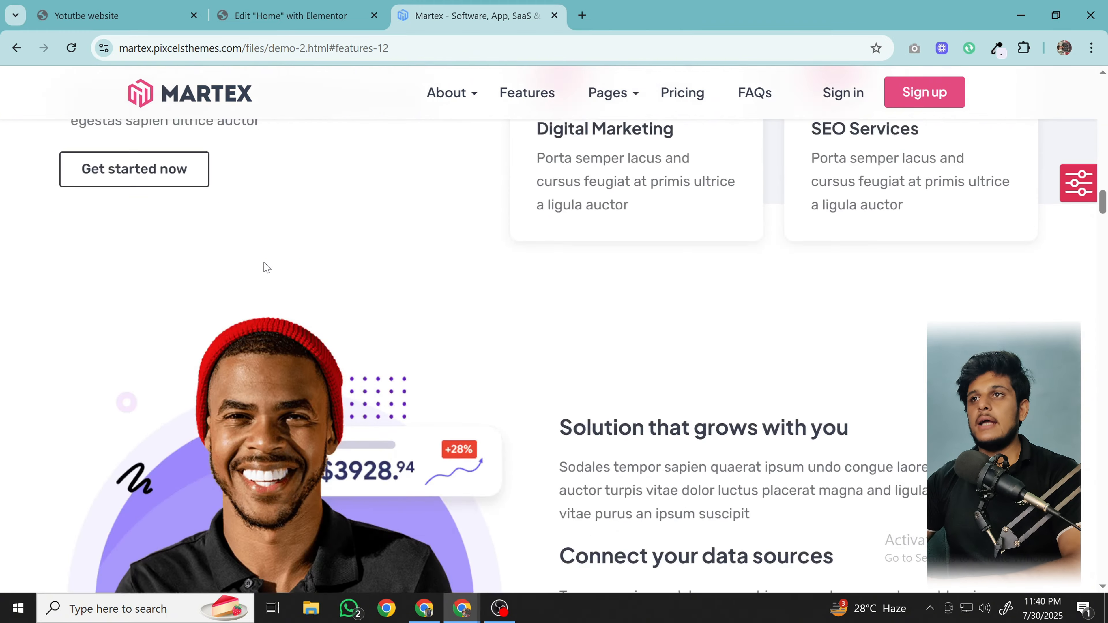
- Compare the hero container's current background colour with the colours of the Martex demo's hero and marketing strategy sections
{"action": "scroll", "coordinate": [266, 267], "scroll_direction": "up", "scroll_amount": 10}
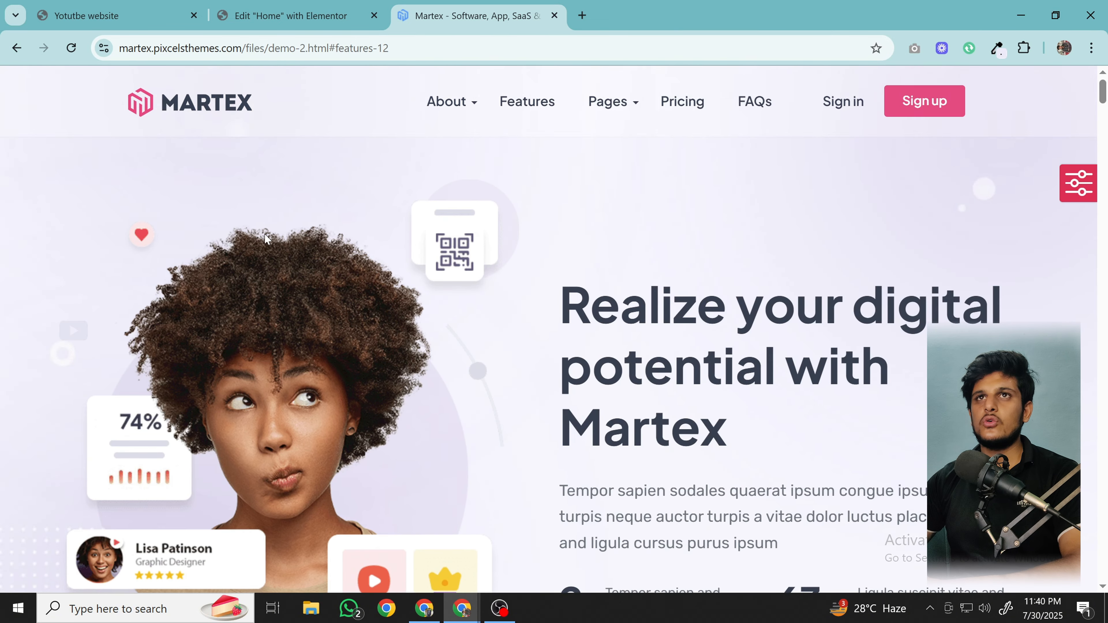
{"action": "left_click", "coordinate": [289, 15]}
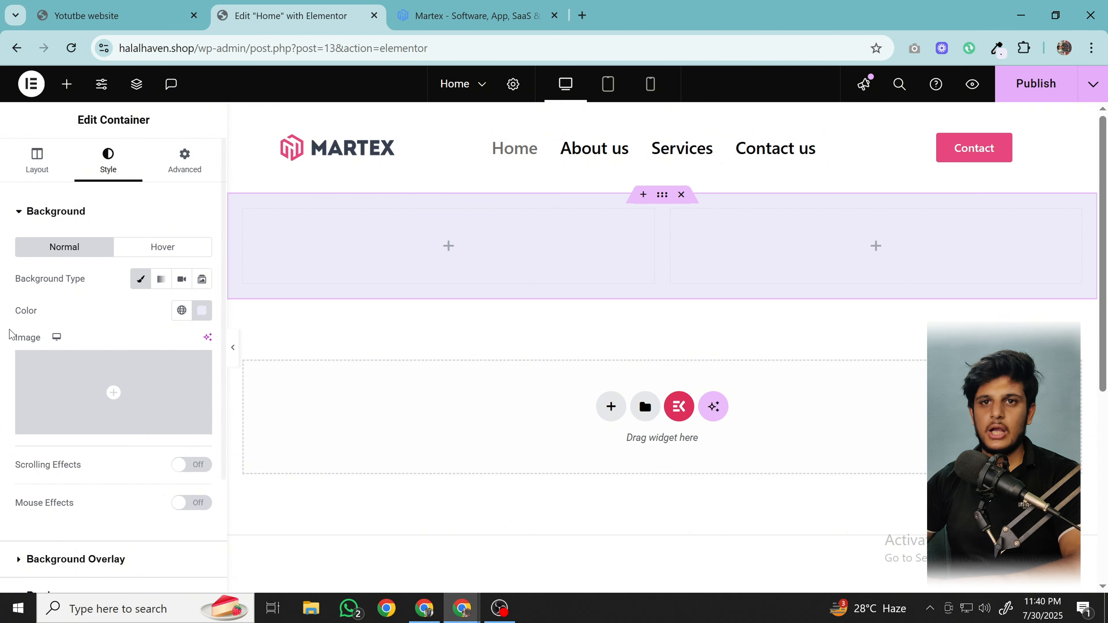
{"action": "left_click", "coordinate": [201, 310]}
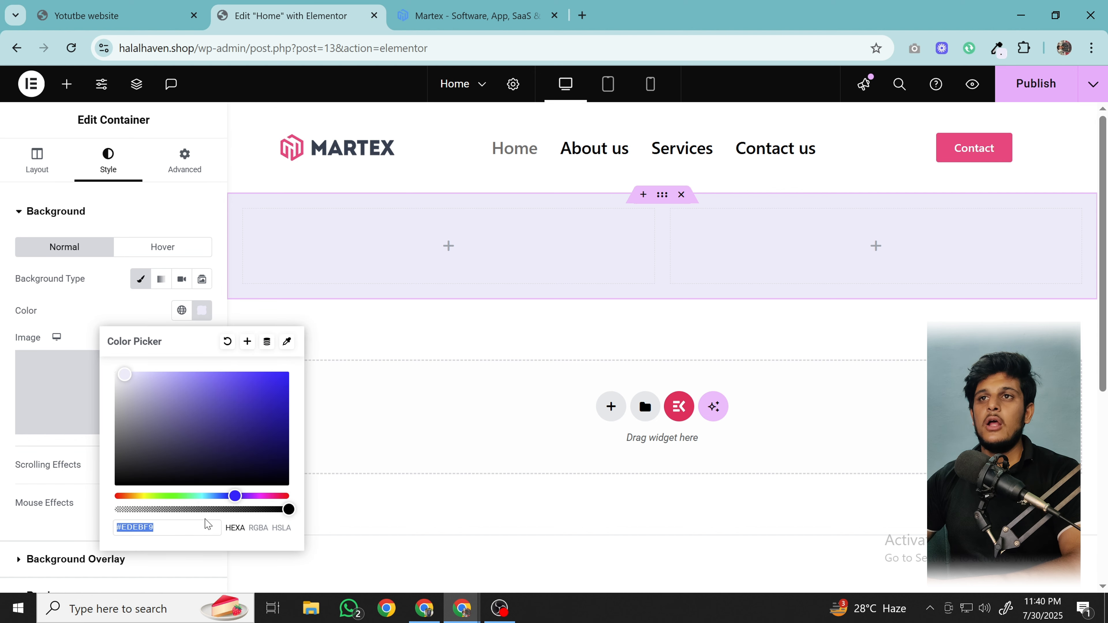
{"action": "left_click", "coordinate": [397, 236]}
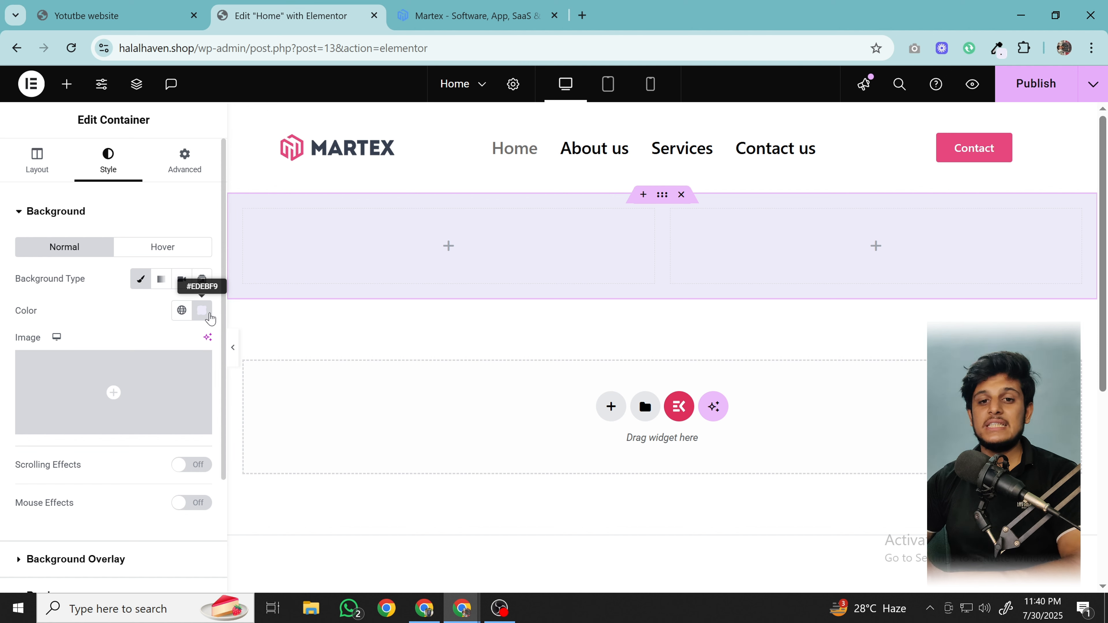
{"action": "left_click", "coordinate": [201, 310]}
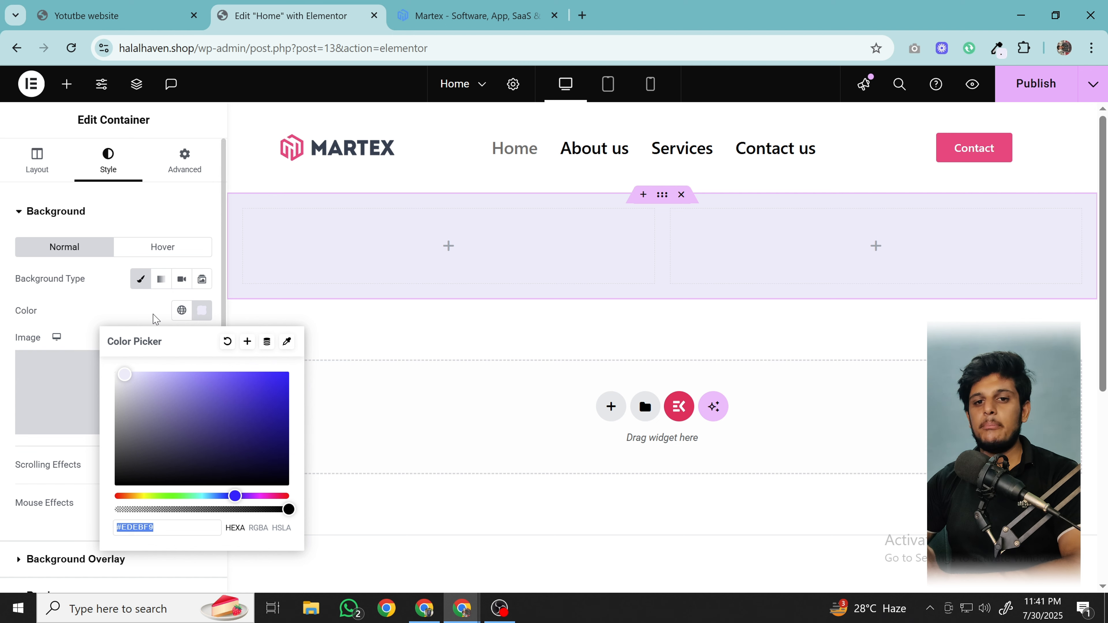
{"action": "left_click", "coordinate": [156, 320]}
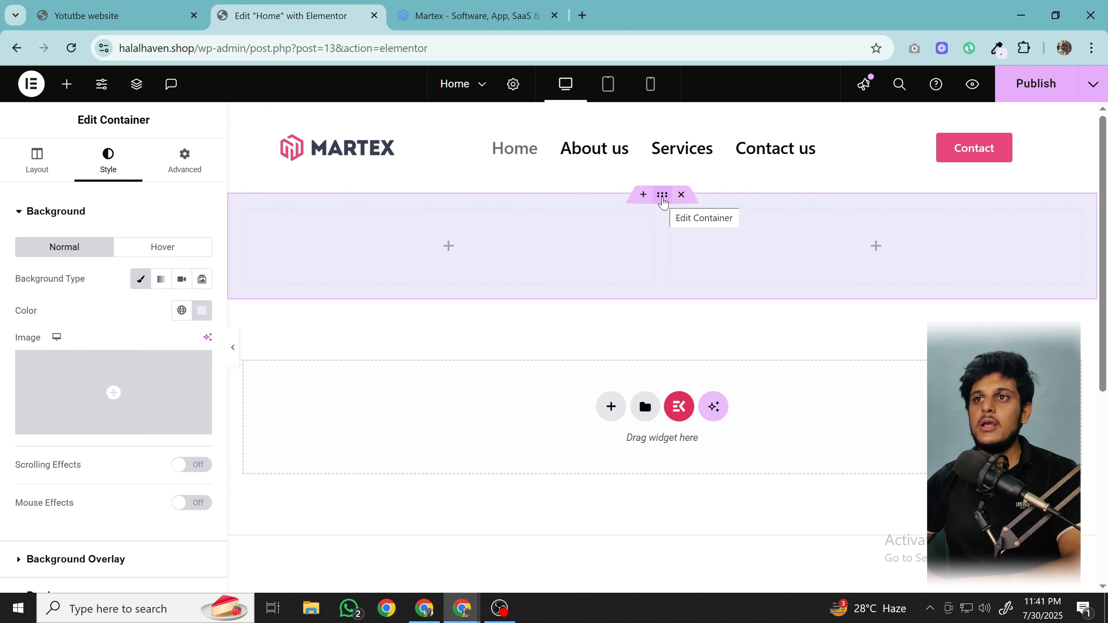
{"action": "left_click", "coordinate": [462, 6]}
{"action": "scroll", "coordinate": [497, 259], "scroll_direction": "down", "scroll_amount": 10}
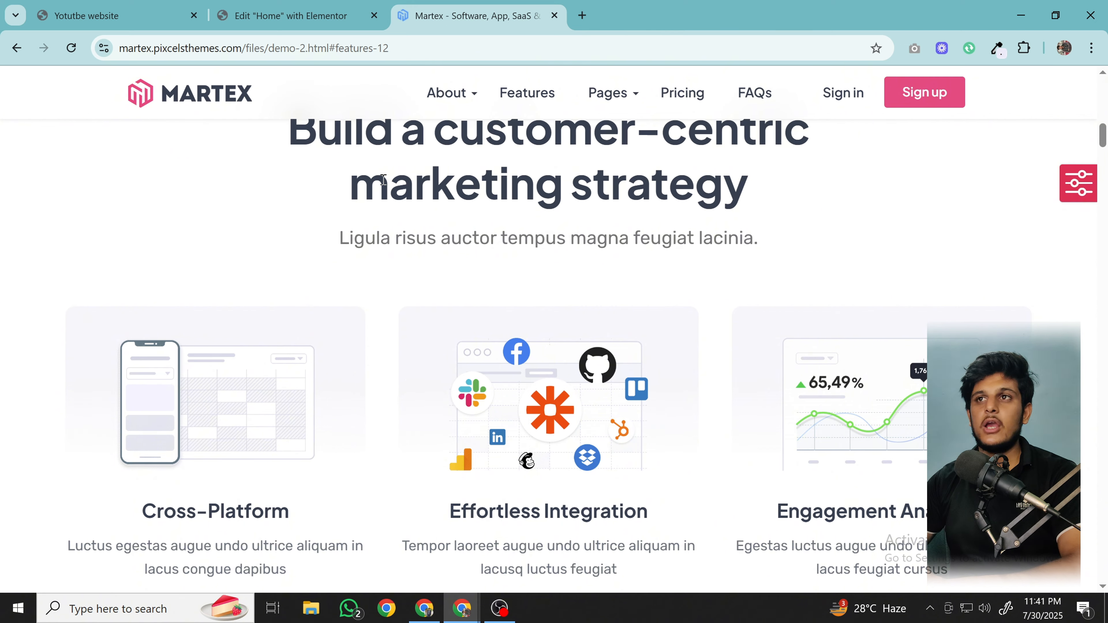
{"action": "left_click", "coordinate": [317, 10]}
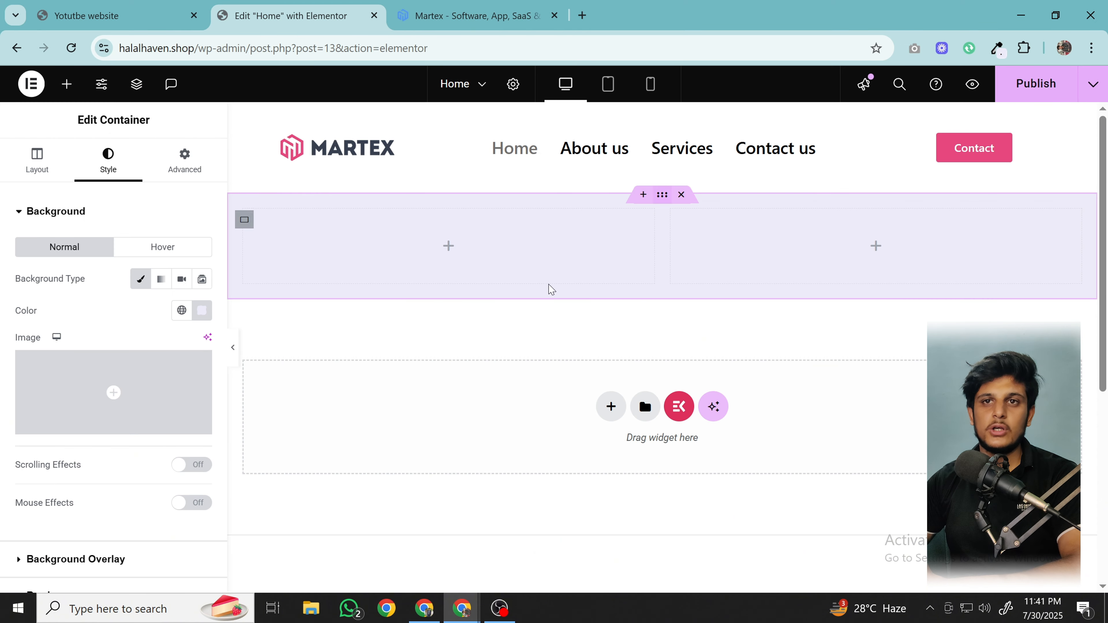
- Copy the hex code #EDEBF9 of the hero container's background colour
{"action": "left_click", "coordinate": [202, 310]}
{"action": "key", "text": "ctrl+c"}
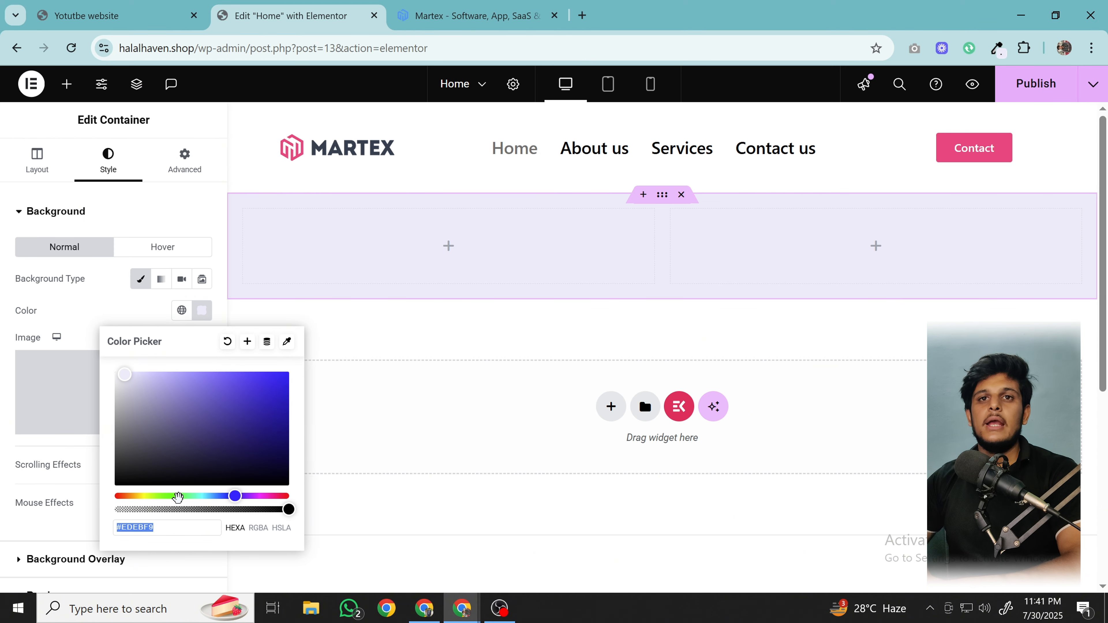
{"action": "left_click", "coordinate": [101, 315]}
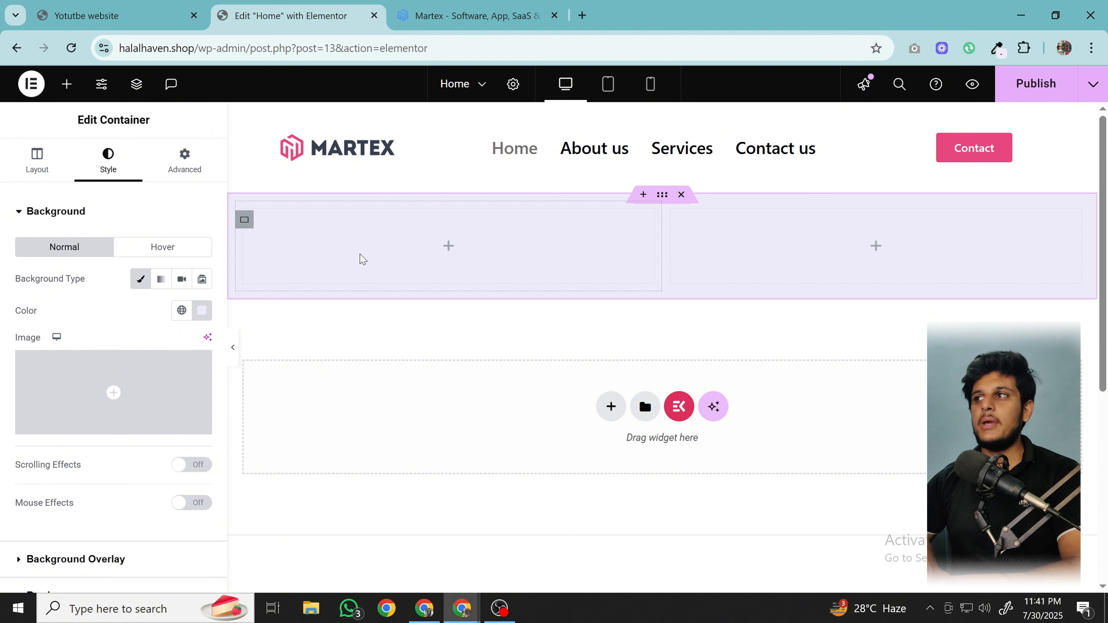
- Examine the Martex demo's hero section and highlight its main heading text
{"action": "left_click", "coordinate": [475, 15]}
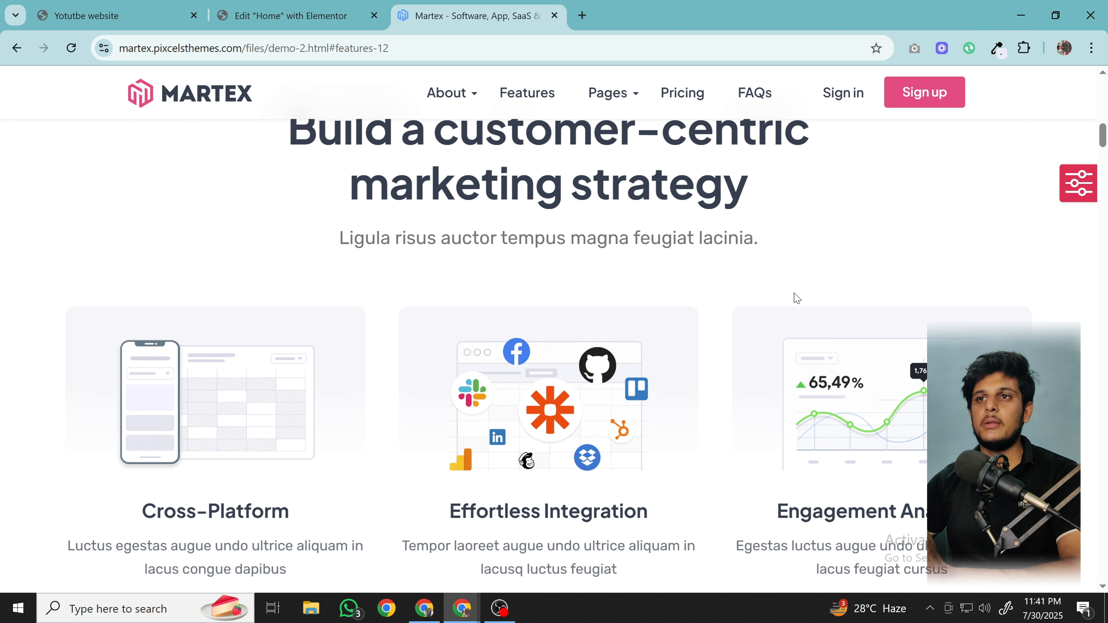
{"action": "scroll", "coordinate": [545, 296], "scroll_direction": "up", "scroll_amount": 5}
{"action": "scroll", "coordinate": [541, 332], "scroll_direction": "up", "scroll_amount": 8}
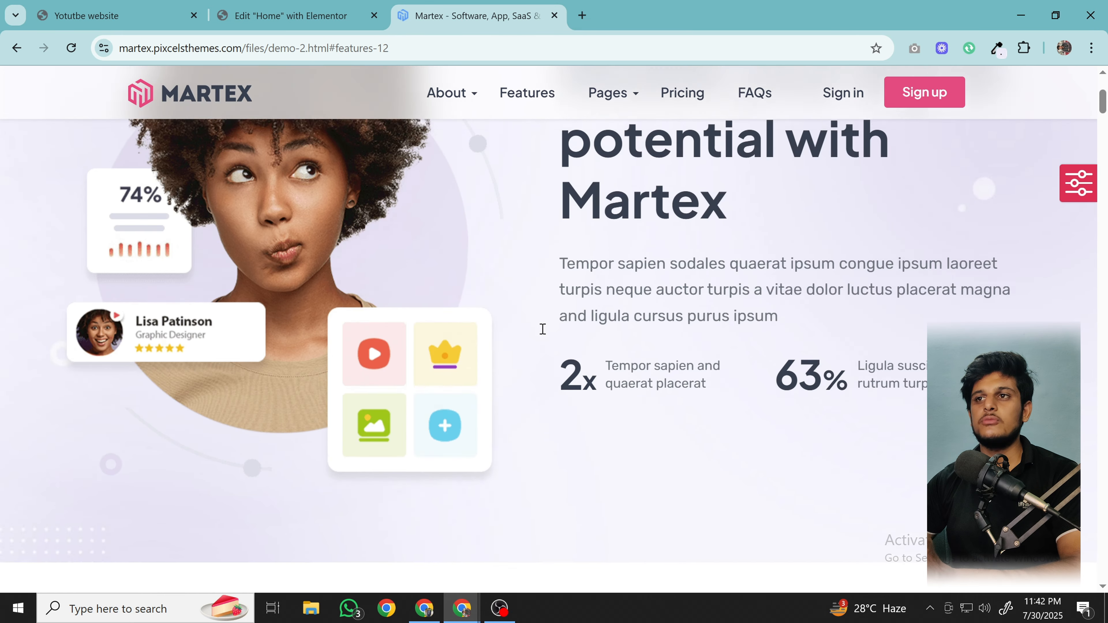
{"action": "left_click_drag", "start_coordinate": [555, 291], "coordinate": [765, 434]}
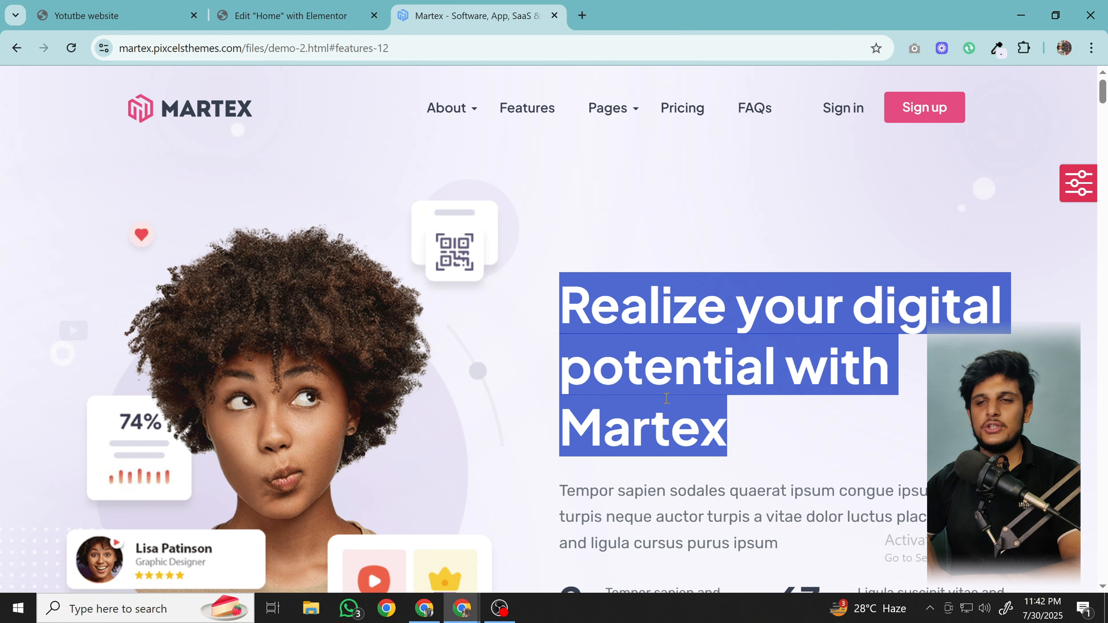
- Return to the Home page's Elementor editor and open the Global Colors in the site settings
{"action": "left_click", "coordinate": [306, 15]}
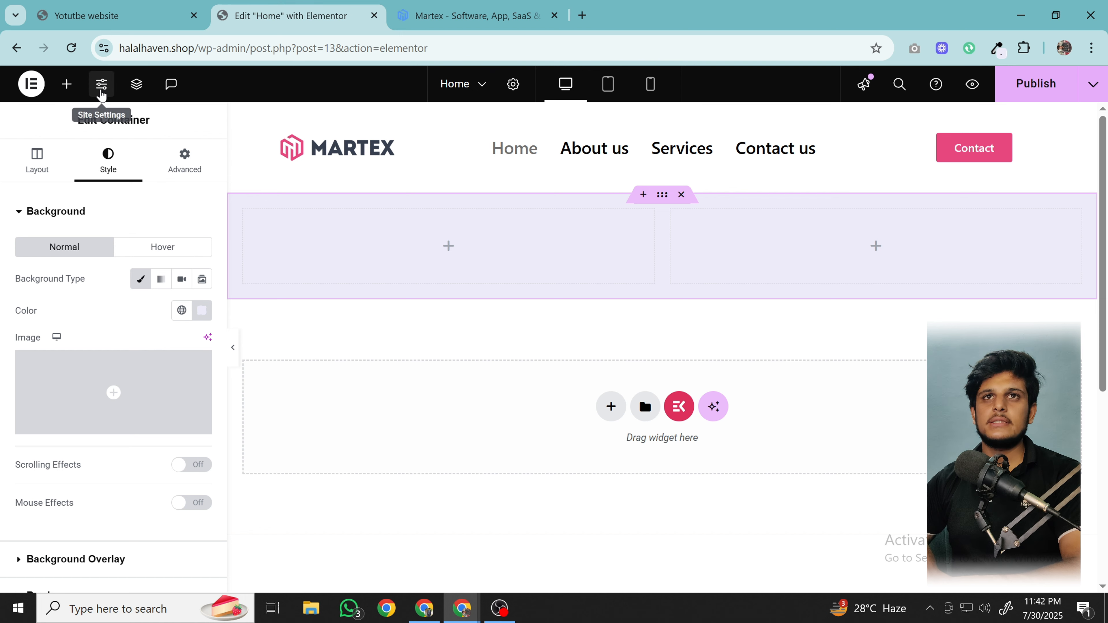
{"action": "left_click", "coordinate": [102, 84]}
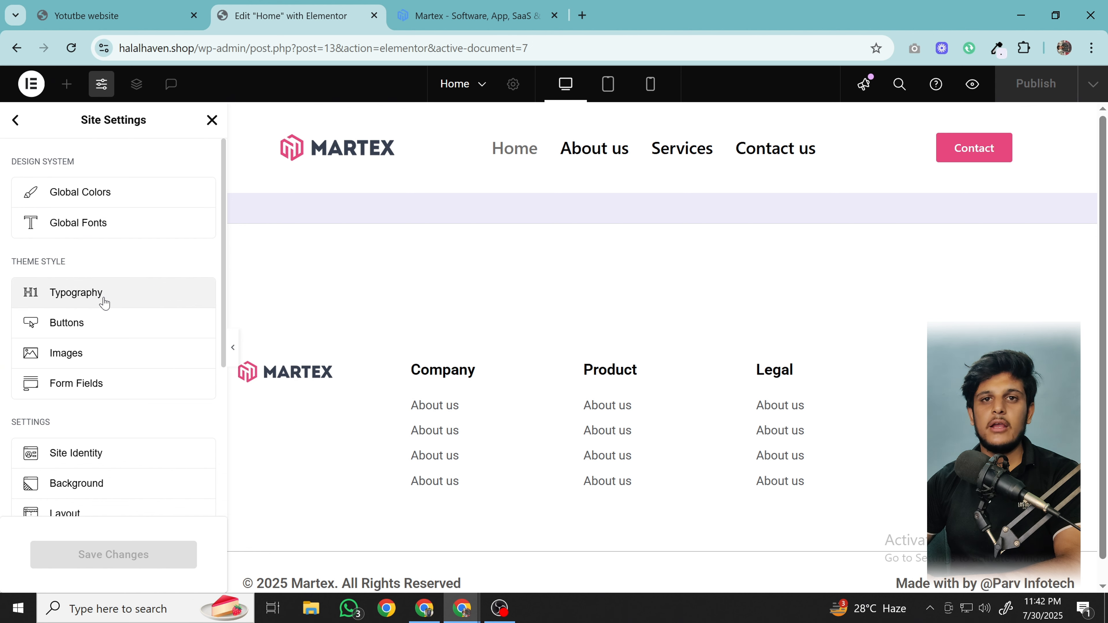
{"action": "scroll", "coordinate": [106, 349], "scroll_direction": "down", "scroll_amount": 5}
{"action": "scroll", "coordinate": [106, 377], "scroll_direction": "up", "scroll_amount": 5}
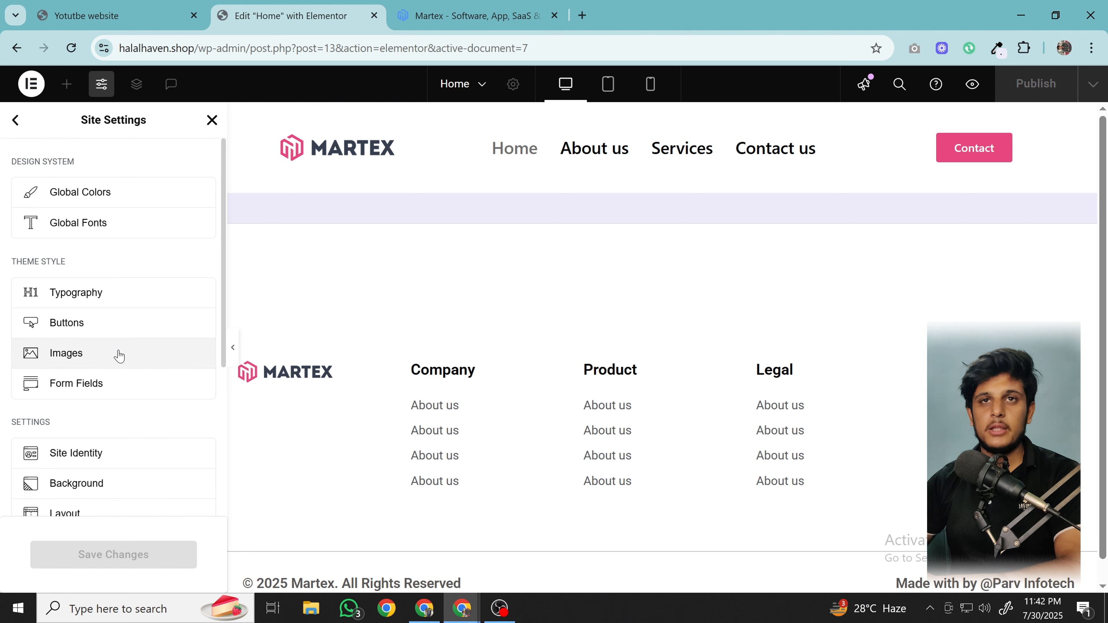
{"action": "left_click", "coordinate": [97, 197]}
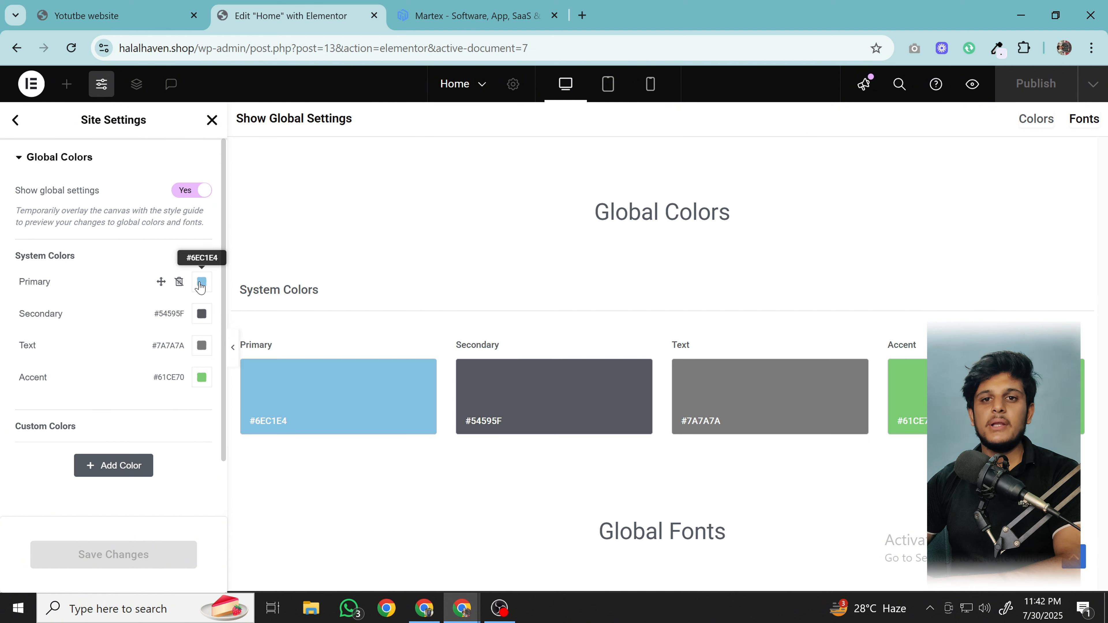
- Add a custom global colour with the copied value #EDEBF9 and name it BG Color
{"action": "left_click", "coordinate": [115, 465]}
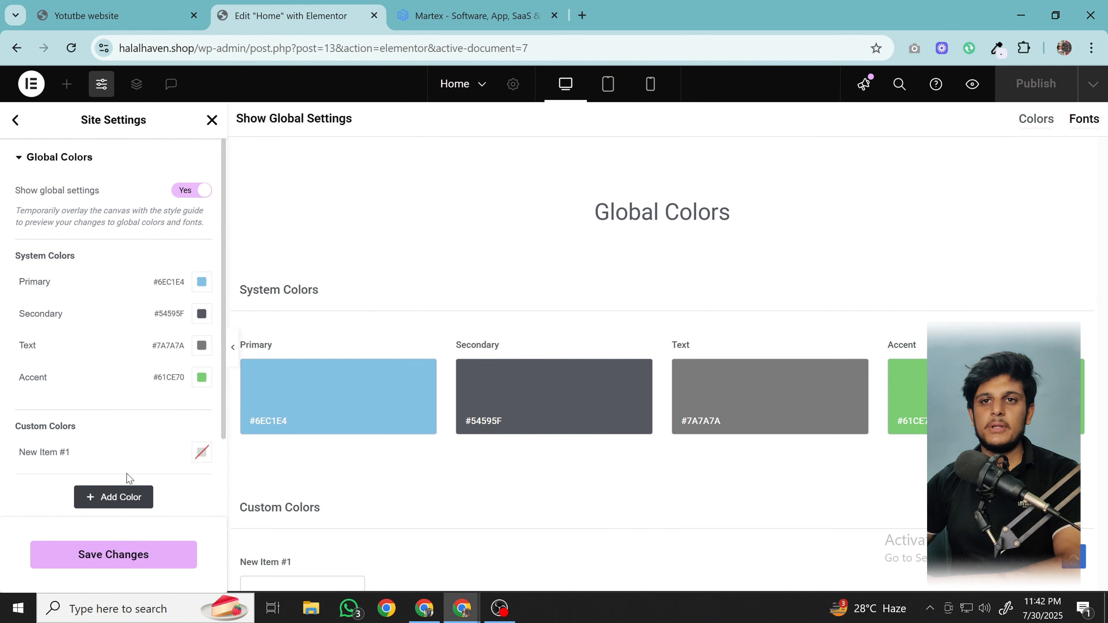
{"action": "scroll", "coordinate": [170, 427], "scroll_direction": "down", "scroll_amount": 2}
{"action": "left_click", "coordinate": [212, 375]}
{"action": "right_click", "coordinate": [172, 338]}
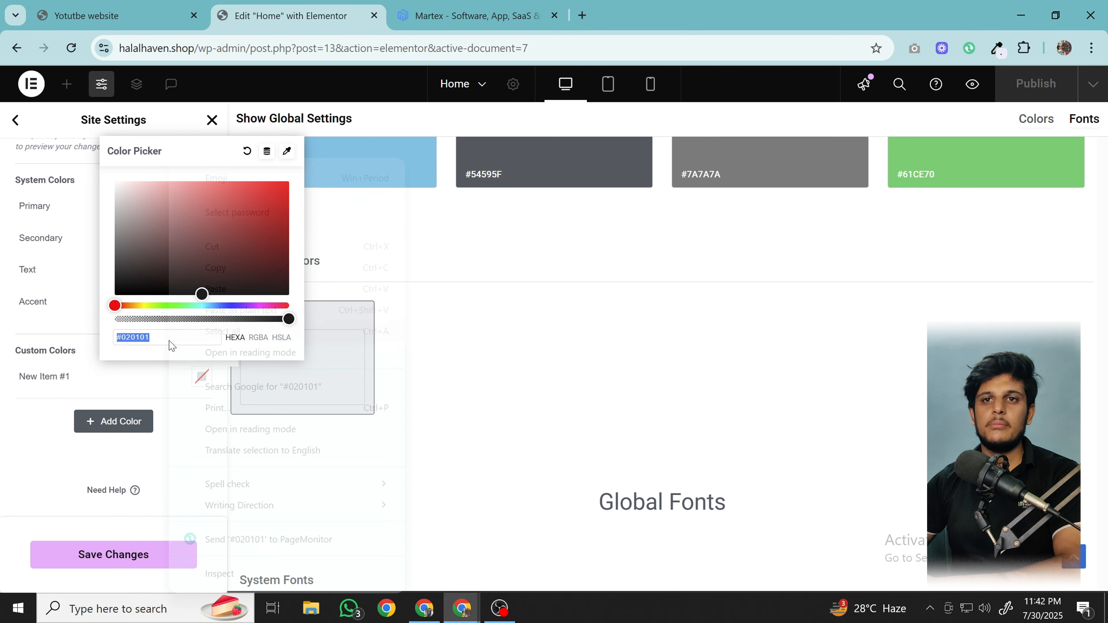
{"action": "left_click", "coordinate": [226, 289]}
{"action": "left_click", "coordinate": [26, 408]}
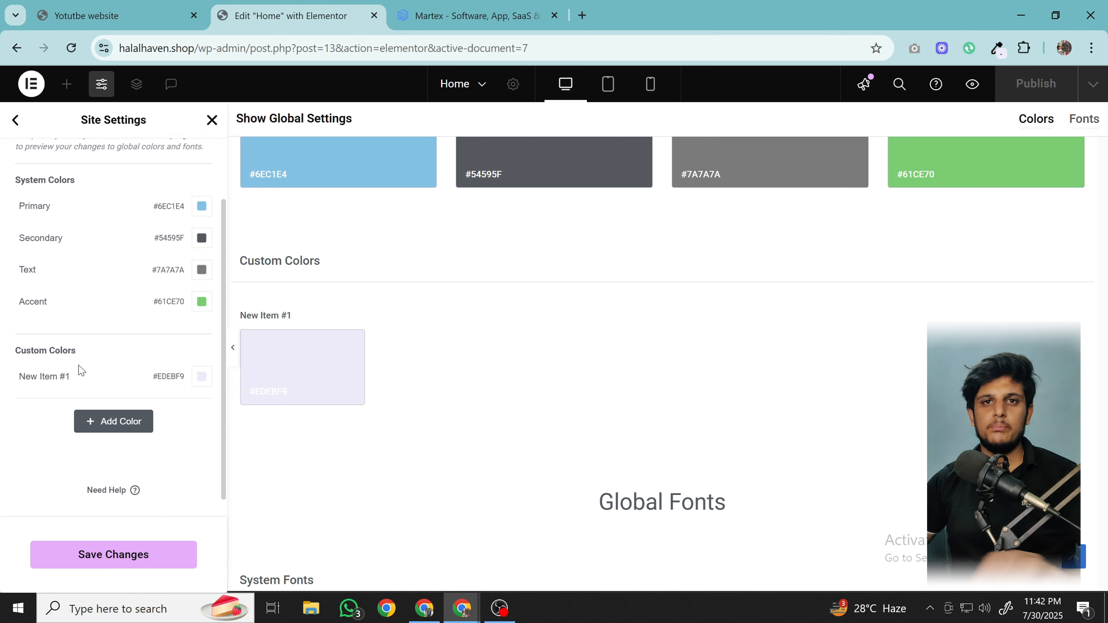
{"action": "left_click", "coordinate": [66, 377]}
{"action": "key", "text": "ctrl+a"}
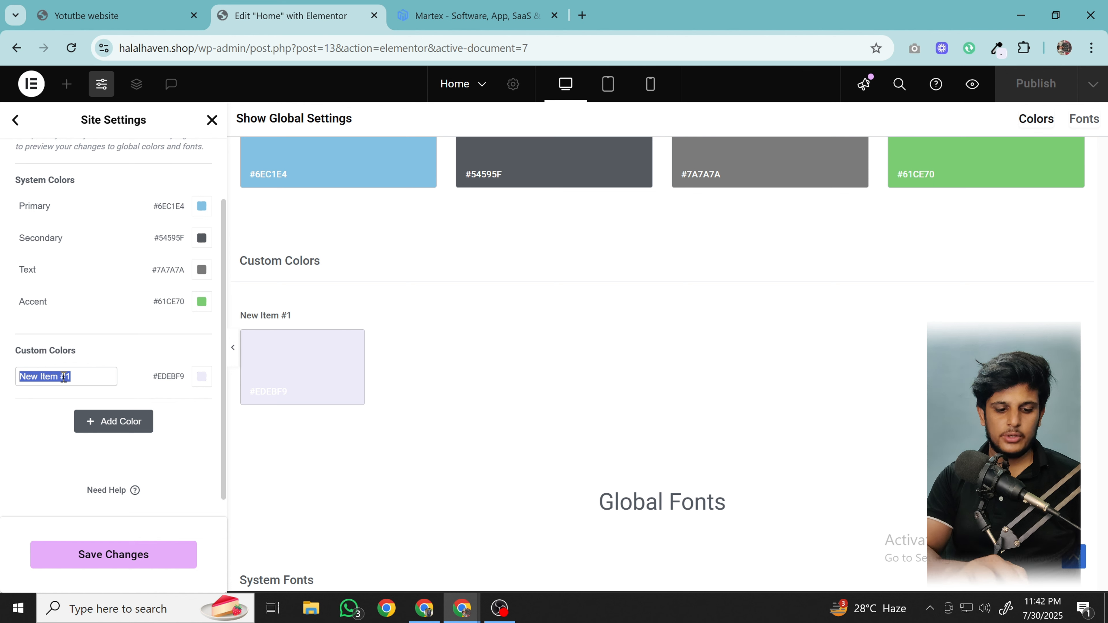
{"action": "type", "text": "BG Color"}
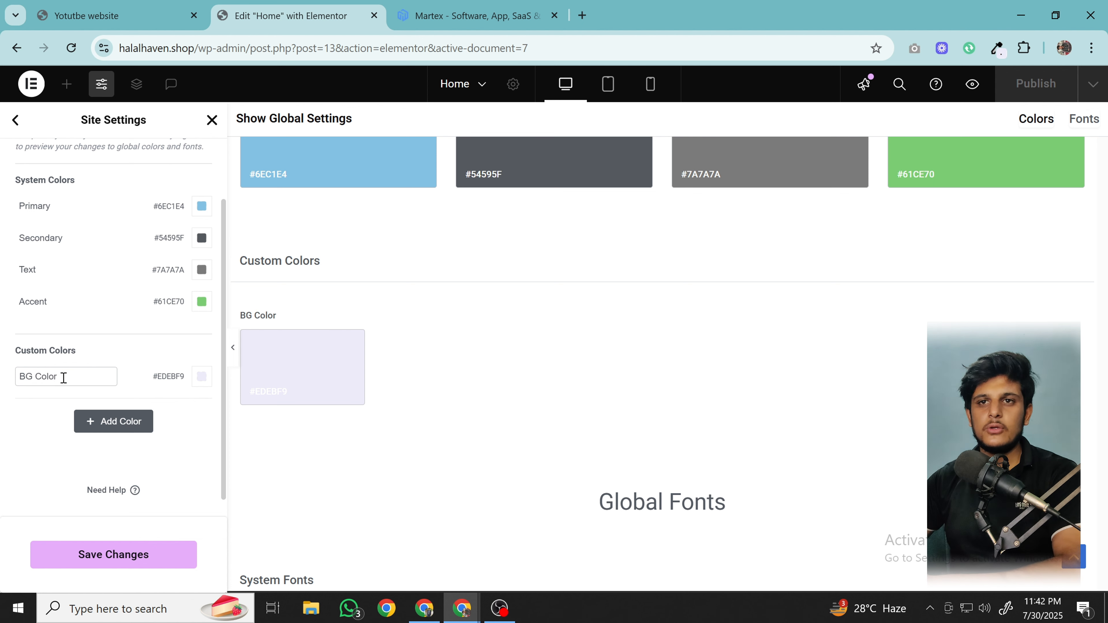
{"action": "left_click", "coordinate": [41, 401]}
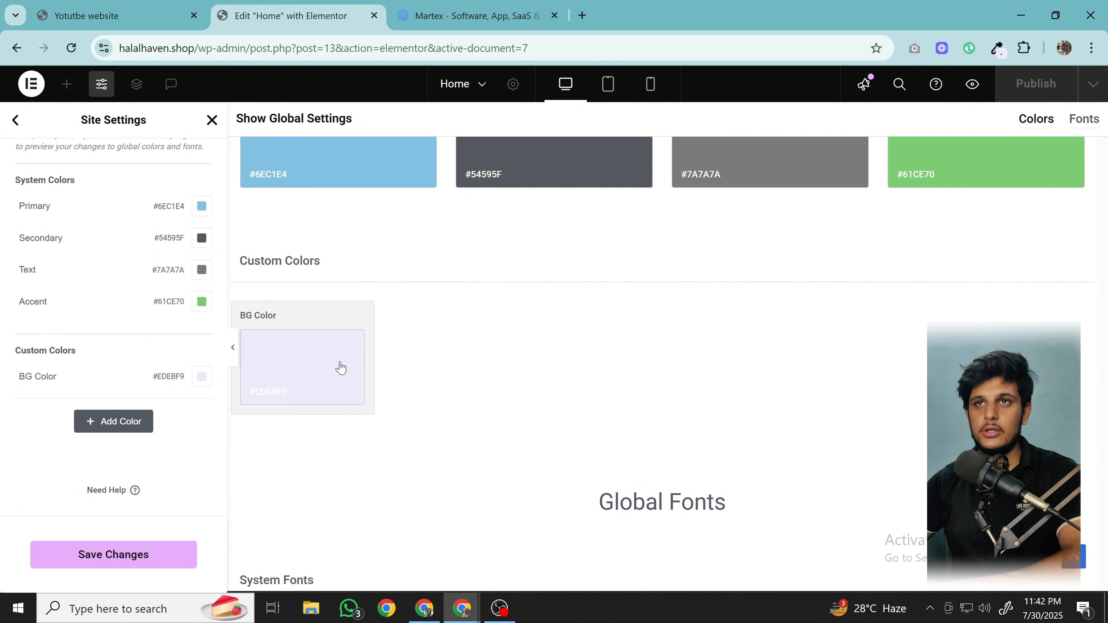
- Try to sample the Martex demo's Sign up button colour with ColorZilla
{"action": "left_click", "coordinate": [476, 16]}
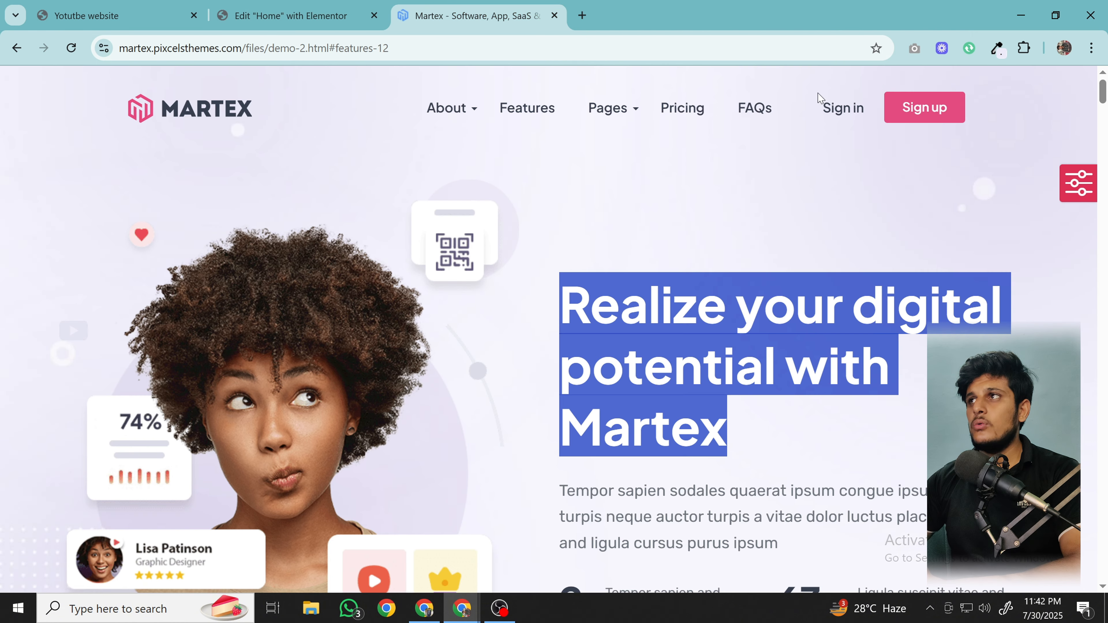
{"action": "left_click", "coordinate": [995, 48]}
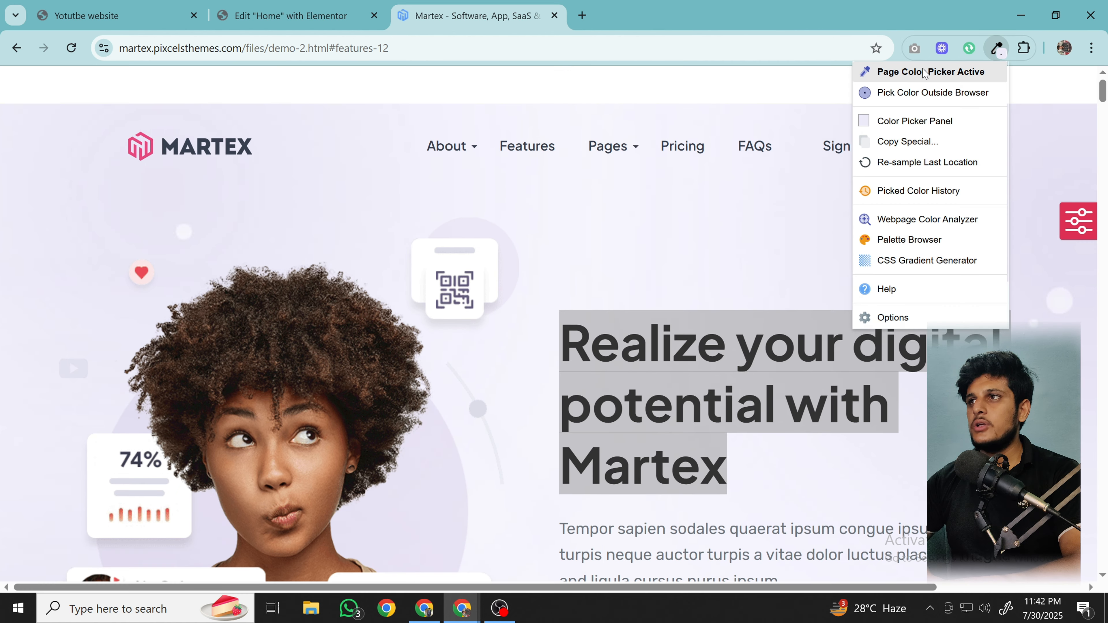
{"action": "left_click", "coordinate": [887, 153]}
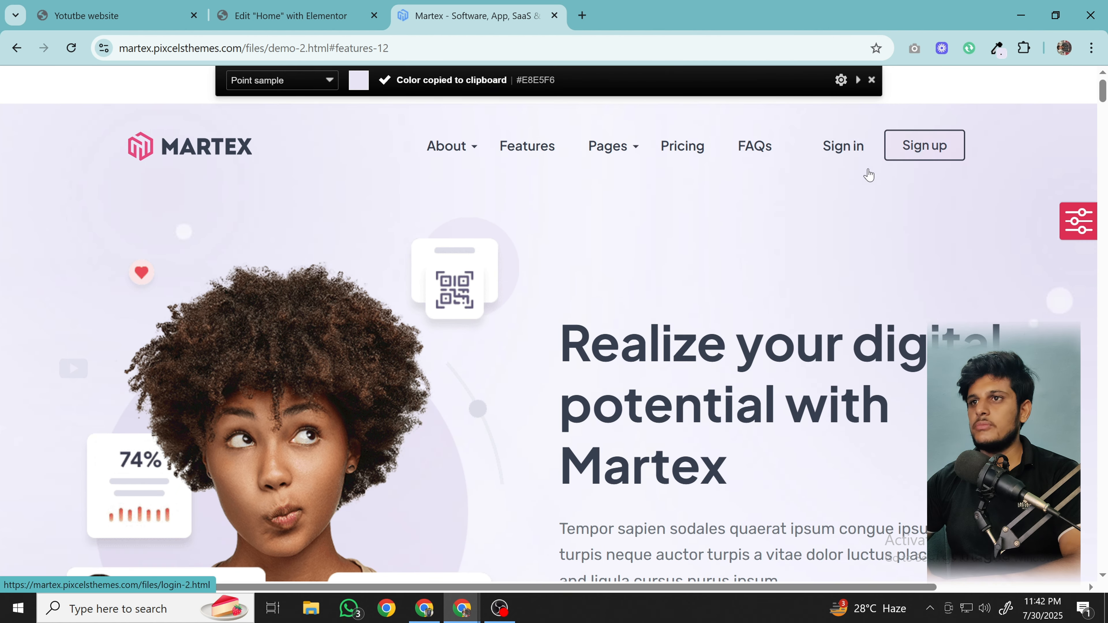
- Pick the pink #F74780 from the Martex demo's Market Research icon with ColorZilla and add a second custom global colour in Elementor
{"action": "scroll", "coordinate": [733, 276], "scroll_direction": "down", "scroll_amount": 15}
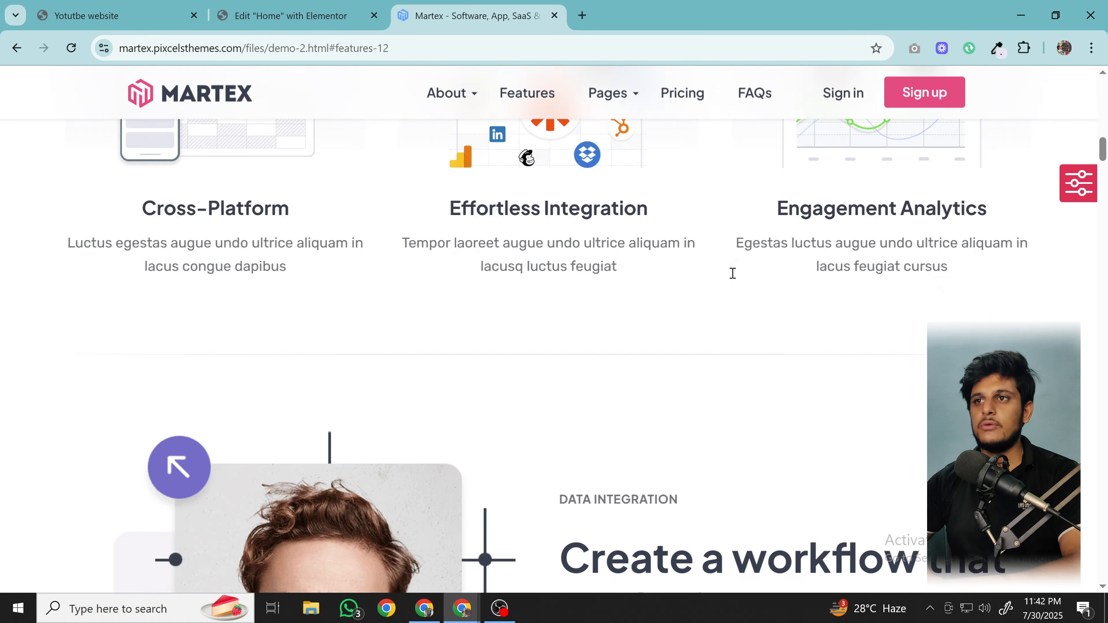
{"action": "scroll", "coordinate": [732, 274], "scroll_direction": "up", "scroll_amount": 1}
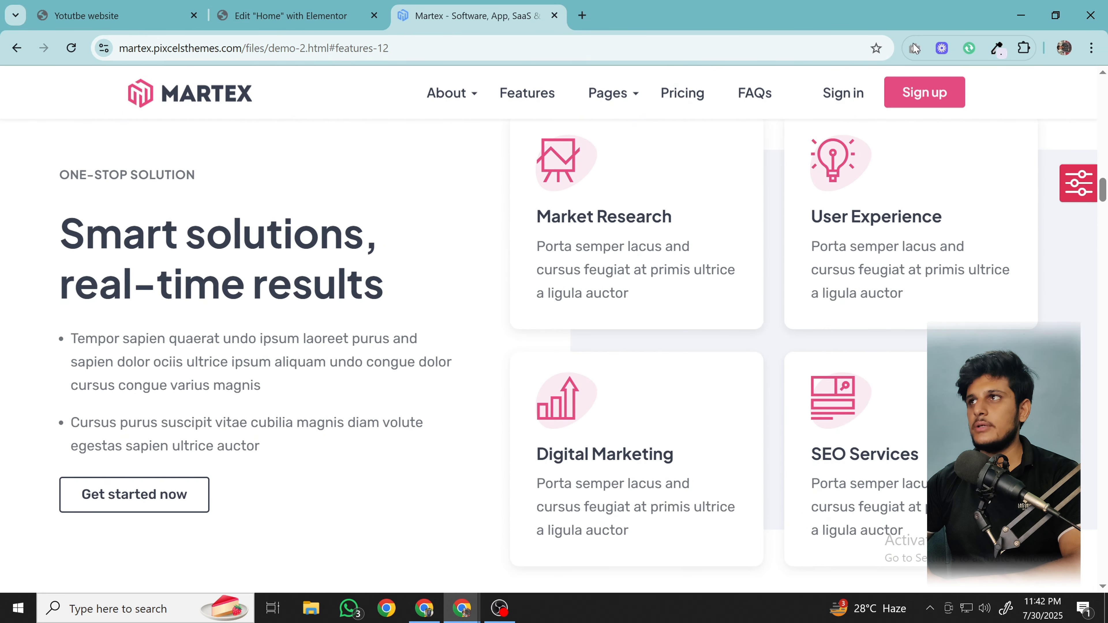
{"action": "left_click", "coordinate": [996, 48]}
{"action": "left_click", "coordinate": [951, 72]}
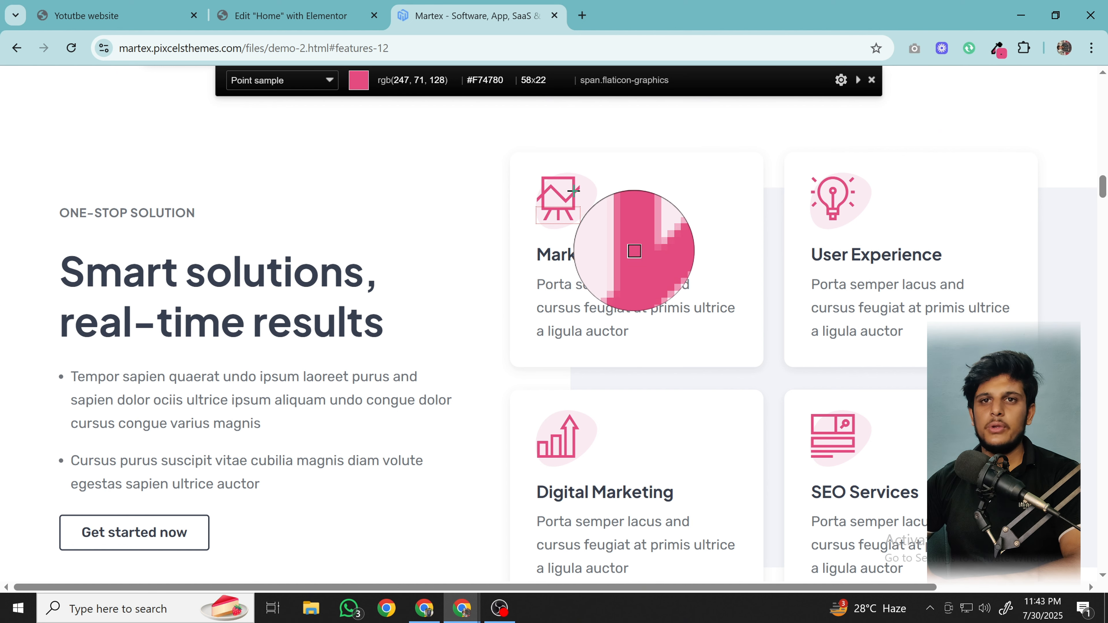
{"action": "left_click", "coordinate": [573, 191]}
{"action": "key", "text": "ctrl+shift+Tab"}
{"action": "left_click", "coordinate": [140, 419]}
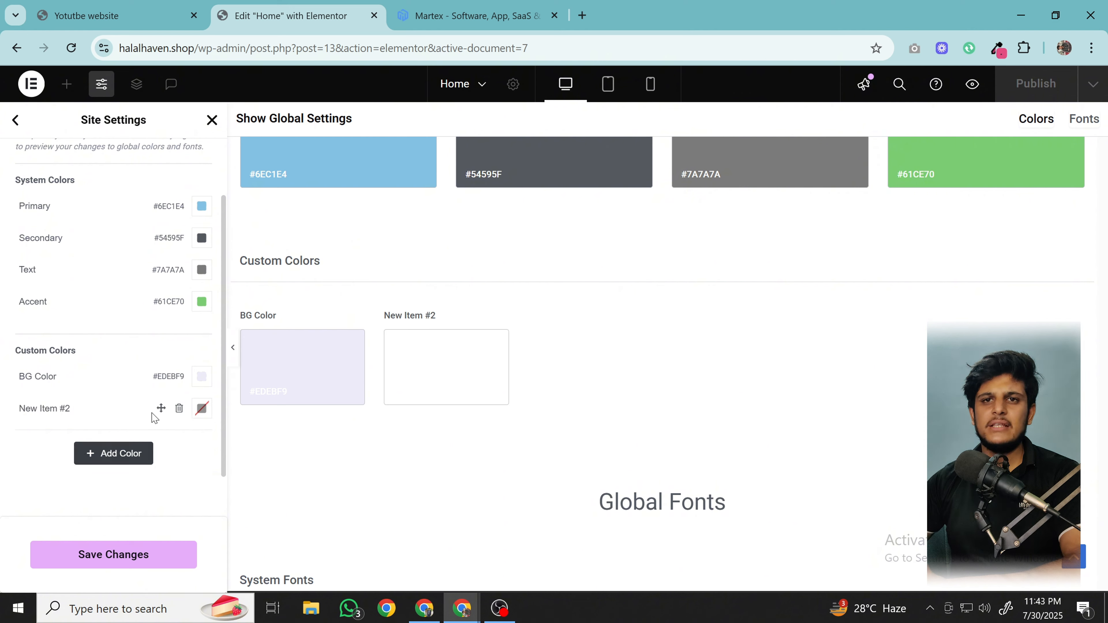
- Try to name the second custom global colour Main Color
{"action": "left_click", "coordinate": [202, 408]}
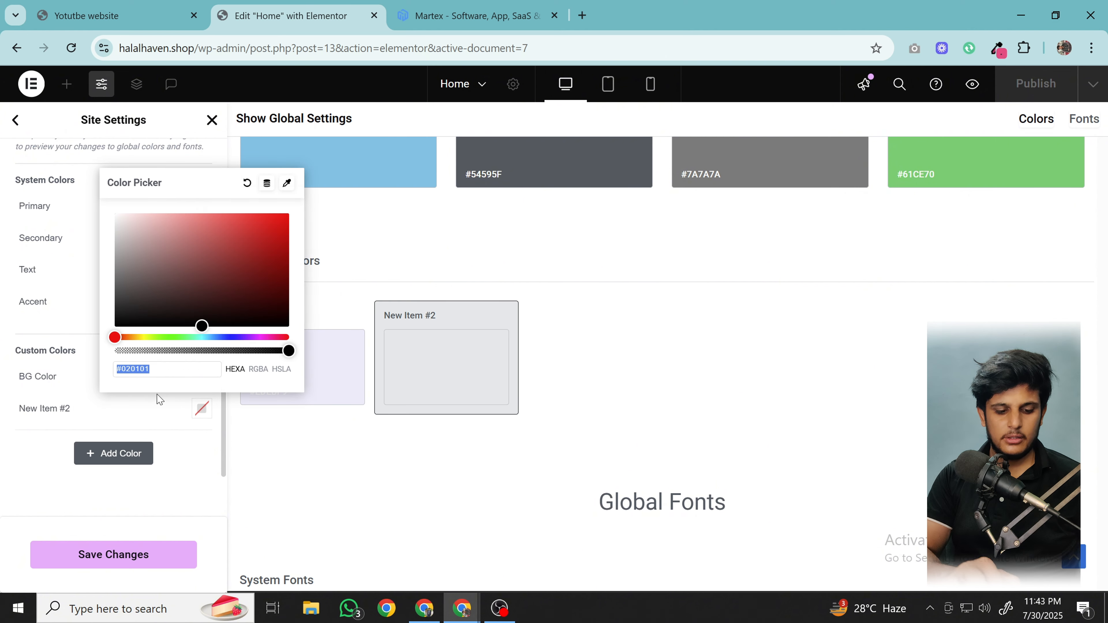
{"action": "type", "text": "Main Color"}
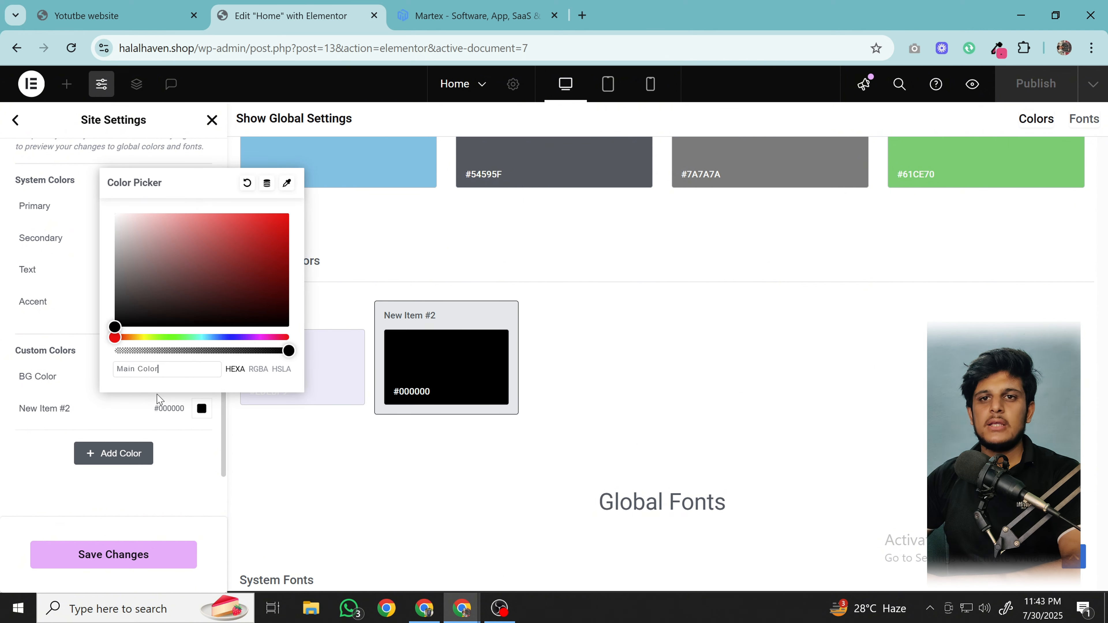
{"action": "left_click", "coordinate": [170, 422]}
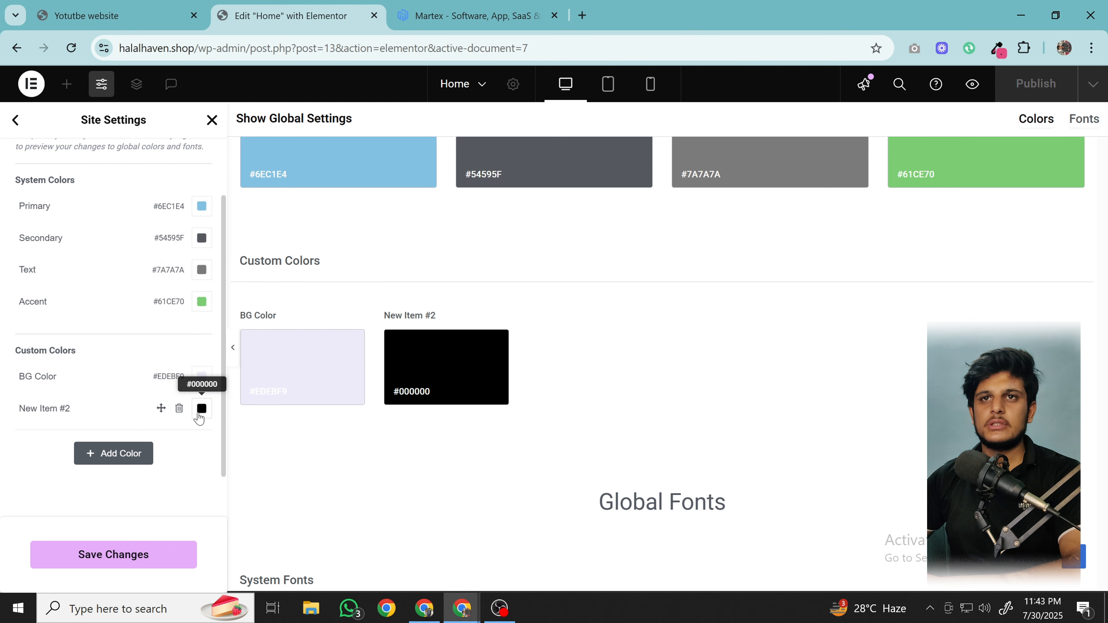
- Set the second custom global colour to the copied pink #F74780 and save the site settings
{"action": "left_click", "coordinate": [201, 407]}
{"action": "right_click", "coordinate": [183, 370]}
{"action": "left_click", "coordinate": [208, 289]}
{"action": "left_click", "coordinate": [171, 470]}
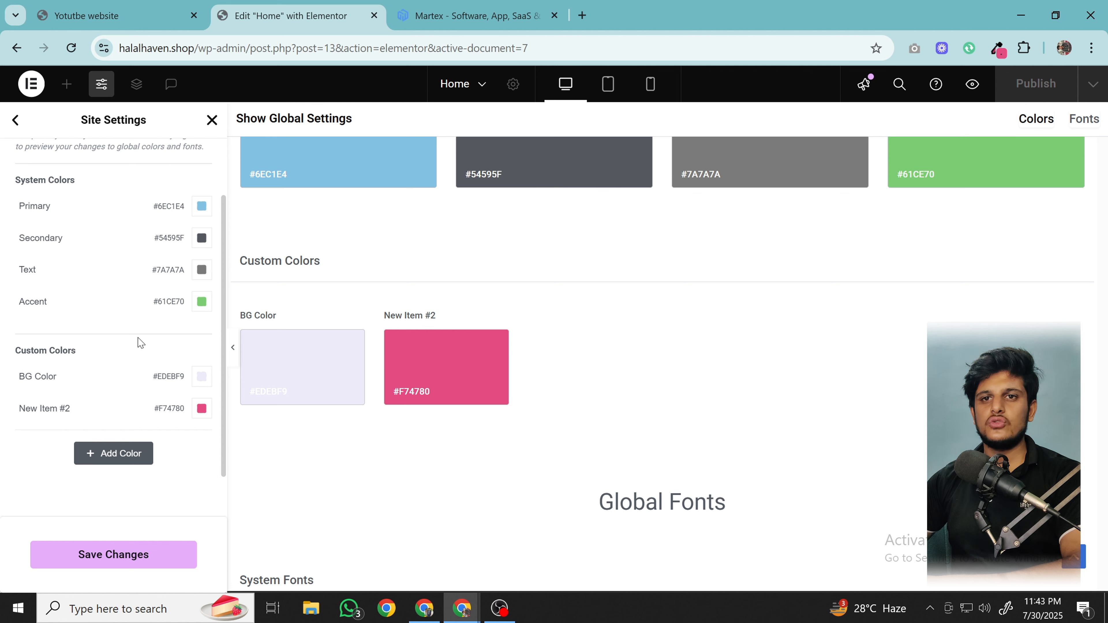
{"action": "scroll", "coordinate": [117, 233], "scroll_direction": "up", "scroll_amount": 2}
{"action": "scroll", "coordinate": [143, 354], "scroll_direction": "down", "scroll_amount": 3}
{"action": "left_click", "coordinate": [113, 555]}
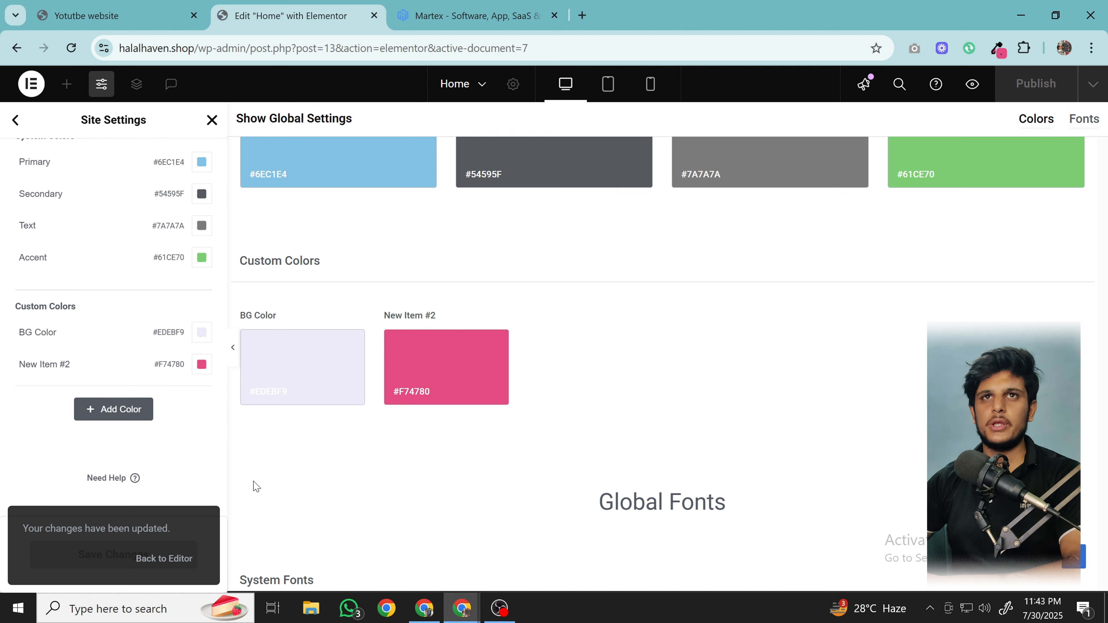
- Set the font family of the Primary and Secondary global fonts to Plus Jakarta Sans in the site settings
{"action": "left_click", "coordinate": [15, 121]}
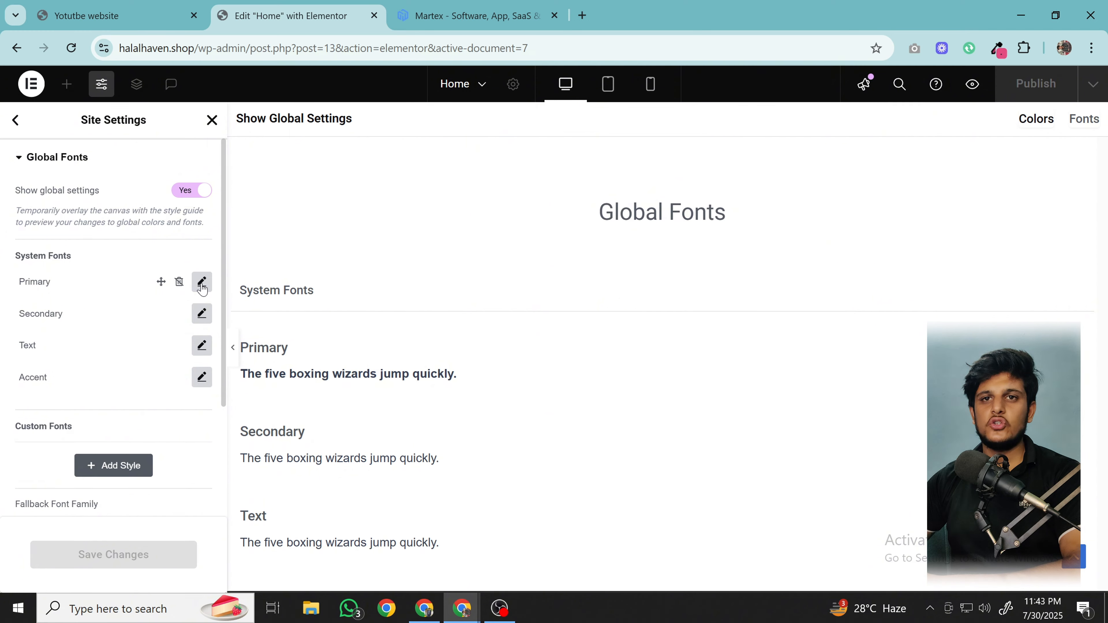
{"action": "left_click", "coordinate": [201, 283]}
{"action": "left_click", "coordinate": [152, 350]}
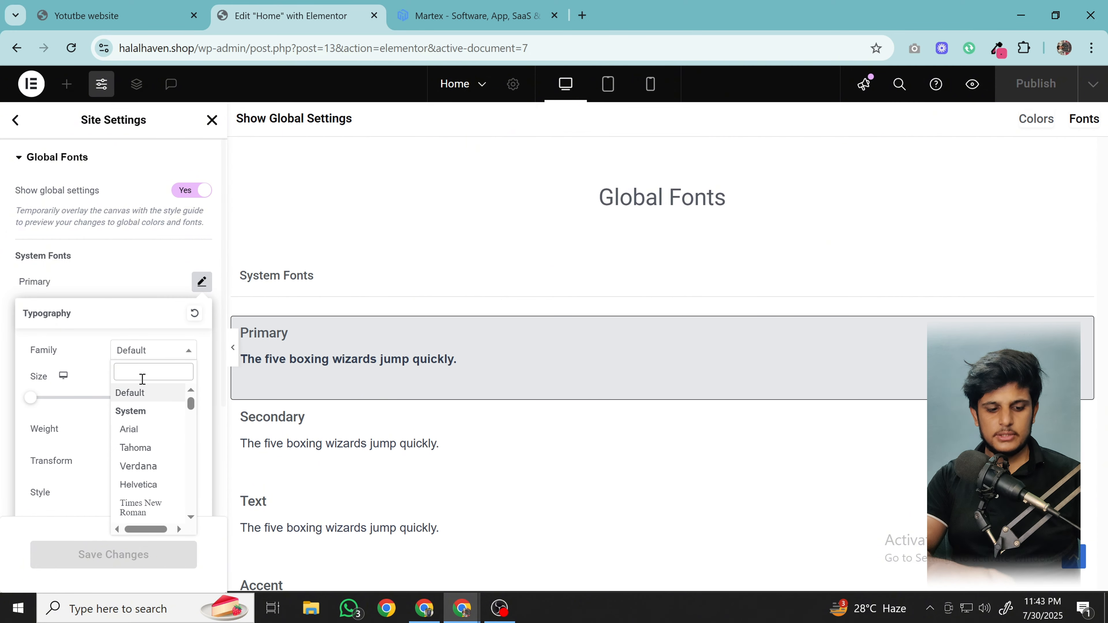
{"action": "type", "text": "plus j"}
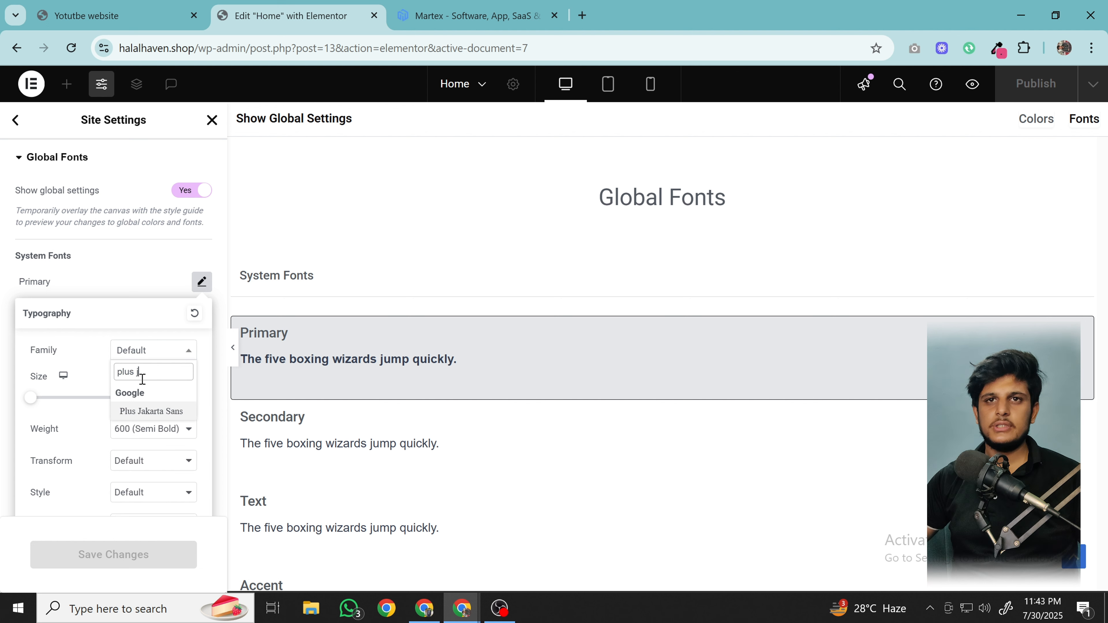
{"action": "left_click", "coordinate": [161, 414]}
{"action": "left_click", "coordinate": [202, 285]}
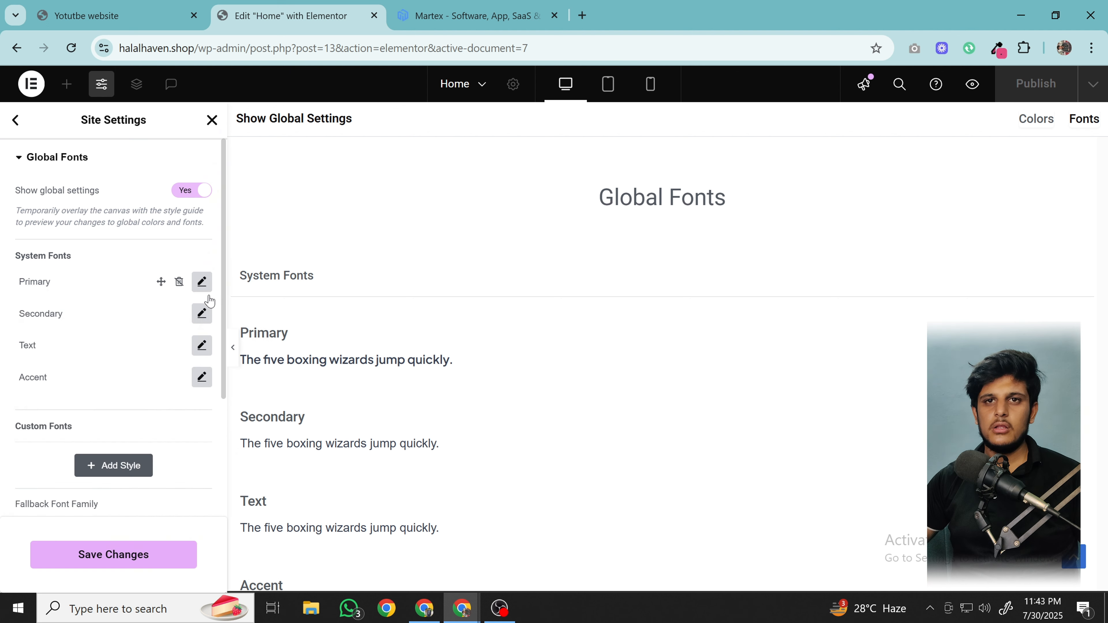
{"action": "left_click", "coordinate": [204, 315]}
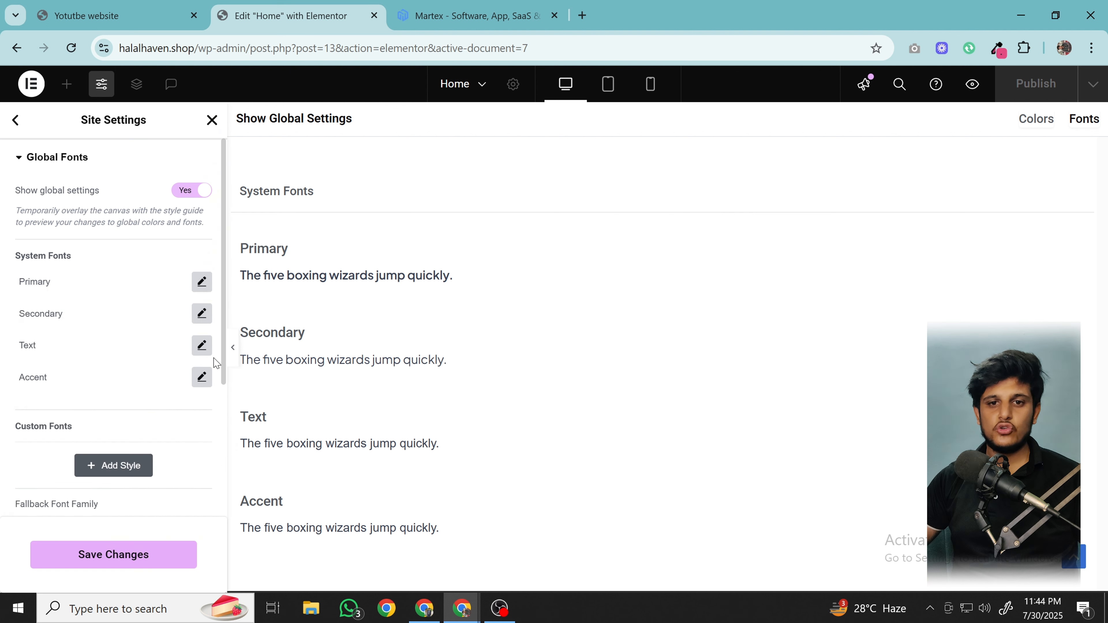
- Set the font family of the Text global font to Plus Jakarta Sans
{"action": "left_click", "coordinate": [202, 344]}
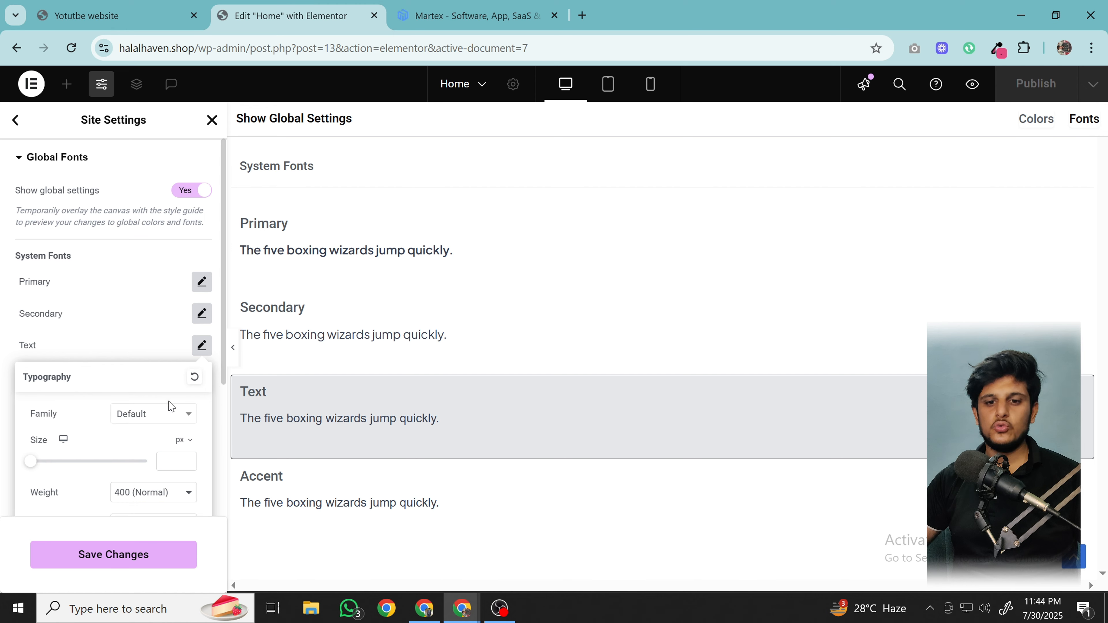
{"action": "left_click", "coordinate": [162, 415]}
{"action": "type", "text": "pl"}
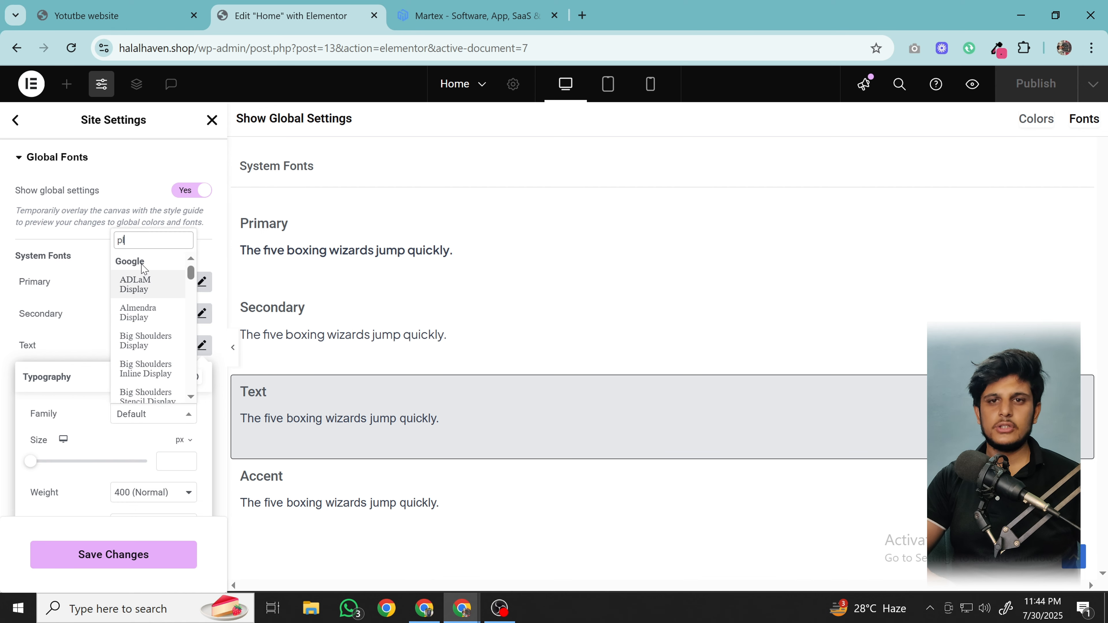
{"action": "type", "text": "us j"}
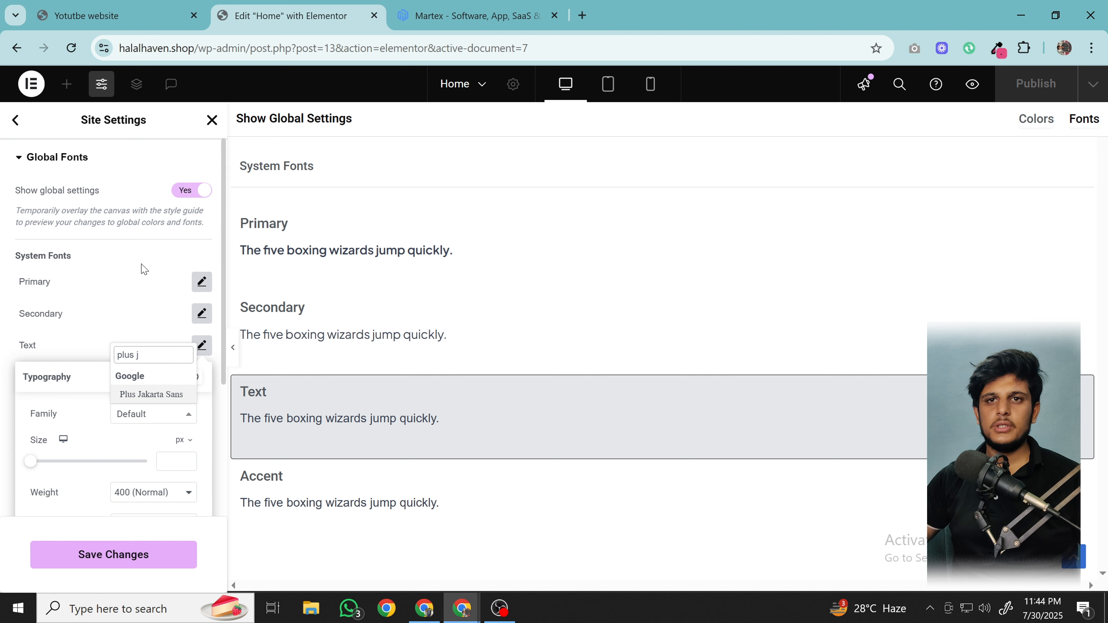
{"action": "left_click", "coordinate": [160, 395]}
{"action": "left_click", "coordinate": [176, 349]}
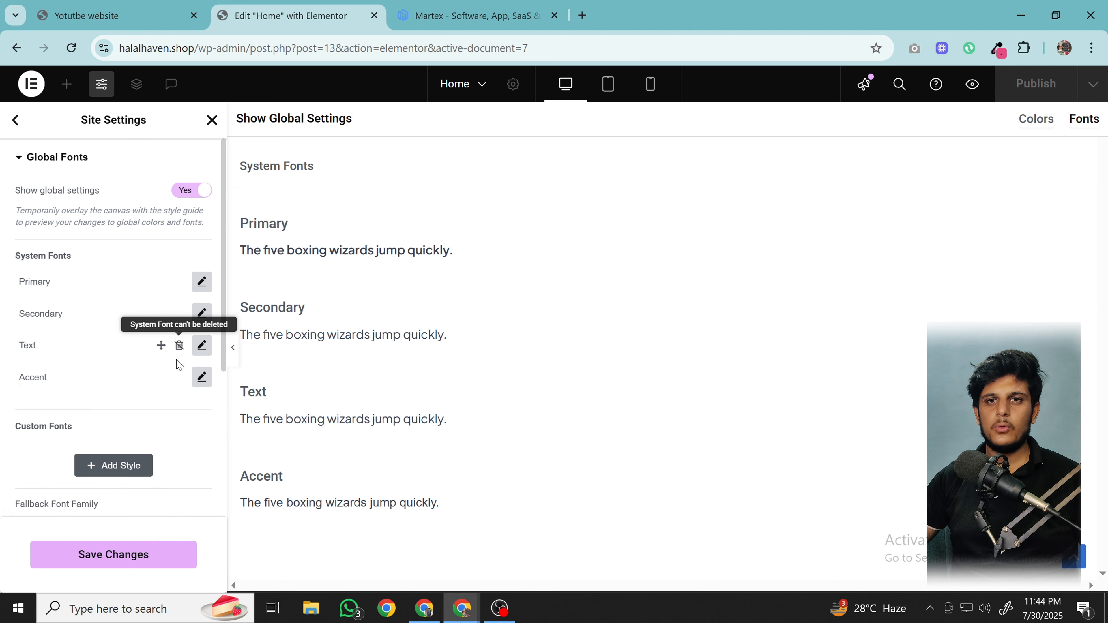
- Set the font family of the Accent global font to Plus Jakarta Sans and save the site settings
{"action": "left_click", "coordinate": [201, 376]}
{"action": "left_click", "coordinate": [181, 438]}
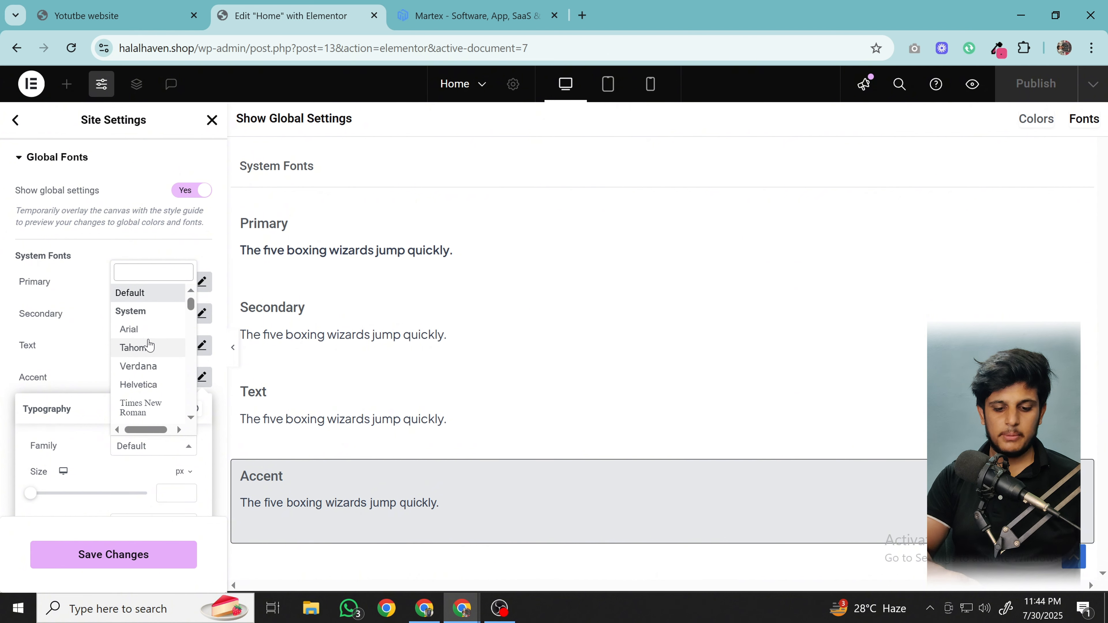
{"action": "type", "text": "plus j"}
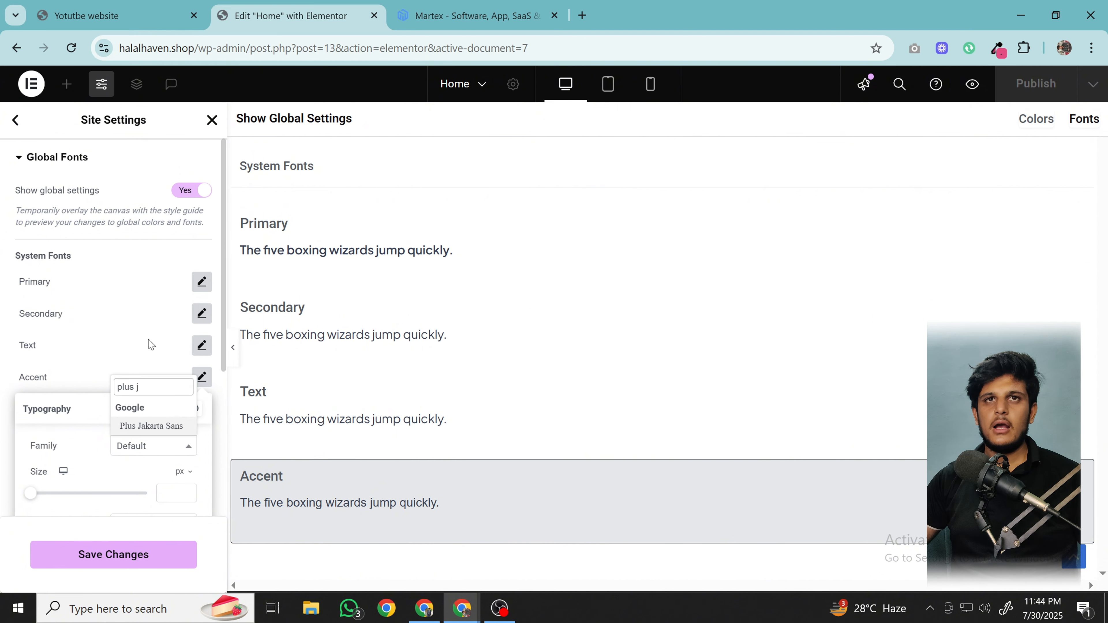
{"action": "left_click", "coordinate": [151, 425]}
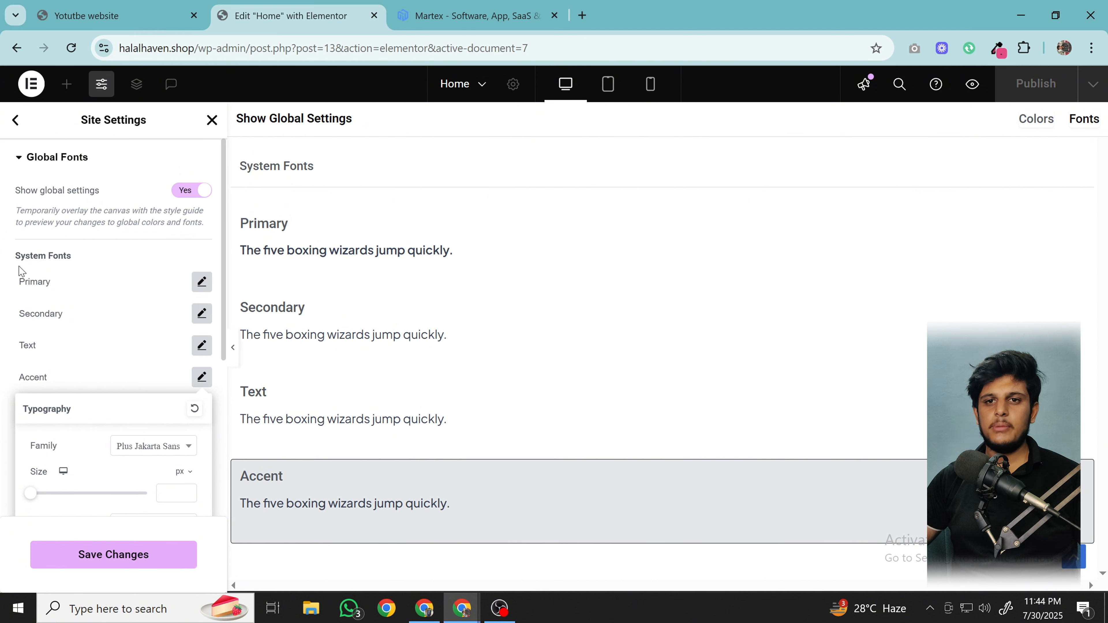
{"action": "left_click", "coordinate": [179, 558]}
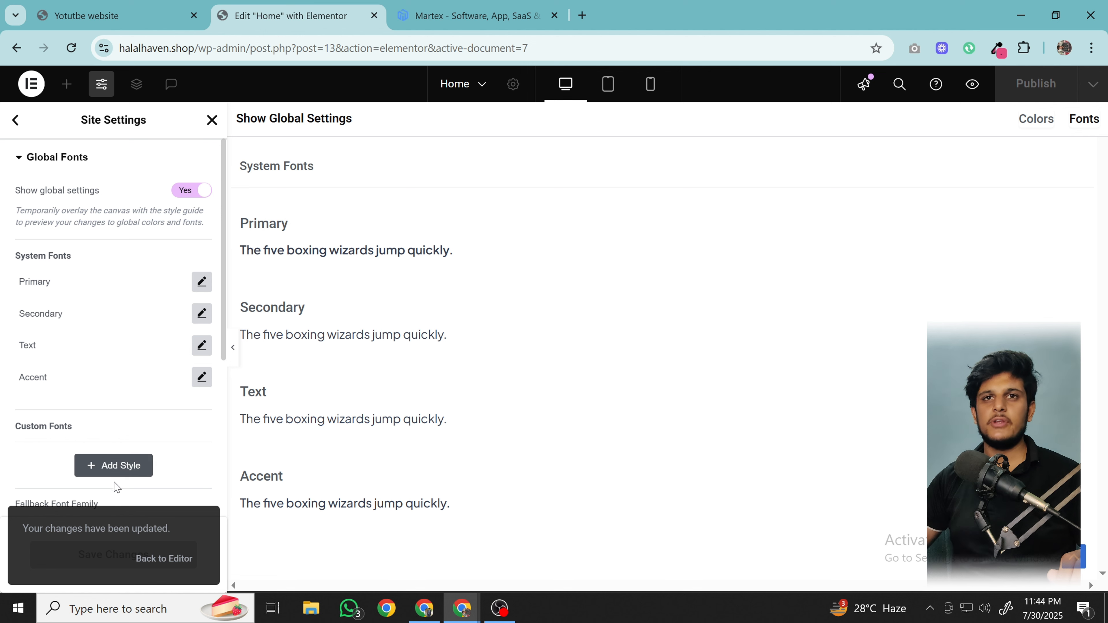
- Set the Body font family to Plus Jakarta Sans in the theme style's typography settings
{"action": "left_click", "coordinate": [15, 121]}
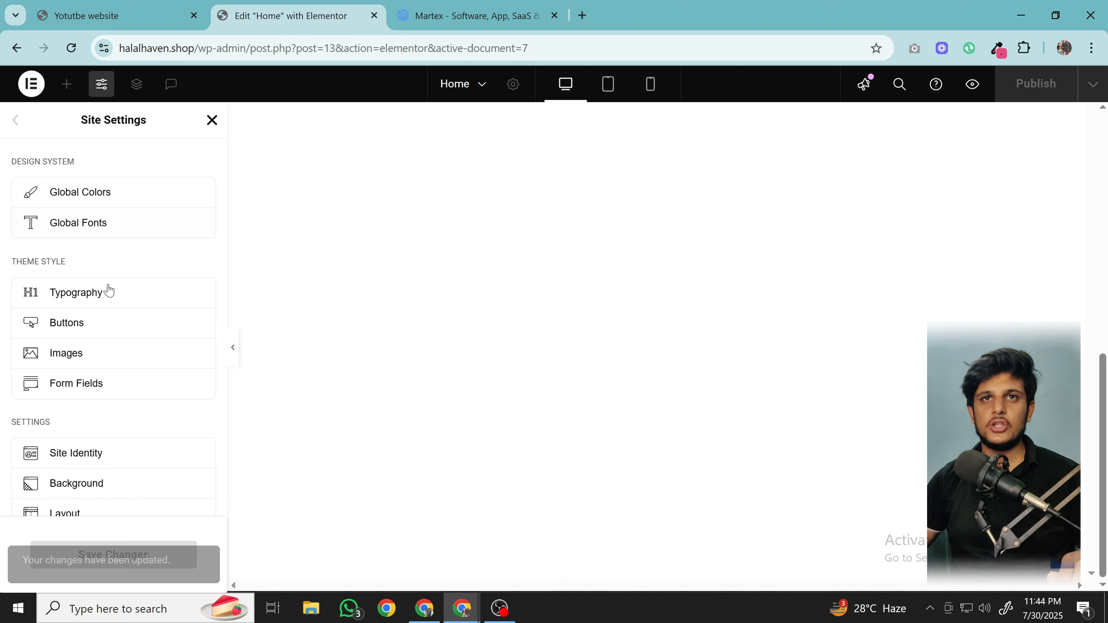
{"action": "left_click", "coordinate": [119, 298]}
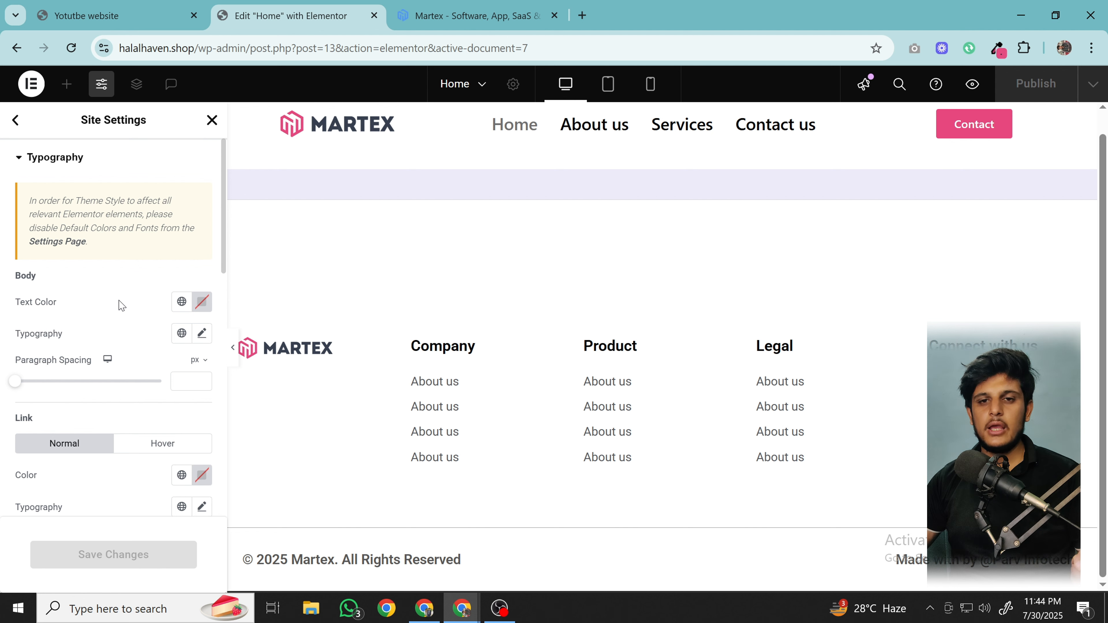
{"action": "scroll", "coordinate": [122, 306], "scroll_direction": "down", "scroll_amount": 2}
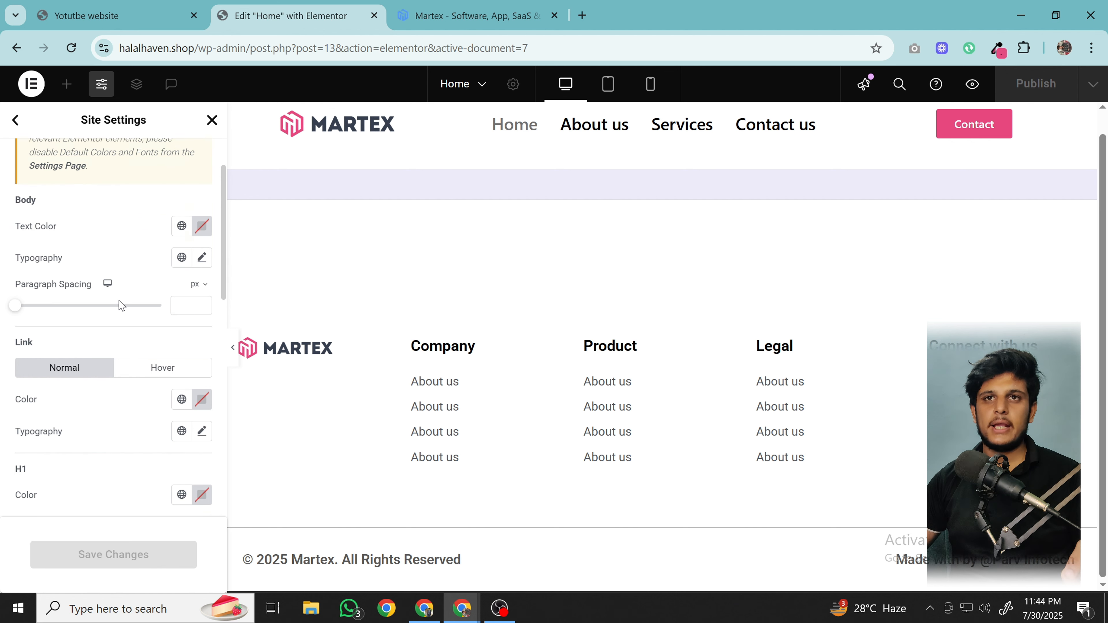
{"action": "left_click", "coordinate": [201, 257]}
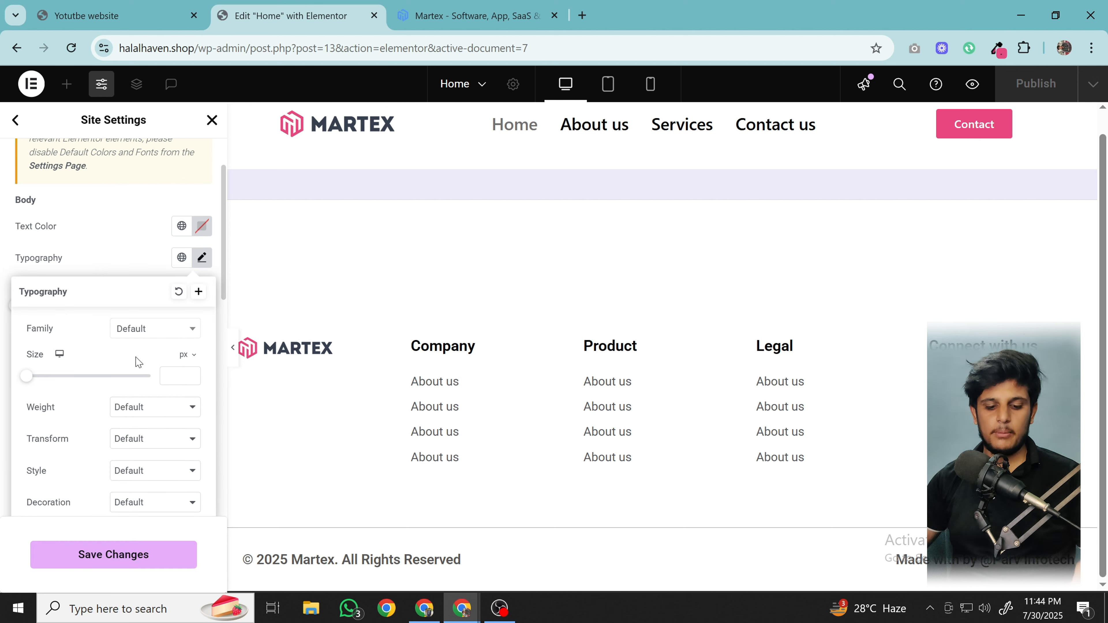
{"action": "left_click", "coordinate": [155, 331]}
{"action": "type", "text": "plus j"}
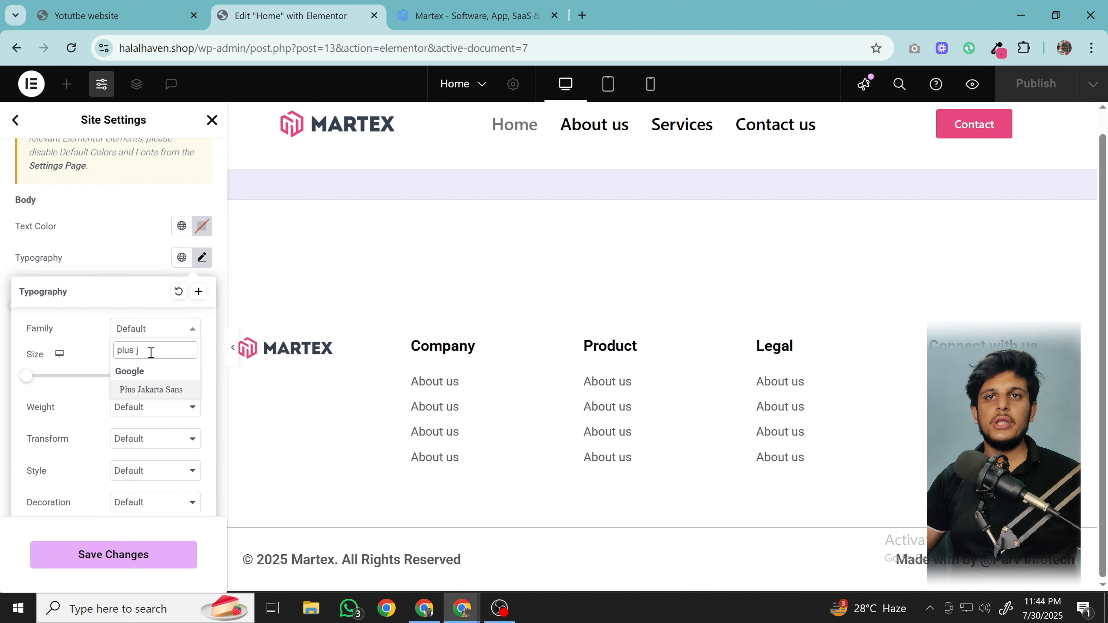
{"action": "left_click", "coordinate": [174, 391]}
{"action": "left_click", "coordinate": [133, 266]}
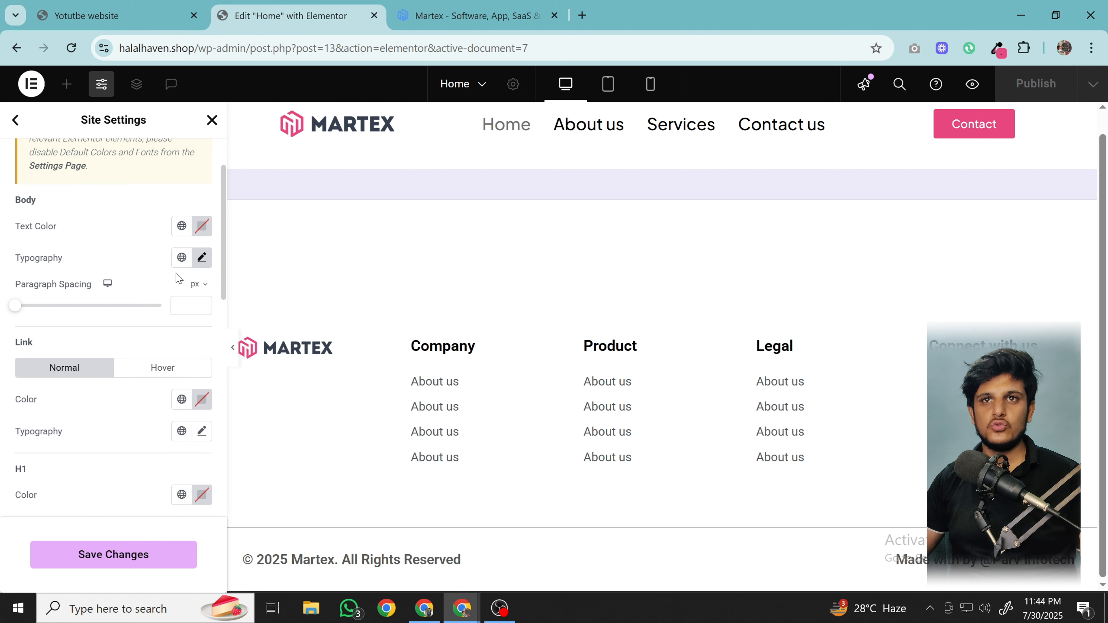
- Set the H1 theme typography to Plus Jakarta Sans, size 40 px, weight 700 (Bold)
{"action": "scroll", "coordinate": [182, 306], "scroll_direction": "down", "scroll_amount": 2}
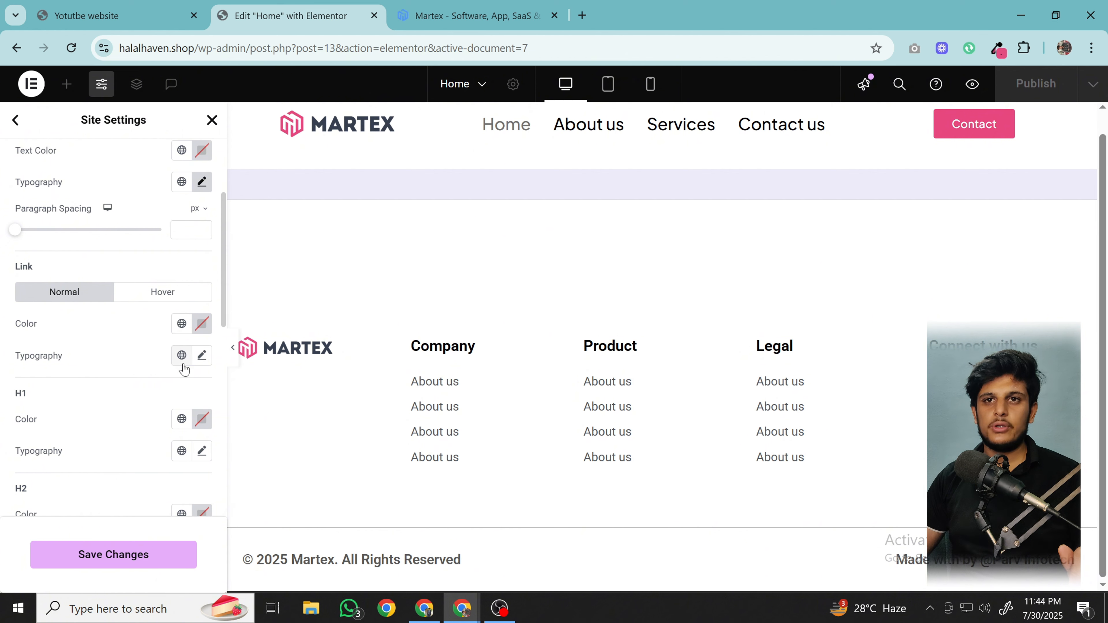
{"action": "left_click", "coordinate": [200, 356]}
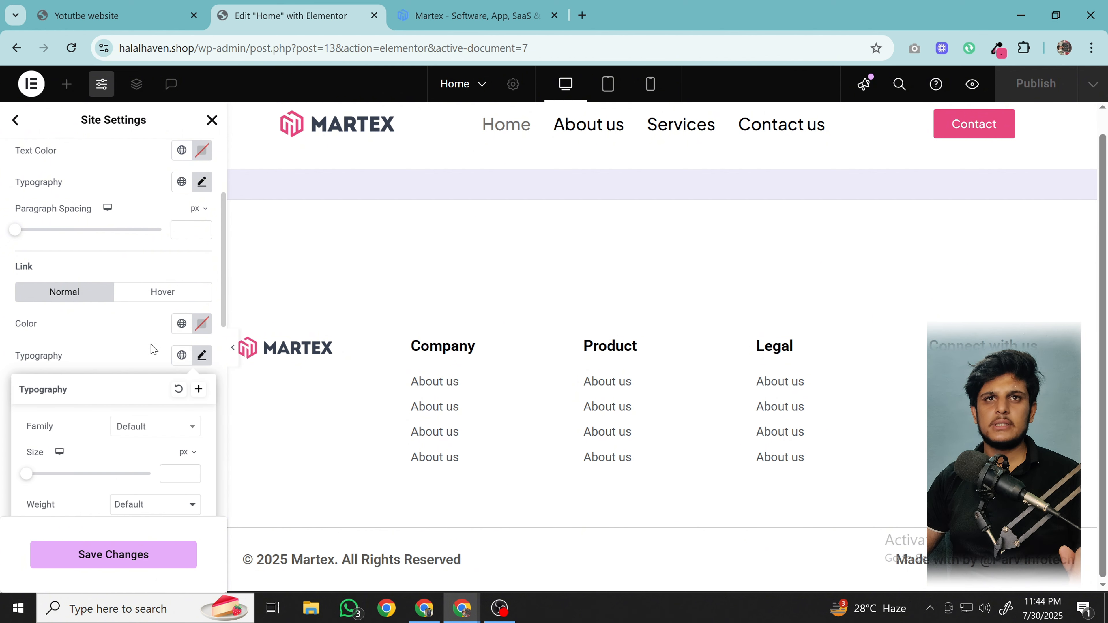
{"action": "scroll", "coordinate": [152, 349], "scroll_direction": "down", "scroll_amount": 4}
{"action": "left_click", "coordinate": [201, 299]}
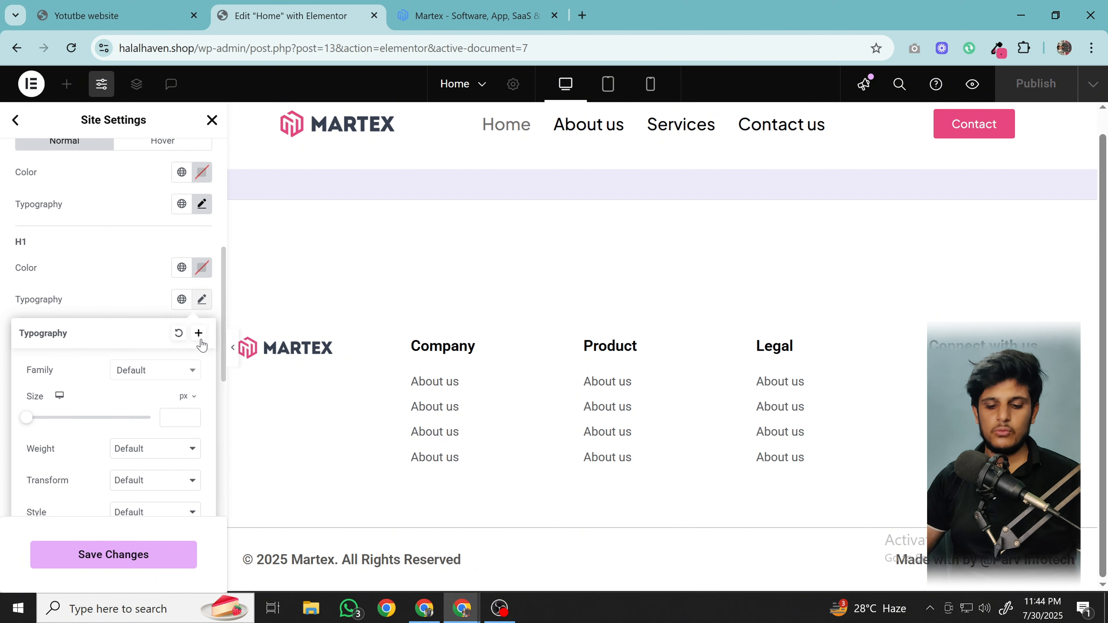
{"action": "left_click", "coordinate": [153, 371]}
{"action": "type", "text": "plus"}
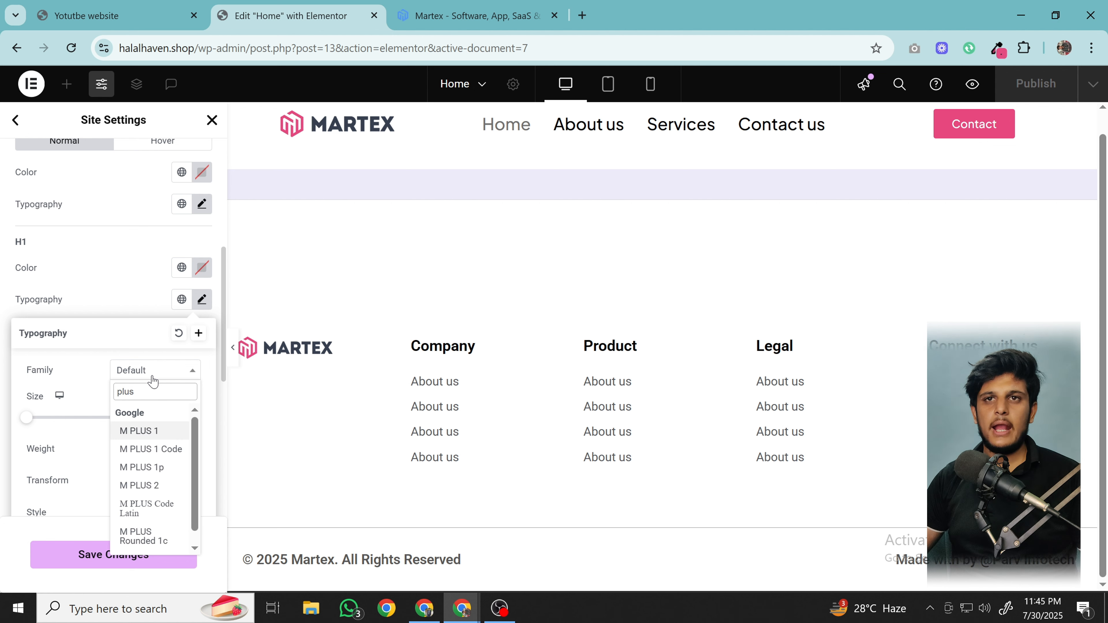
{"action": "type", "text": " j"}
{"action": "left_click", "coordinate": [162, 431]}
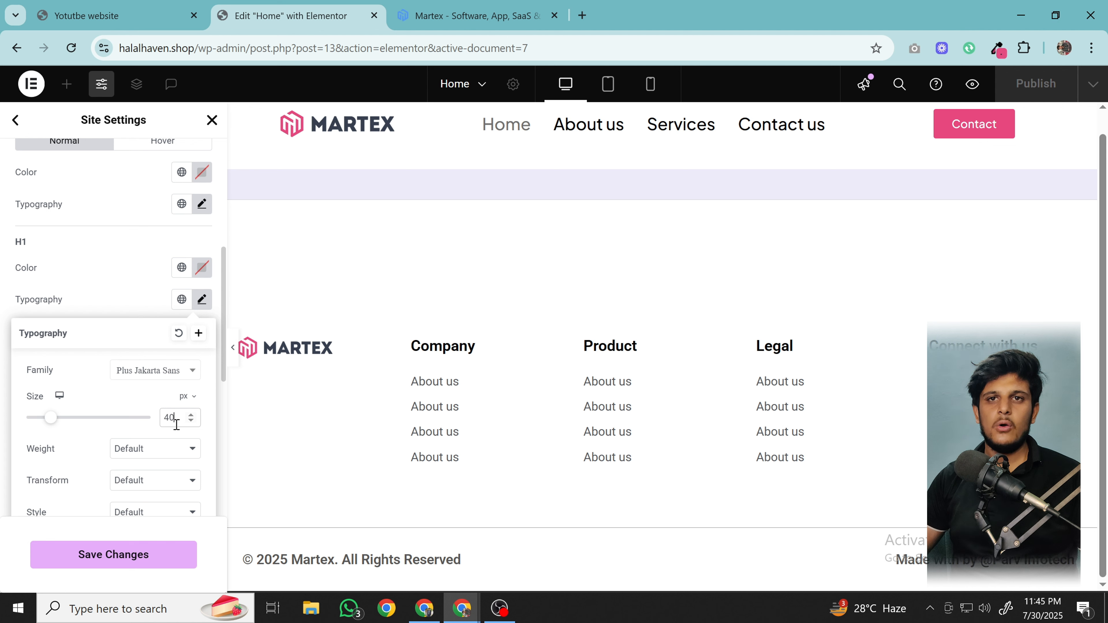
{"action": "left_click", "coordinate": [186, 449]}
{"action": "left_click", "coordinate": [136, 339]}
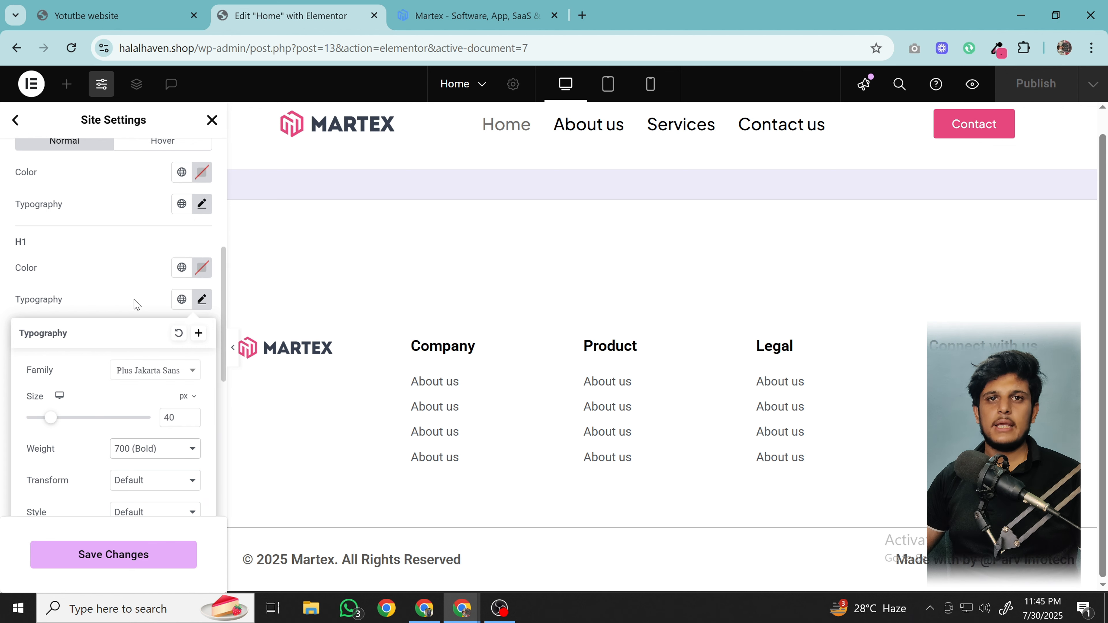
{"action": "left_click", "coordinate": [134, 299]}
- Save the theme typography changes and close the site settings to return to the Home page's widgets
{"action": "scroll", "coordinate": [198, 380], "scroll_direction": "down", "scroll_amount": 5}
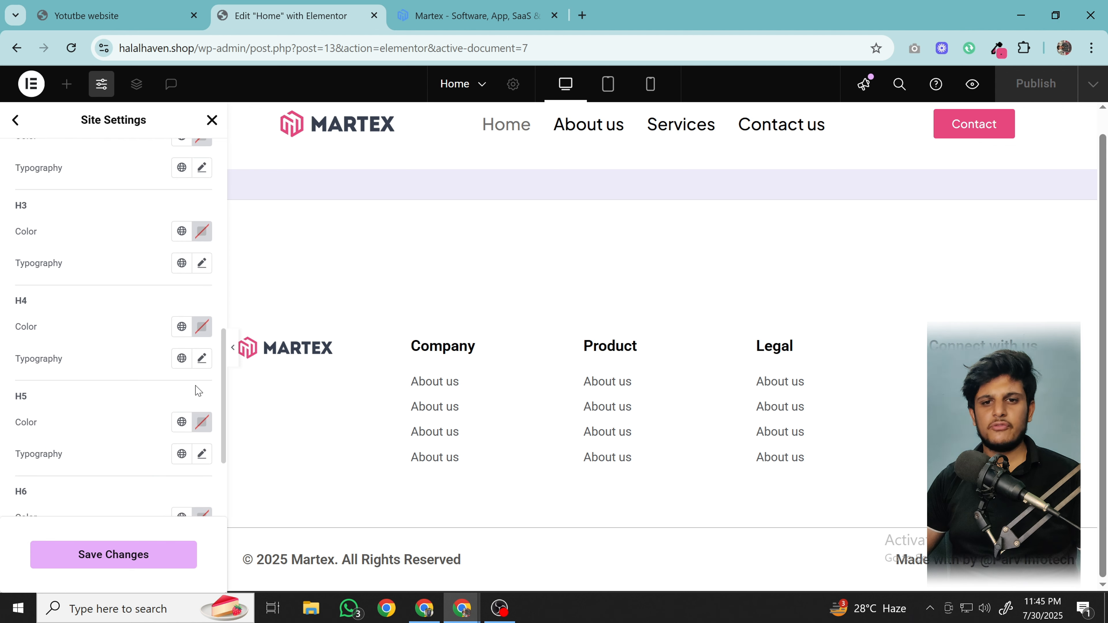
{"action": "scroll", "coordinate": [165, 447], "scroll_direction": "up", "scroll_amount": 10}
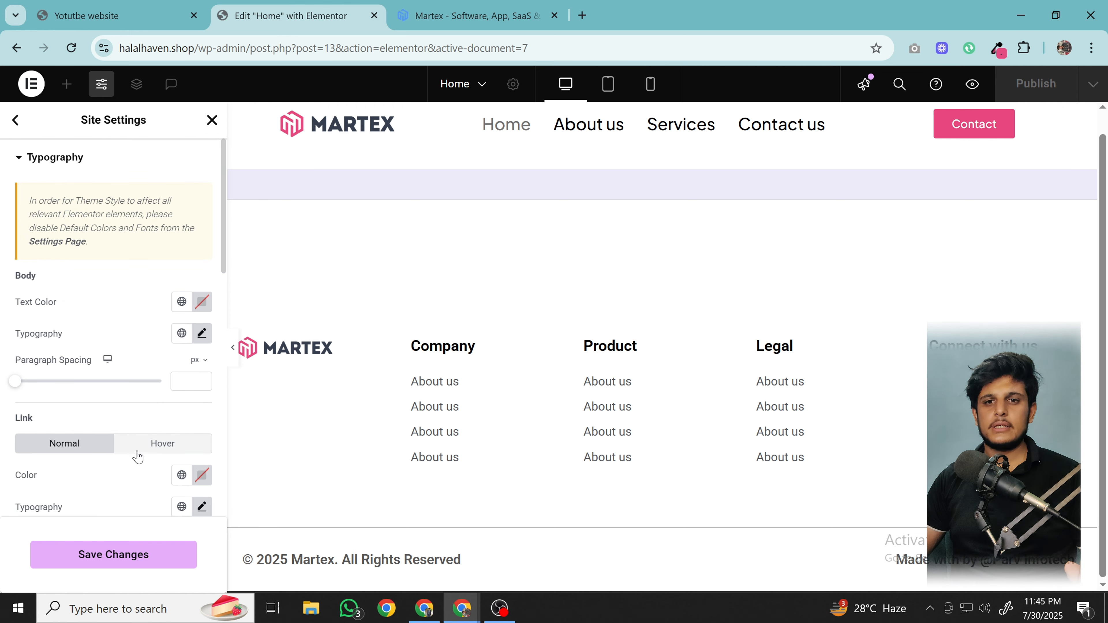
{"action": "left_click", "coordinate": [171, 565]}
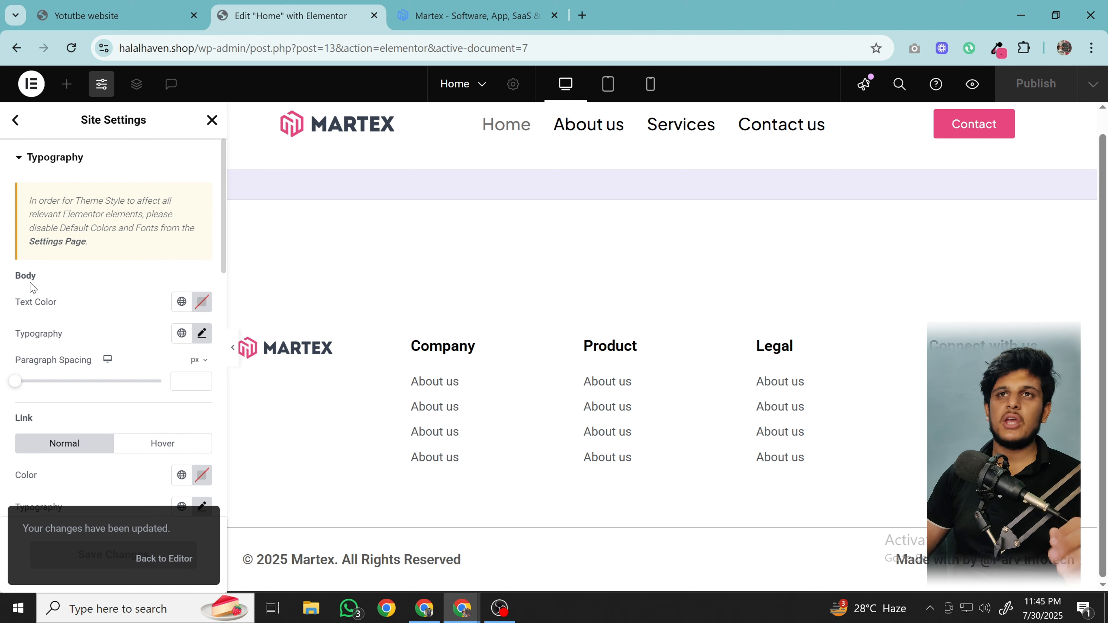
{"action": "left_click", "coordinate": [211, 121]}
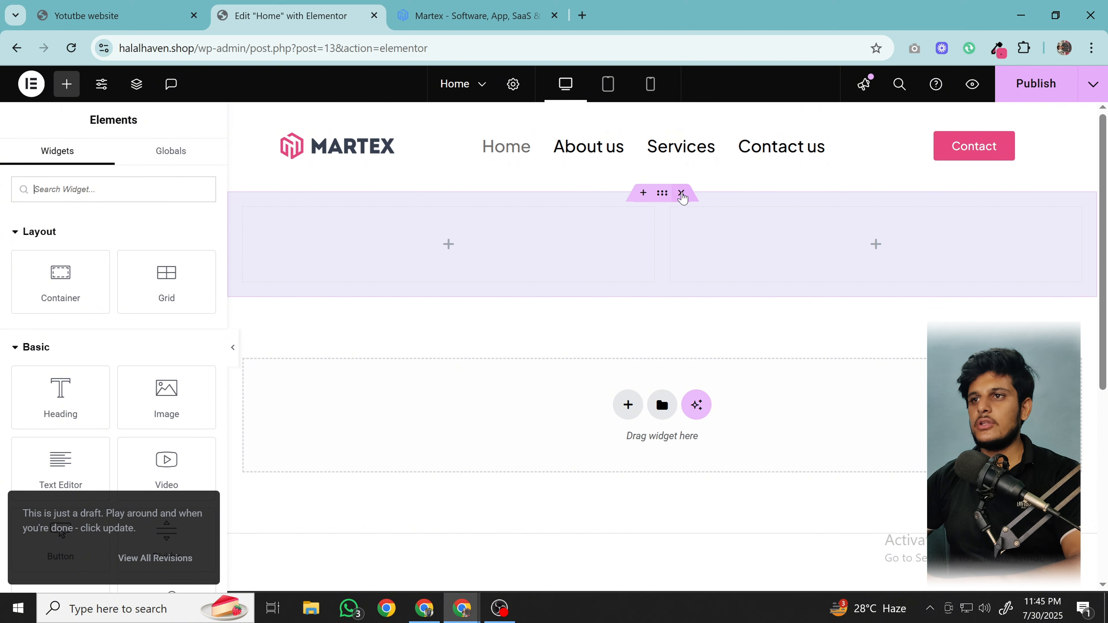
- Delete the existing hero container and add a new container with two equal columns in its place
{"action": "left_click", "coordinate": [681, 195]}
{"action": "left_click", "coordinate": [628, 318]}
{"action": "left_click", "coordinate": [620, 377]}
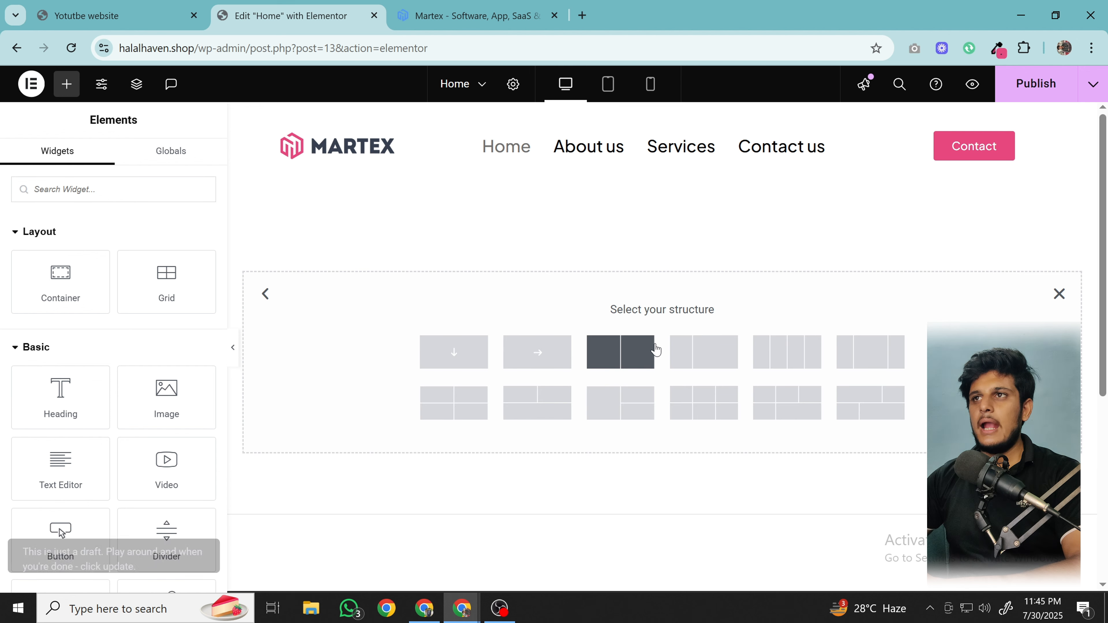
{"action": "left_click", "coordinate": [620, 351]}
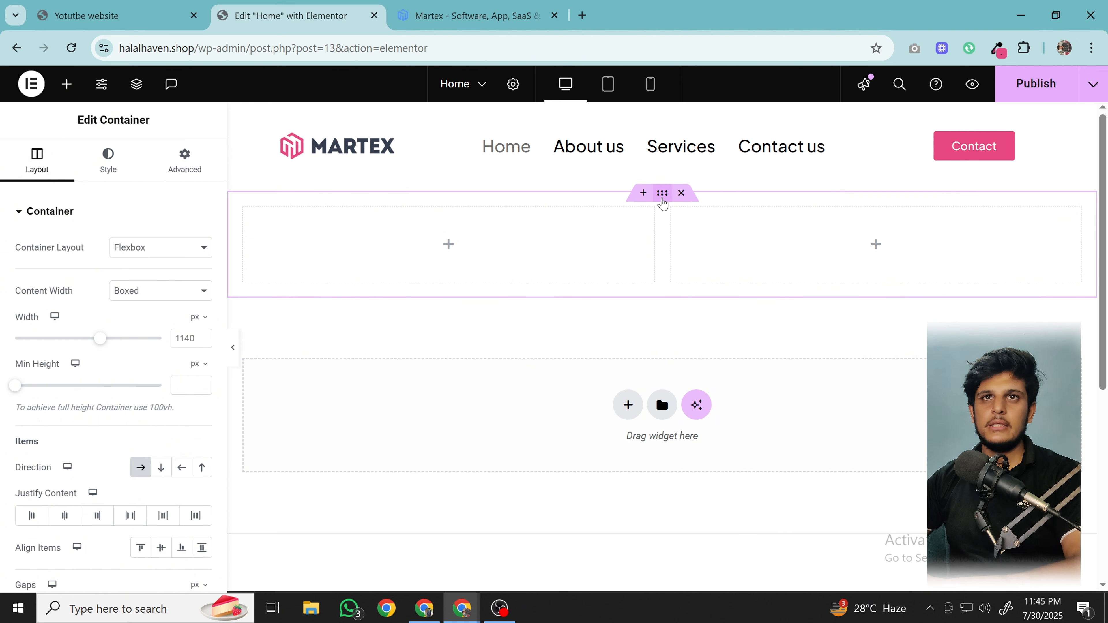
- Give the new two-column container a classic background using the global colour BG Color
{"action": "left_click", "coordinate": [108, 158]}
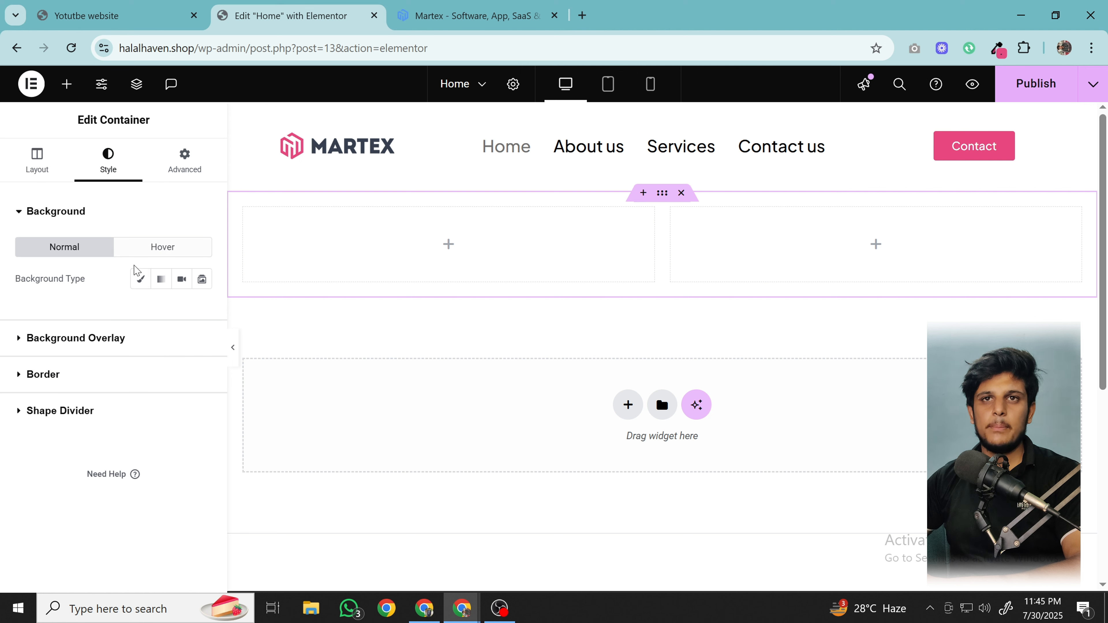
{"action": "left_click", "coordinate": [141, 279]}
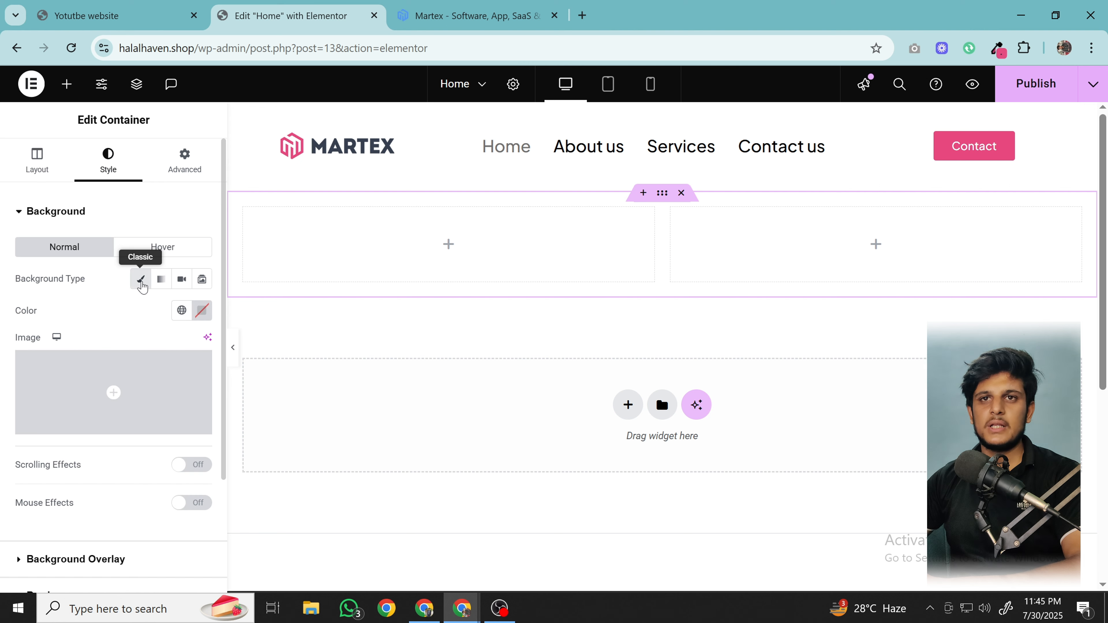
{"action": "left_click", "coordinate": [182, 315]}
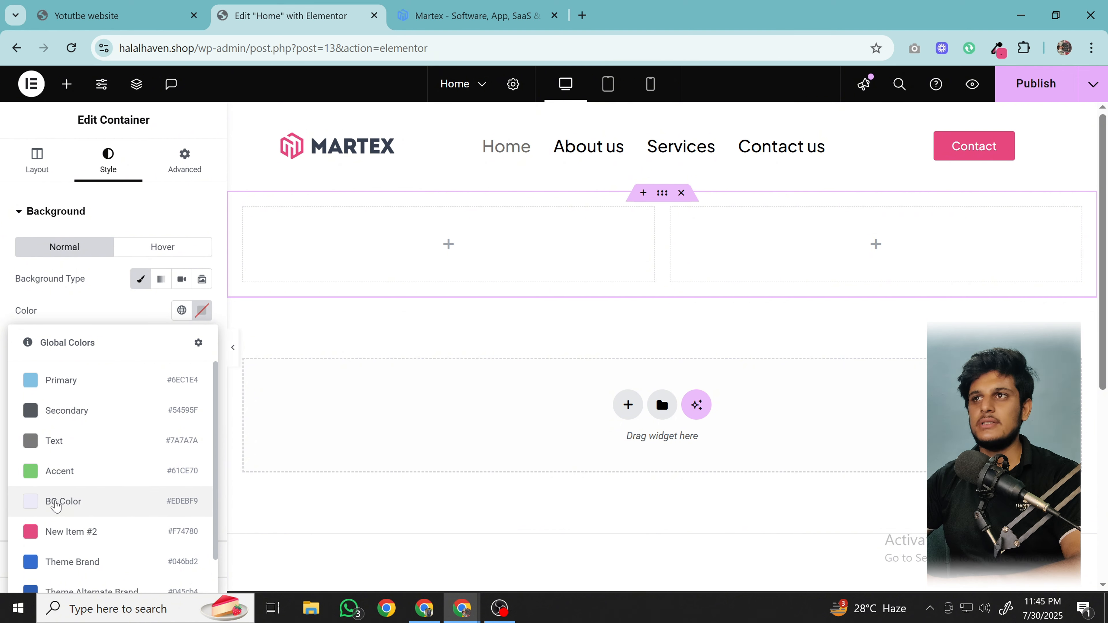
{"action": "left_click", "coordinate": [56, 505]}
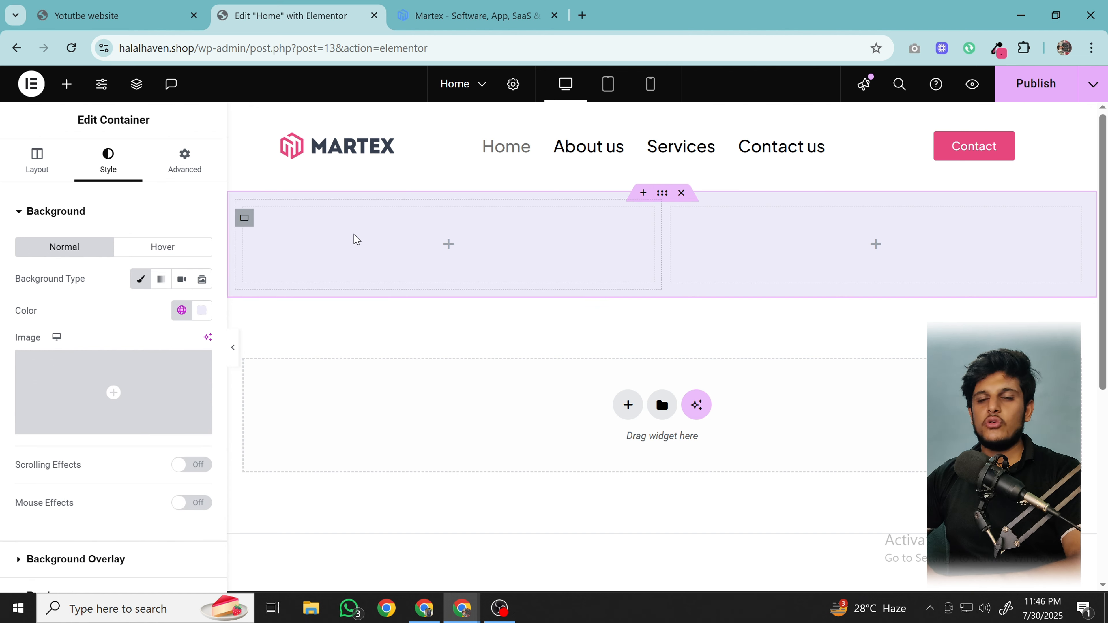
- Add an Image widget to the hero's left column and a Heading widget to its right column
{"action": "left_click", "coordinate": [67, 84]}
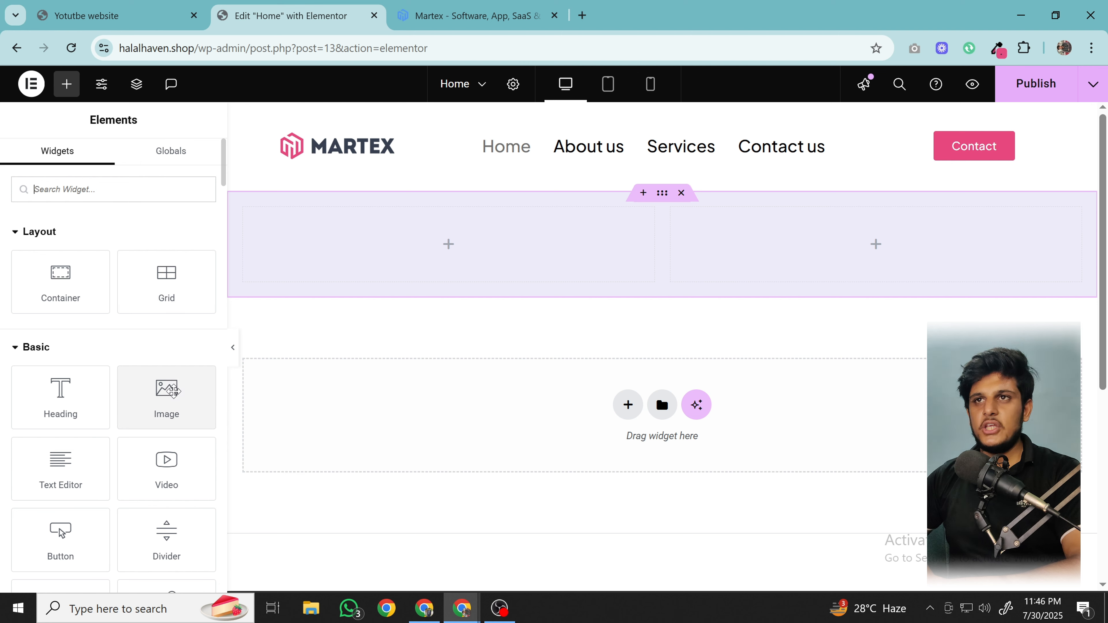
{"action": "left_click_drag", "start_coordinate": [166, 397], "coordinate": [397, 277]}
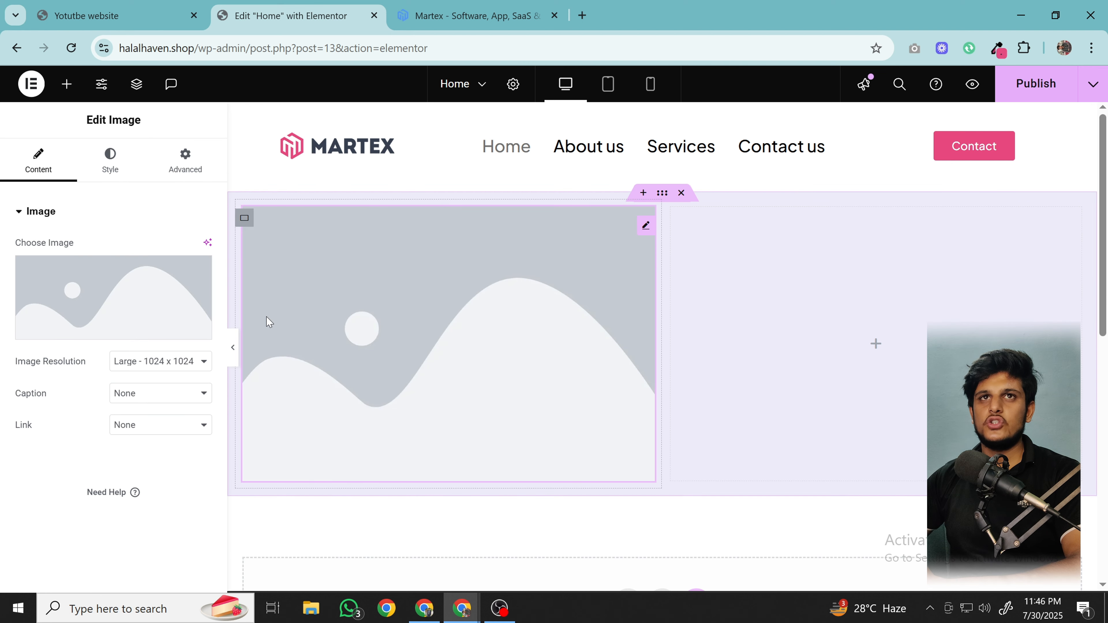
{"action": "left_click", "coordinate": [67, 84]}
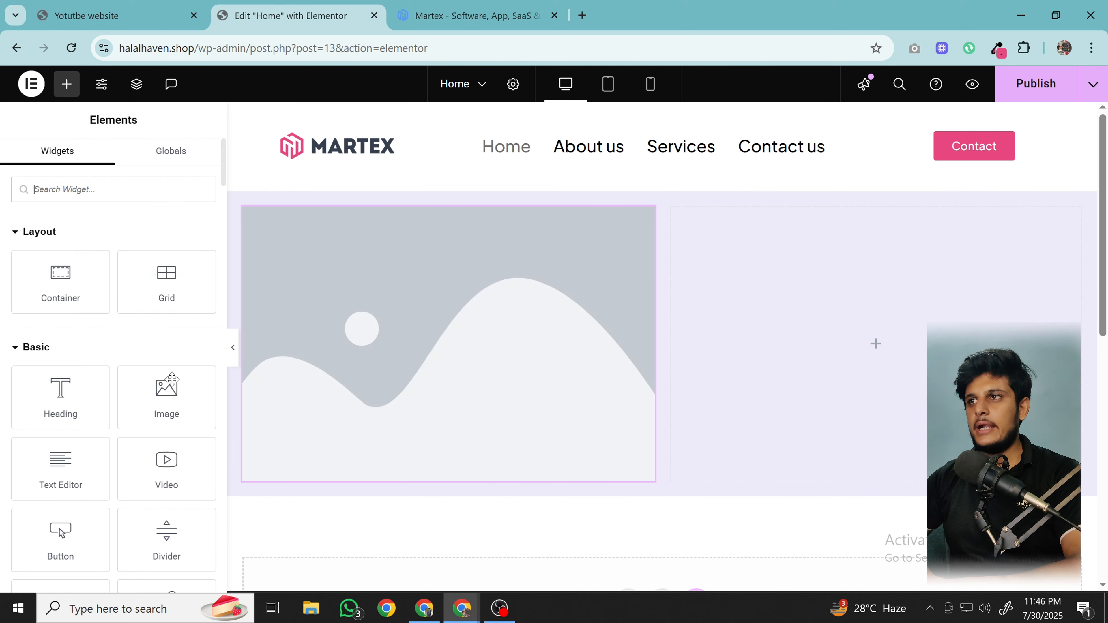
{"action": "left_click_drag", "start_coordinate": [34, 413], "coordinate": [793, 279]}
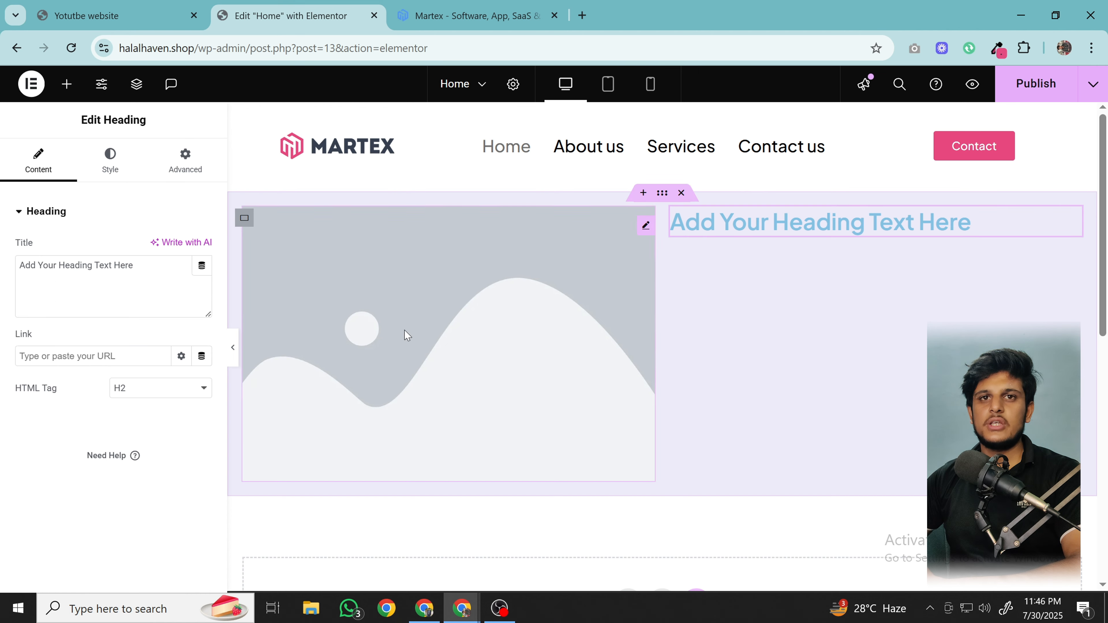
- Add a Text Editor widget under the hero heading, check the Martex demo's hero layout, and add a nested container below the text
{"action": "left_click", "coordinate": [67, 84]}
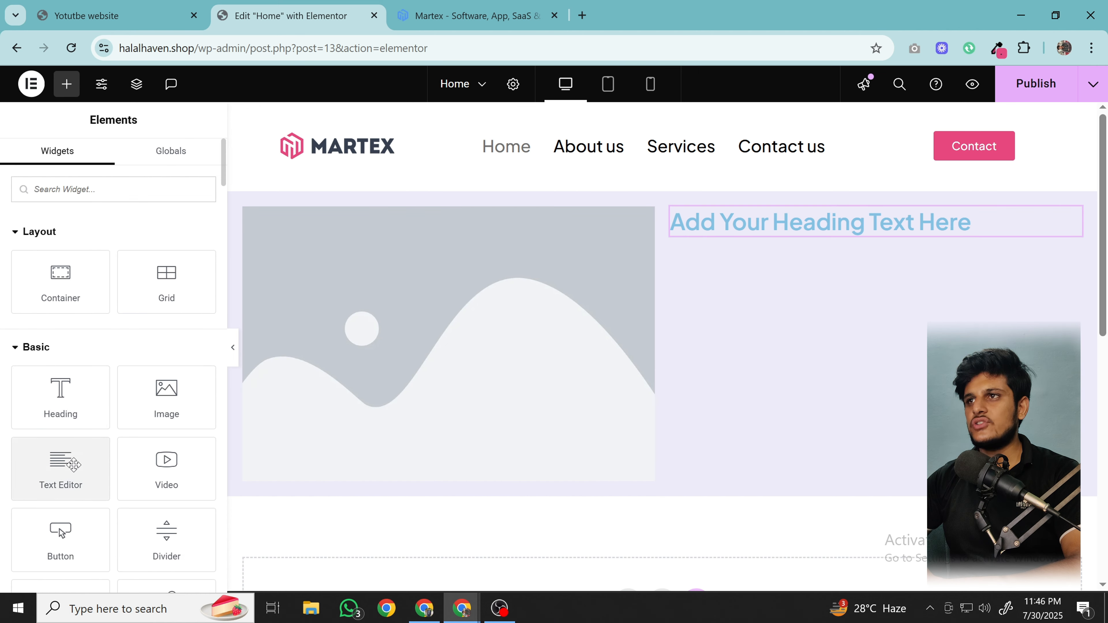
{"action": "left_click_drag", "start_coordinate": [74, 465], "coordinate": [835, 238]}
{"action": "key", "text": "ctrl+Tab"}
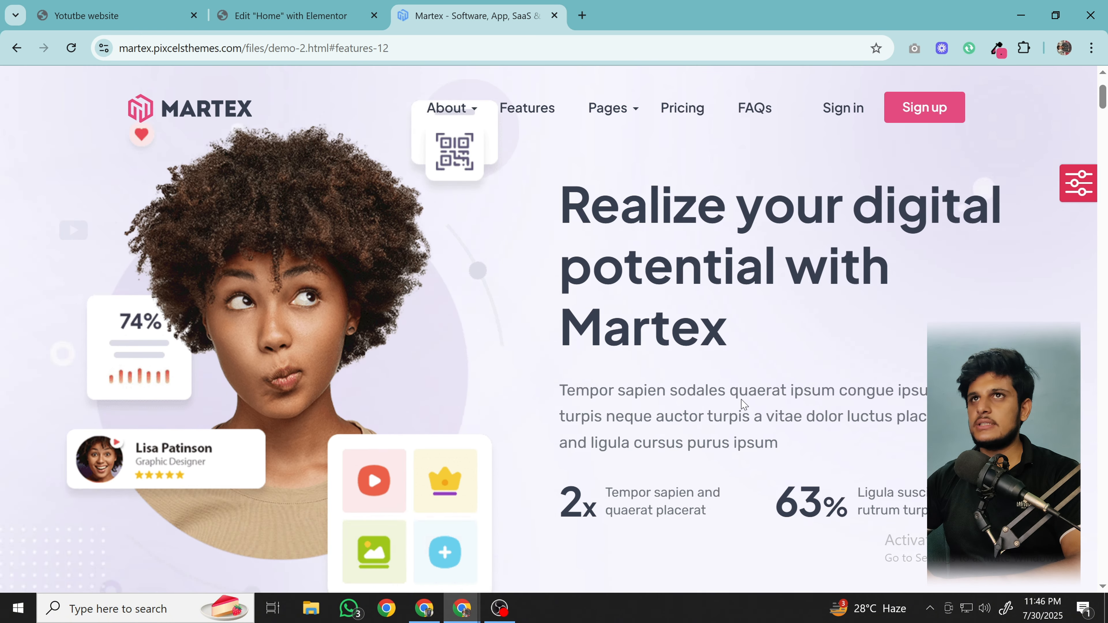
{"action": "scroll", "coordinate": [743, 404], "scroll_direction": "down", "scroll_amount": 5}
{"action": "left_click", "coordinate": [305, 16]}
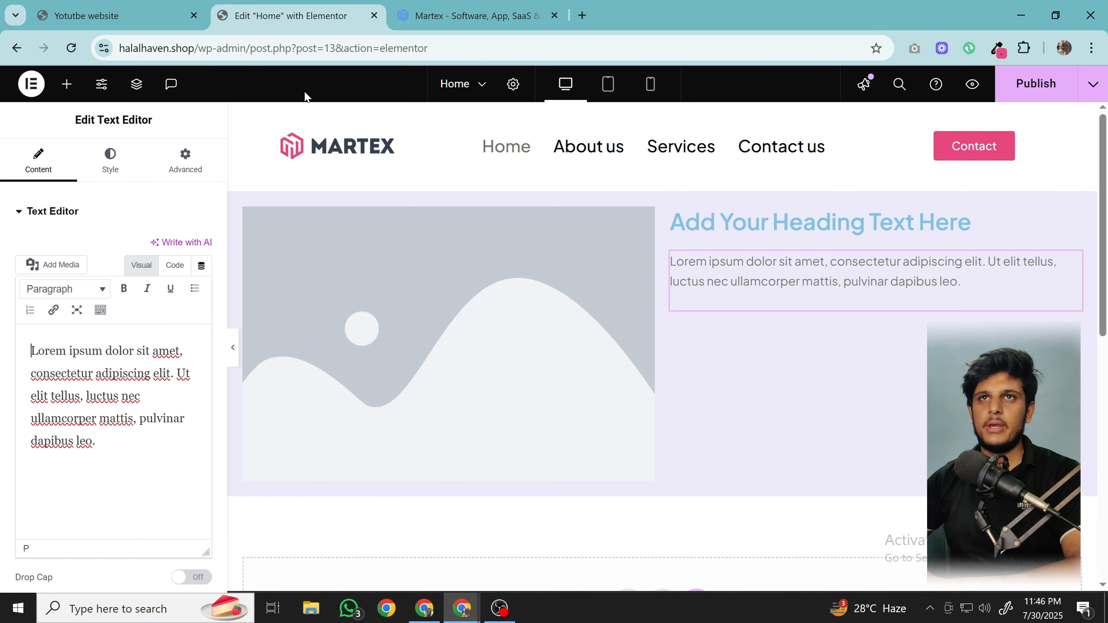
{"action": "left_click", "coordinate": [67, 84]}
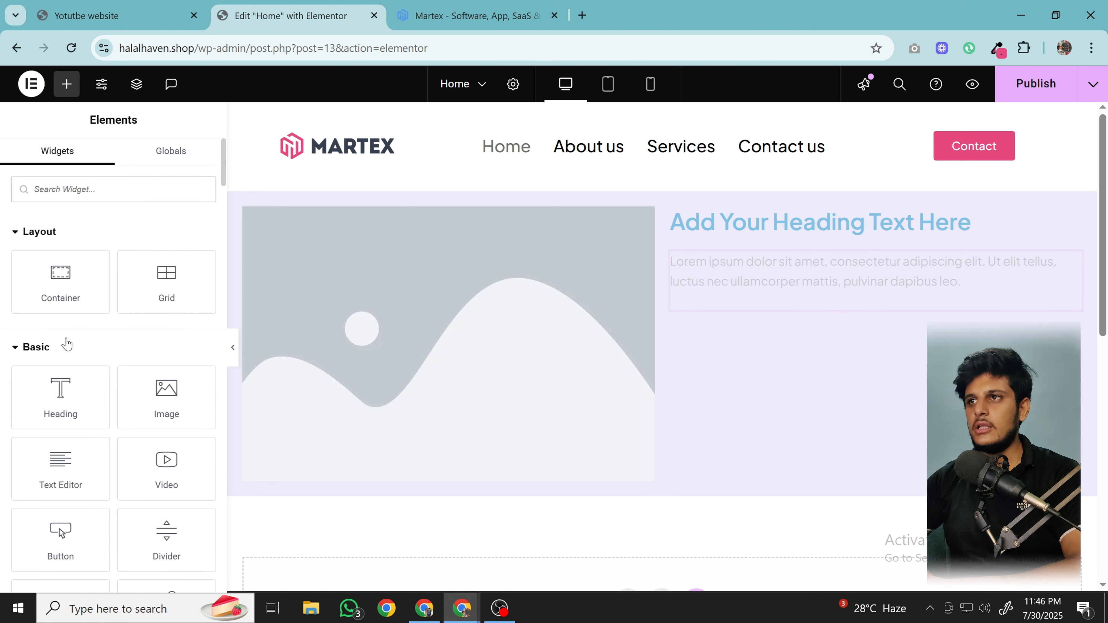
{"action": "left_click_drag", "start_coordinate": [76, 289], "coordinate": [851, 283]}
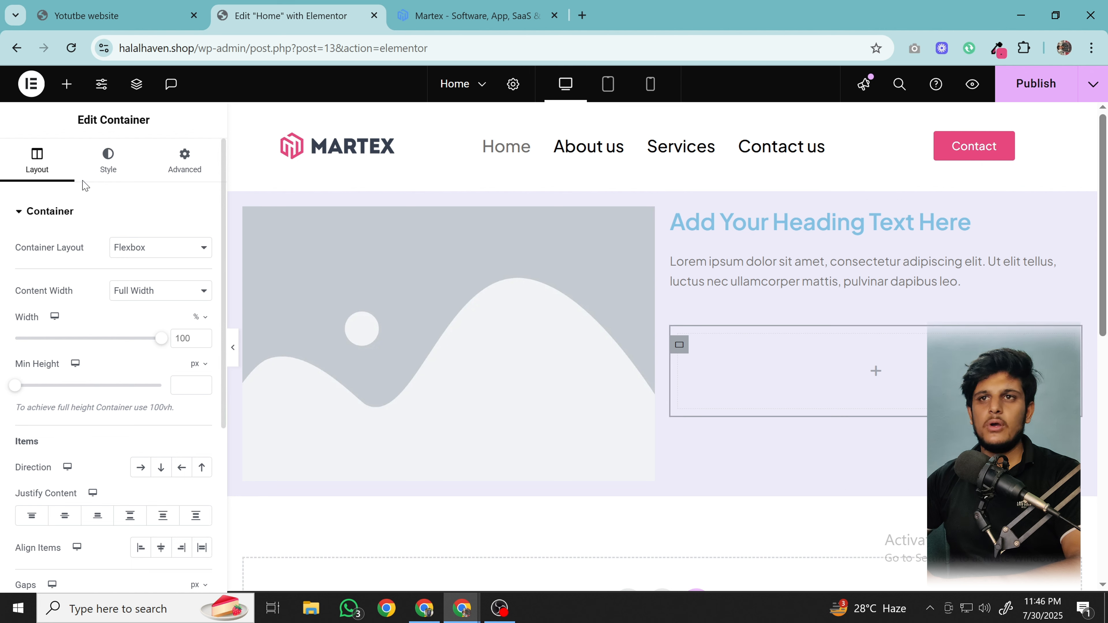
- Try a grid with 4 columns and 1 row inside the nested container, and delete the grid
{"action": "left_click", "coordinate": [66, 84]}
{"action": "left_click_drag", "start_coordinate": [167, 282], "coordinate": [807, 382]}
{"action": "scroll", "coordinate": [194, 391], "scroll_direction": "down", "scroll_amount": 3}
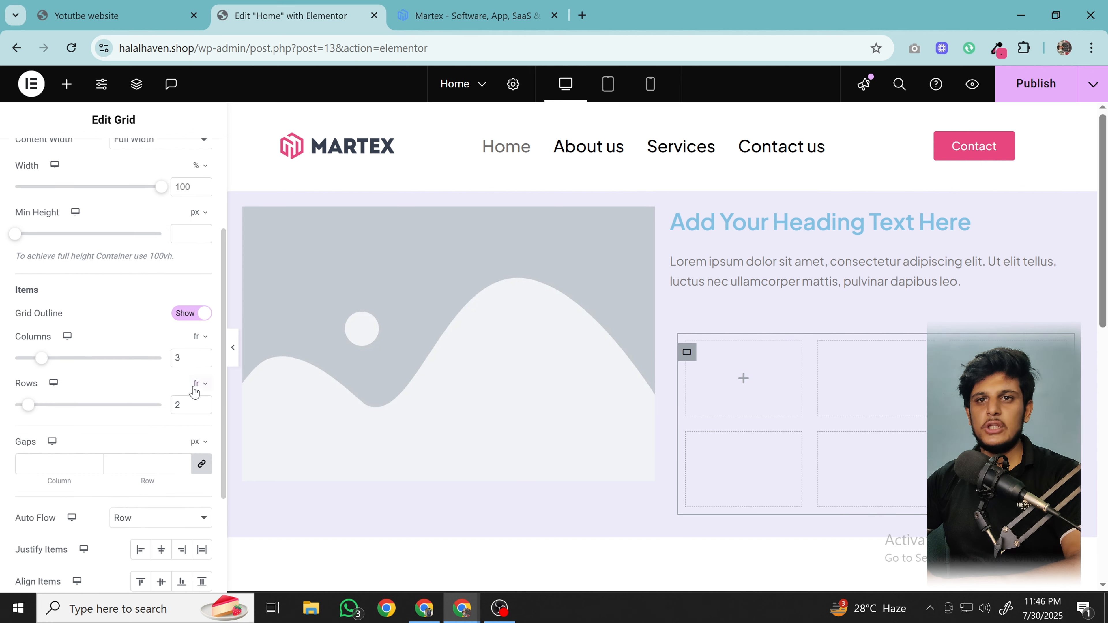
{"action": "left_click", "coordinate": [202, 409]}
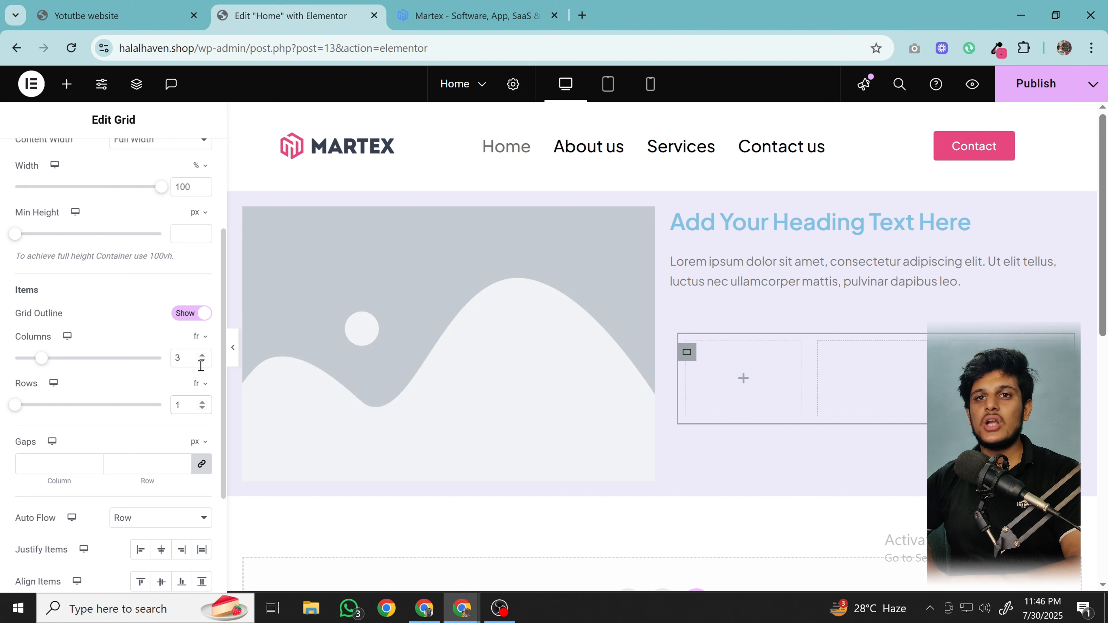
{"action": "left_click", "coordinate": [204, 354]}
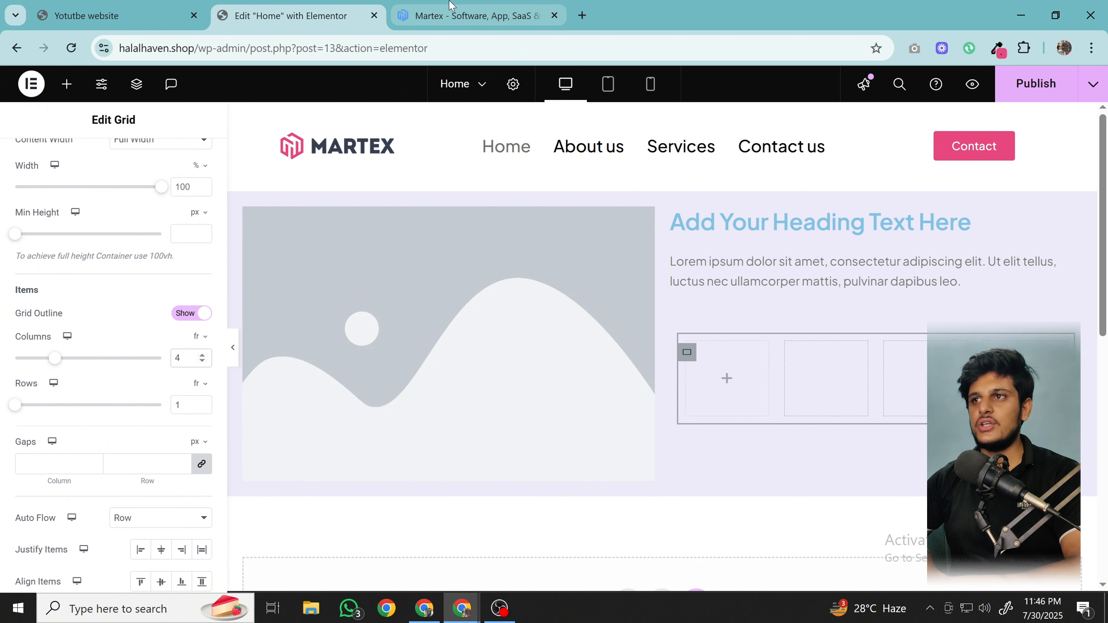
{"action": "left_click", "coordinate": [475, 15]}
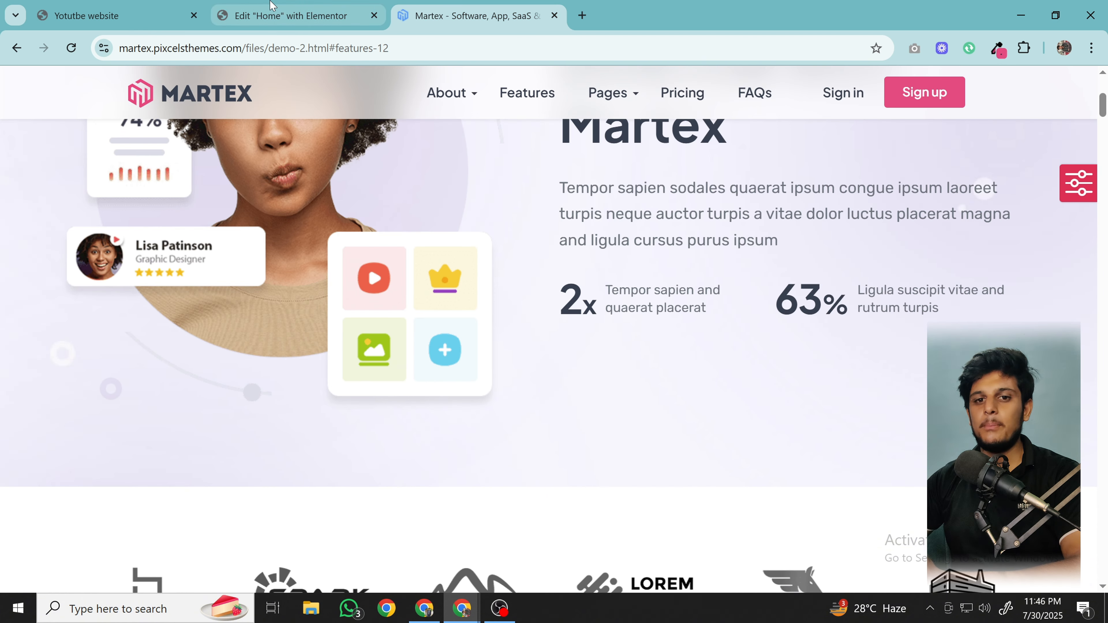
{"action": "left_click", "coordinate": [288, 15]}
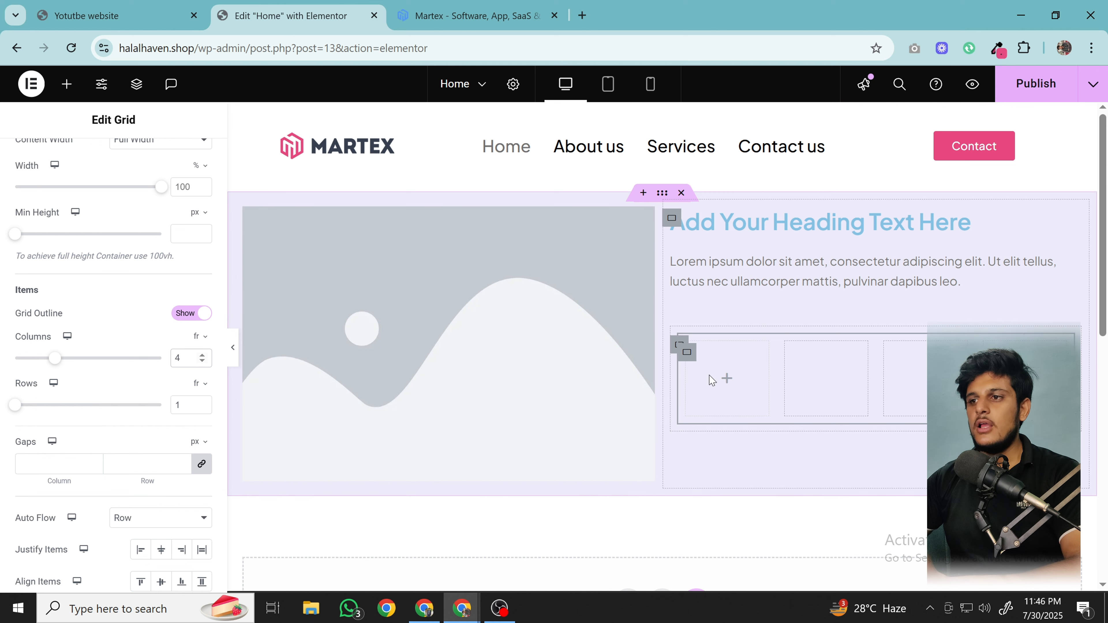
{"action": "right_click", "coordinate": [687, 358]}
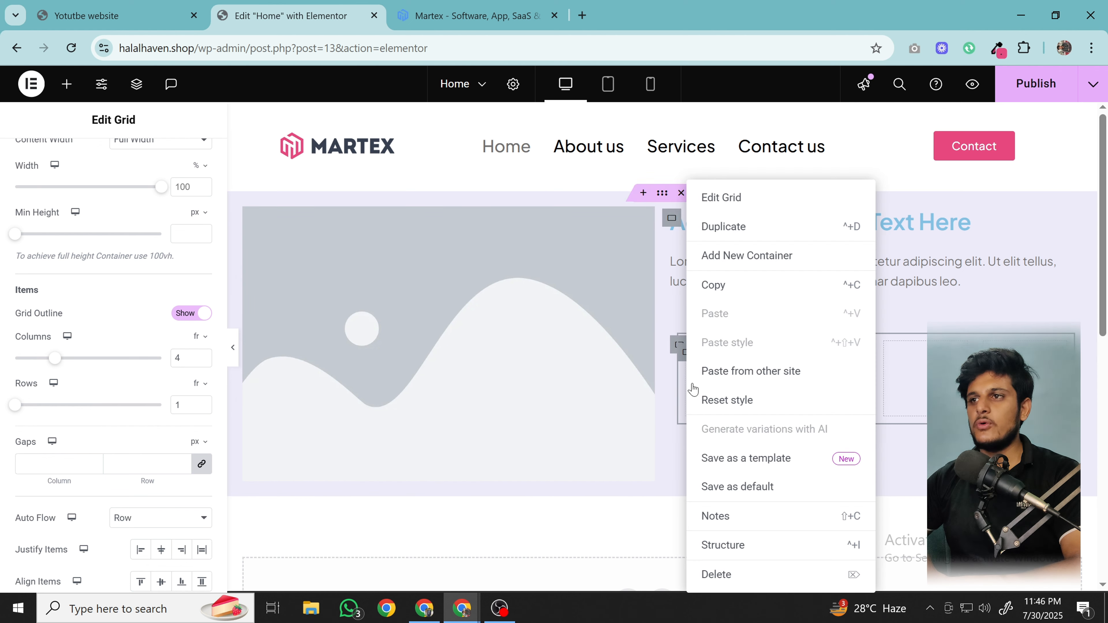
{"action": "left_click", "coordinate": [739, 575]}
{"action": "left_click", "coordinate": [525, 371]}
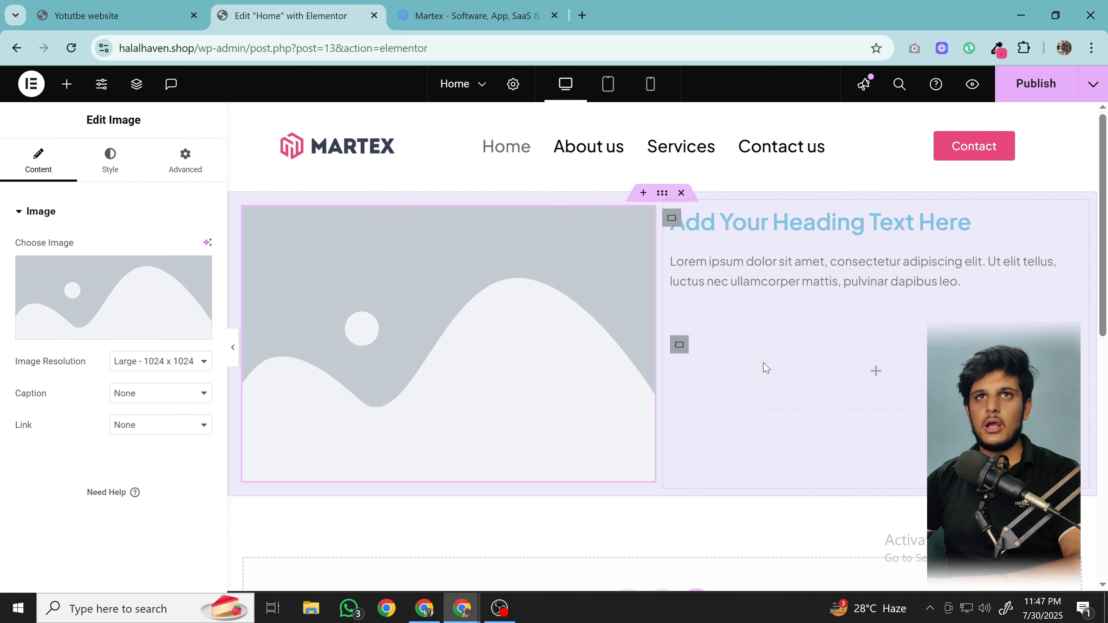
- Add a Heading widget inside the nested container and a Text Editor widget below it
{"action": "left_click", "coordinate": [674, 348]}
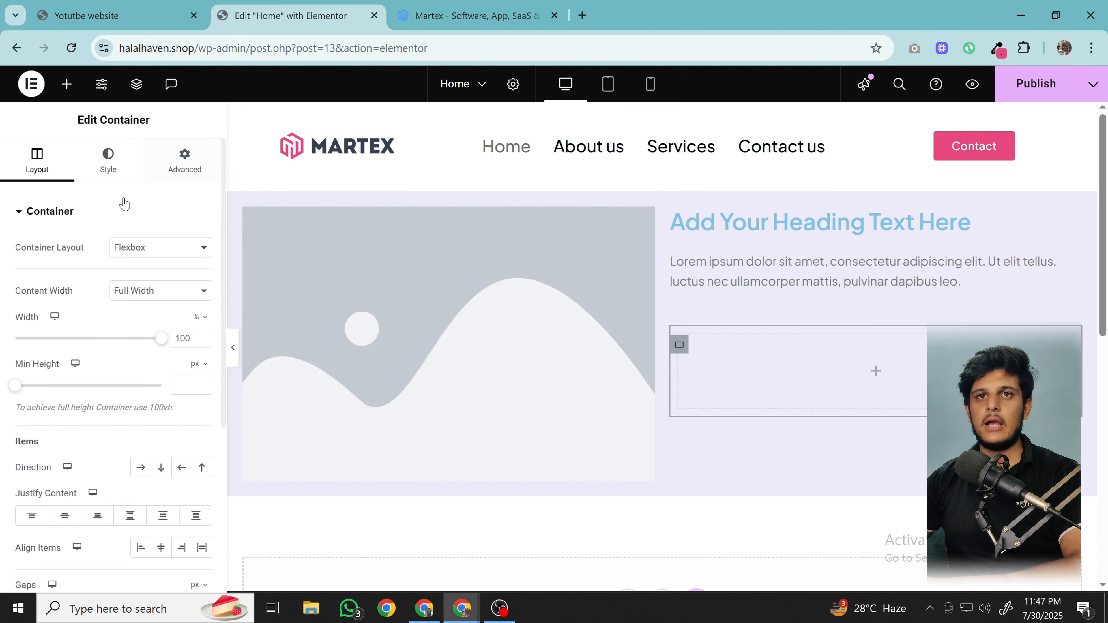
{"action": "left_click", "coordinate": [70, 92]}
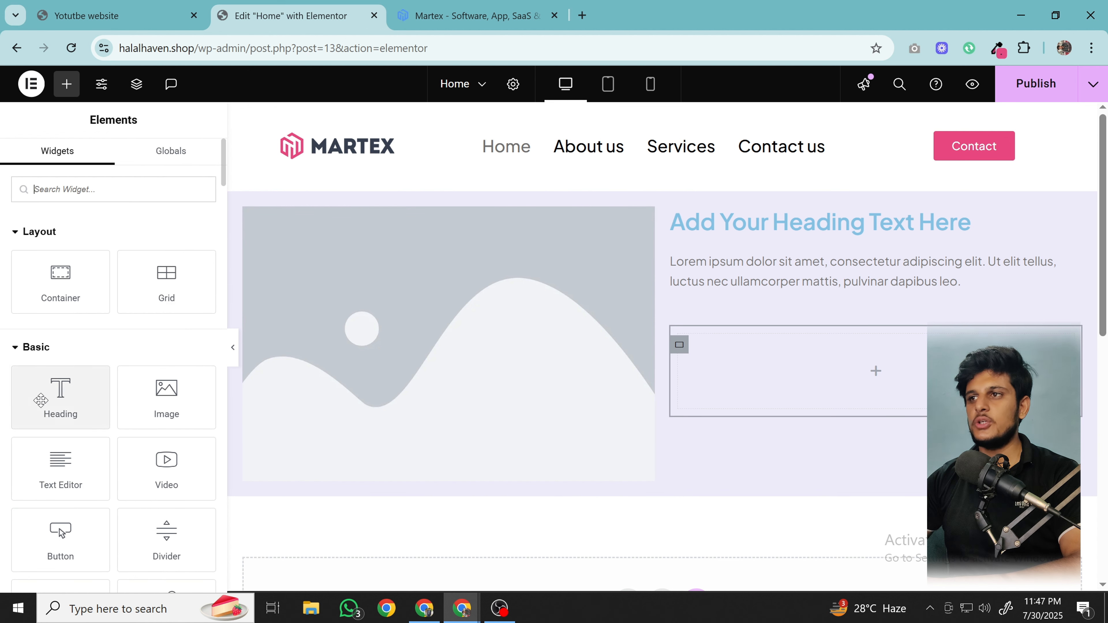
{"action": "left_click_drag", "start_coordinate": [61, 395], "coordinate": [759, 366]}
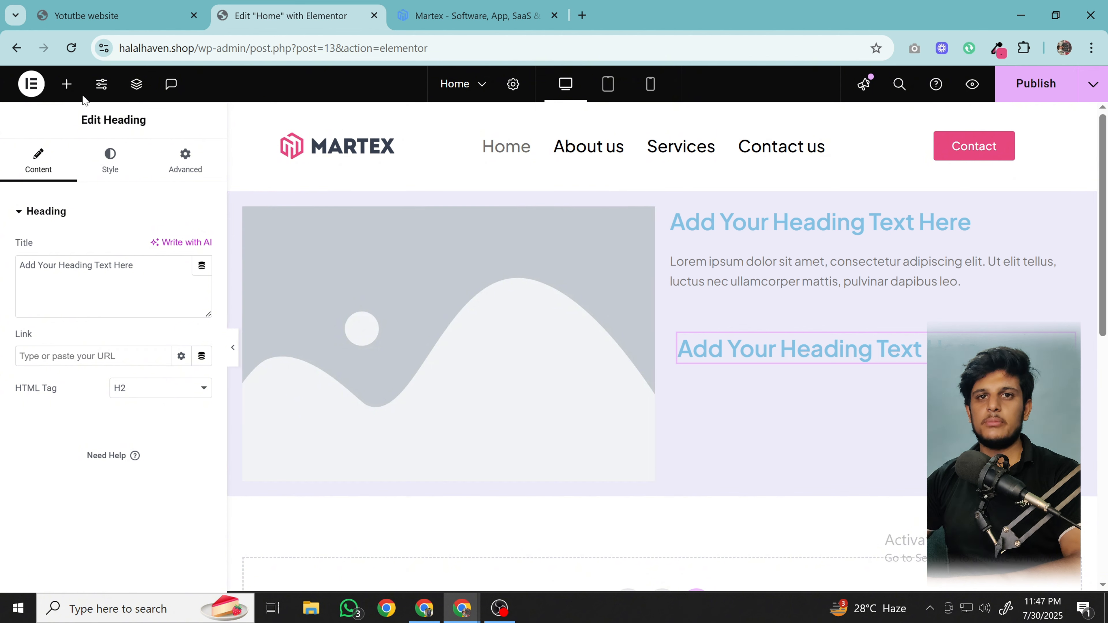
{"action": "left_click", "coordinate": [67, 83]}
{"action": "scroll", "coordinate": [101, 415], "scroll_direction": "down", "scroll_amount": 3}
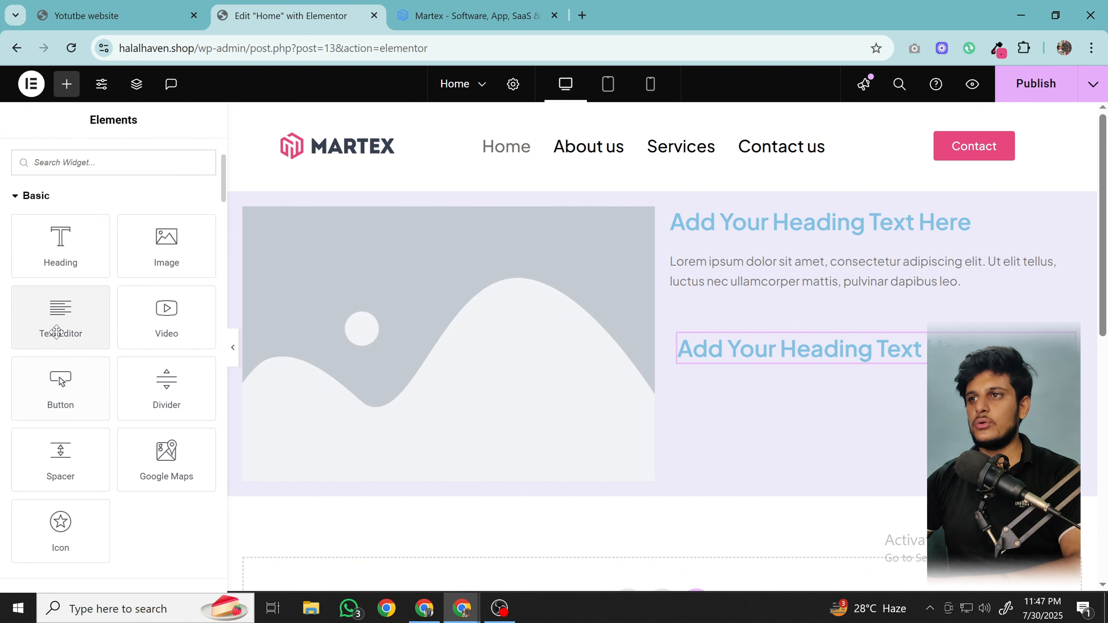
{"action": "left_click_drag", "start_coordinate": [55, 321], "coordinate": [775, 371]}
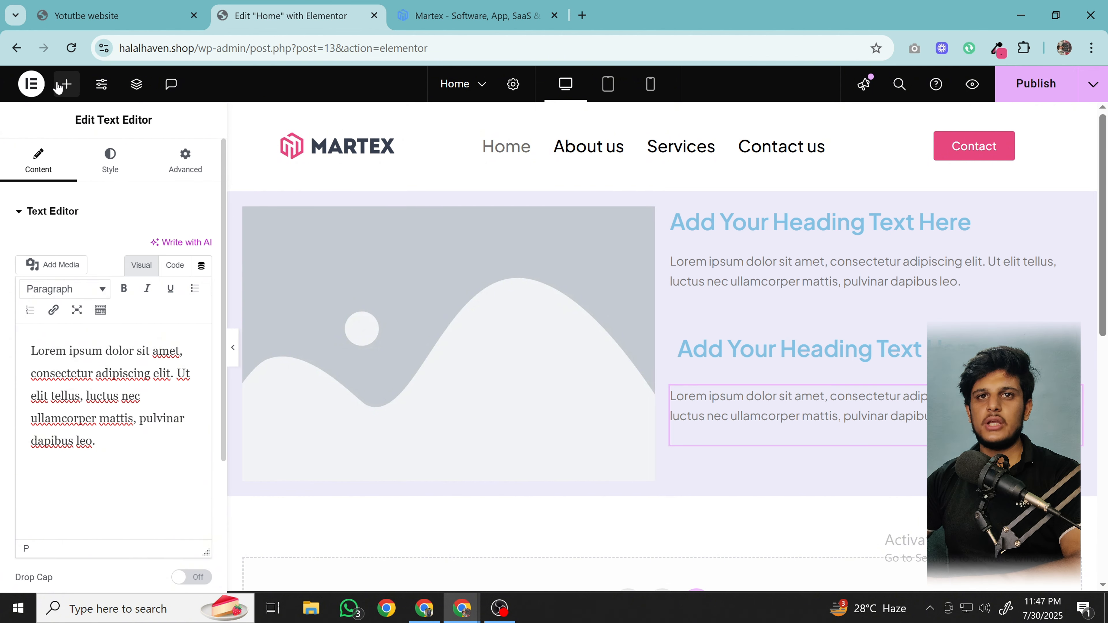
- Add a second Heading and Text Editor pair at the end of the hero's right column
{"action": "left_click", "coordinate": [66, 84]}
{"action": "scroll", "coordinate": [66, 262], "scroll_direction": "down", "scroll_amount": 5}
{"action": "scroll", "coordinate": [70, 283], "scroll_direction": "up", "scroll_amount": 2}
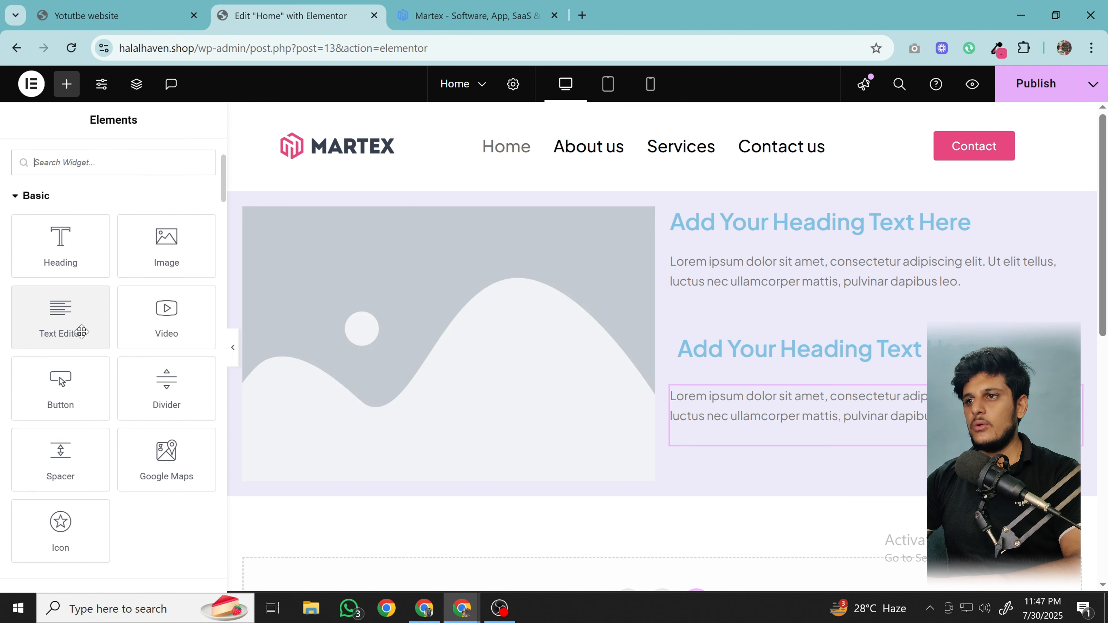
{"action": "left_click_drag", "start_coordinate": [65, 251], "coordinate": [781, 436]}
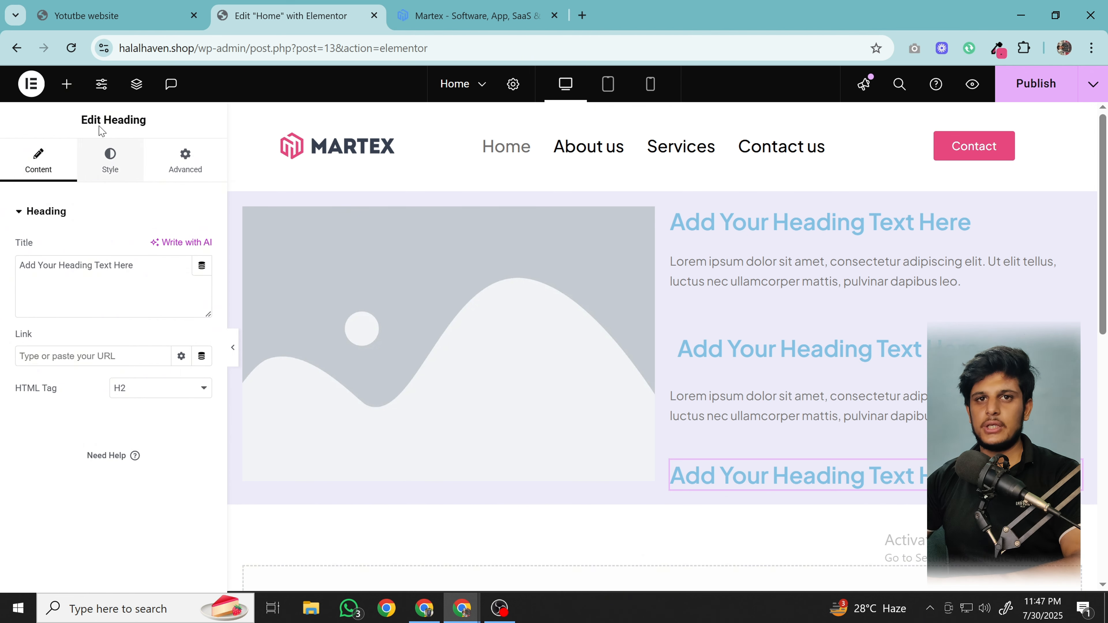
{"action": "left_click", "coordinate": [70, 83]}
{"action": "left_click_drag", "start_coordinate": [67, 377], "coordinate": [851, 507]}
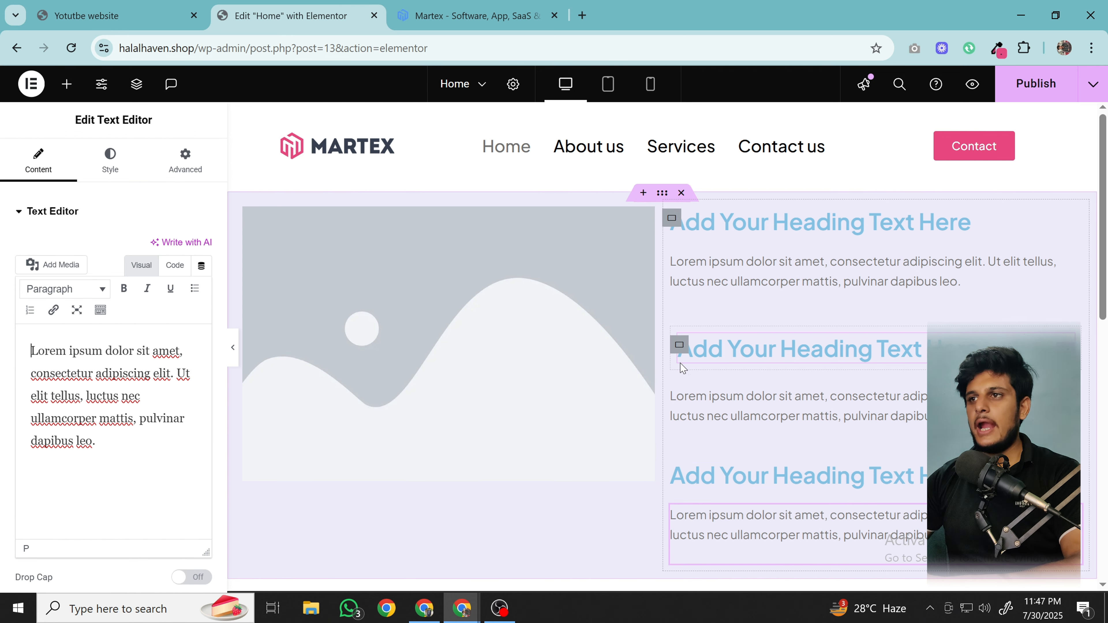
- Move the loose Text Editor and Heading widgets below the nested container into it, keeping their order
{"action": "left_click", "coordinate": [679, 347]}
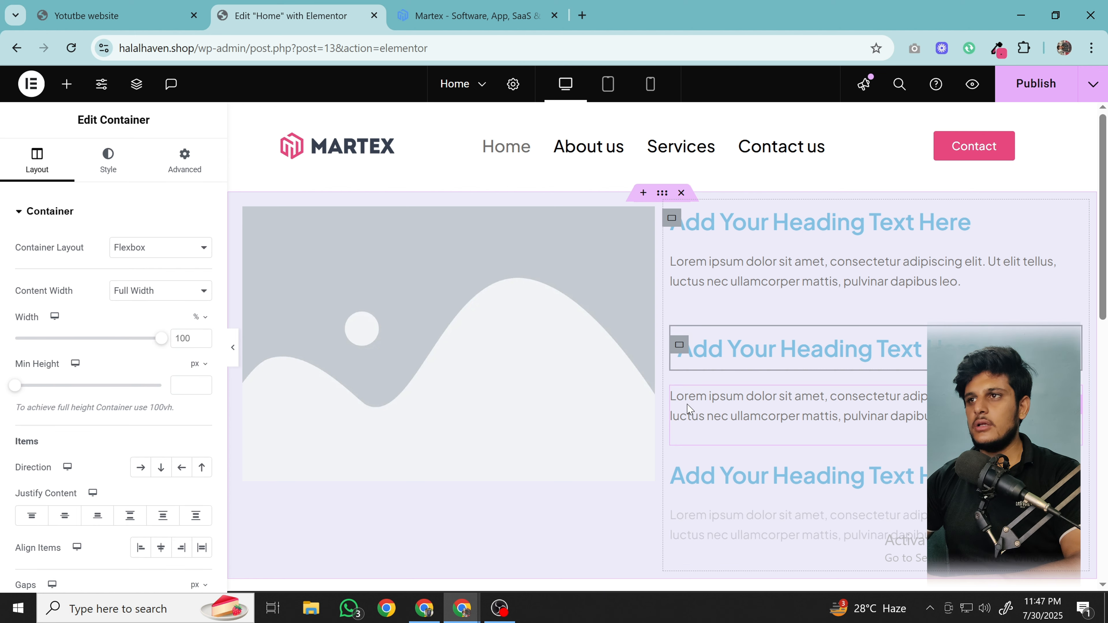
{"action": "left_click", "coordinate": [687, 302]}
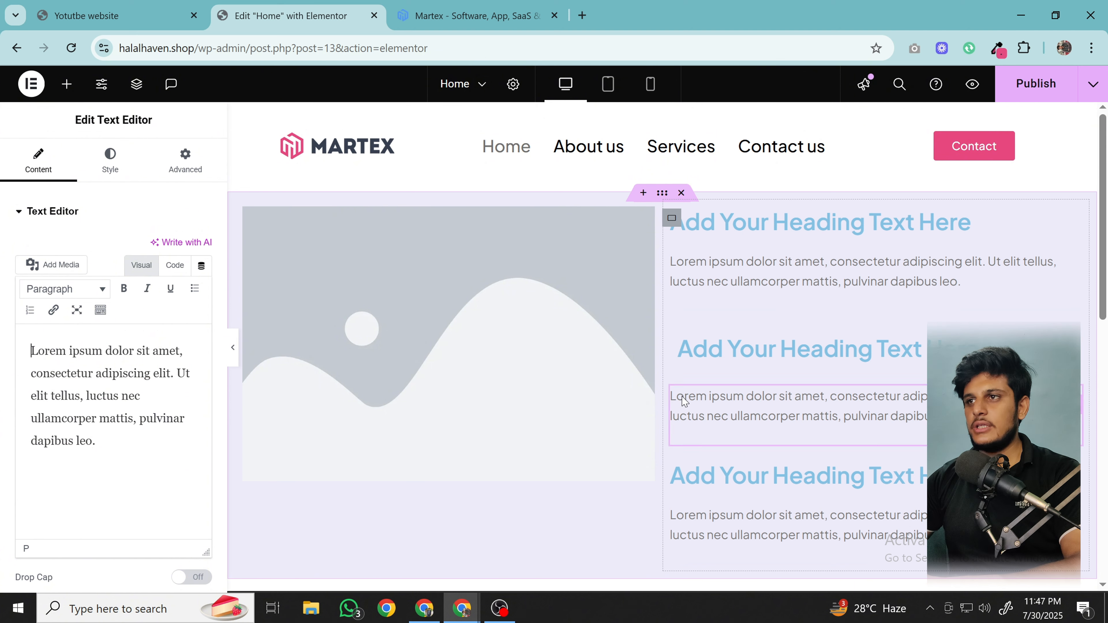
{"action": "left_click", "coordinate": [680, 345]}
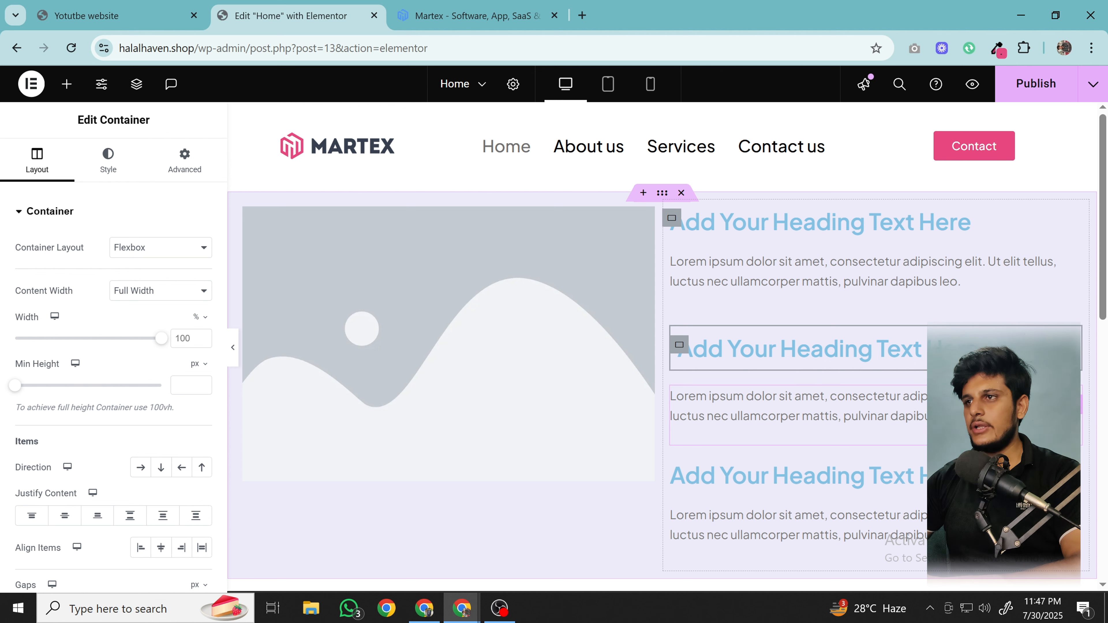
{"action": "left_click_drag", "start_coordinate": [1072, 395], "coordinate": [1030, 362]}
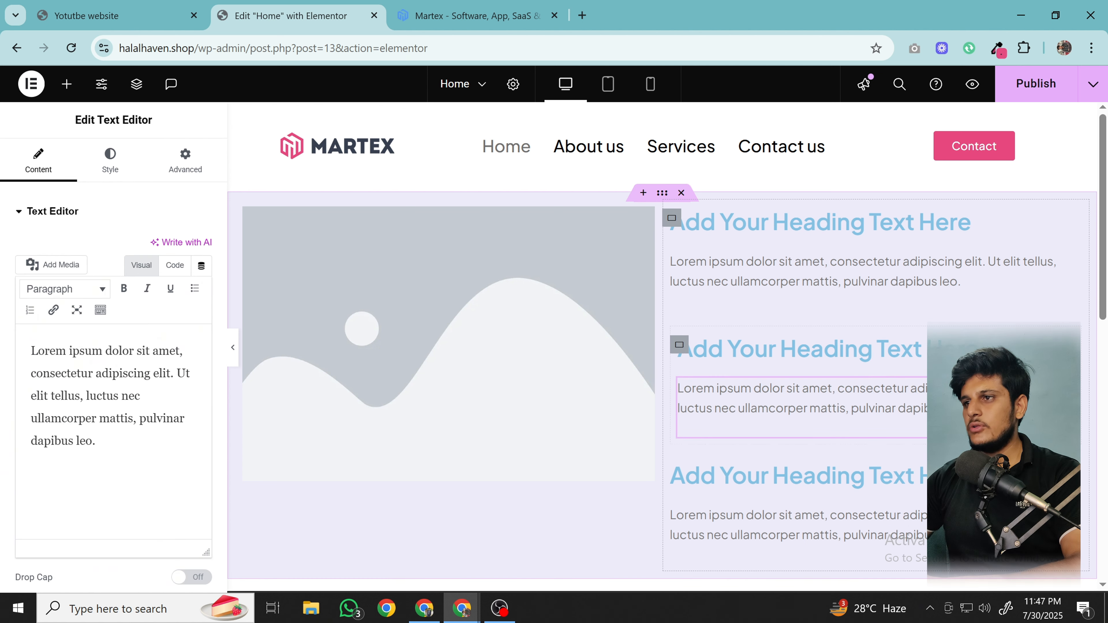
{"action": "left_click_drag", "start_coordinate": [1072, 478], "coordinate": [1021, 406]}
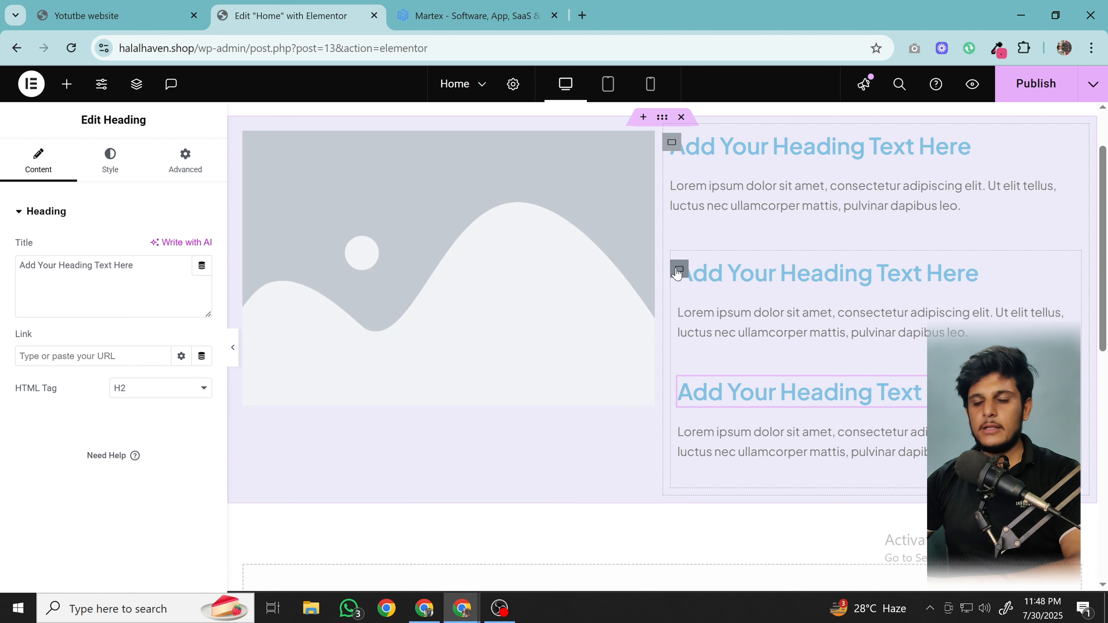
- Set the nested container's direction to a horizontal row so its headings and texts sit side by side
{"action": "left_click", "coordinate": [678, 270]}
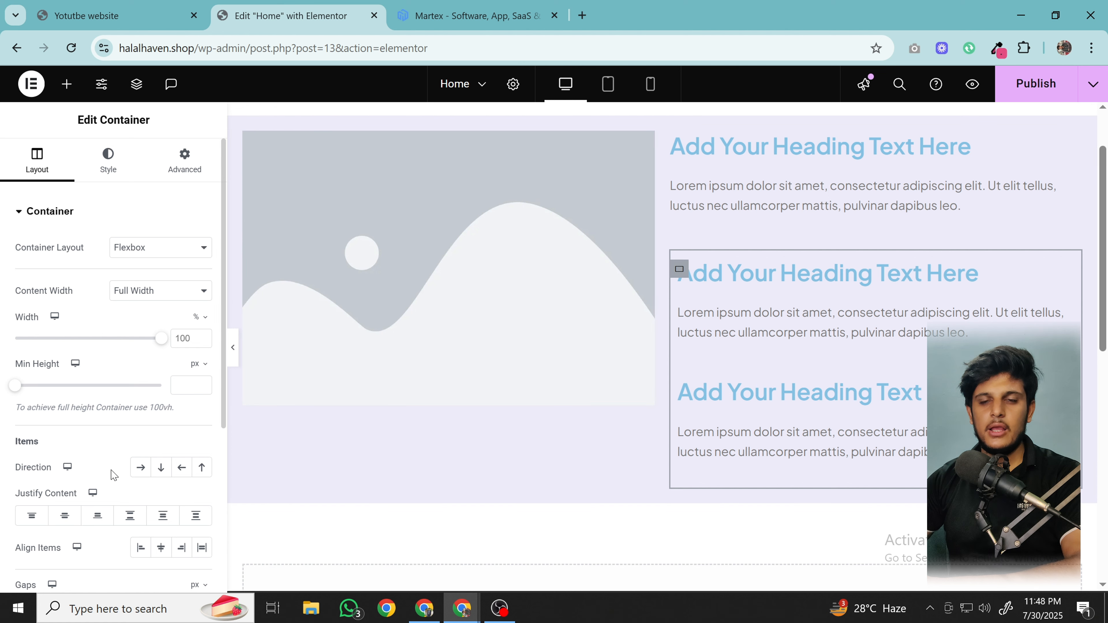
{"action": "left_click", "coordinate": [145, 471]}
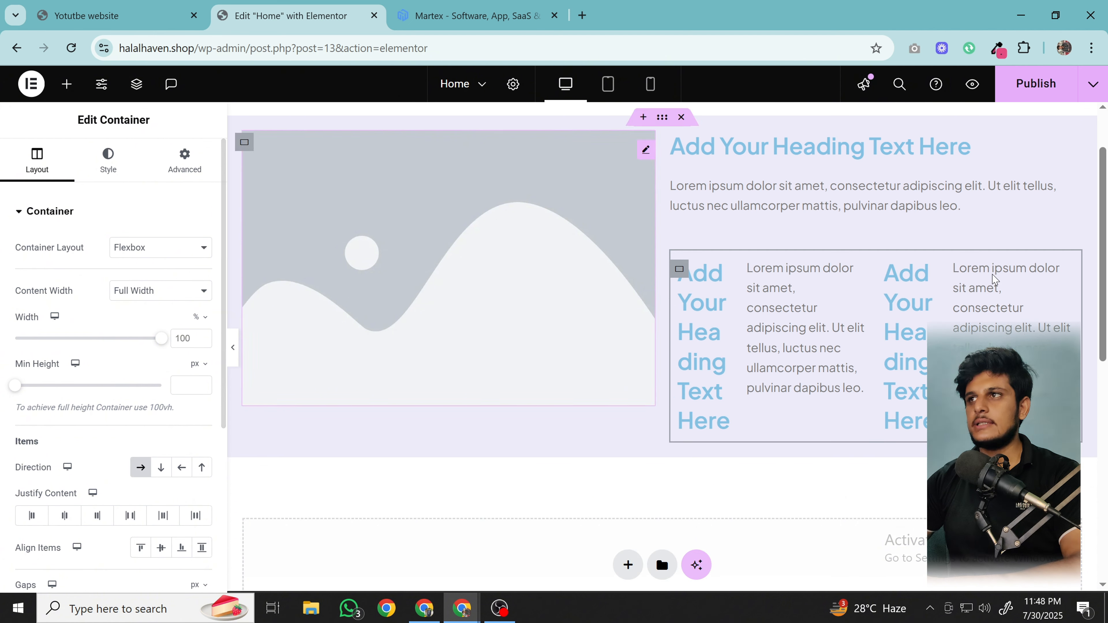
{"action": "scroll", "coordinate": [707, 330], "scroll_direction": "up", "scroll_amount": 2}
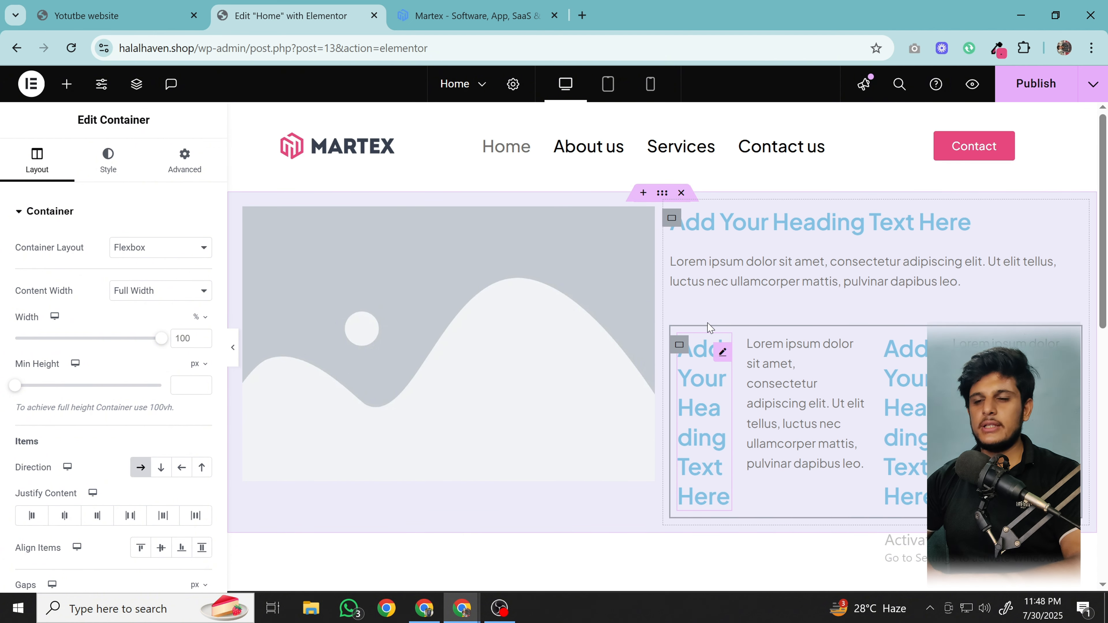
{"action": "left_click", "coordinate": [538, 333]}
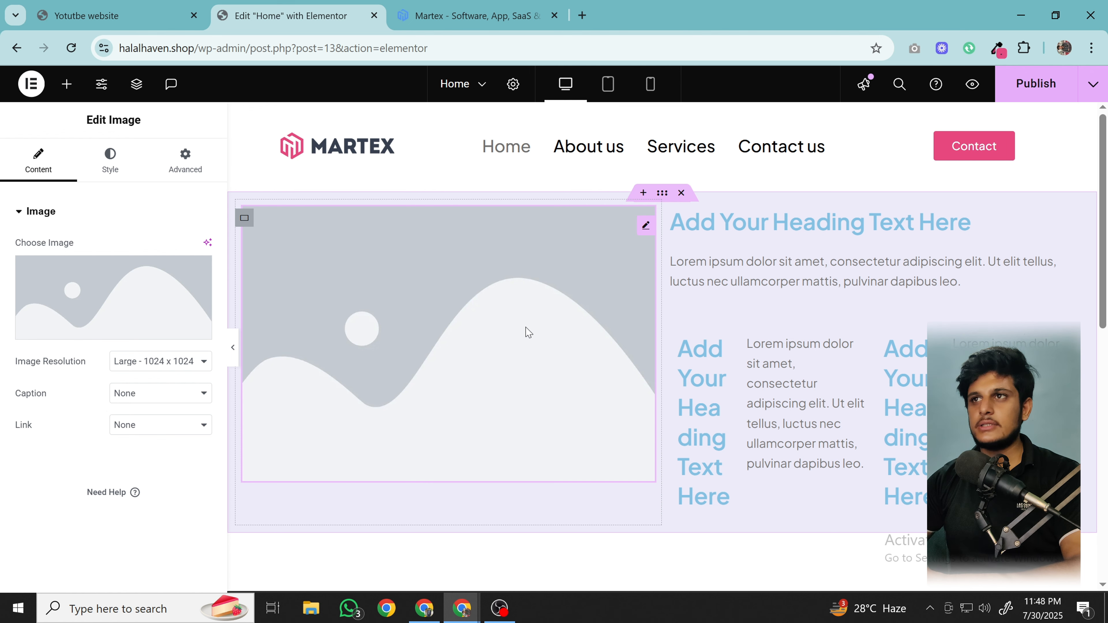
- Switch to the Martex demo page and copy the hero title "Realize your digital potential with Martex"
{"action": "key", "text": "ctrl+Tab"}
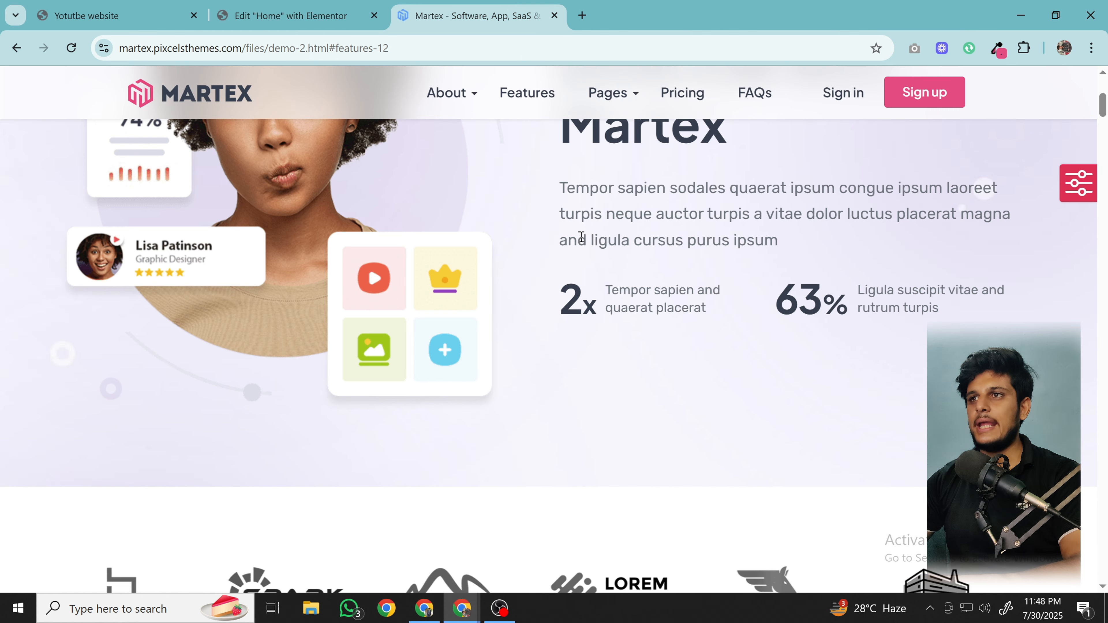
{"action": "scroll", "coordinate": [641, 245], "scroll_direction": "up", "scroll_amount": 5}
{"action": "triple_click", "coordinate": [642, 245]}
{"action": "key", "text": "ctrl+c"}
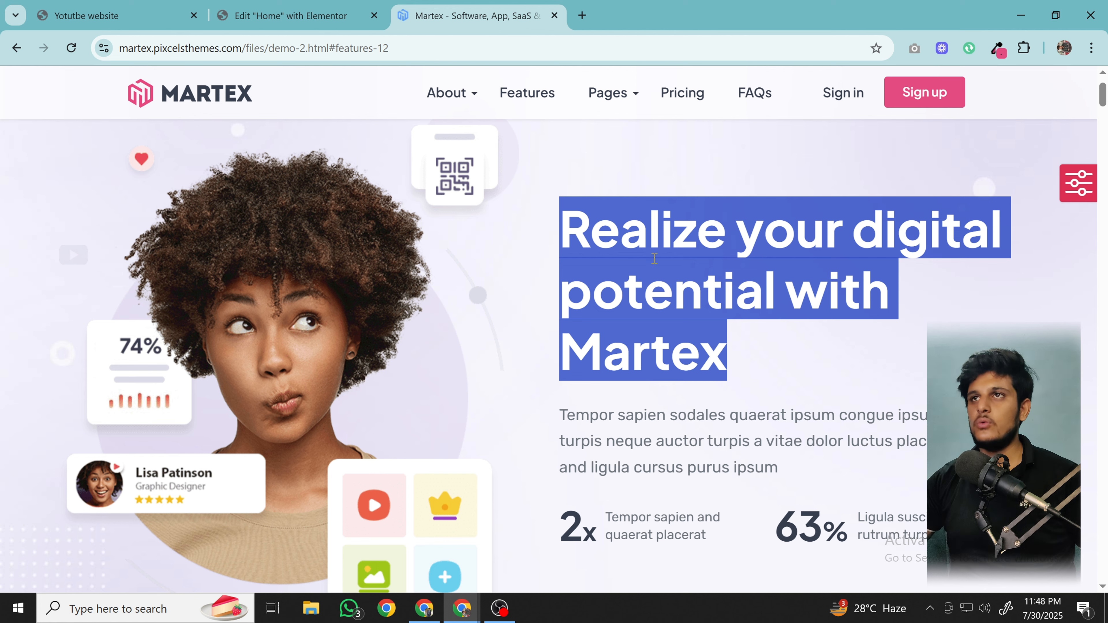
- Switch to the Elementor editor and replace the hero's main heading with the copied title "Realize your digital potential with Martex"
{"action": "left_click", "coordinate": [305, 15]}
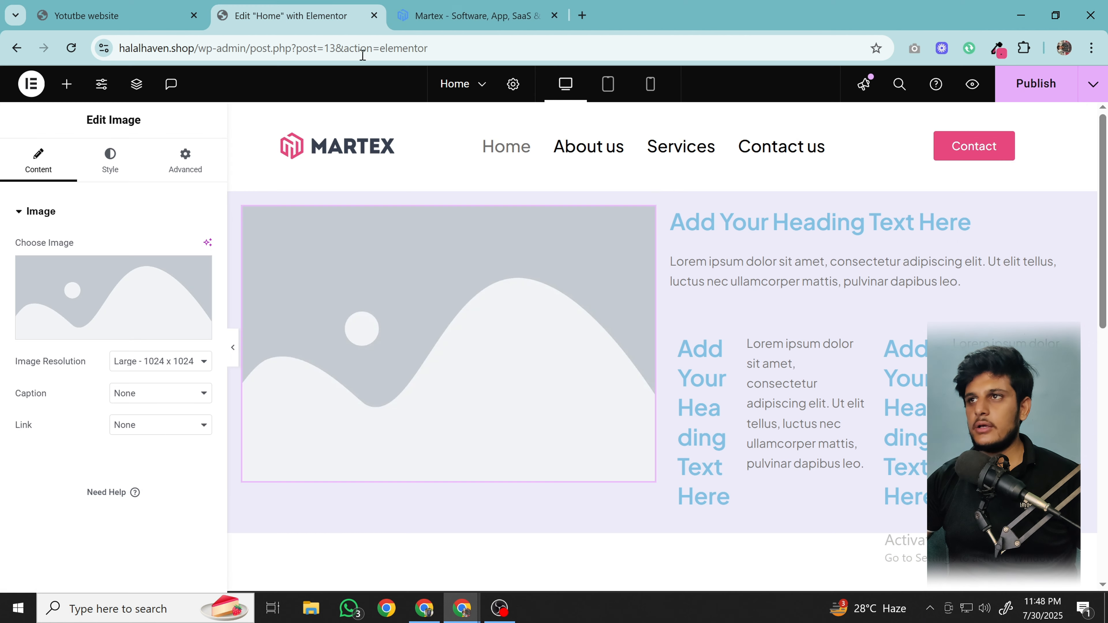
{"action": "left_click", "coordinate": [759, 225]}
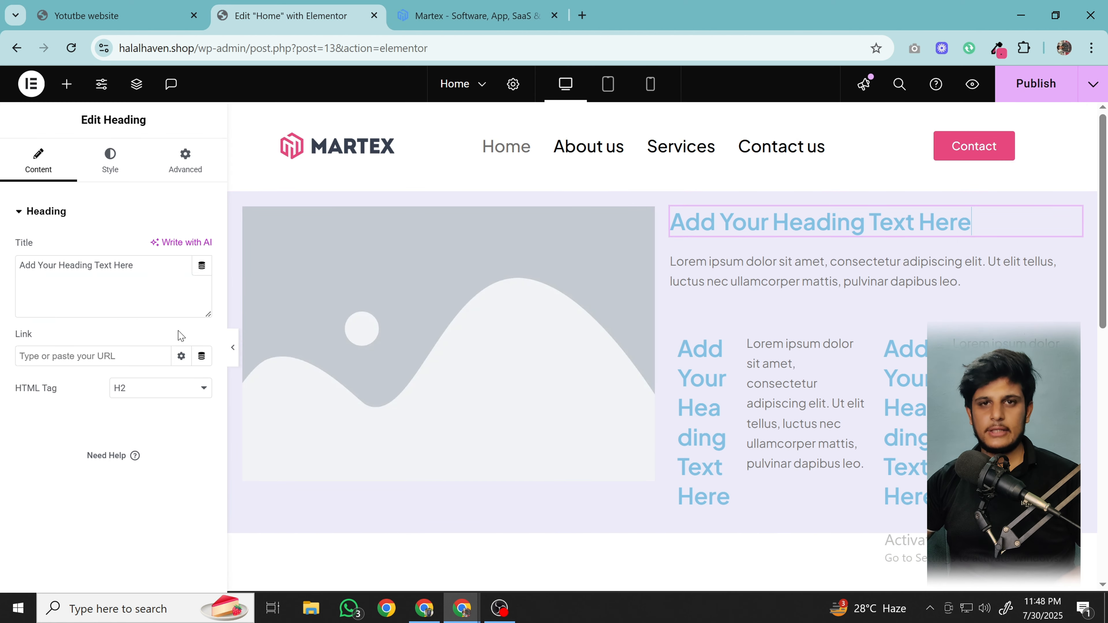
{"action": "triple_click", "coordinate": [141, 267]}
{"action": "key", "text": "ctrl+v"}
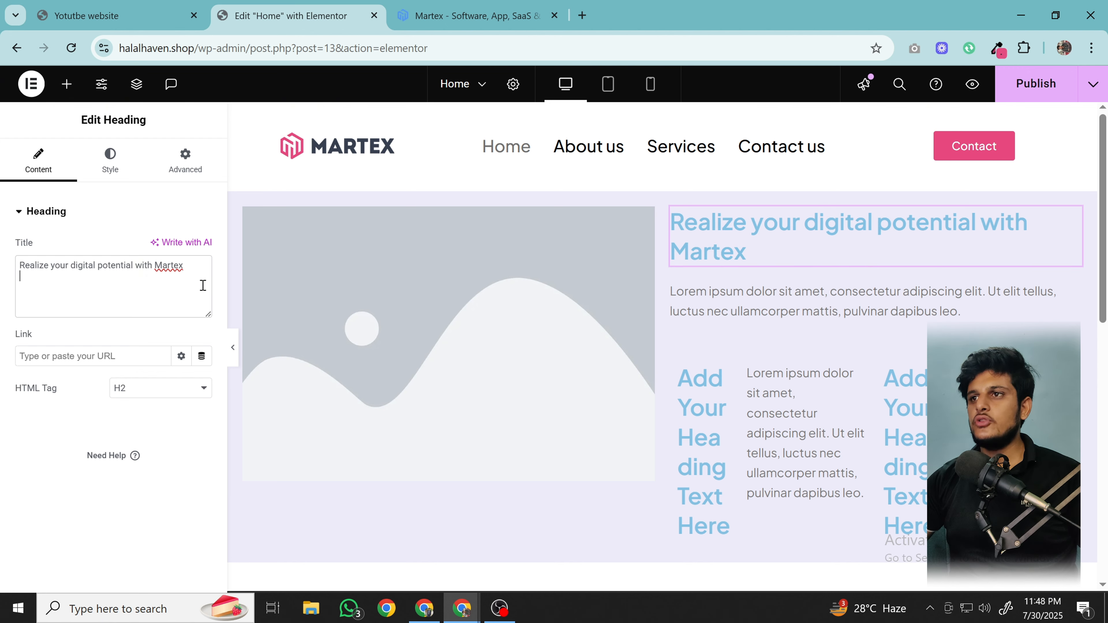
- Copy the paragraph under the demo's hero title and paste it over the placeholder in the text widget below the main heading
{"action": "left_click", "coordinate": [404, 7]}
{"action": "left_click", "coordinate": [667, 412]}
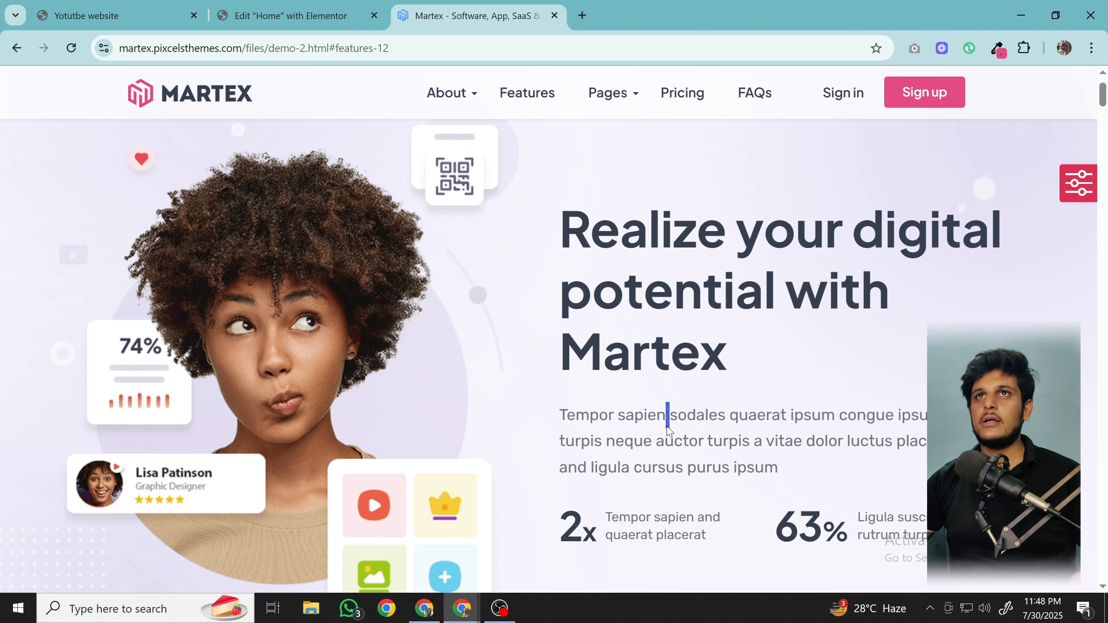
{"action": "triple_click", "coordinate": [668, 425]}
{"action": "key", "text": "ctrl+c"}
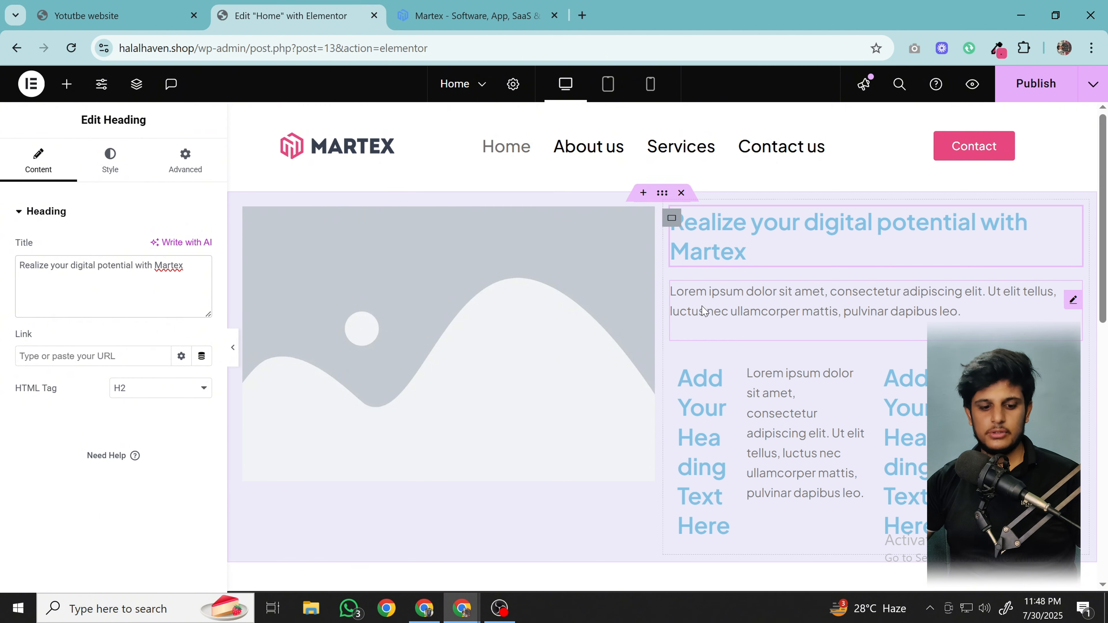
{"action": "left_click", "coordinate": [863, 301]}
{"action": "left_click", "coordinate": [158, 374]}
{"action": "key", "text": "ctrl+a"}
{"action": "key", "text": "ctrl+v"}
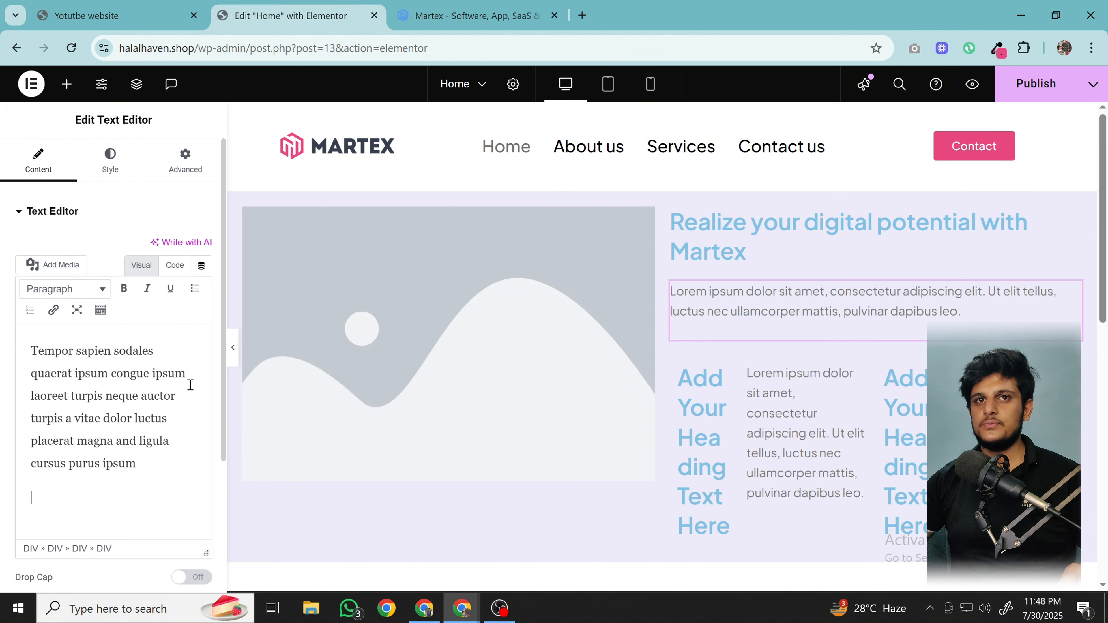
- Copy "Tempor sapien and quaerat placerat" from the demo and paste it over the nested row's first placeholder text
{"action": "left_click", "coordinate": [448, 8]}
{"action": "left_click", "coordinate": [617, 519]}
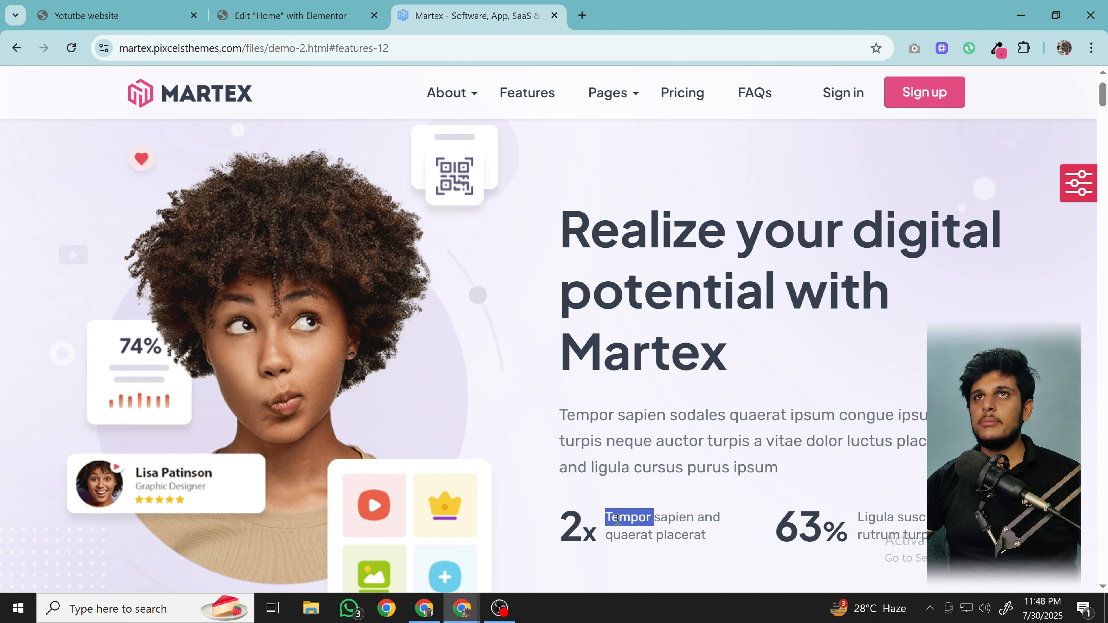
{"action": "triple_click", "coordinate": [617, 519]}
{"action": "key", "text": "ctrl+c"}
{"action": "left_click", "coordinate": [109, 16]}
{"action": "left_click", "coordinate": [288, 15]}
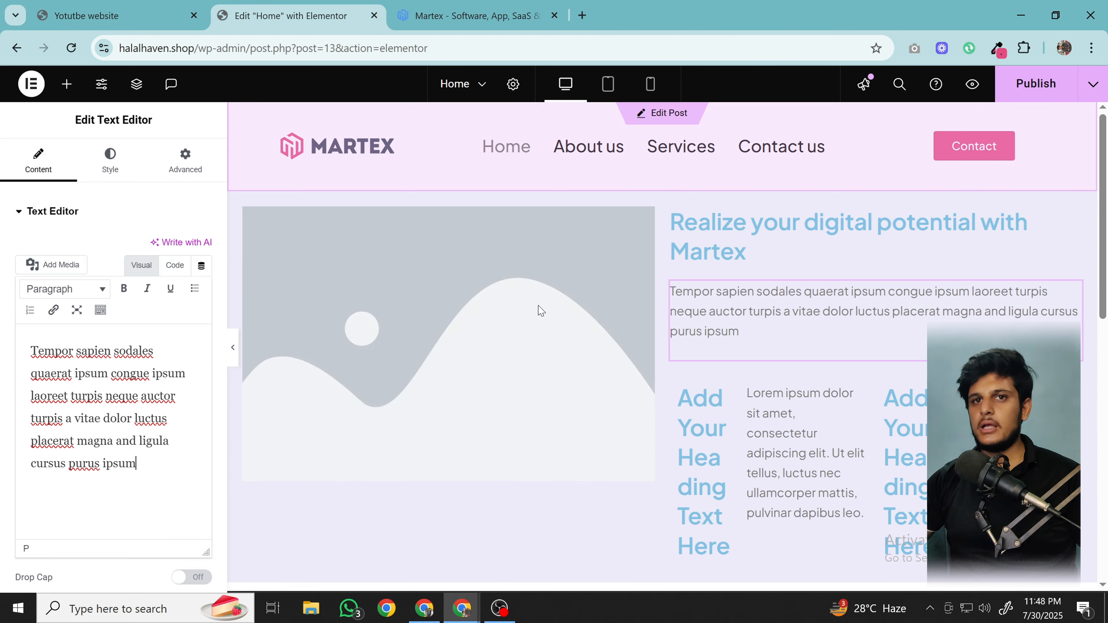
{"action": "left_click", "coordinate": [793, 426]}
{"action": "triple_click", "coordinate": [63, 411]}
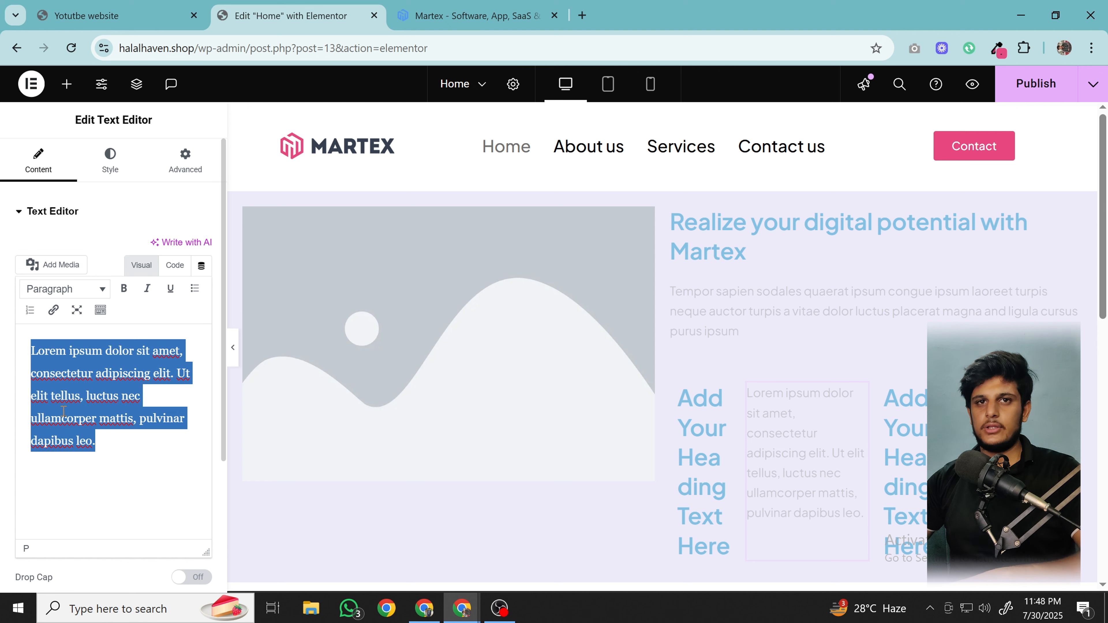
{"action": "key", "text": "ctrl+v"}
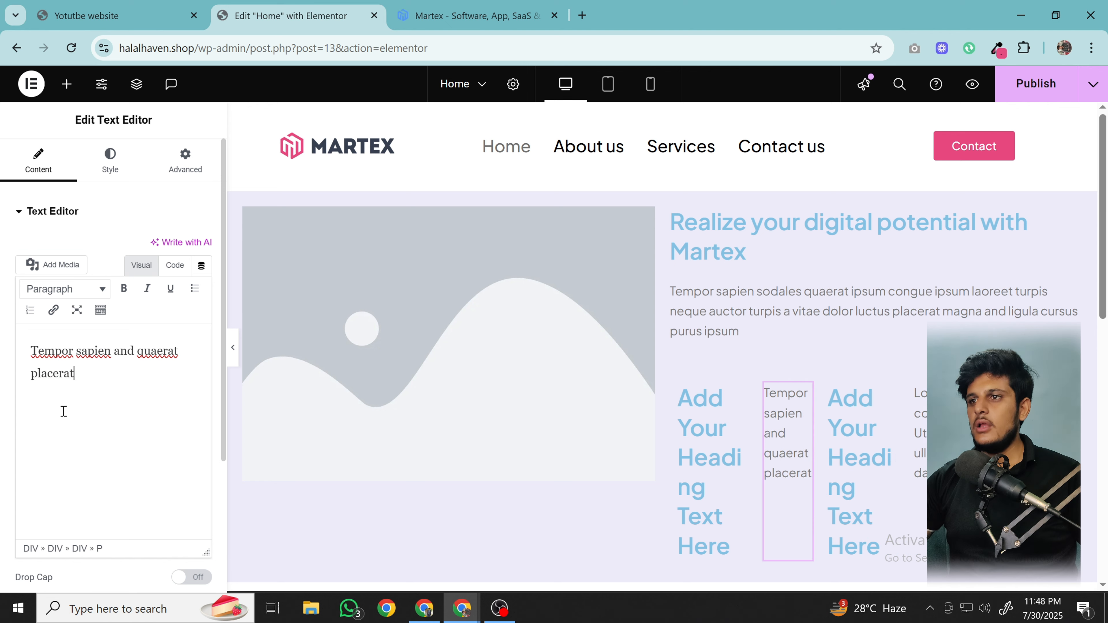
- Change the nested row's first heading to "2x"
{"action": "left_click", "coordinate": [698, 427]}
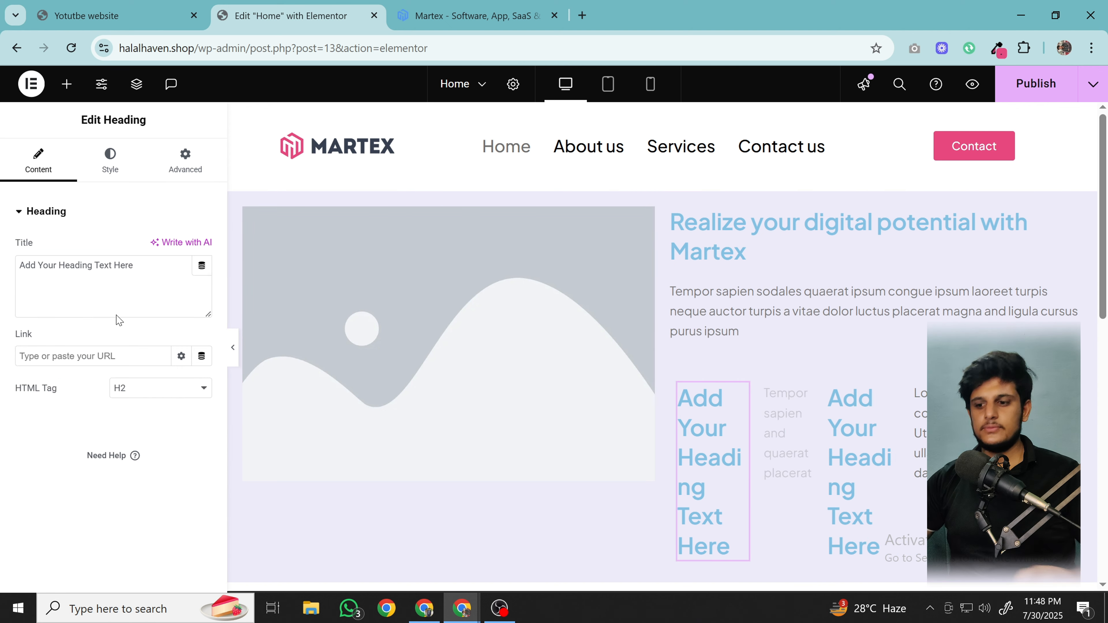
{"action": "triple_click", "coordinate": [123, 272]}
{"action": "type", "text": "2x"}
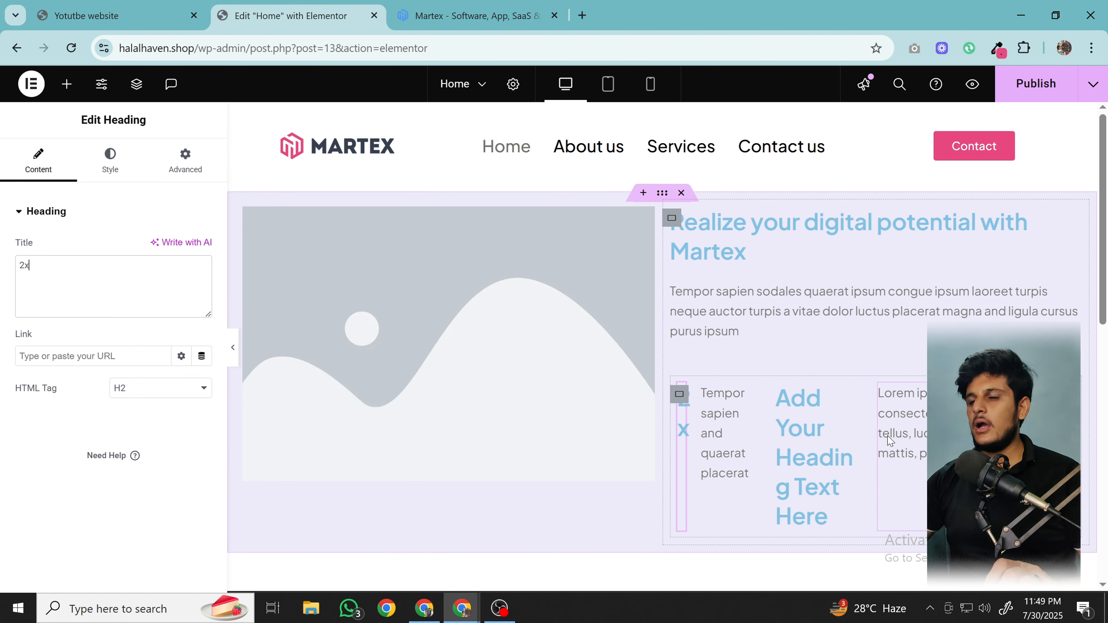
- Copy "Ligula suscipit vitae and rutrum turpis" from the demo and replace the nested row's second placeholder text with it
{"action": "key", "text": "ctrl+z"}
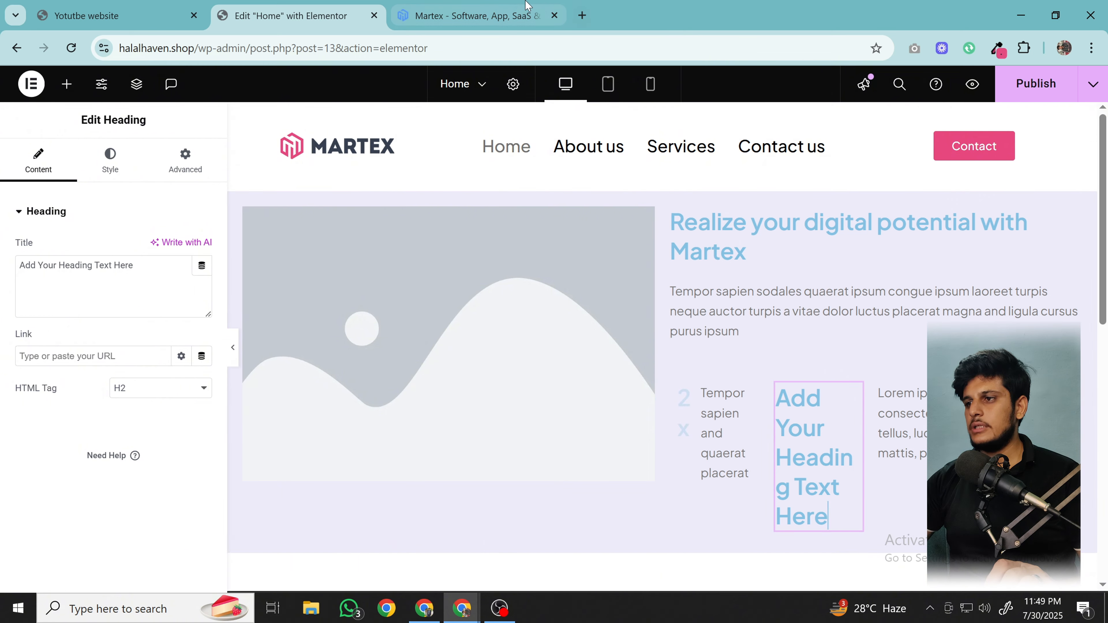
{"action": "left_click", "coordinate": [473, 15]}
{"action": "left_click", "coordinate": [919, 536]}
{"action": "triple_click", "coordinate": [919, 535]}
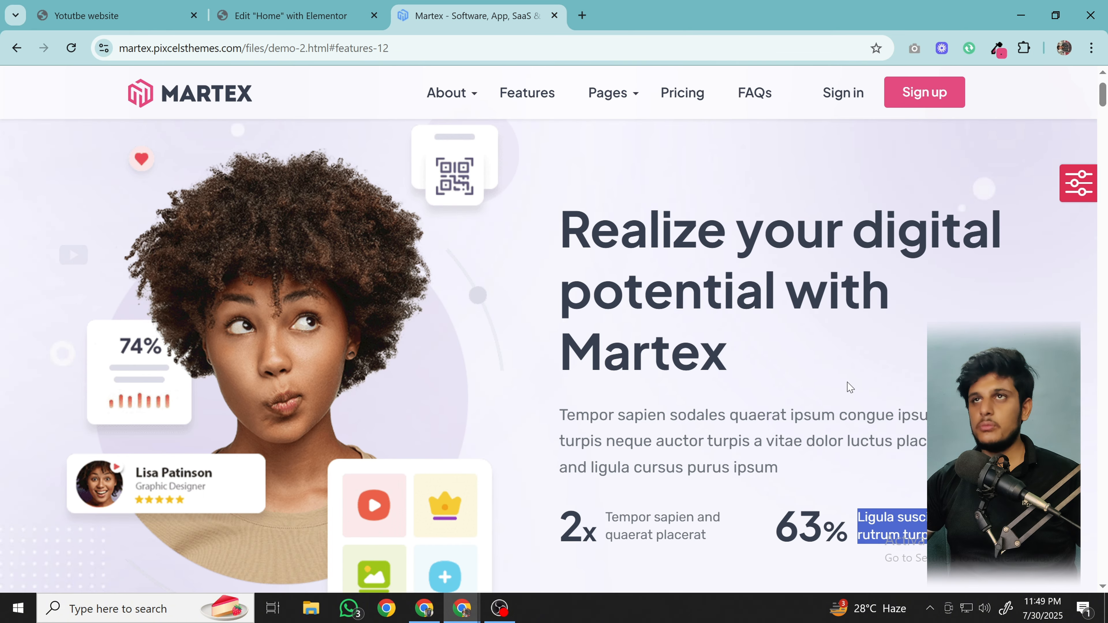
{"action": "left_click", "coordinate": [290, 15]}
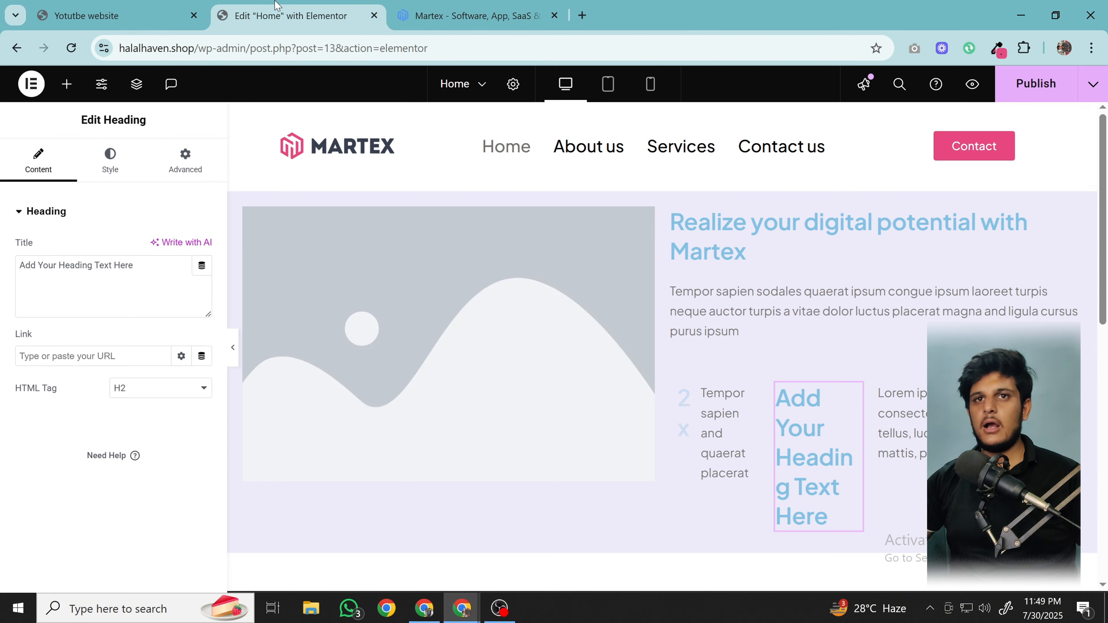
{"action": "left_click", "coordinate": [898, 419]}
{"action": "key", "text": "ctrl+a"}
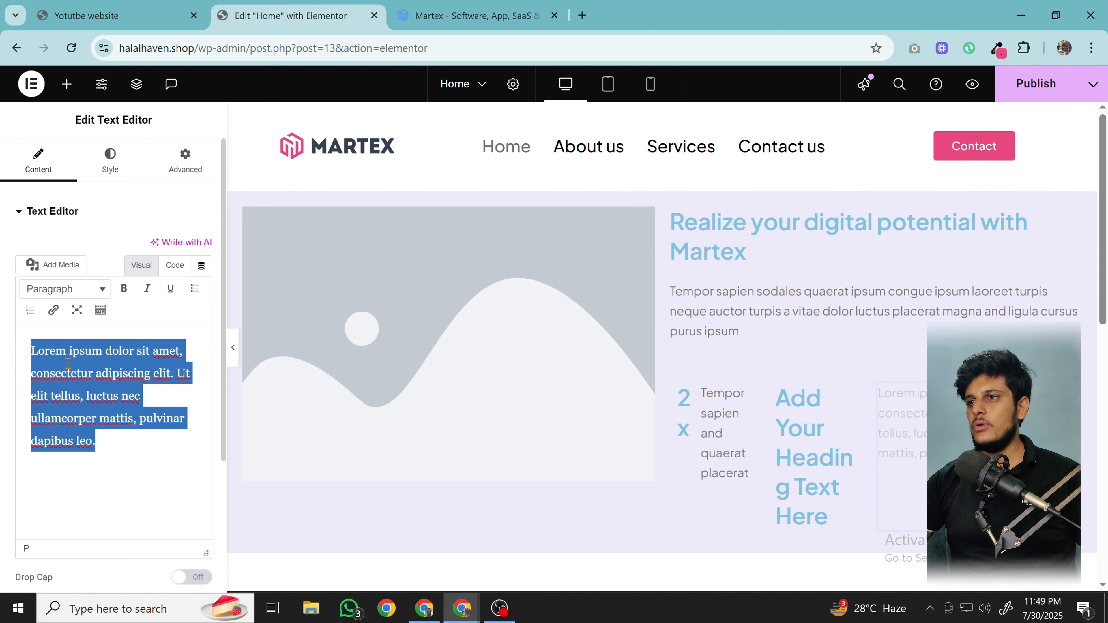
{"action": "key", "text": "BackSpace"}
- Change the nested row's second heading to "63%"
{"action": "left_click", "coordinate": [829, 449]}
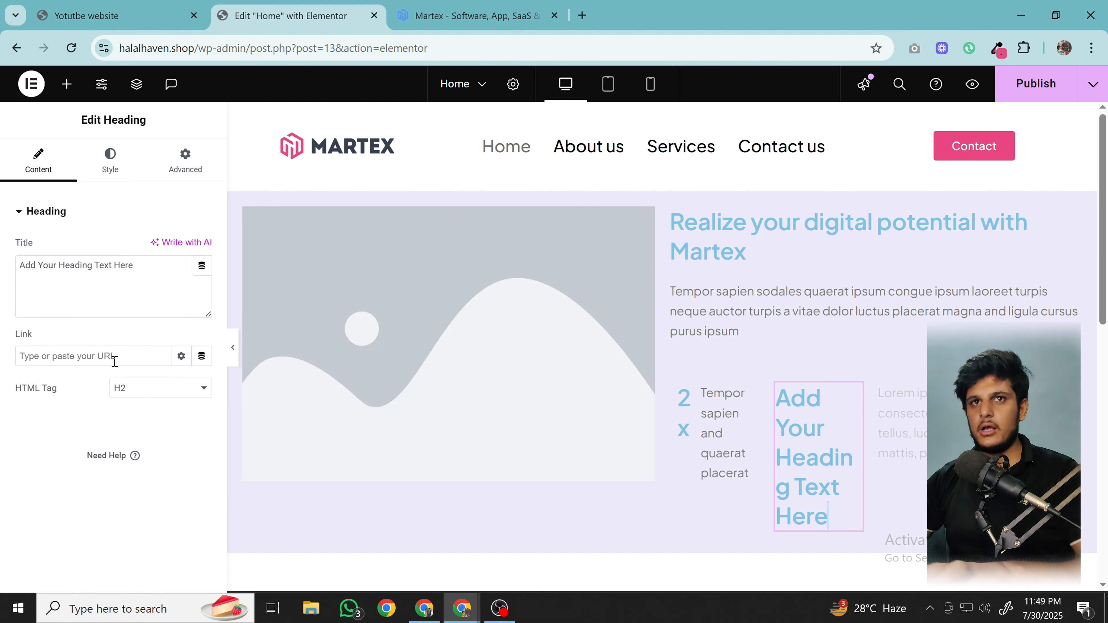
{"action": "triple_click", "coordinate": [125, 267]}
{"action": "type", "text": "63%"}
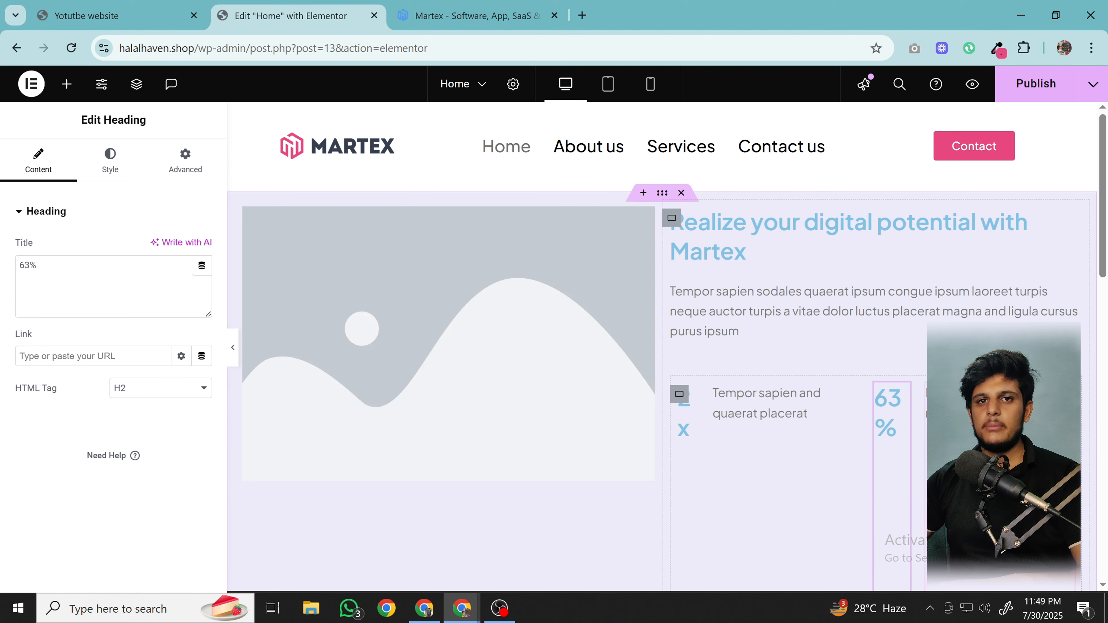
- Remove the blank lines after "Ligula suscipit vitae and rutrum turpis" in the nested row's second text widget
{"action": "left_click", "coordinate": [981, 406]}
{"action": "left_click", "coordinate": [108, 449]}
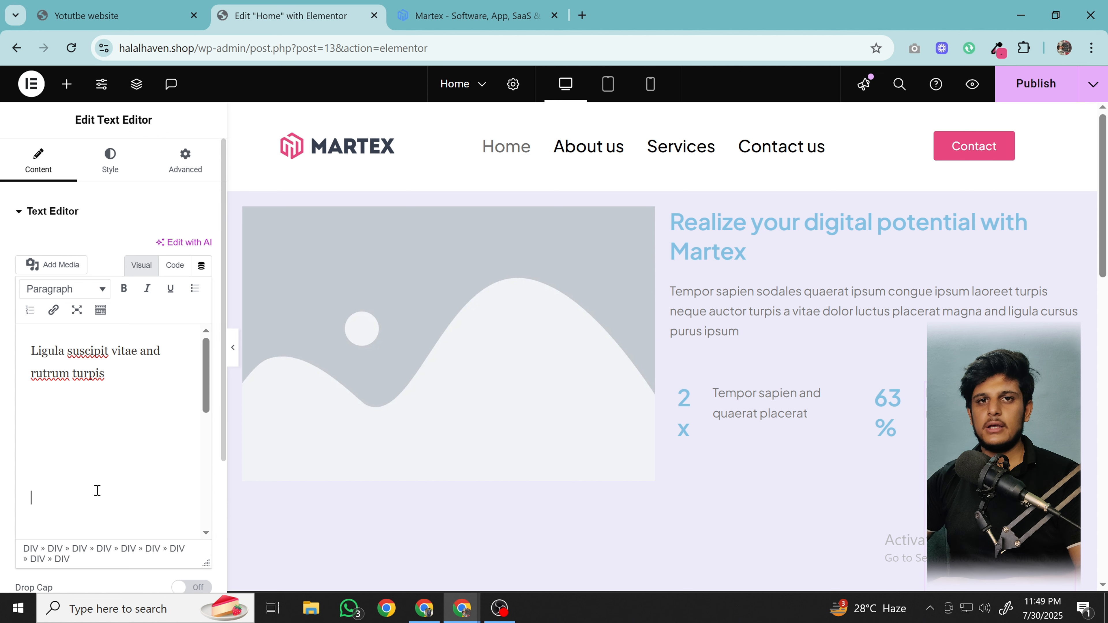
{"action": "key", "text": "BackSpace"}
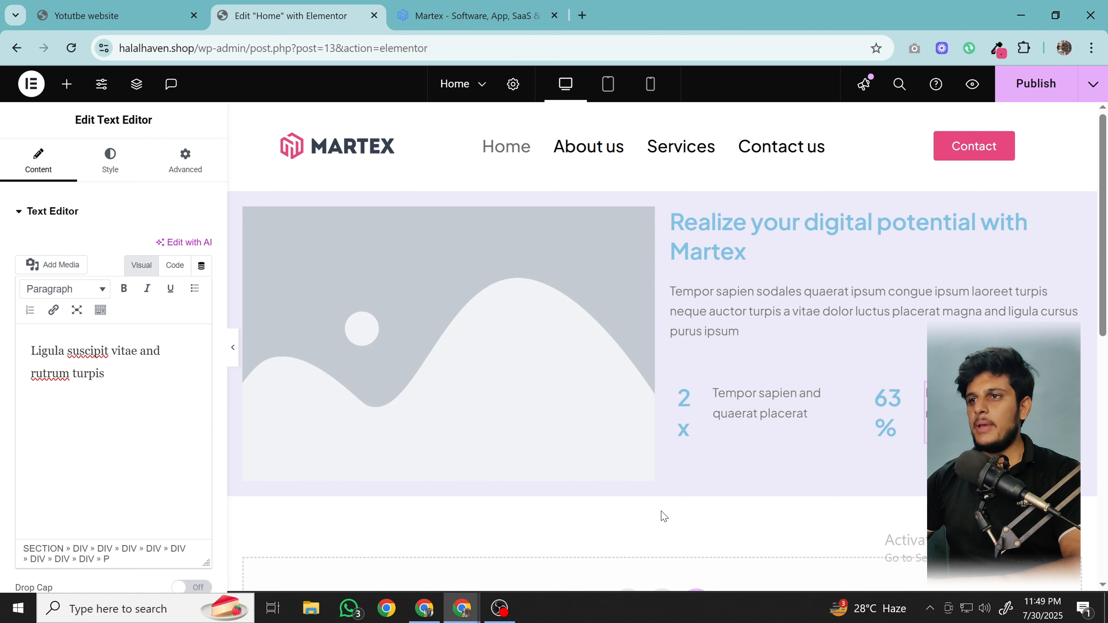
- Widen the "2x" and "63%" headings so each fits on a single line
{"action": "left_click", "coordinate": [697, 419]}
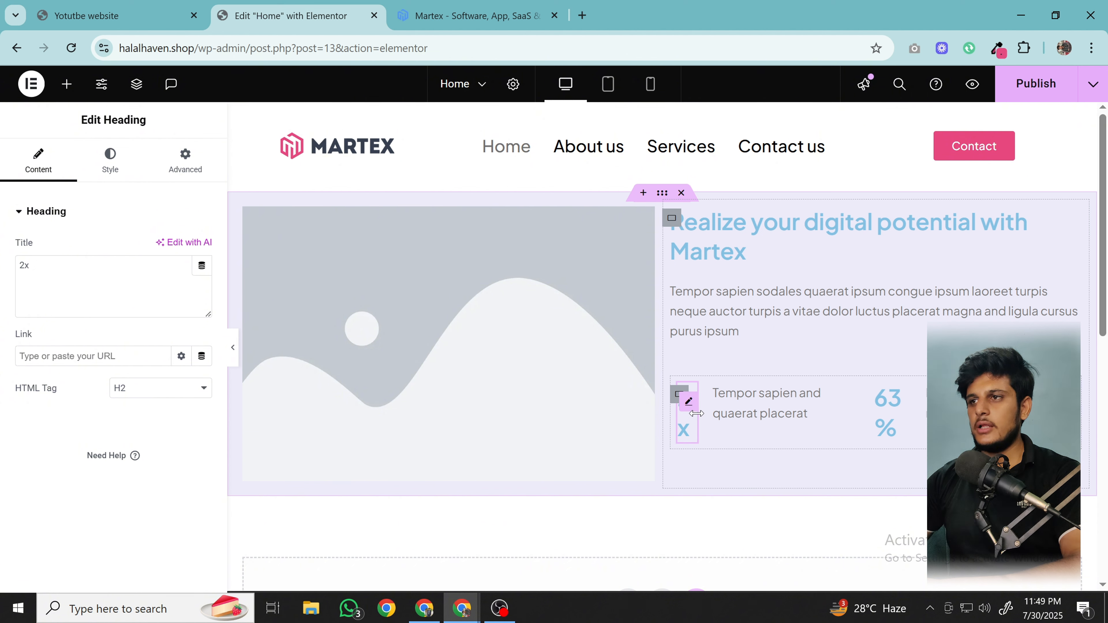
{"action": "left_click_drag", "start_coordinate": [696, 414], "coordinate": [711, 418]}
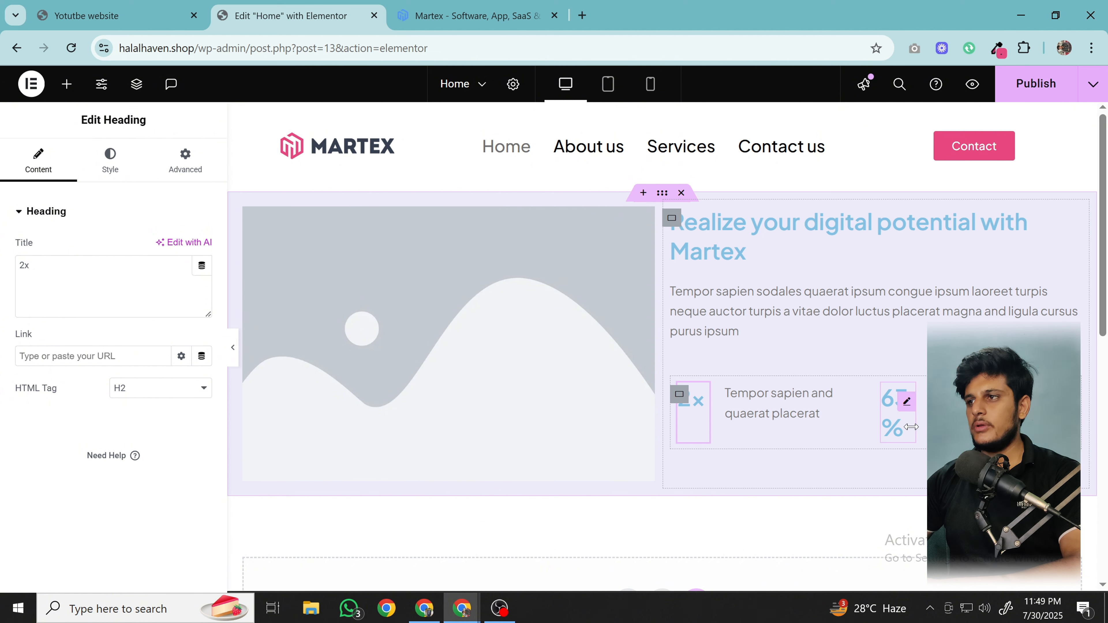
{"action": "left_click_drag", "start_coordinate": [911, 427], "coordinate": [923, 429]}
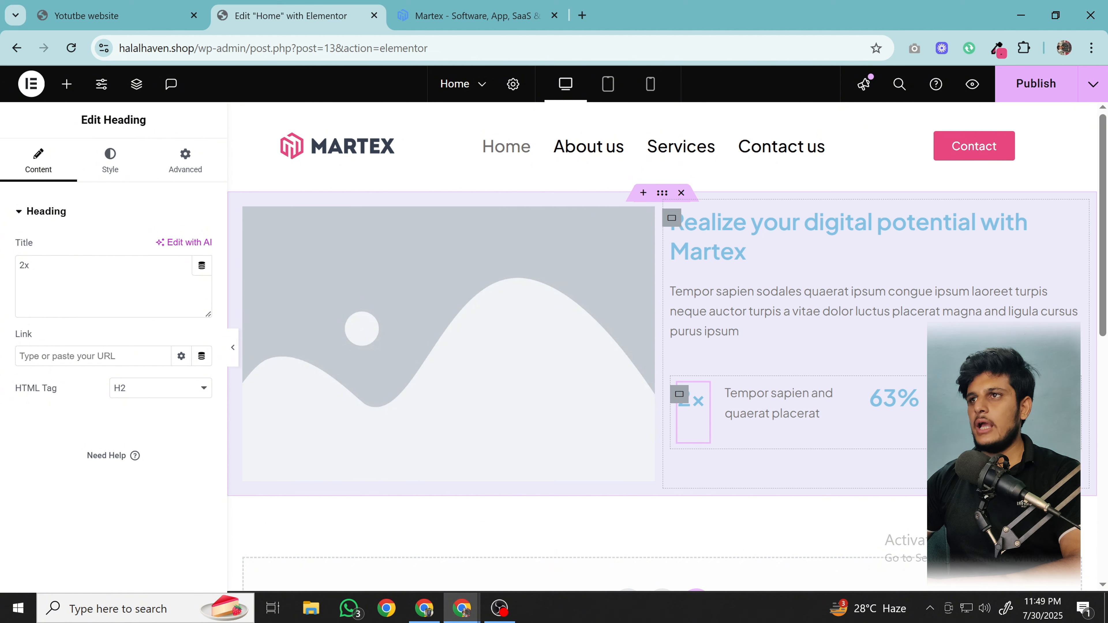
- Replace the hero's placeholder image with hero-2-img.png from the media library and check it on the page
{"action": "left_click", "coordinate": [487, 306]}
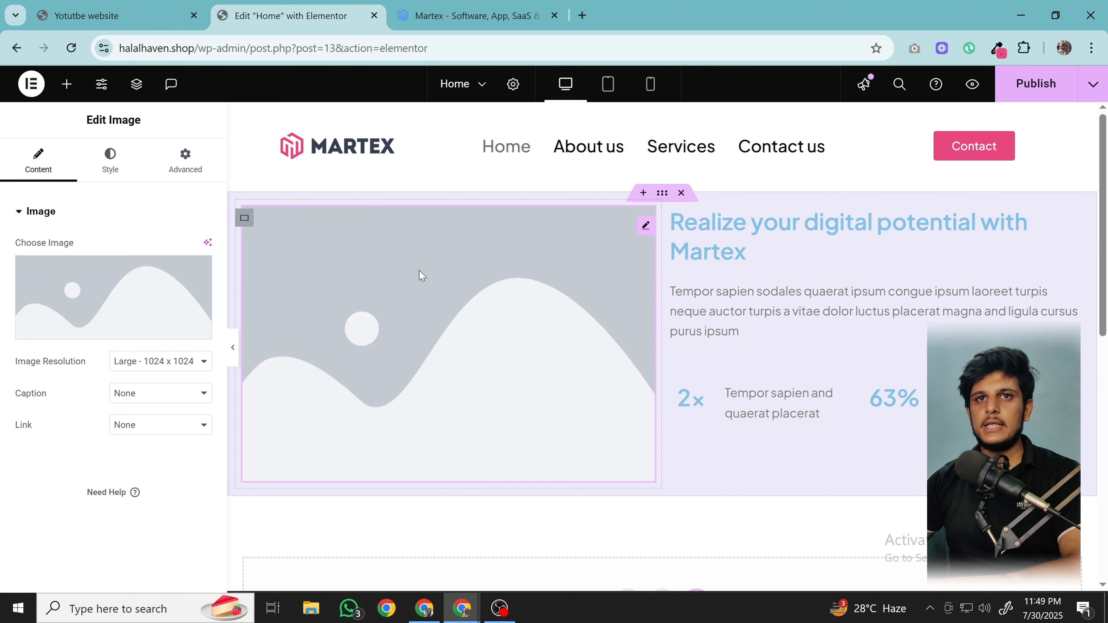
{"action": "left_click", "coordinate": [140, 290]}
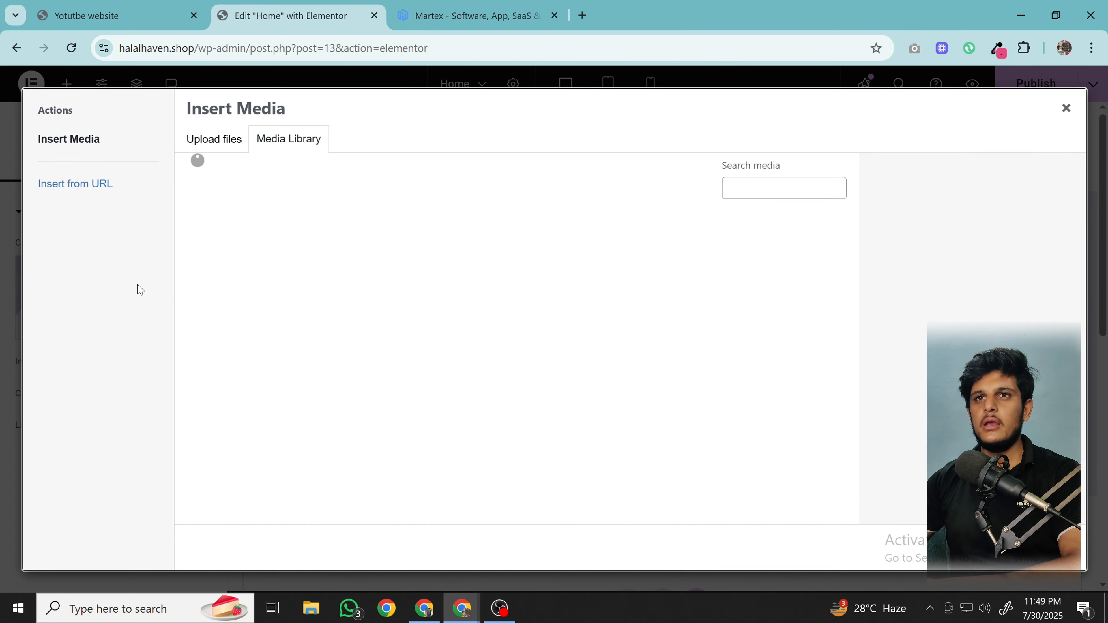
{"action": "left_click", "coordinate": [262, 265]}
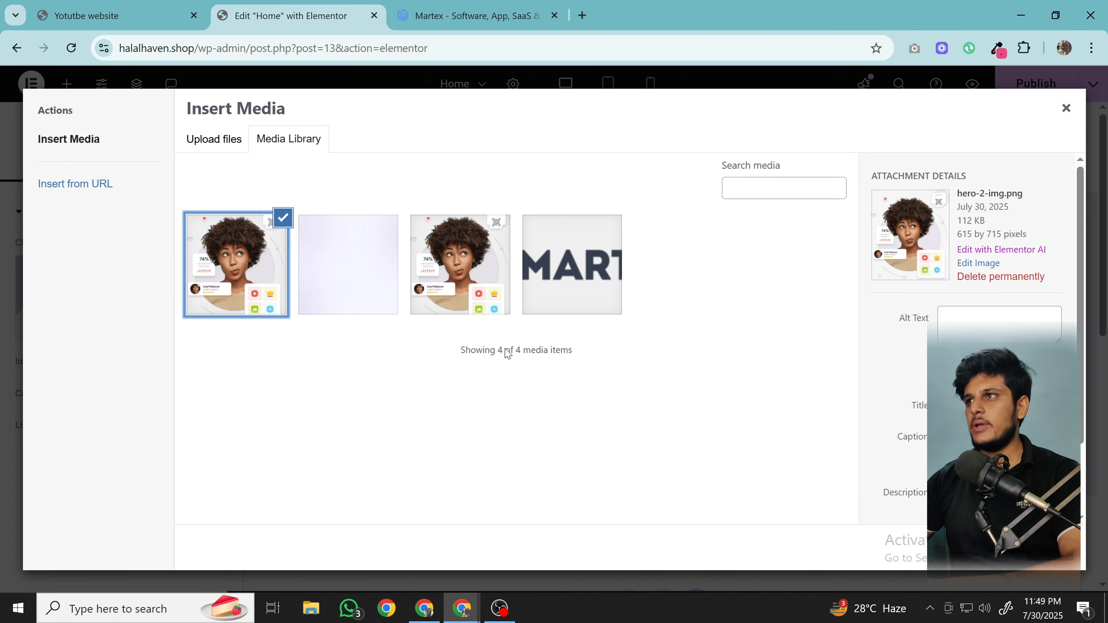
{"action": "left_click", "coordinate": [1050, 548]}
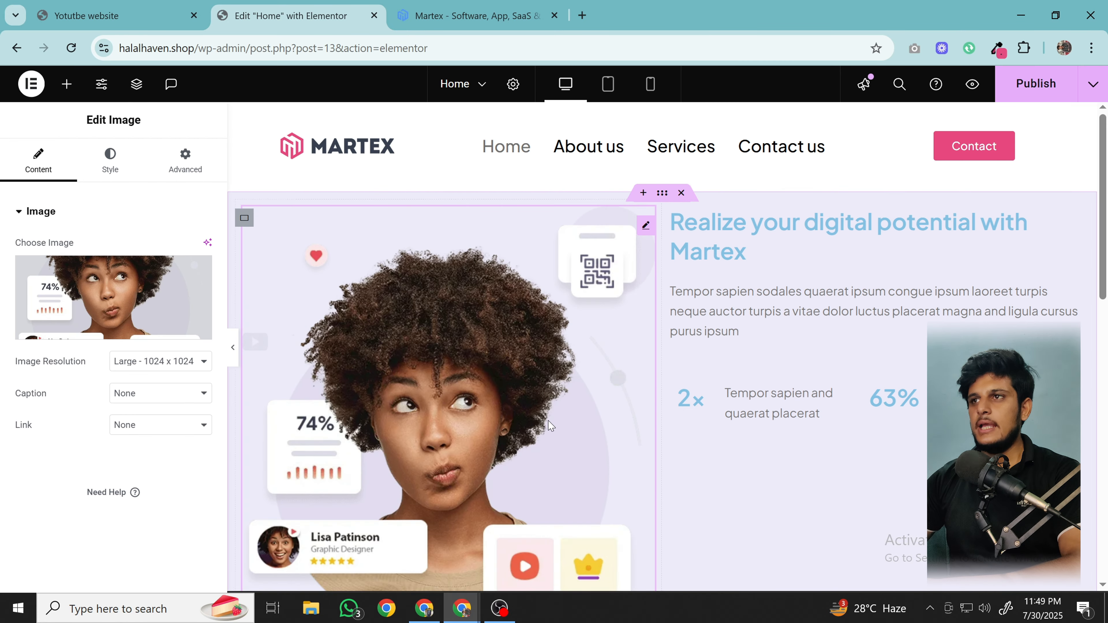
{"action": "scroll", "coordinate": [556, 405], "scroll_direction": "down", "scroll_amount": 2}
{"action": "scroll", "coordinate": [558, 409], "scroll_direction": "up", "scroll_amount": 2}
{"action": "scroll", "coordinate": [558, 409], "scroll_direction": "down", "scroll_amount": 3}
{"action": "scroll", "coordinate": [558, 409], "scroll_direction": "up", "scroll_amount": 3}
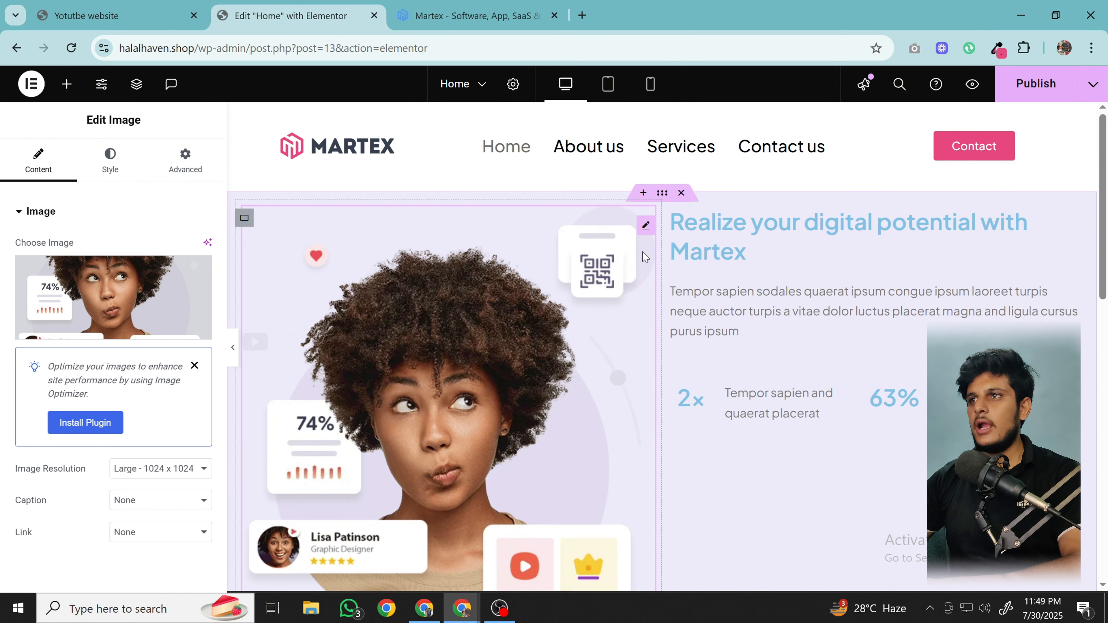
- Set the main hero heading's text color to a dark navy global theme color
{"action": "left_click", "coordinate": [728, 255]}
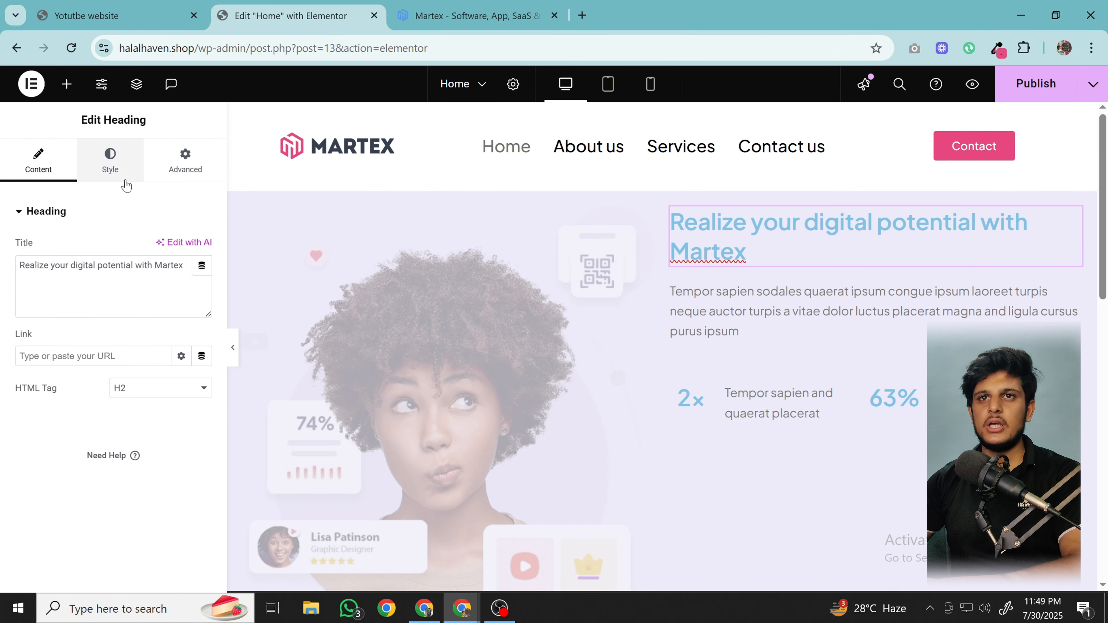
{"action": "left_click", "coordinate": [109, 162]}
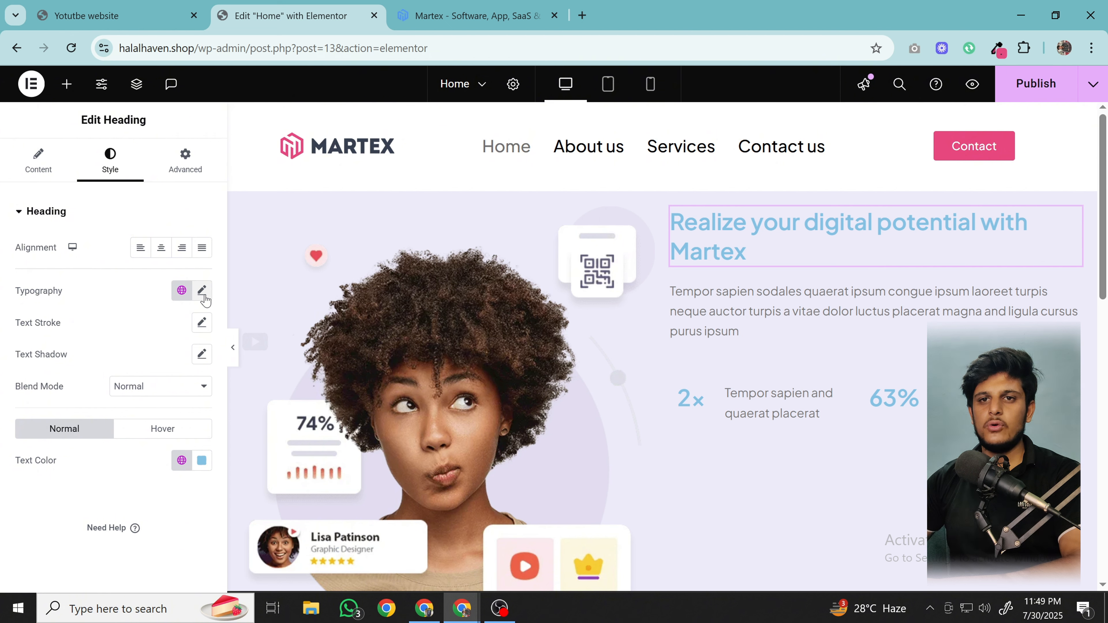
{"action": "left_click", "coordinate": [182, 459]}
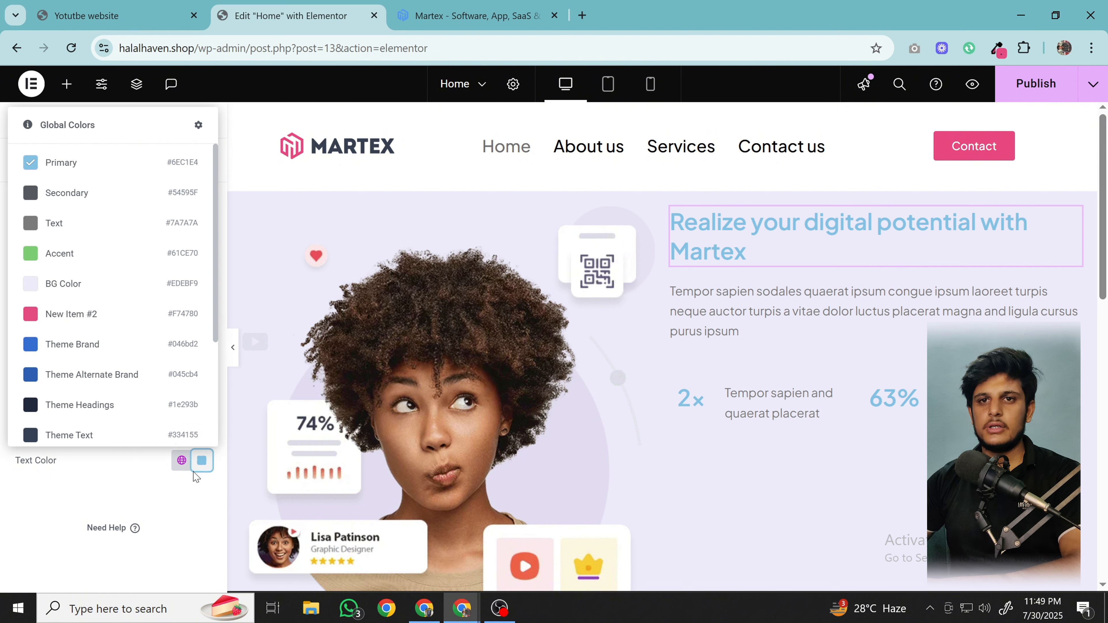
{"action": "left_click", "coordinate": [159, 462]}
{"action": "left_click", "coordinate": [183, 458]}
{"action": "left_click", "coordinate": [120, 431]}
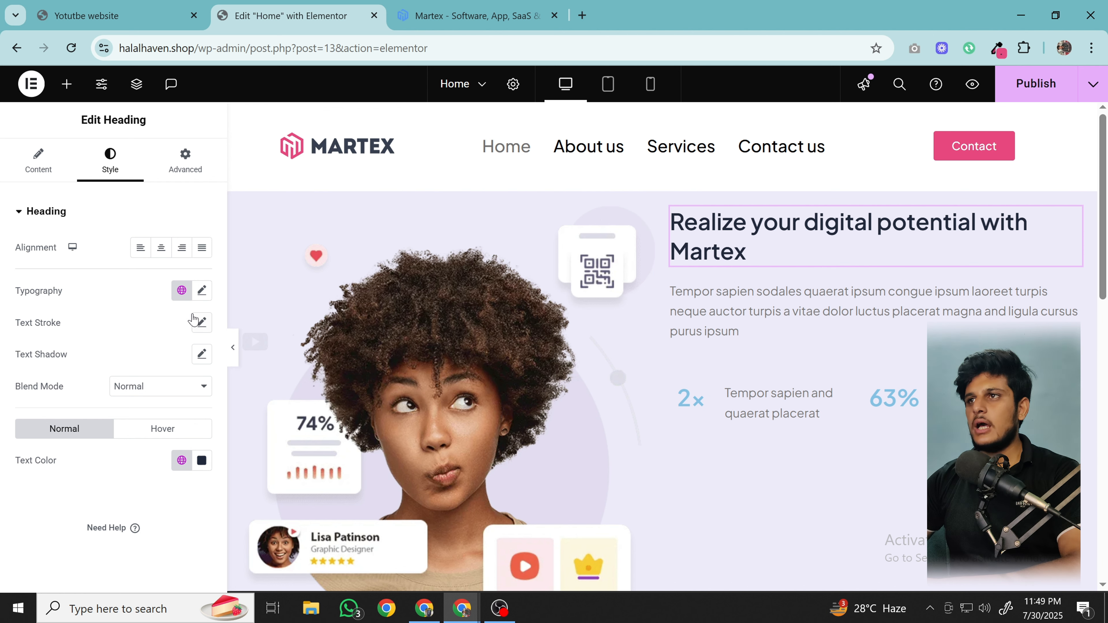
{"action": "left_click", "coordinate": [181, 290]}
{"action": "left_click", "coordinate": [142, 297]}
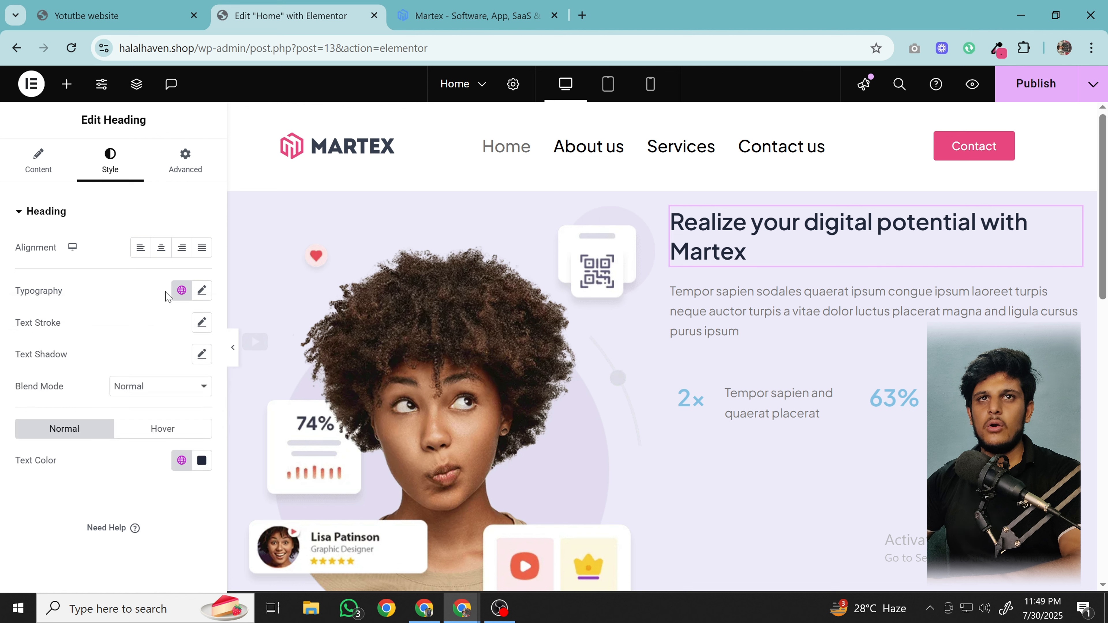
{"action": "left_click", "coordinate": [201, 290]}
- Set the main hero heading's HTML tag to H1
{"action": "left_click", "coordinate": [39, 161]}
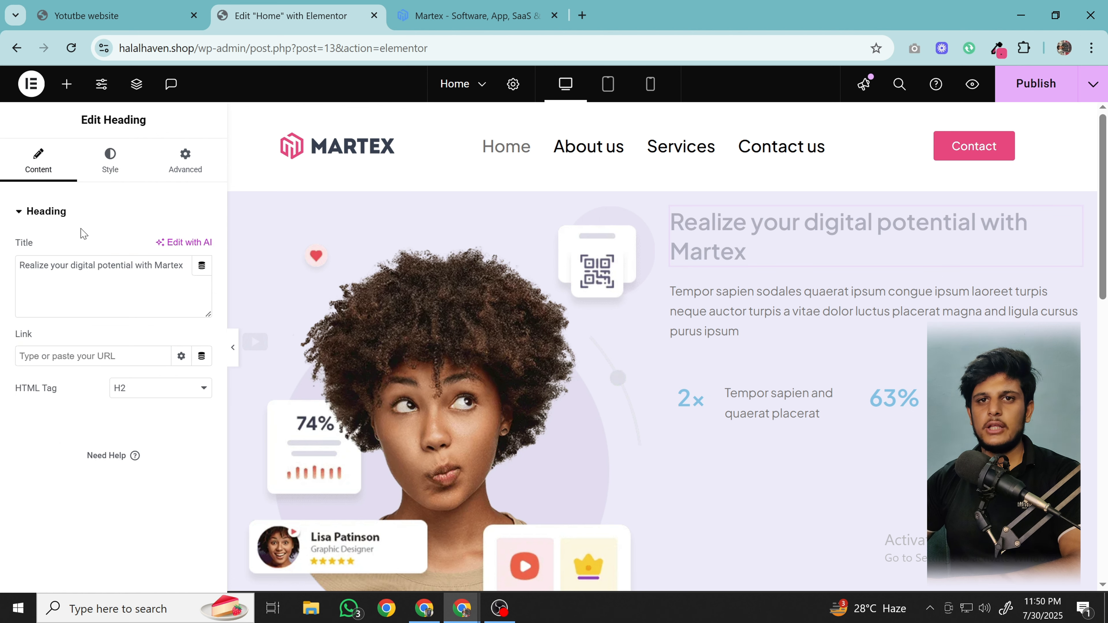
{"action": "left_click", "coordinate": [158, 394]}
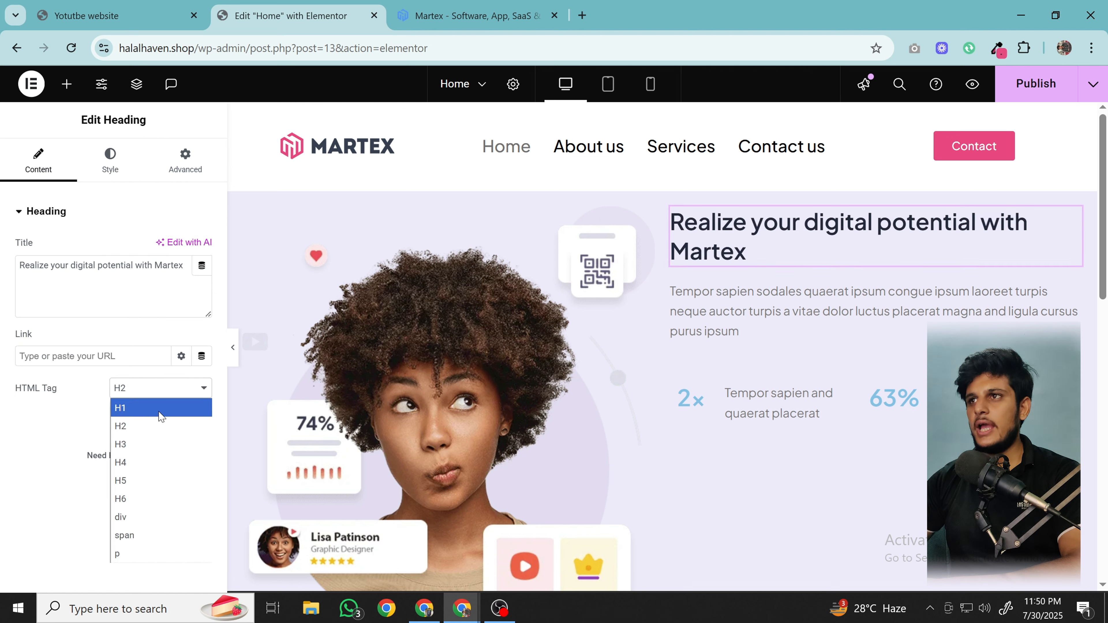
{"action": "left_click", "coordinate": [159, 408]}
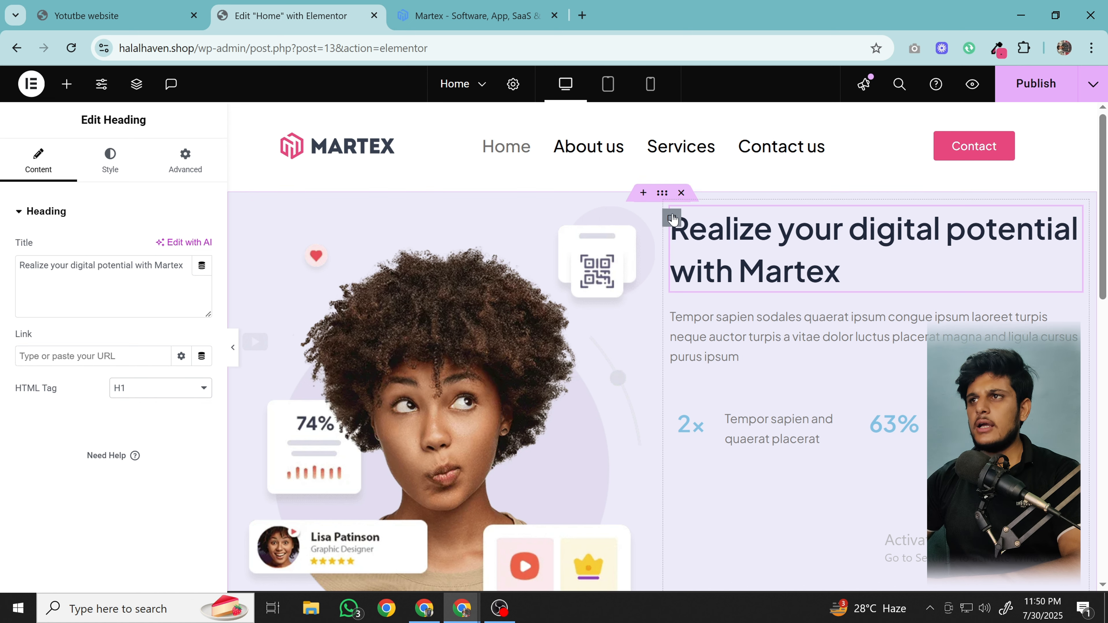
- Set the main hero heading's font size to 40 px and its weight to 700 (Bold)
{"action": "left_click", "coordinate": [671, 220]}
{"action": "left_click", "coordinate": [773, 274]}
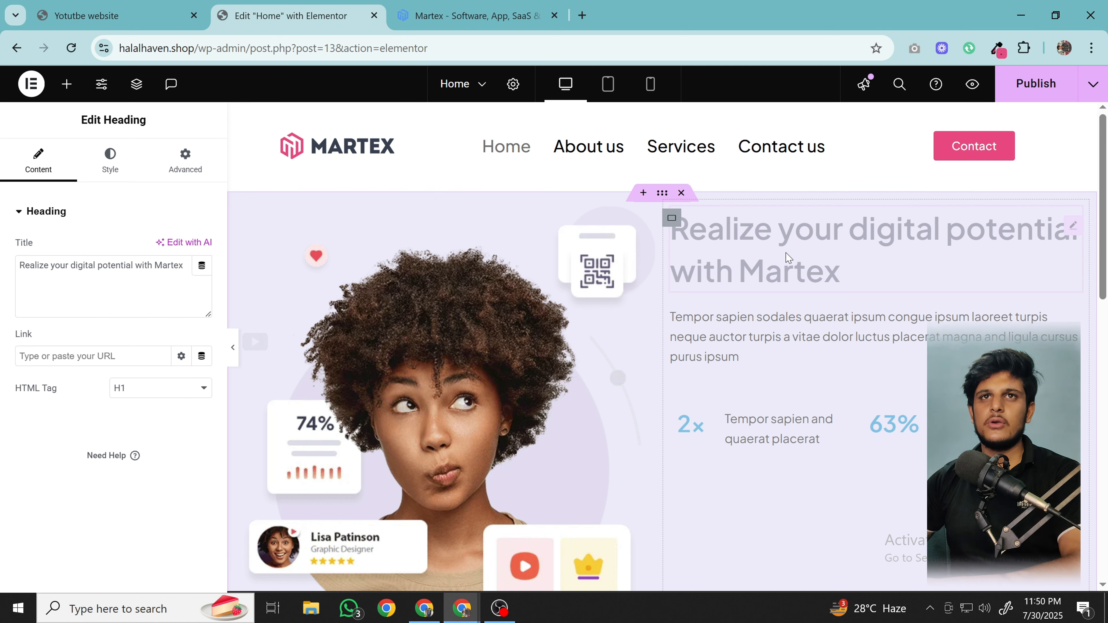
{"action": "left_click", "coordinate": [124, 170]}
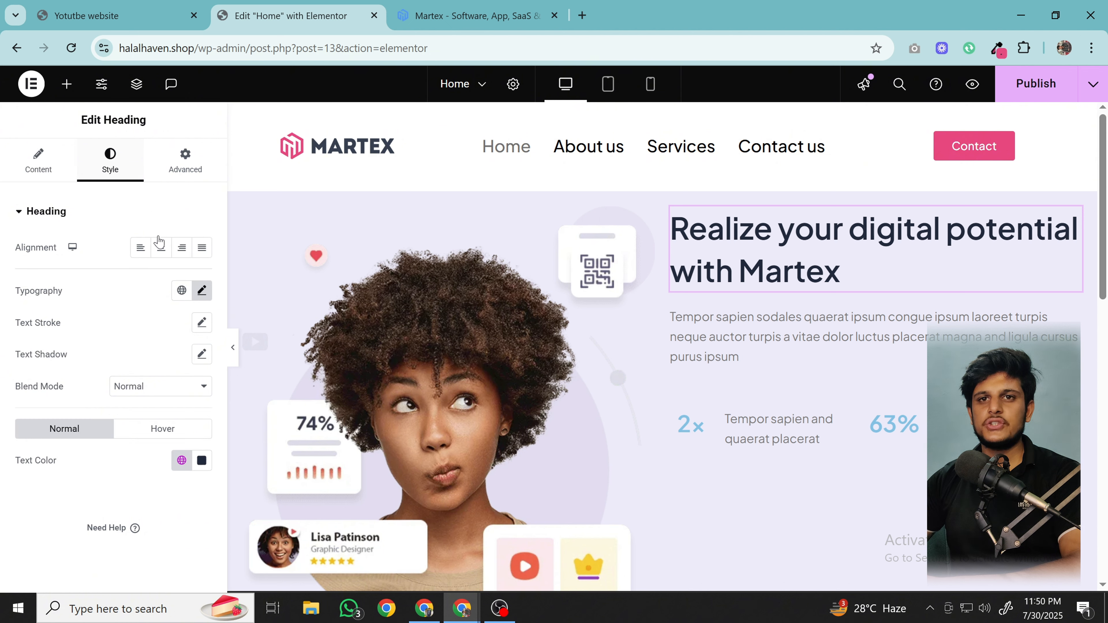
{"action": "left_click", "coordinate": [200, 292]}
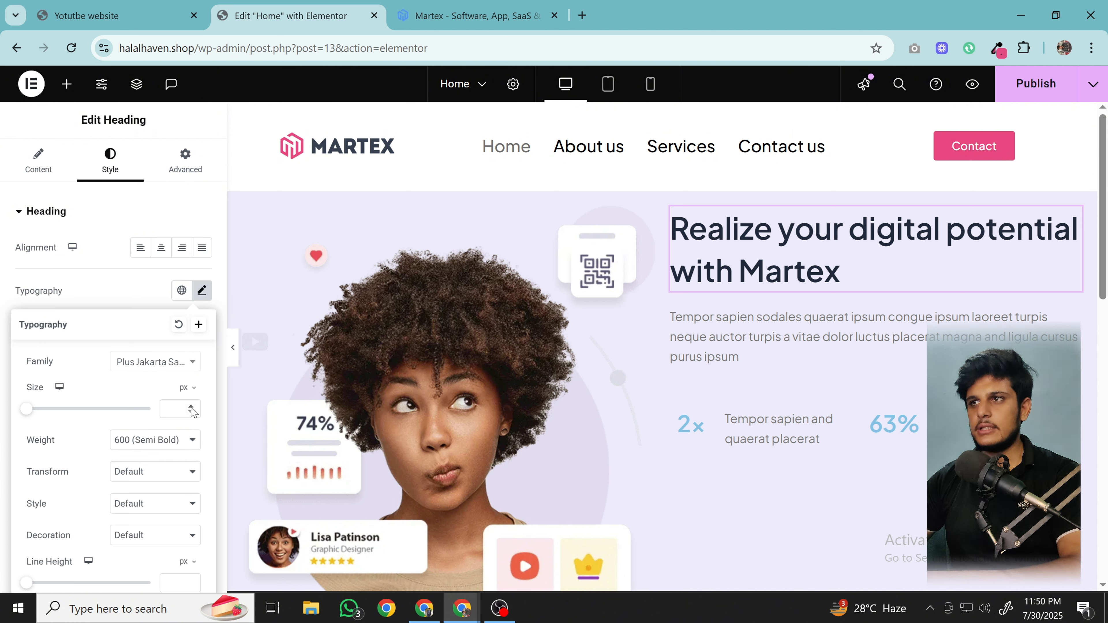
{"action": "left_click", "coordinate": [176, 406]}
{"action": "type", "text": "5"}
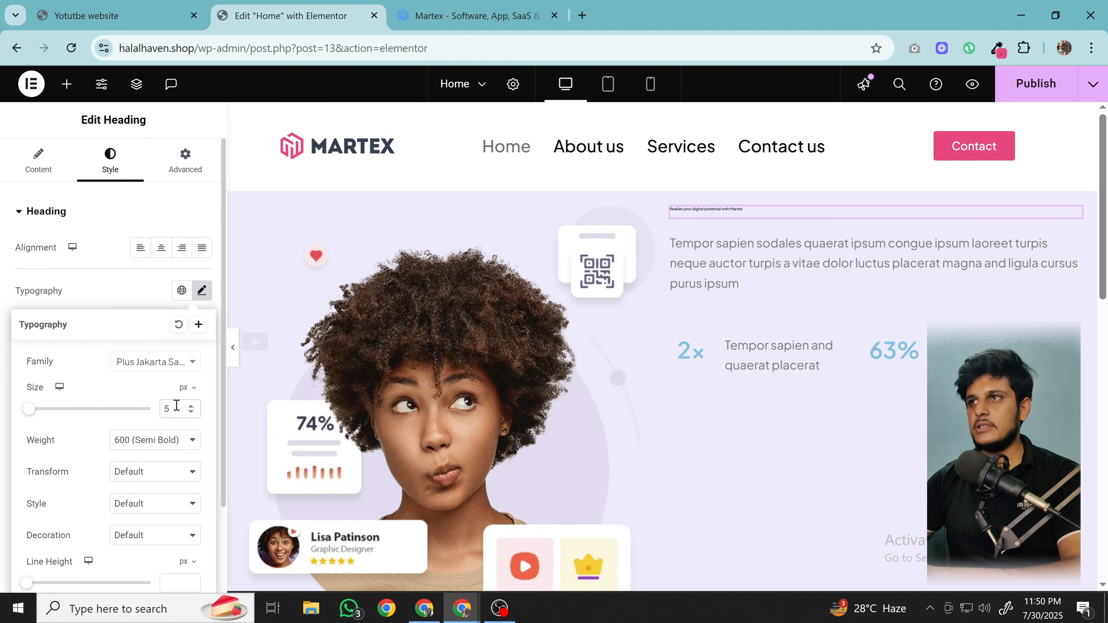
{"action": "type", "text": "0"}
{"action": "key", "text": "BackSpace"}
{"action": "key", "text": "BackSpace"}
{"action": "type", "text": "40"}
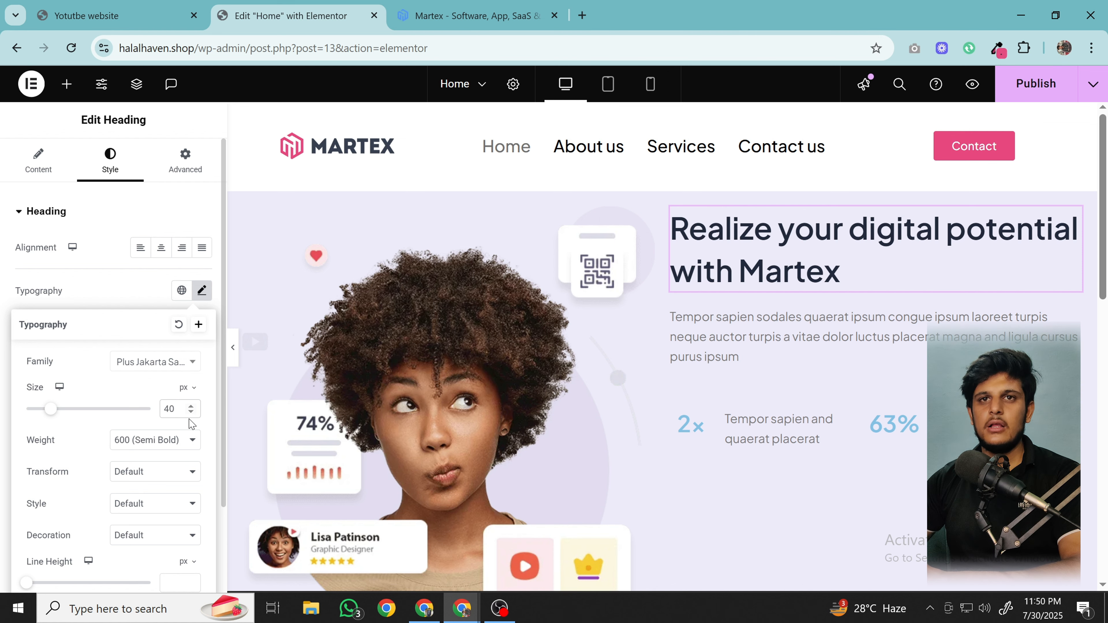
{"action": "left_click", "coordinate": [167, 441]}
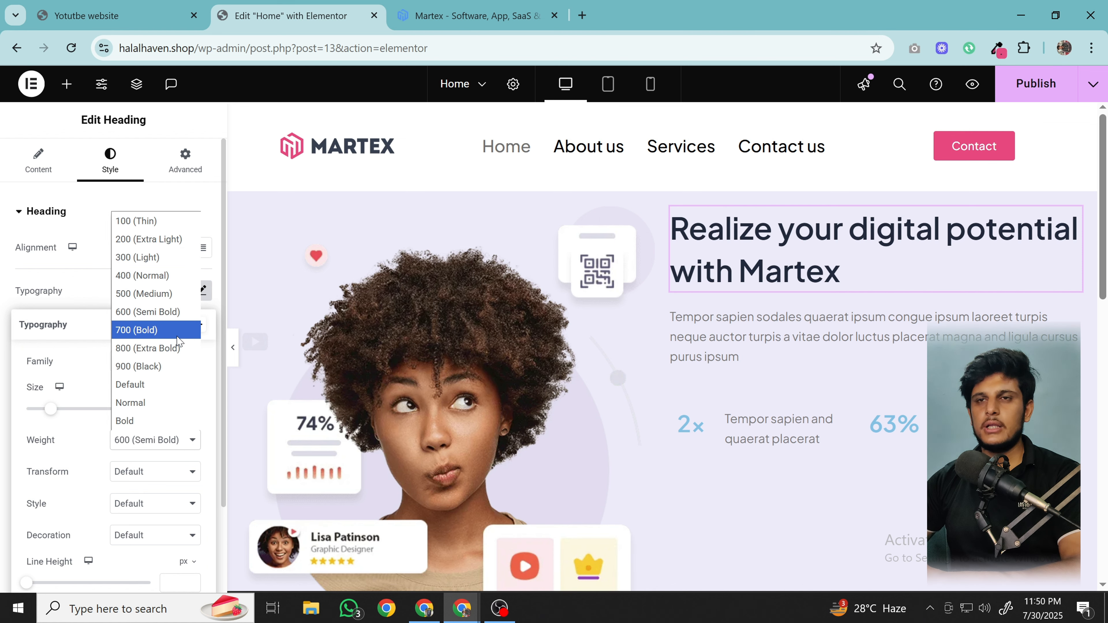
{"action": "left_click", "coordinate": [156, 331]}
{"action": "left_click", "coordinate": [117, 289]}
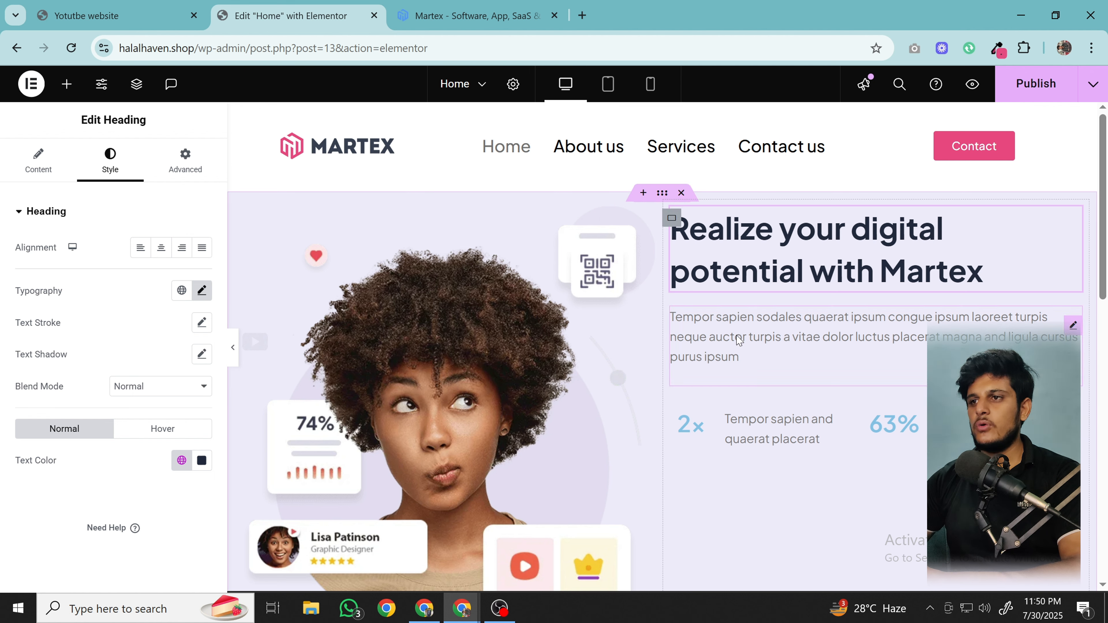
- Give the "2x" heading the Theme Headings global text color and a font weight of 700 (Bold)
{"action": "left_click", "coordinate": [727, 427]}
{"action": "left_click", "coordinate": [696, 426]}
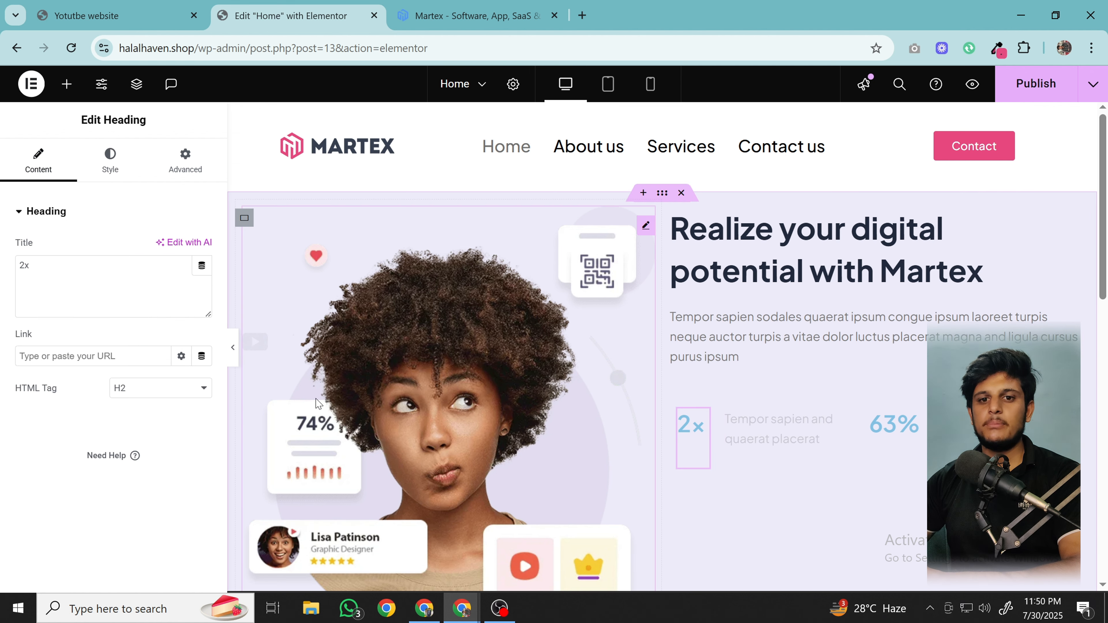
{"action": "left_click", "coordinate": [114, 178]}
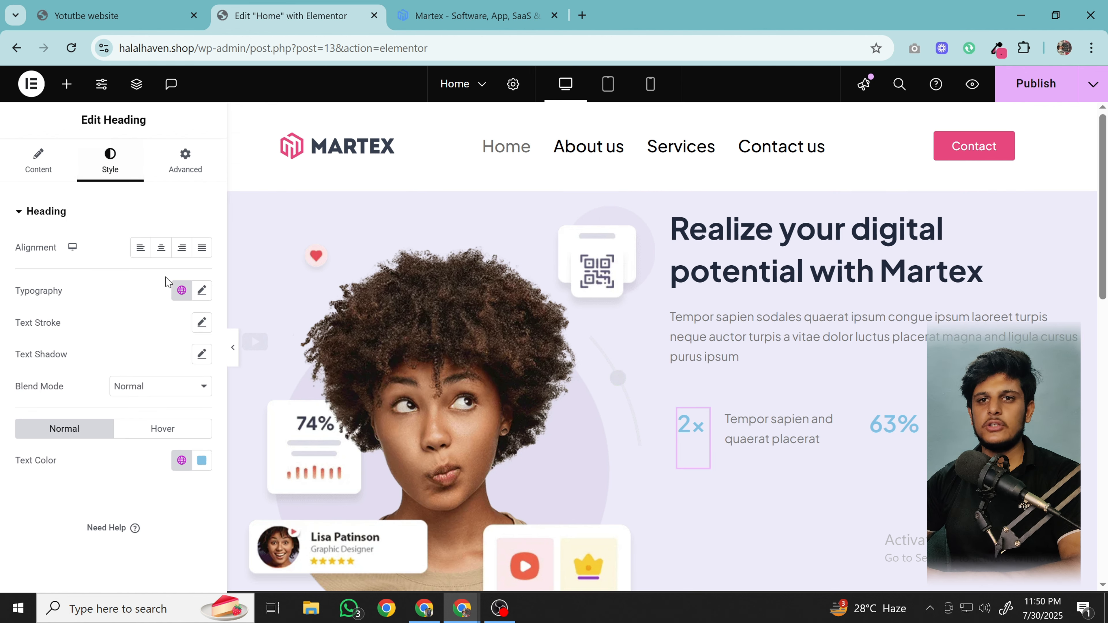
{"action": "left_click", "coordinate": [181, 460]}
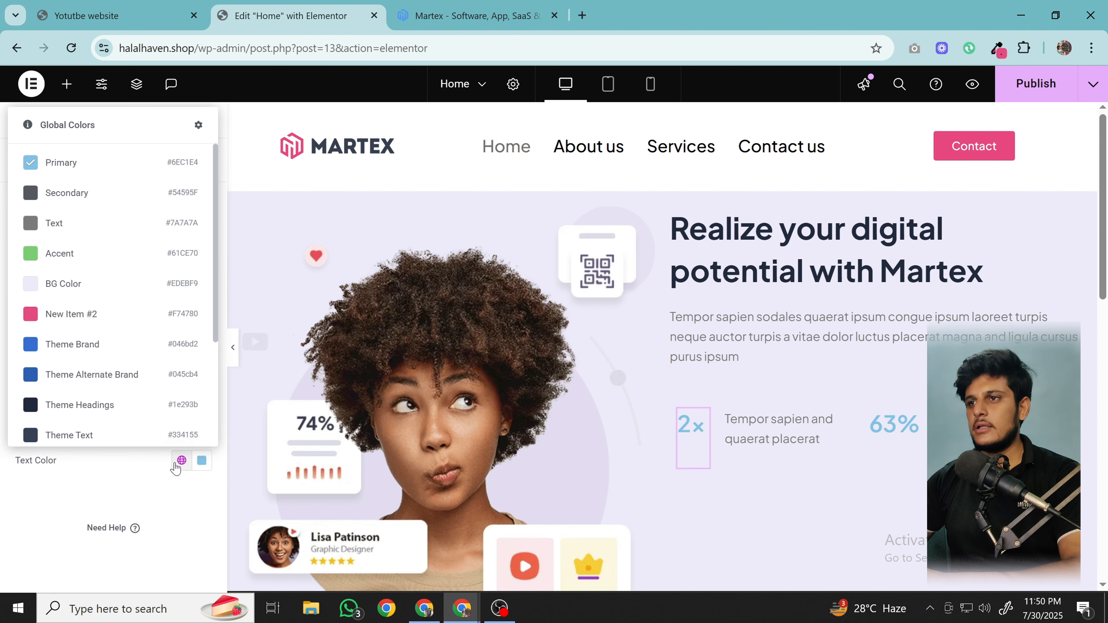
{"action": "left_click", "coordinate": [131, 417]}
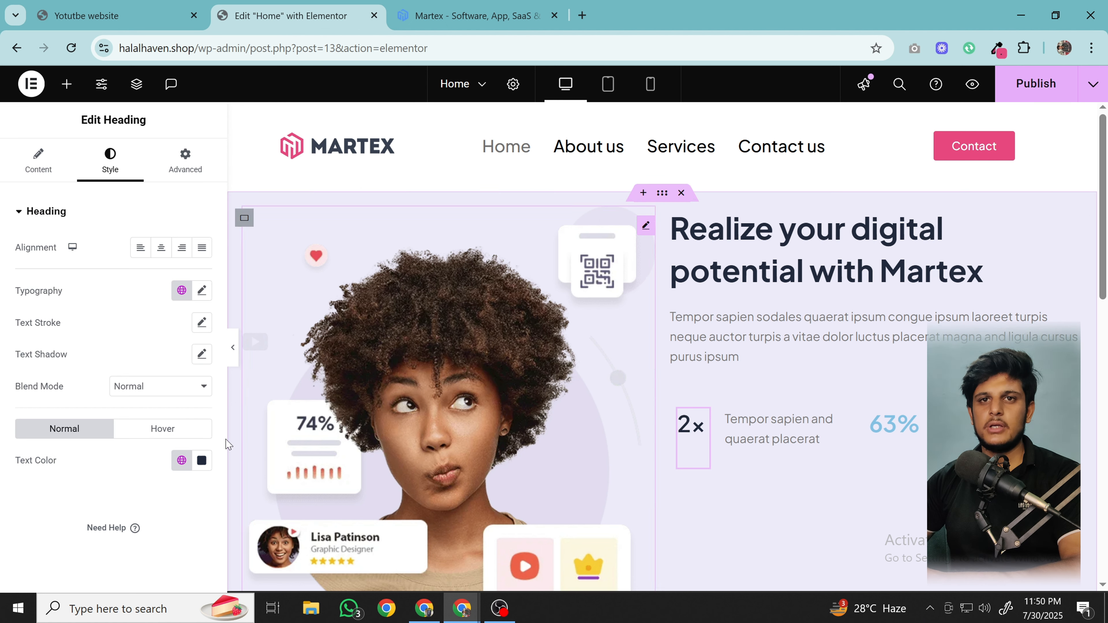
{"action": "left_click", "coordinate": [201, 289]}
{"action": "left_click", "coordinate": [169, 439]}
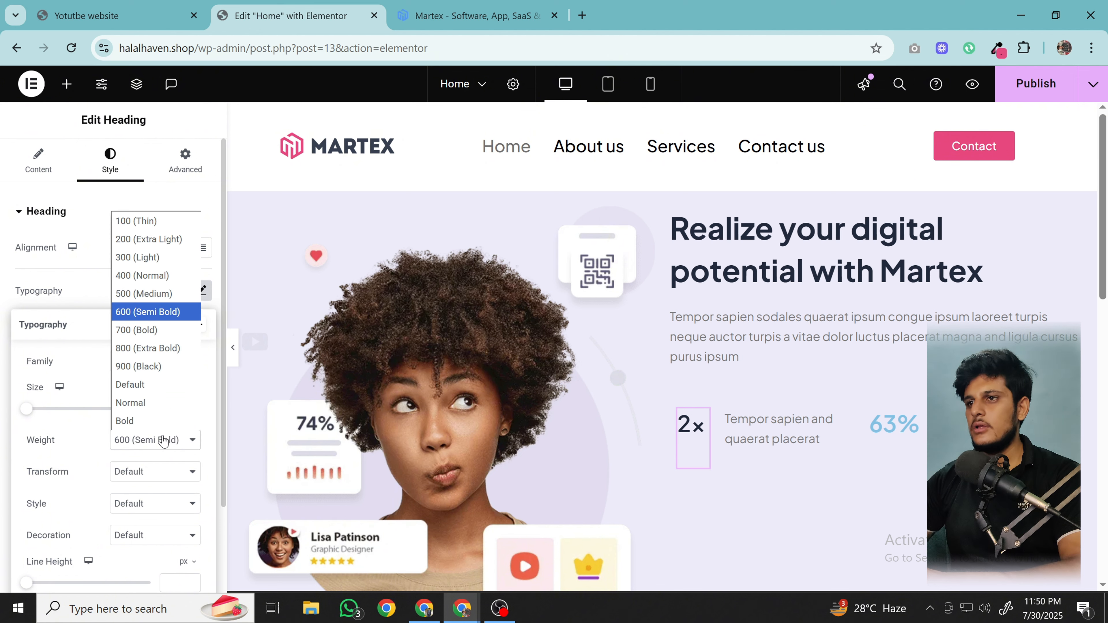
{"action": "left_click", "coordinate": [147, 331]}
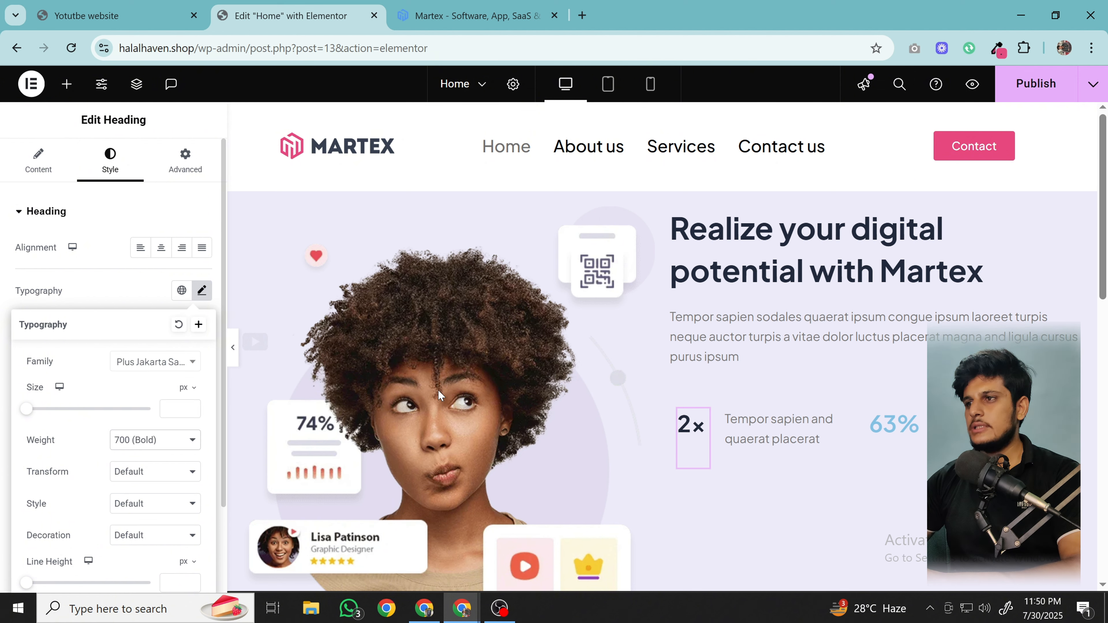
- Copy the "2x" heading and paste its style onto the "63%" heading
{"action": "left_click", "coordinate": [884, 429]}
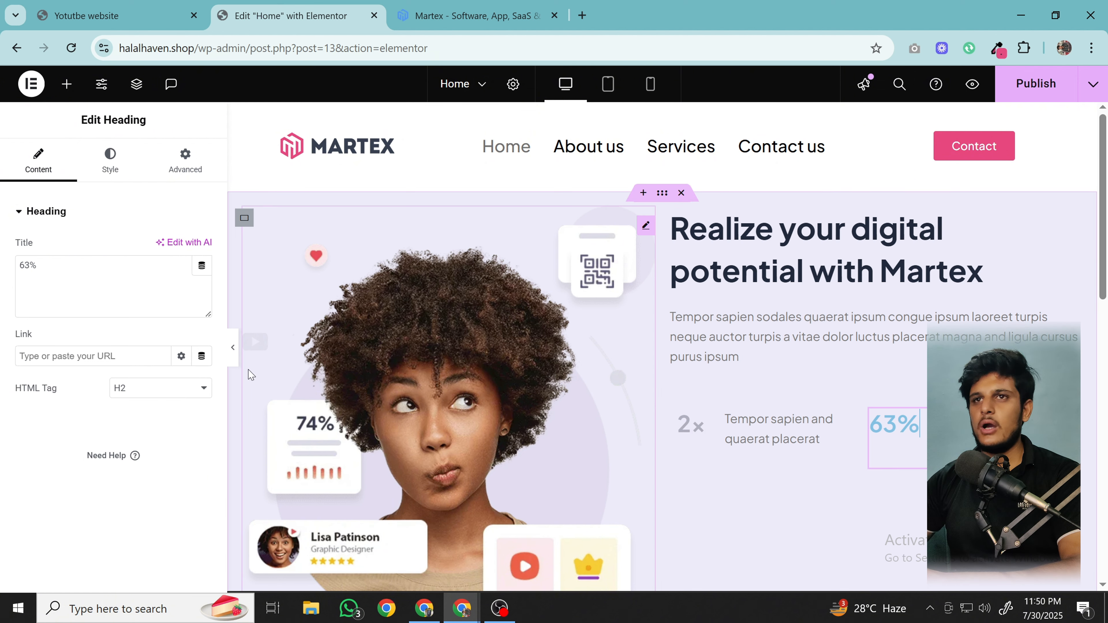
{"action": "left_click", "coordinate": [116, 217]}
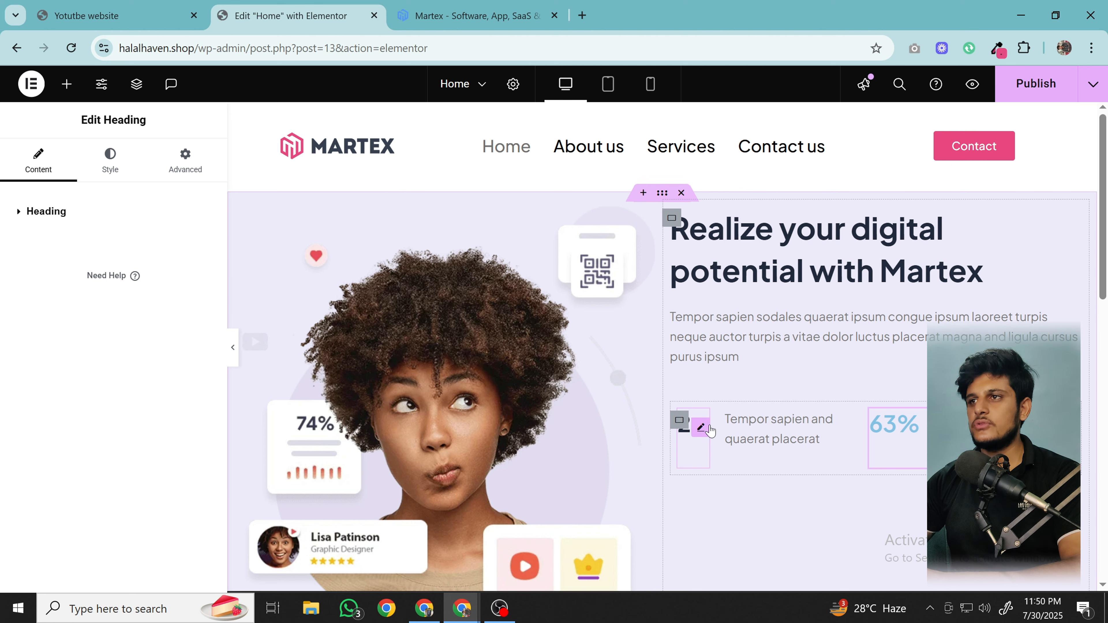
{"action": "right_click", "coordinate": [700, 433]}
{"action": "left_click", "coordinate": [726, 315]}
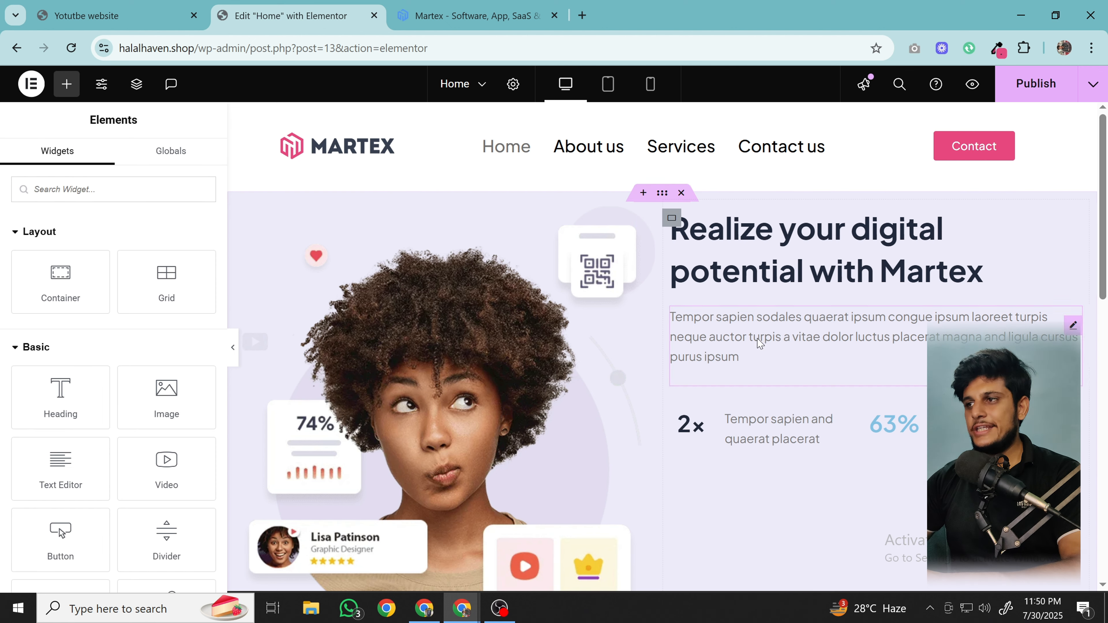
{"action": "right_click", "coordinate": [918, 437]}
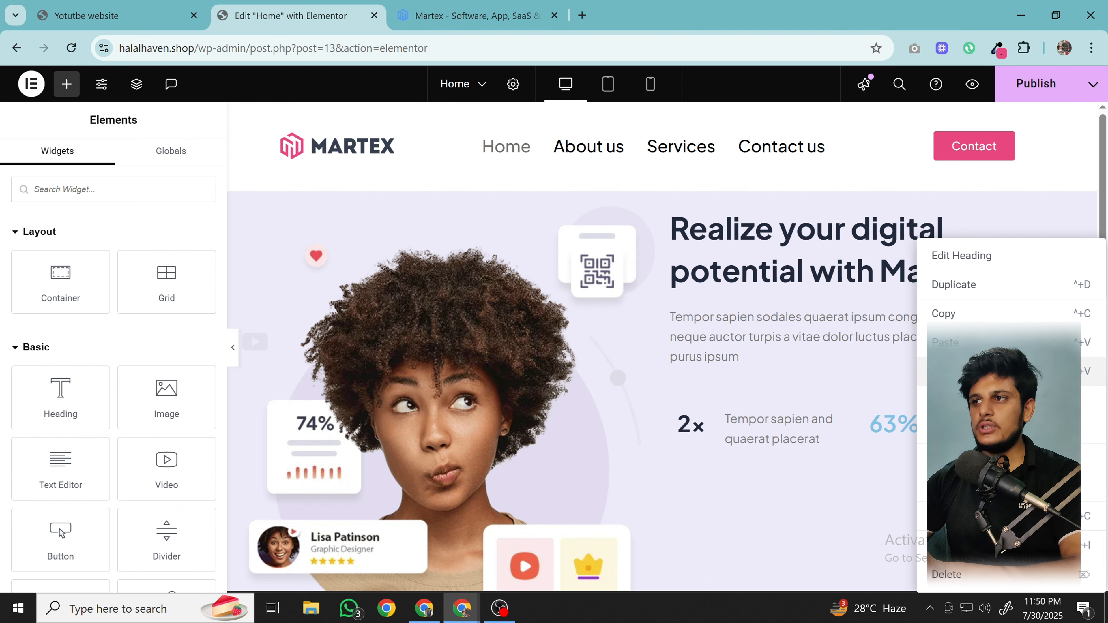
{"action": "left_click", "coordinate": [962, 371]}
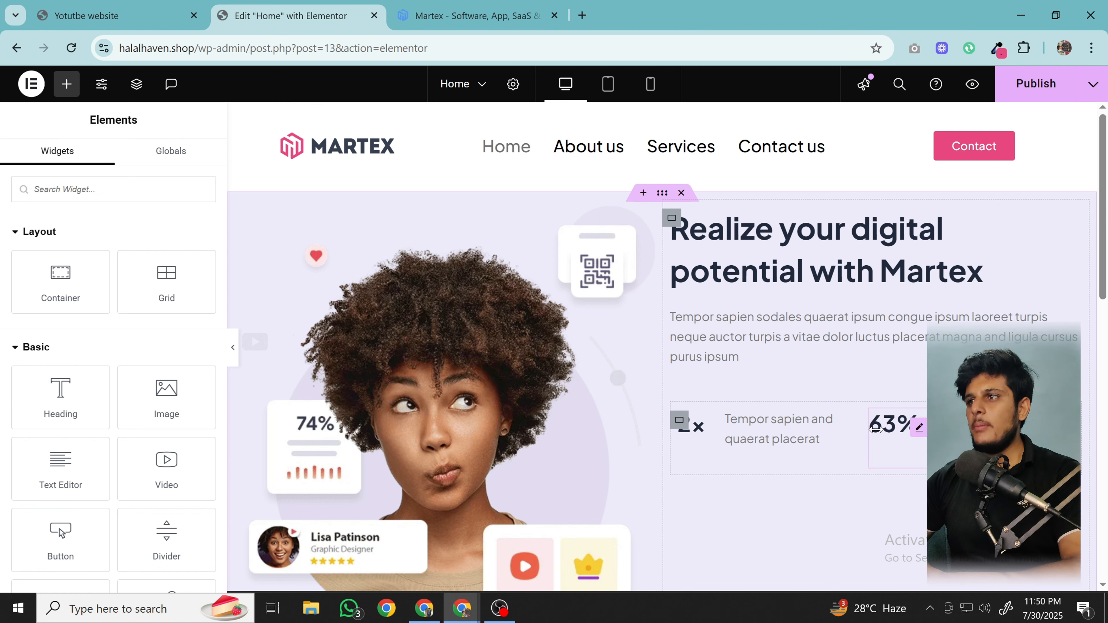
{"action": "scroll", "coordinate": [754, 407], "scroll_direction": "down", "scroll_amount": 3}
{"action": "scroll", "coordinate": [754, 407], "scroll_direction": "up", "scroll_amount": 3}
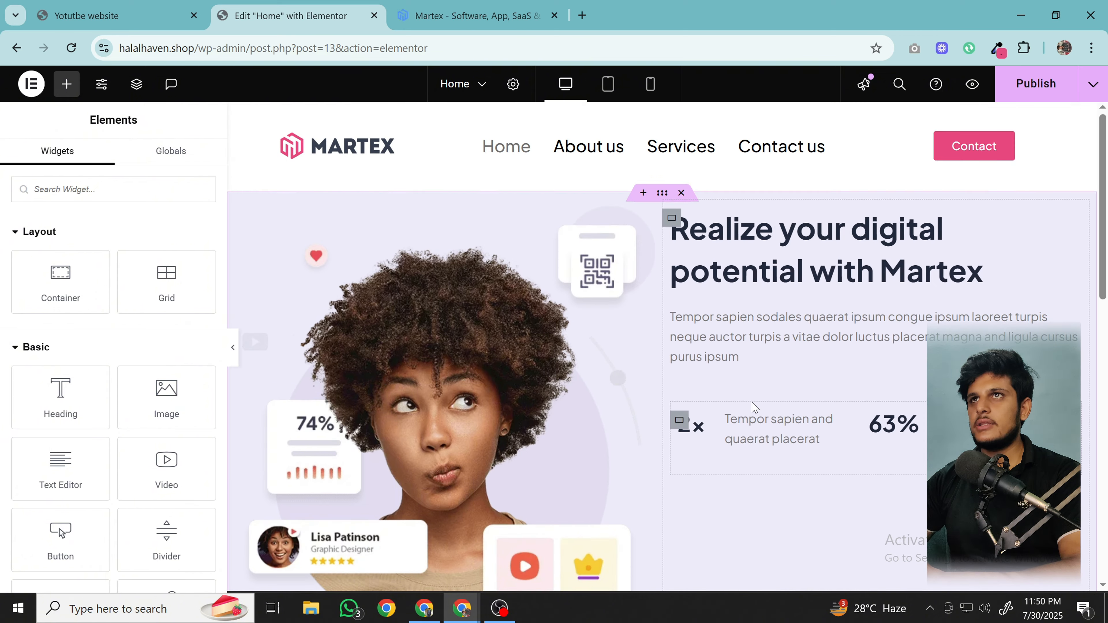
- Check the demo's hero text, and set the hero paragraph's font size to 20 px and weight to 600 (Semi Bold)
{"action": "left_click", "coordinate": [504, 6]}
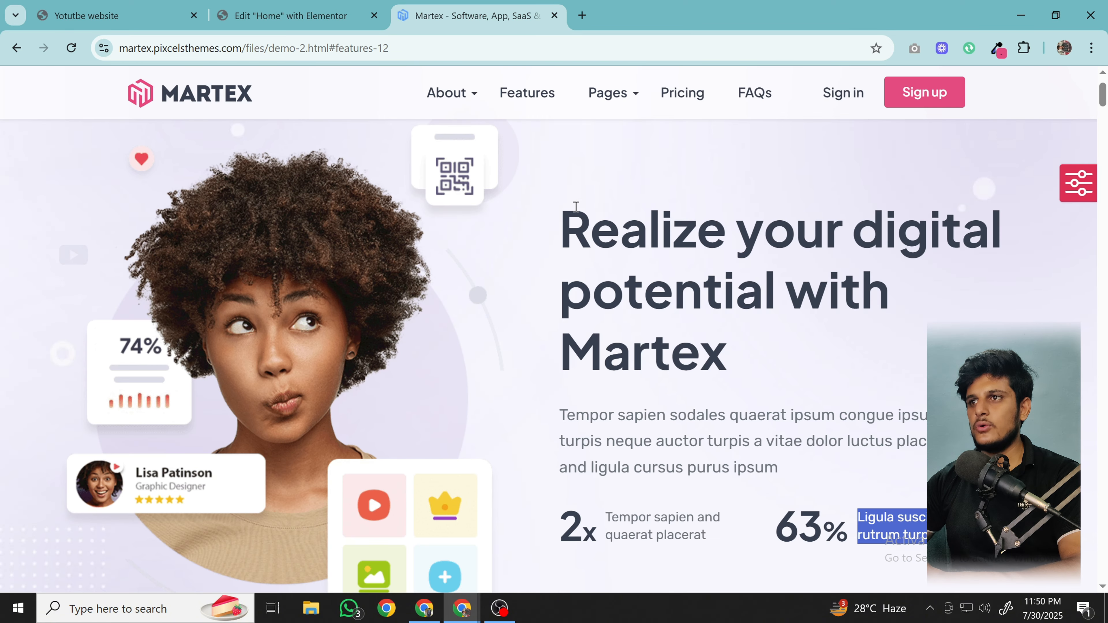
{"action": "left_click", "coordinate": [261, 9]}
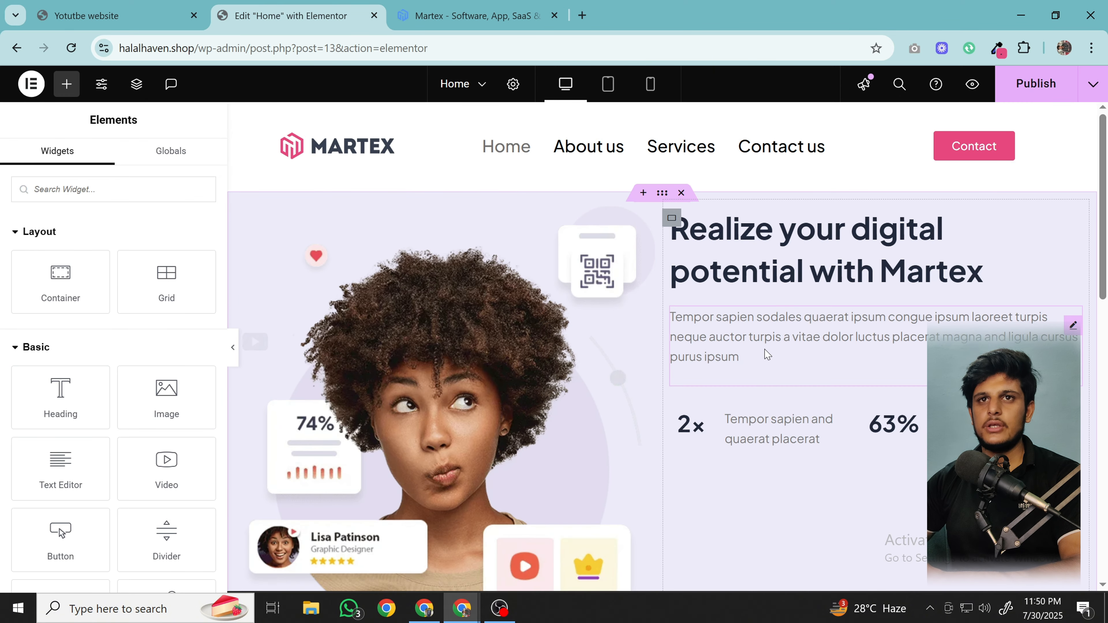
{"action": "left_click", "coordinate": [767, 355]}
{"action": "left_click", "coordinate": [109, 158]}
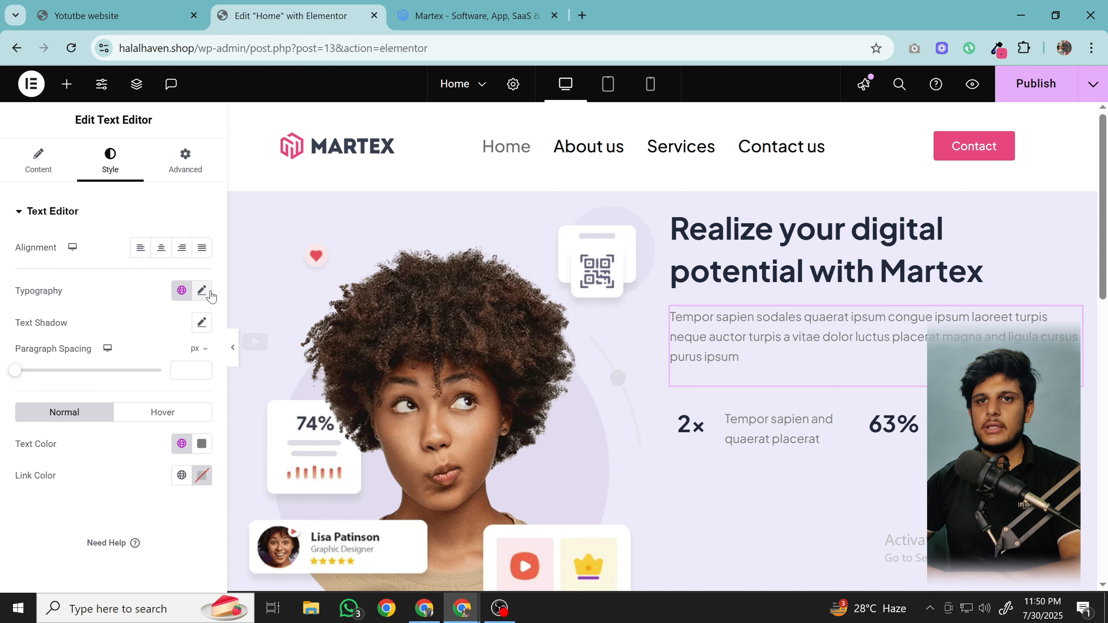
{"action": "left_click", "coordinate": [201, 291]}
{"action": "left_click", "coordinate": [193, 407]}
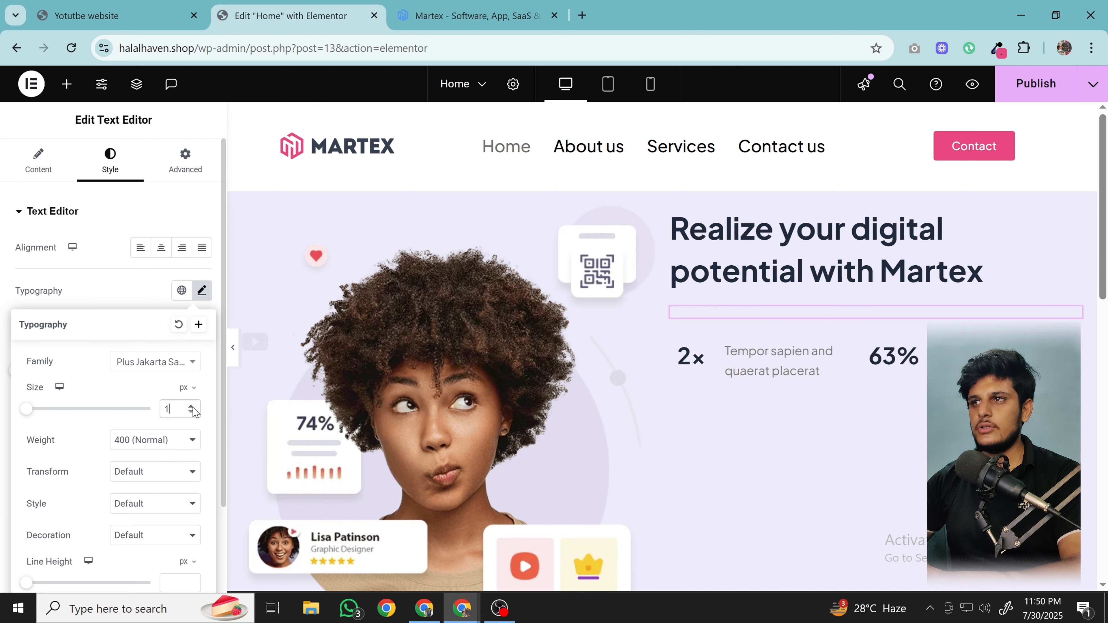
{"action": "left_click", "coordinate": [192, 407]}
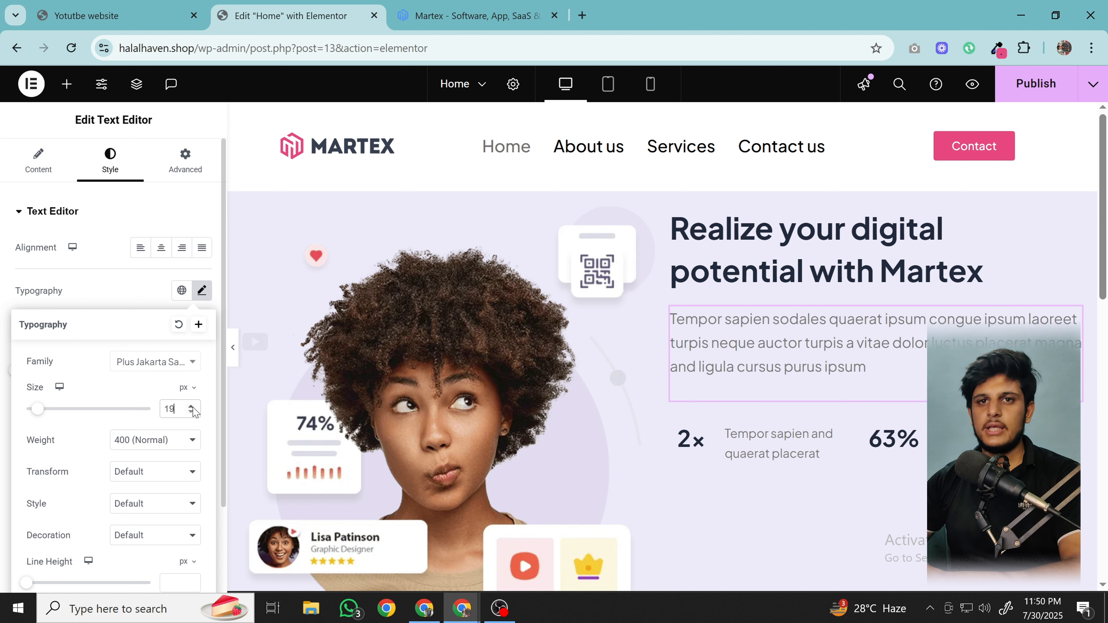
{"action": "left_click", "coordinate": [192, 407]}
{"action": "left_click", "coordinate": [173, 441]}
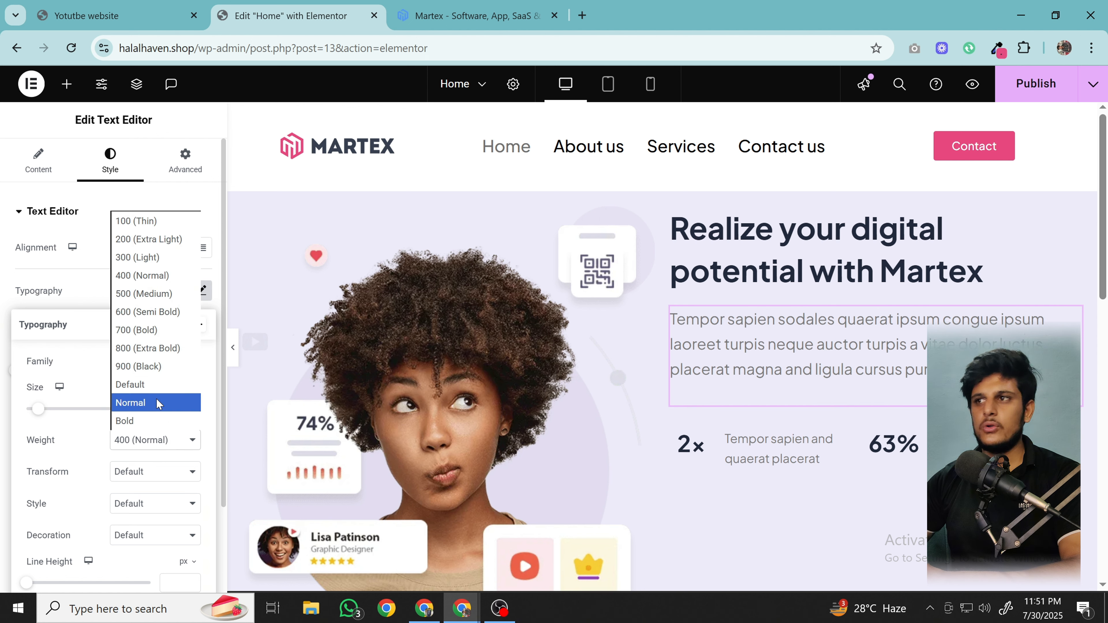
{"action": "left_click", "coordinate": [162, 322]}
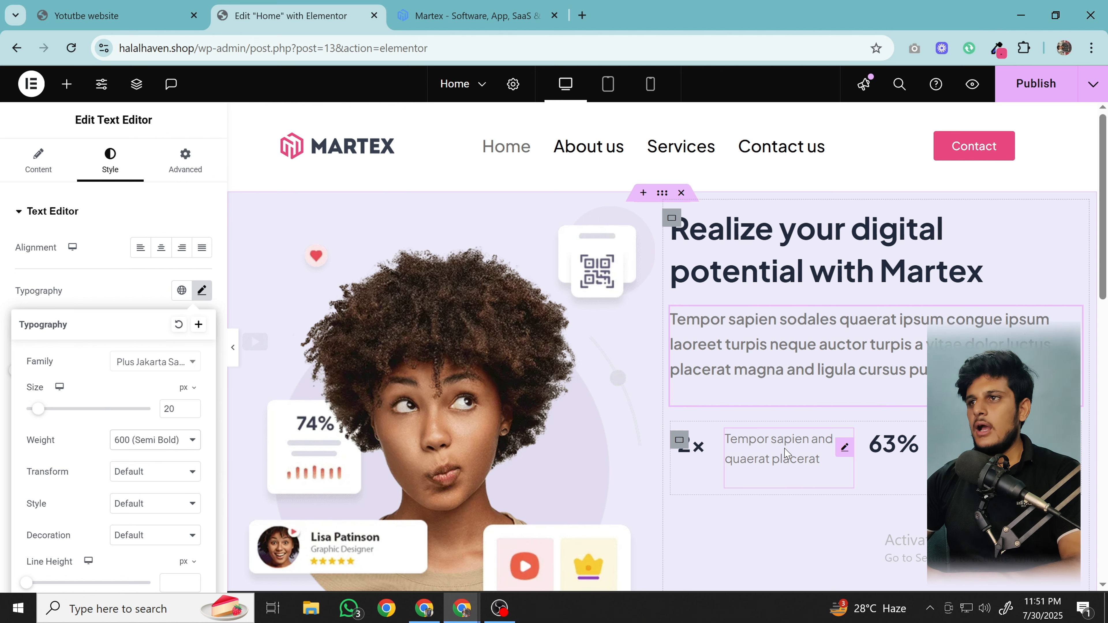
{"action": "scroll", "coordinate": [790, 452], "scroll_direction": "down", "scroll_amount": 1}
{"action": "scroll", "coordinate": [790, 453], "scroll_direction": "up", "scroll_amount": 1}
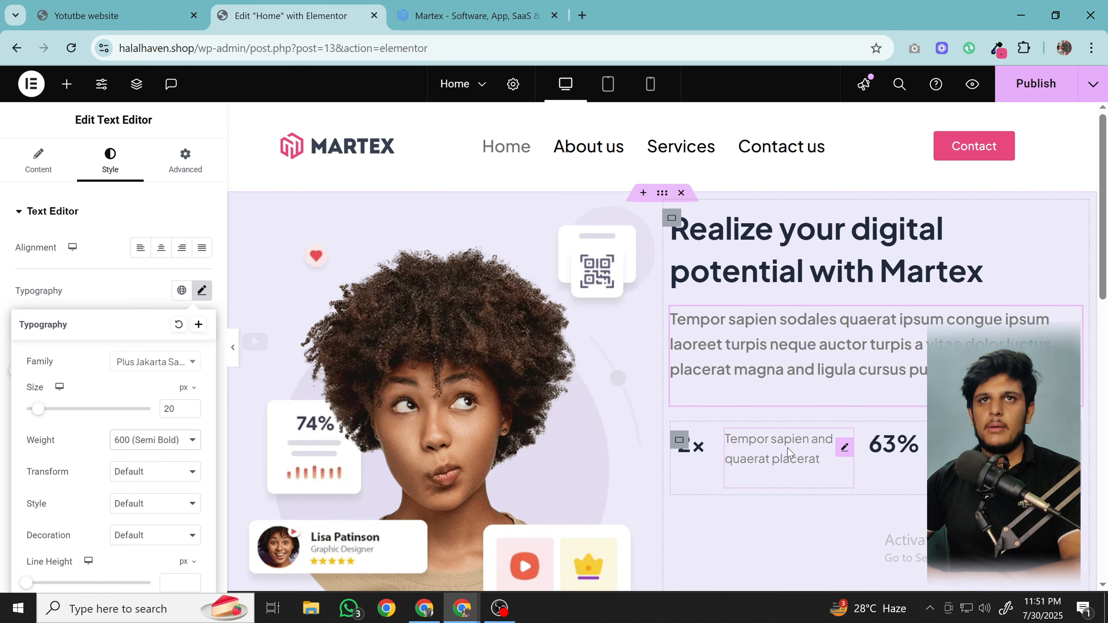
- Set the hero paragraph's text color to the Theme Text global color and compare it with the Martex demo
{"action": "left_click", "coordinate": [155, 297]}
{"action": "left_click", "coordinate": [181, 444]}
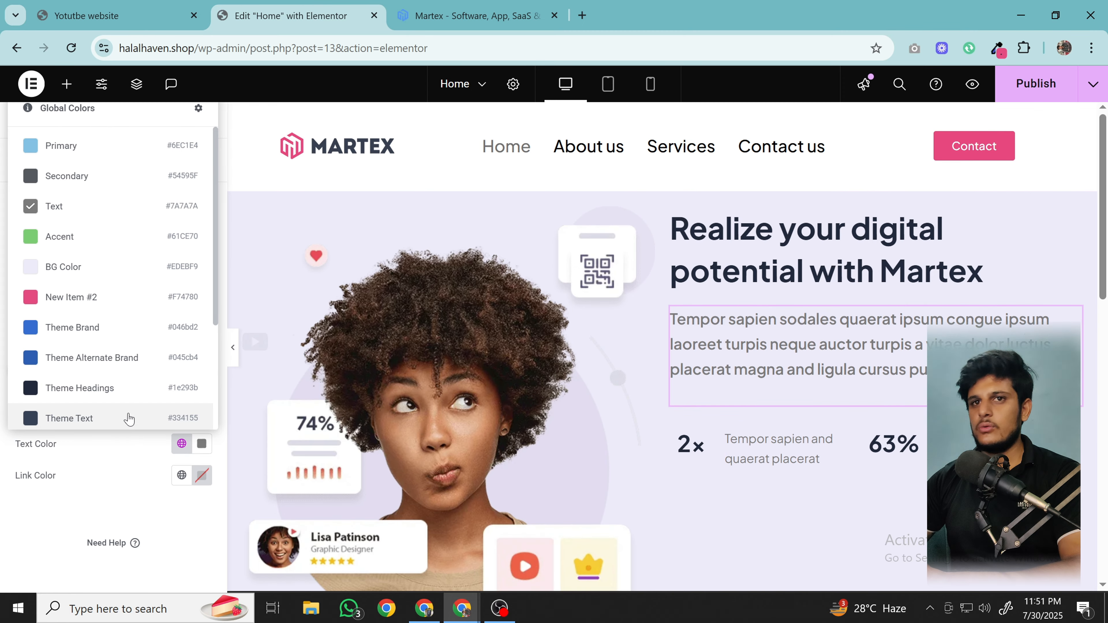
{"action": "left_click", "coordinate": [128, 402]}
{"action": "left_click", "coordinate": [181, 443]}
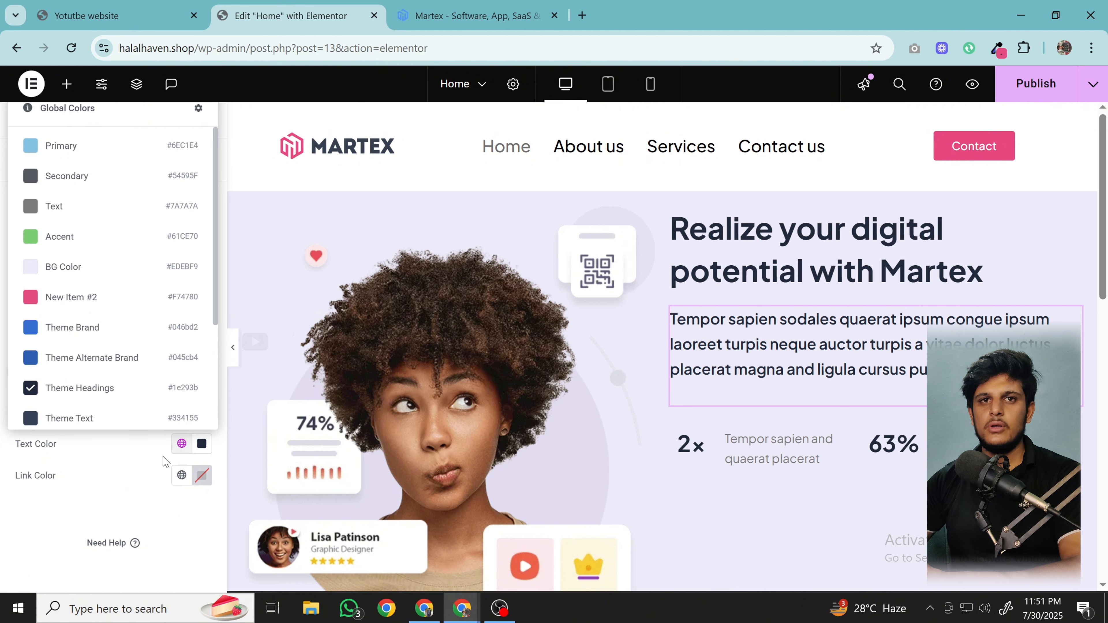
{"action": "scroll", "coordinate": [110, 411], "scroll_direction": "down", "scroll_amount": 4}
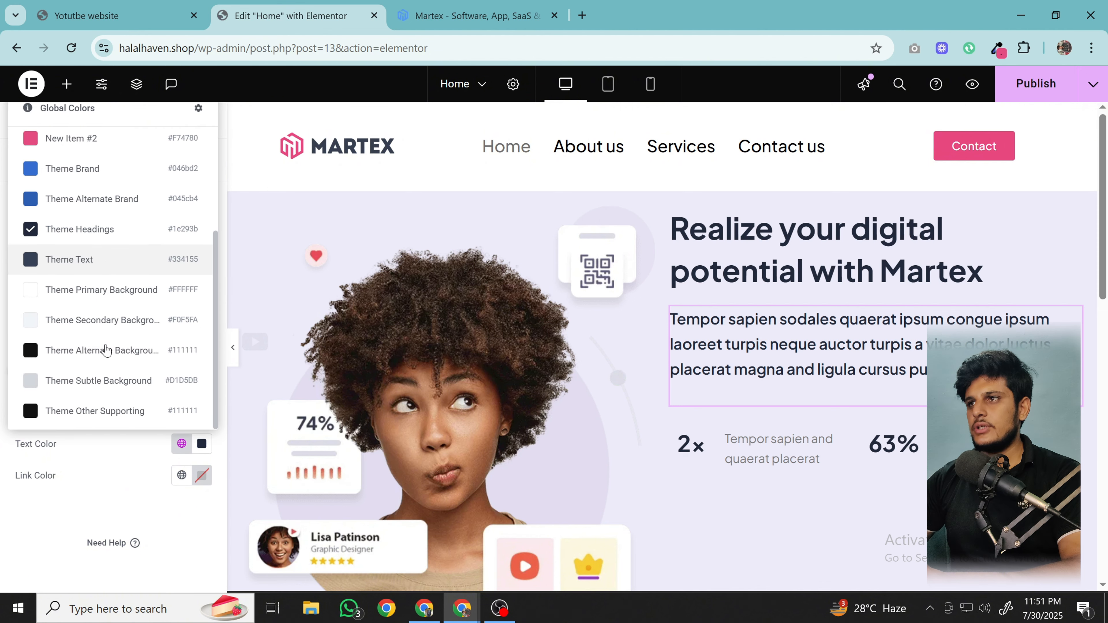
{"action": "left_click", "coordinate": [93, 258]}
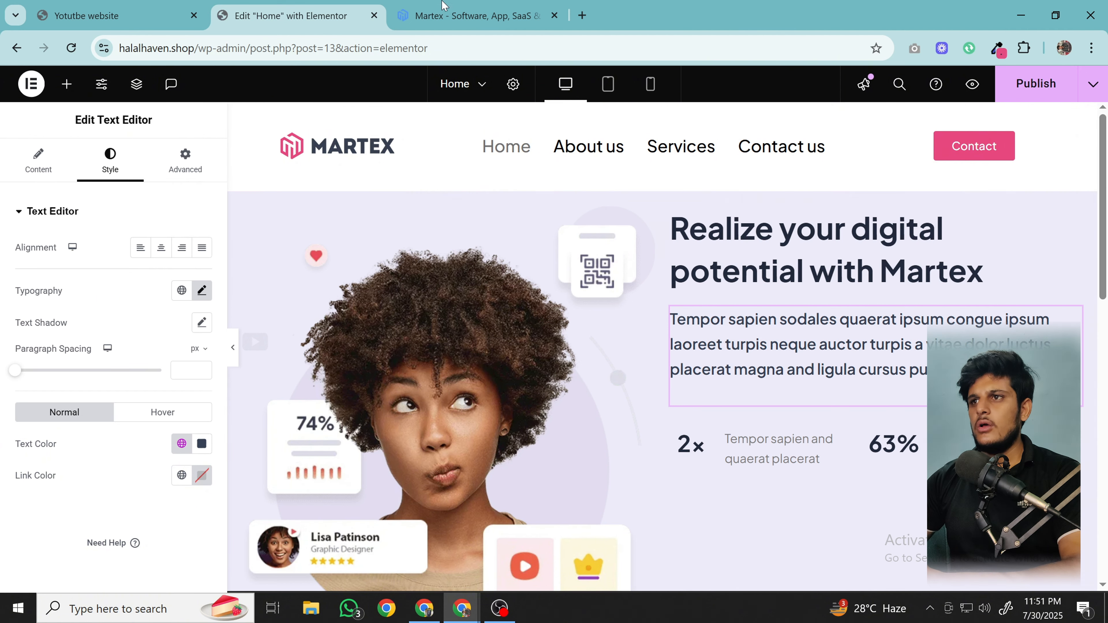
{"action": "left_click", "coordinate": [417, 5]}
{"action": "left_click", "coordinate": [288, 15]}
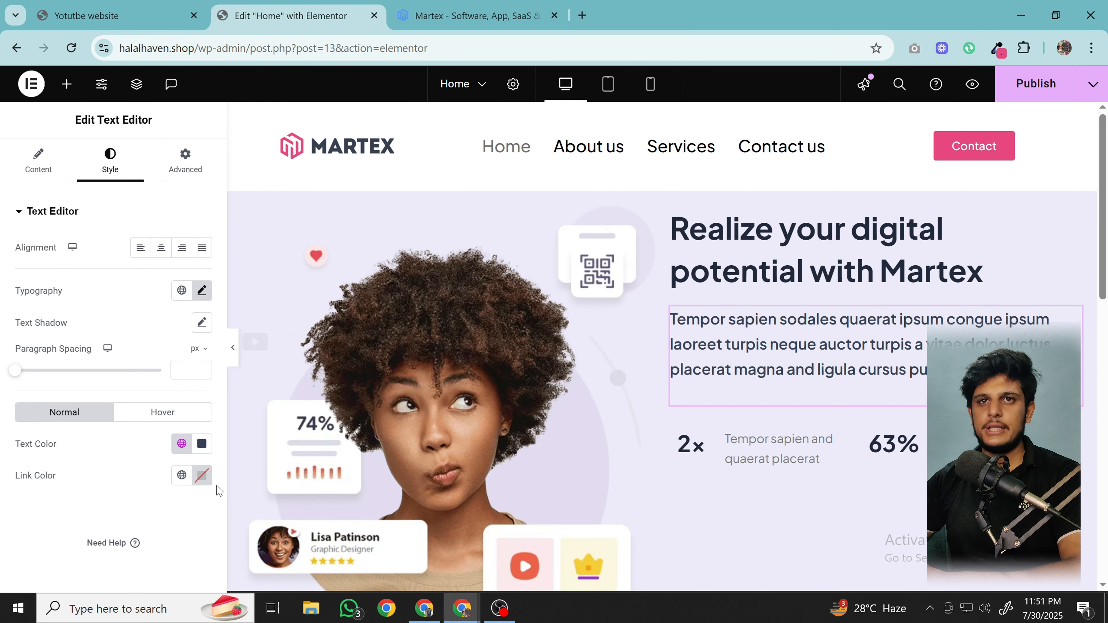
- Set the hero paragraph's text color to the custom gray #565656
{"action": "left_click", "coordinate": [199, 449]}
{"action": "left_click_drag", "start_coordinate": [180, 322], "coordinate": [106, 327]}
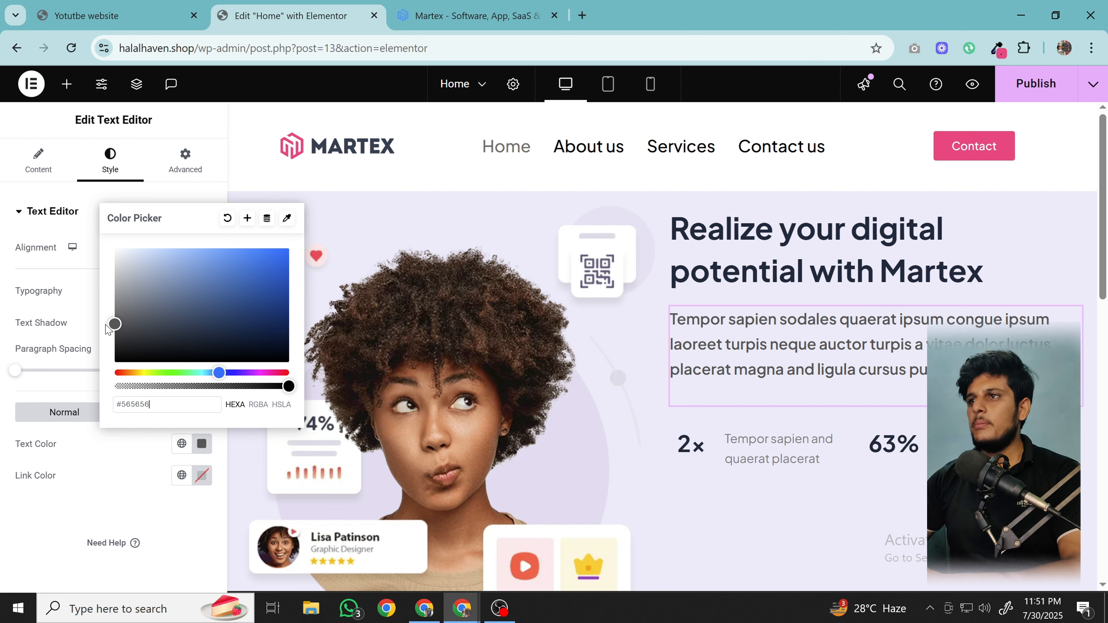
{"action": "left_click", "coordinate": [136, 482]}
{"action": "scroll", "coordinate": [725, 348], "scroll_direction": "down", "scroll_amount": 3}
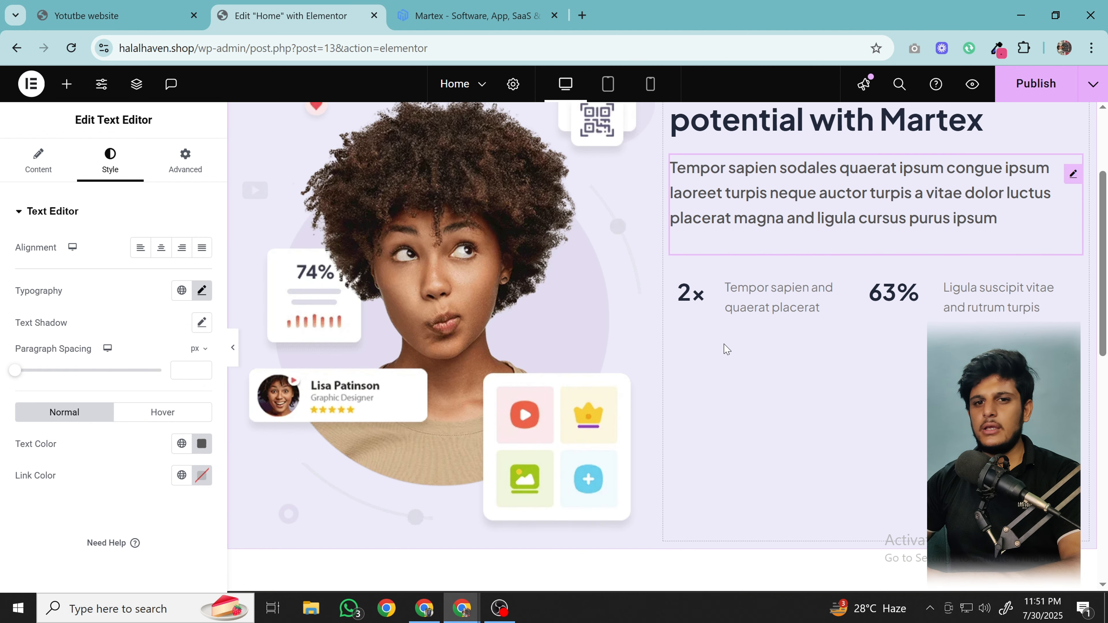
{"action": "scroll", "coordinate": [724, 347], "scroll_direction": "up", "scroll_amount": 3}
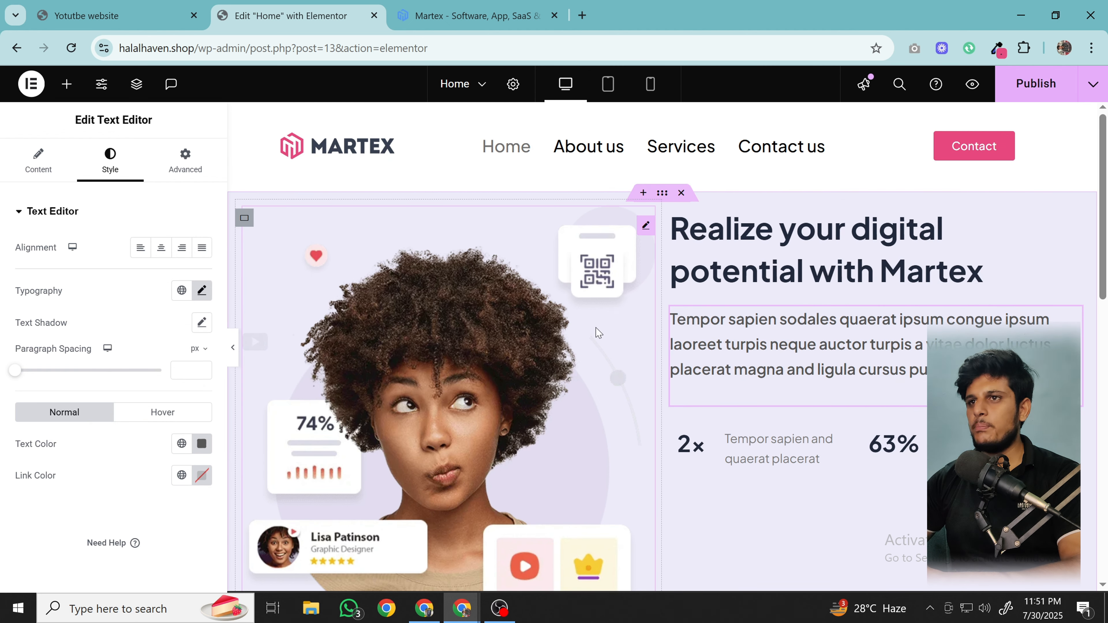
- Justify the content of the hero container holding the heading and text to the center, and save the page
{"action": "scroll", "coordinate": [567, 325], "scroll_direction": "down", "scroll_amount": 2}
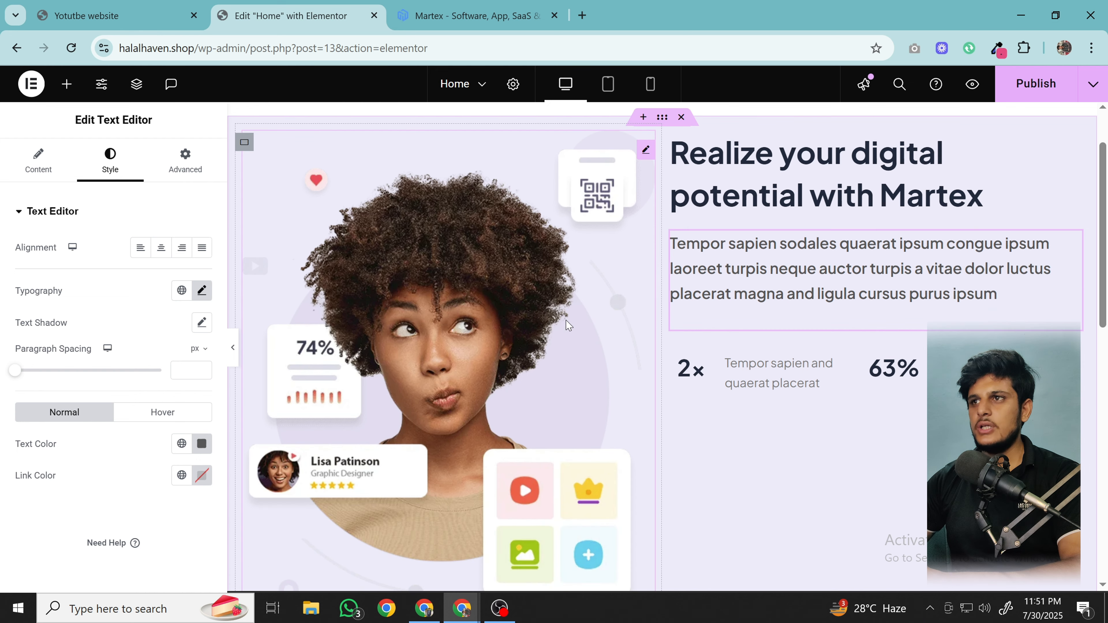
{"action": "scroll", "coordinate": [589, 349], "scroll_direction": "up", "scroll_amount": 2}
{"action": "scroll", "coordinate": [633, 406], "scroll_direction": "down", "scroll_amount": 3}
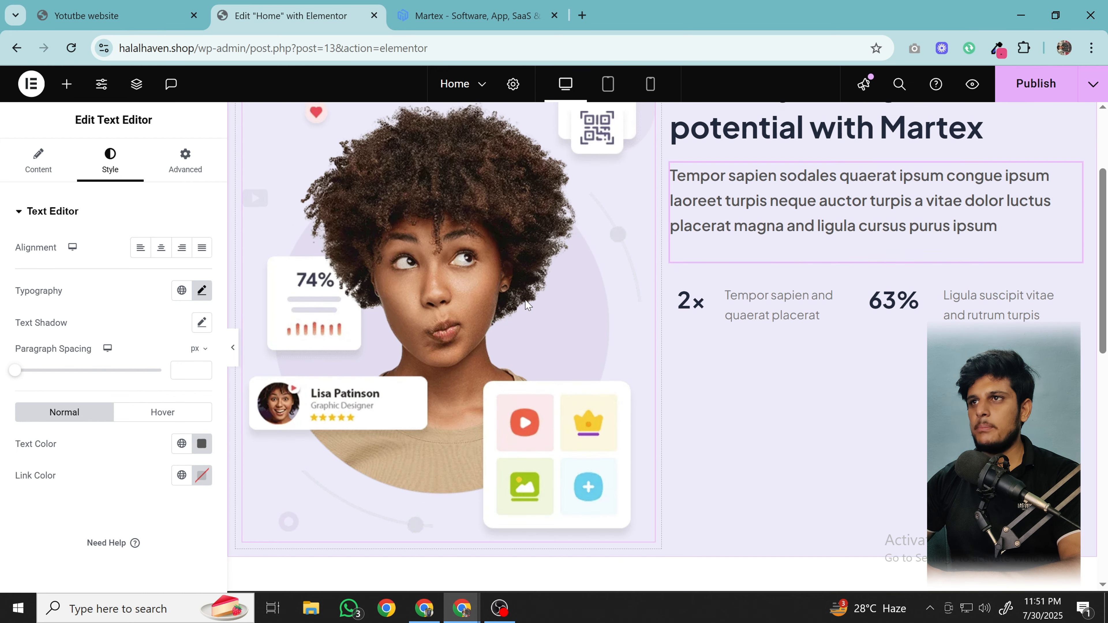
{"action": "scroll", "coordinate": [633, 405], "scroll_direction": "up", "scroll_amount": 3}
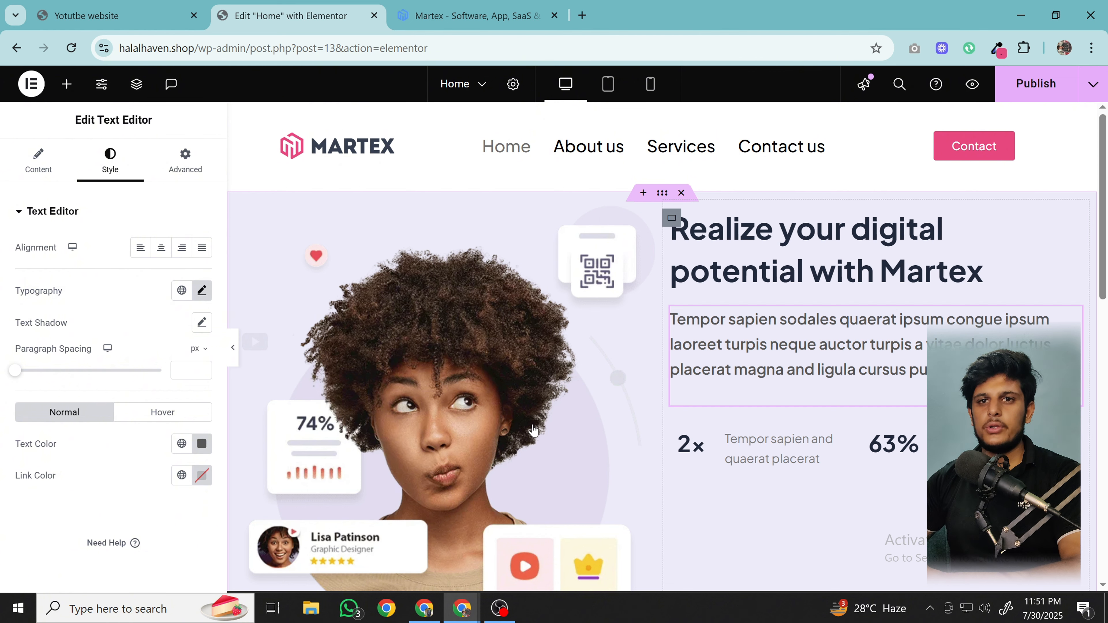
{"action": "left_click", "coordinate": [671, 217]}
{"action": "scroll", "coordinate": [109, 486], "scroll_direction": "down", "scroll_amount": 1}
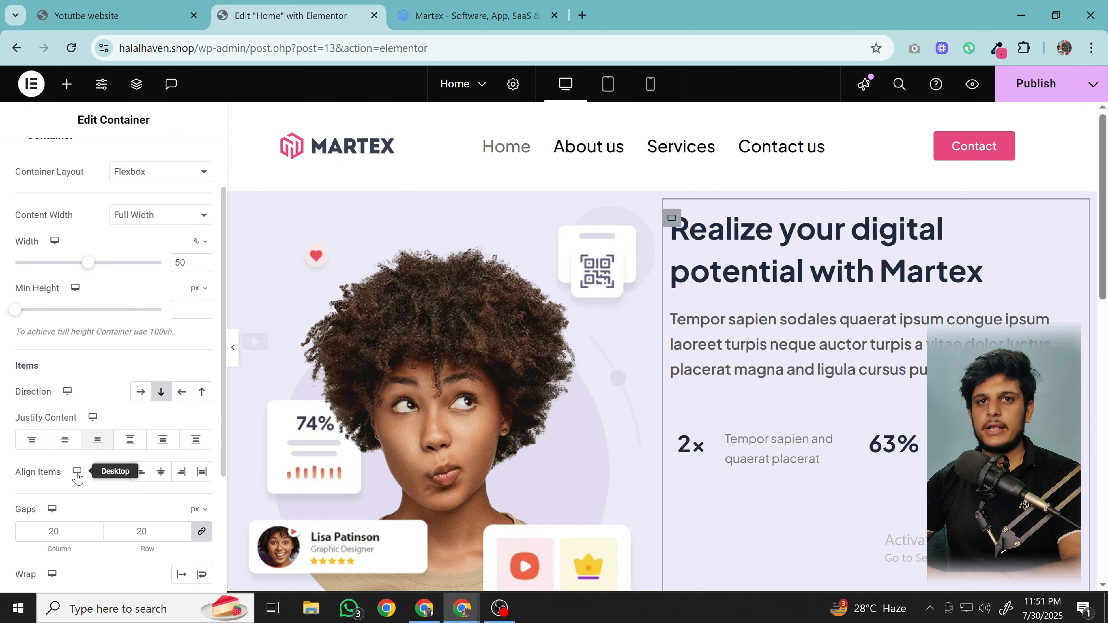
{"action": "left_click", "coordinate": [64, 442]}
{"action": "scroll", "coordinate": [743, 402], "scroll_direction": "down", "scroll_amount": 4}
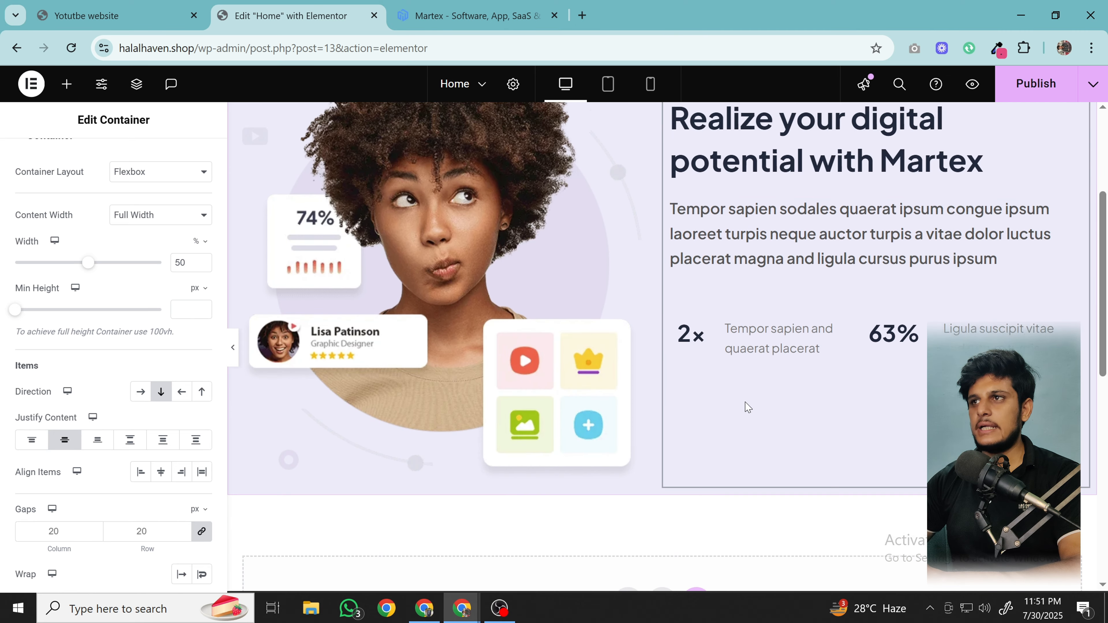
{"action": "scroll", "coordinate": [745, 400], "scroll_direction": "up", "scroll_amount": 3}
{"action": "key", "text": "ctrl+s"}
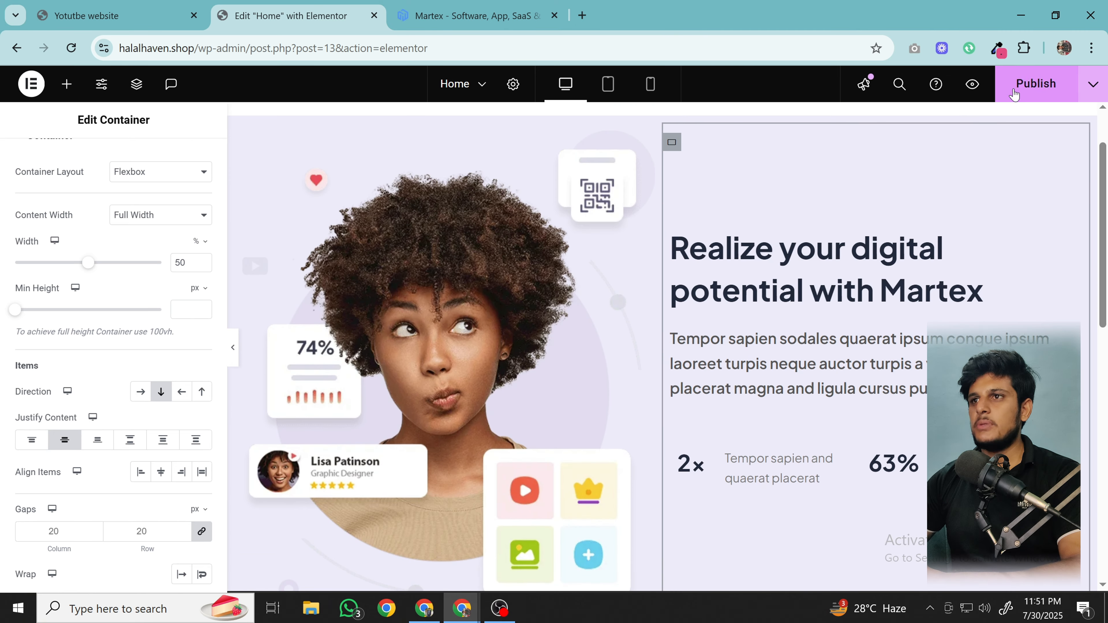
{"action": "scroll", "coordinate": [875, 349], "scroll_direction": "down", "scroll_amount": 5}
{"action": "scroll", "coordinate": [877, 349], "scroll_direction": "up", "scroll_amount": 7}
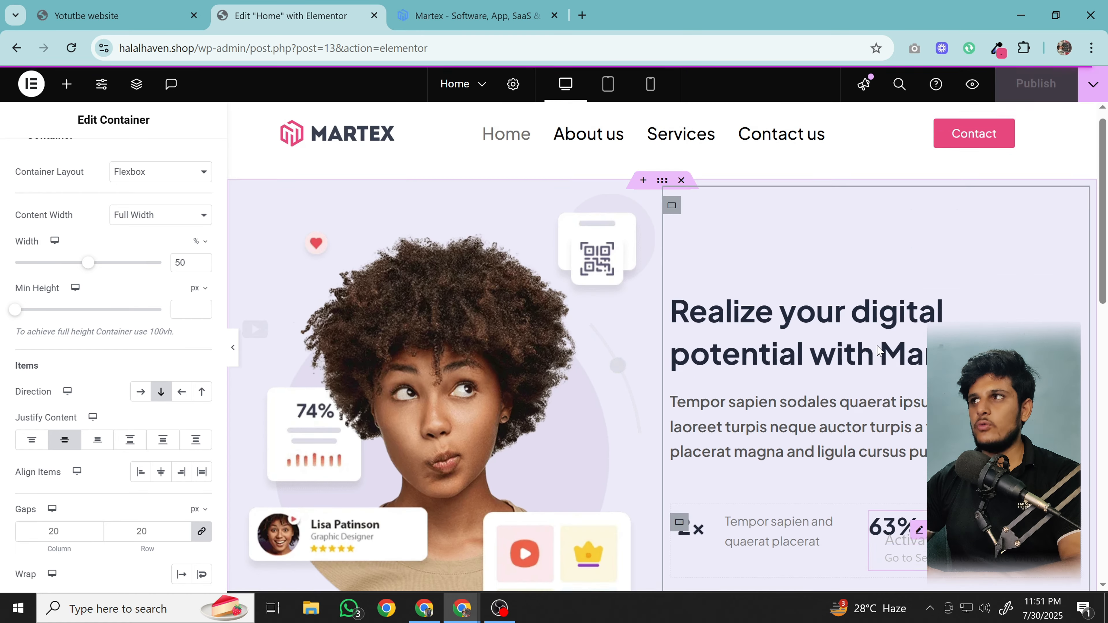
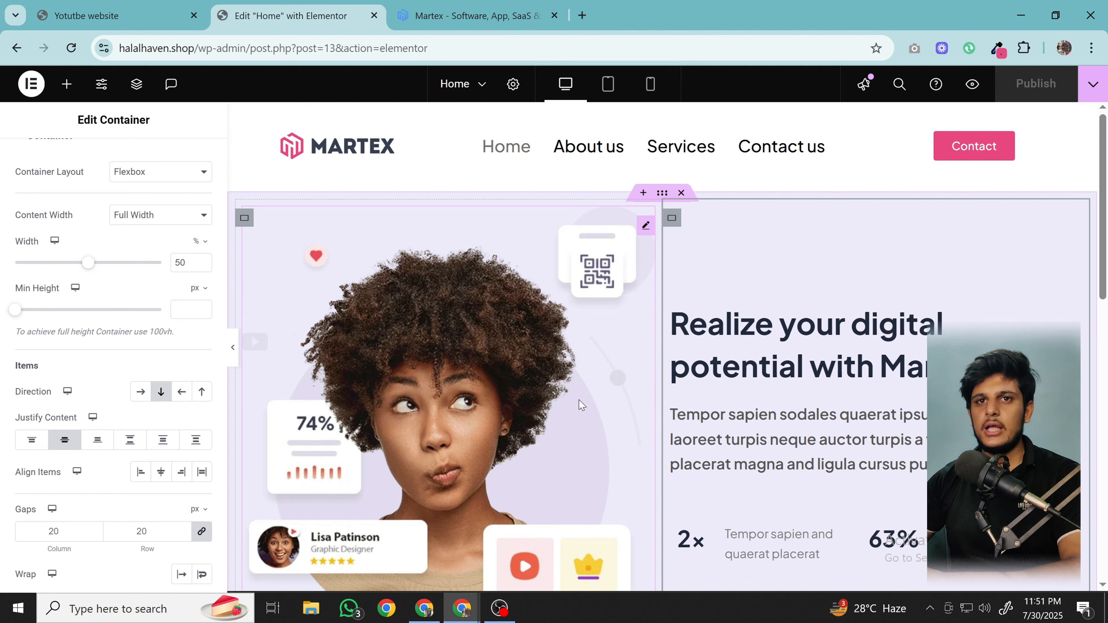
- Check the Martex demo's hero, and add an Image widget below the hero image in the same container
{"action": "key", "text": "ctrl+Tab"}
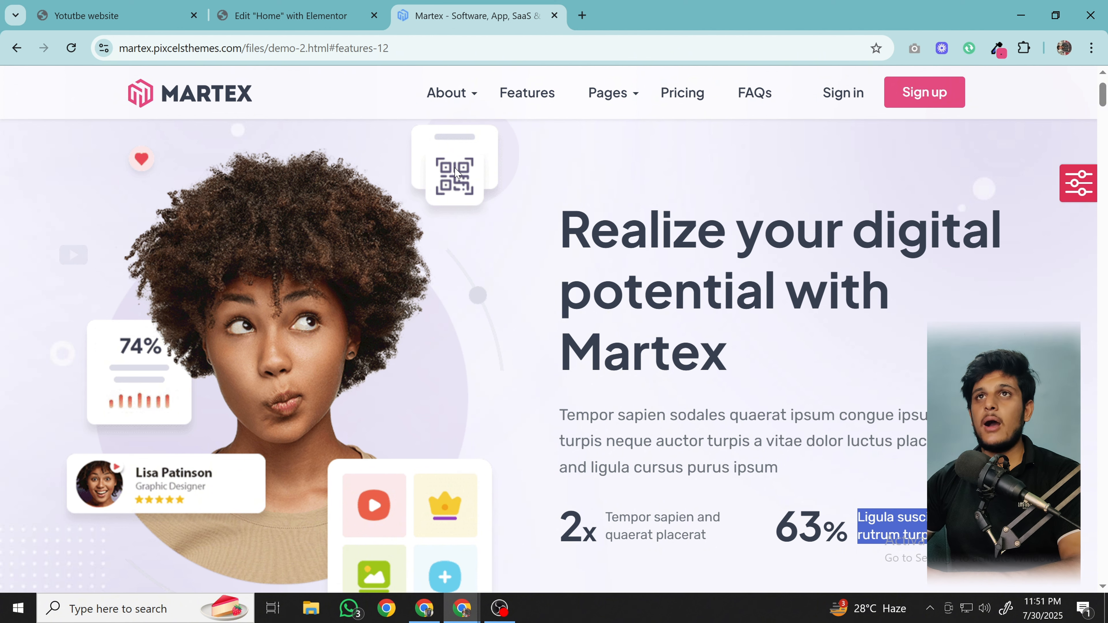
{"action": "left_click", "coordinate": [338, 9]}
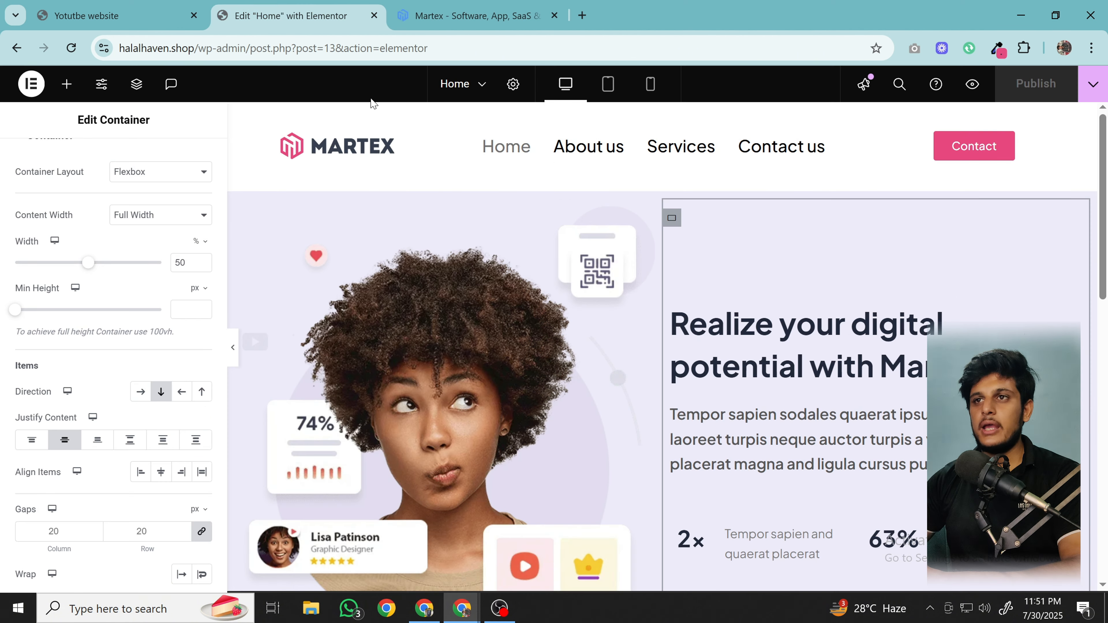
{"action": "left_click", "coordinate": [437, 331]}
{"action": "scroll", "coordinate": [438, 329], "scroll_direction": "down", "scroll_amount": 3}
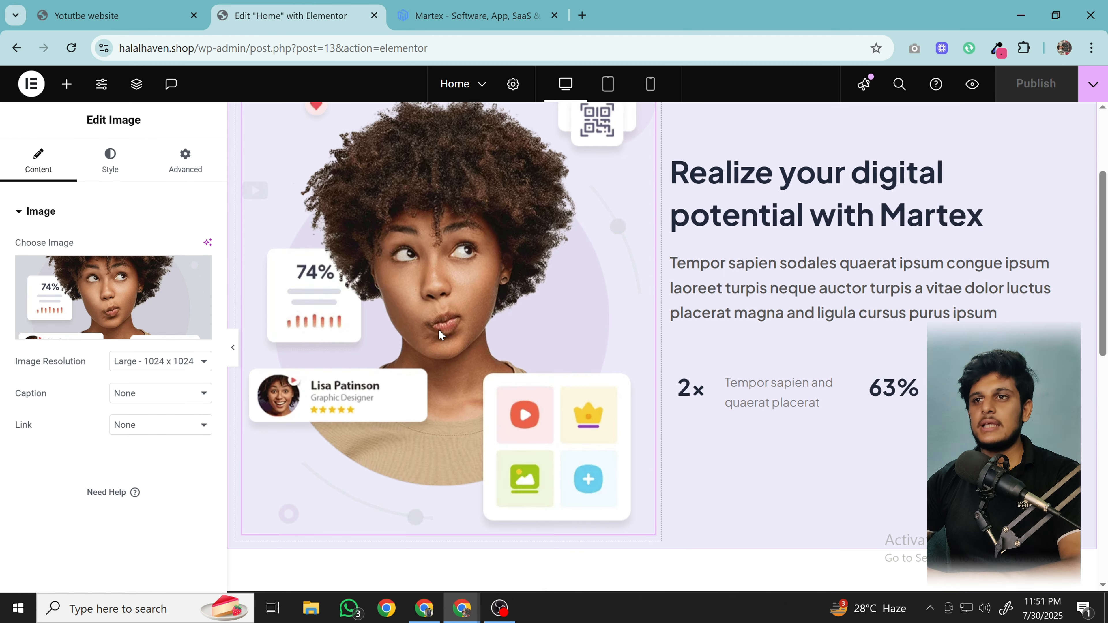
{"action": "scroll", "coordinate": [438, 329], "scroll_direction": "up", "scroll_amount": 3}
{"action": "scroll", "coordinate": [443, 321], "scroll_direction": "down", "scroll_amount": 3}
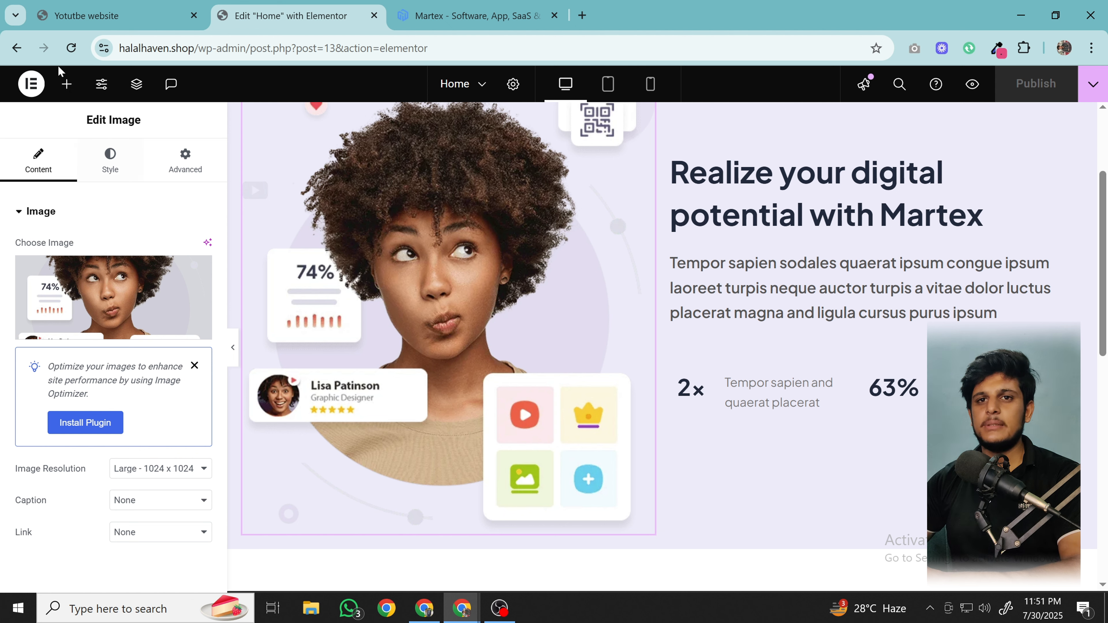
{"action": "left_click", "coordinate": [66, 84]}
{"action": "left_click_drag", "start_coordinate": [157, 390], "coordinate": [470, 439]}
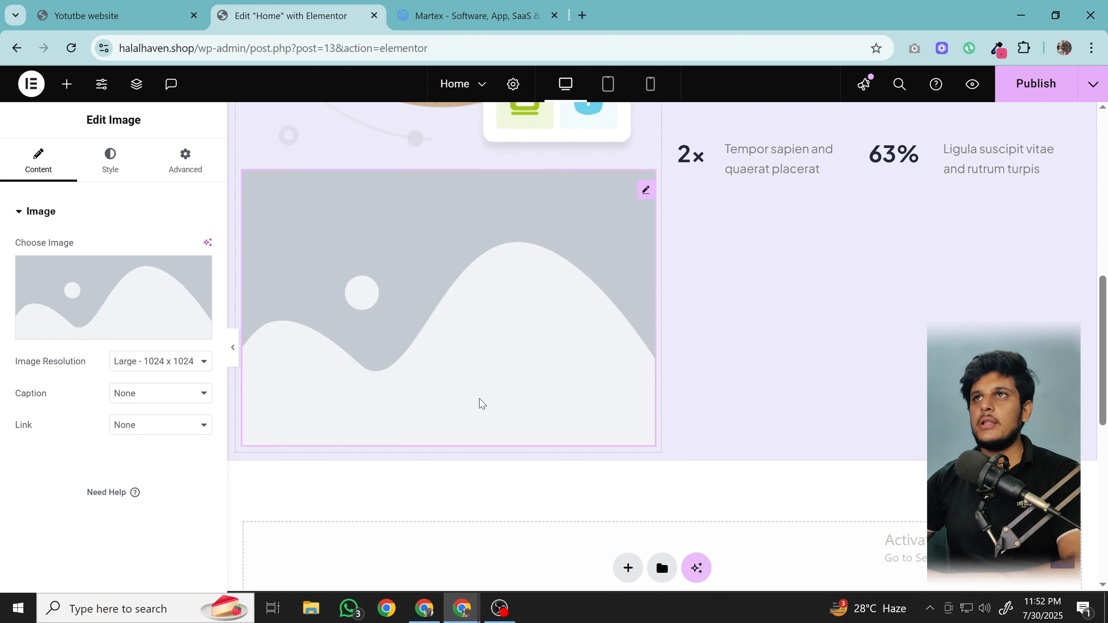
- Search Google for "flaticon" in a new browser tab and open the Flaticon website
{"action": "left_click", "coordinate": [581, 15]}
{"action": "type", "text": "flat"}
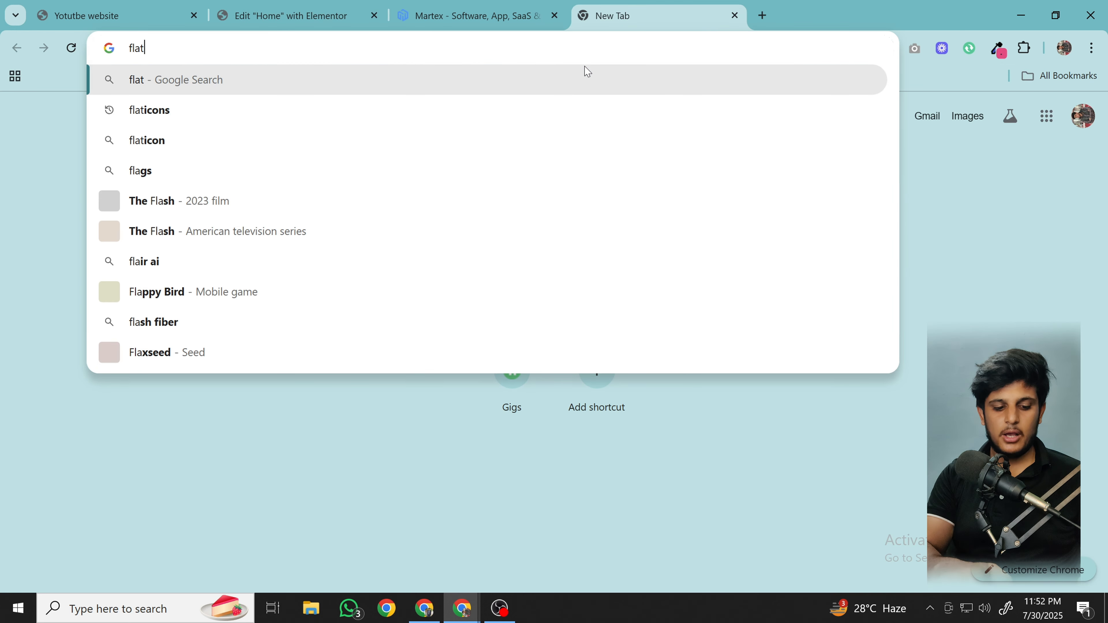
{"action": "type", "text": "on"}
{"action": "key", "text": "Return"}
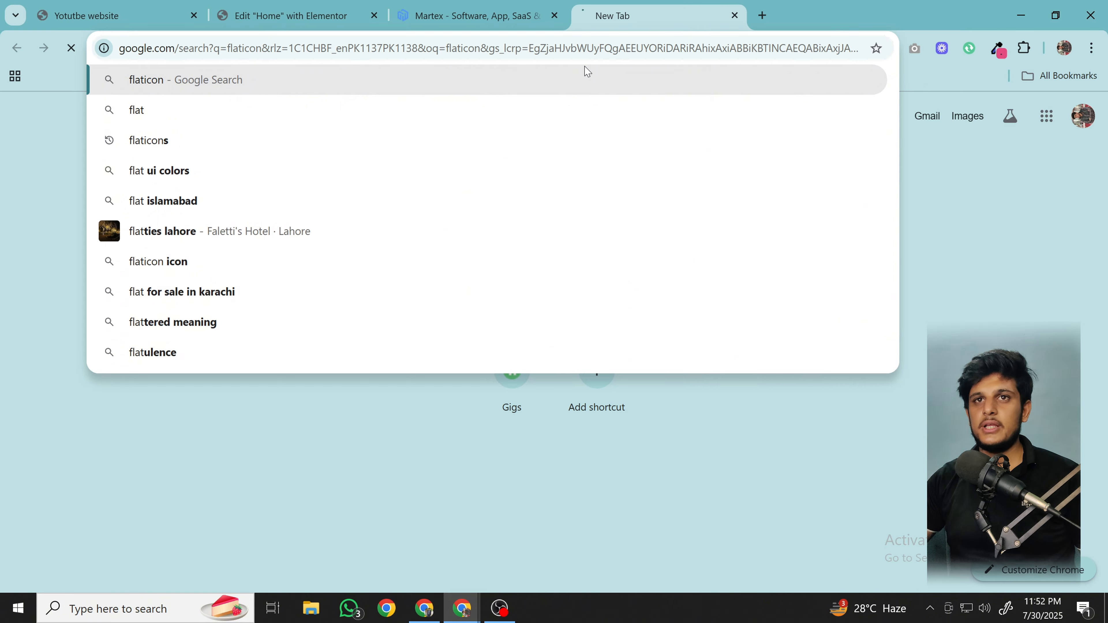
{"action": "left_click", "coordinate": [157, 236]}
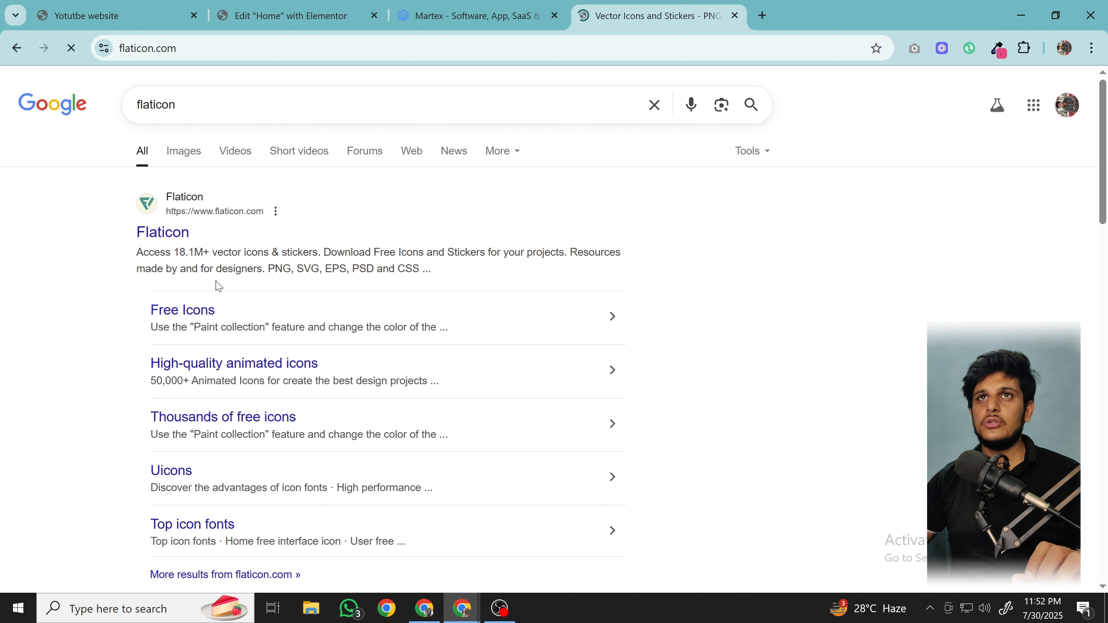
- Compare the hero image area in the Elementor editor with the Martex demo, and return to the Flaticon page
{"action": "left_click", "coordinate": [253, 5]}
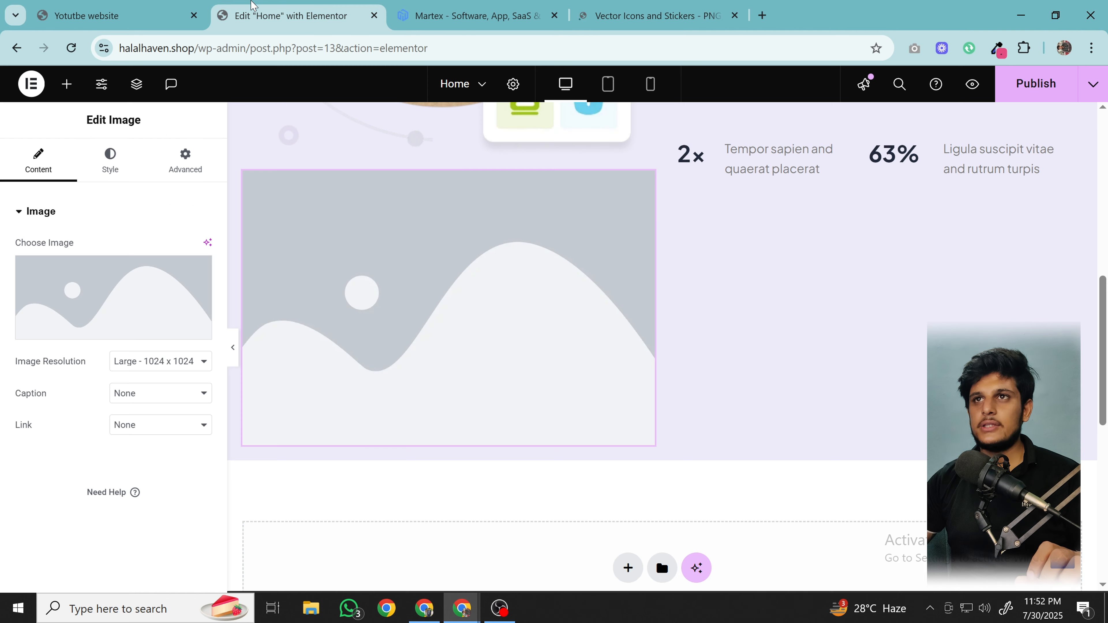
{"action": "scroll", "coordinate": [444, 240], "scroll_direction": "up", "scroll_amount": 3}
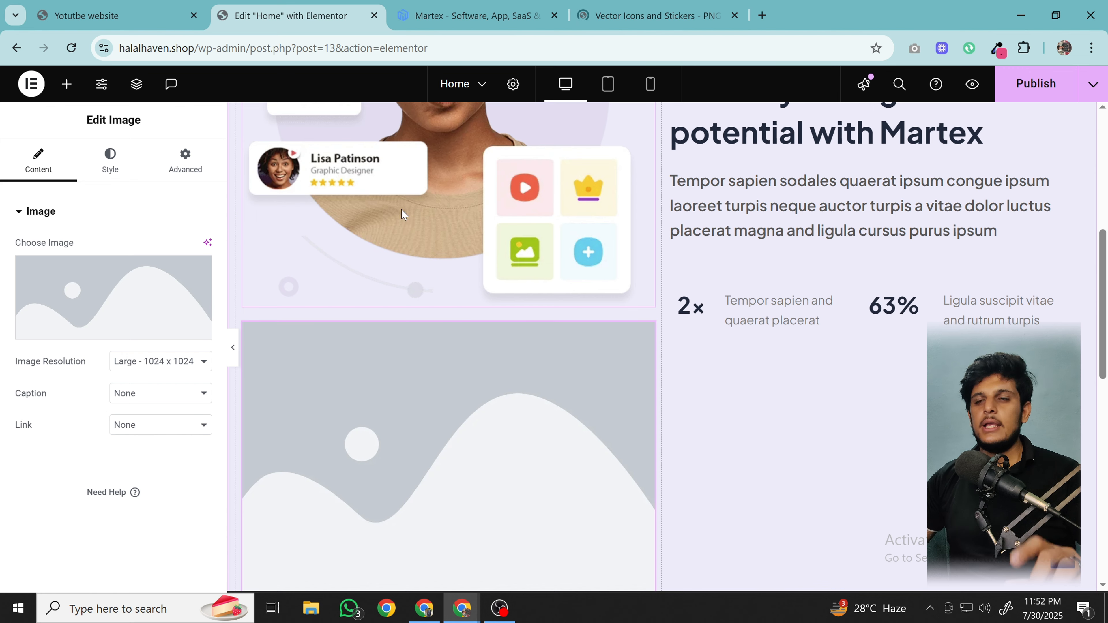
{"action": "scroll", "coordinate": [385, 241], "scroll_direction": "up", "scroll_amount": 3}
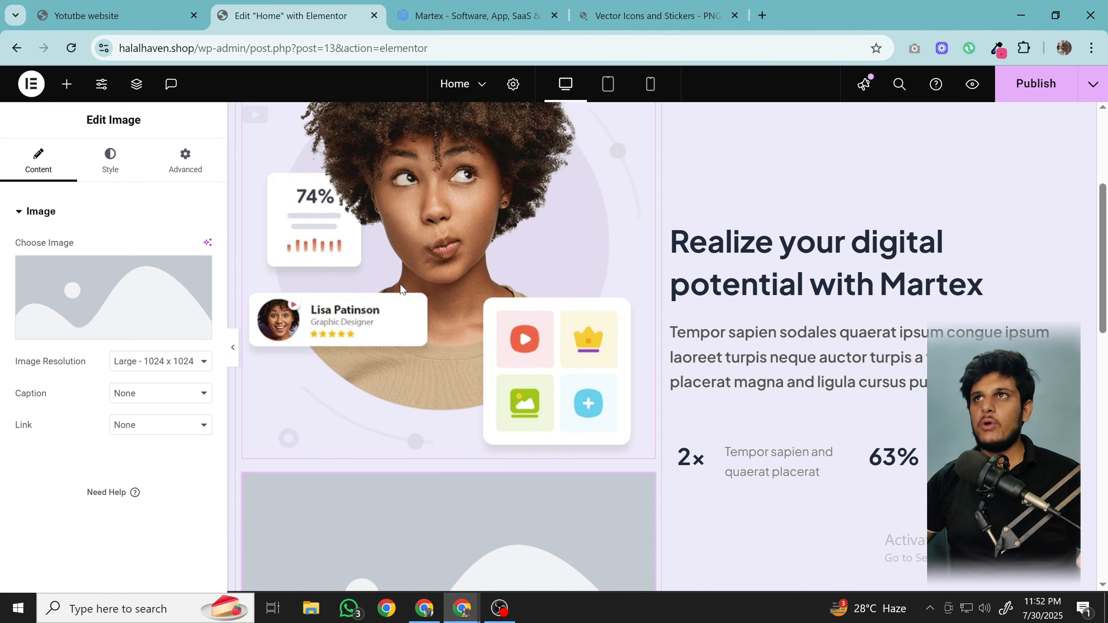
{"action": "left_click", "coordinate": [623, 6]}
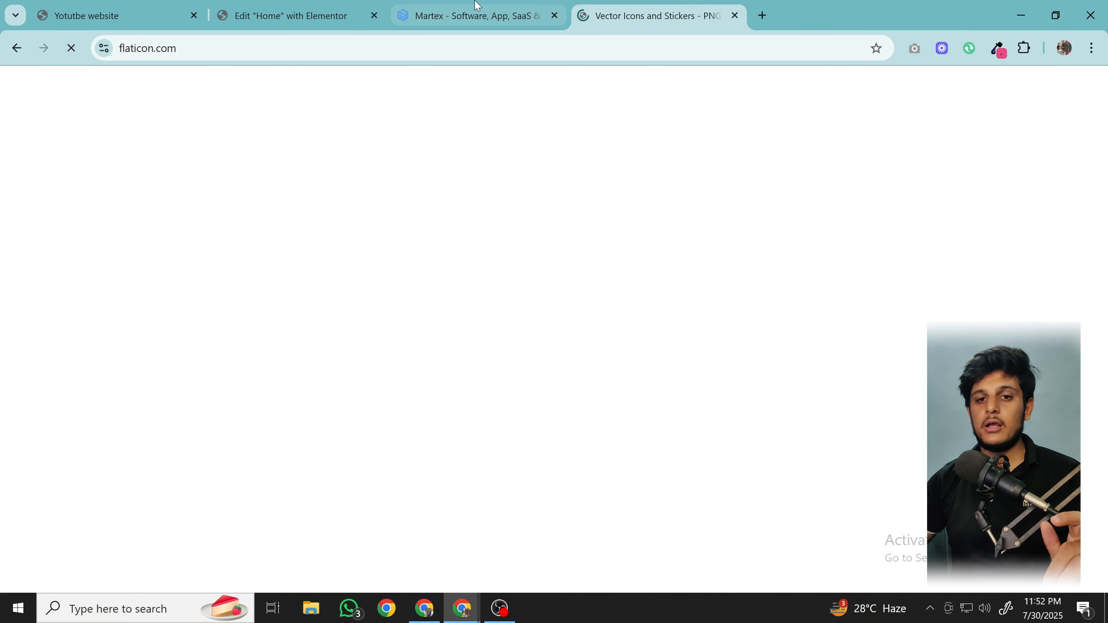
{"action": "key", "text": "ctrl+shift+Tab"}
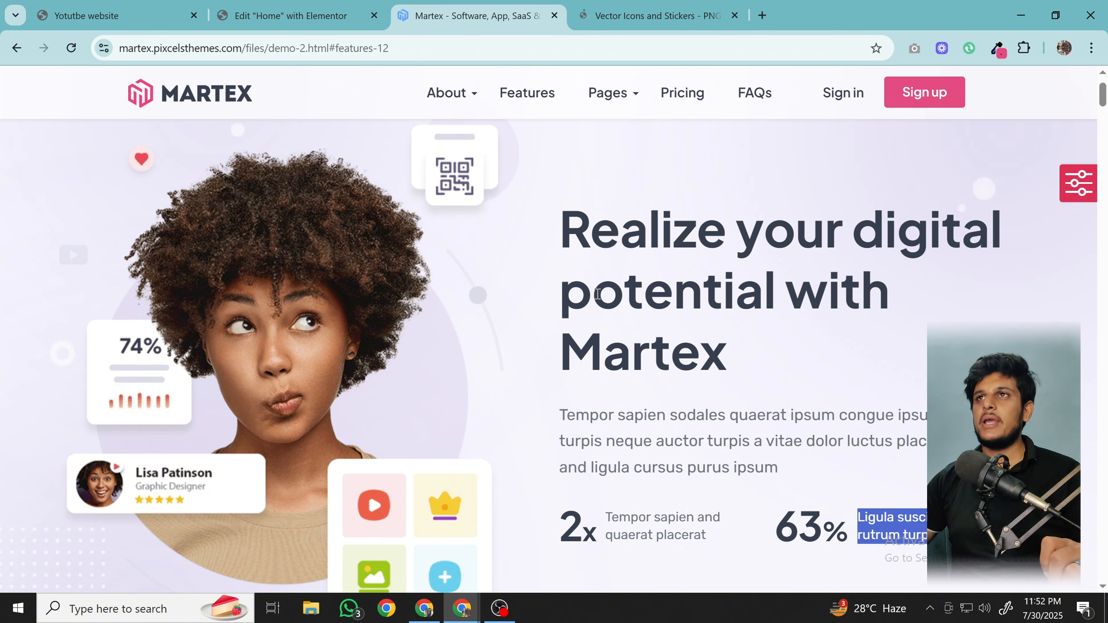
{"action": "left_click", "coordinate": [645, 17]}
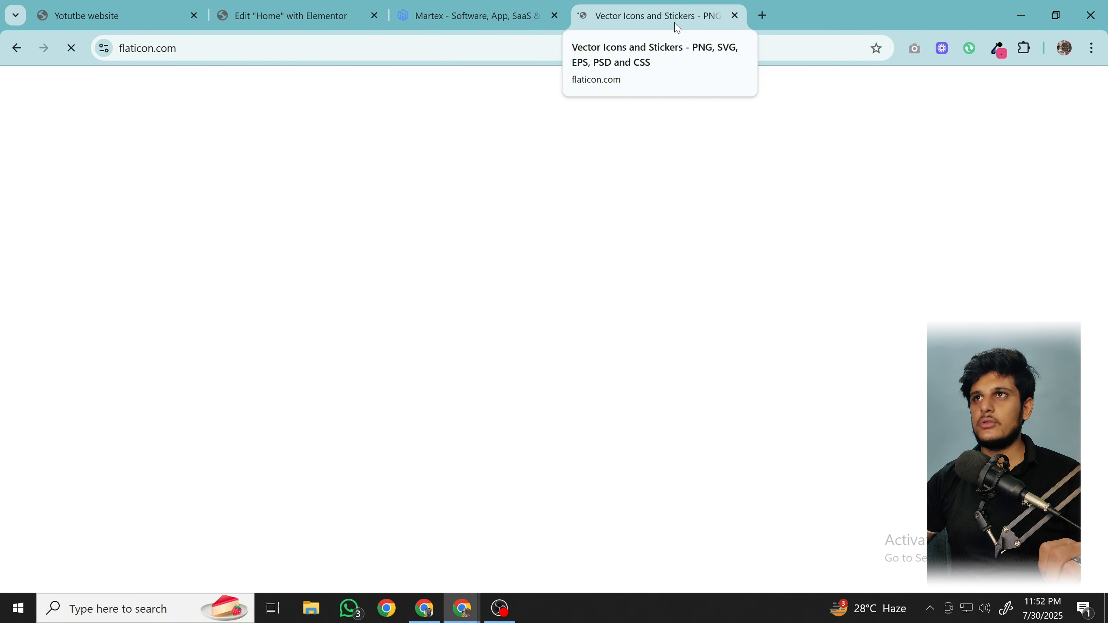
- Close the Flaticon page, and upload star.png from the Downloads folder as the new Image widget's picture
{"action": "key", "text": "ctrl+w"}
{"action": "scroll", "coordinate": [461, 291], "scroll_direction": "down", "scroll_amount": 8}
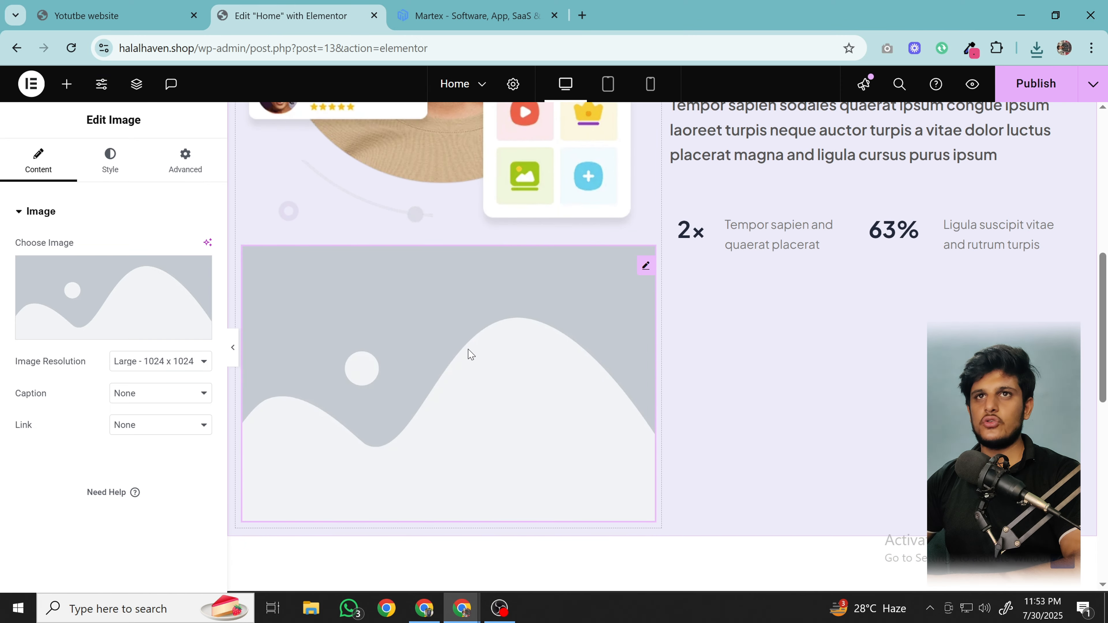
{"action": "left_click", "coordinate": [110, 301]}
{"action": "left_click", "coordinate": [206, 149]}
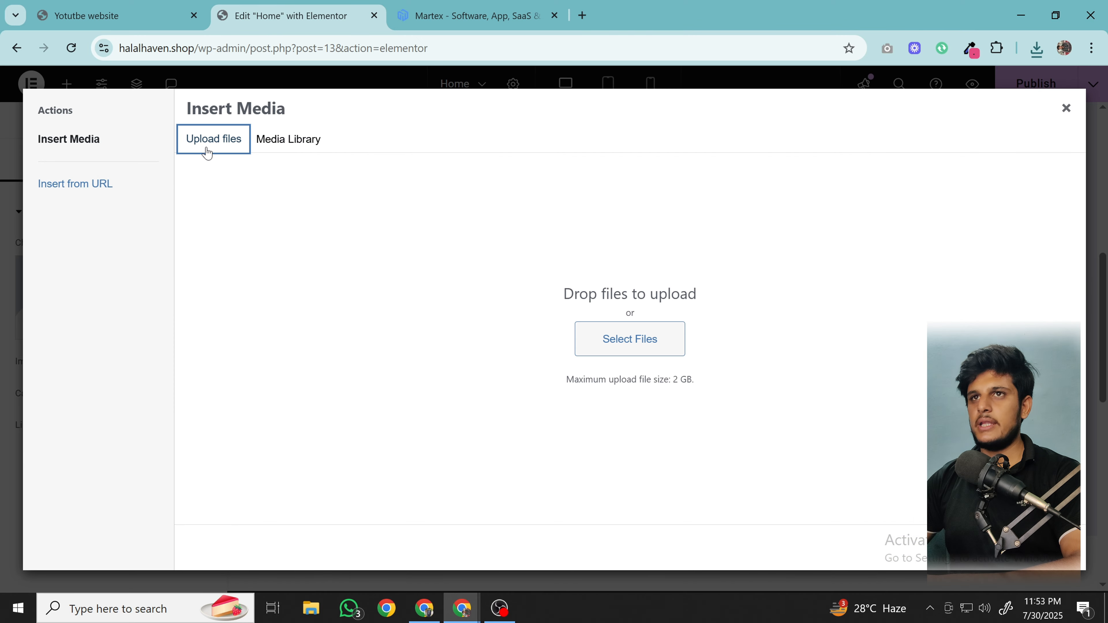
{"action": "left_click", "coordinate": [609, 344]}
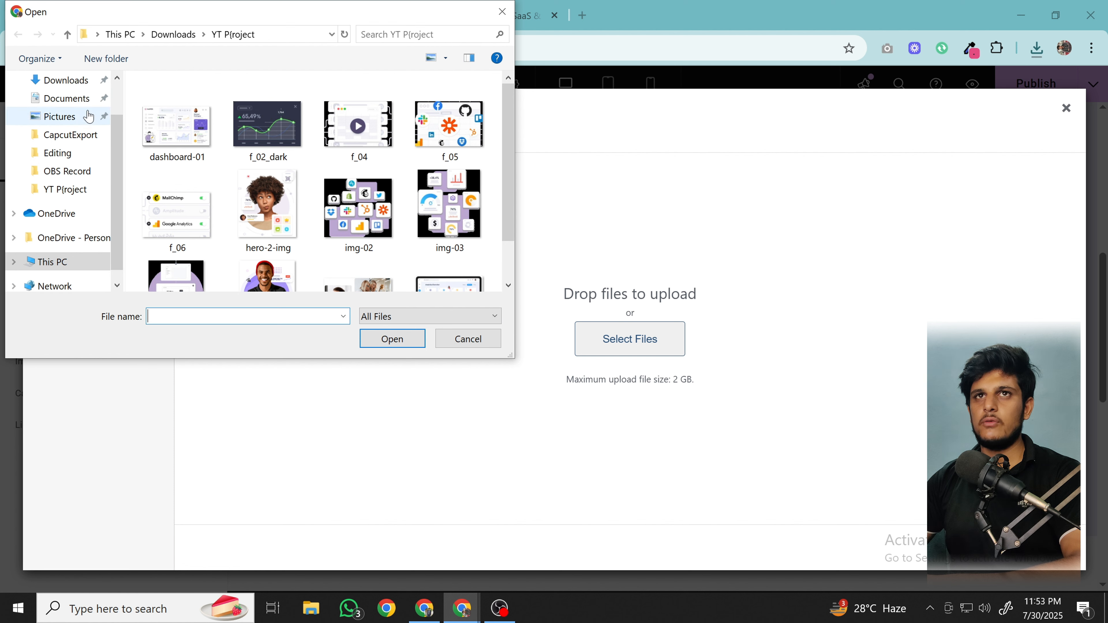
{"action": "left_click", "coordinate": [70, 79]}
{"action": "double_click", "coordinate": [199, 133]}
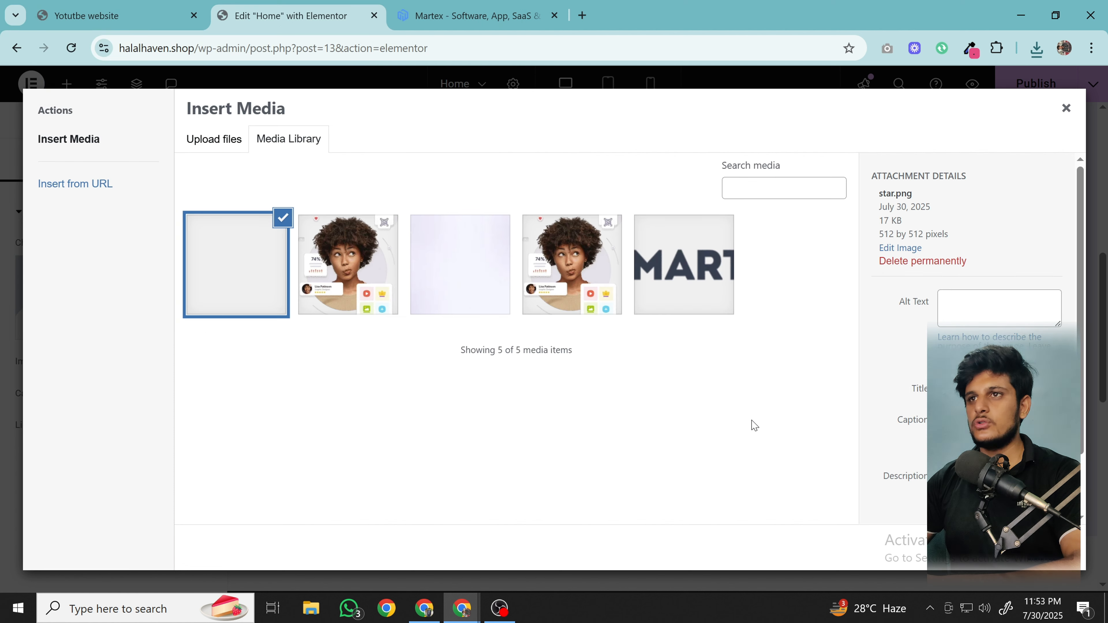
{"action": "left_click", "coordinate": [1009, 558]}
{"action": "scroll", "coordinate": [477, 367], "scroll_direction": "up", "scroll_amount": 5}
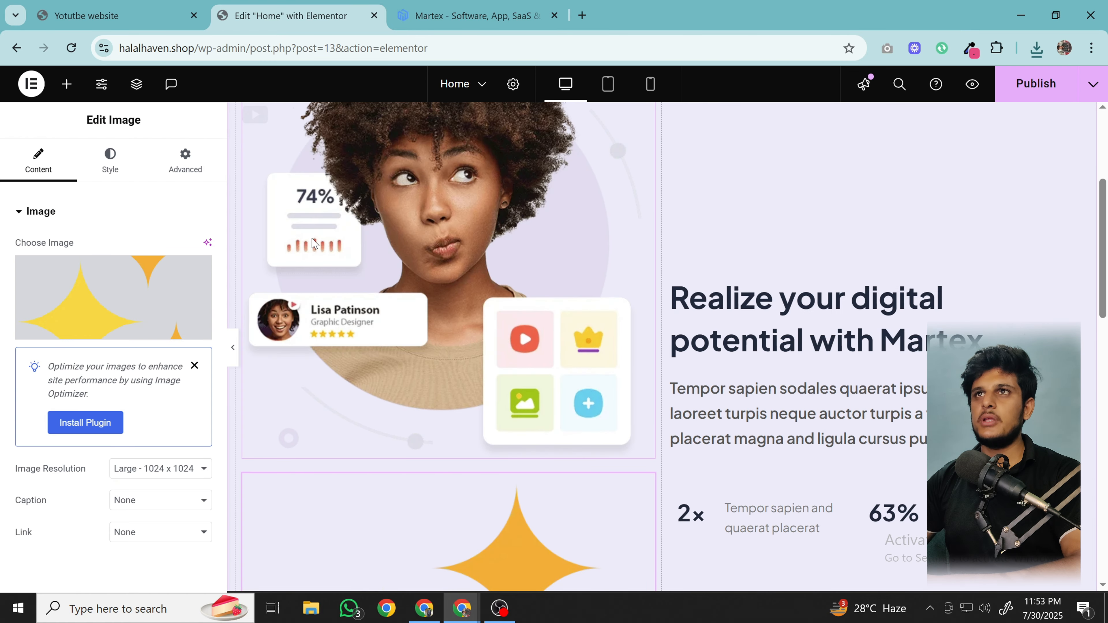
- Examine the Martex demo's hero section again, and return to the Elementor editor
{"action": "left_click", "coordinate": [483, 19]}
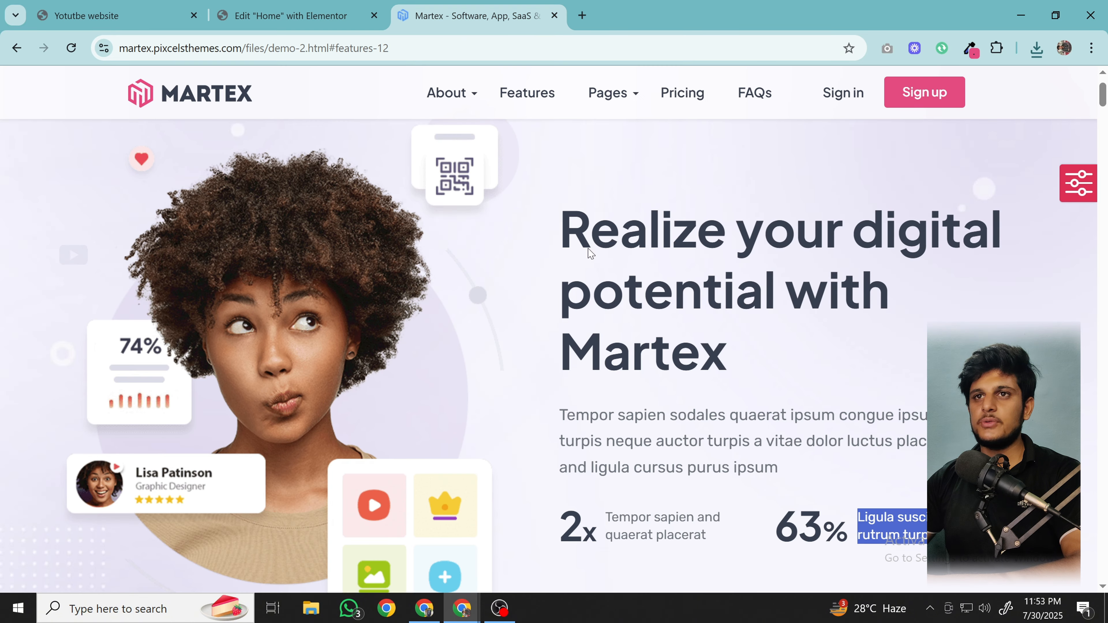
{"action": "scroll", "coordinate": [383, 325], "scroll_direction": "up", "scroll_amount": 2}
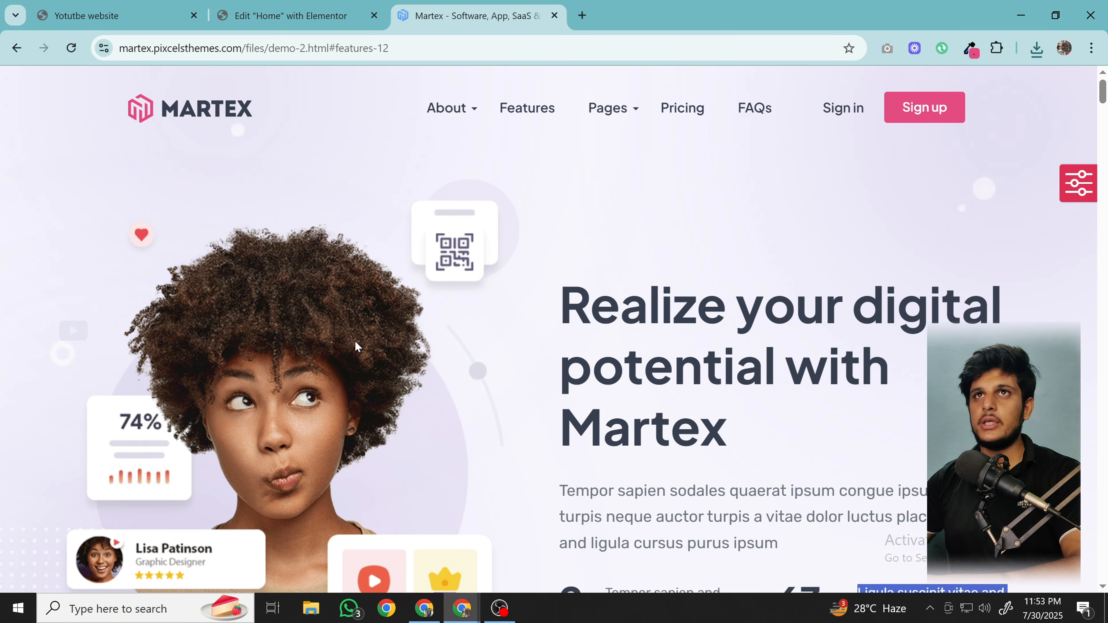
{"action": "scroll", "coordinate": [356, 346], "scroll_direction": "down", "scroll_amount": 5}
{"action": "left_click", "coordinate": [290, 15]}
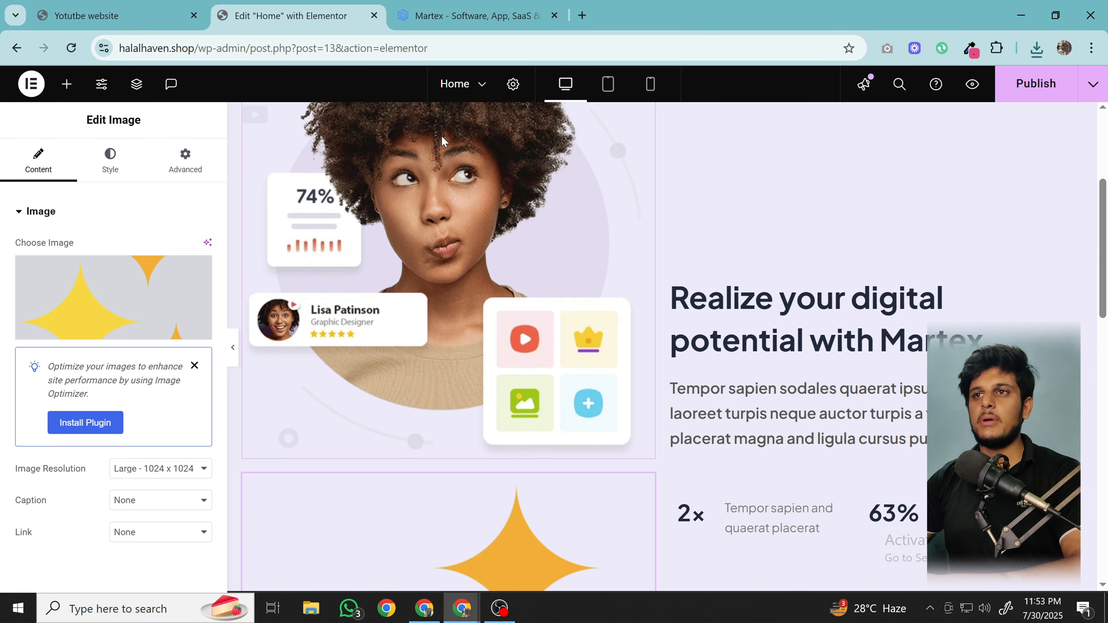
- Set the width of the sparkle stars image below the portrait to 16%
{"action": "scroll", "coordinate": [504, 267], "scroll_direction": "down", "scroll_amount": 10}
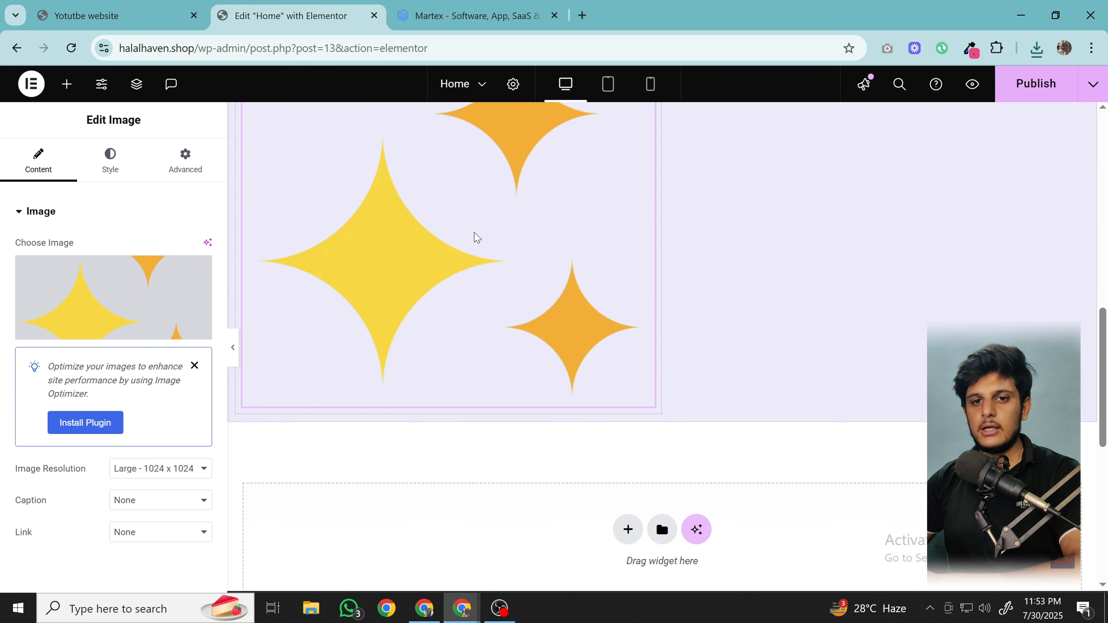
{"action": "scroll", "coordinate": [476, 237], "scroll_direction": "up", "scroll_amount": 7}
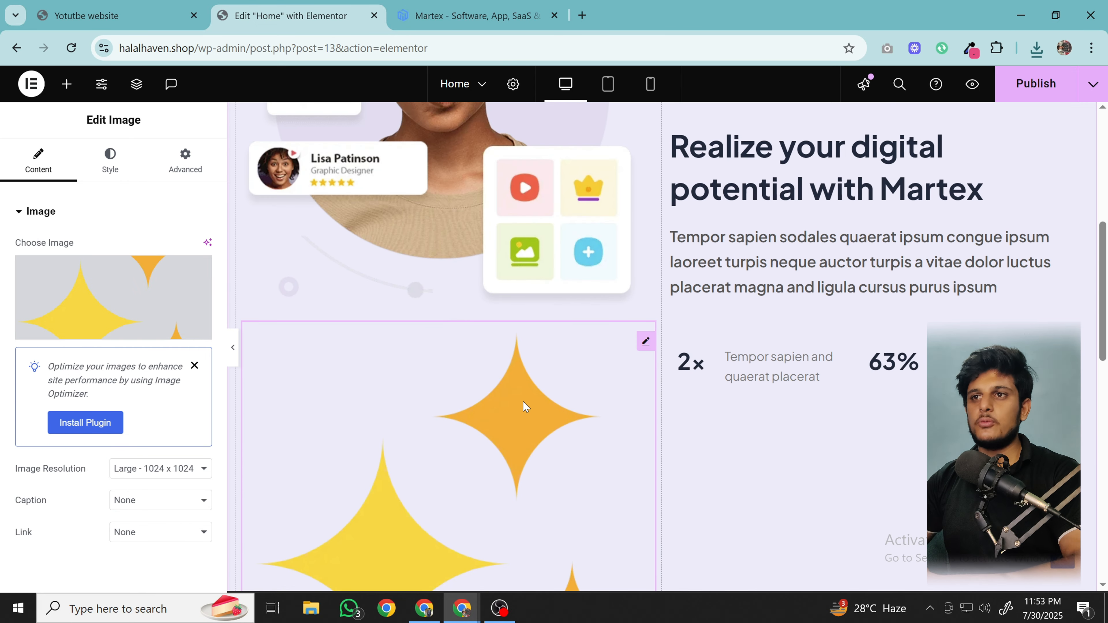
{"action": "scroll", "coordinate": [523, 401], "scroll_direction": "down", "scroll_amount": 3}
{"action": "scroll", "coordinate": [480, 240], "scroll_direction": "up", "scroll_amount": 5}
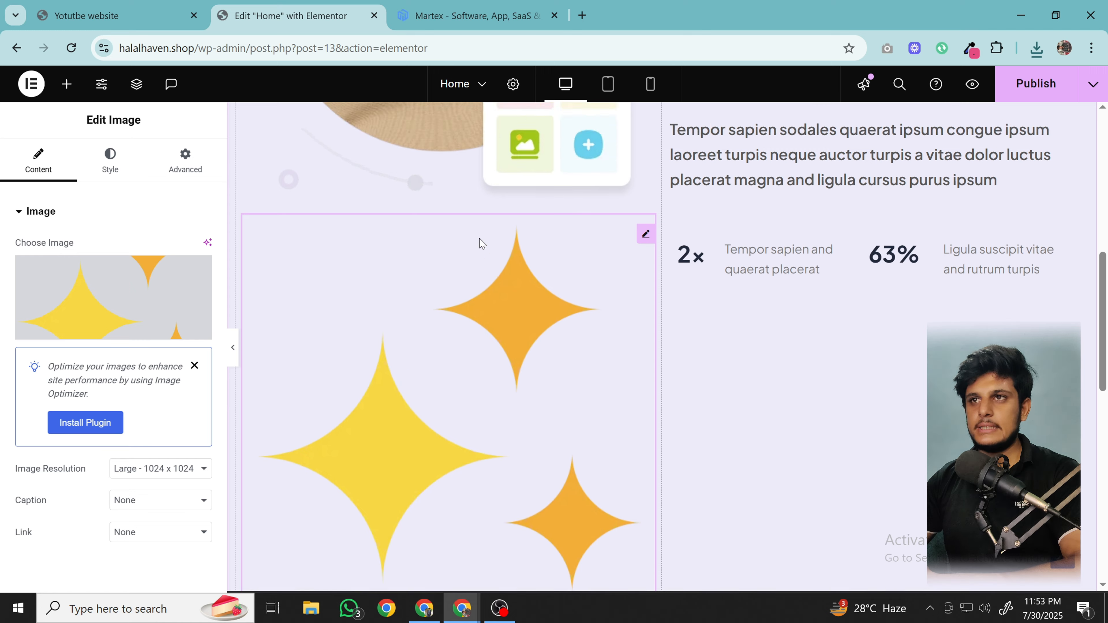
{"action": "scroll", "coordinate": [507, 397], "scroll_direction": "up", "scroll_amount": 1}
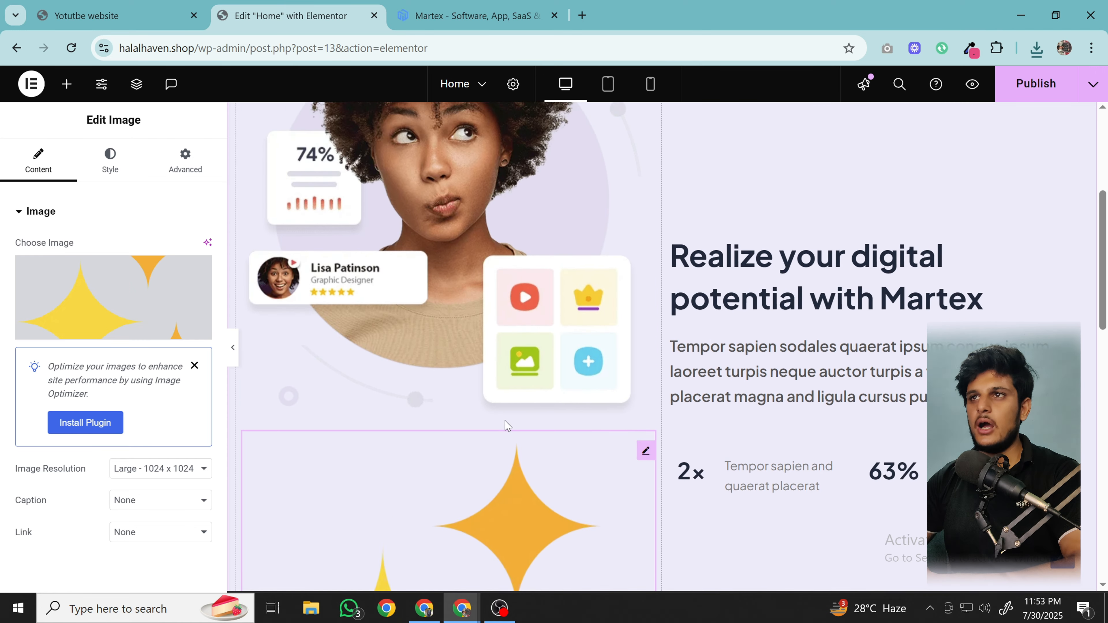
{"action": "scroll", "coordinate": [507, 423], "scroll_direction": "down", "scroll_amount": 4}
{"action": "scroll", "coordinate": [507, 426], "scroll_direction": "up", "scroll_amount": 6}
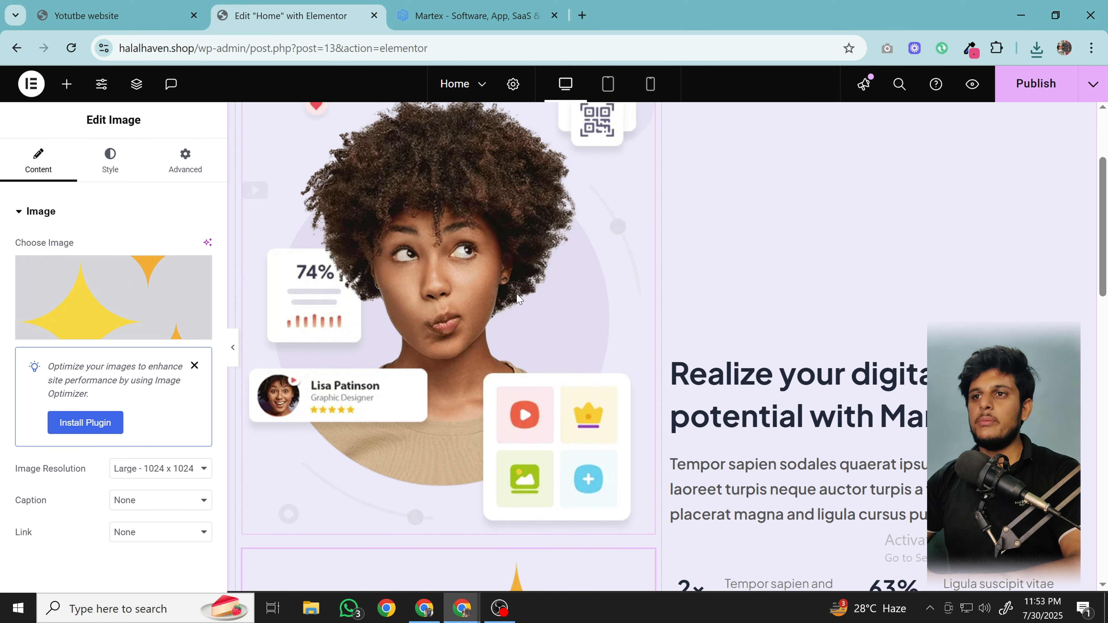
{"action": "scroll", "coordinate": [589, 297], "scroll_direction": "down", "scroll_amount": 7}
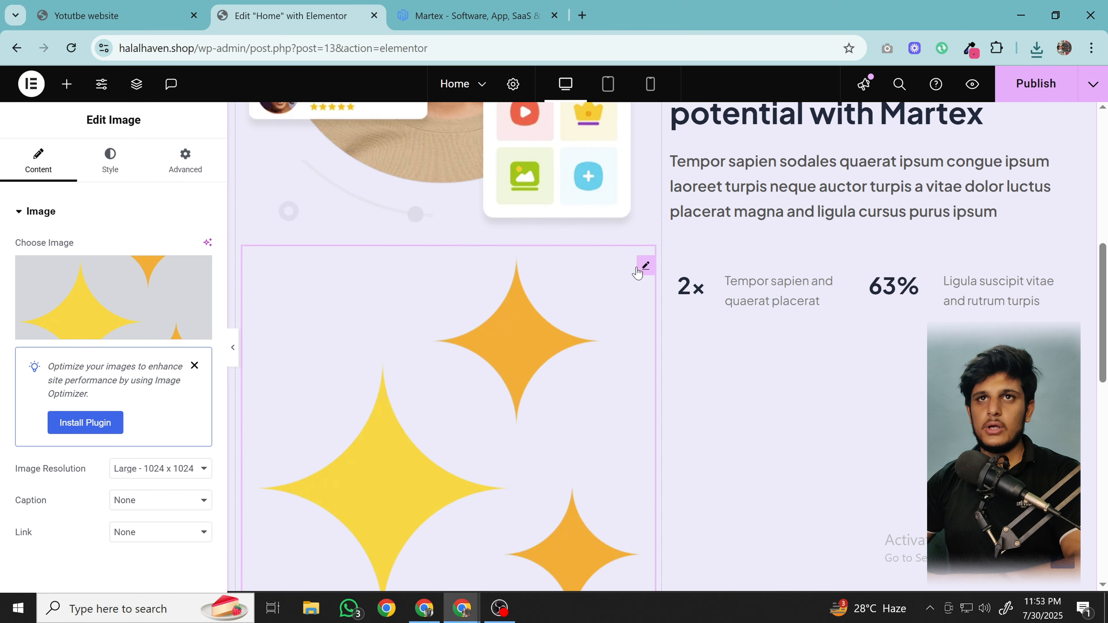
{"action": "left_click", "coordinate": [199, 178]}
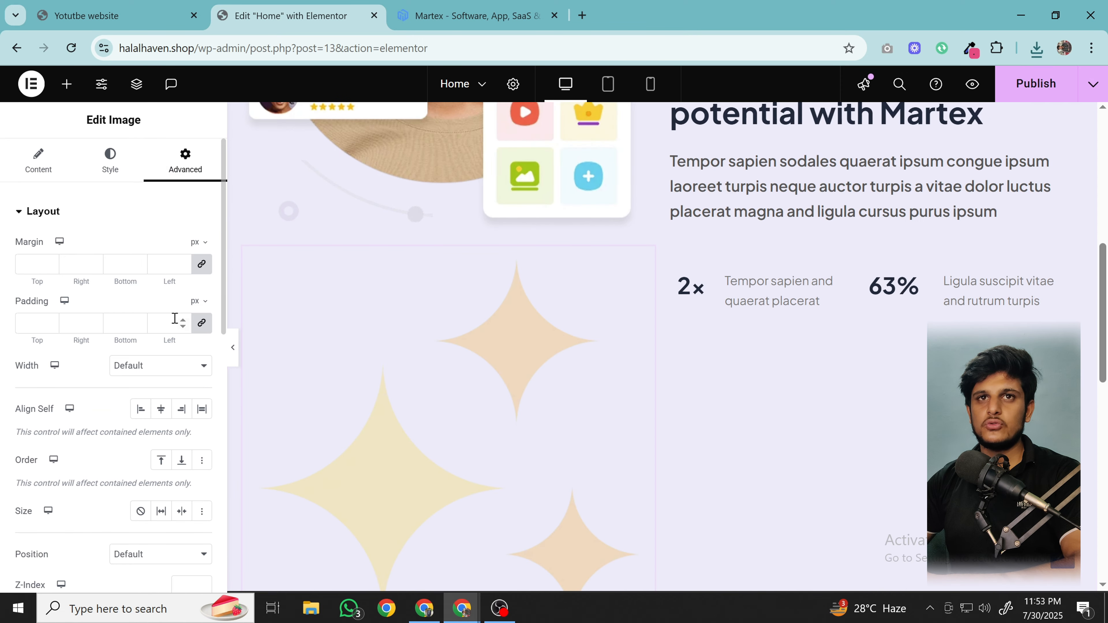
{"action": "left_click", "coordinate": [110, 161]}
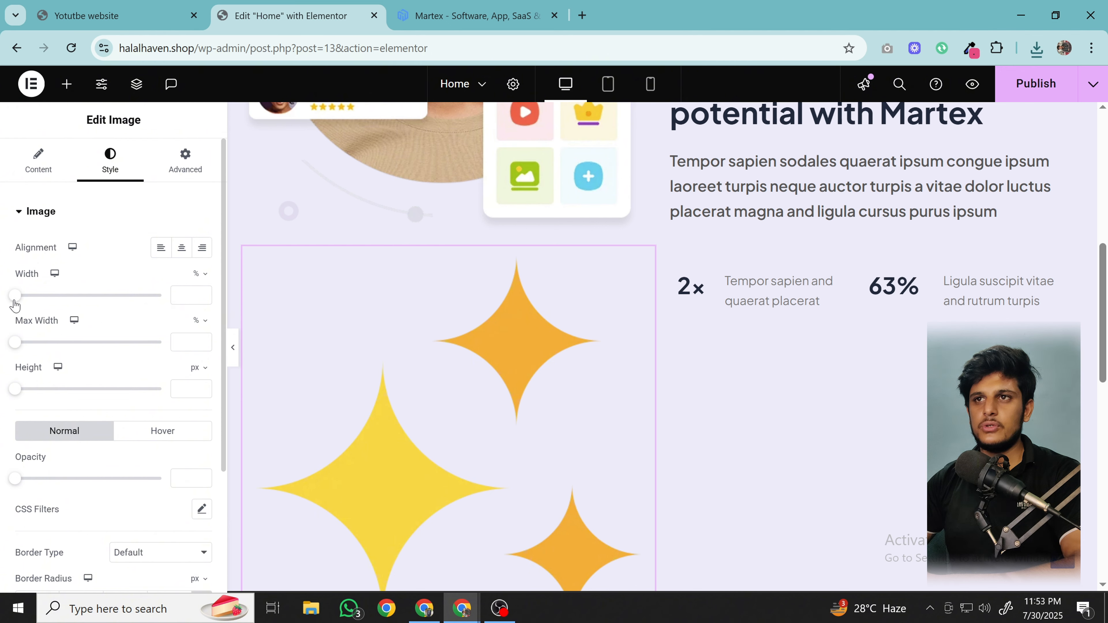
{"action": "left_click_drag", "start_coordinate": [18, 302], "coordinate": [38, 301]}
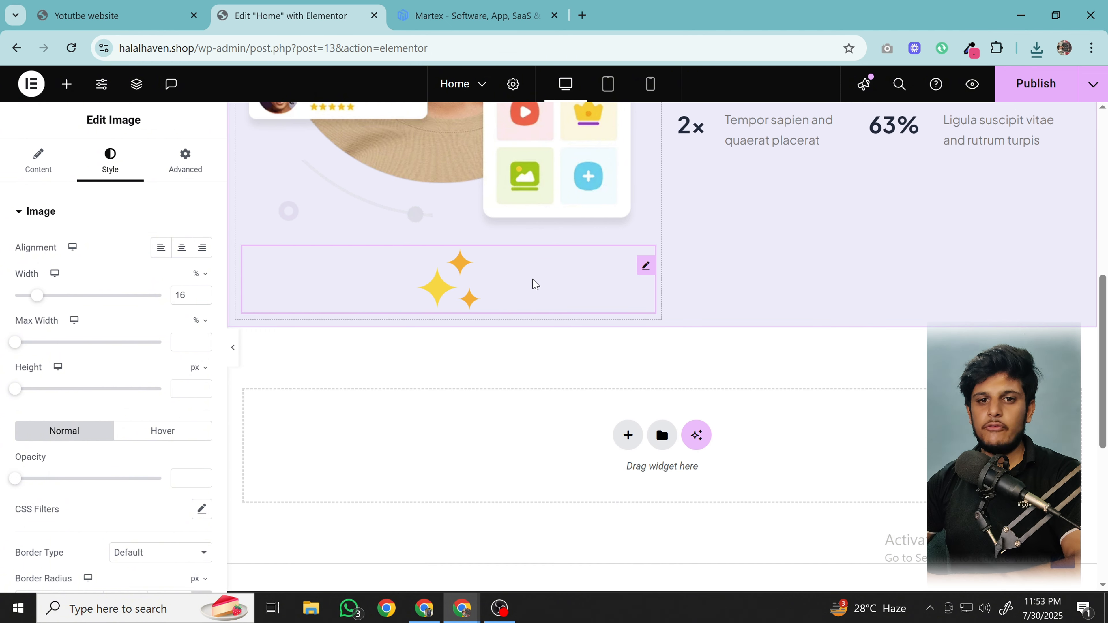
- Change the sparkle image's position to Absolute so it overlays the hero portrait
{"action": "left_click", "coordinate": [203, 182]}
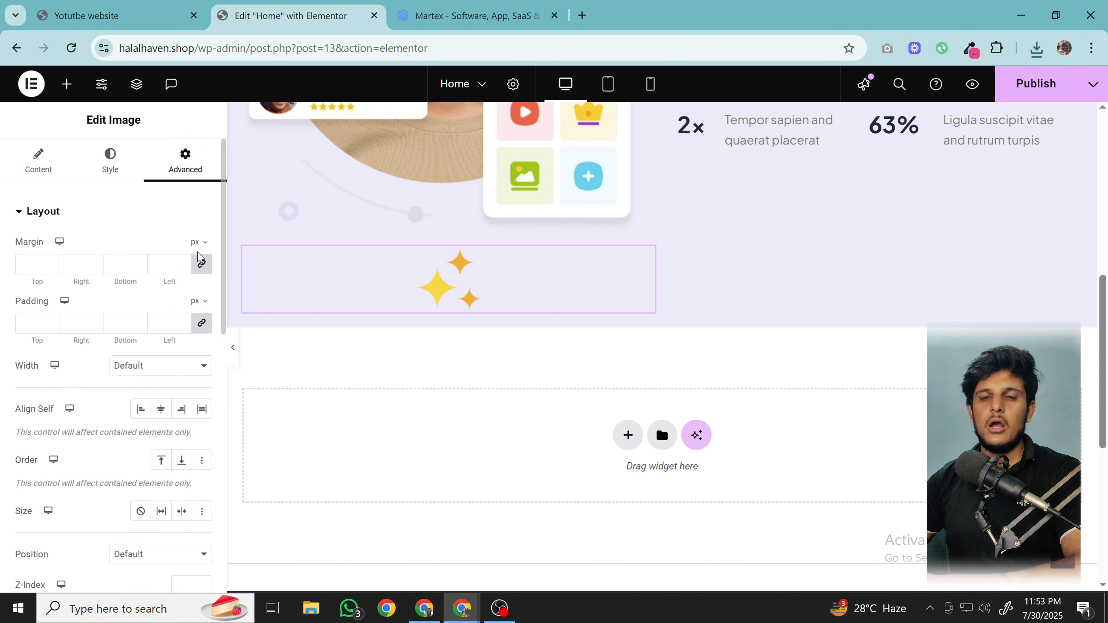
{"action": "scroll", "coordinate": [165, 377], "scroll_direction": "down", "scroll_amount": 3}
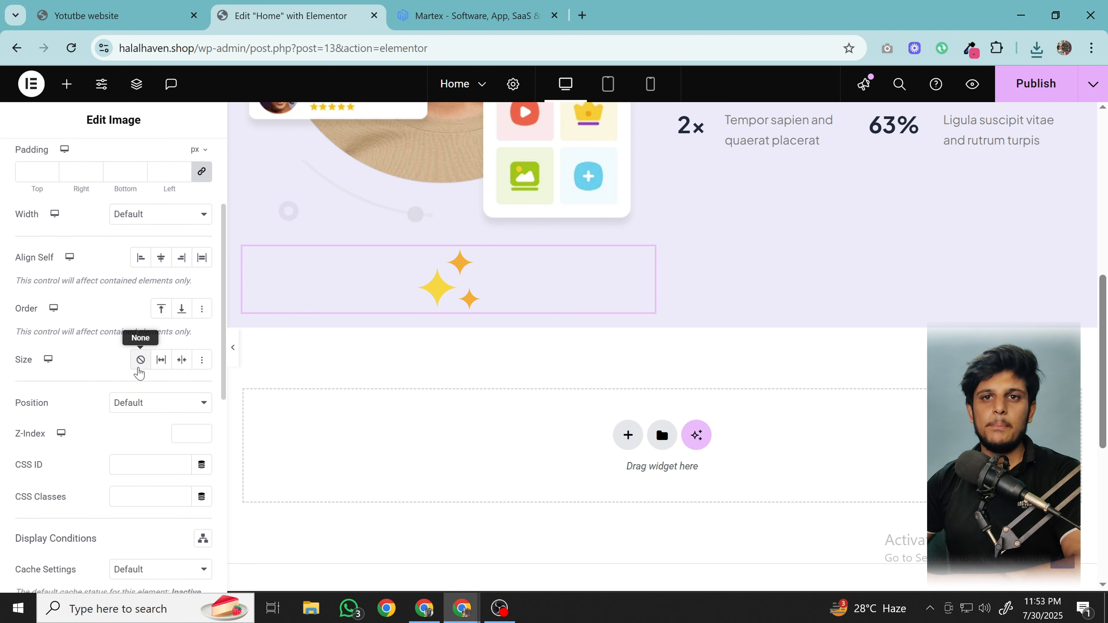
{"action": "left_click", "coordinate": [133, 410]}
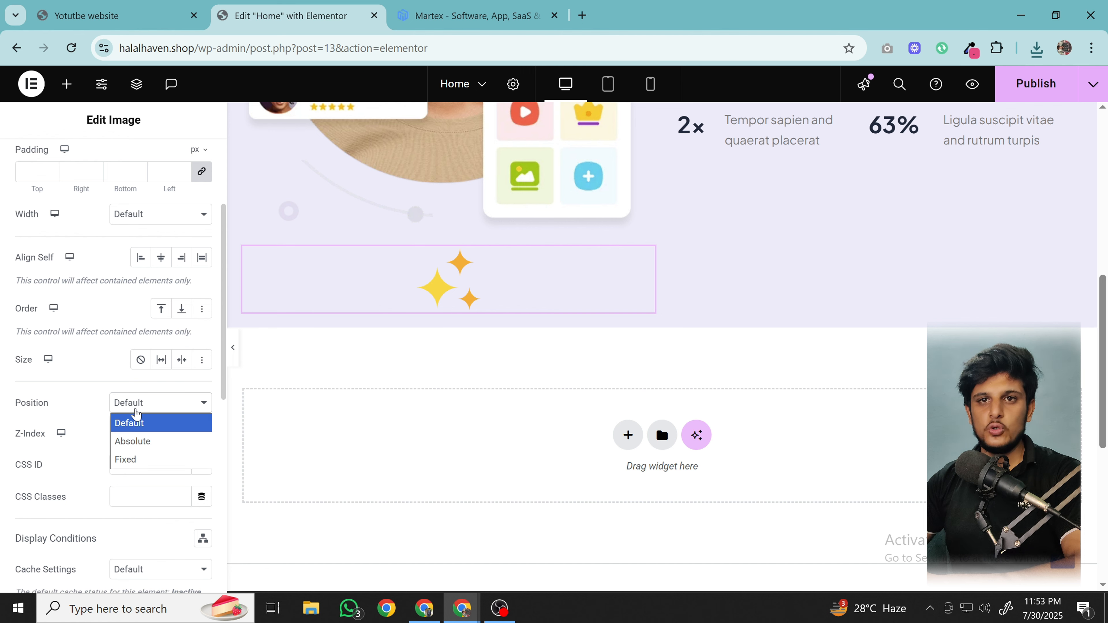
{"action": "left_click", "coordinate": [142, 442]}
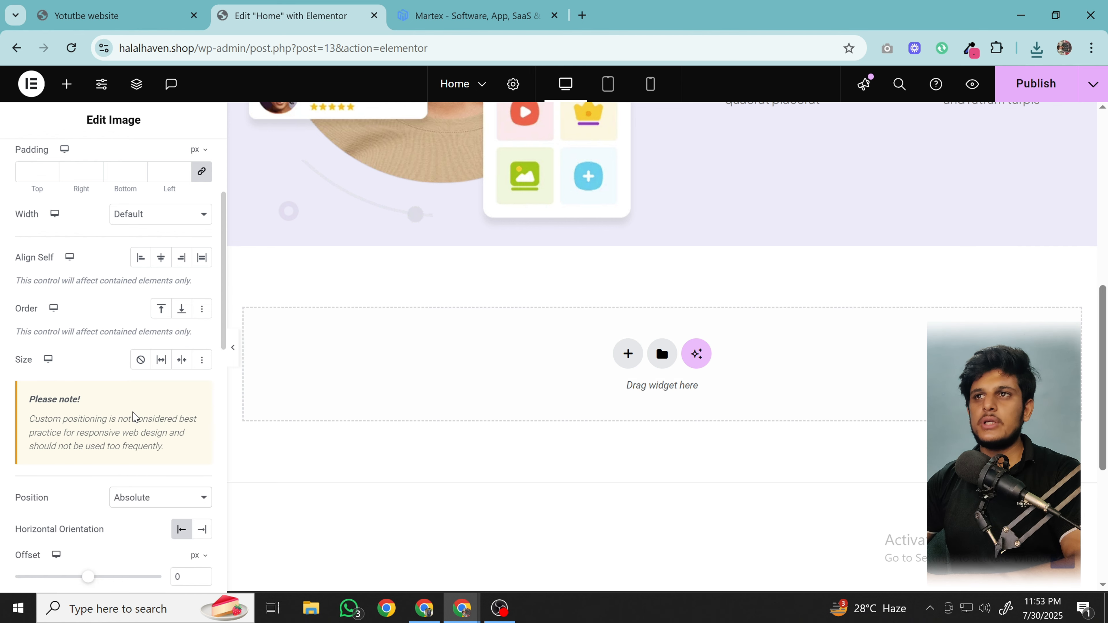
{"action": "scroll", "coordinate": [115, 349], "scroll_direction": "down", "scroll_amount": 3}
{"action": "scroll", "coordinate": [660, 256], "scroll_direction": "up", "scroll_amount": 1}
{"action": "scroll", "coordinate": [660, 255], "scroll_direction": "up", "scroll_amount": 8}
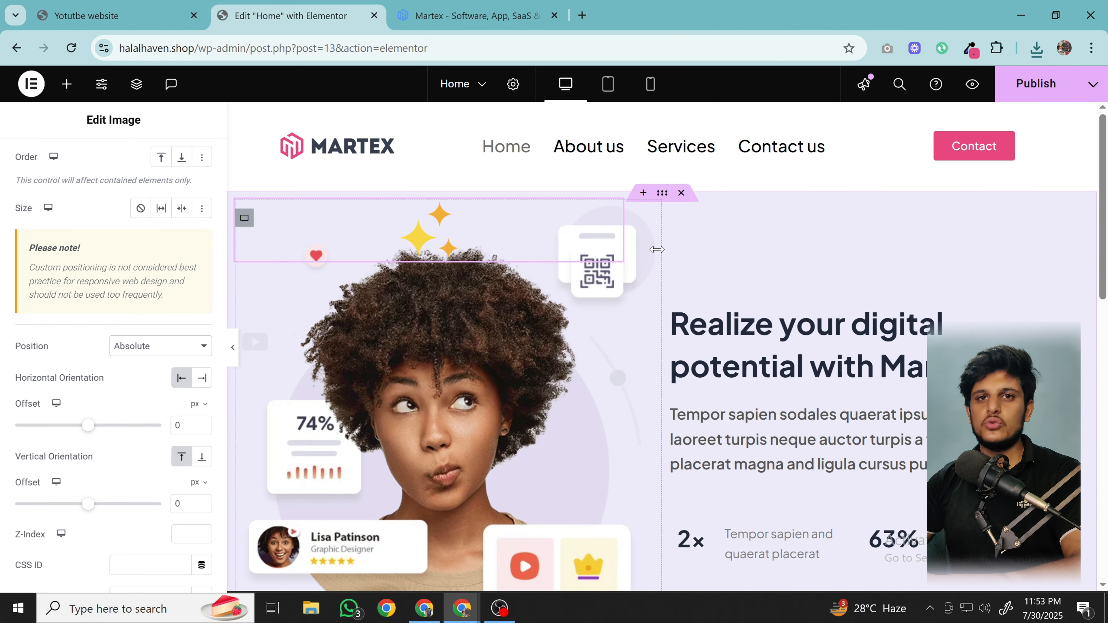
{"action": "scroll", "coordinate": [656, 250], "scroll_direction": "down", "scroll_amount": 2}
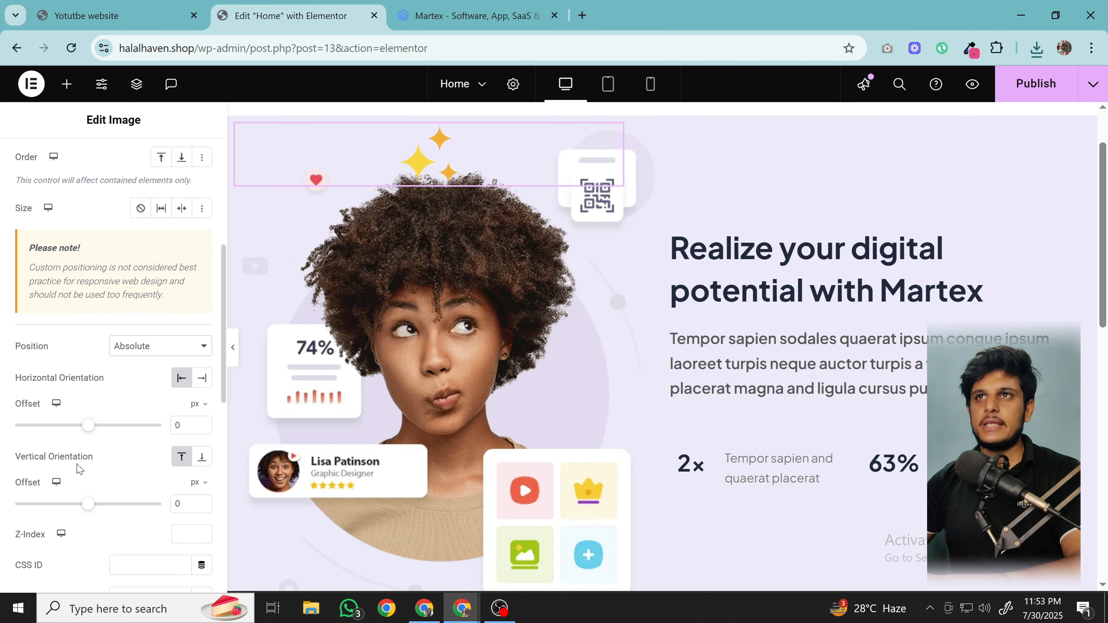
- Try to place the sparkle image beside the face using a left-oriented horizontal offset of 330 px and a vertical offset of 300 px
{"action": "left_click_drag", "start_coordinate": [87, 436], "coordinate": [101, 436]}
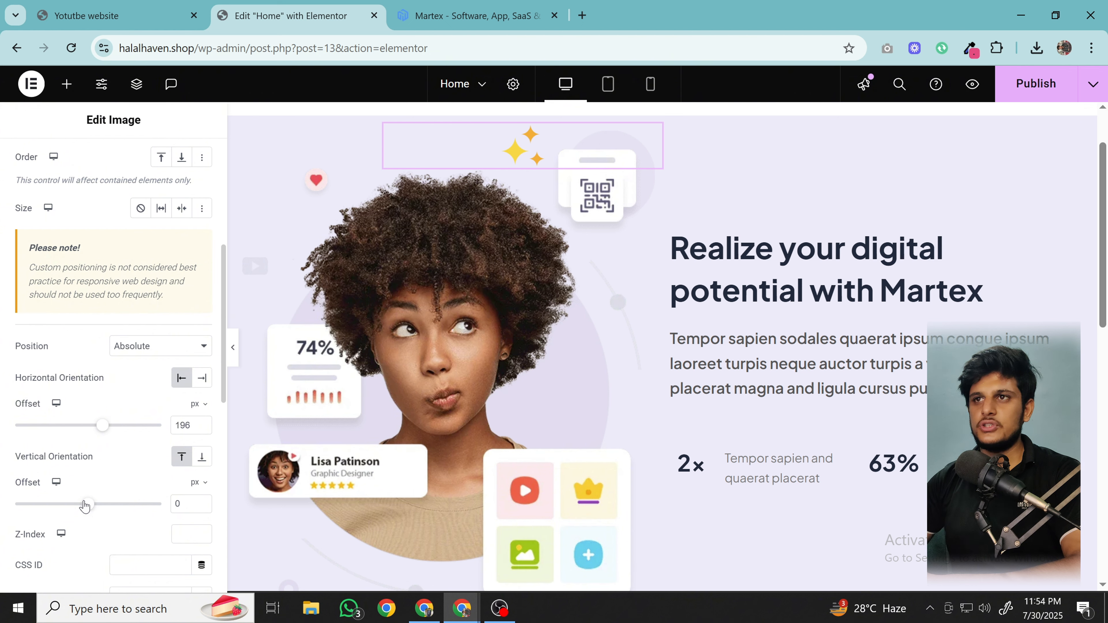
{"action": "left_click_drag", "start_coordinate": [85, 506], "coordinate": [108, 505]}
{"action": "mouse_move", "coordinate": [101, 426]}
{"action": "left_mouse_down"}
{"action": "mouse_move", "coordinate": [86, 428]}
{"action": "mouse_move", "coordinate": [112, 429]}
{"action": "left_mouse_up"}
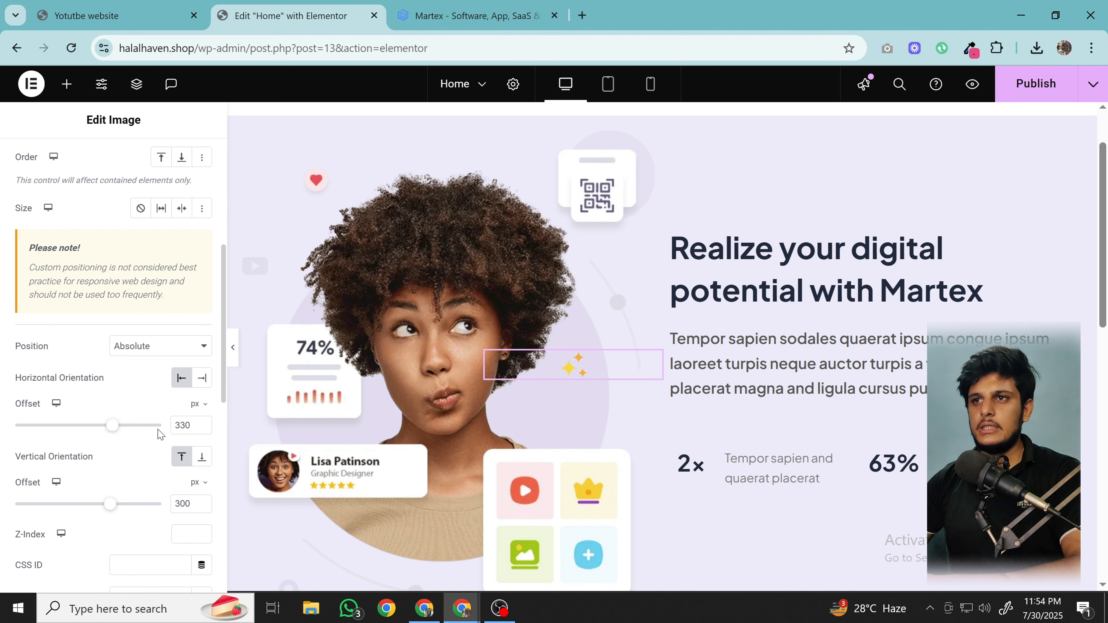
- Anchor the sparkle image to the right with a horizontal offset of -165 px and a vertical offset of 238 px
{"action": "left_click", "coordinate": [198, 382]}
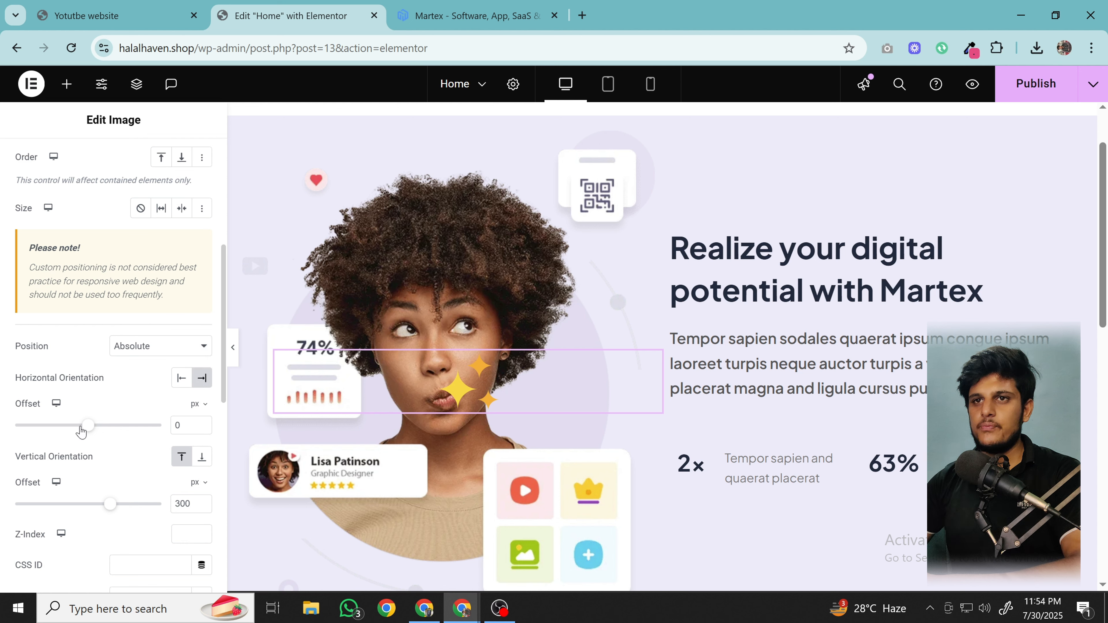
{"action": "mouse_move", "coordinate": [87, 430]}
{"action": "left_mouse_down"}
{"action": "mouse_move", "coordinate": [106, 428]}
{"action": "mouse_move", "coordinate": [76, 431]}
{"action": "left_mouse_up"}
{"action": "left_click_drag", "start_coordinate": [109, 505], "coordinate": [106, 508]}
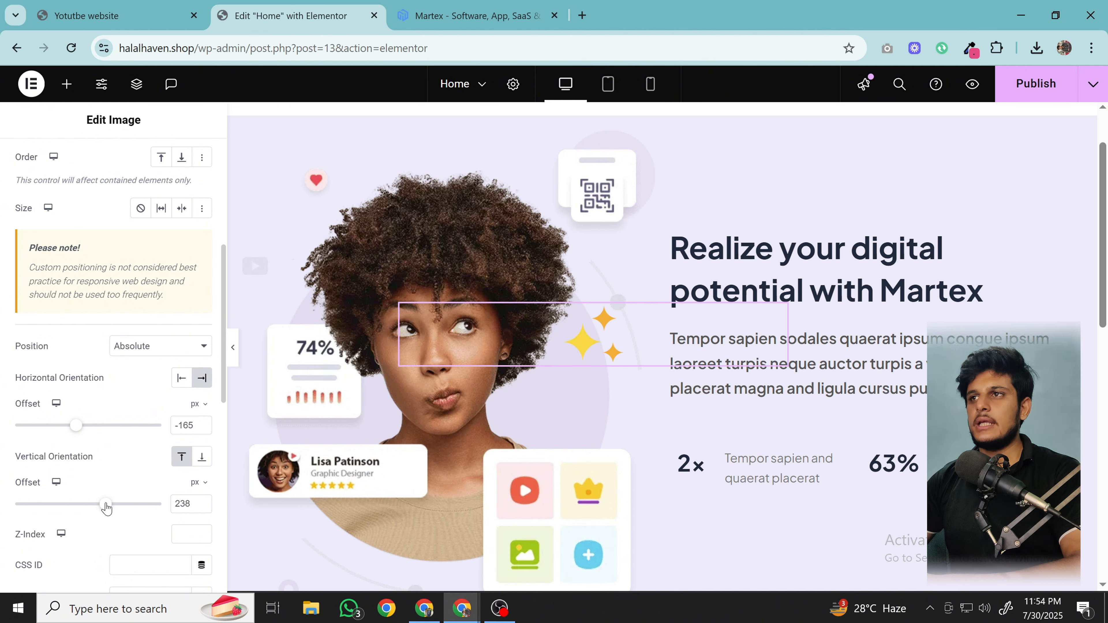
- Deselect the sparkle image, check its placement in the hero section, and publish the Home page
{"action": "scroll", "coordinate": [776, 262], "scroll_direction": "down", "scroll_amount": 2}
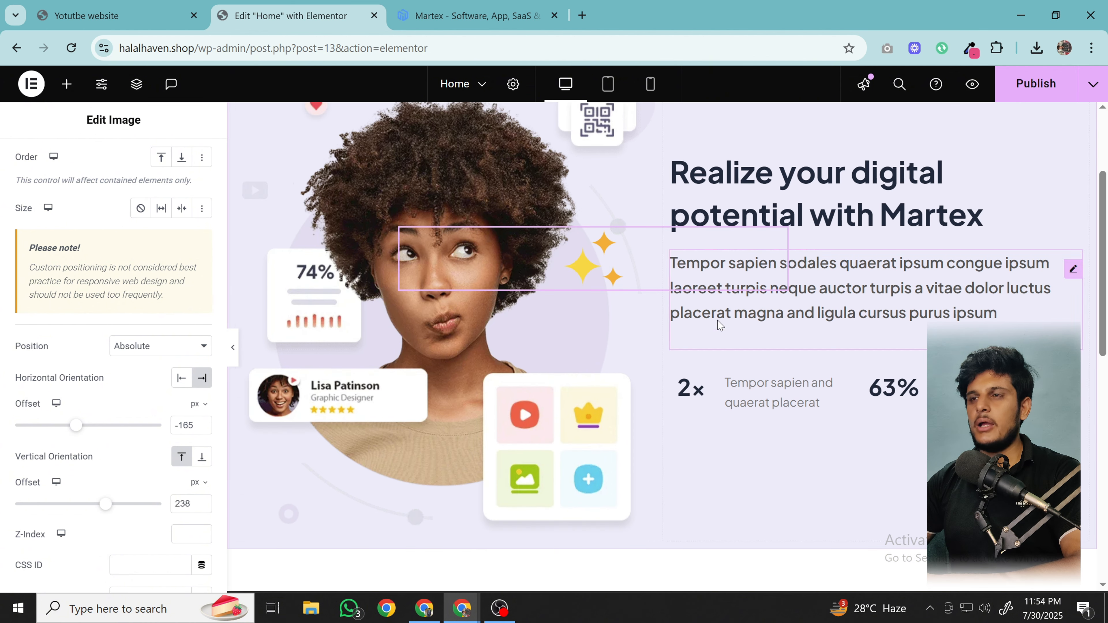
{"action": "left_click", "coordinate": [883, 280]}
{"action": "scroll", "coordinate": [580, 358], "scroll_direction": "up", "scroll_amount": 4}
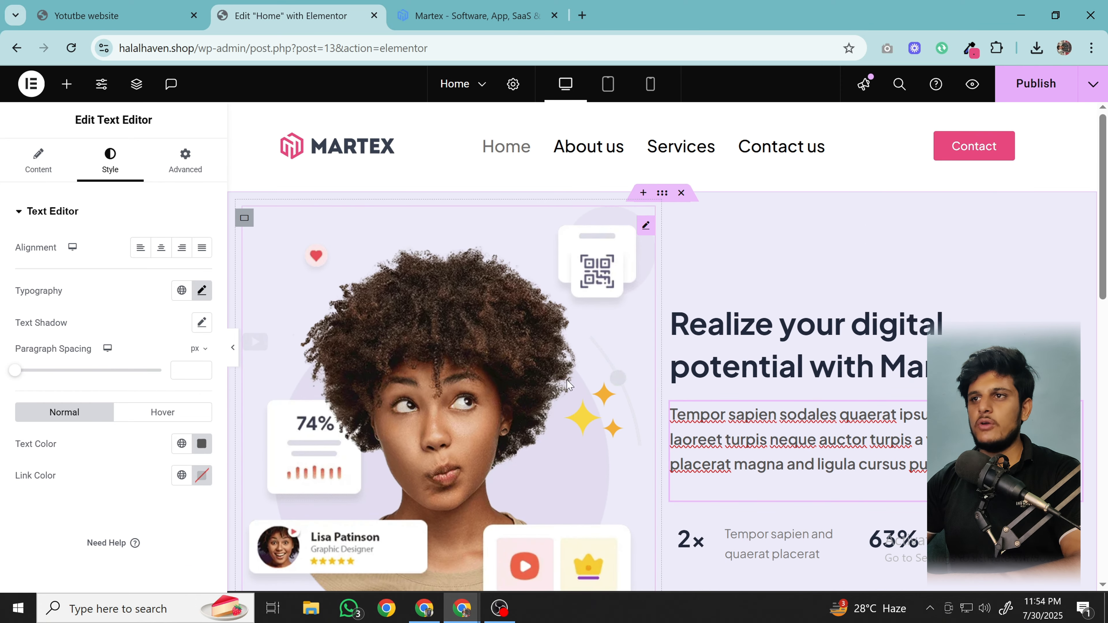
{"action": "scroll", "coordinate": [544, 474], "scroll_direction": "down", "scroll_amount": 2}
{"action": "scroll", "coordinate": [567, 414], "scroll_direction": "up", "scroll_amount": 2}
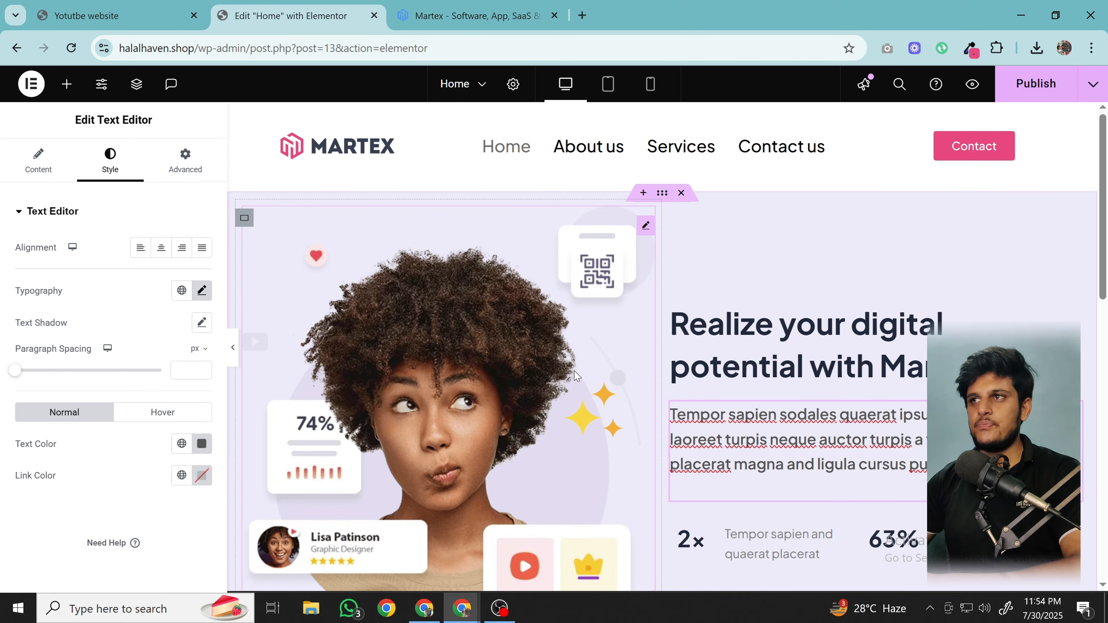
{"action": "scroll", "coordinate": [576, 375], "scroll_direction": "down", "scroll_amount": 1}
{"action": "scroll", "coordinate": [576, 375], "scroll_direction": "down", "scroll_amount": 3}
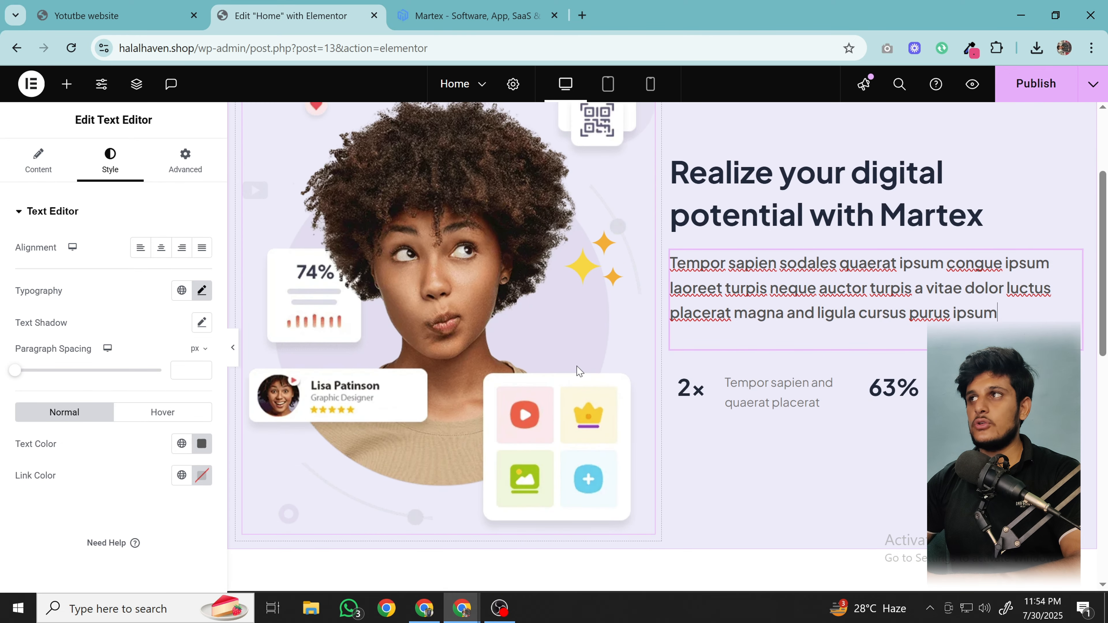
{"action": "left_click", "coordinate": [1034, 83]}
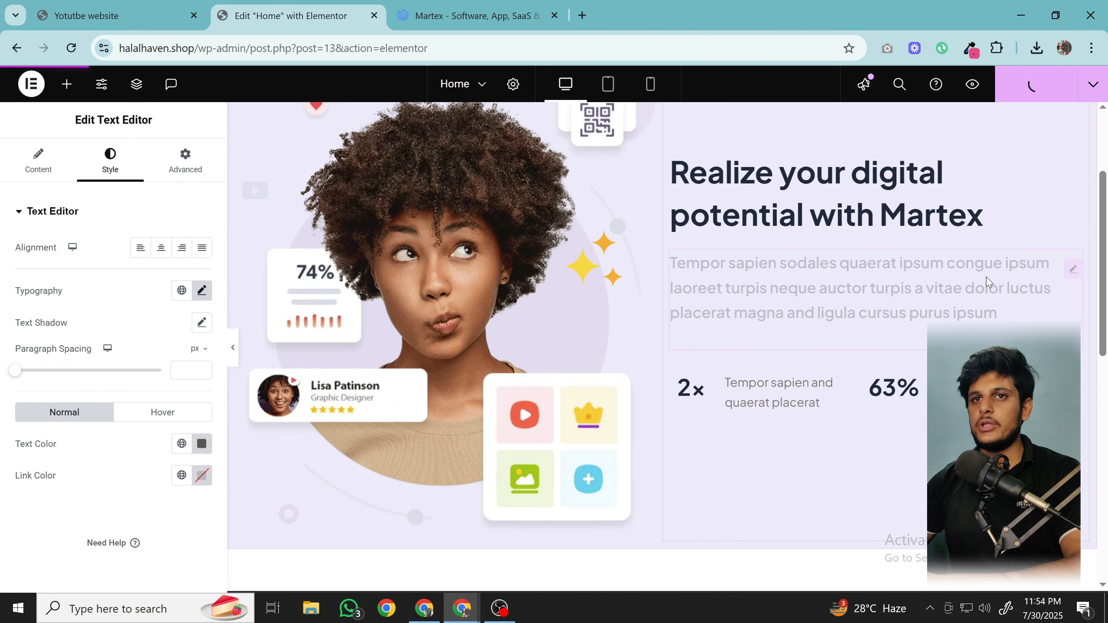
- Preview the hero section at full width with the editing panel hidden, and bring the panel back
{"action": "left_click", "coordinate": [232, 347]}
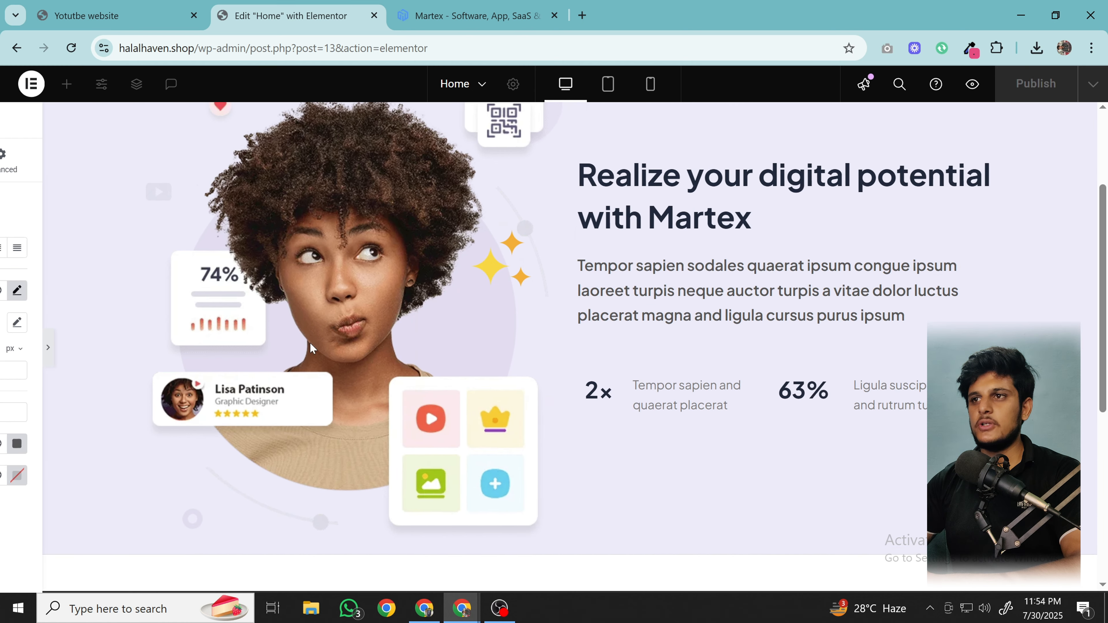
{"action": "scroll", "coordinate": [397, 383], "scroll_direction": "up", "scroll_amount": 3}
{"action": "scroll", "coordinate": [397, 383], "scroll_direction": "down", "scroll_amount": 5}
{"action": "scroll", "coordinate": [397, 382], "scroll_direction": "up", "scroll_amount": 5}
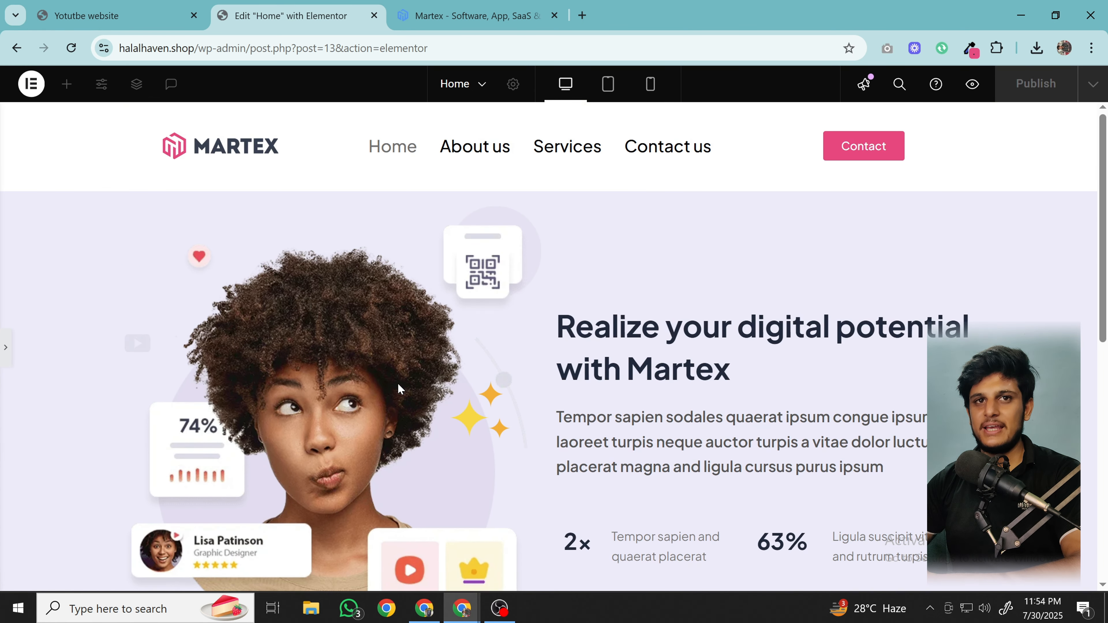
{"action": "left_click", "coordinate": [4, 356]}
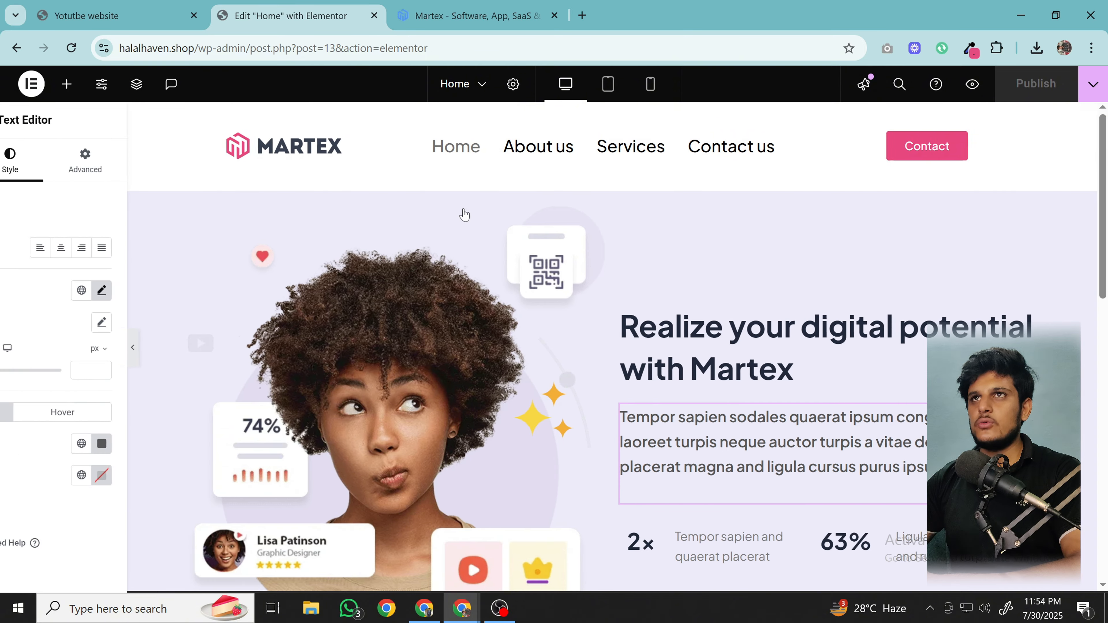
- Switch to the Martex demo page to check its hero section, and return to the Home page in Elementor
{"action": "key", "text": "ctrl+Tab"}
{"action": "scroll", "coordinate": [529, 161], "scroll_direction": "up", "scroll_amount": 5}
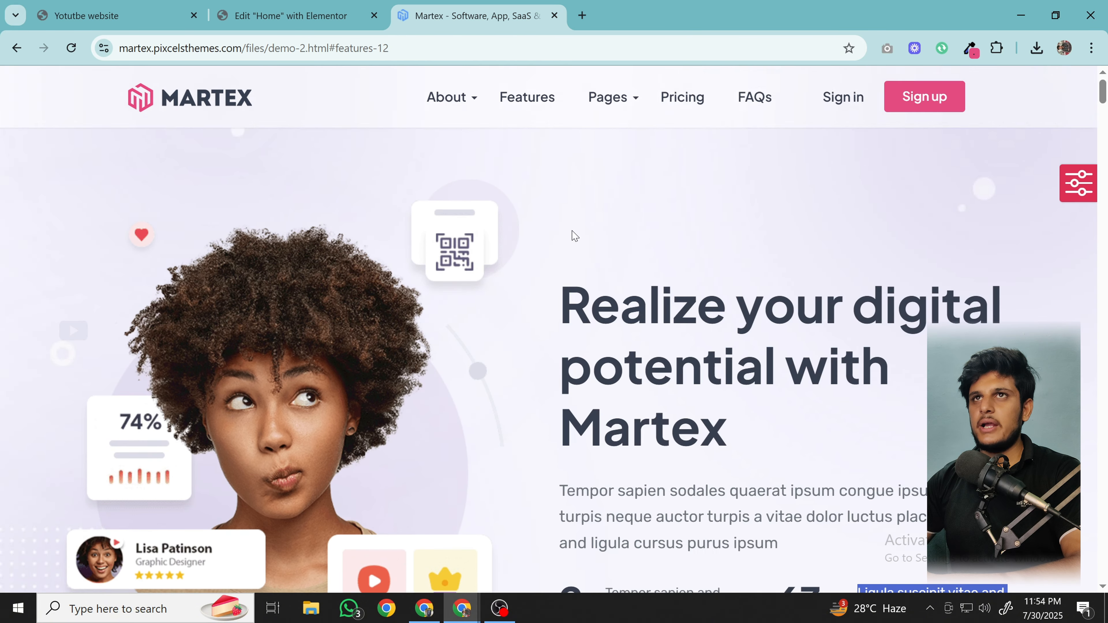
{"action": "left_click", "coordinate": [288, 15]}
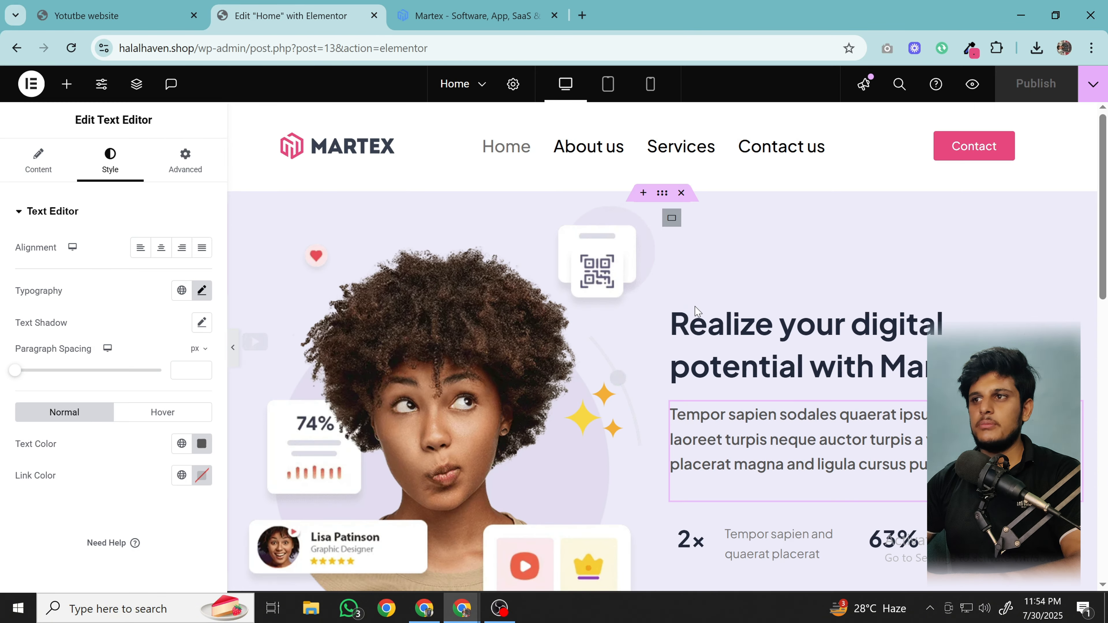
{"action": "scroll", "coordinate": [511, 314], "scroll_direction": "down", "scroll_amount": 1}
{"action": "scroll", "coordinate": [511, 313], "scroll_direction": "up", "scroll_amount": 1}
{"action": "scroll", "coordinate": [514, 317], "scroll_direction": "down", "scroll_amount": 3}
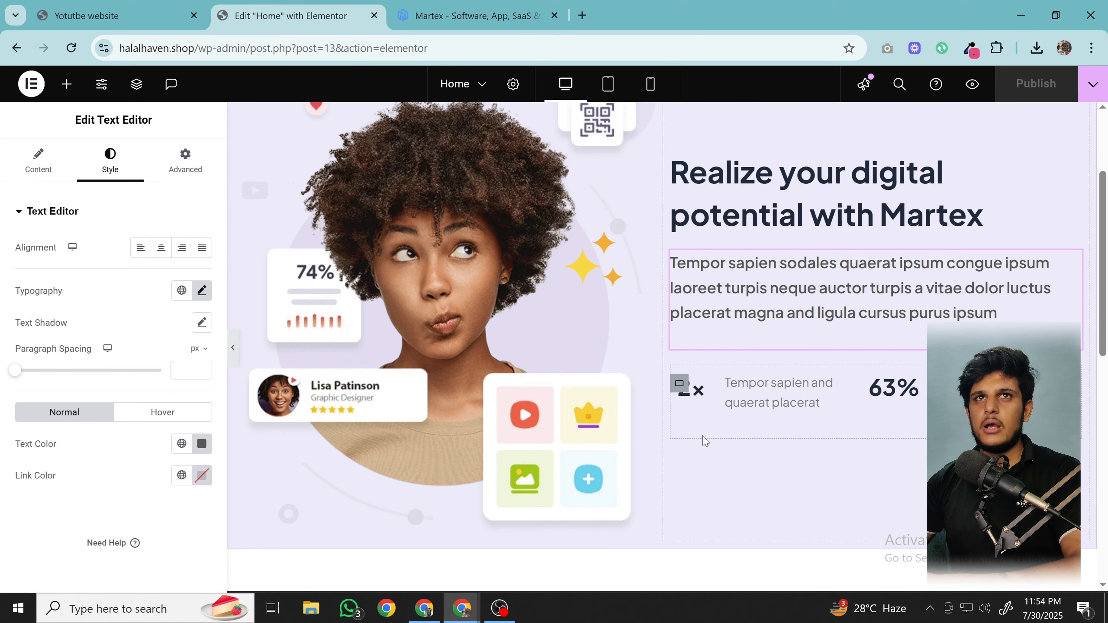
{"action": "left_click", "coordinate": [66, 84]}
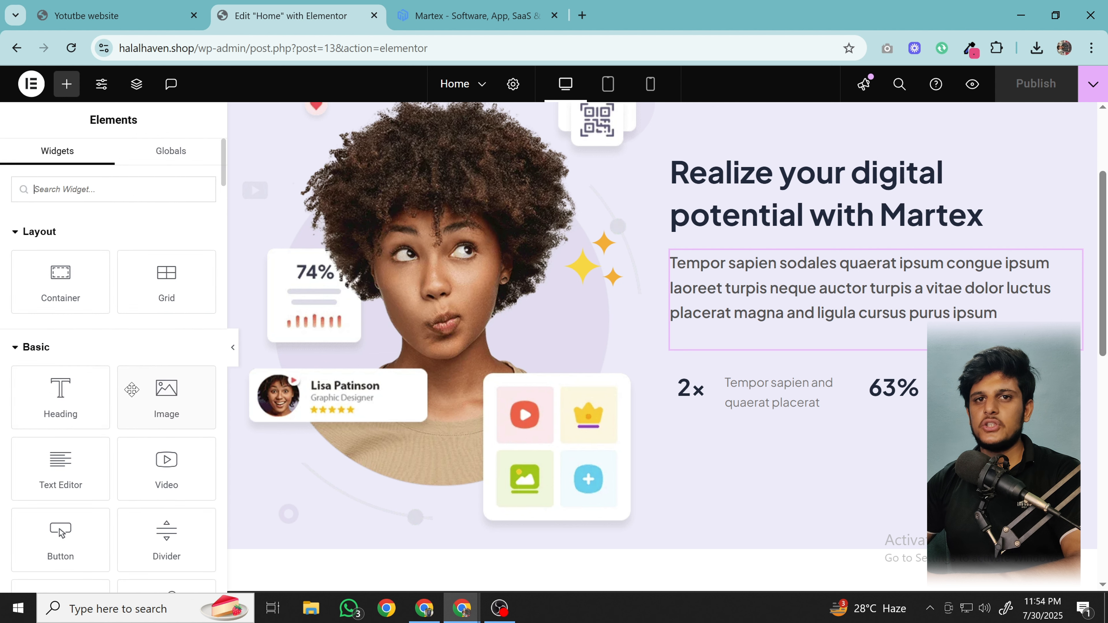
{"action": "scroll", "coordinate": [144, 450], "scroll_direction": "down", "scroll_amount": 3}
{"action": "left_click_drag", "start_coordinate": [60, 381], "coordinate": [812, 389]}
{"action": "key", "text": "ctrl+z"}
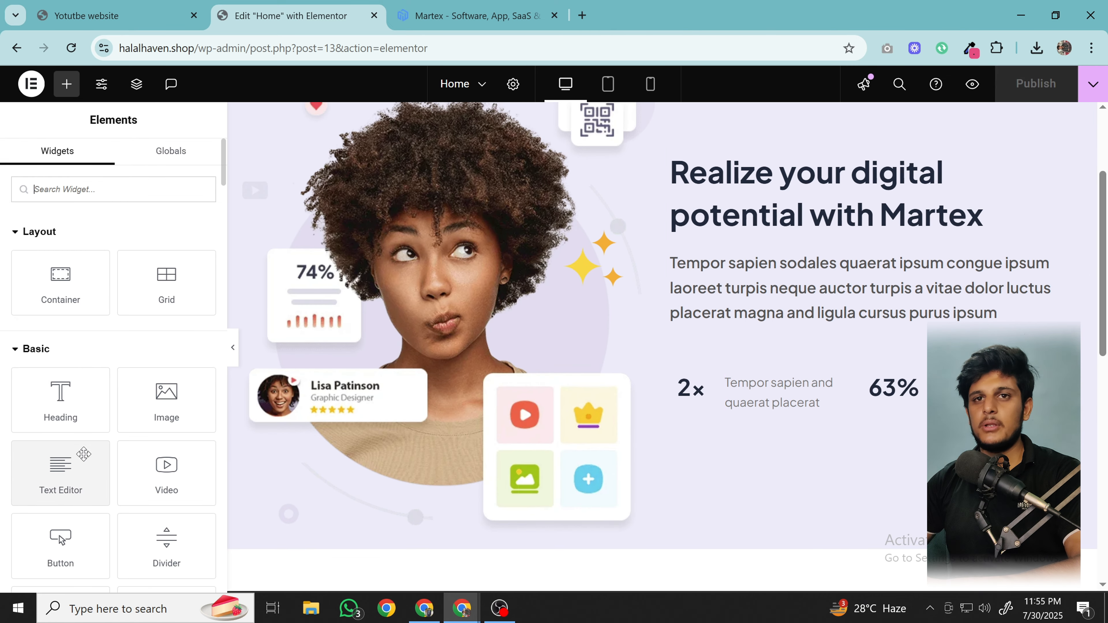
- Add a Button widget beneath the 2x and 63% statistics row in the hero's text column
{"action": "scroll", "coordinate": [154, 395], "scroll_direction": "down", "scroll_amount": 3}
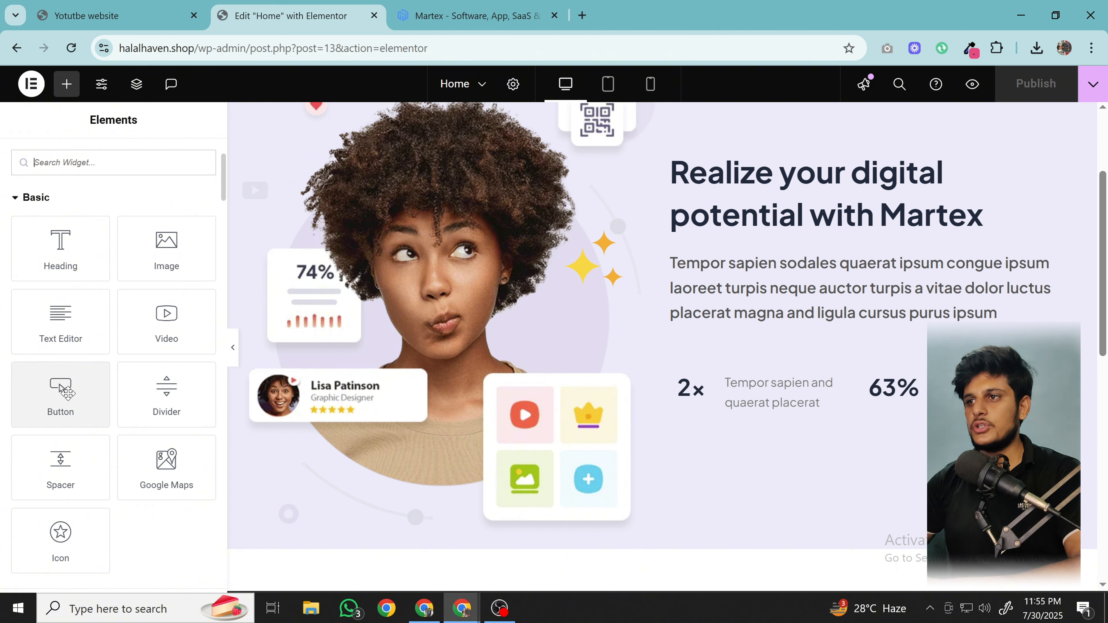
{"action": "left_click_drag", "start_coordinate": [65, 392], "coordinate": [803, 468]}
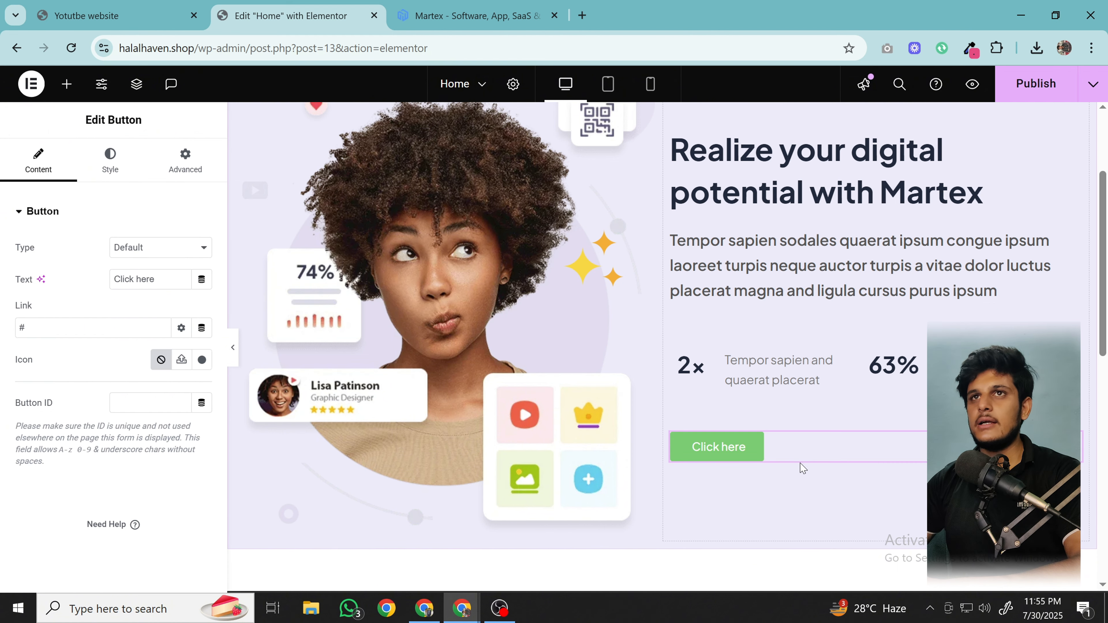
{"action": "scroll", "coordinate": [803, 467], "scroll_direction": "up", "scroll_amount": 2}
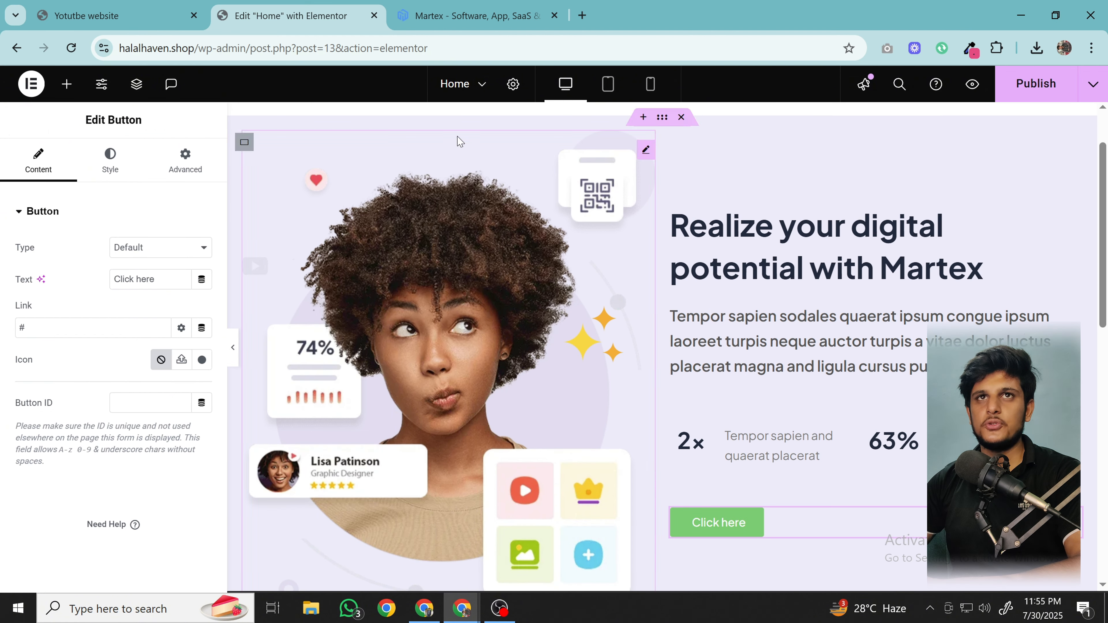
- Try the button inside the statistics container through the page structure, and take it back out of the hero section
{"action": "left_click", "coordinate": [136, 85]}
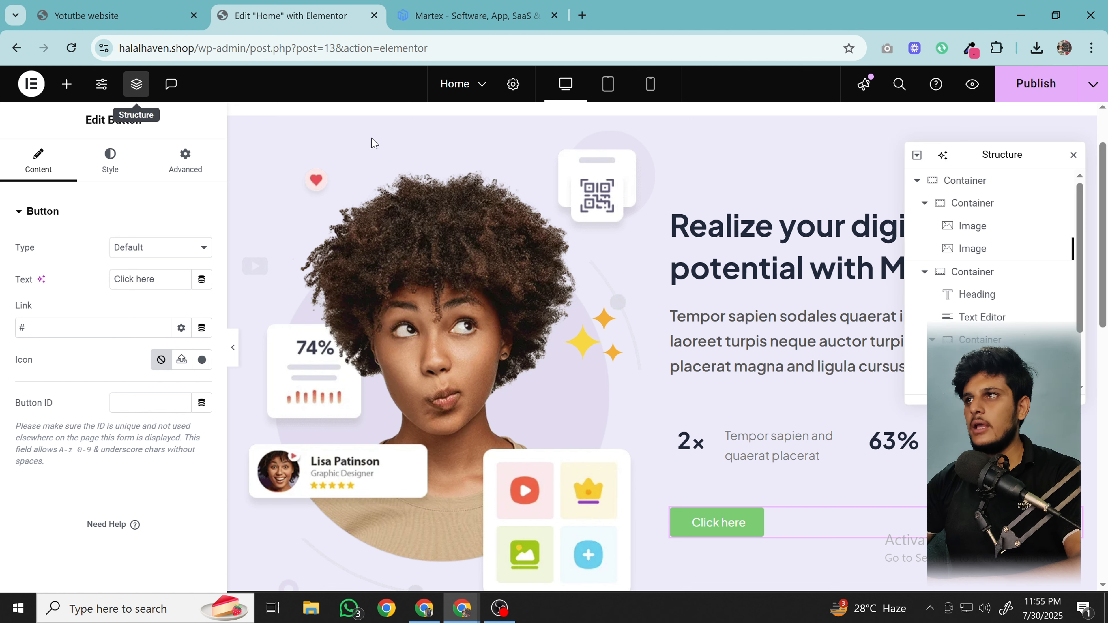
{"action": "left_click", "coordinate": [917, 181]}
{"action": "left_click", "coordinate": [917, 182]}
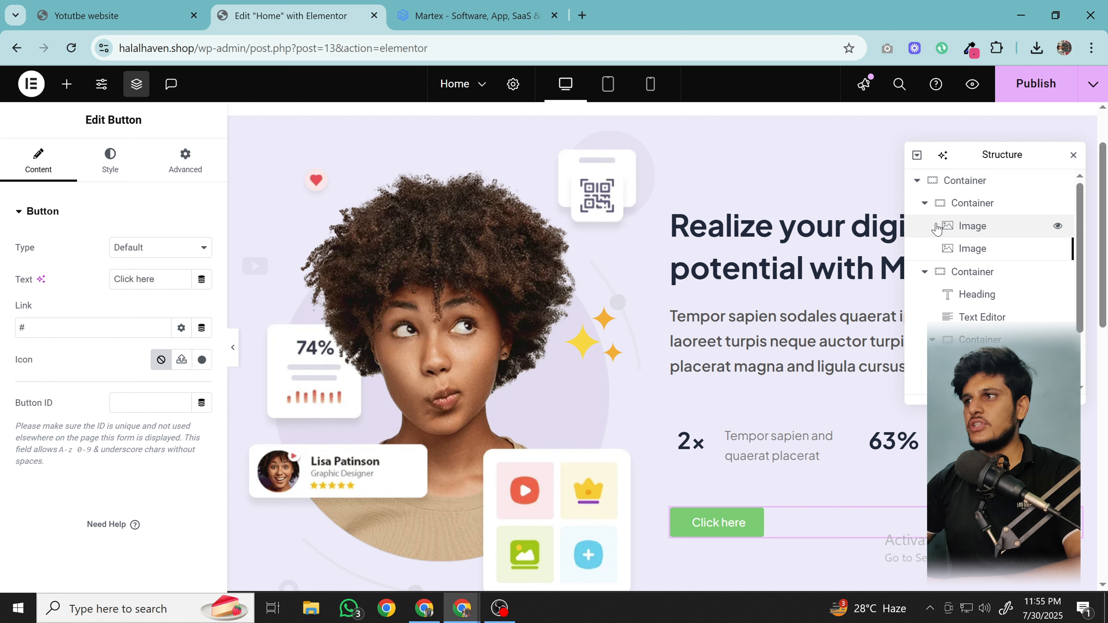
{"action": "scroll", "coordinate": [950, 310], "scroll_direction": "down", "scroll_amount": 2}
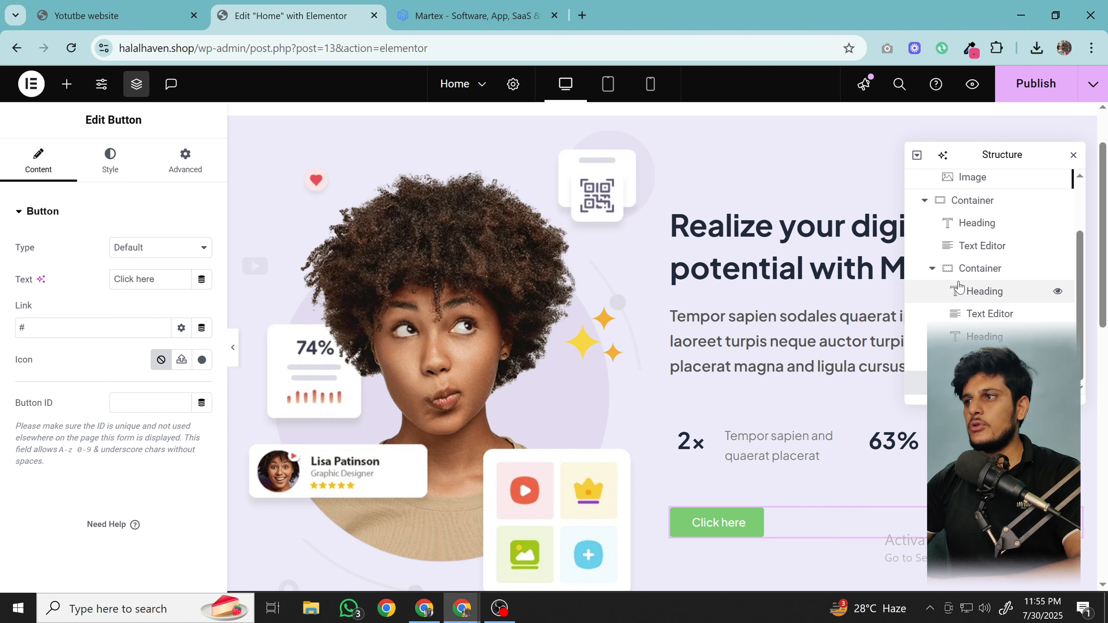
{"action": "mouse_move", "coordinate": [976, 358]}
{"action": "left_mouse_down"}
{"action": "mouse_move", "coordinate": [970, 241]}
{"action": "mouse_move", "coordinate": [975, 379]}
{"action": "left_mouse_up"}
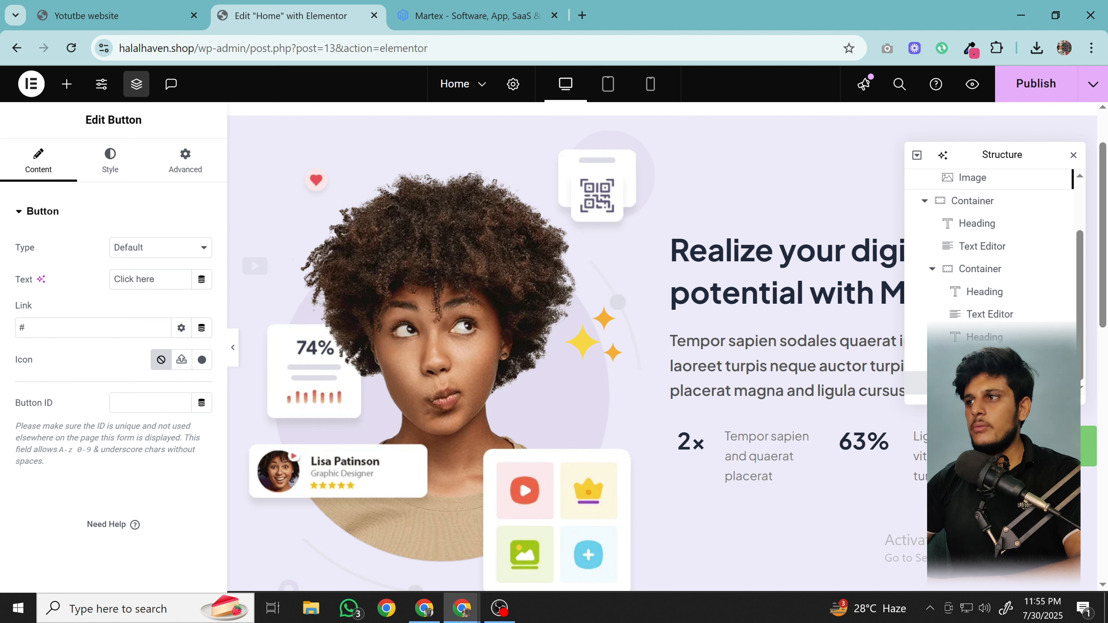
{"action": "mouse_move", "coordinate": [975, 383]}
{"action": "left_mouse_down"}
{"action": "mouse_move", "coordinate": [976, 412]}
{"action": "mouse_move", "coordinate": [975, 384]}
{"action": "left_mouse_up"}
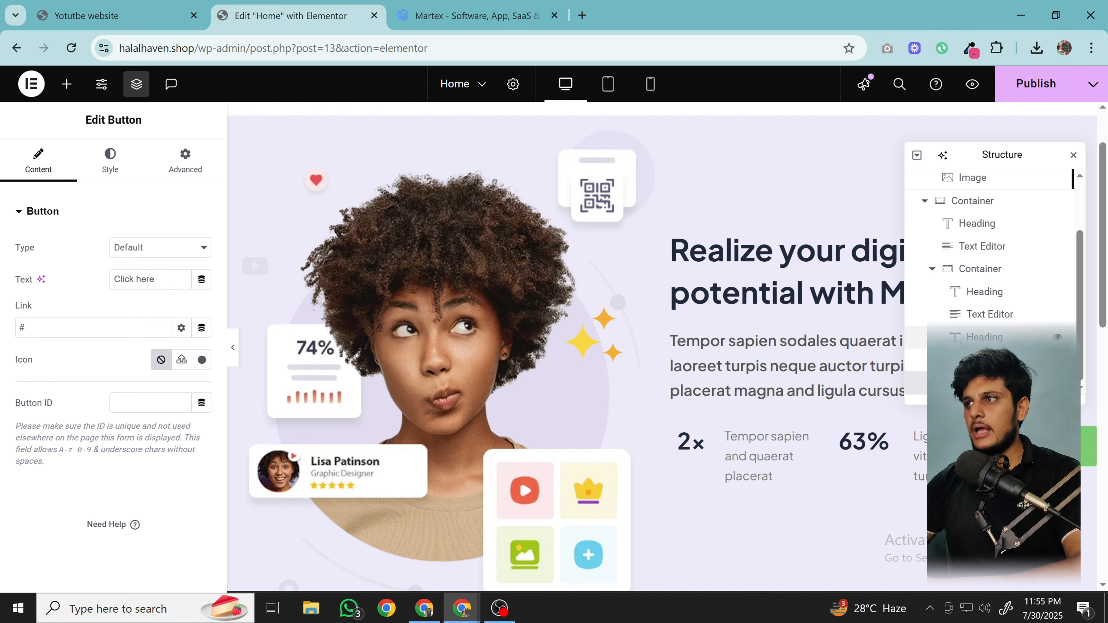
{"action": "left_click", "coordinate": [1073, 155]}
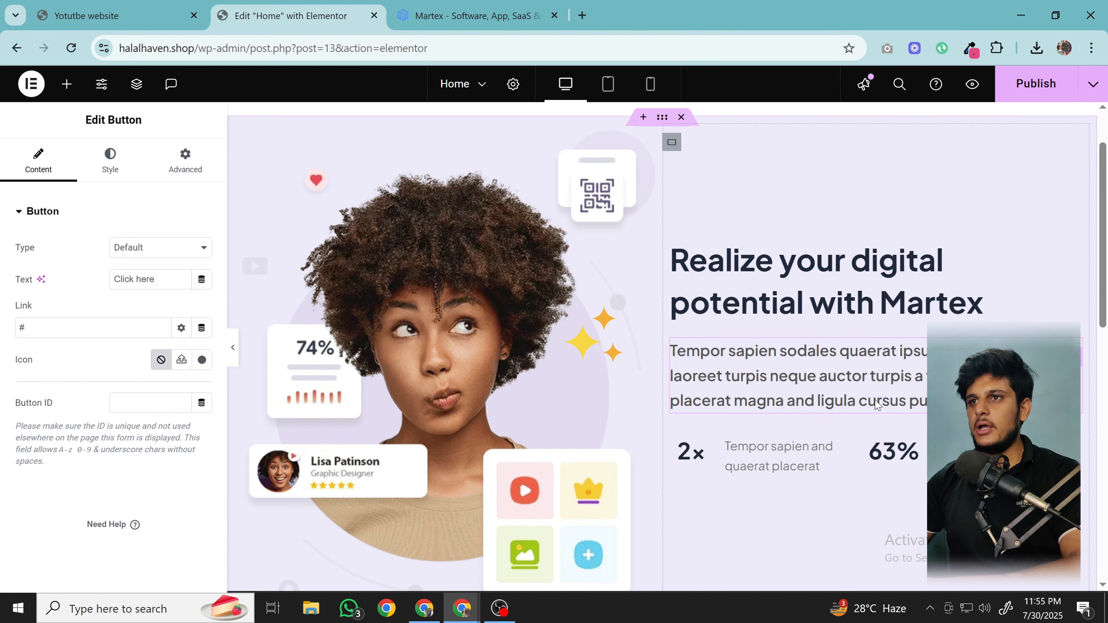
- Check the client logo strip below the hero on the Martex demo page, and return to the Home page in Elementor
{"action": "scroll", "coordinate": [747, 329], "scroll_direction": "down", "scroll_amount": 6}
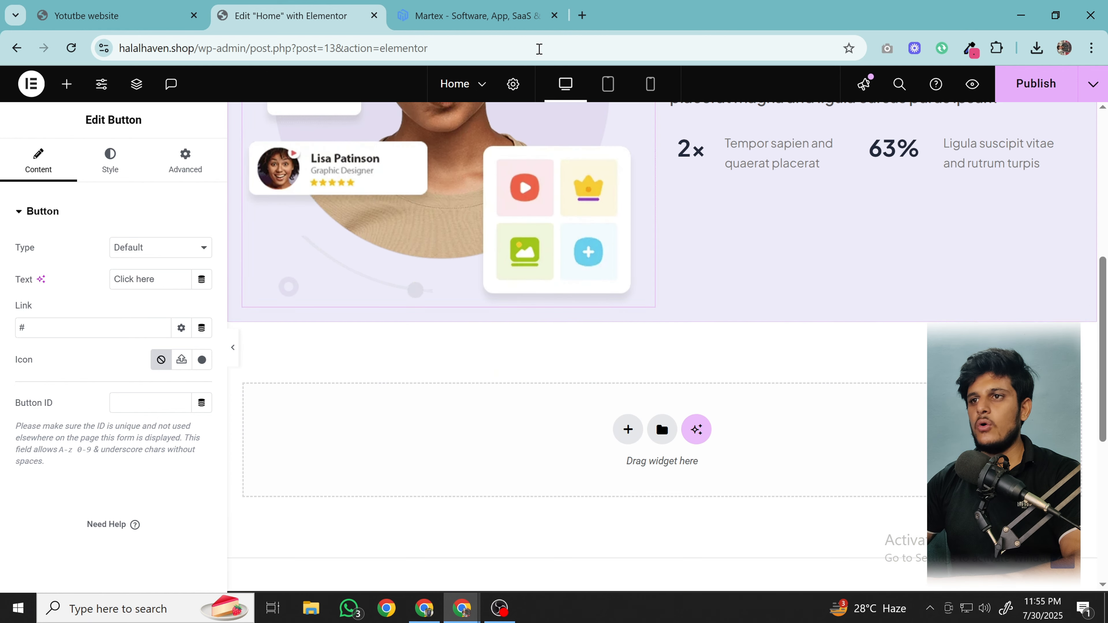
{"action": "left_click", "coordinate": [463, 6]}
{"action": "scroll", "coordinate": [685, 423], "scroll_direction": "down", "scroll_amount": 12}
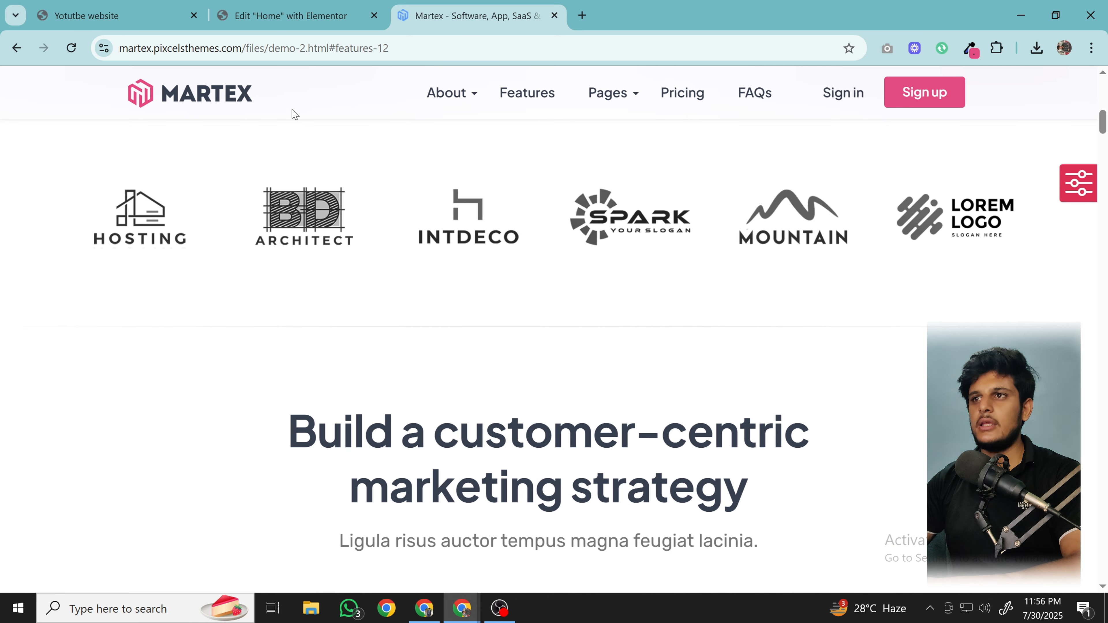
{"action": "left_click", "coordinate": [269, 6]}
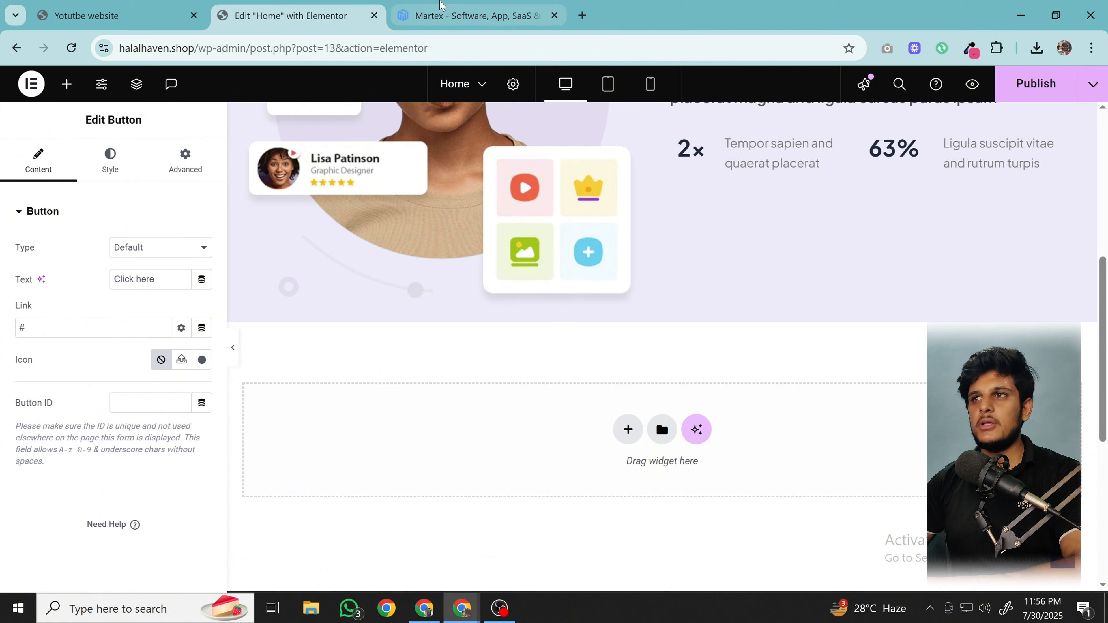
{"action": "left_click", "coordinate": [441, 6]}
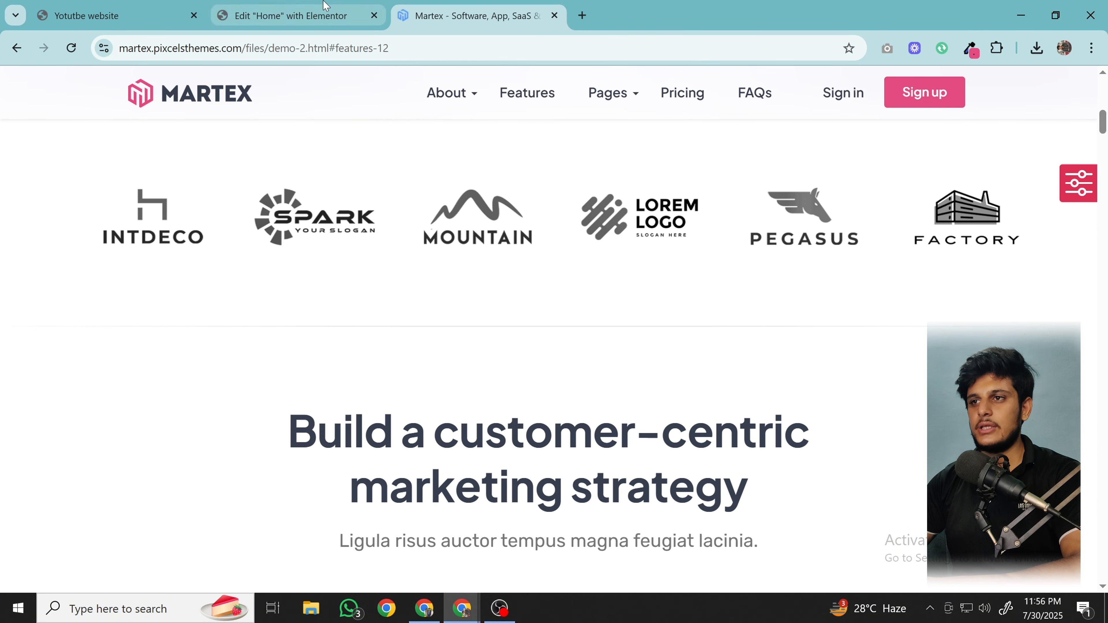
{"action": "left_click", "coordinate": [288, 15]}
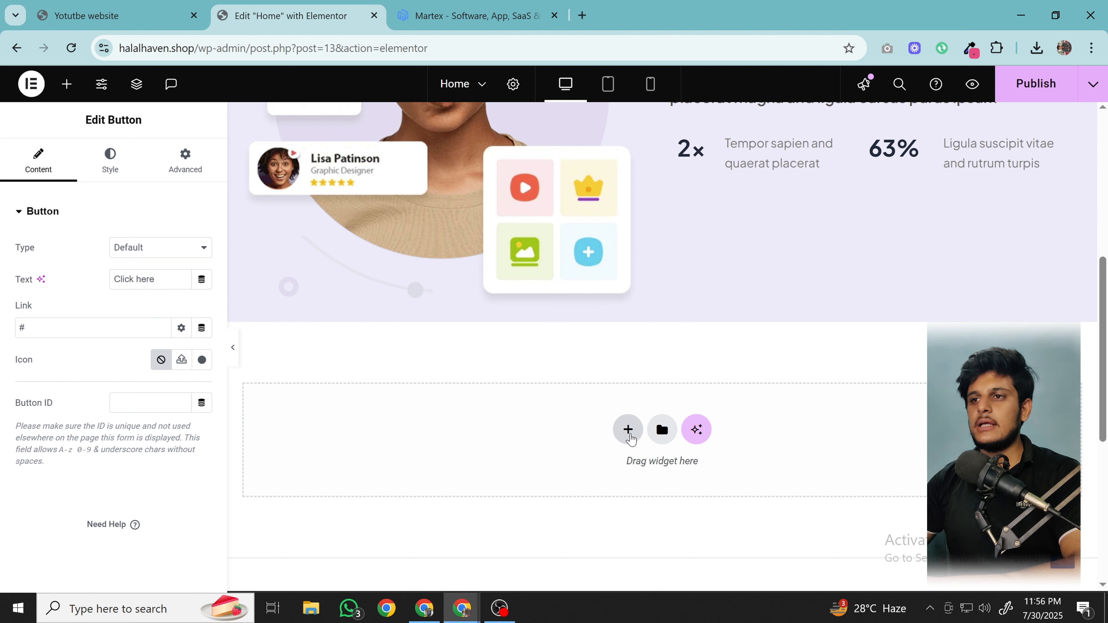
- Add a single vertical-direction container below the hero section and place a Client Logo widget in it
{"action": "left_click", "coordinate": [628, 430]}
{"action": "left_click", "coordinate": [619, 477]}
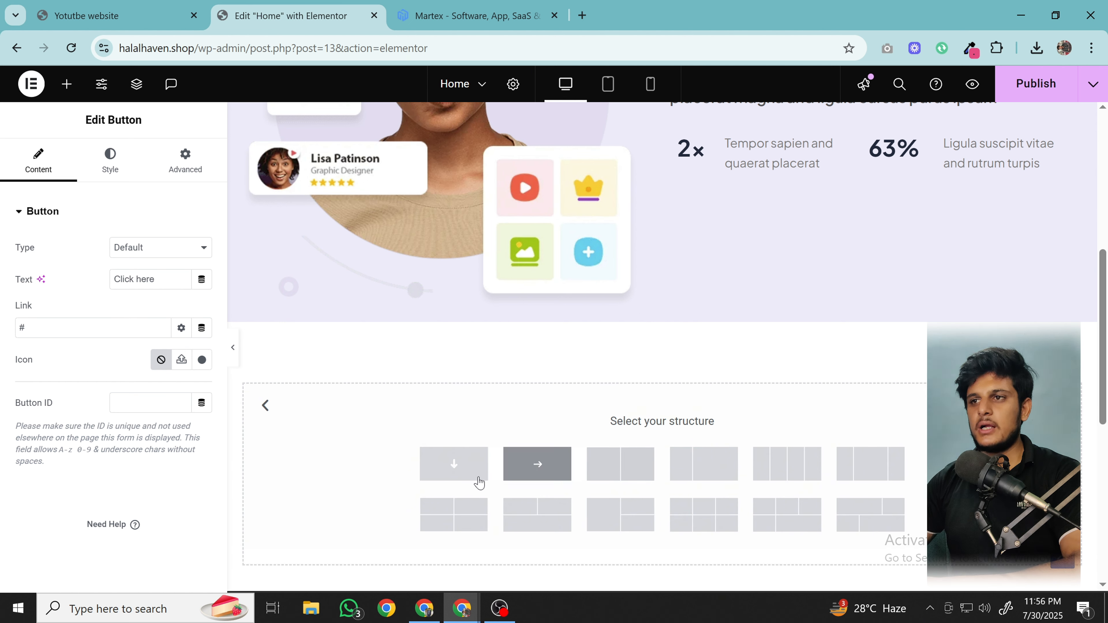
{"action": "left_click", "coordinate": [462, 474]}
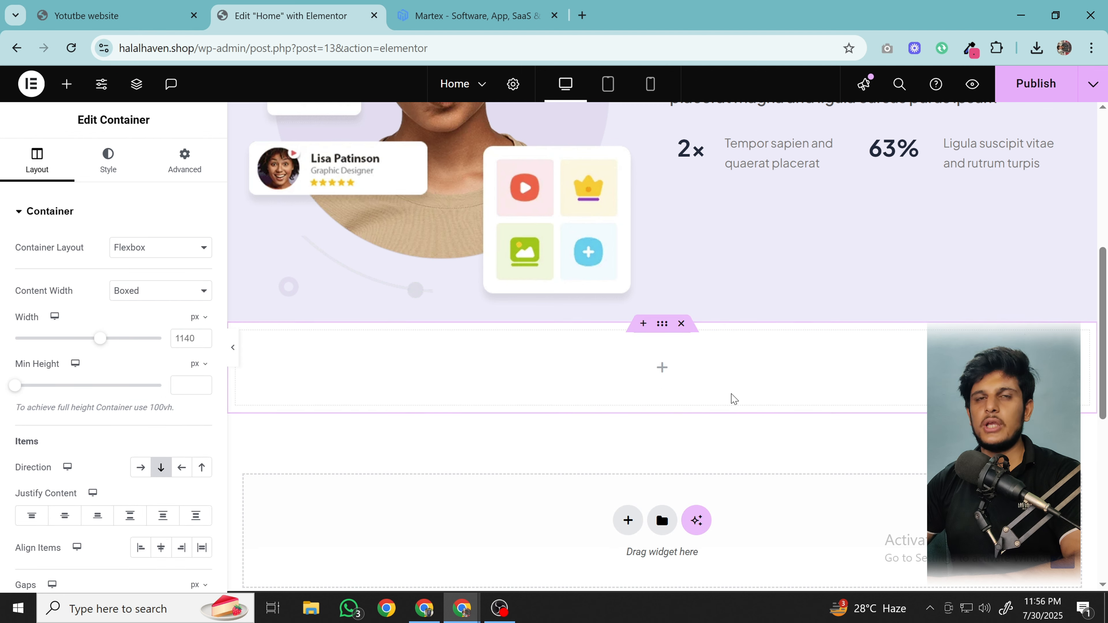
{"action": "left_click", "coordinate": [61, 92]}
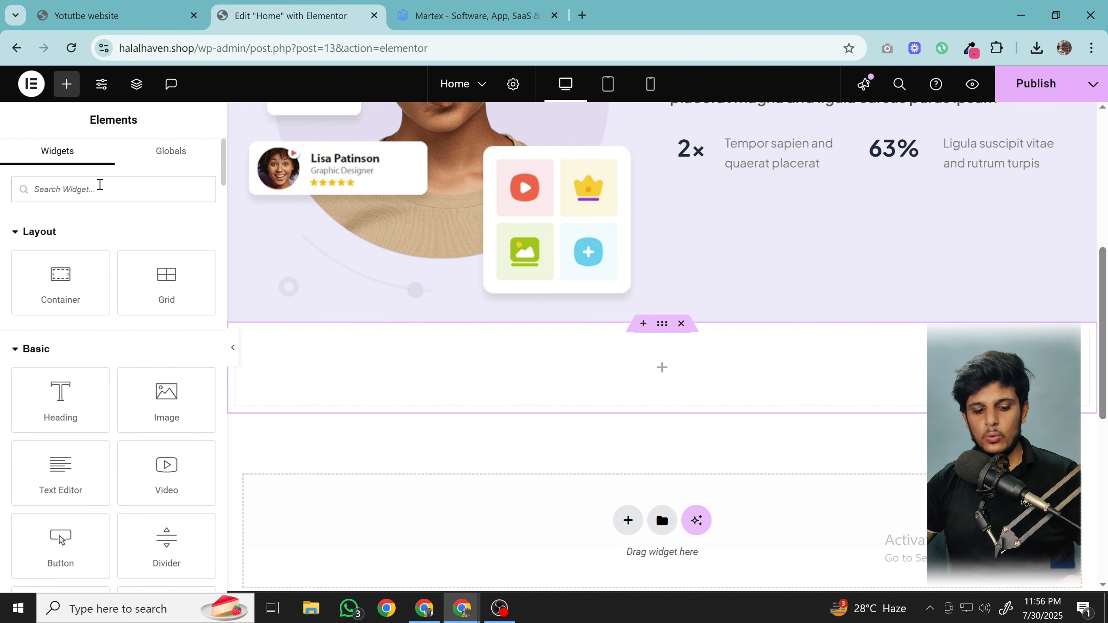
{"action": "type", "text": "logo"}
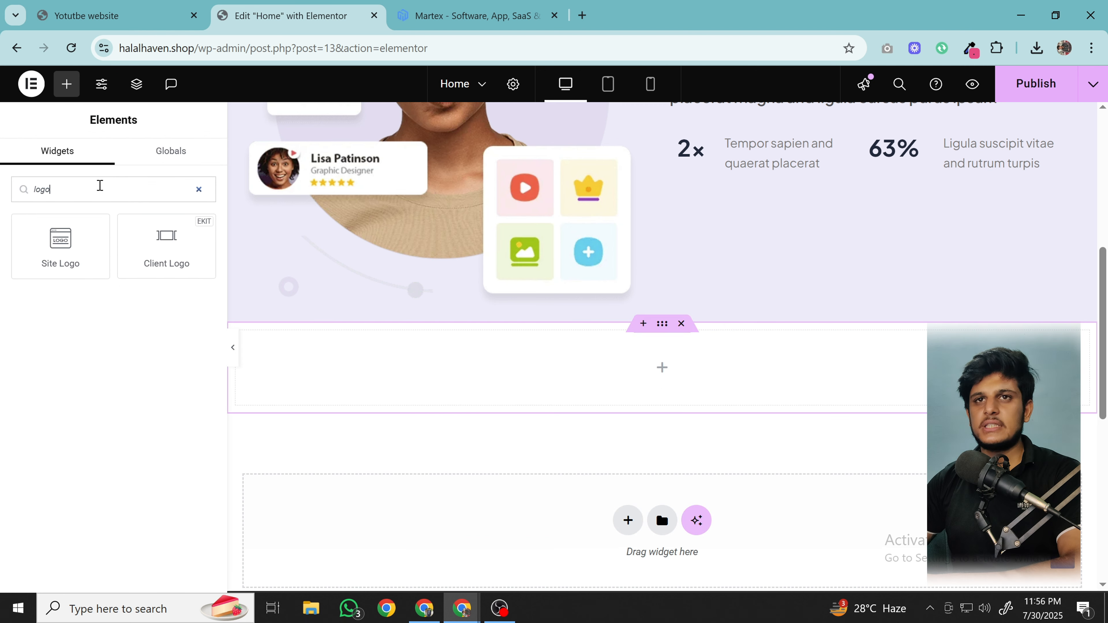
{"action": "left_click_drag", "start_coordinate": [153, 254], "coordinate": [429, 371]}
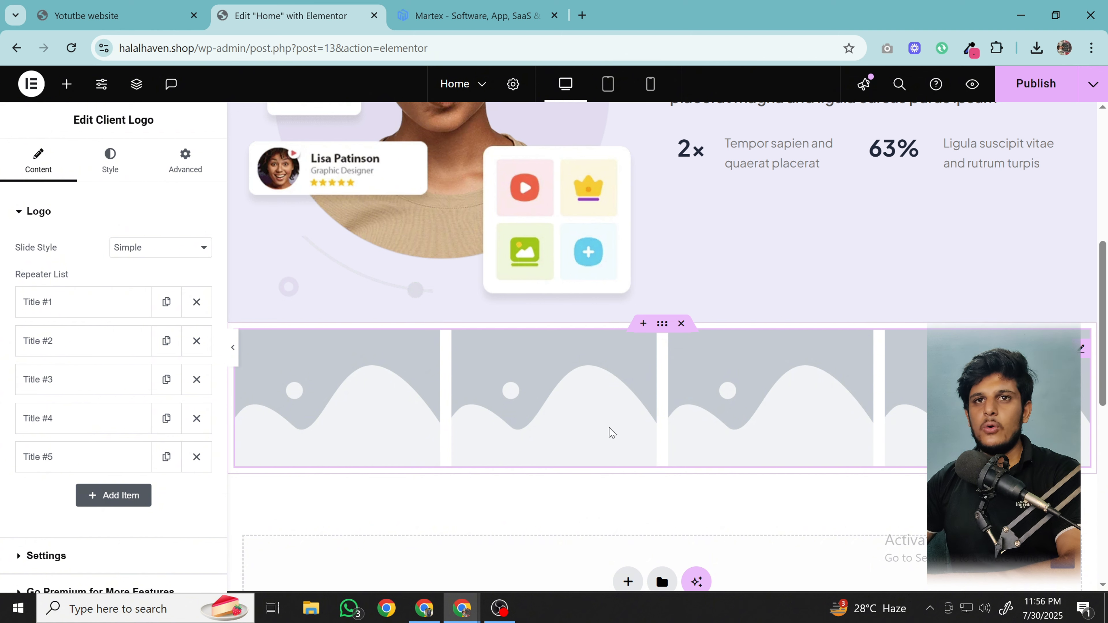
- Examine the options of the first Client Logo item and compare them with the logo strip on the Martex demo page
{"action": "scroll", "coordinate": [107, 312], "scroll_direction": "down", "scroll_amount": 2}
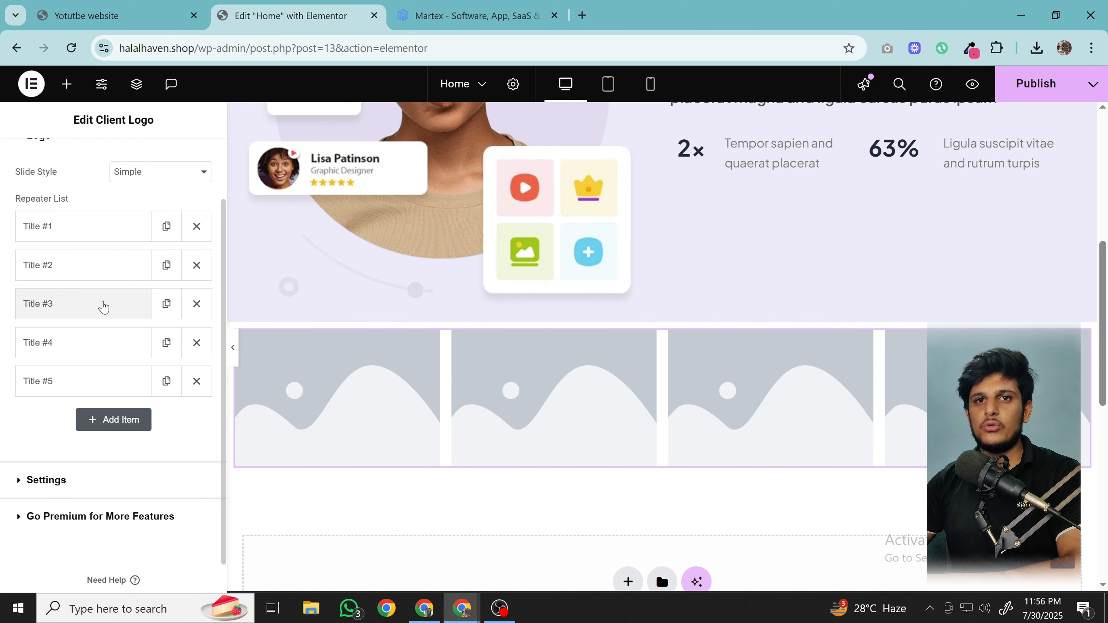
{"action": "scroll", "coordinate": [103, 307], "scroll_direction": "up", "scroll_amount": 2}
{"action": "left_click", "coordinate": [102, 305]}
{"action": "scroll", "coordinate": [102, 308], "scroll_direction": "down", "scroll_amount": 2}
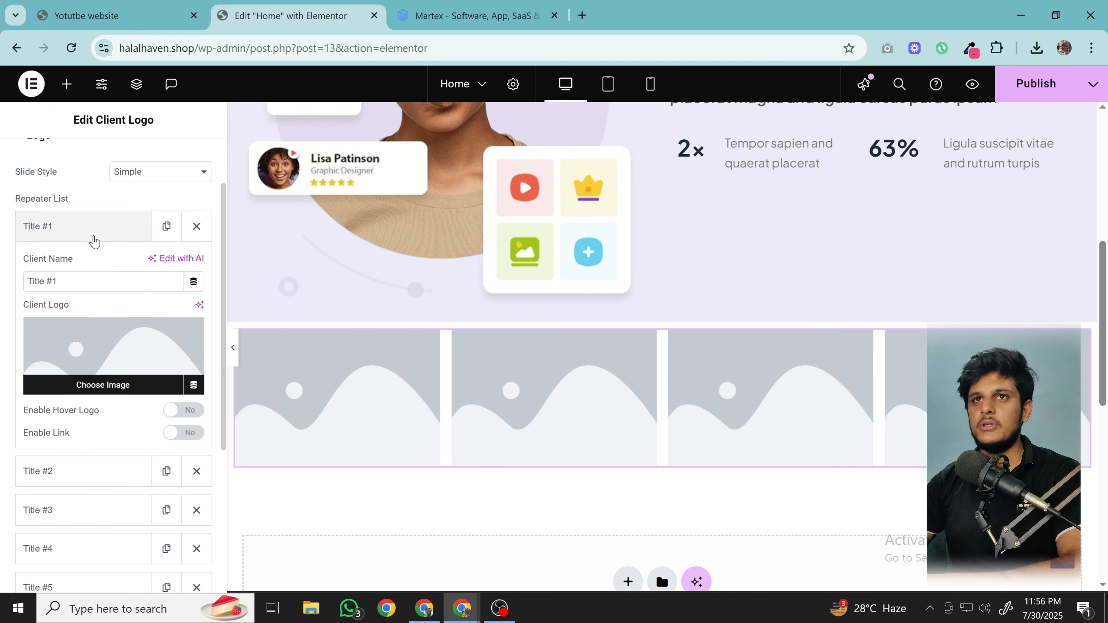
{"action": "left_click", "coordinate": [469, 15]}
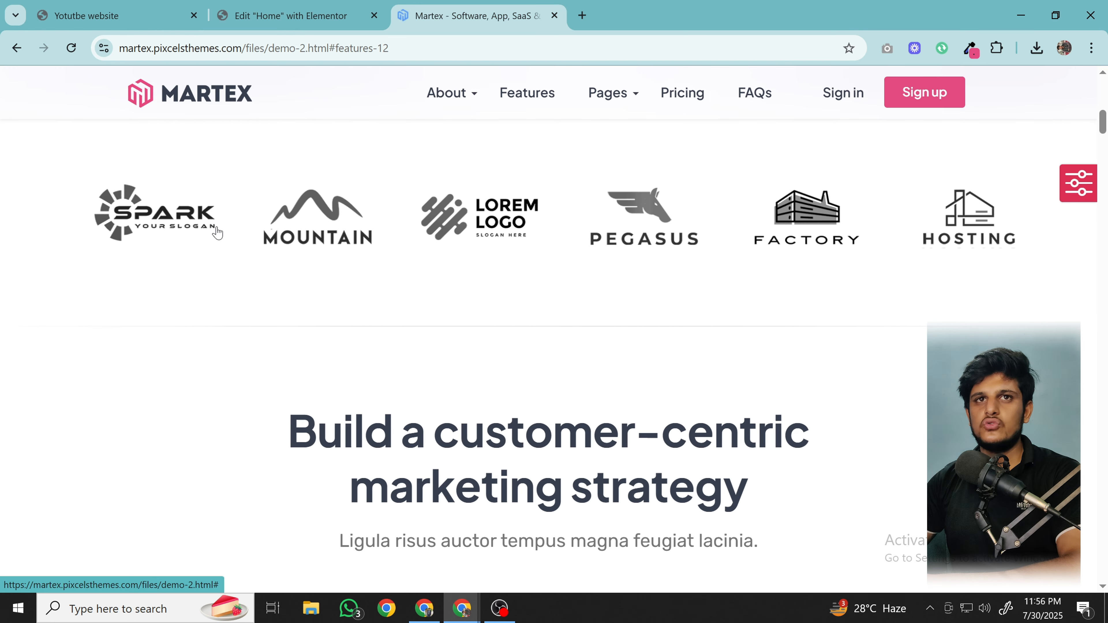
{"action": "left_click", "coordinate": [279, 15]}
{"action": "left_click", "coordinate": [61, 225]}
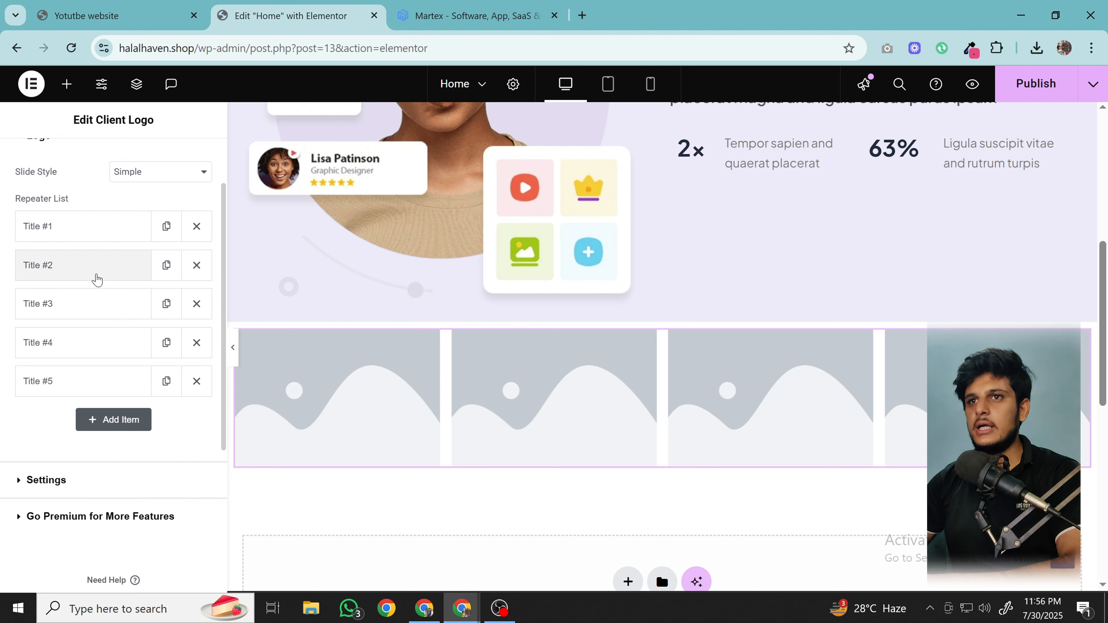
- In the Client Logo settings, keep the autoplay speed at 1000 ms and set the left-right spacing to 20
{"action": "scroll", "coordinate": [109, 393], "scroll_direction": "down", "scroll_amount": 1}
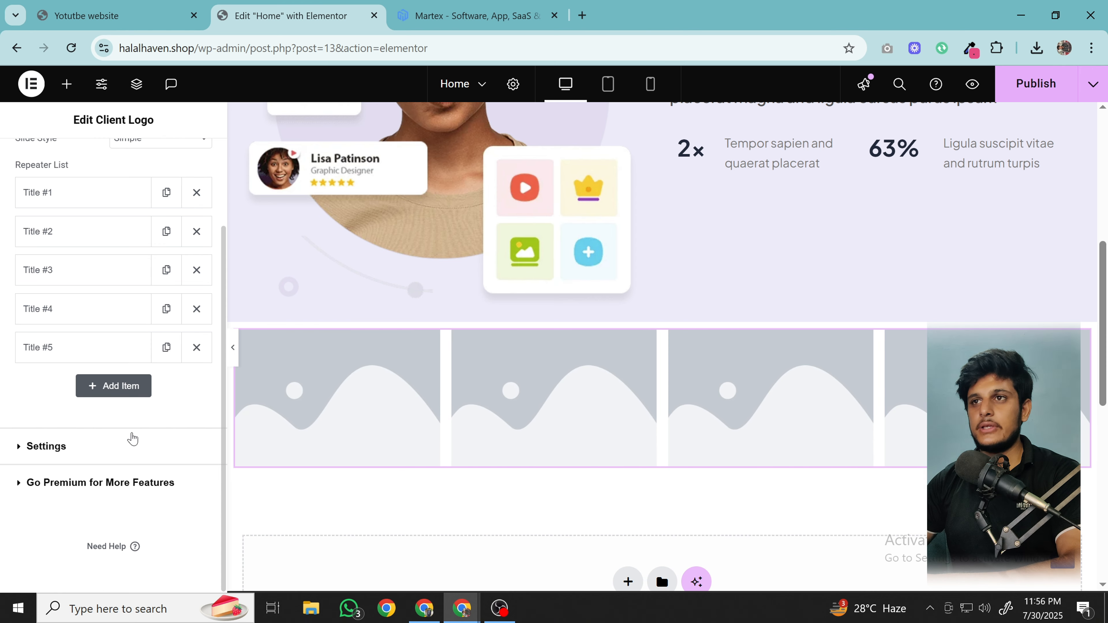
{"action": "left_click", "coordinate": [133, 456]}
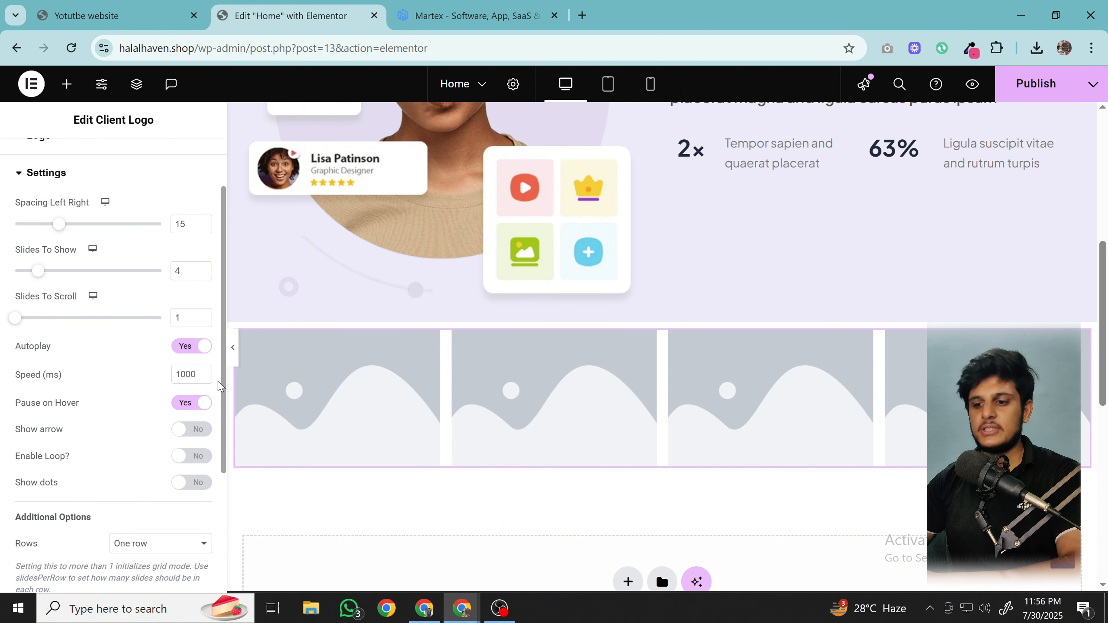
{"action": "left_click", "coordinate": [196, 376]}
{"action": "type", "text": "0"}
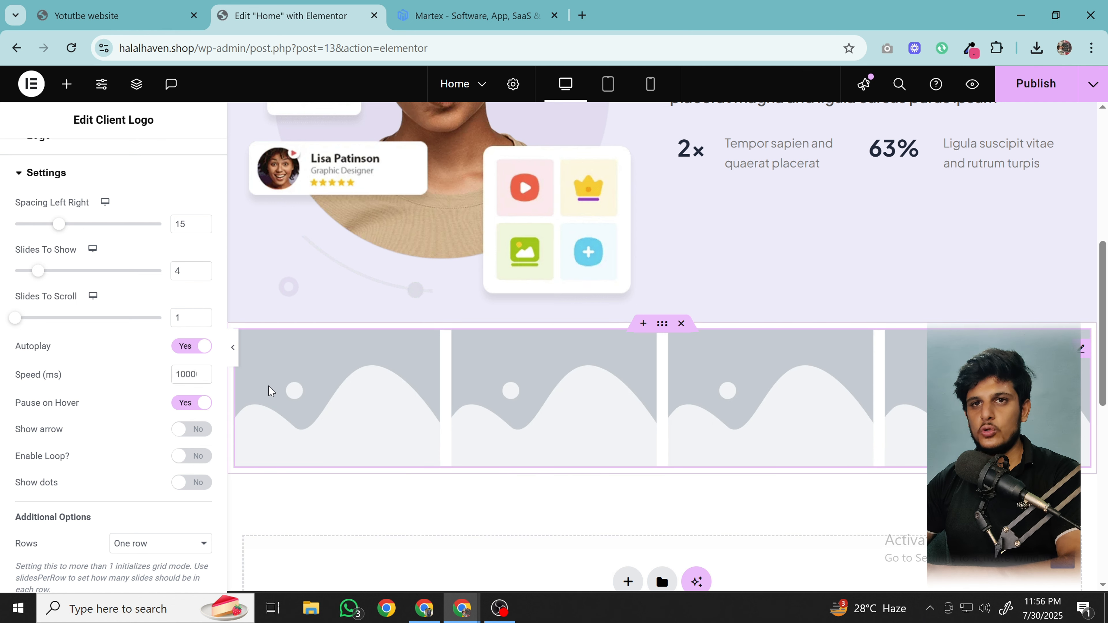
{"action": "key", "text": "BackSpace"}
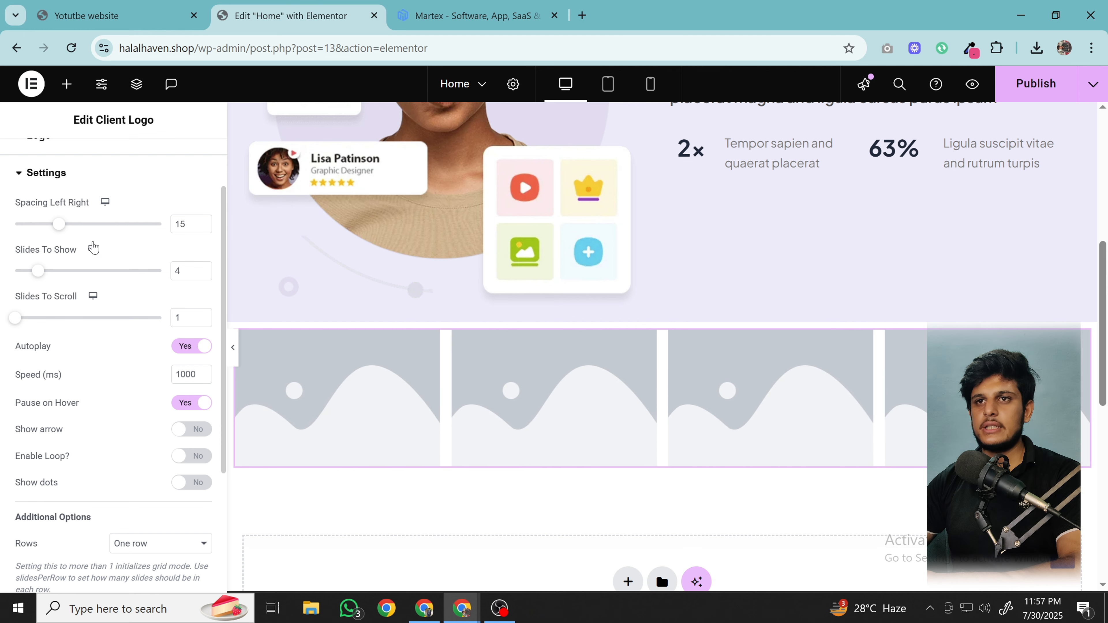
{"action": "mouse_move", "coordinate": [59, 225]}
{"action": "left_mouse_down"}
{"action": "mouse_move", "coordinate": [118, 225]}
{"action": "mouse_move", "coordinate": [73, 228]}
{"action": "left_mouse_up"}
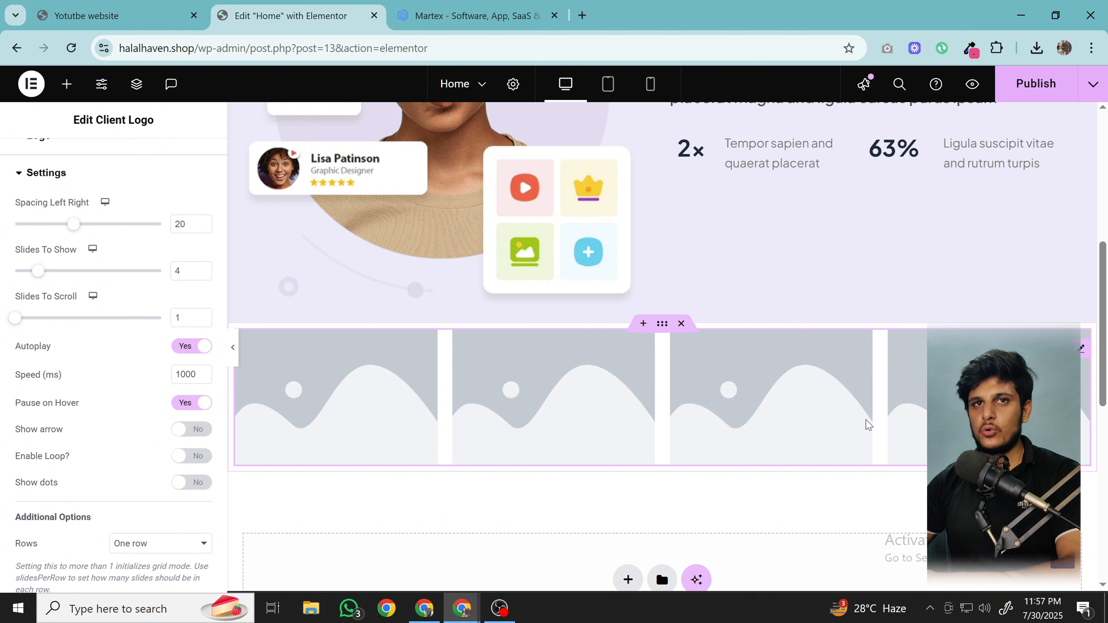
- Review the placeholder logo row beneath the hero section and switch to the Martex demo page for comparison
{"action": "scroll", "coordinate": [516, 388], "scroll_direction": "down", "scroll_amount": 3}
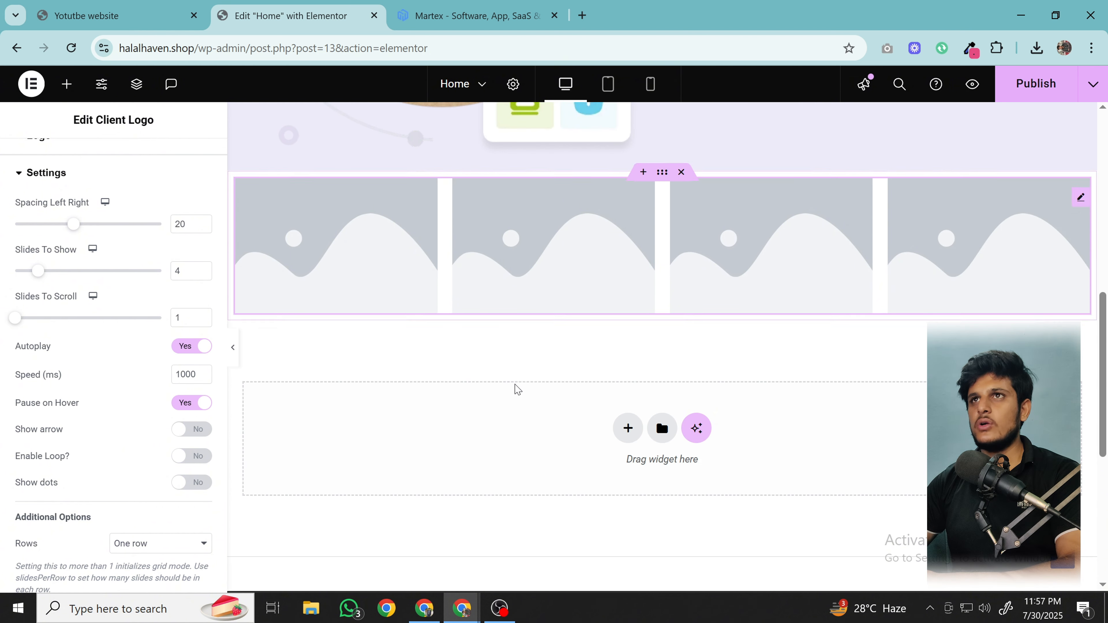
{"action": "scroll", "coordinate": [523, 389], "scroll_direction": "up", "scroll_amount": 5}
{"action": "scroll", "coordinate": [523, 390], "scroll_direction": "up", "scroll_amount": 5}
{"action": "scroll", "coordinate": [554, 393], "scroll_direction": "down", "scroll_amount": 5}
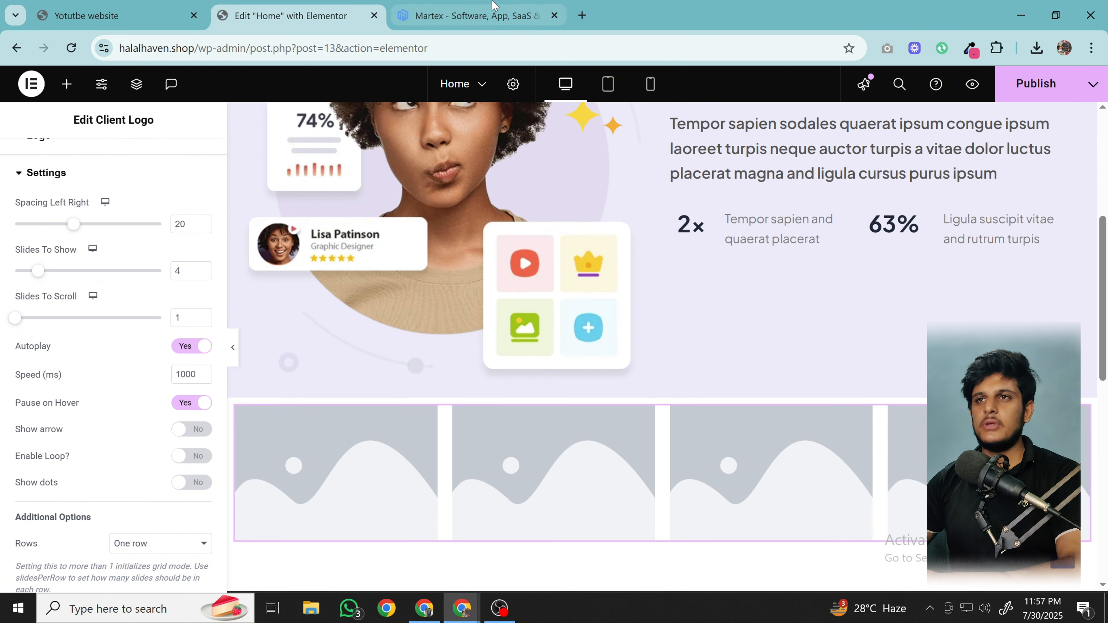
{"action": "key", "text": "ctrl+Tab"}
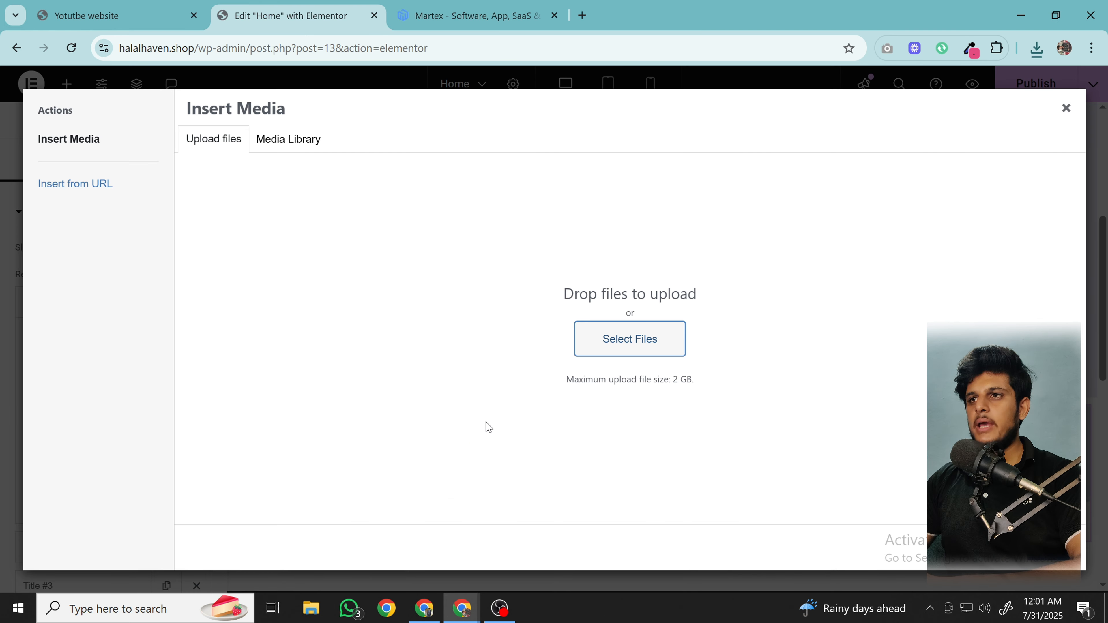
- Upload brand-2, brand-4, brand-6, brand-8 and brand-9 from the YT P(roject folder in Downloads to the media library
{"action": "left_click", "coordinate": [625, 354]}
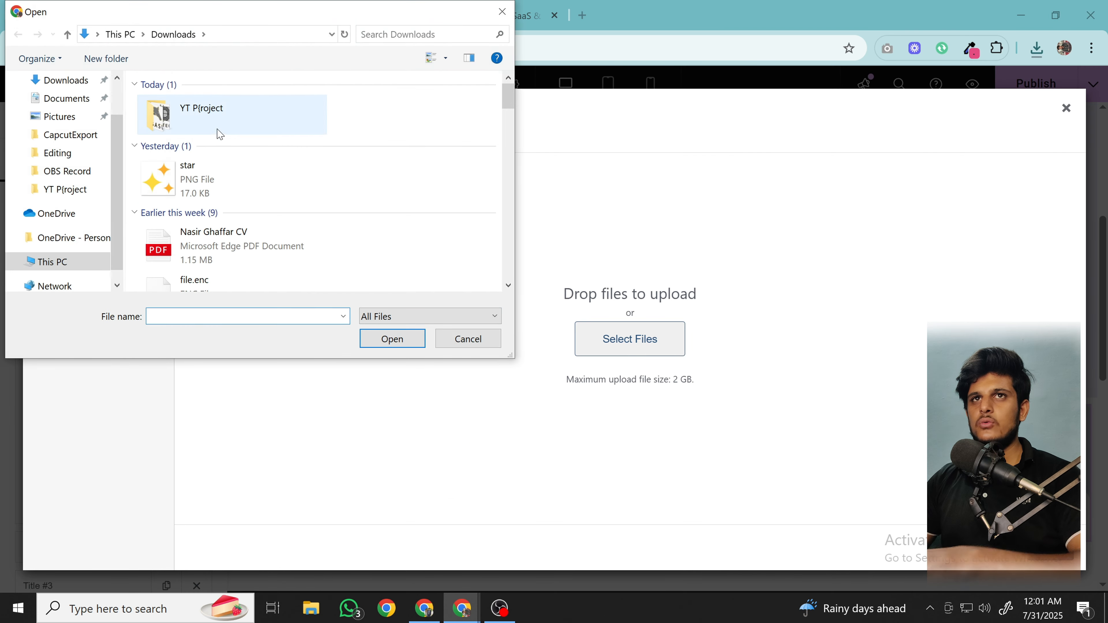
{"action": "double_click", "coordinate": [220, 130]}
{"action": "left_click", "coordinate": [185, 106]}
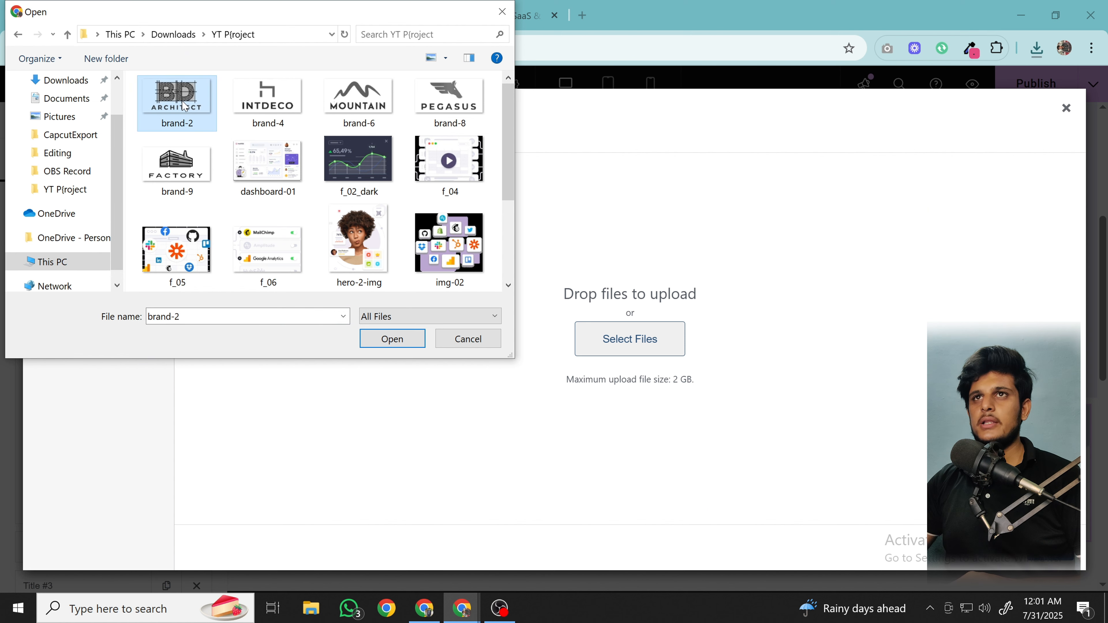
{"action": "left_click", "coordinate": [258, 97], "text": "ctrl"}
{"action": "left_click", "coordinate": [354, 99], "text": "ctrl"}
{"action": "left_click", "coordinate": [445, 100], "text": "ctrl"}
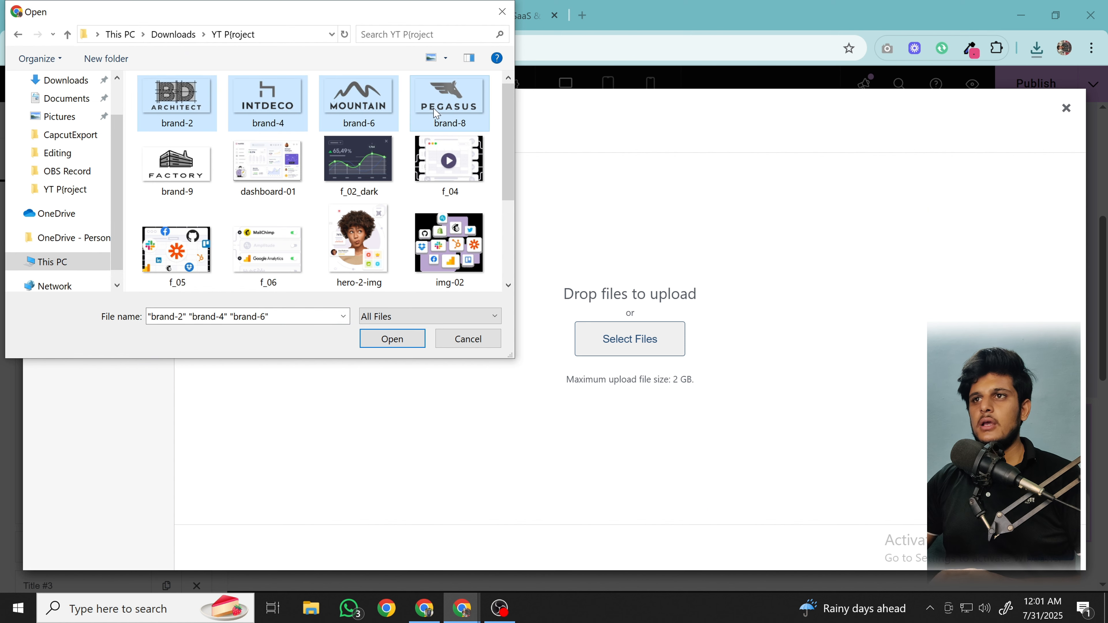
{"action": "left_click", "coordinate": [187, 186], "text": "ctrl"}
{"action": "left_click", "coordinate": [611, 345]}
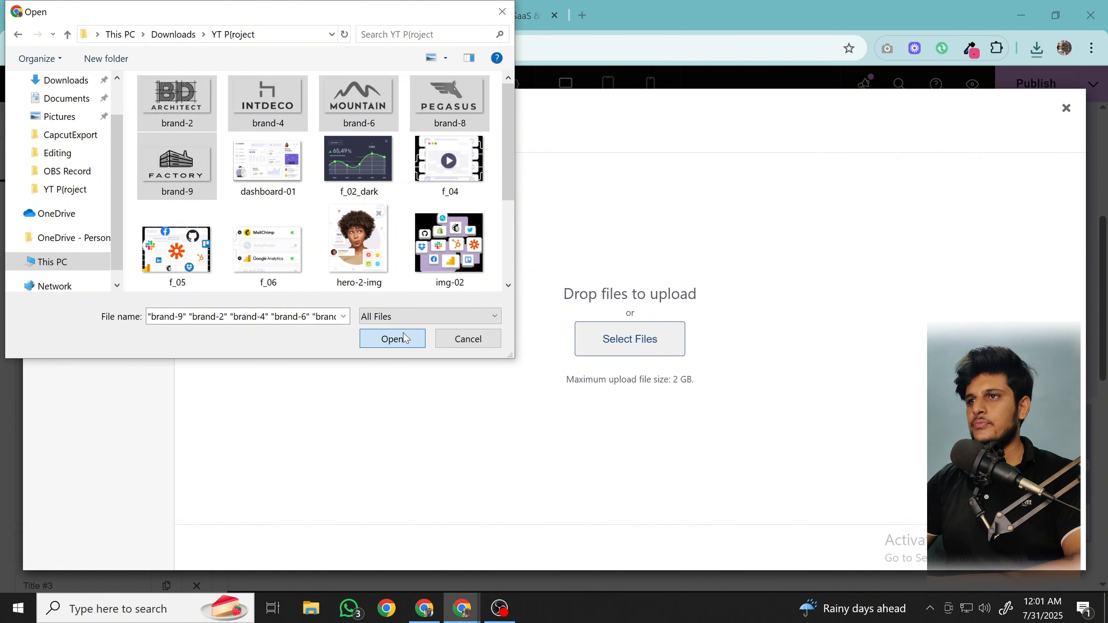
{"action": "left_click", "coordinate": [392, 339]}
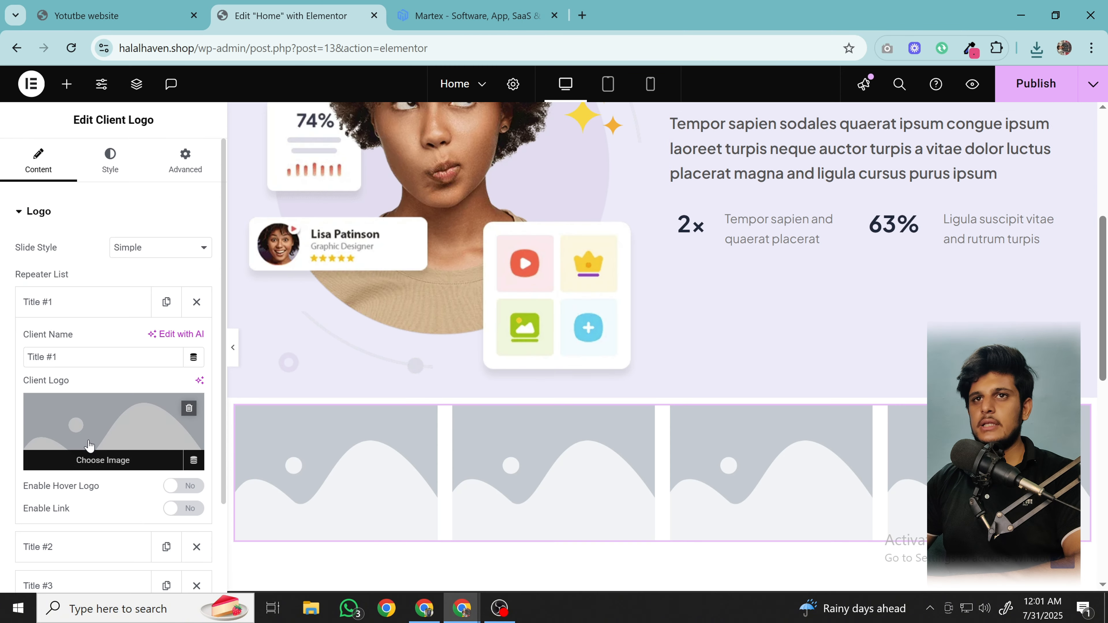
- Insert the Factory logo from the media library as the image of the first Client Logo item
{"action": "left_click", "coordinate": [92, 445]}
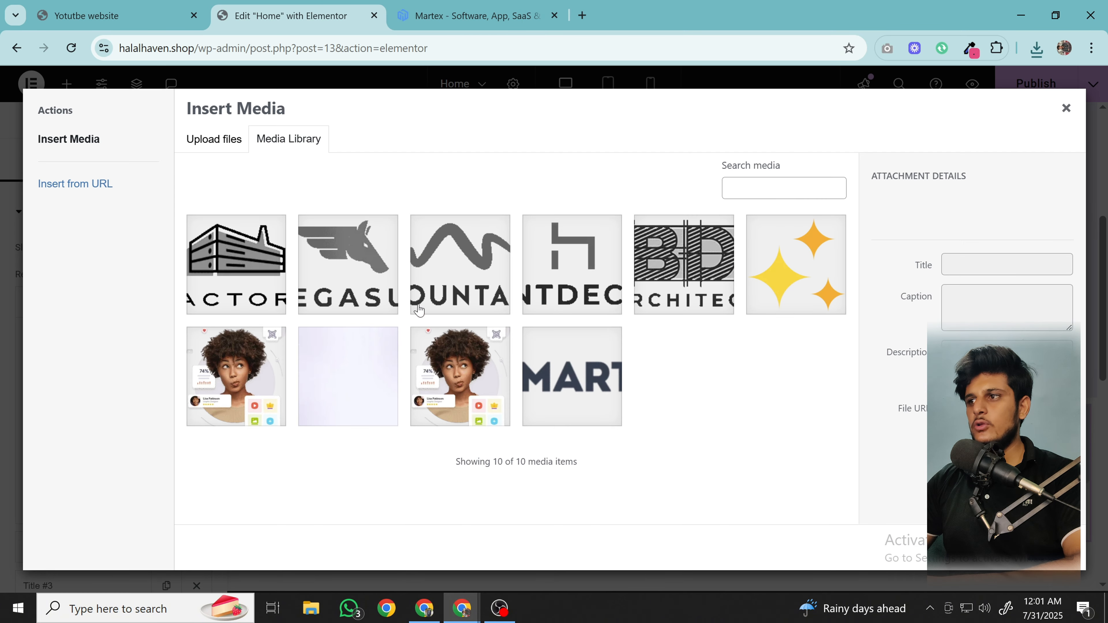
{"action": "left_click", "coordinate": [262, 278]}
{"action": "left_click", "coordinate": [1048, 547]}
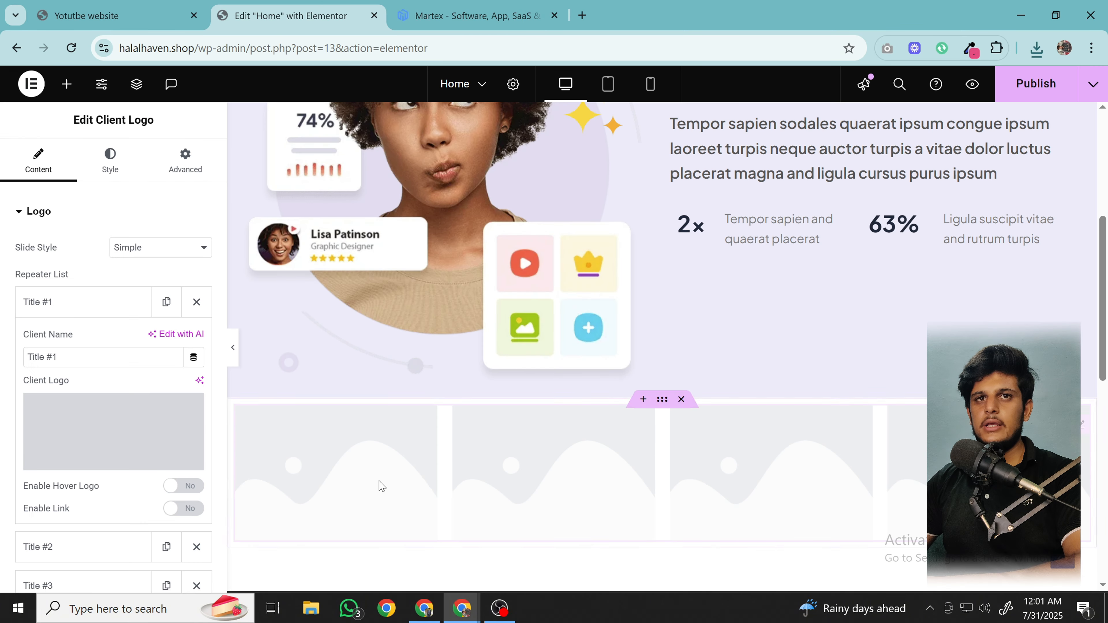
- Insert the Pegasus logo from the media library as the image of the second Client Logo item
{"action": "left_click", "coordinate": [91, 315]}
{"action": "left_click", "coordinate": [93, 342]}
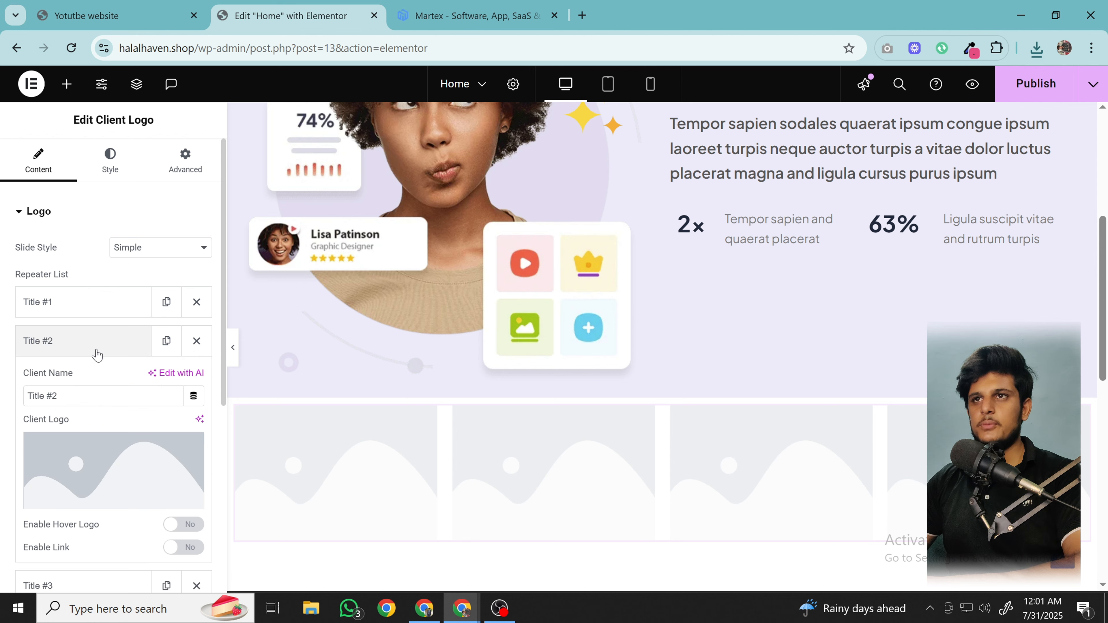
{"action": "left_click", "coordinate": [104, 452]}
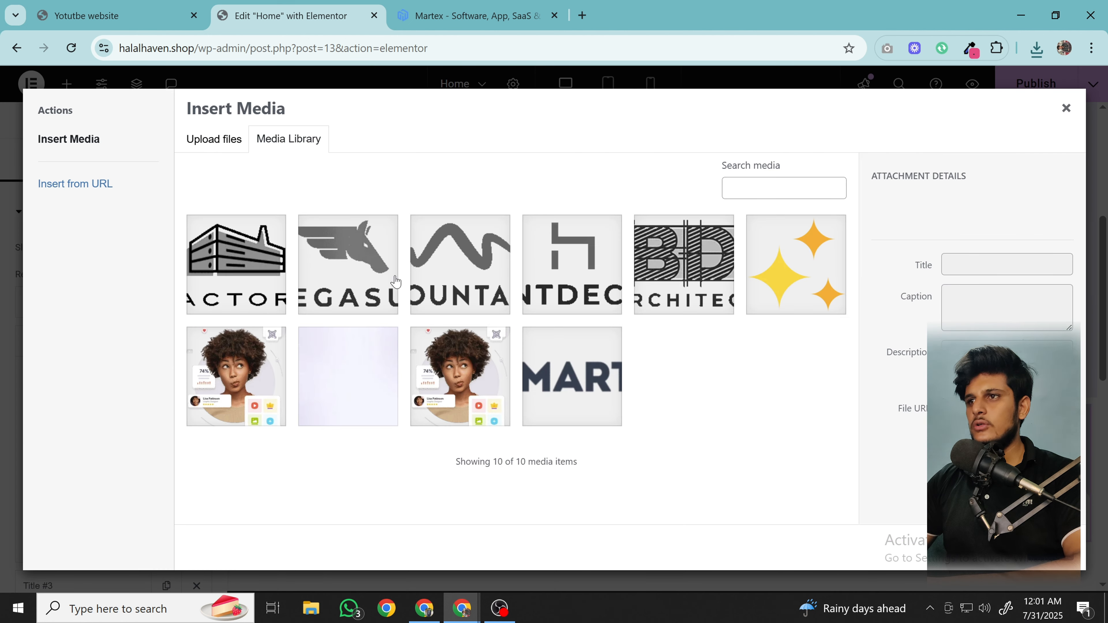
{"action": "left_click", "coordinate": [357, 301]}
{"action": "left_click", "coordinate": [1049, 547]}
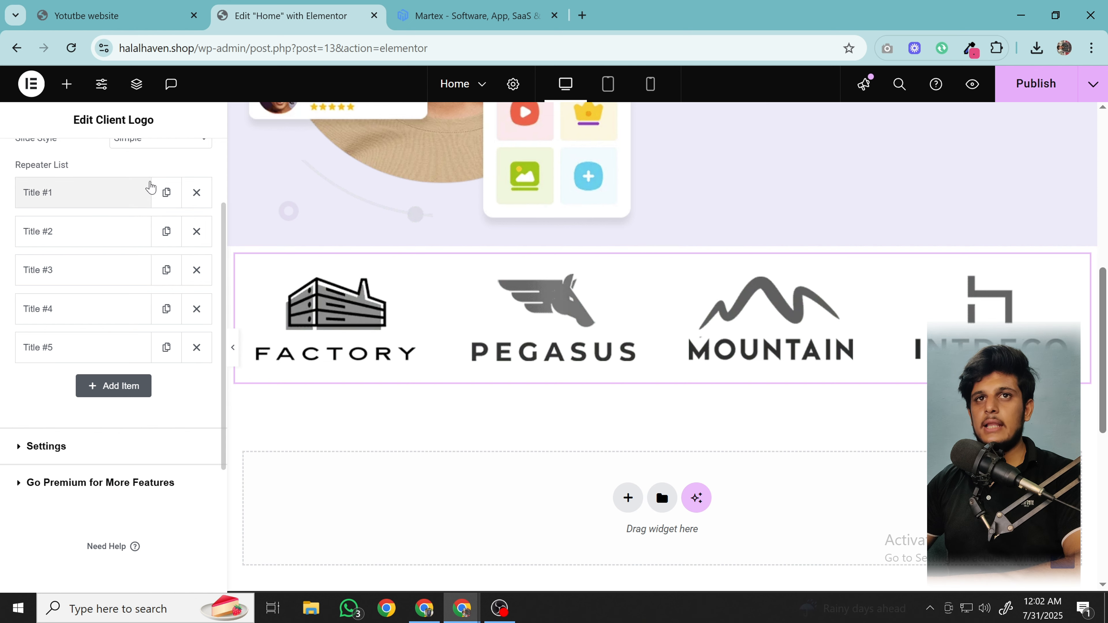
- Set the minimum height of the Client Logo container to 19 in its style settings
{"action": "scroll", "coordinate": [139, 192], "scroll_direction": "up", "scroll_amount": 3}
{"action": "left_click", "coordinate": [110, 162]}
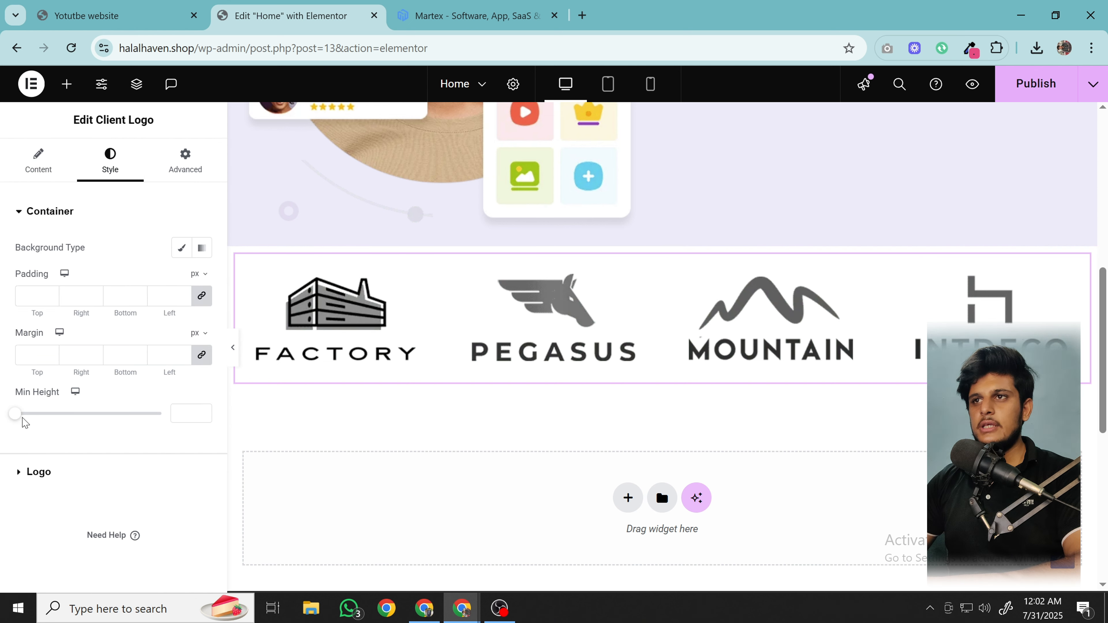
{"action": "left_click_drag", "start_coordinate": [23, 418], "coordinate": [44, 417]}
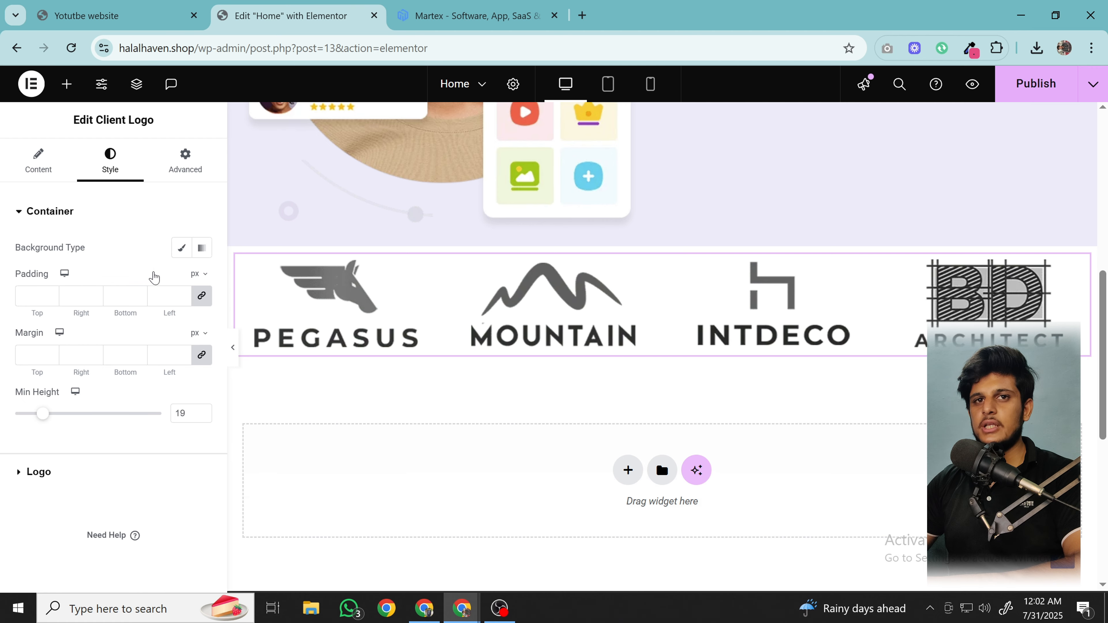
- In the logo style settings, keep the opacity at 1 and set the border radius to 1 px on all corners
{"action": "left_click", "coordinate": [40, 471]}
{"action": "scroll", "coordinate": [44, 417], "scroll_direction": "down", "scroll_amount": 4}
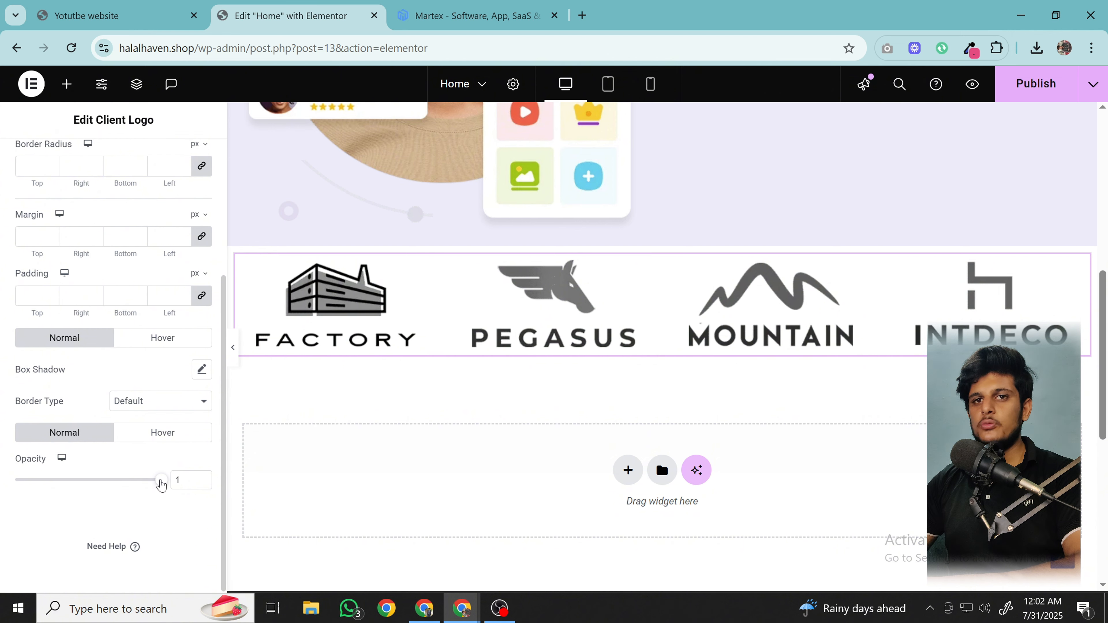
{"action": "mouse_move", "coordinate": [161, 482]}
{"action": "left_mouse_down"}
{"action": "mouse_move", "coordinate": [18, 480]}
{"action": "mouse_move", "coordinate": [164, 480]}
{"action": "left_mouse_up"}
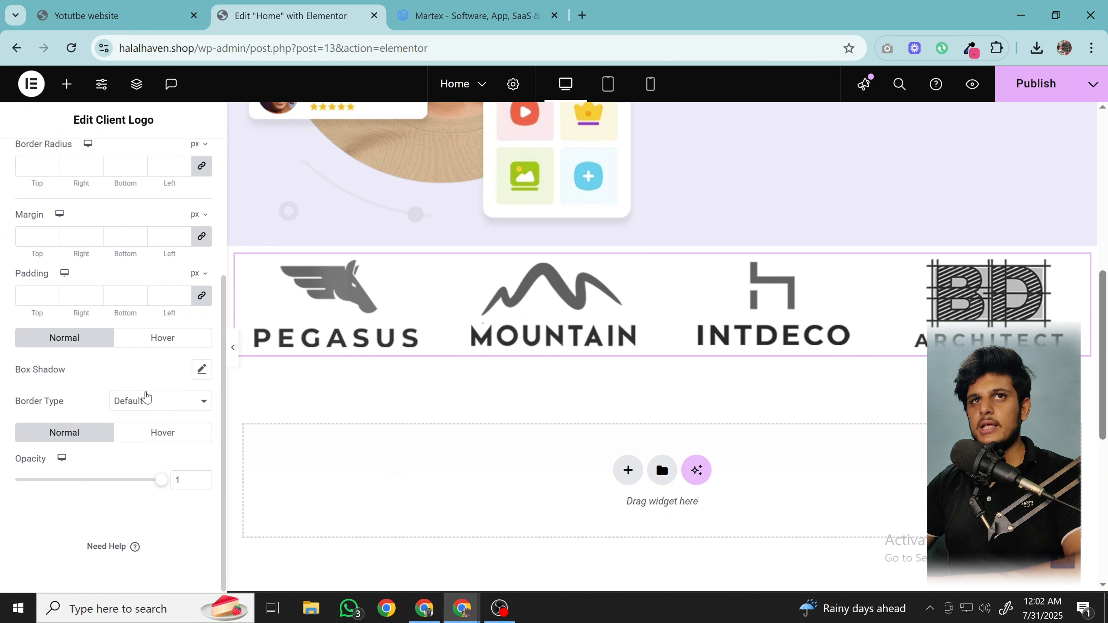
{"action": "scroll", "coordinate": [153, 398], "scroll_direction": "up", "scroll_amount": 2}
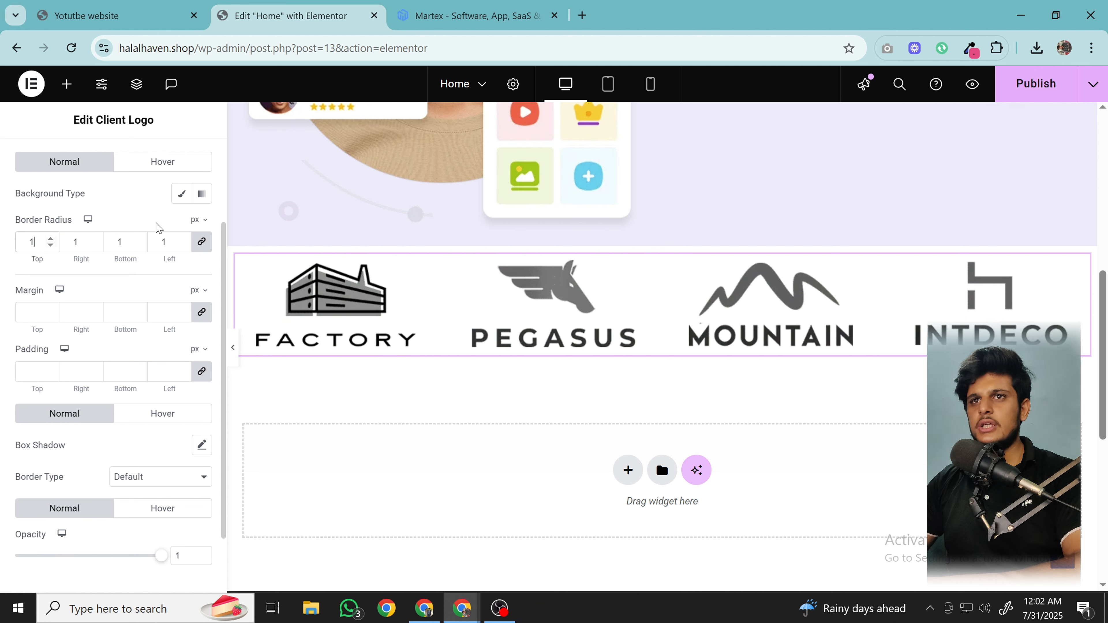
{"action": "scroll", "coordinate": [114, 283], "scroll_direction": "up", "scroll_amount": 3}
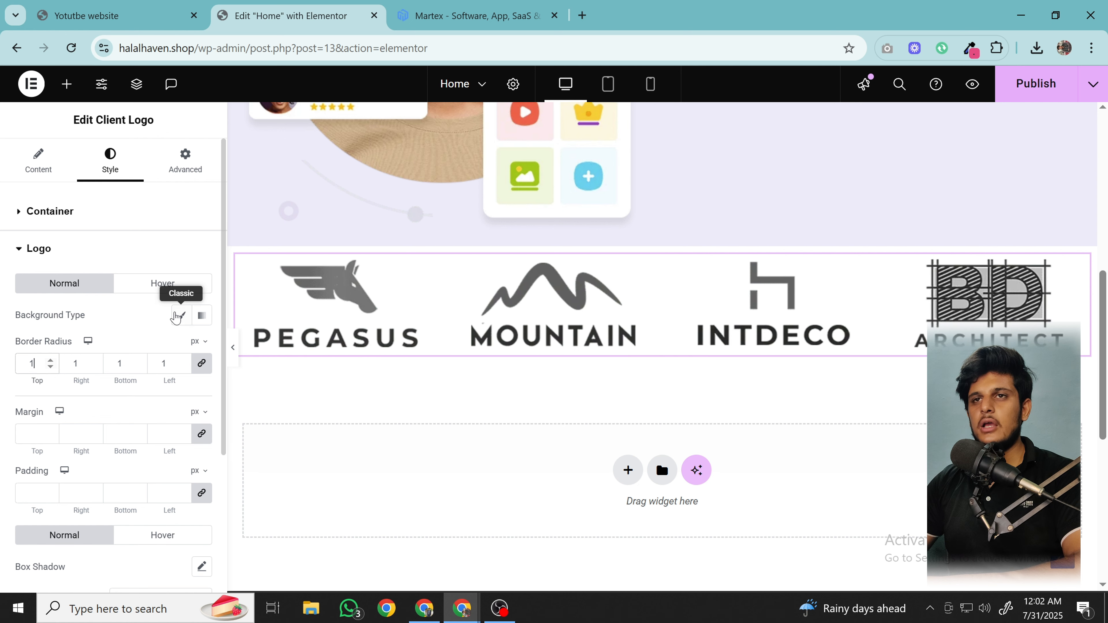
- Enable the link option for the first Client Logo item, leaving its URL empty
{"action": "left_click", "coordinate": [68, 213]}
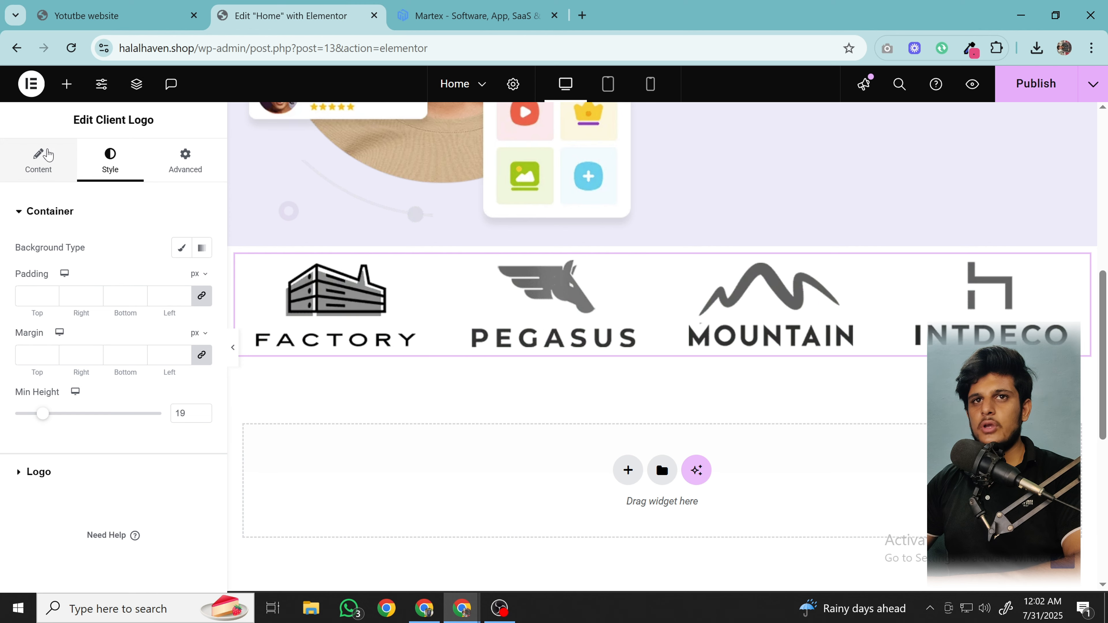
{"action": "left_click", "coordinate": [43, 156]}
{"action": "left_click", "coordinate": [99, 308]}
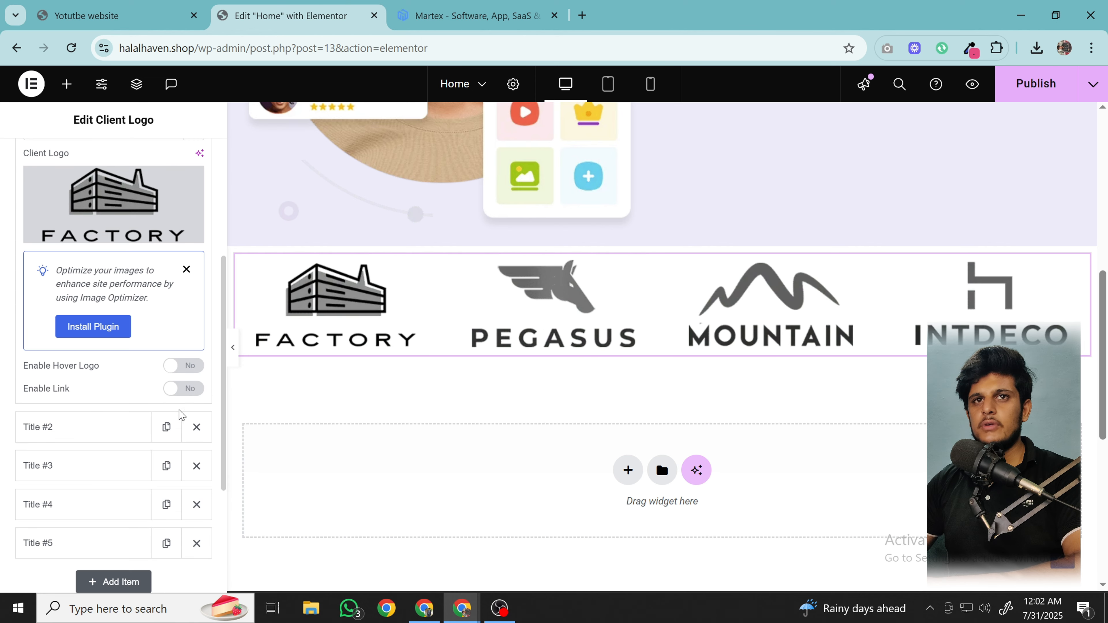
{"action": "scroll", "coordinate": [55, 278], "scroll_direction": "up", "scroll_amount": 1}
{"action": "scroll", "coordinate": [117, 344], "scroll_direction": "down", "scroll_amount": 1}
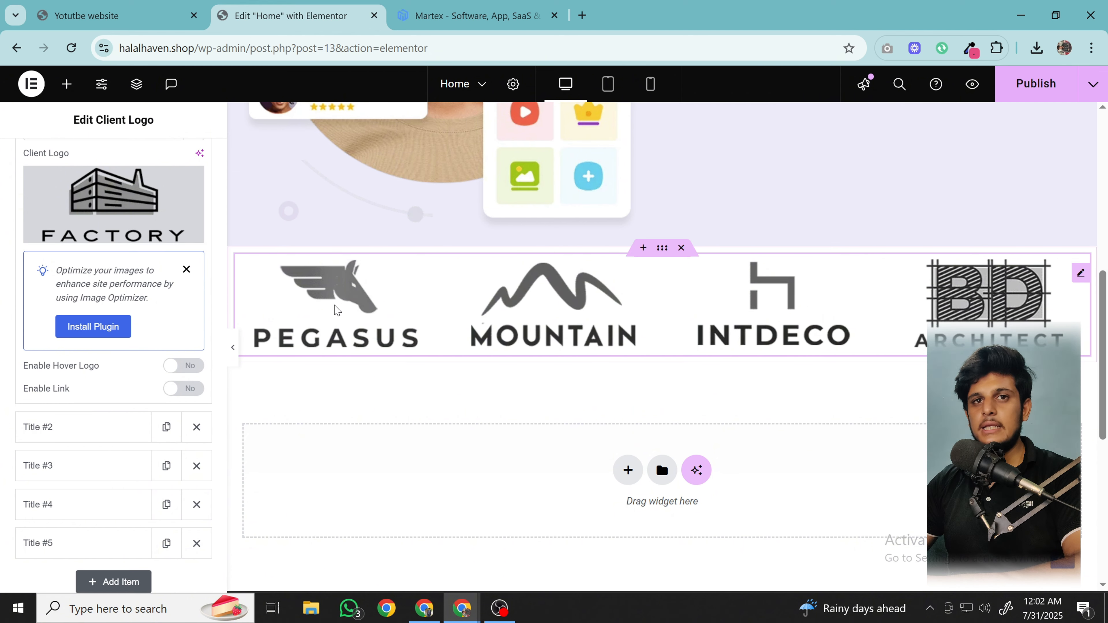
{"action": "left_click", "coordinate": [191, 389]}
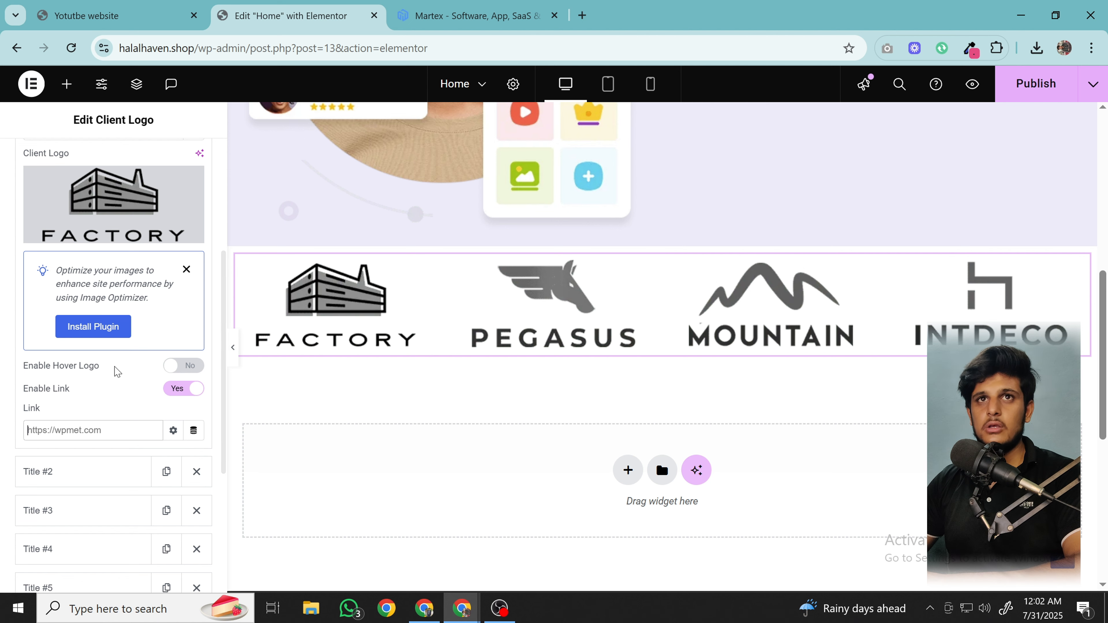
{"action": "scroll", "coordinate": [86, 413], "scroll_direction": "up", "scroll_amount": 3}
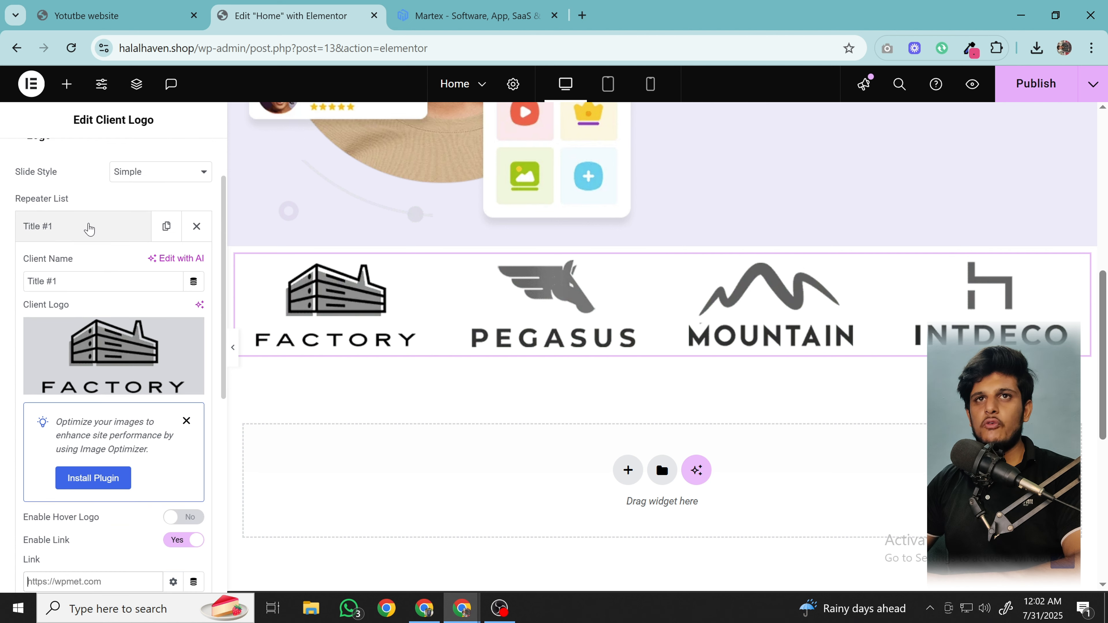
{"action": "left_click", "coordinate": [89, 226]}
{"action": "scroll", "coordinate": [152, 250], "scroll_direction": "up", "scroll_amount": 3}
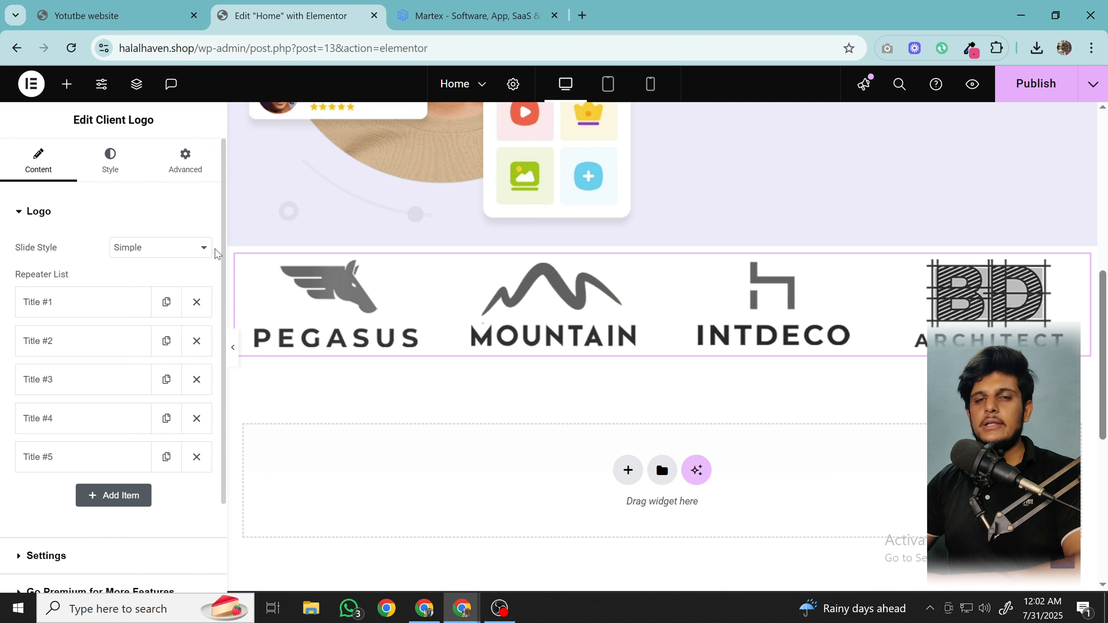
- Try the Banner slide style for the client logos and switch back to Simple
{"action": "left_click", "coordinate": [133, 253]}
{"action": "left_click", "coordinate": [159, 286]}
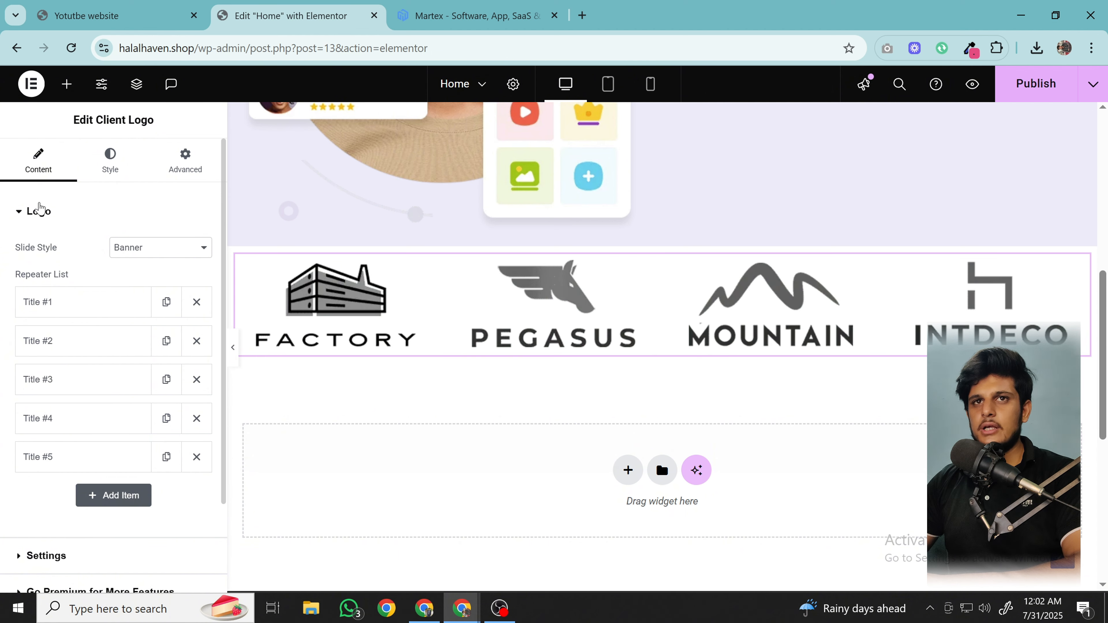
{"action": "left_click", "coordinate": [134, 247]}
{"action": "left_click", "coordinate": [141, 265]}
- Turn on the navigation arrows in the Client Logo slider settings
{"action": "scroll", "coordinate": [116, 351], "scroll_direction": "down", "scroll_amount": 3}
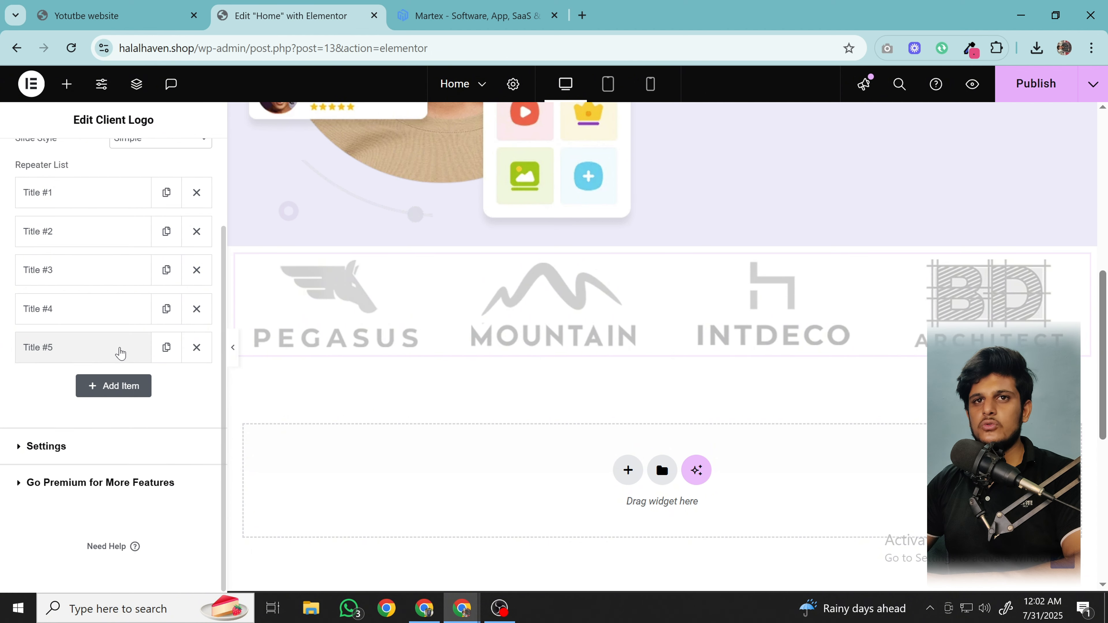
{"action": "left_click", "coordinate": [107, 448]}
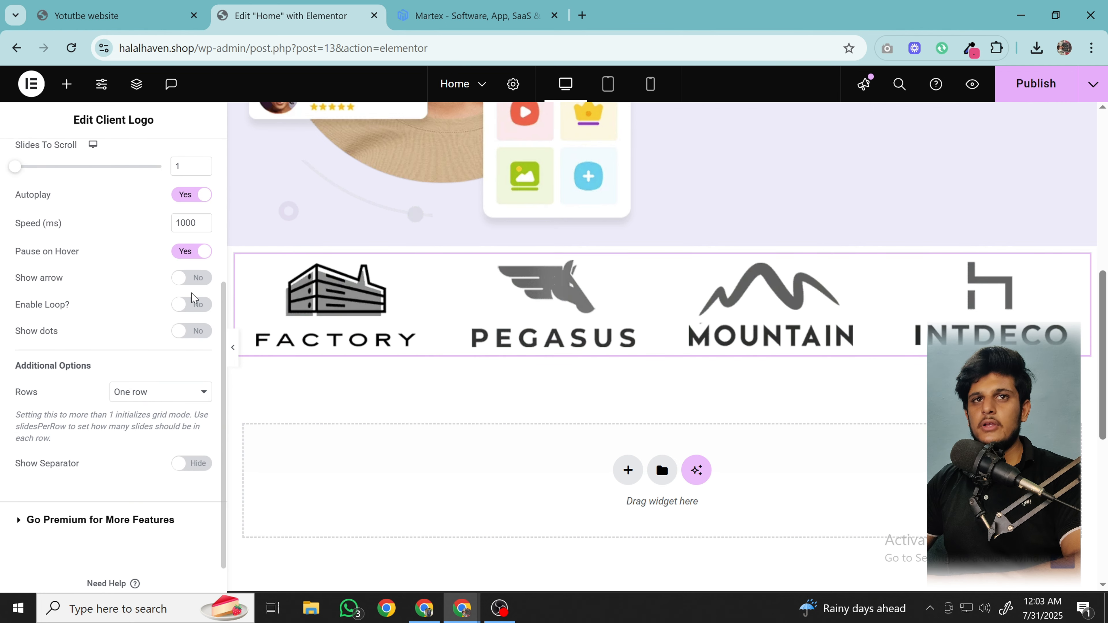
{"action": "left_click", "coordinate": [192, 278]}
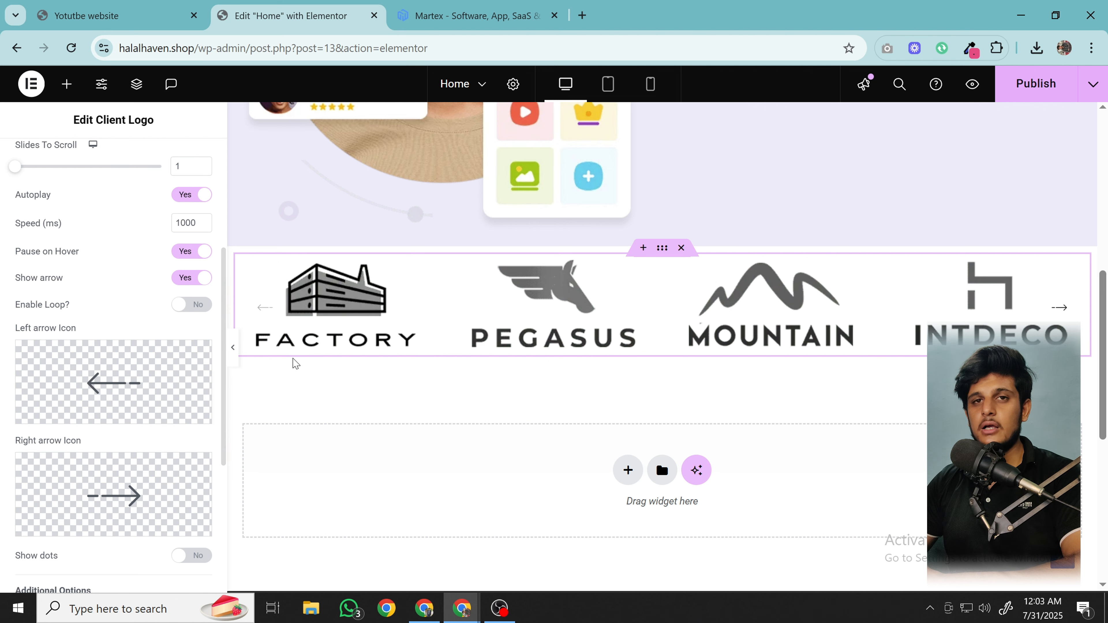
{"action": "mouse_move", "coordinate": [132, 373]}
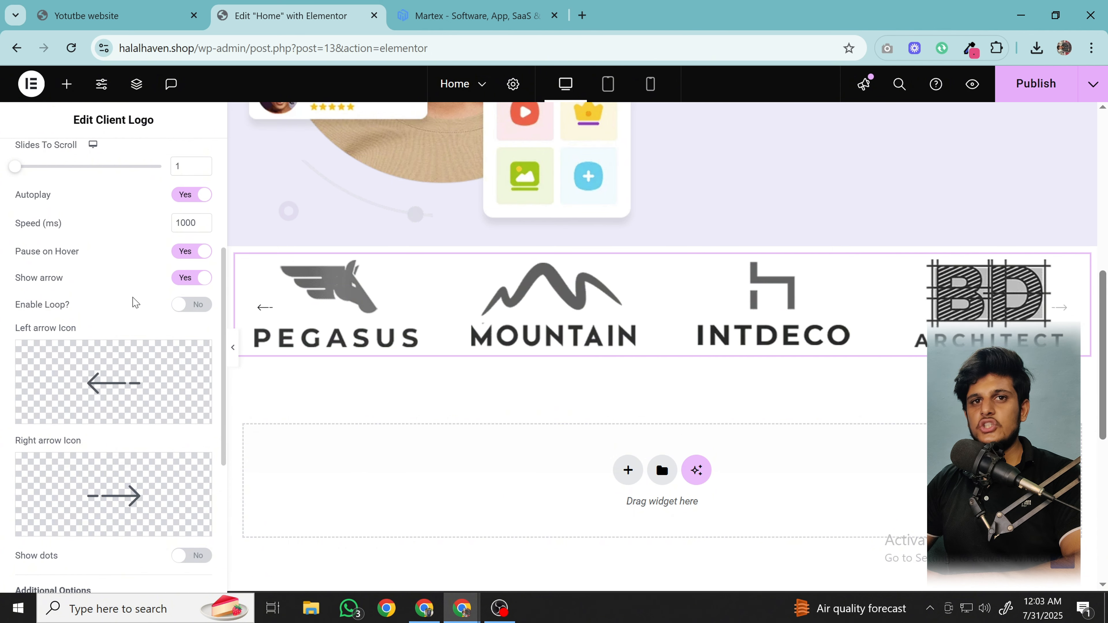
{"action": "scroll", "coordinate": [134, 313], "scroll_direction": "down", "scroll_amount": 6}
{"action": "scroll", "coordinate": [134, 313], "scroll_direction": "up", "scroll_amount": 10}
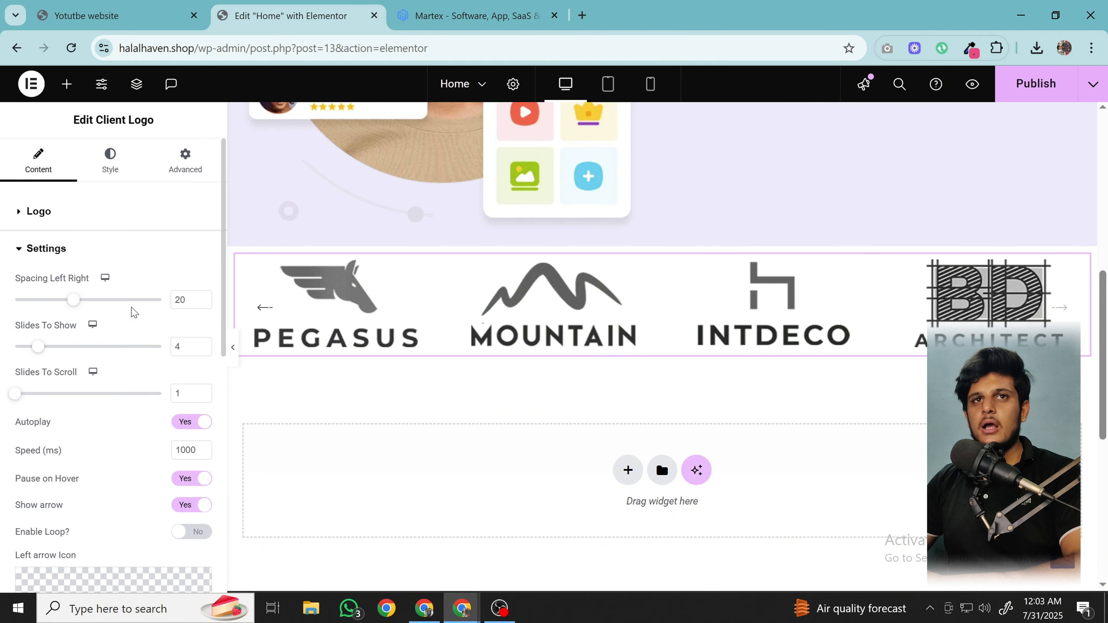
{"action": "left_click", "coordinate": [50, 213]}
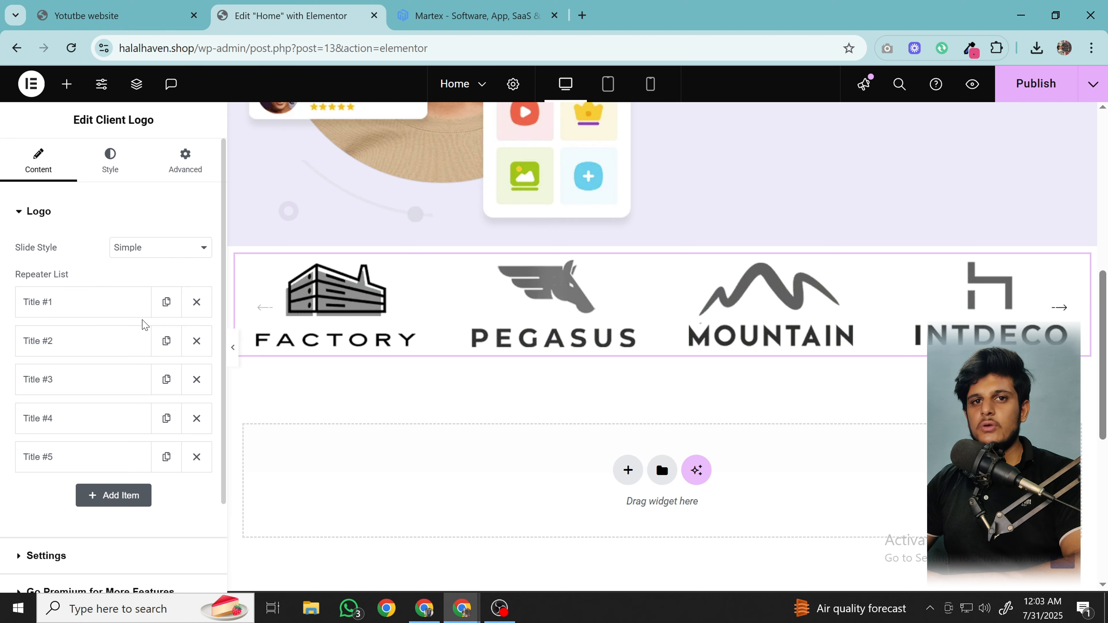
{"action": "scroll", "coordinate": [144, 325], "scroll_direction": "down", "scroll_amount": 2}
{"action": "scroll", "coordinate": [126, 271], "scroll_direction": "up", "scroll_amount": 2}
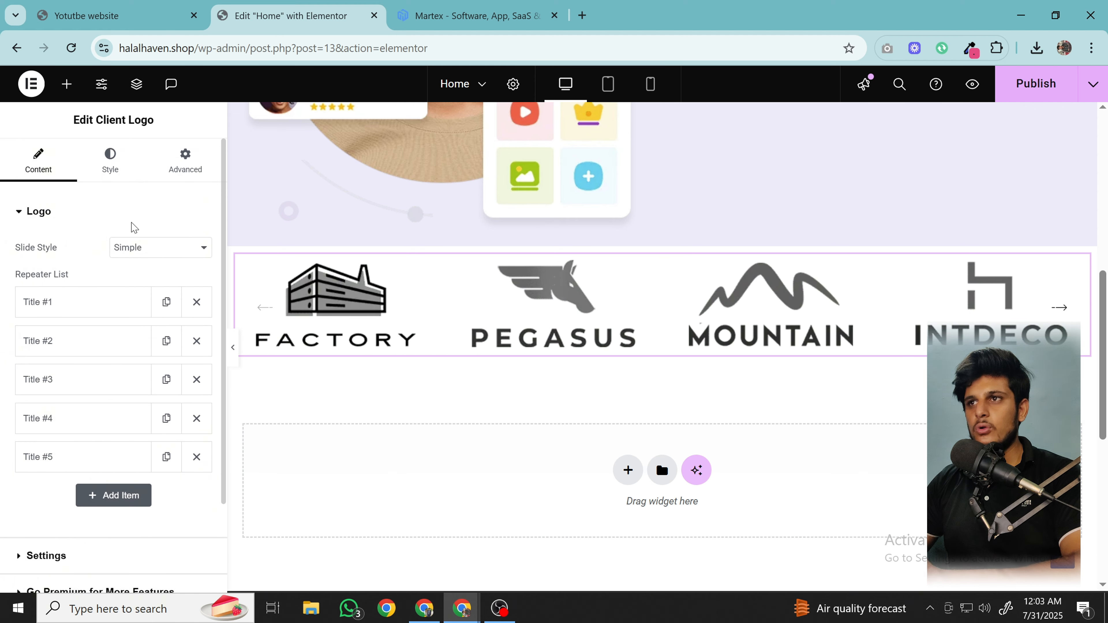
{"action": "left_click", "coordinate": [110, 160]}
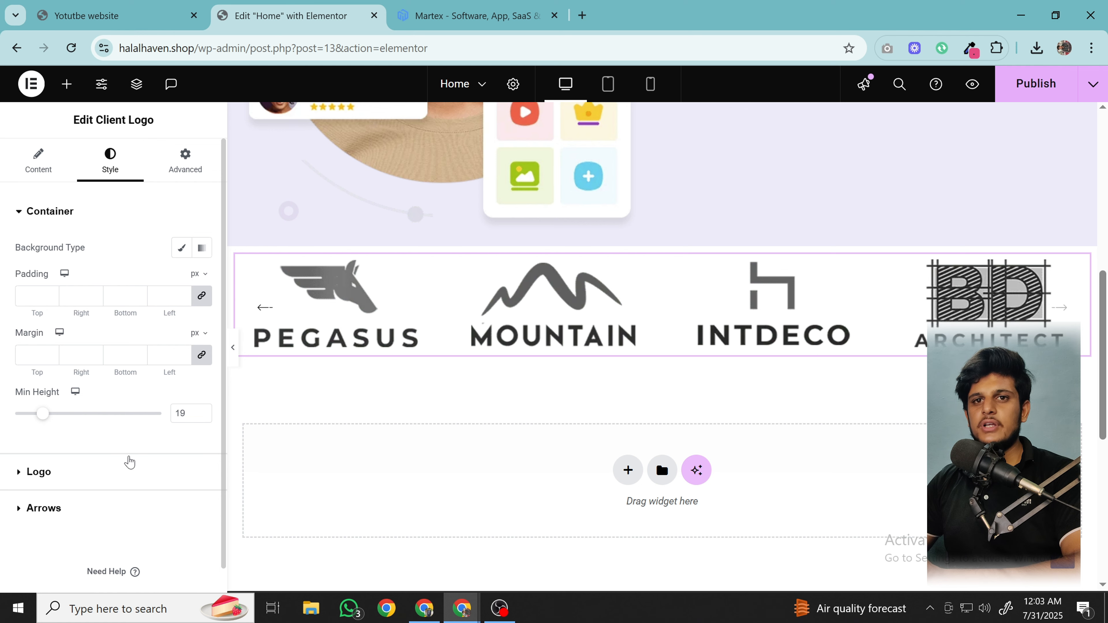
- Set the number of slides to show in the Client Logo slider to 5 and check the logo row
{"action": "scroll", "coordinate": [139, 373], "scroll_direction": "down", "scroll_amount": 3}
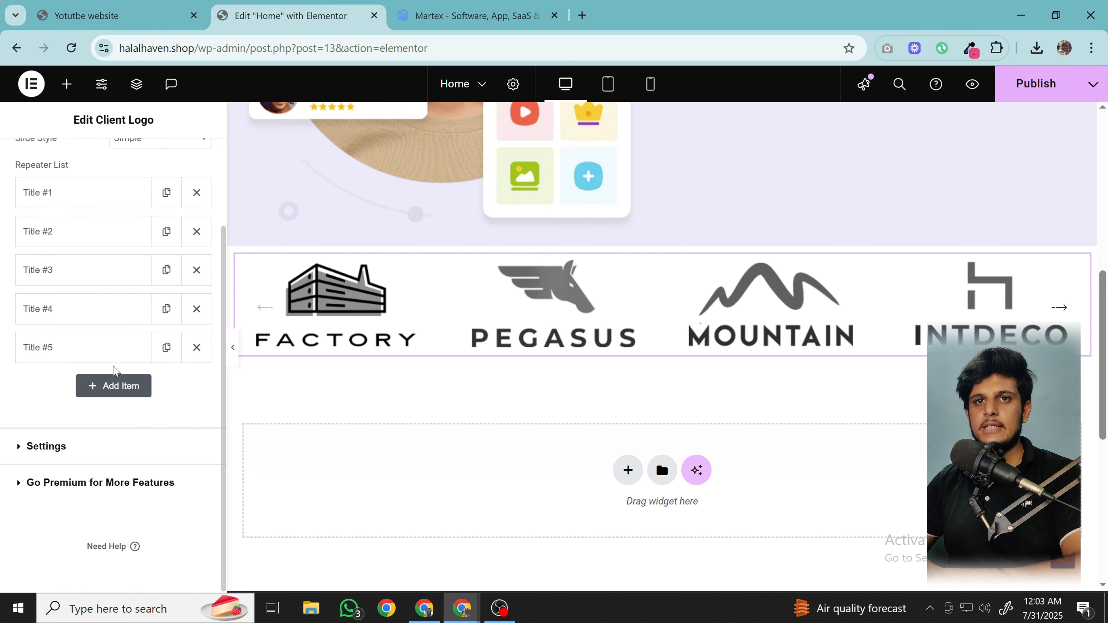
{"action": "left_click", "coordinate": [107, 444]}
{"action": "scroll", "coordinate": [203, 239], "scroll_direction": "down", "scroll_amount": 3}
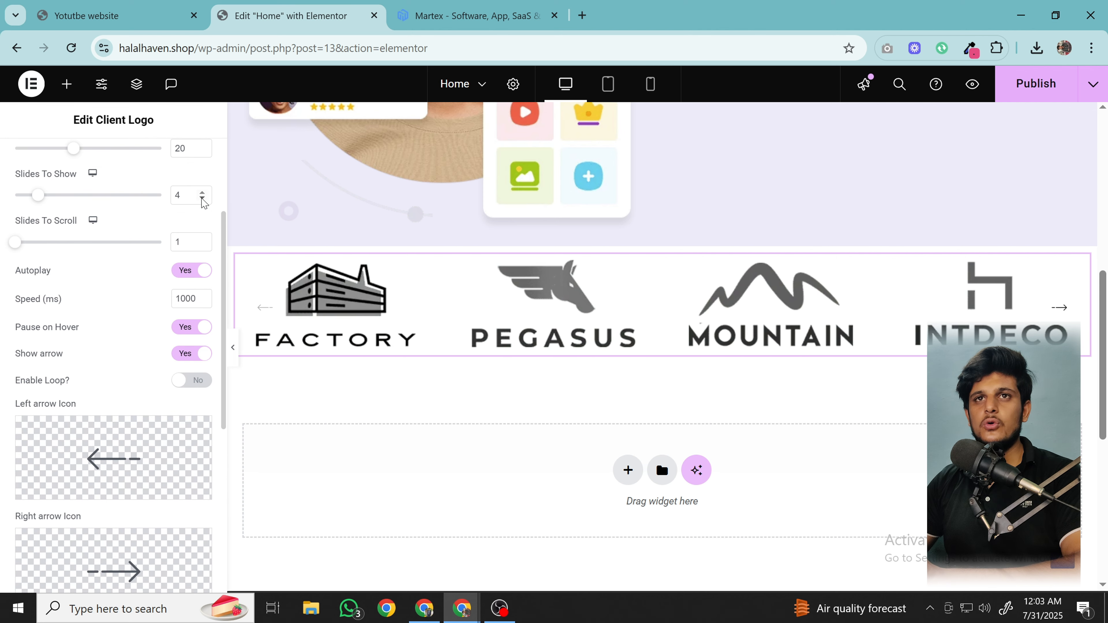
{"action": "left_click", "coordinate": [202, 199]}
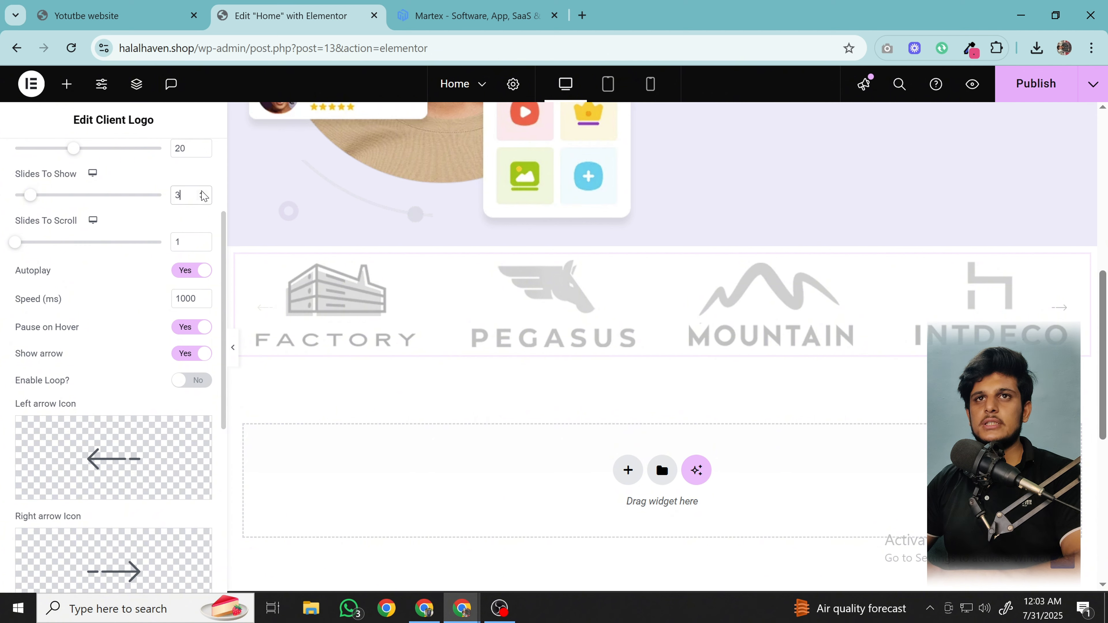
{"action": "left_click", "coordinate": [202, 192]}
{"action": "left_click", "coordinate": [202, 192]}
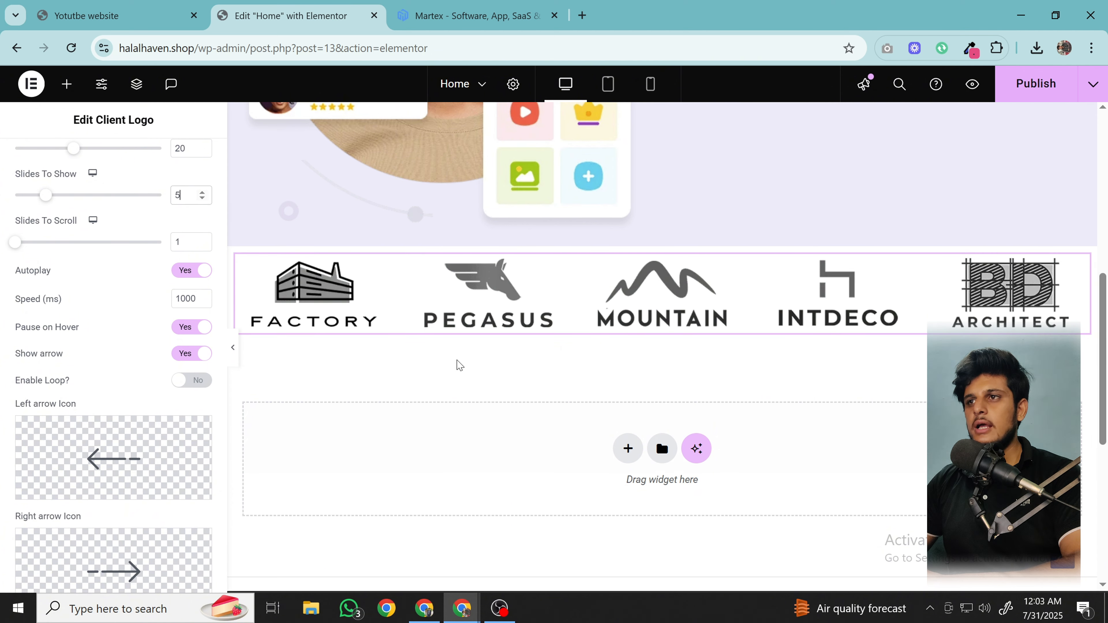
{"action": "scroll", "coordinate": [537, 355], "scroll_direction": "up", "scroll_amount": 5}
{"action": "scroll", "coordinate": [537, 355], "scroll_direction": "down", "scroll_amount": 4}
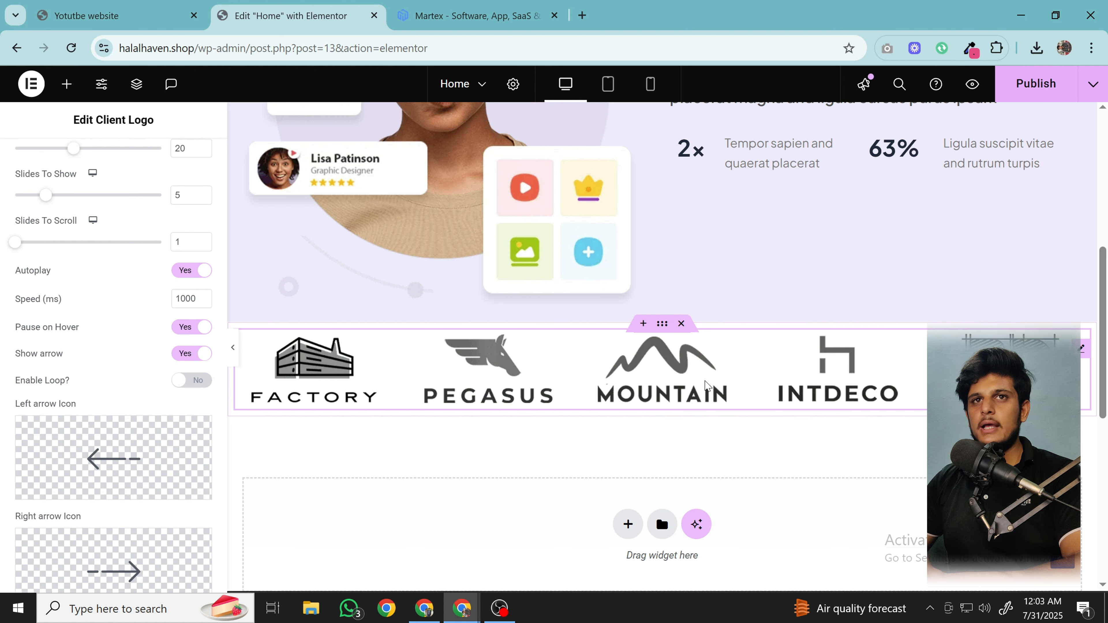
{"action": "scroll", "coordinate": [180, 236], "scroll_direction": "up", "scroll_amount": 3}
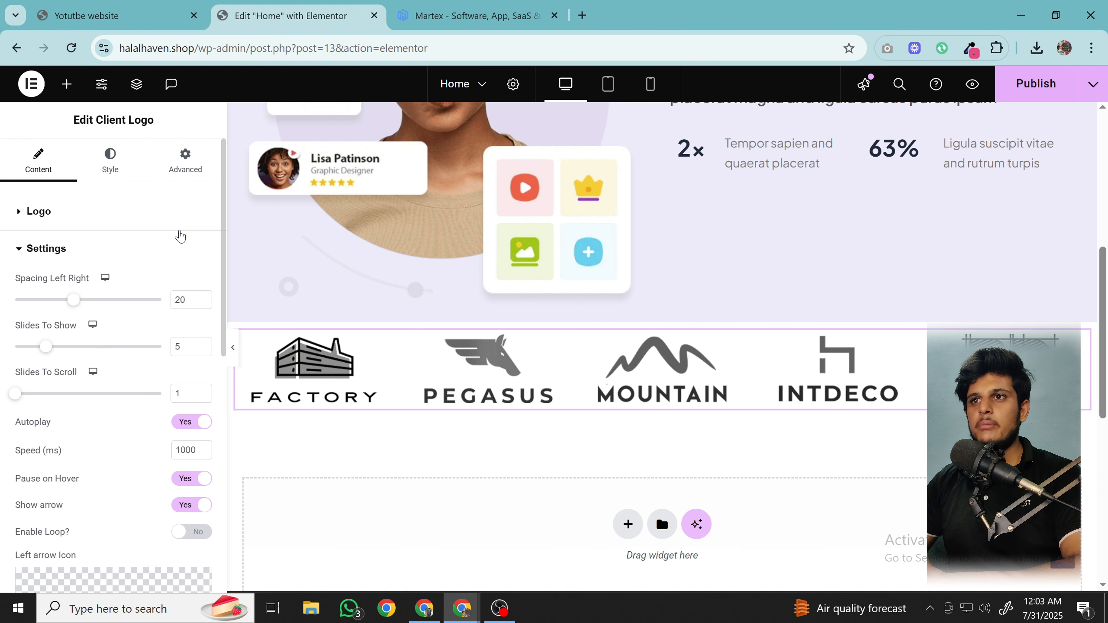
- Bring up the widget list in the editor, switch to the Martex demo page and close its developer tools
{"action": "left_click", "coordinate": [65, 88]}
{"action": "scroll", "coordinate": [596, 378], "scroll_direction": "down", "scroll_amount": 2}
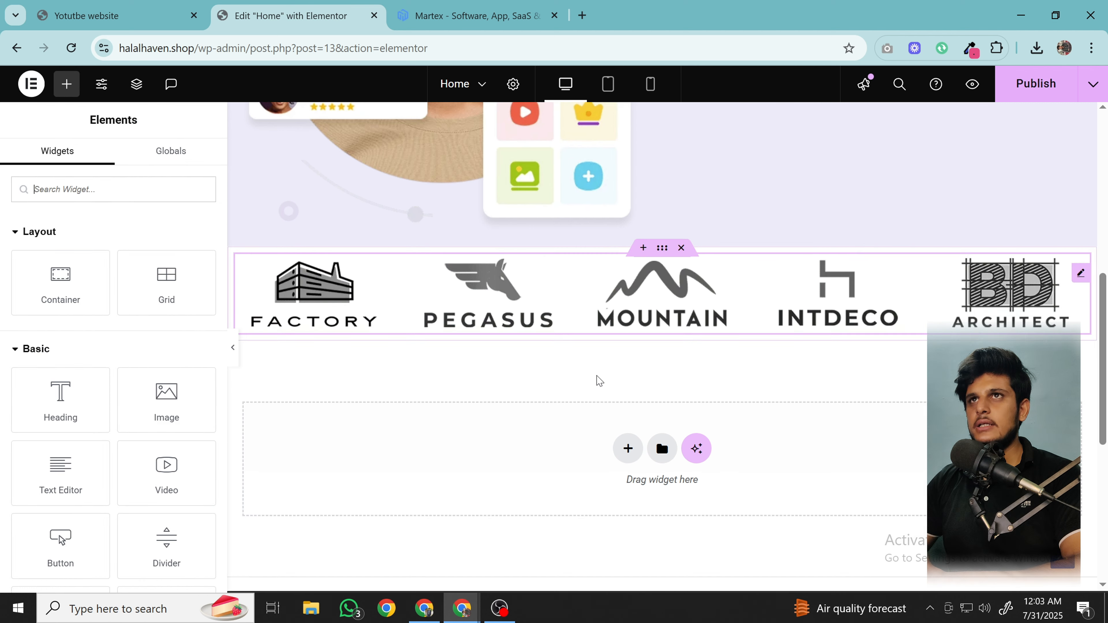
{"action": "scroll", "coordinate": [595, 378], "scroll_direction": "up", "scroll_amount": 5}
{"action": "left_click", "coordinate": [502, 13]}
{"action": "scroll", "coordinate": [611, 244], "scroll_direction": "down", "scroll_amount": 2}
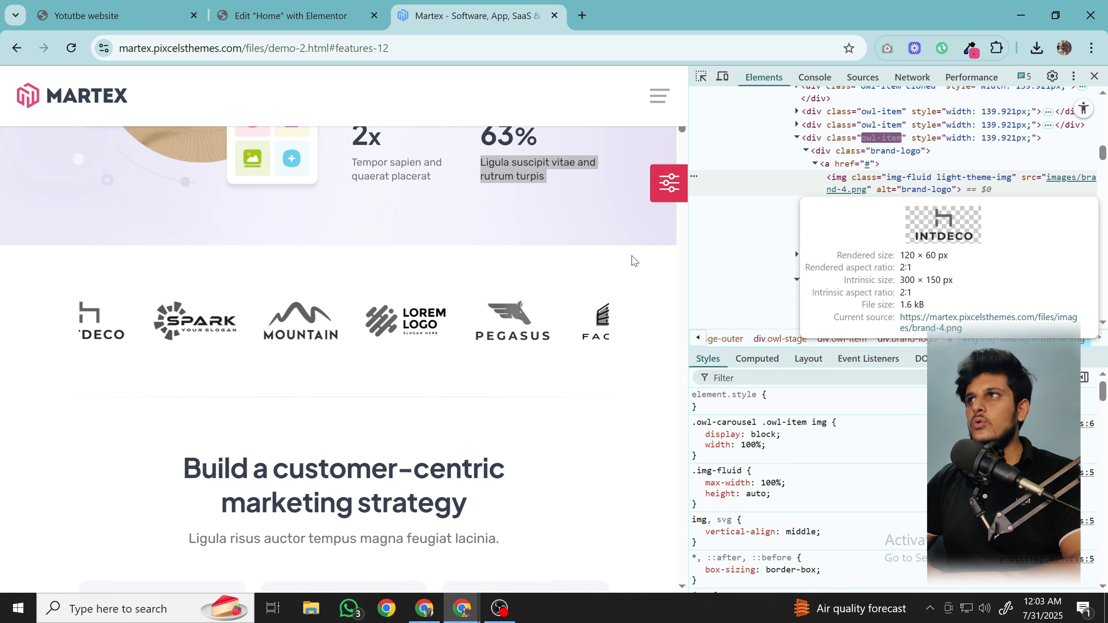
{"action": "left_click", "coordinate": [1094, 76]}
- Examine the "Build a customer-centric marketing strategy" section below the demo's logo row, including its subtitle and feature cards
{"action": "scroll", "coordinate": [616, 362], "scroll_direction": "down", "scroll_amount": 10}
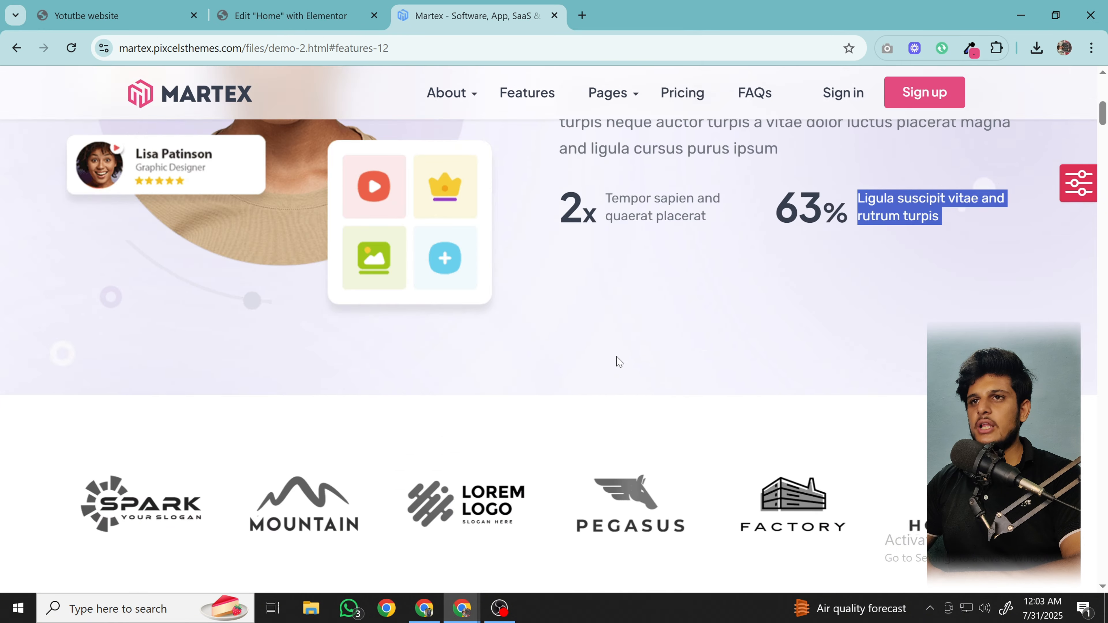
{"action": "scroll", "coordinate": [618, 360], "scroll_direction": "down", "scroll_amount": 1}
{"action": "scroll", "coordinate": [400, 306], "scroll_direction": "down", "scroll_amount": 5}
{"action": "scroll", "coordinate": [401, 306], "scroll_direction": "up", "scroll_amount": 5}
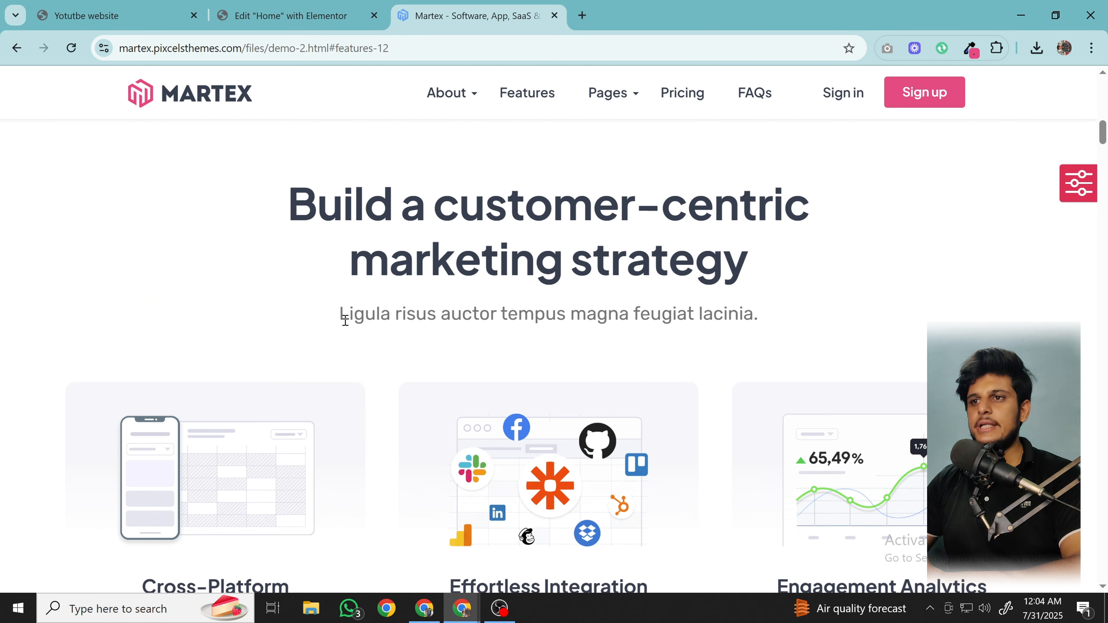
{"action": "left_click_drag", "start_coordinate": [345, 321], "coordinate": [846, 326]}
{"action": "scroll", "coordinate": [741, 356], "scroll_direction": "down", "scroll_amount": 4}
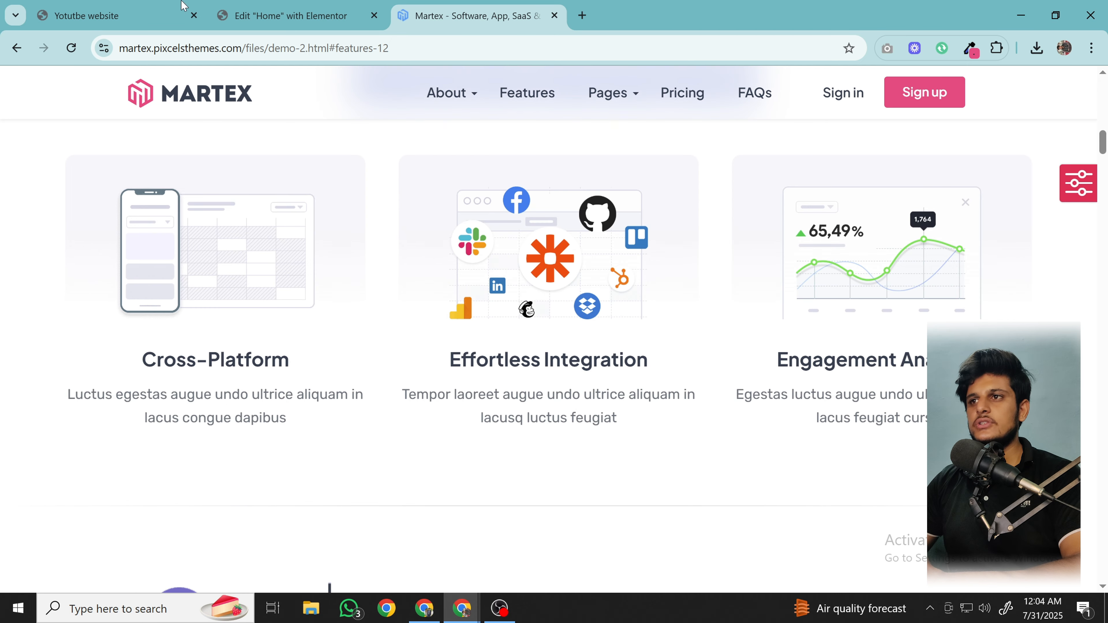
- Return to the Home page's Elementor editor and add a single-column Flexbox container below the client logo row
{"action": "left_click", "coordinate": [262, 16]}
{"action": "scroll", "coordinate": [584, 332], "scroll_direction": "down", "scroll_amount": 10}
{"action": "scroll", "coordinate": [699, 416], "scroll_direction": "up", "scroll_amount": 4}
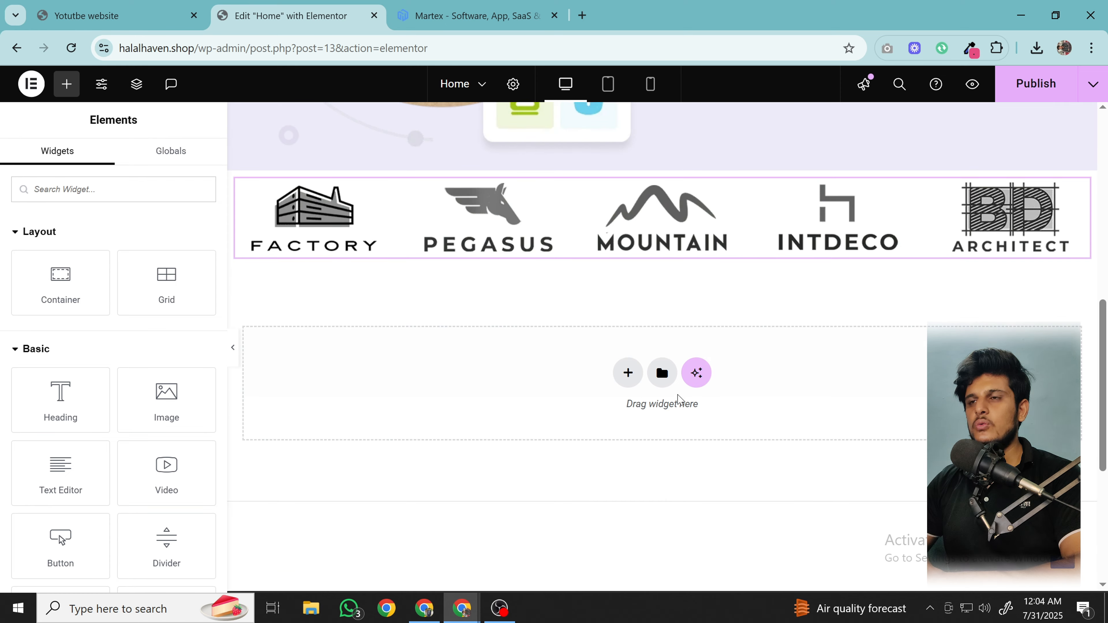
{"action": "left_click", "coordinate": [627, 373]}
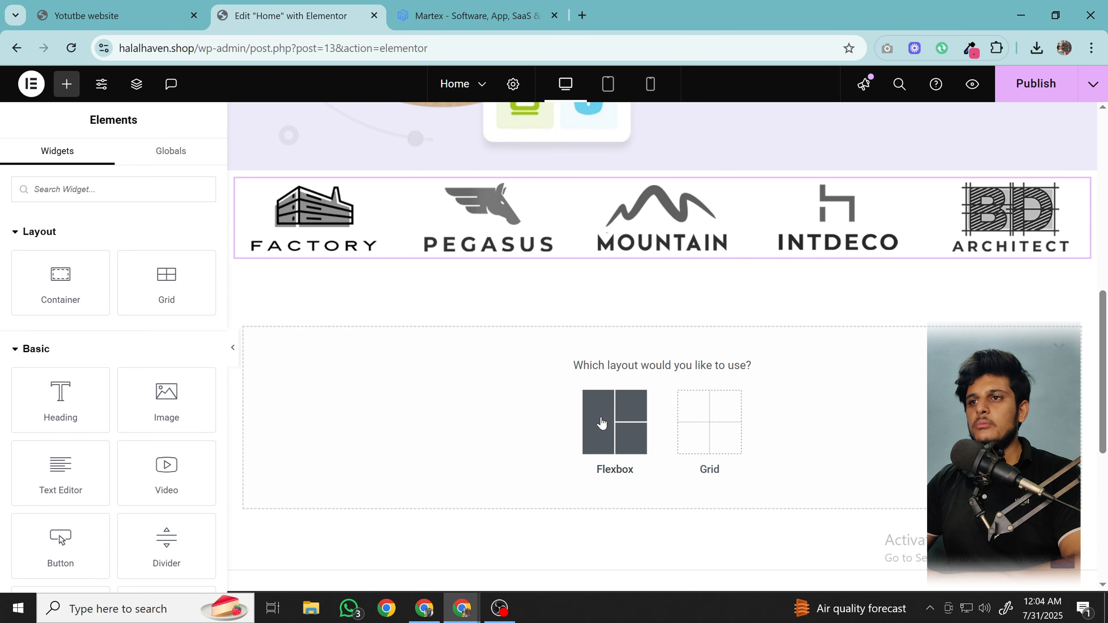
{"action": "left_click", "coordinate": [601, 422]}
{"action": "scroll", "coordinate": [604, 386], "scroll_direction": "down", "scroll_amount": 2}
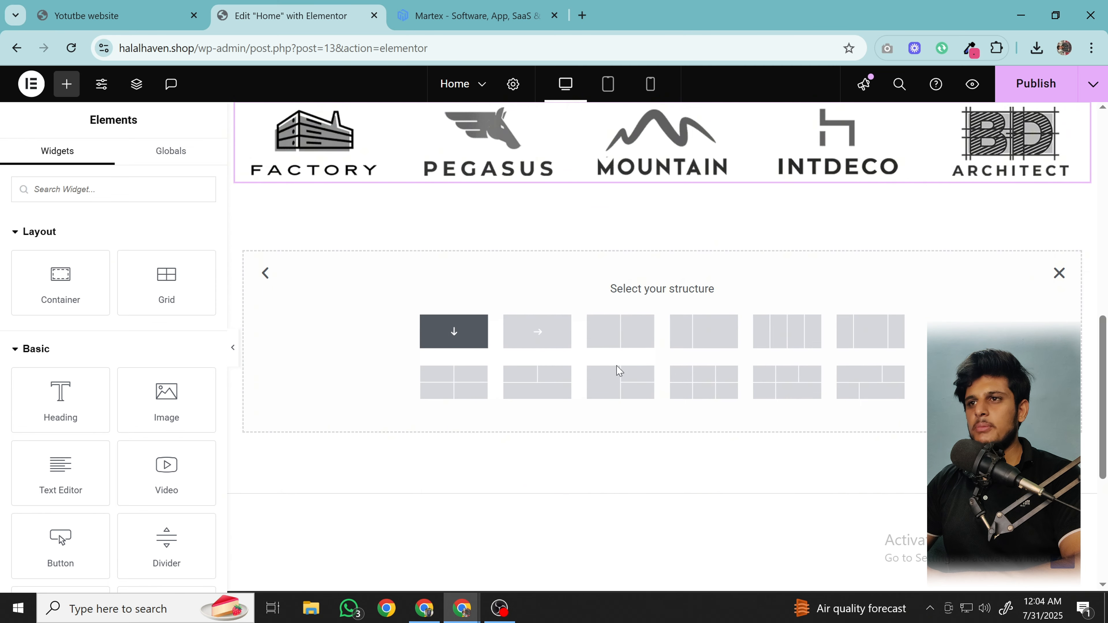
{"action": "left_click", "coordinate": [452, 336]}
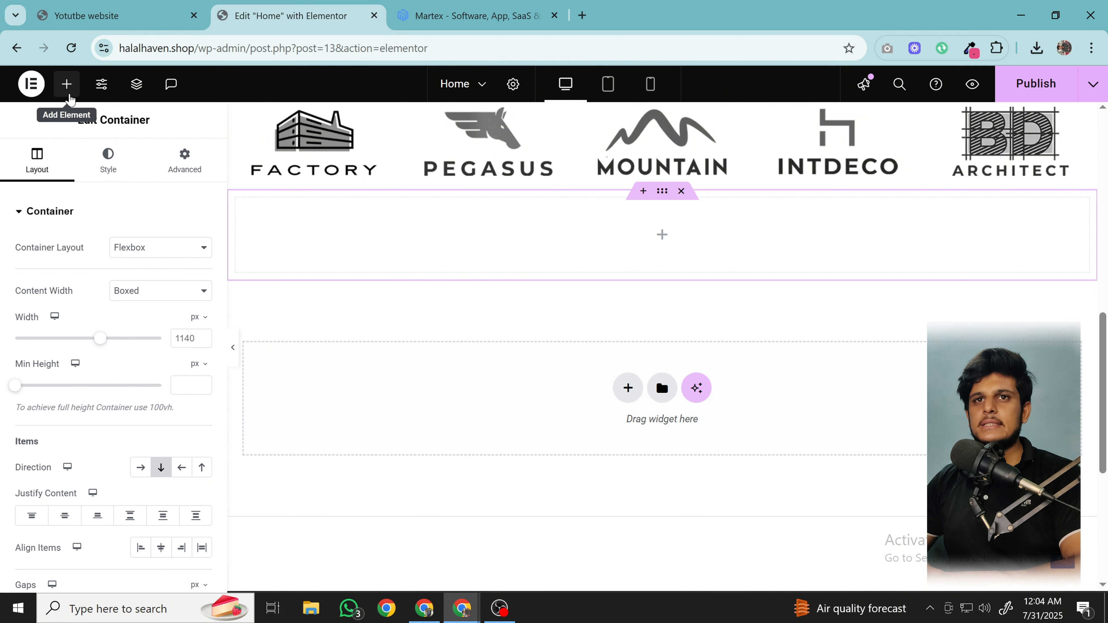
- Add a Heading widget to the new container, followed by a Text Editor widget beneath it
{"action": "left_click", "coordinate": [68, 90]}
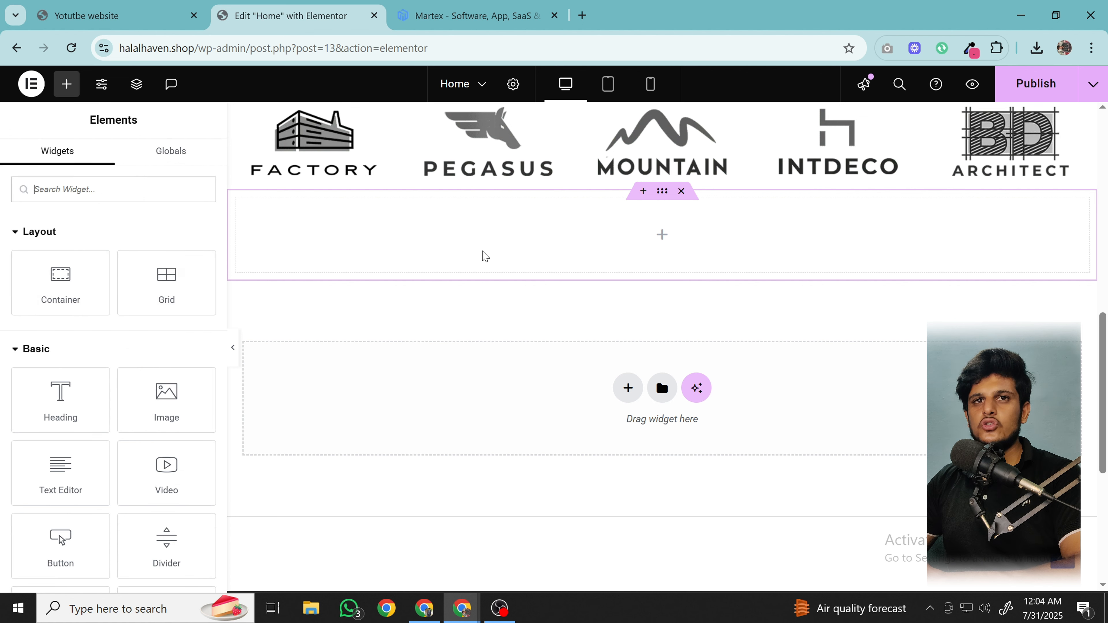
{"action": "left_click_drag", "start_coordinate": [60, 395], "coordinate": [476, 252]}
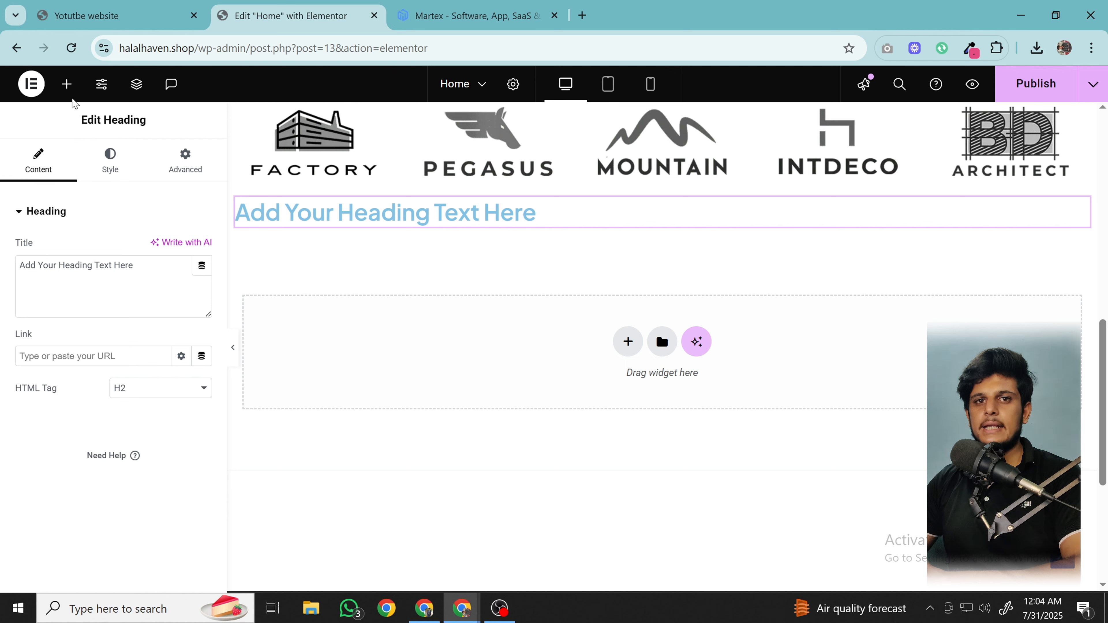
{"action": "left_click", "coordinate": [69, 87]}
{"action": "left_click_drag", "start_coordinate": [62, 480], "coordinate": [526, 225]}
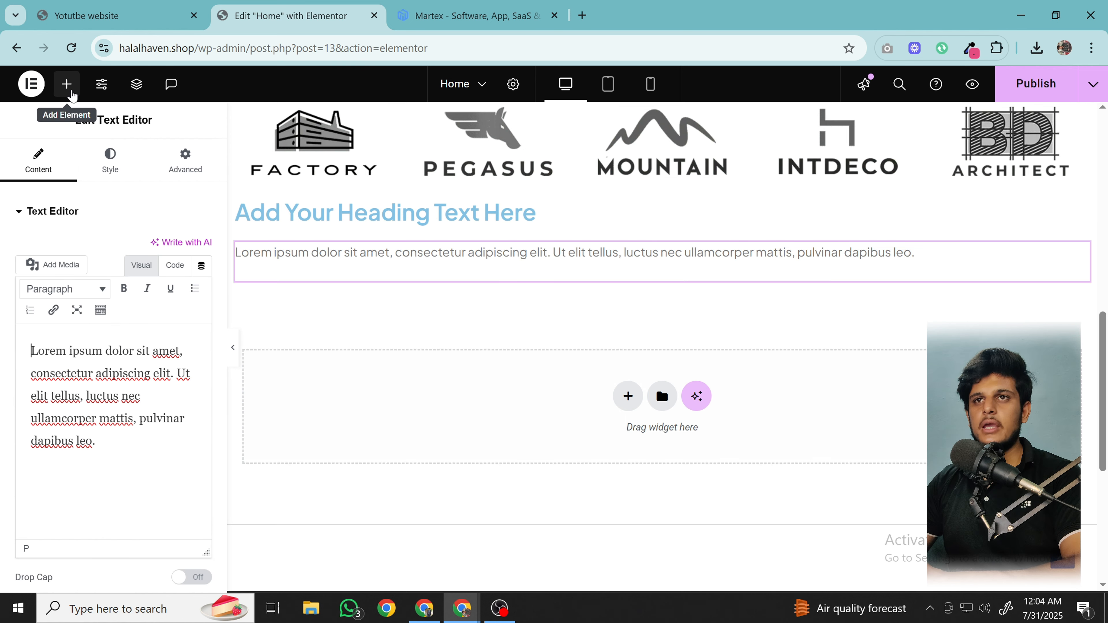
- Insert a Grid container below the text paragraph and reduce it to 1 row
{"action": "left_click", "coordinate": [67, 87]}
{"action": "left_click_drag", "start_coordinate": [141, 289], "coordinate": [450, 279]}
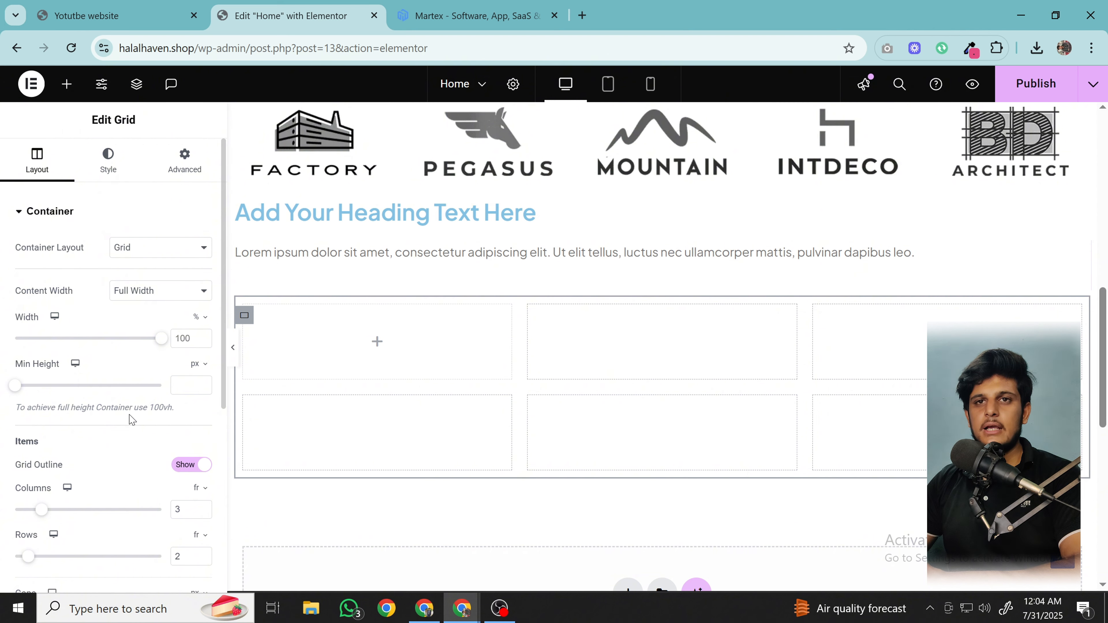
{"action": "scroll", "coordinate": [132, 418], "scroll_direction": "down", "scroll_amount": 3}
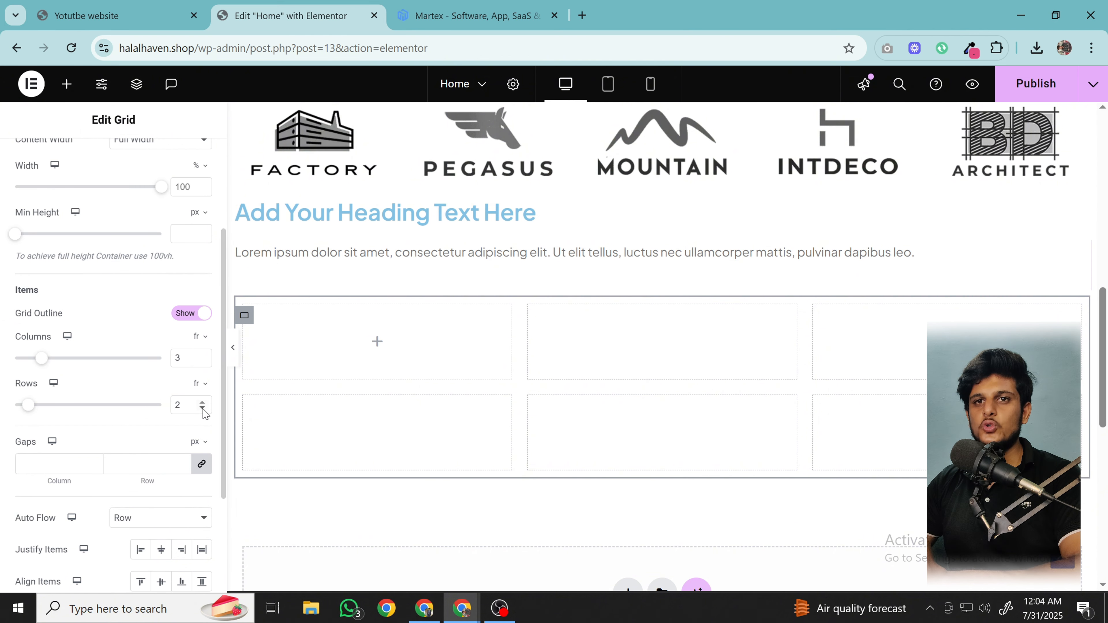
{"action": "left_click", "coordinate": [202, 410]}
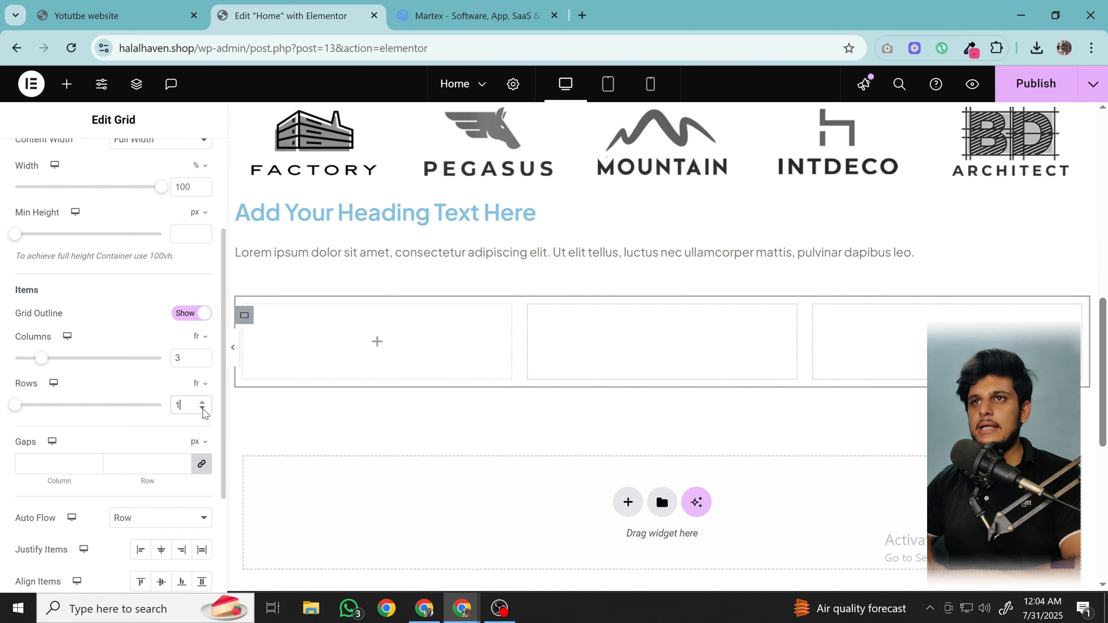
- Set the features section container's padding to 80 px top and bottom and 30 px right and left
{"action": "scroll", "coordinate": [482, 371], "scroll_direction": "up", "scroll_amount": 2}
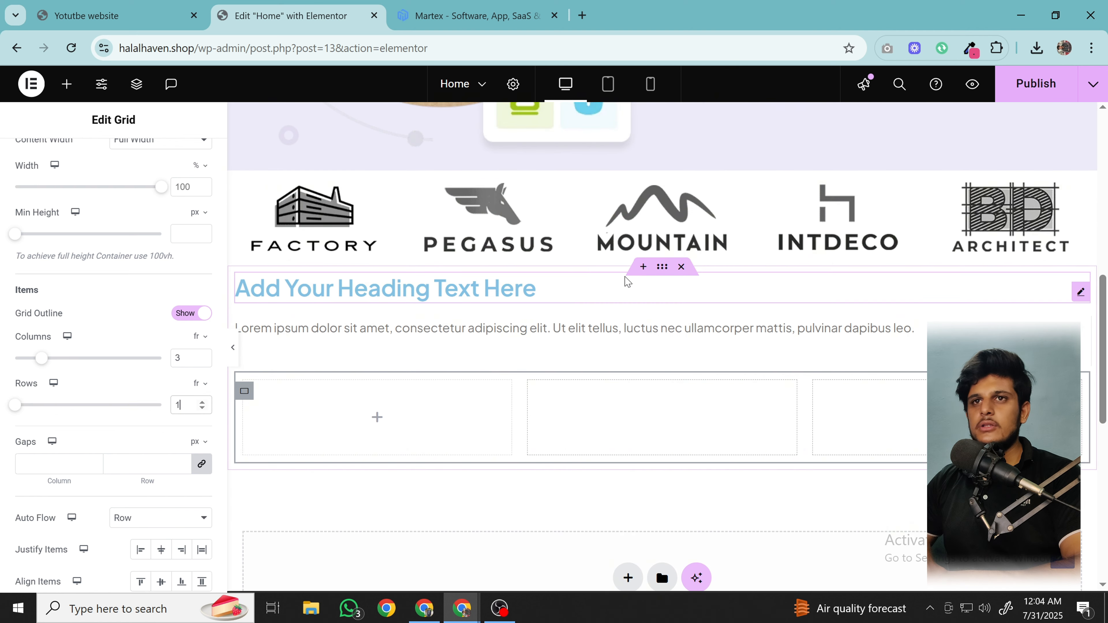
{"action": "left_click", "coordinate": [668, 275]}
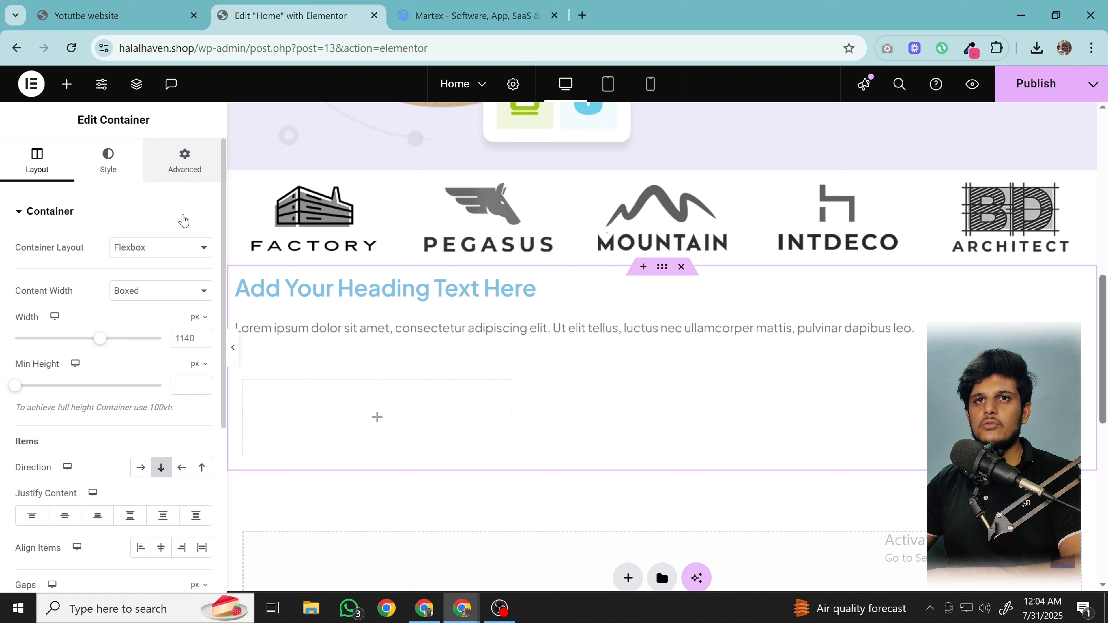
{"action": "left_click", "coordinate": [184, 161]}
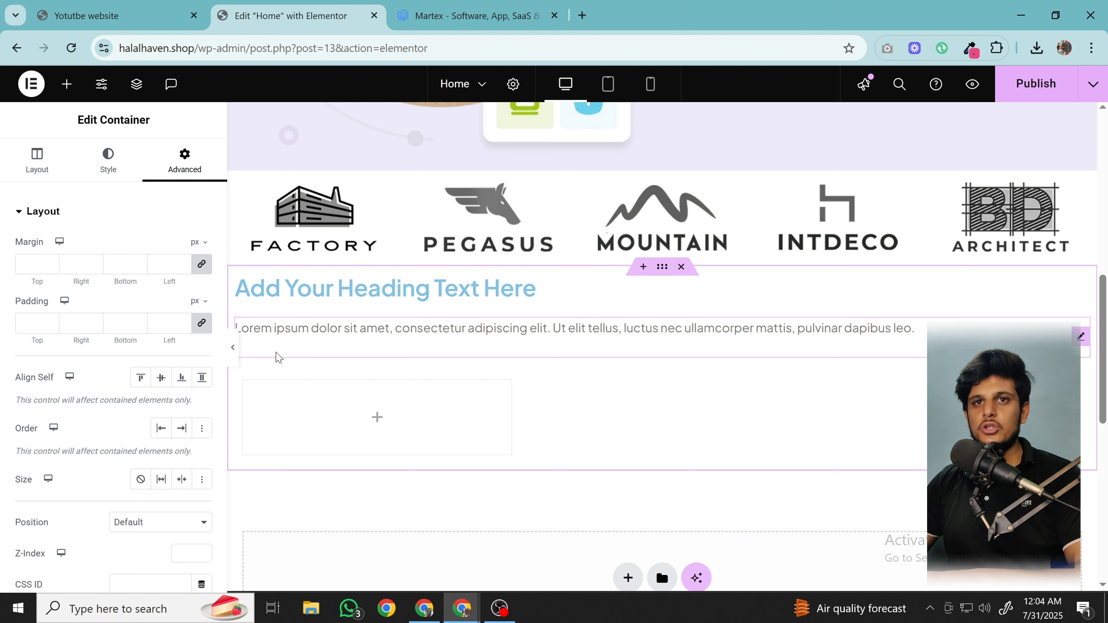
{"action": "left_click", "coordinate": [17, 324]}
{"action": "type", "text": "0"}
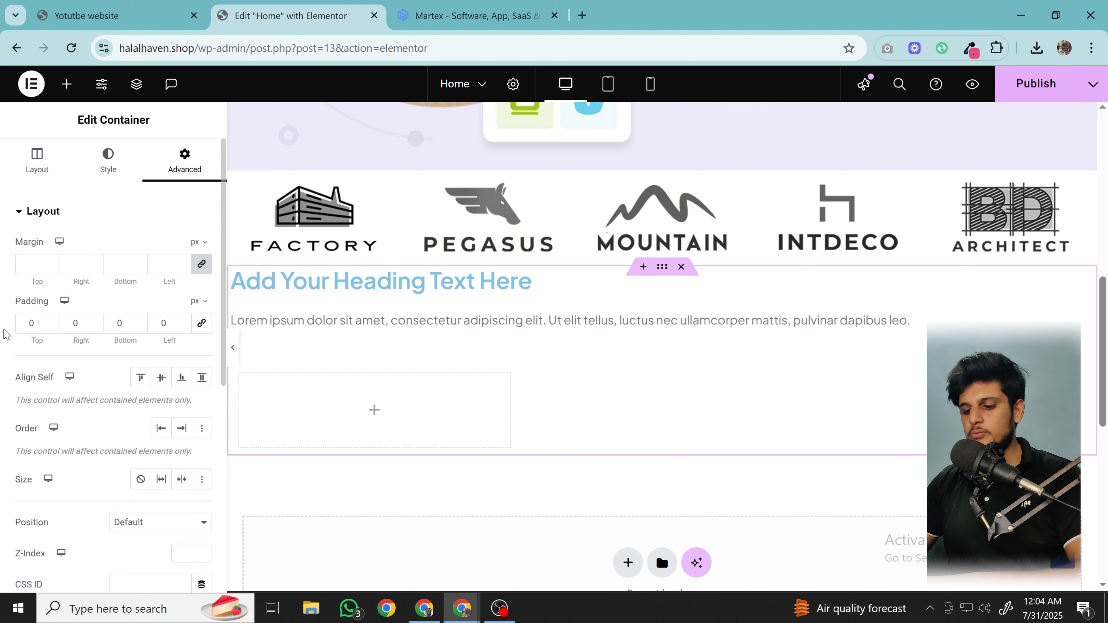
{"action": "type", "text": "800"}
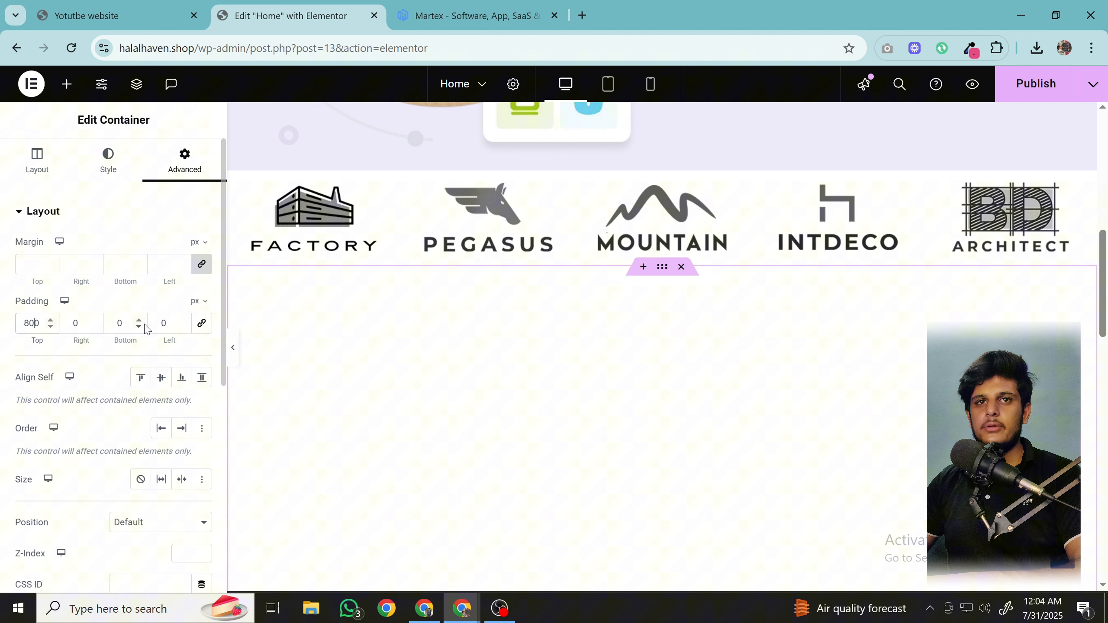
{"action": "key", "text": "Delete"}
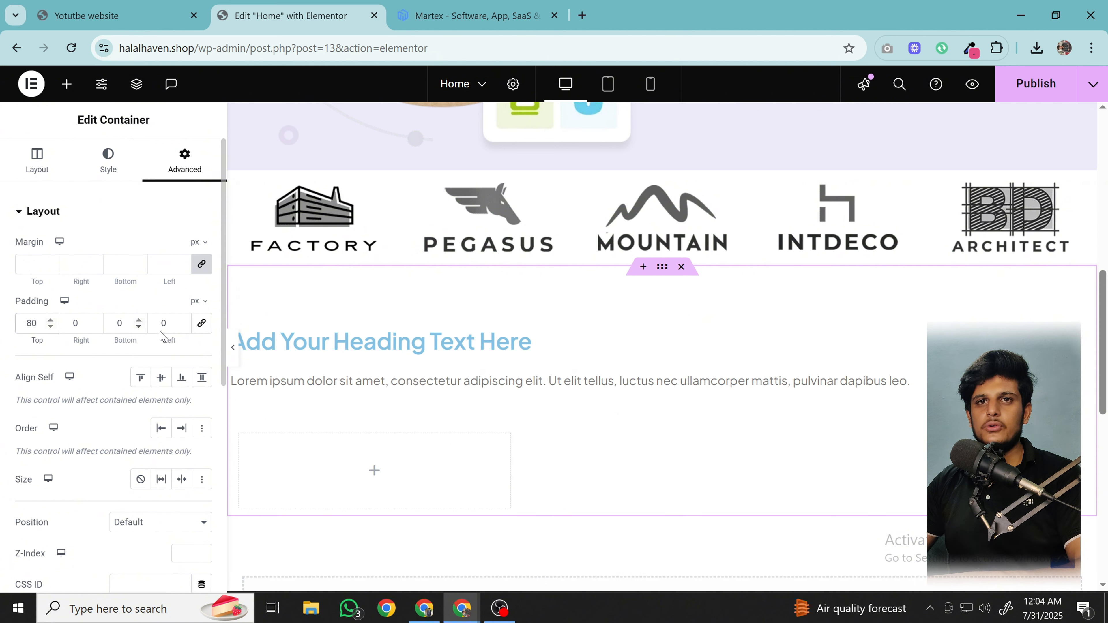
{"action": "type", "text": "8"}
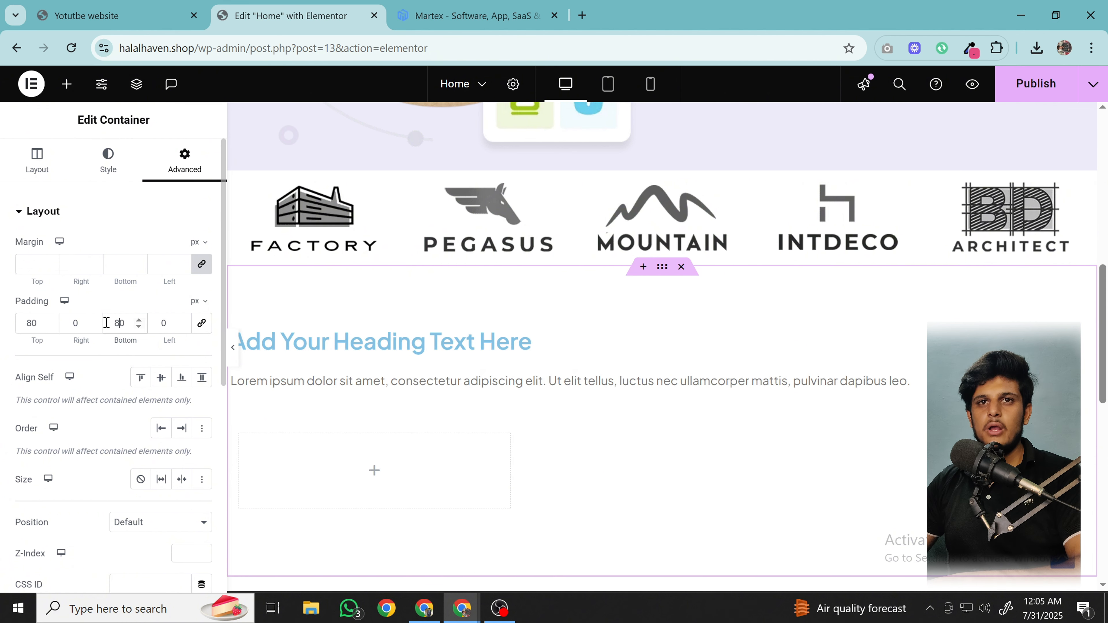
{"action": "left_click", "coordinate": [72, 322]}
{"action": "type", "text": "8"}
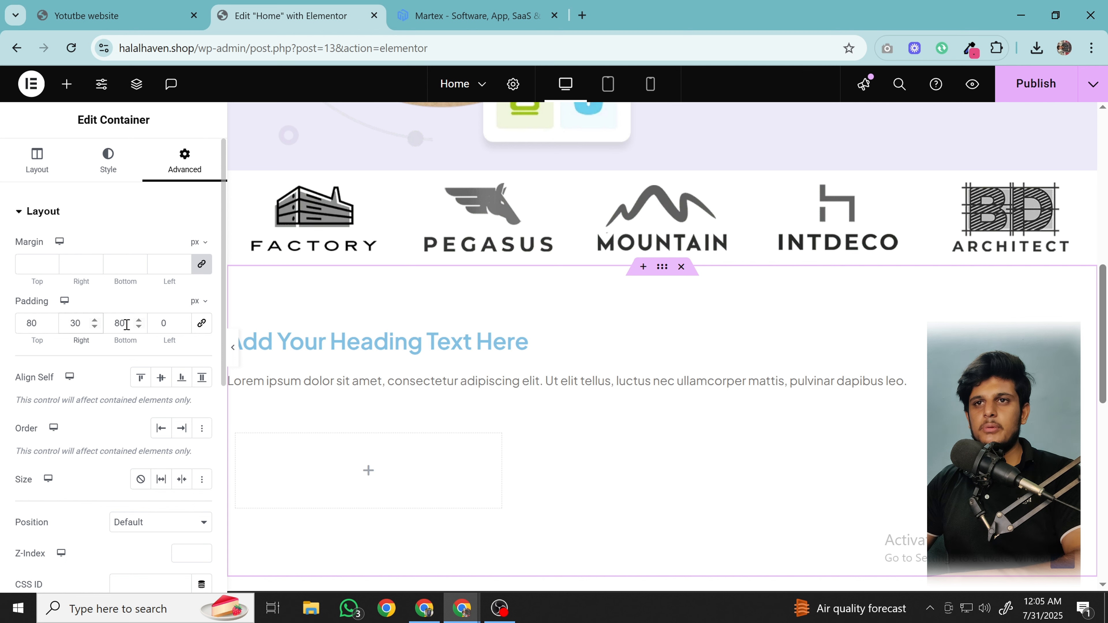
{"action": "left_click", "coordinate": [155, 325]}
{"action": "type", "text": "3"}
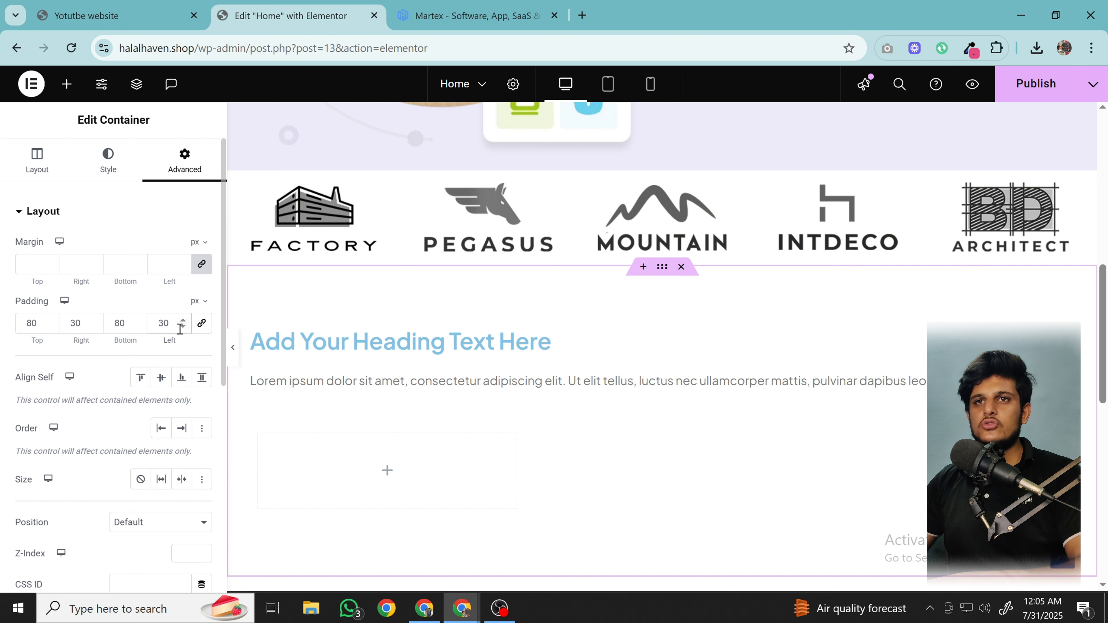
- Center-align both the features section's heading and the paragraph below it
{"action": "left_click", "coordinate": [440, 341]}
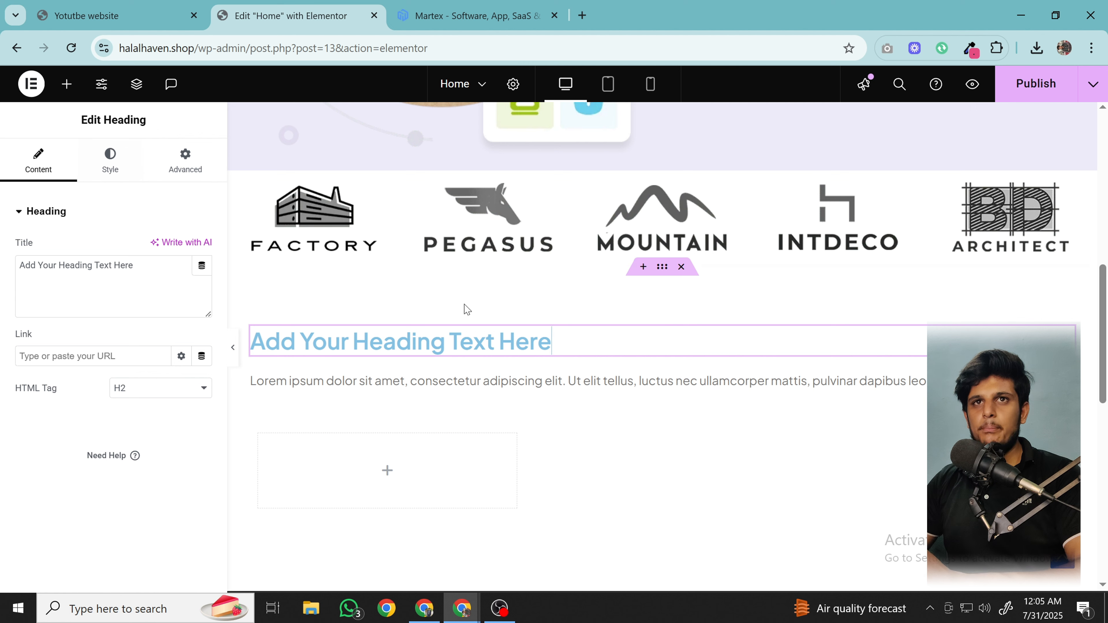
{"action": "left_click", "coordinate": [110, 160]}
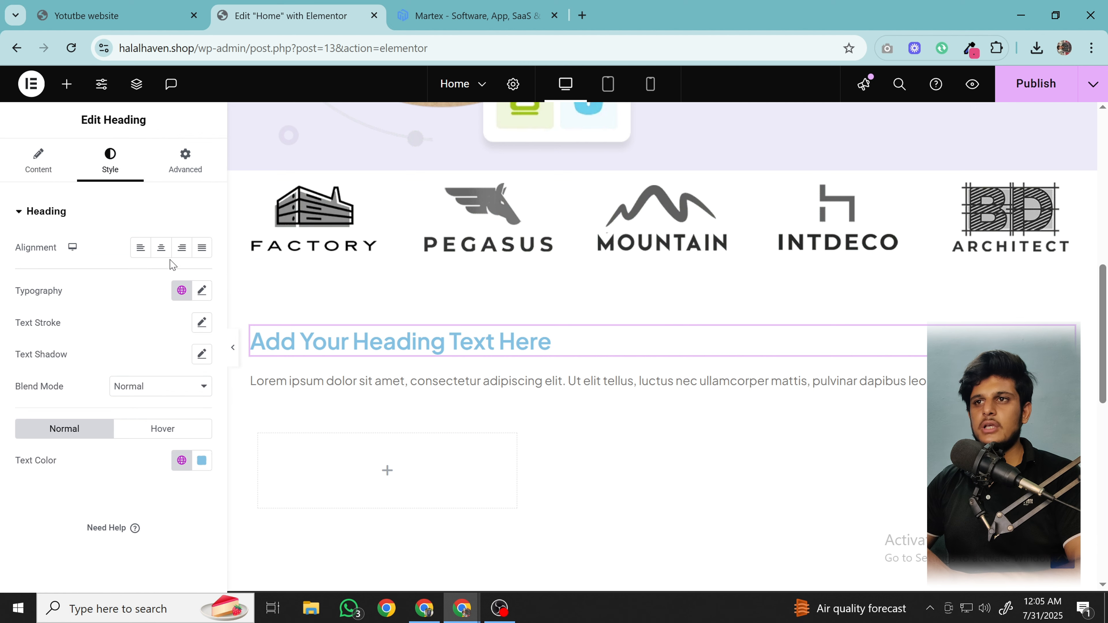
{"action": "left_click", "coordinate": [161, 247]}
{"action": "left_click", "coordinate": [462, 396]}
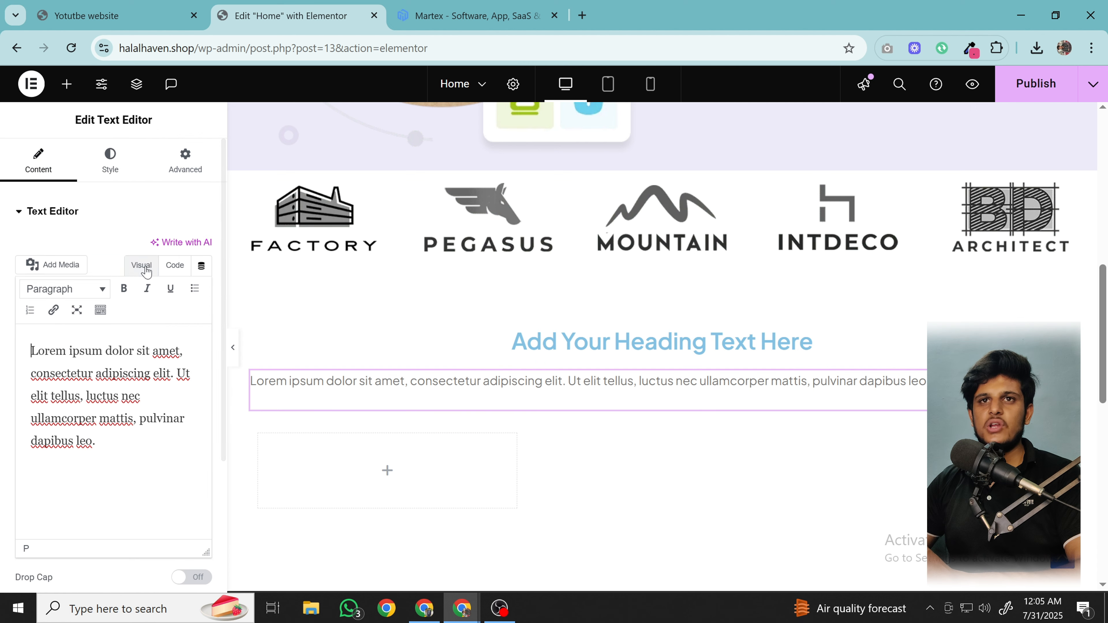
{"action": "left_click", "coordinate": [110, 160]}
{"action": "left_click", "coordinate": [160, 256]}
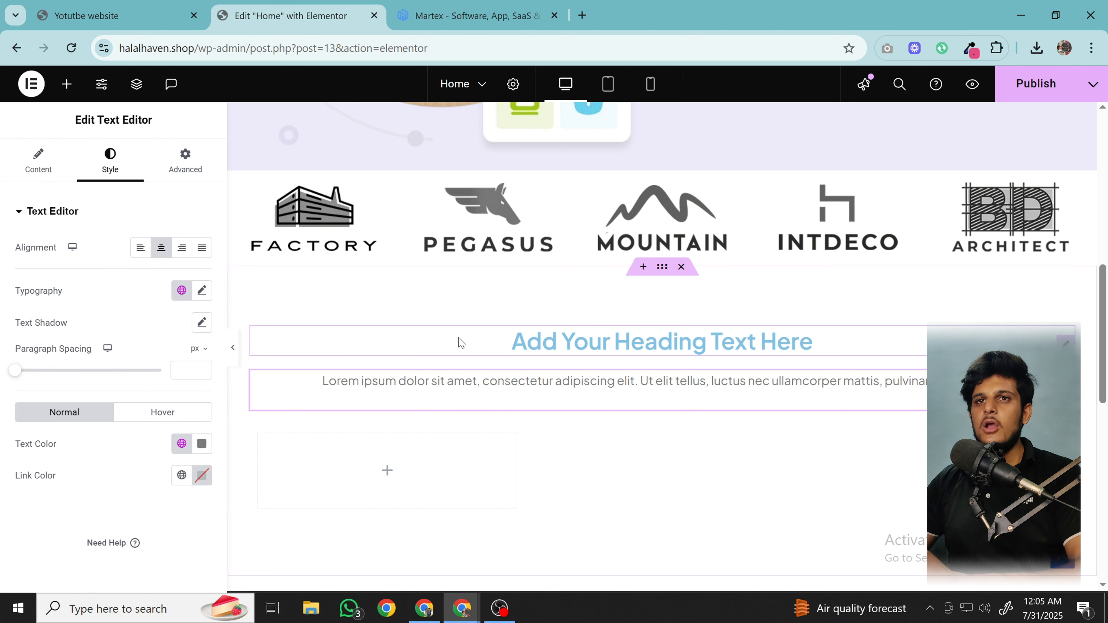
- Apply the global Theme Headings color to the features section heading
{"action": "left_click", "coordinate": [457, 341]}
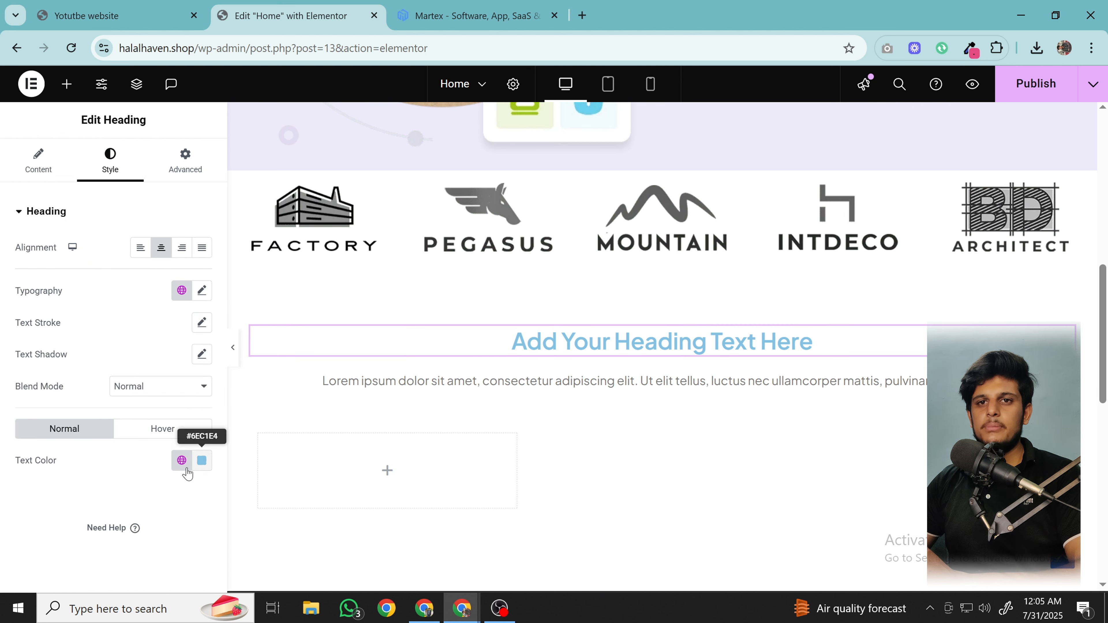
{"action": "left_click", "coordinate": [182, 460]}
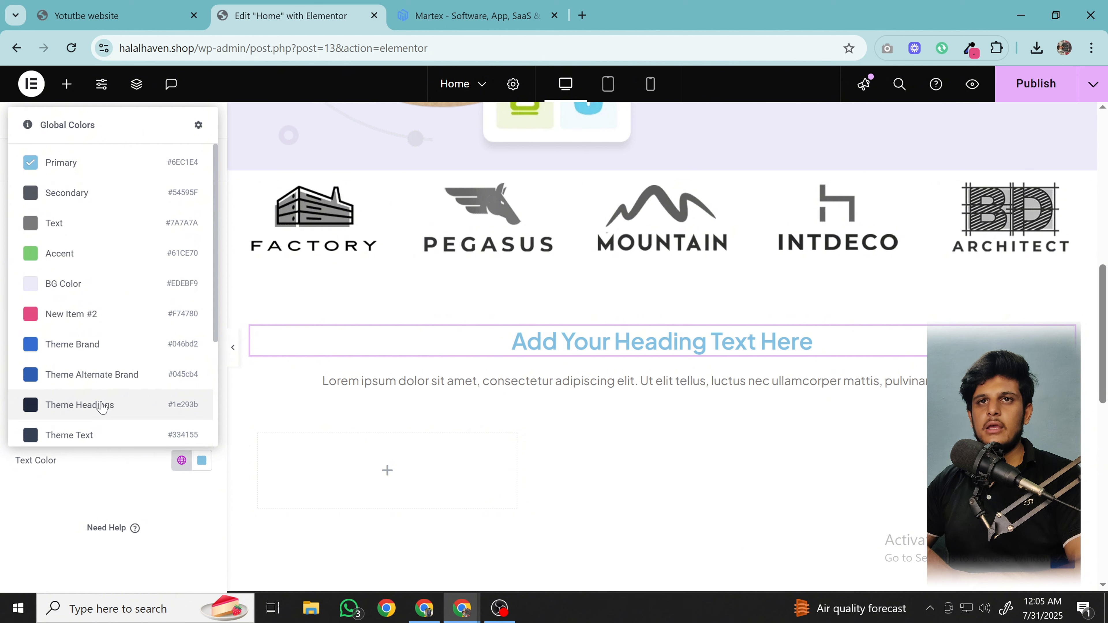
{"action": "left_click", "coordinate": [135, 405]}
- Check the heading's typography options and change its HTML tag to H1
{"action": "left_click", "coordinate": [181, 291]}
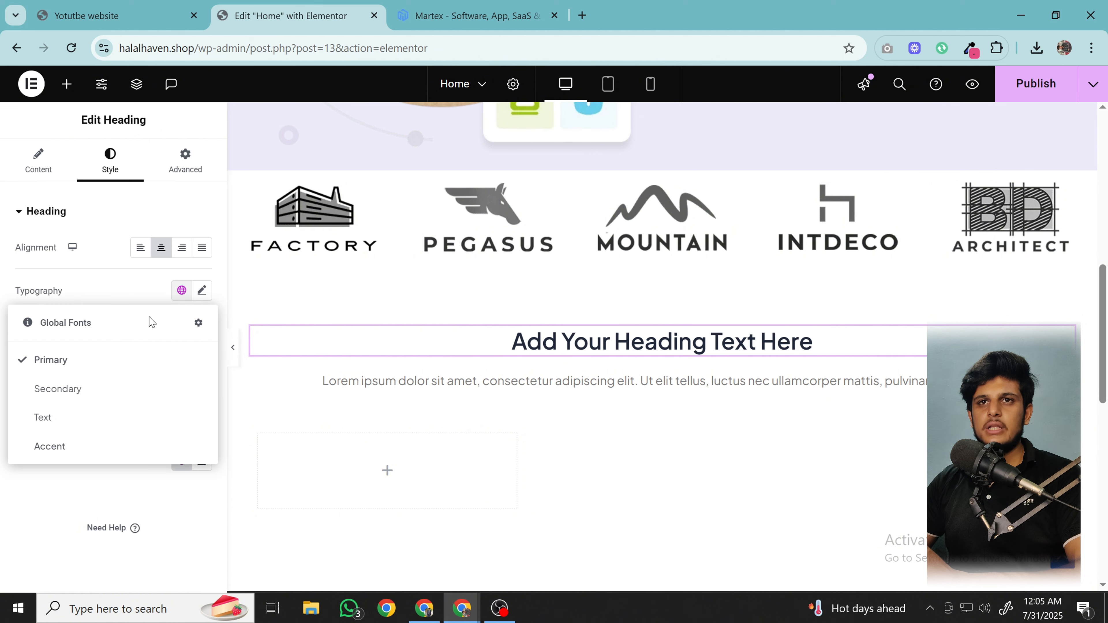
{"action": "left_click", "coordinate": [166, 288]}
{"action": "left_click", "coordinate": [202, 291]}
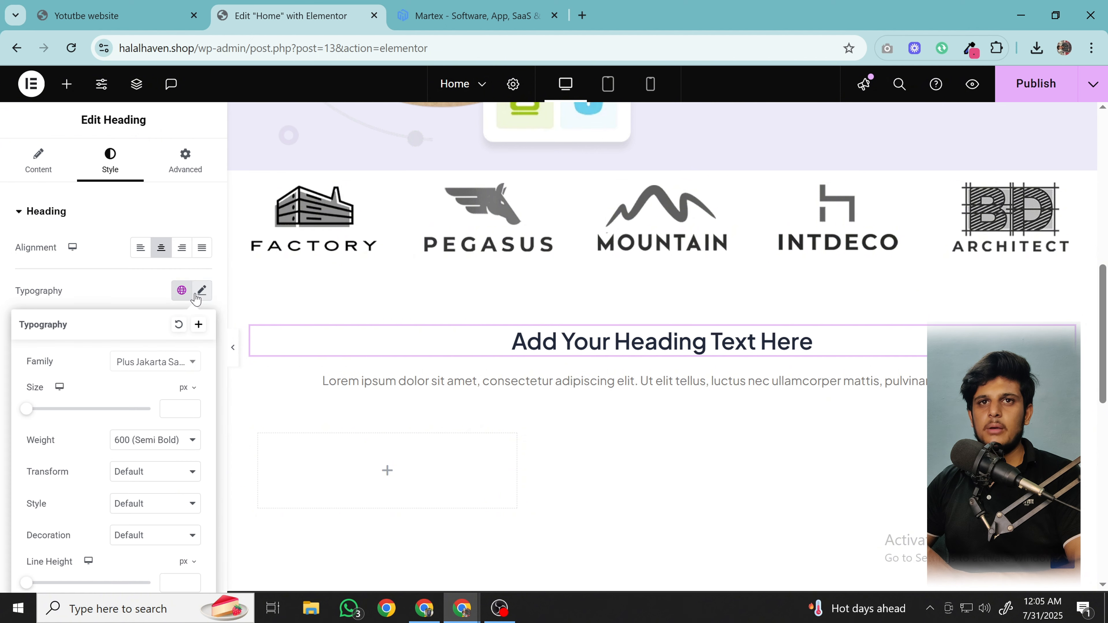
{"action": "left_click", "coordinate": [202, 291]}
{"action": "left_click", "coordinate": [44, 165]}
{"action": "left_click", "coordinate": [137, 392]}
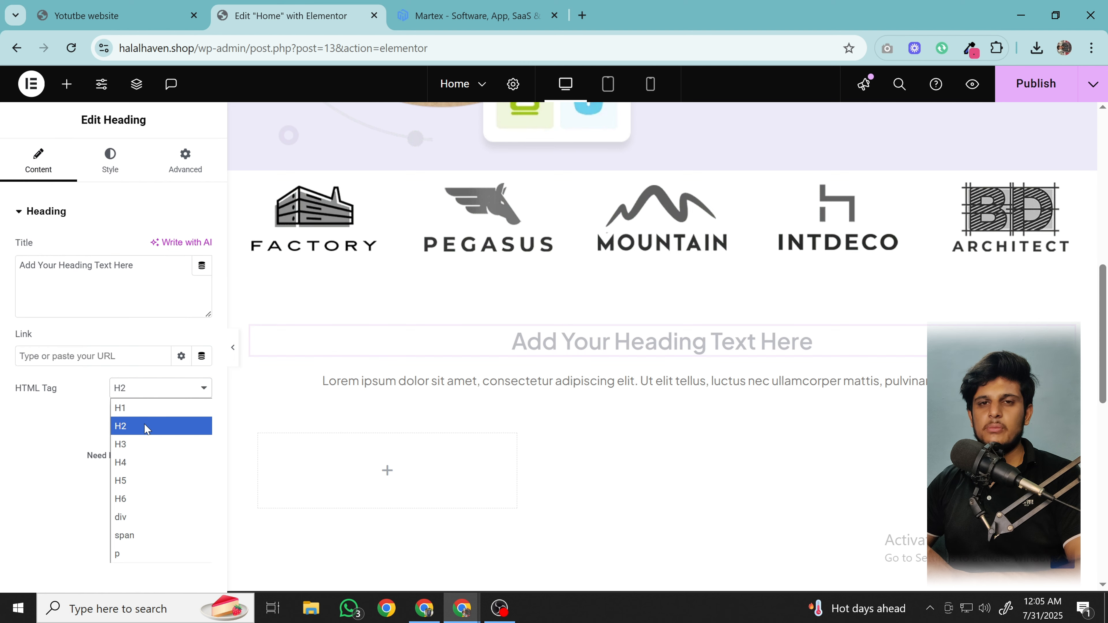
{"action": "left_click", "coordinate": [127, 403]}
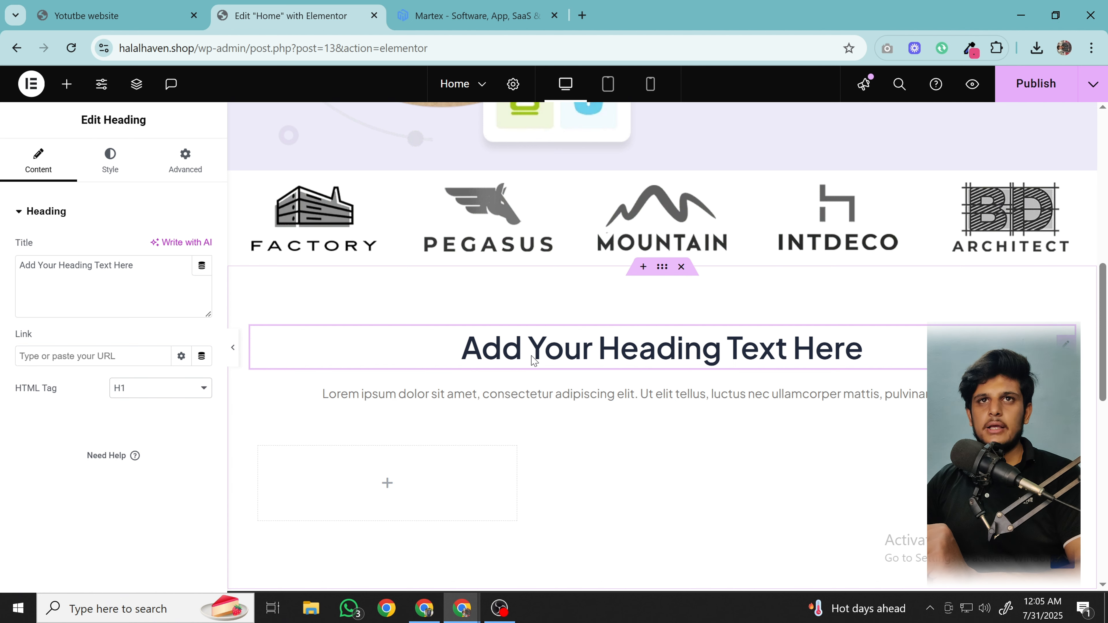
- Set the features section heading's font weight to 700 (Bold)
{"action": "left_click", "coordinate": [110, 161]}
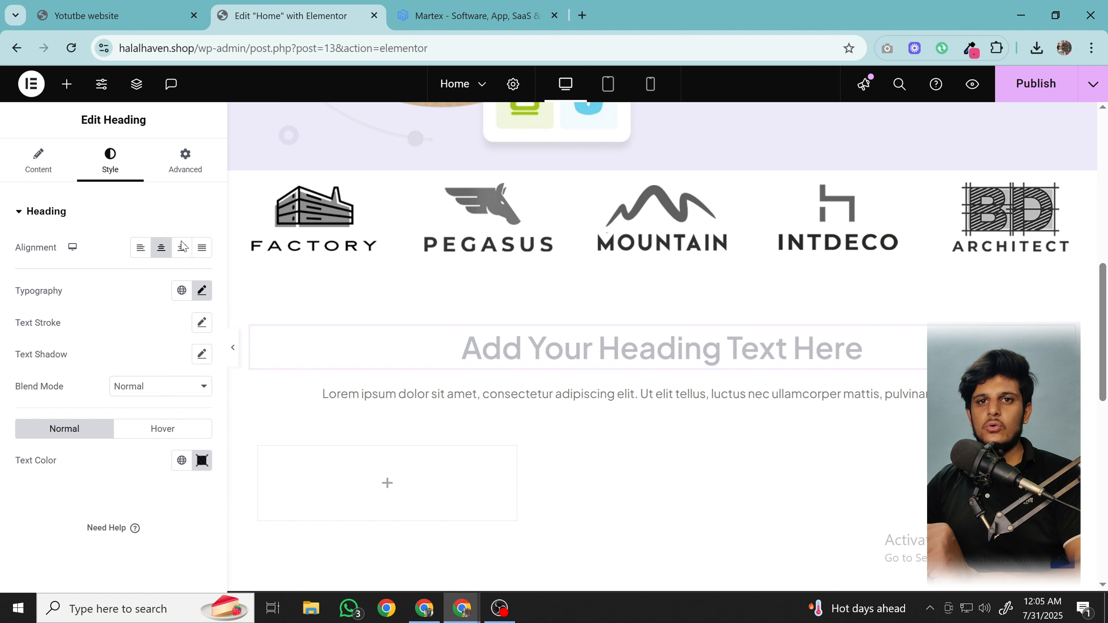
{"action": "left_click", "coordinate": [201, 290]}
{"action": "left_click", "coordinate": [185, 440]}
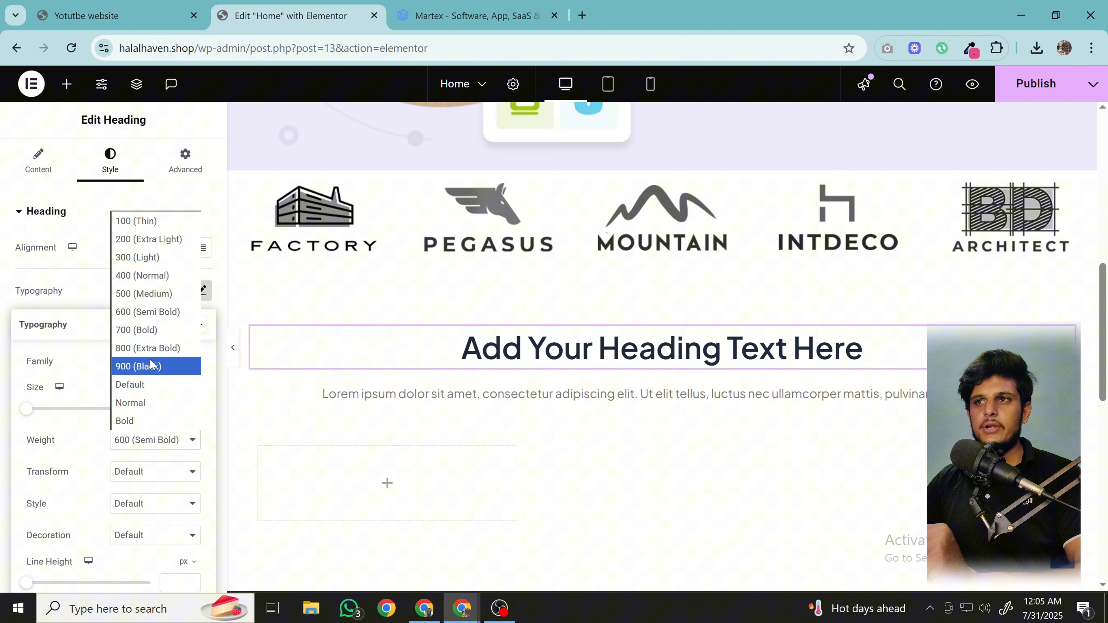
{"action": "left_click", "coordinate": [150, 333]}
{"action": "left_click", "coordinate": [138, 303]}
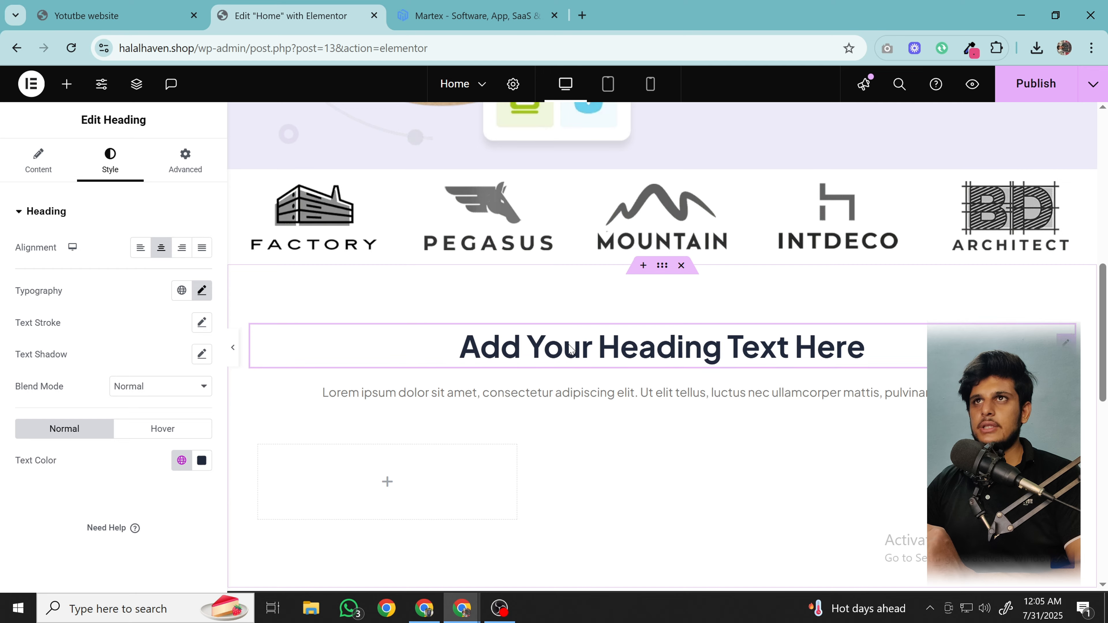
- Check the feature card titles on the Martex demo page, starting with Cross-Platform, and return to the Elementor editor
{"action": "scroll", "coordinate": [558, 349], "scroll_direction": "down", "scroll_amount": 2}
{"action": "left_click", "coordinate": [495, 14]}
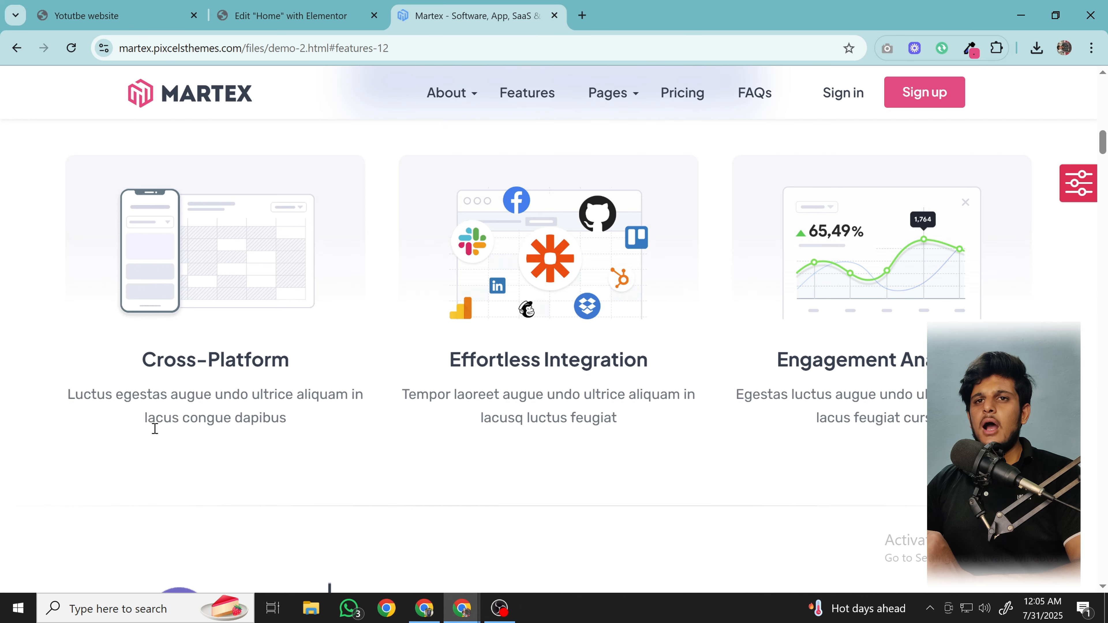
{"action": "triple_click", "coordinate": [234, 361]}
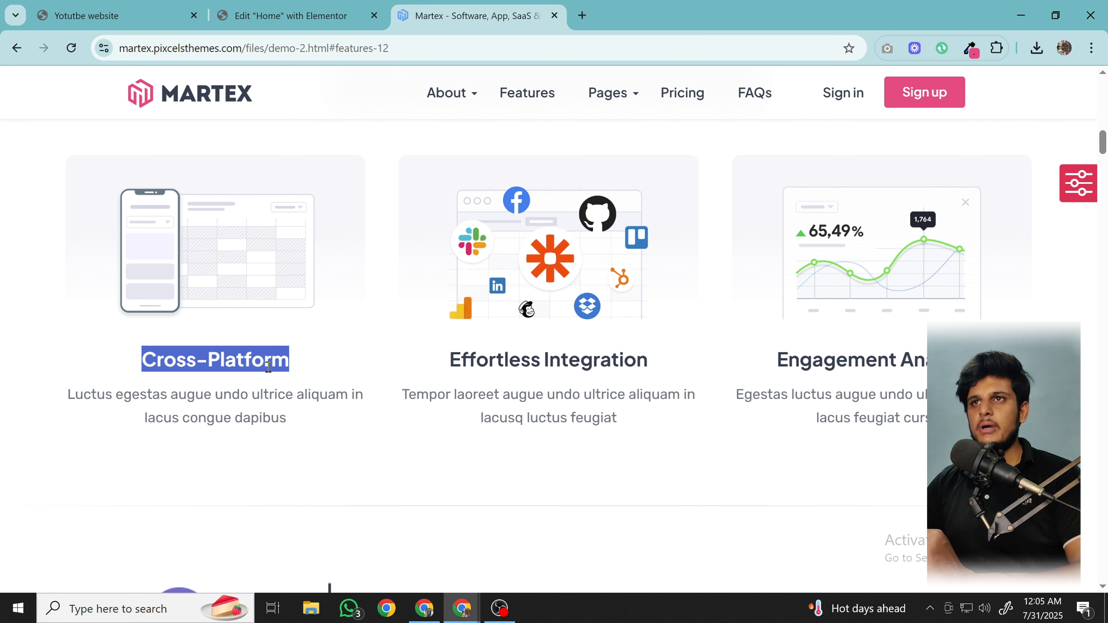
{"action": "scroll", "coordinate": [270, 418], "scroll_direction": "up", "scroll_amount": 3}
{"action": "key", "text": "ctrl+shift+Tab"}
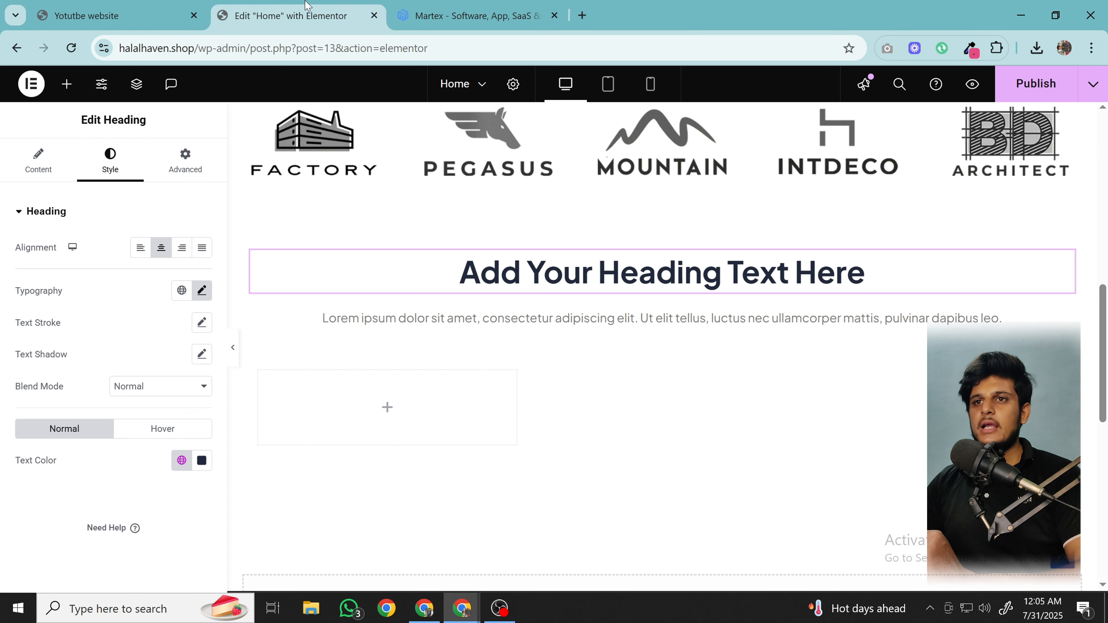
- Open the widget library for the first empty cell of the card grid and search it for "image"
{"action": "left_click", "coordinate": [387, 415]}
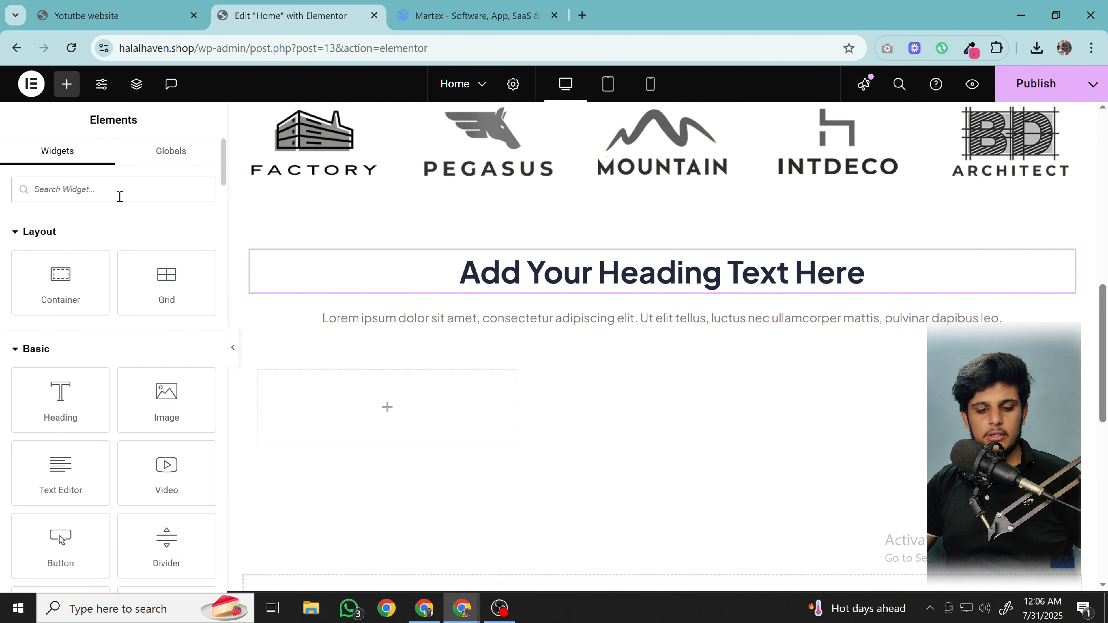
{"action": "left_click", "coordinate": [120, 196]}
{"action": "type", "text": "l"}
{"action": "key", "text": "BackSpace"}
{"action": "type", "text": "c"}
{"action": "key", "text": "BackSpace"}
{"action": "type", "text": "e"}
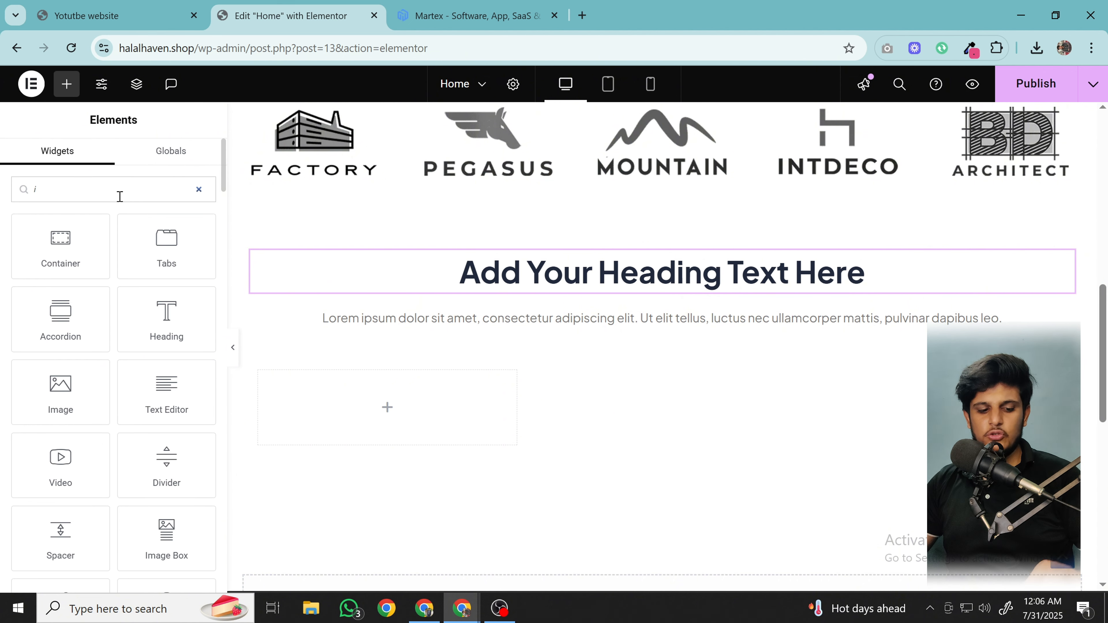
{"action": "key", "text": "BackSpace"}
{"action": "type", "text": "image"}
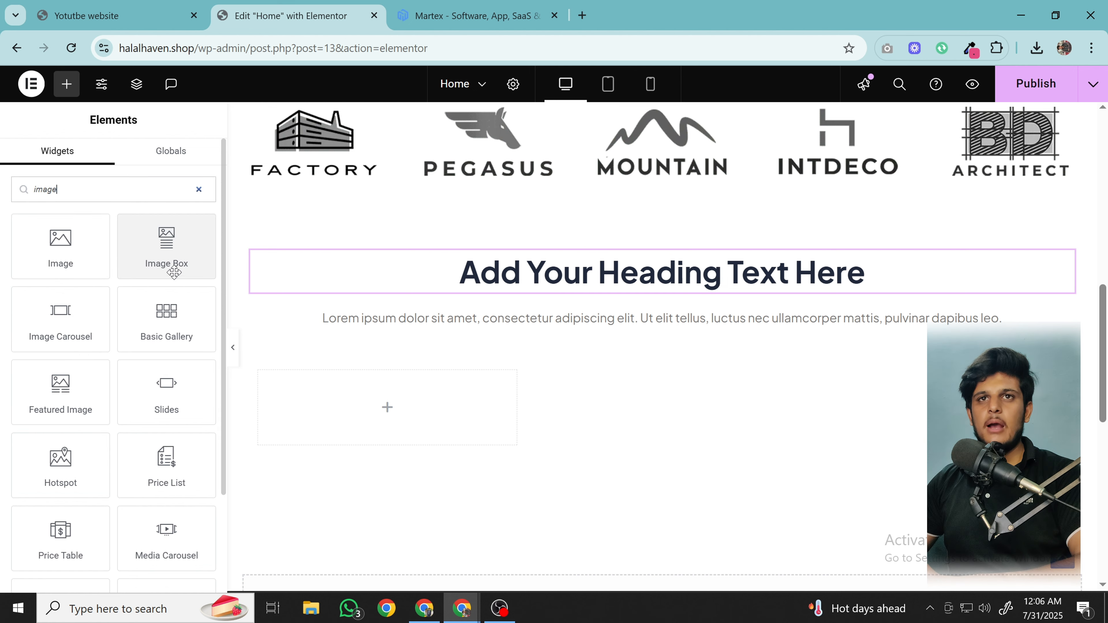
- Check the Martex demo's feature card layout and add an Image Box to the first cell of the card grid
{"action": "left_click", "coordinate": [406, 10]}
{"action": "scroll", "coordinate": [195, 348], "scroll_direction": "down", "scroll_amount": 3}
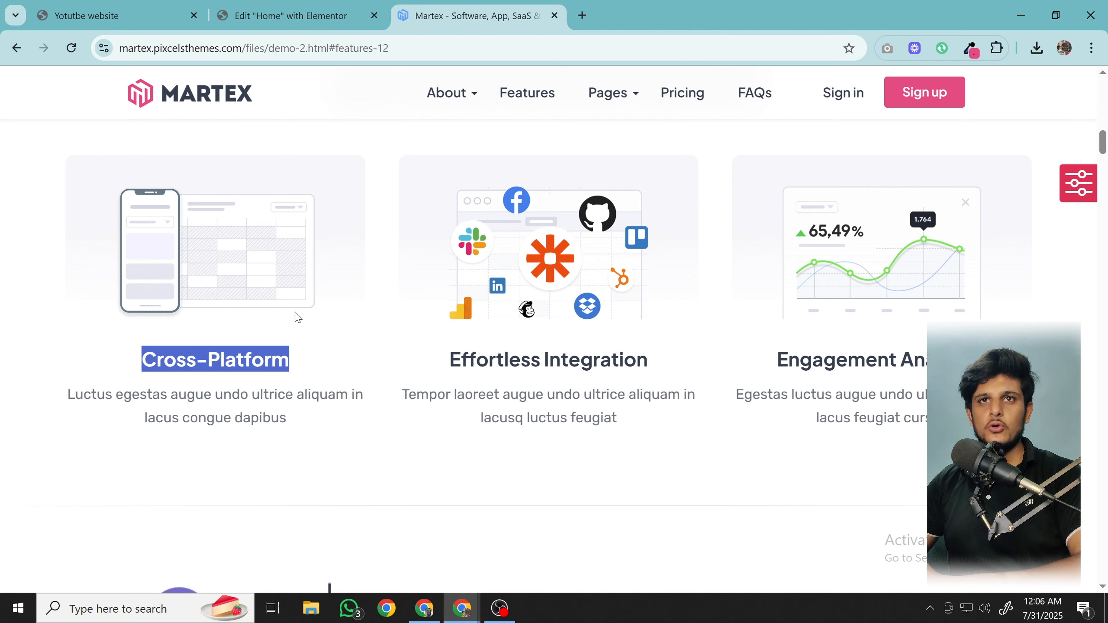
{"action": "left_click", "coordinate": [288, 15]}
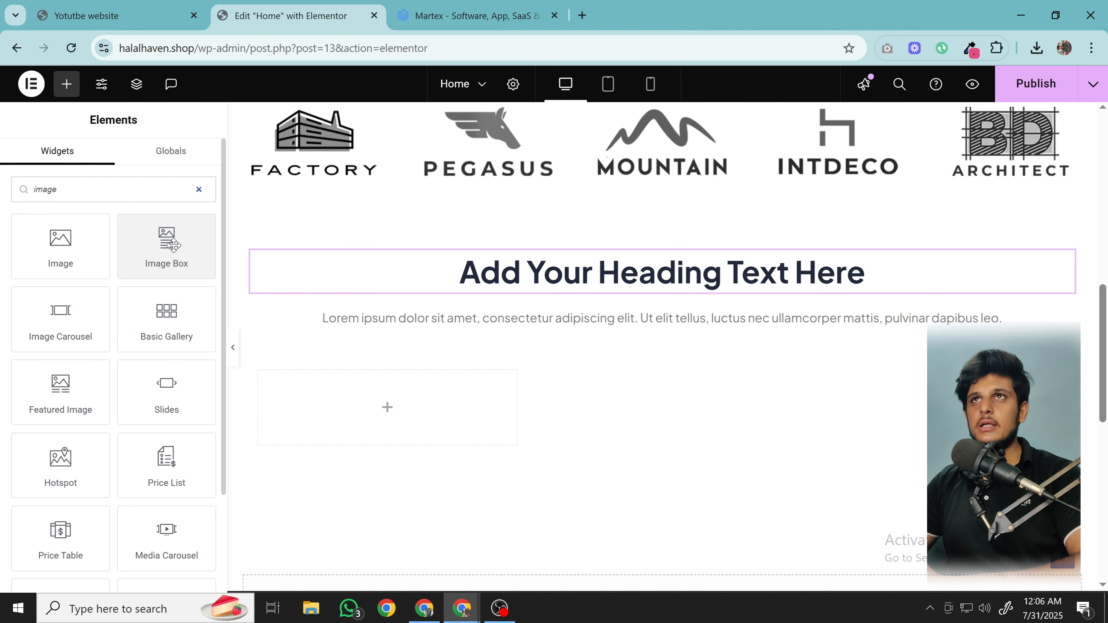
{"action": "left_click", "coordinate": [425, 10]}
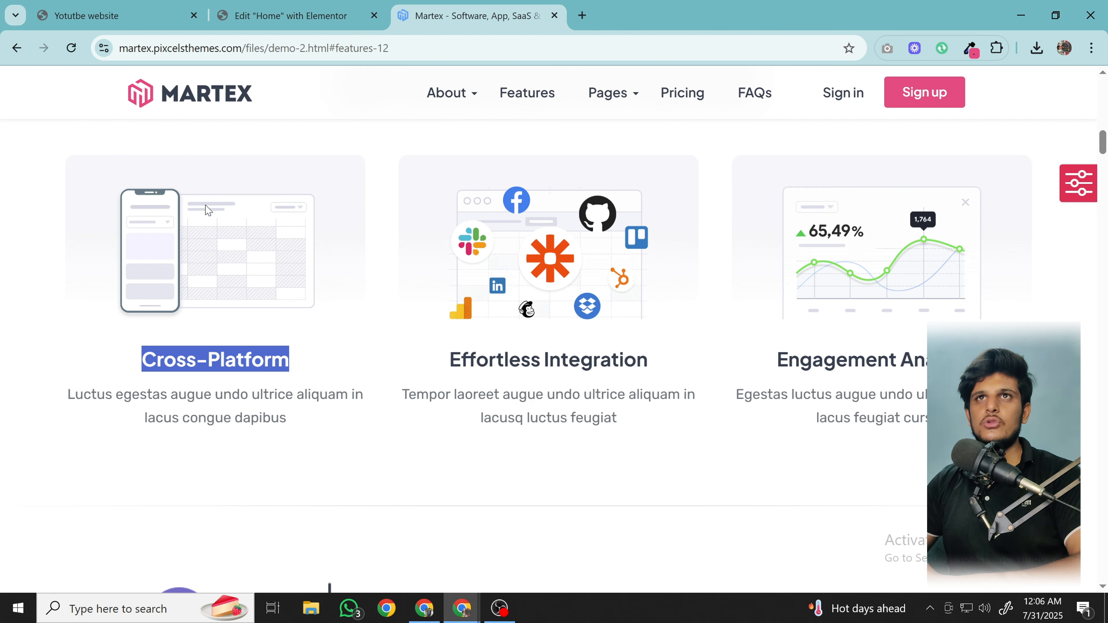
{"action": "left_click", "coordinate": [288, 16]}
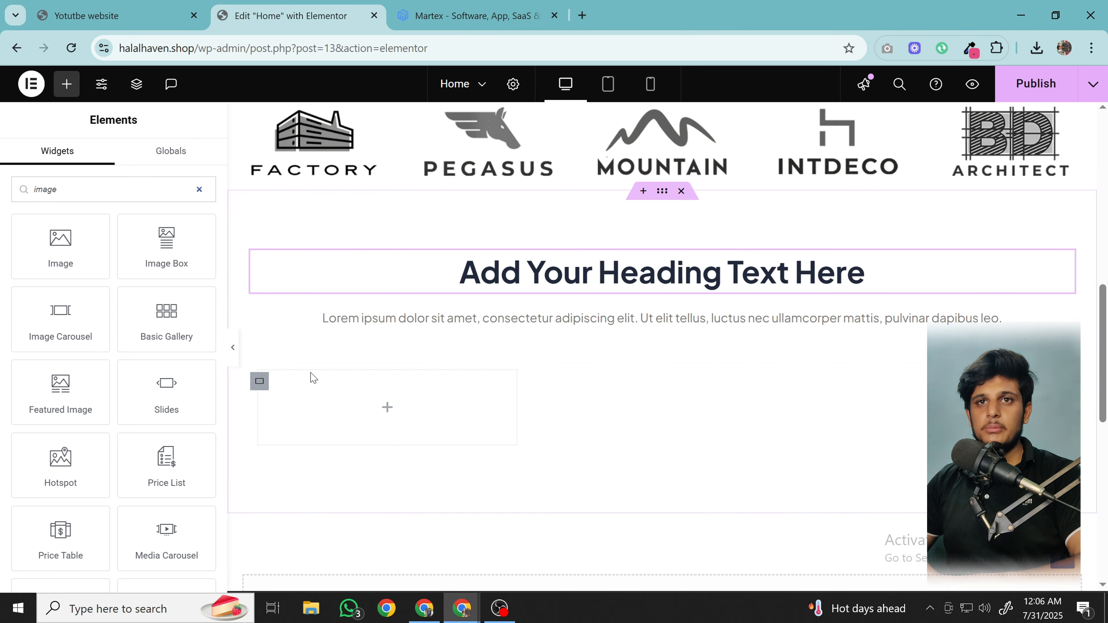
{"action": "left_click_drag", "start_coordinate": [166, 245], "coordinate": [330, 407]}
- Find the Image Box widget with the search "image" and add it to the second cell of the card grid
{"action": "left_click", "coordinate": [66, 84]}
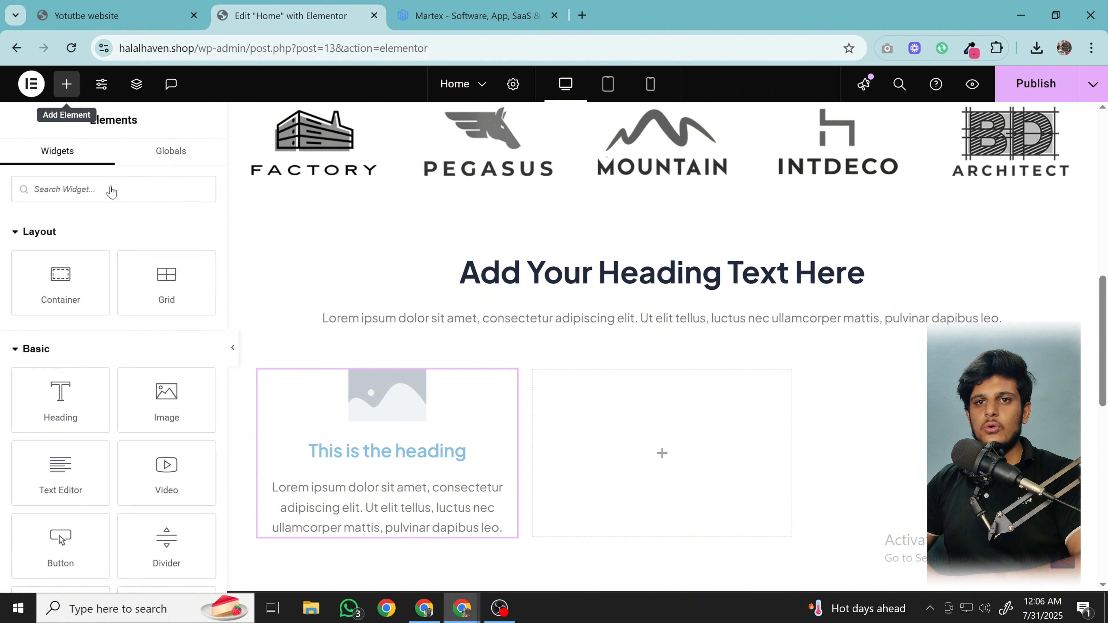
{"action": "left_click_drag", "start_coordinate": [165, 393], "coordinate": [162, 387]}
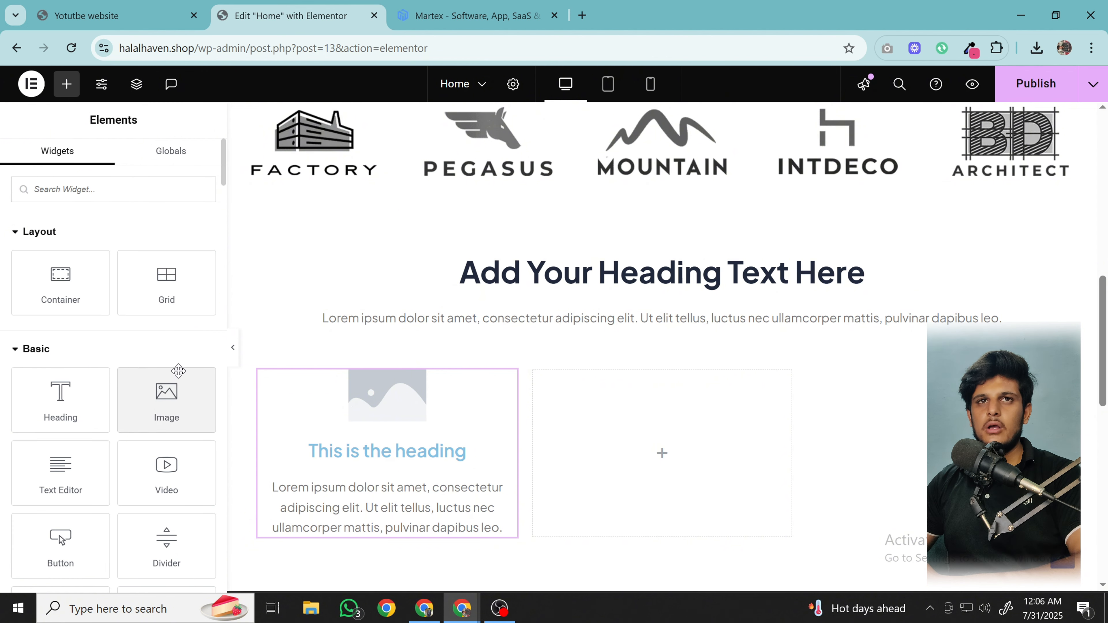
{"action": "left_click", "coordinate": [108, 191]}
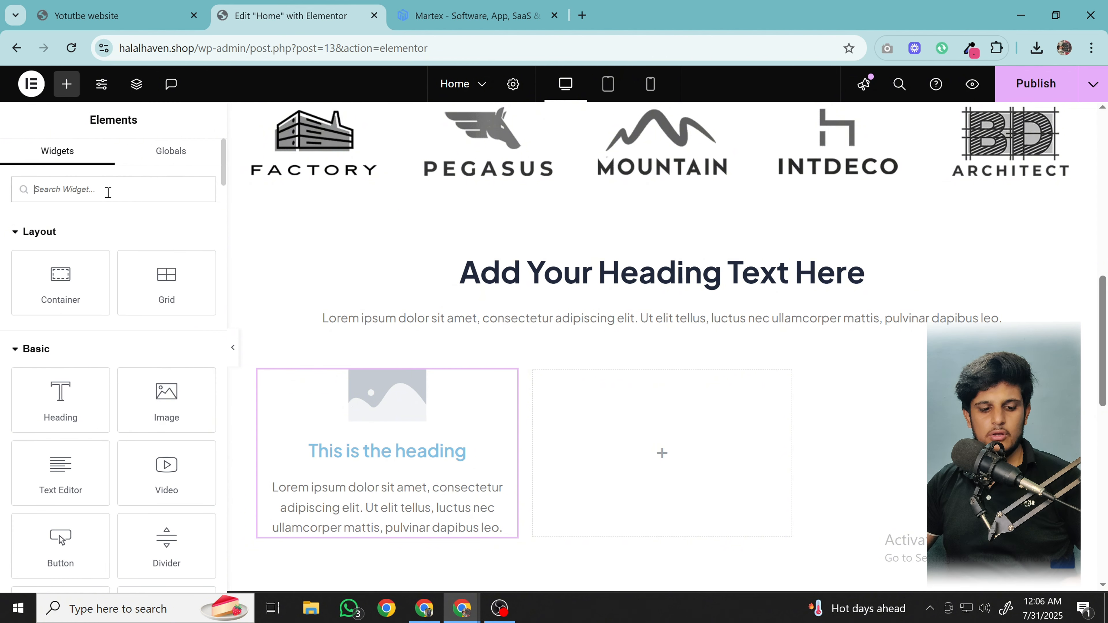
{"action": "type", "text": "image"}
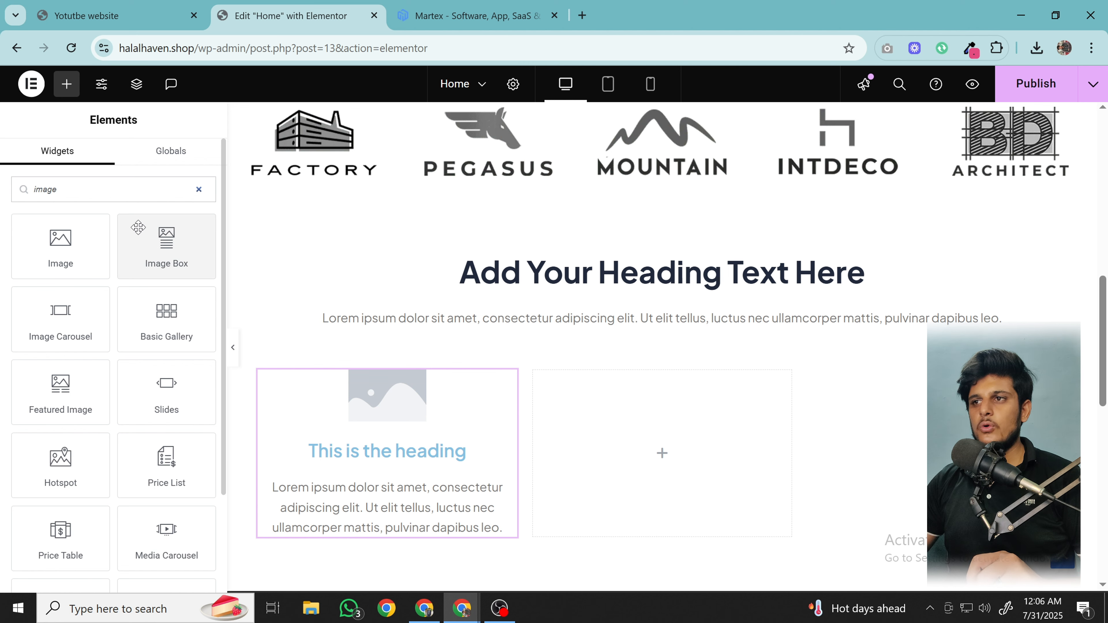
{"action": "left_click_drag", "start_coordinate": [138, 227], "coordinate": [645, 431]}
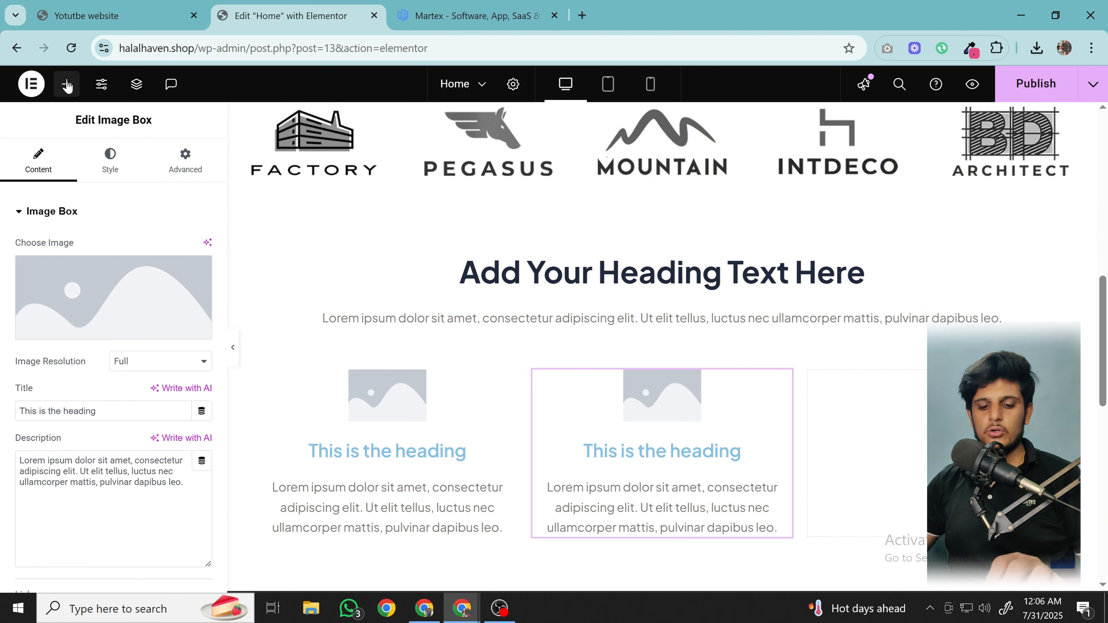
- Add another Image Box to the third cell of the card grid
{"action": "left_click", "coordinate": [67, 83]}
{"action": "type", "text": "ima"}
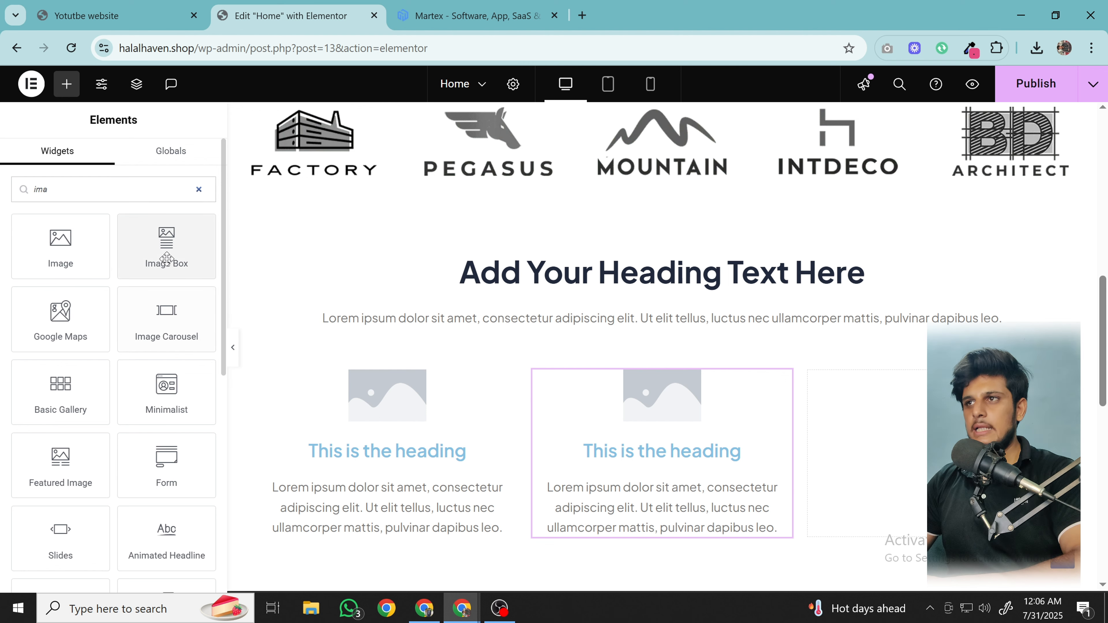
{"action": "left_click_drag", "start_coordinate": [166, 259], "coordinate": [868, 454]}
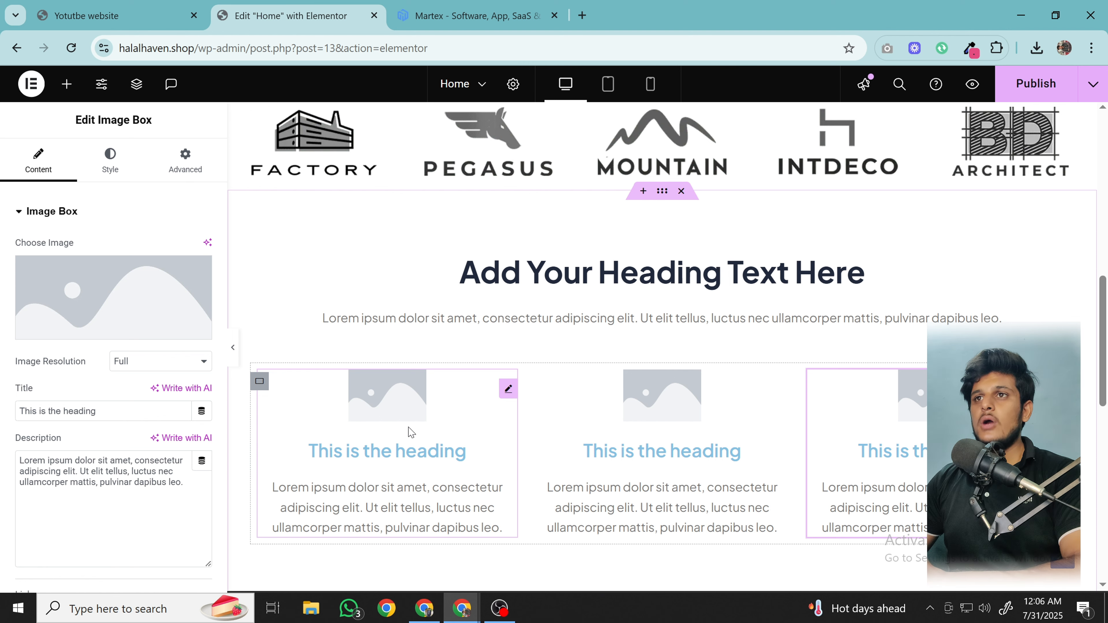
- Copy the Martex demo's features heading and replace the placeholder heading with "Build a customer-centric marketing strategy"
{"action": "left_click", "coordinate": [398, 9]}
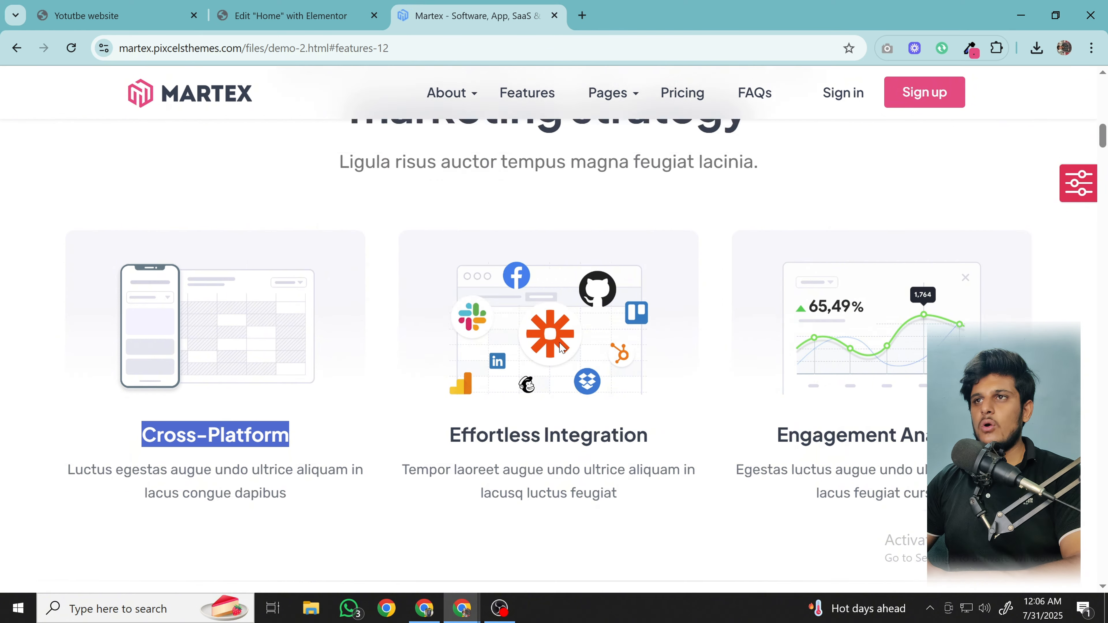
{"action": "scroll", "coordinate": [561, 348], "scroll_direction": "up", "scroll_amount": 3}
{"action": "triple_click", "coordinate": [577, 231]}
{"action": "key", "text": "ctrl+c"}
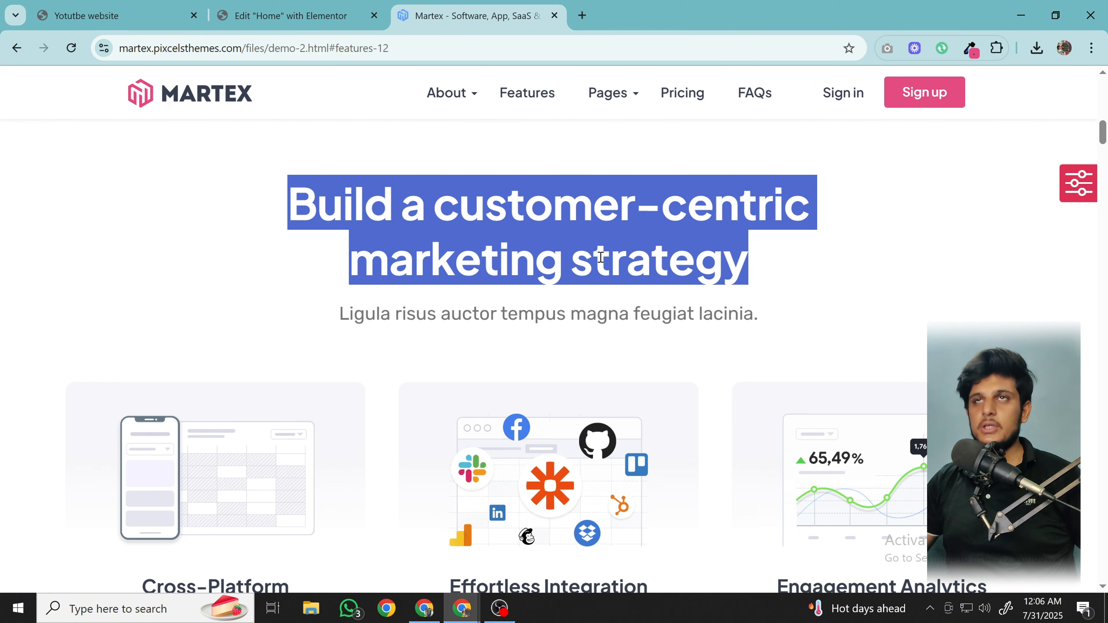
{"action": "left_click", "coordinate": [288, 16]}
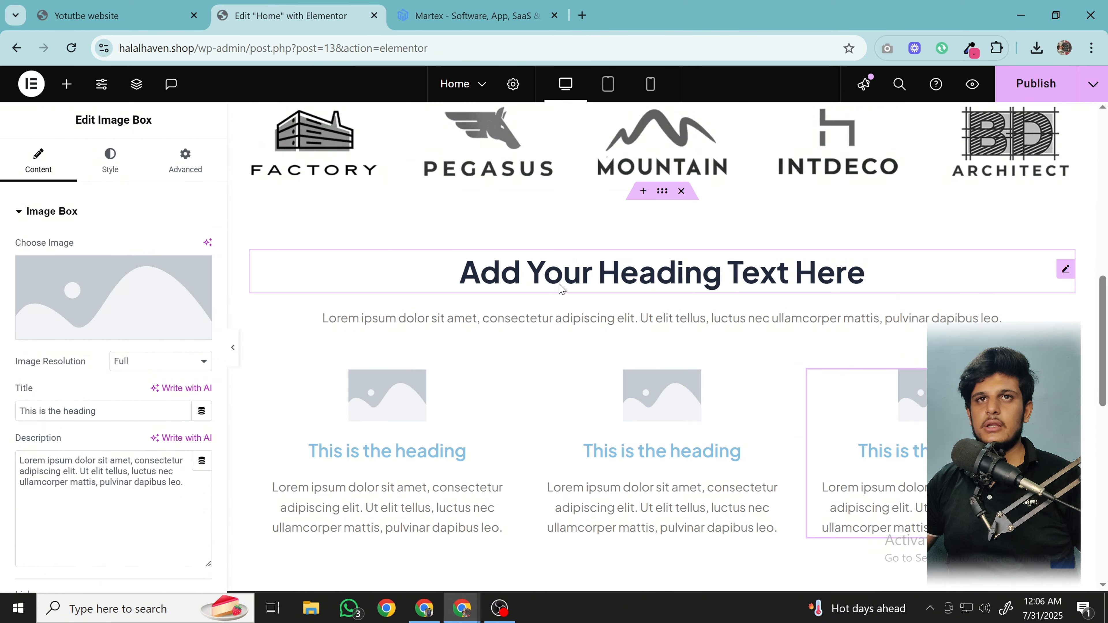
{"action": "left_click", "coordinate": [305, 284]}
{"action": "left_click", "coordinate": [47, 168]}
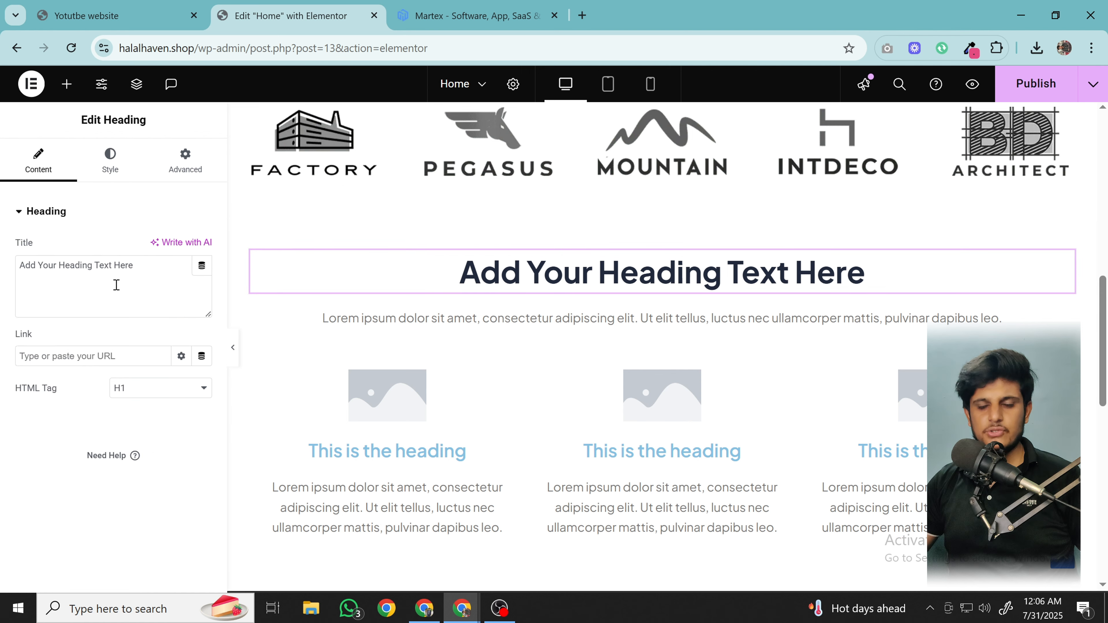
{"action": "key", "text": "ctrl+a"}
{"action": "key", "text": "ctrl+v"}
- Copy the demo's subtitle and replace the text below the heading with "Ligula risus auctor tempus magna feugiat lacinia.", removing the extra blank line
{"action": "left_click", "coordinate": [428, 13]}
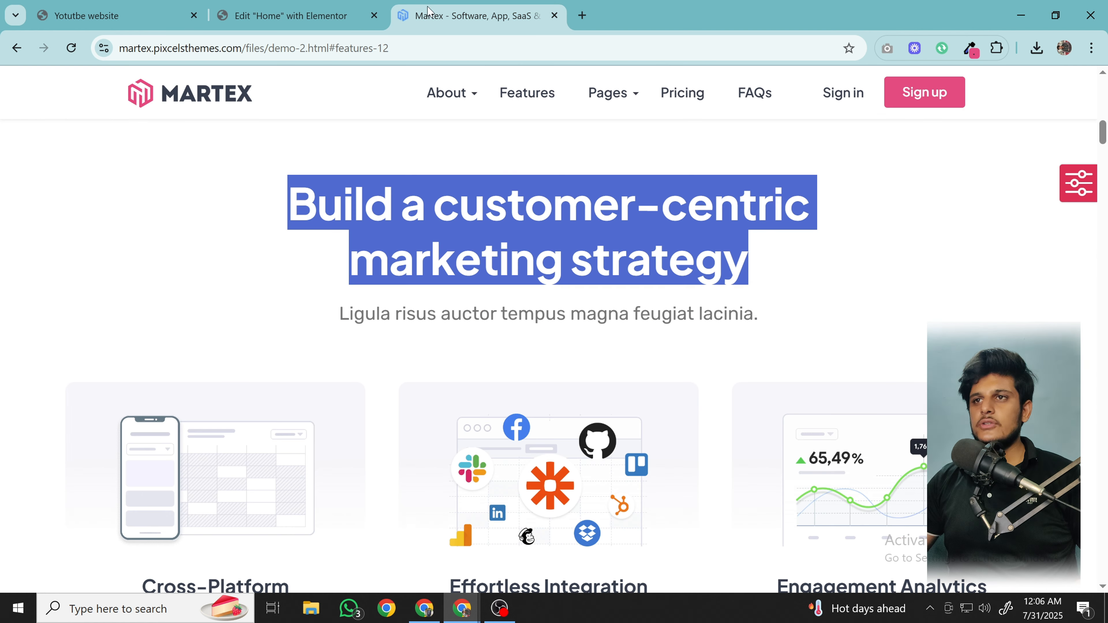
{"action": "triple_click", "coordinate": [516, 305]}
{"action": "key", "text": "ctrl+c"}
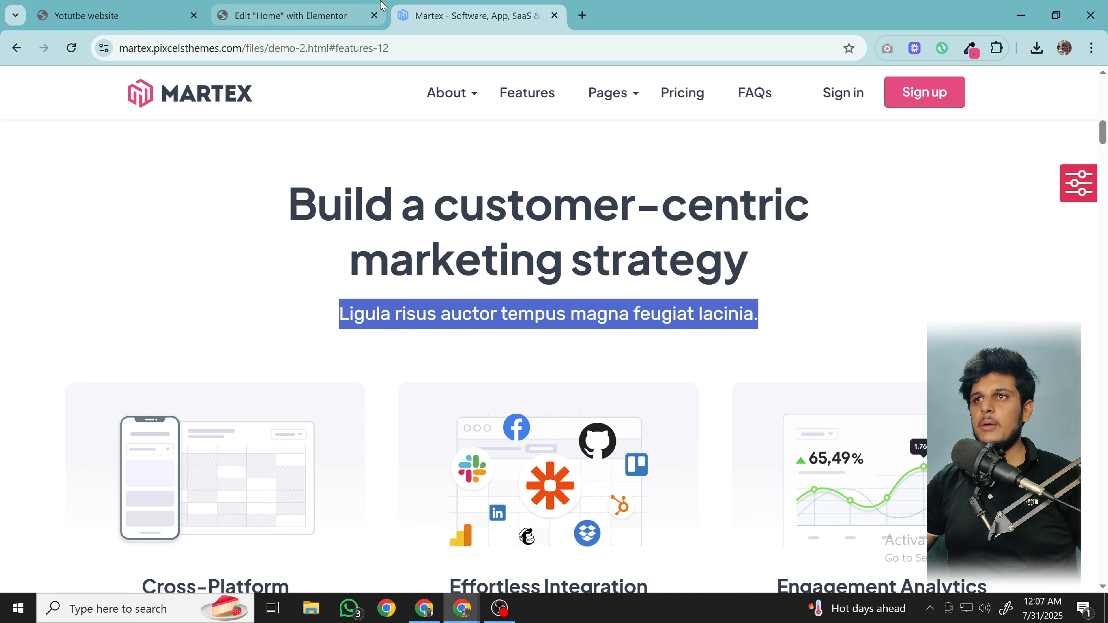
{"action": "left_click", "coordinate": [288, 15]}
{"action": "left_click", "coordinate": [549, 323]}
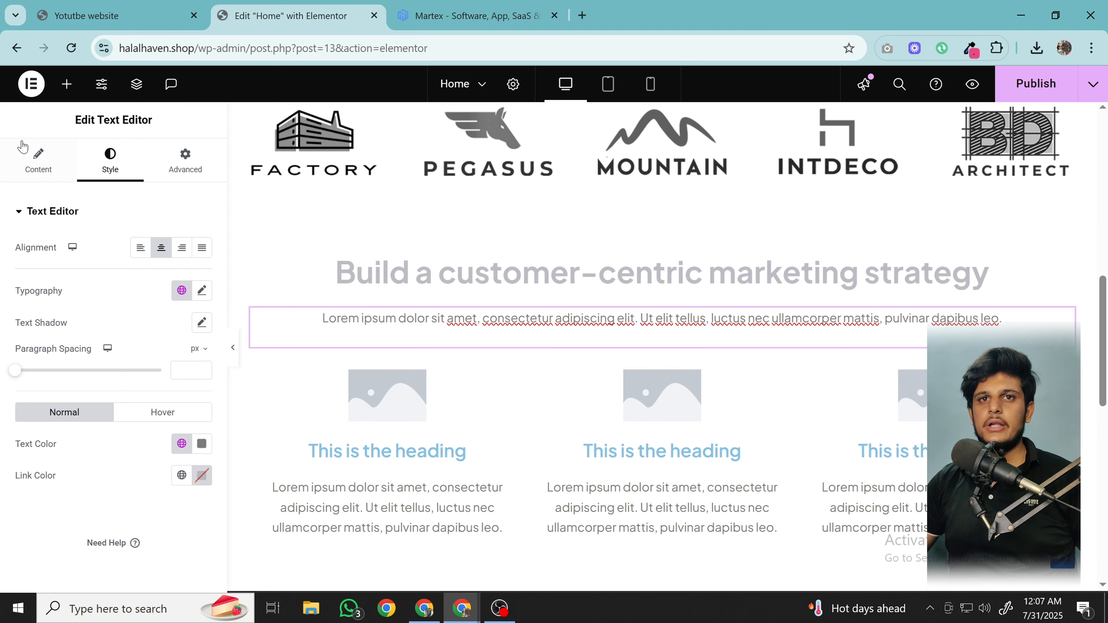
{"action": "left_click", "coordinate": [38, 162]}
{"action": "double_click", "coordinate": [132, 388]}
{"action": "key", "text": "ctrl+a"}
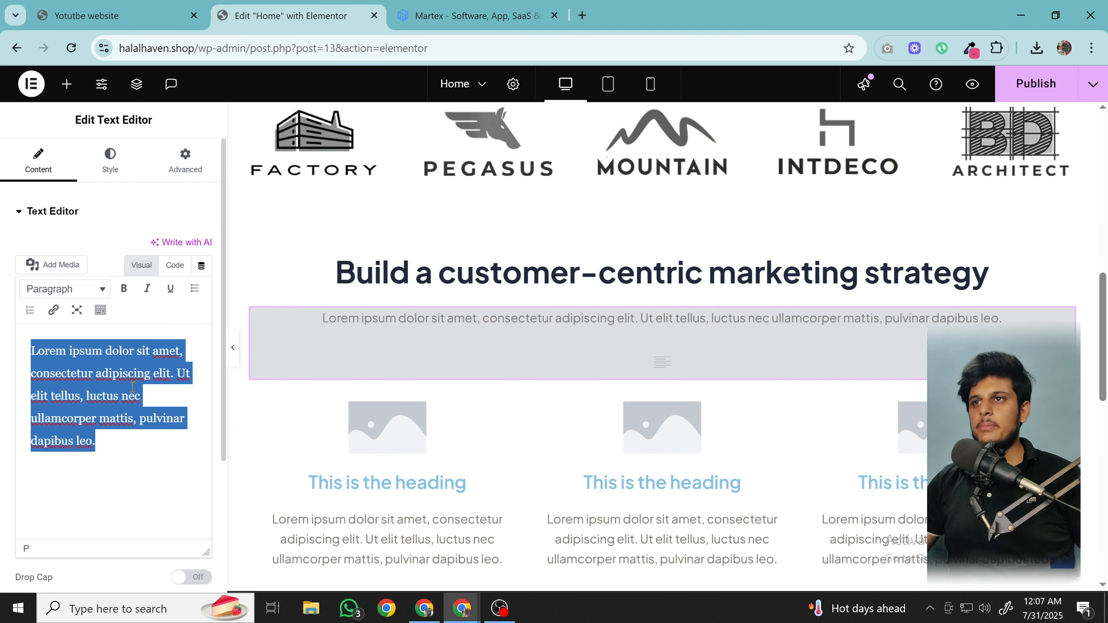
{"action": "key", "text": "ctrl+v"}
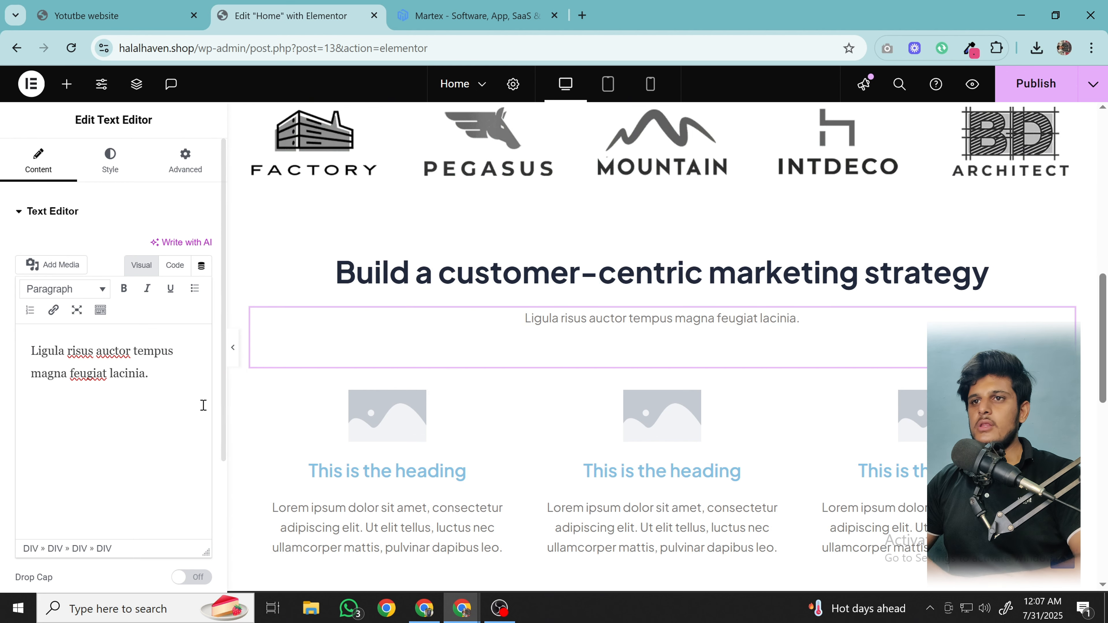
{"action": "key", "text": "BackSpace"}
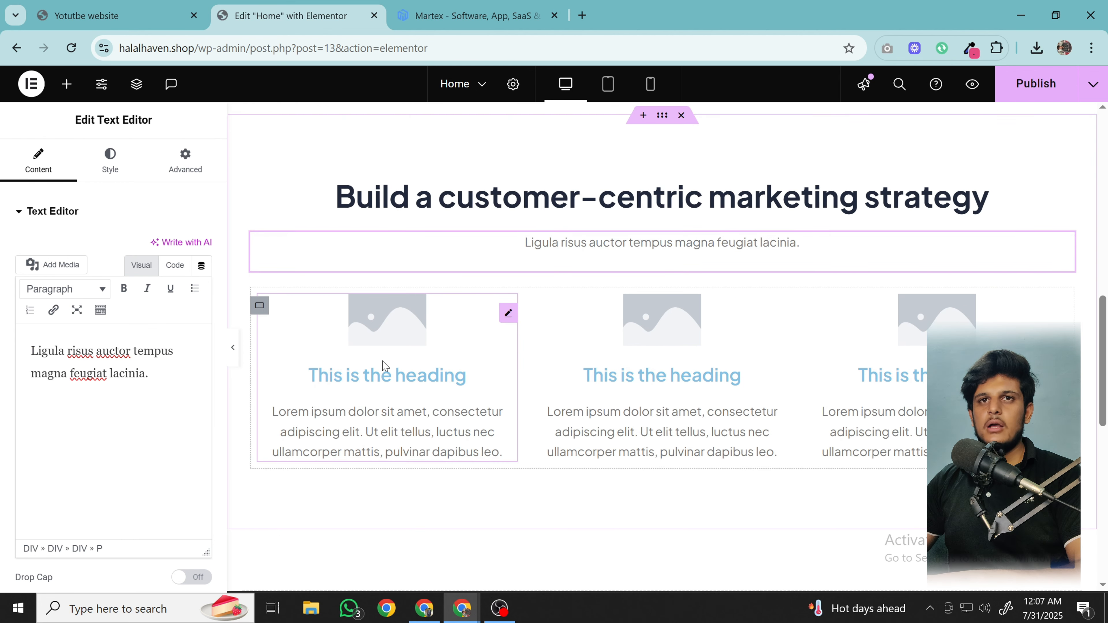
- Open the first image box's image selection and upload the images from the YT project folder to the media library
{"action": "left_click", "coordinate": [383, 368]}
{"action": "left_click", "coordinate": [101, 292]}
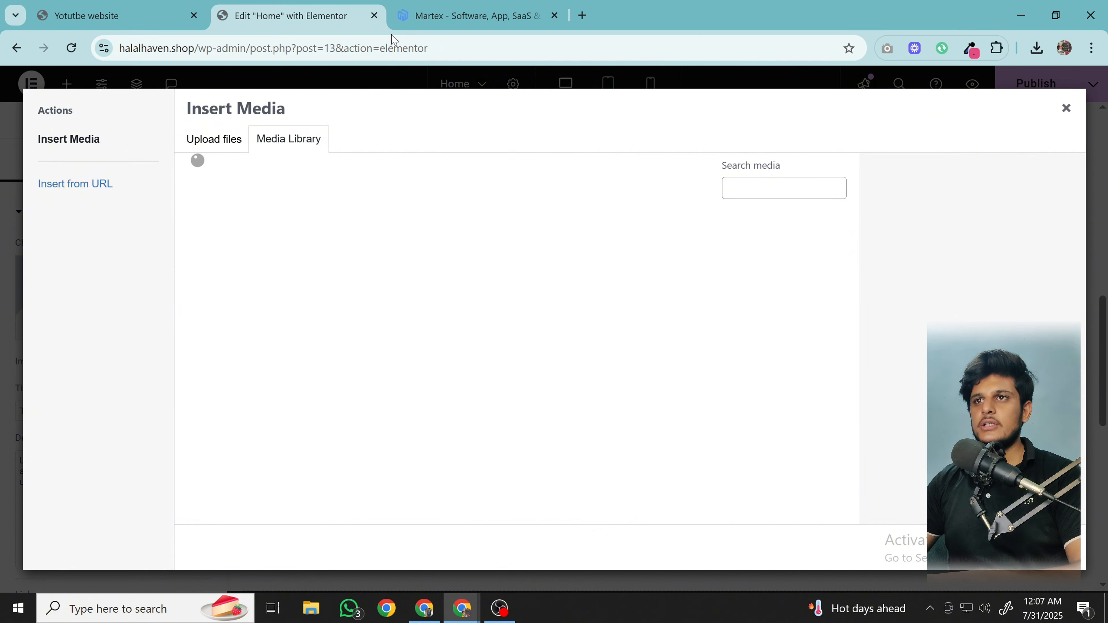
{"action": "left_click", "coordinate": [235, 139]}
{"action": "left_click", "coordinate": [628, 338]}
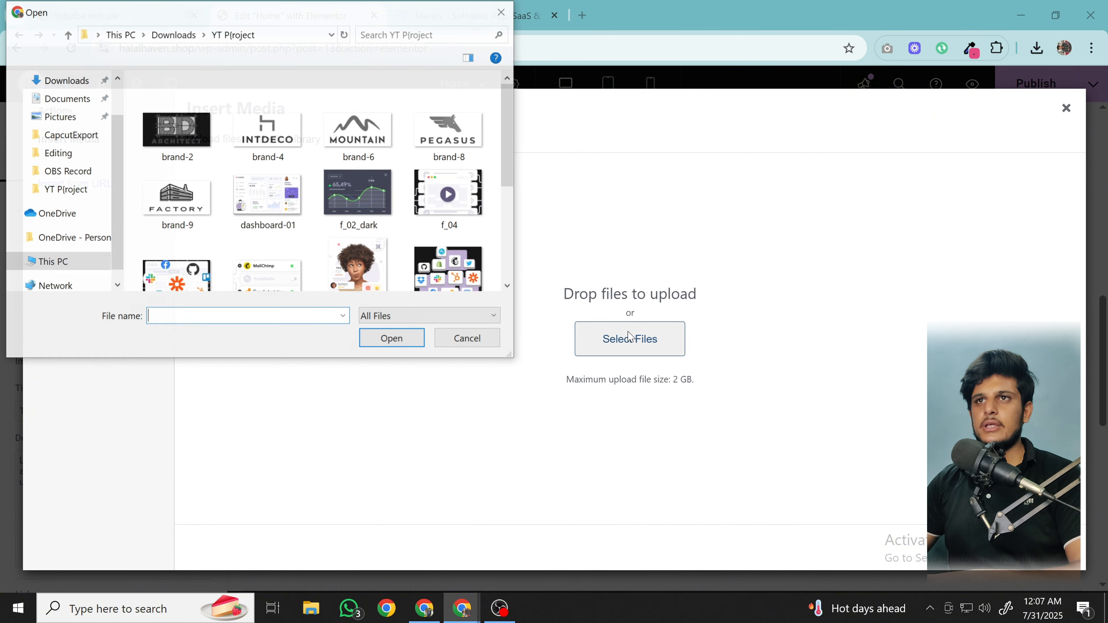
{"action": "scroll", "coordinate": [392, 175], "scroll_direction": "down", "scroll_amount": 5}
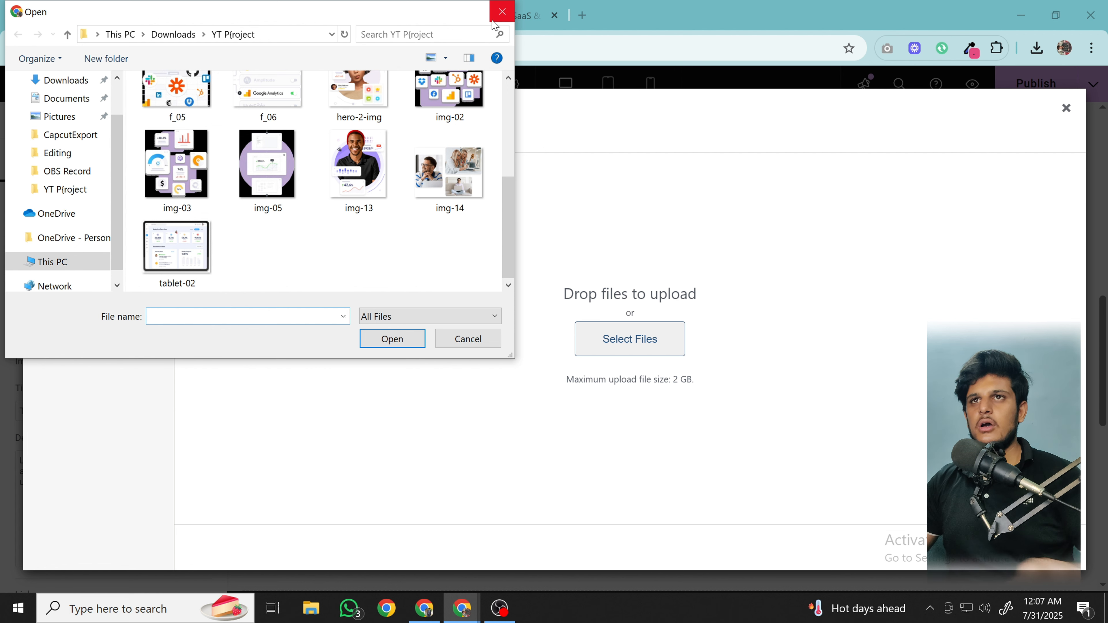
{"action": "scroll", "coordinate": [397, 167], "scroll_direction": "up", "scroll_amount": 5}
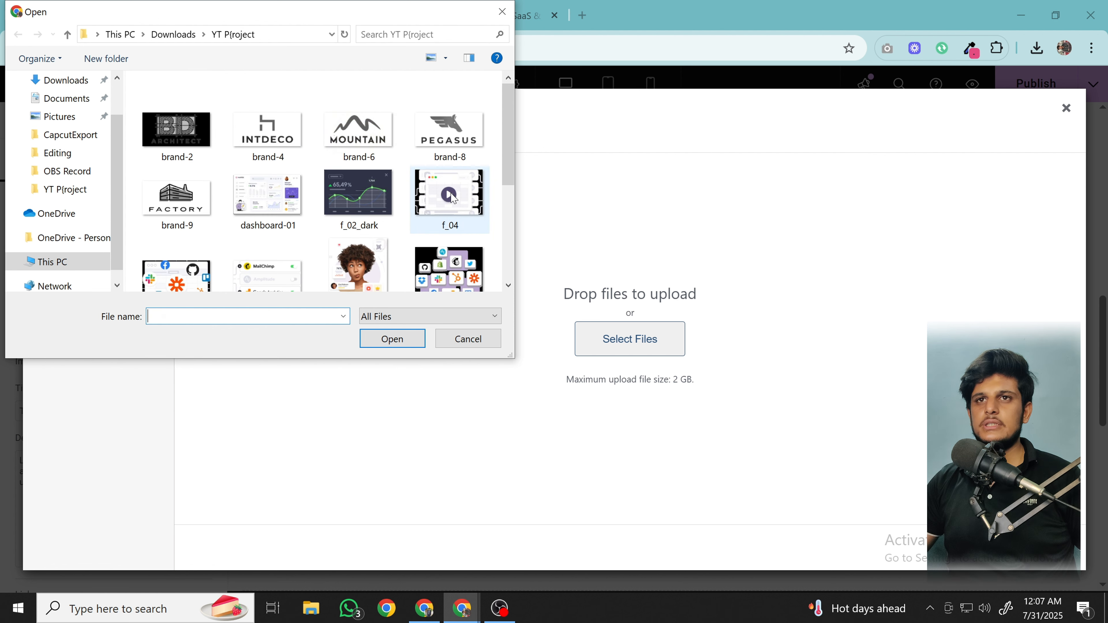
{"action": "scroll", "coordinate": [332, 257], "scroll_direction": "down", "scroll_amount": 5}
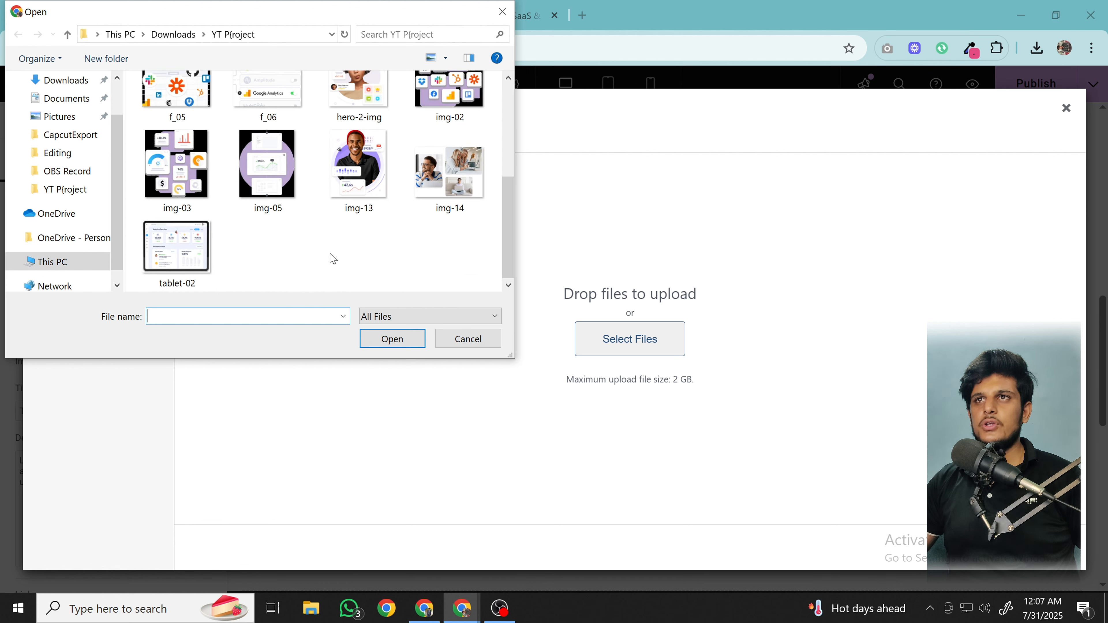
{"action": "left_click_drag", "start_coordinate": [314, 258], "coordinate": [137, 73]}
{"action": "left_click", "coordinate": [387, 344]}
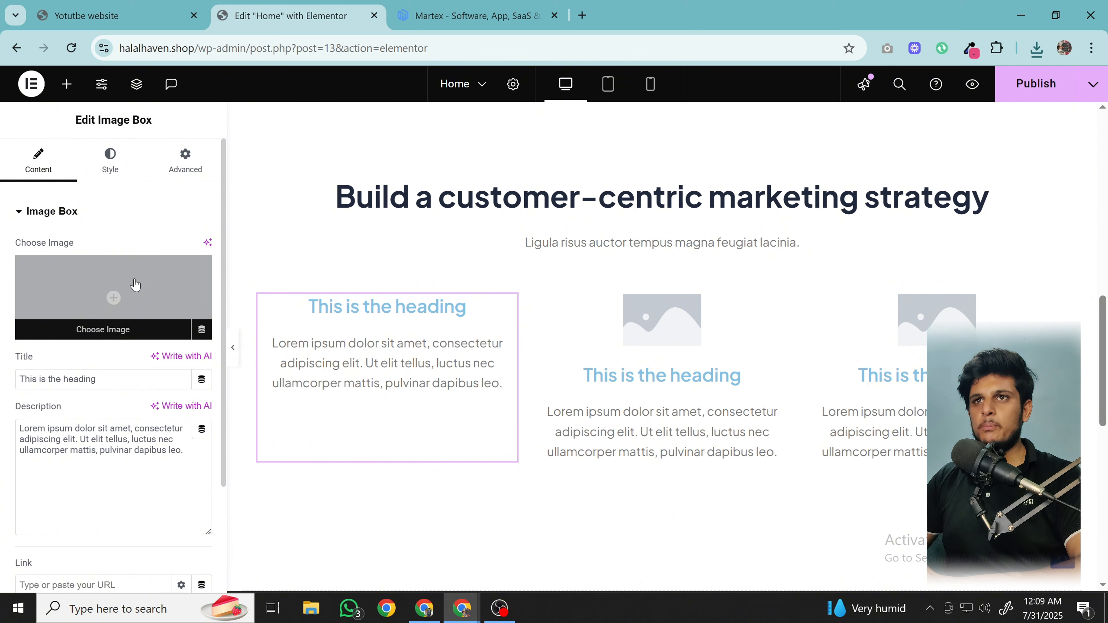
- Use f_01.png from the media library as the first image box's image
{"action": "left_click", "coordinate": [105, 289]}
{"action": "left_click", "coordinate": [264, 280]}
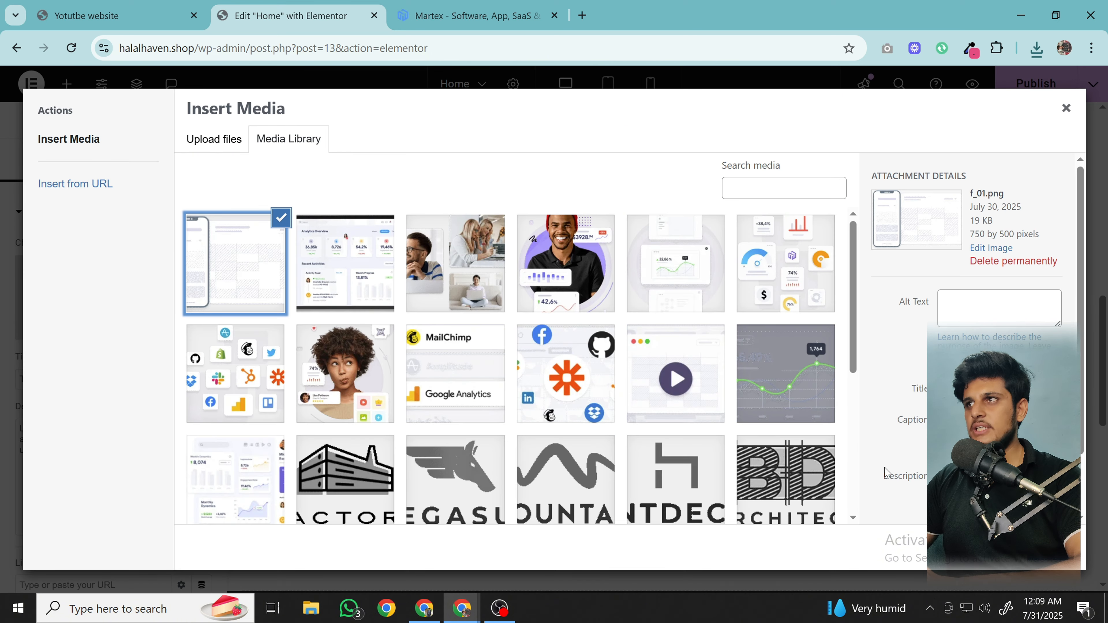
{"action": "left_click", "coordinate": [1052, 562]}
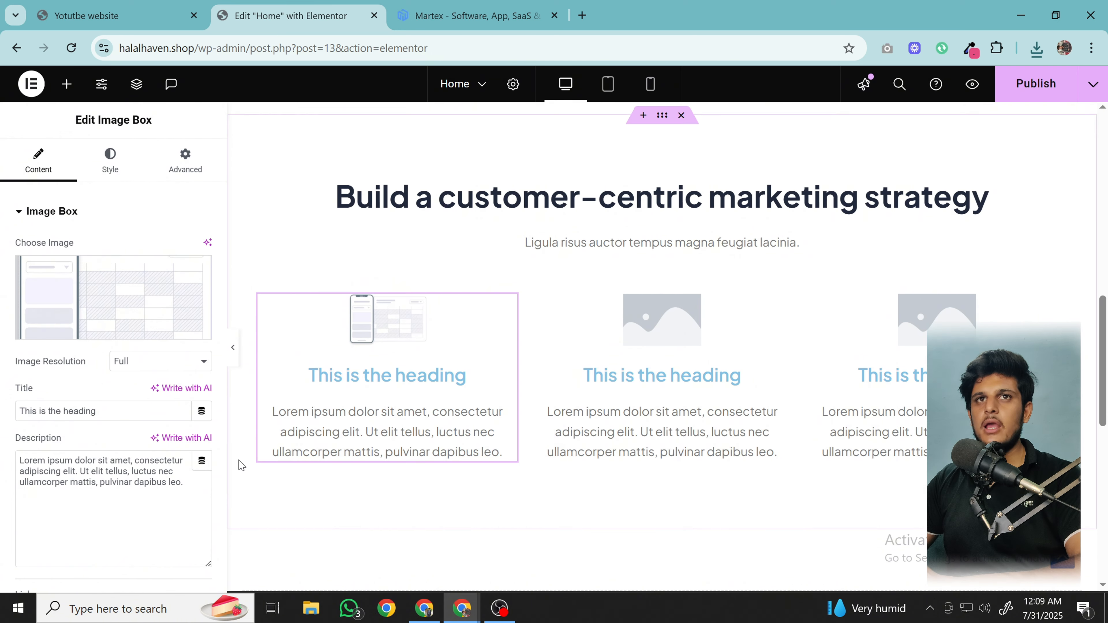
- Set the first image box's image spacing to 21 px and its image width to 99%
{"action": "left_click", "coordinate": [115, 176]}
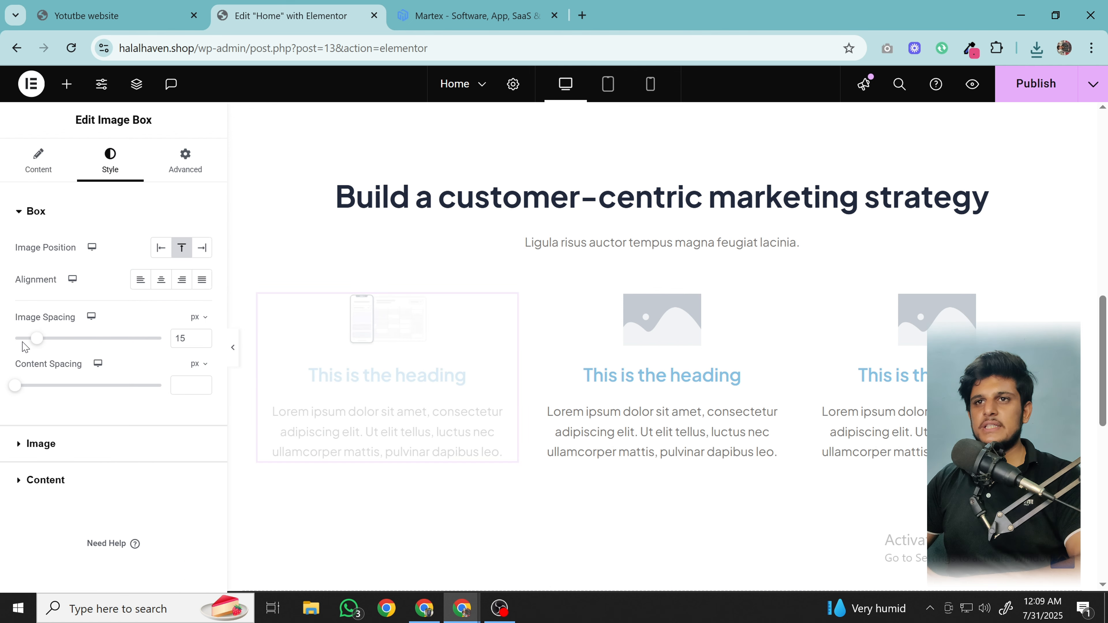
{"action": "left_click_drag", "start_coordinate": [36, 339], "coordinate": [41, 342]}
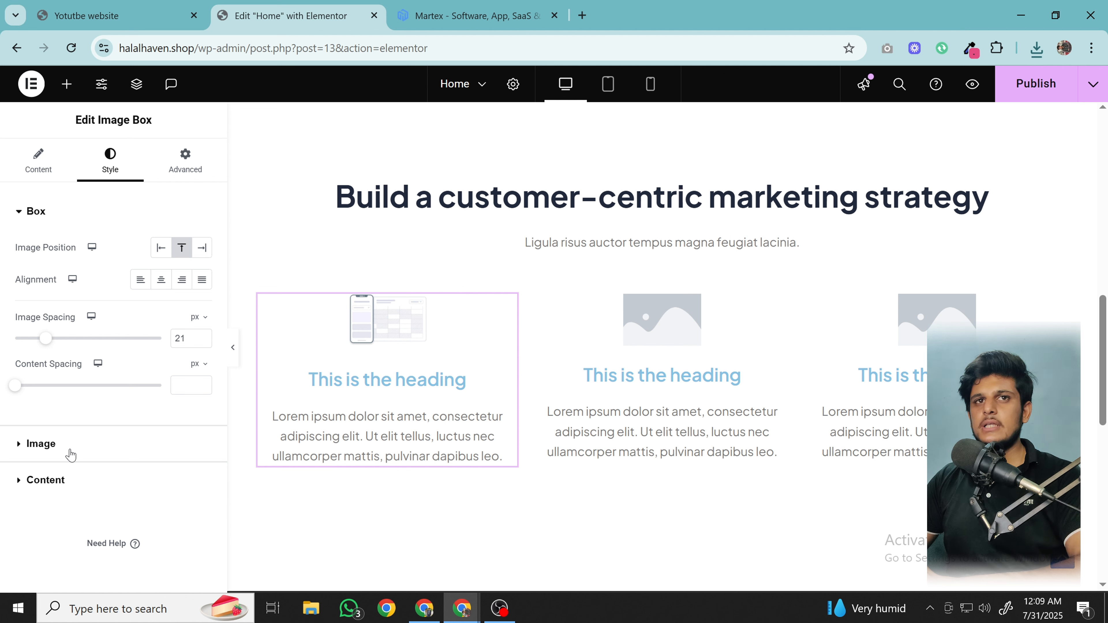
{"action": "left_click", "coordinate": [70, 454]}
{"action": "left_click_drag", "start_coordinate": [51, 304], "coordinate": [157, 310]}
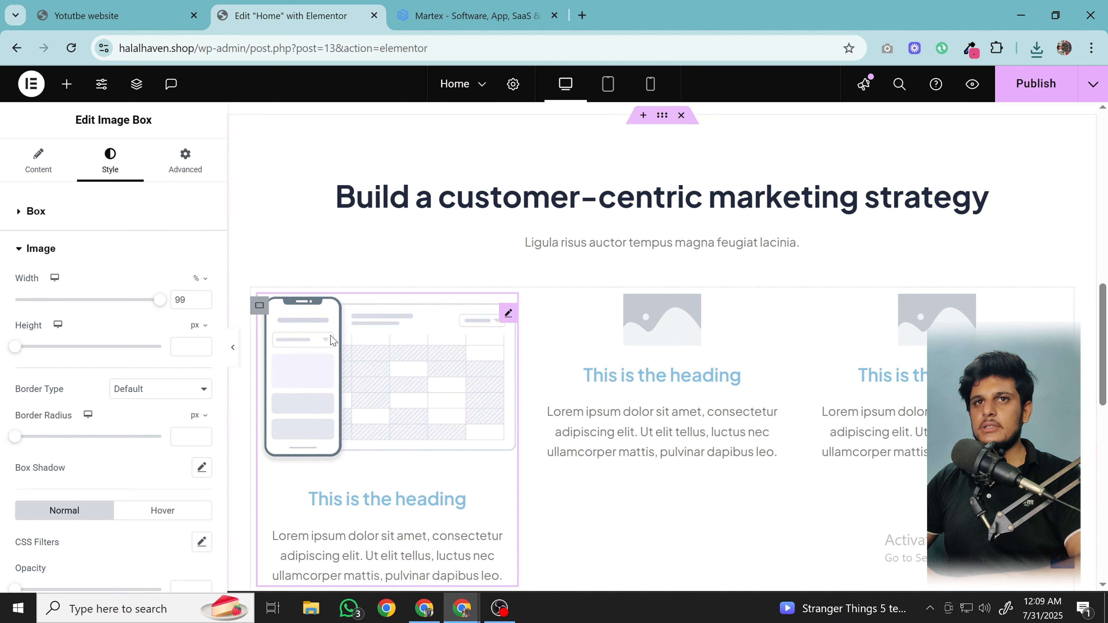
- Set the first image box's image width to 100%
{"action": "scroll", "coordinate": [331, 340], "scroll_direction": "down", "scroll_amount": 3}
{"action": "left_click_drag", "start_coordinate": [156, 304], "coordinate": [232, 308]}
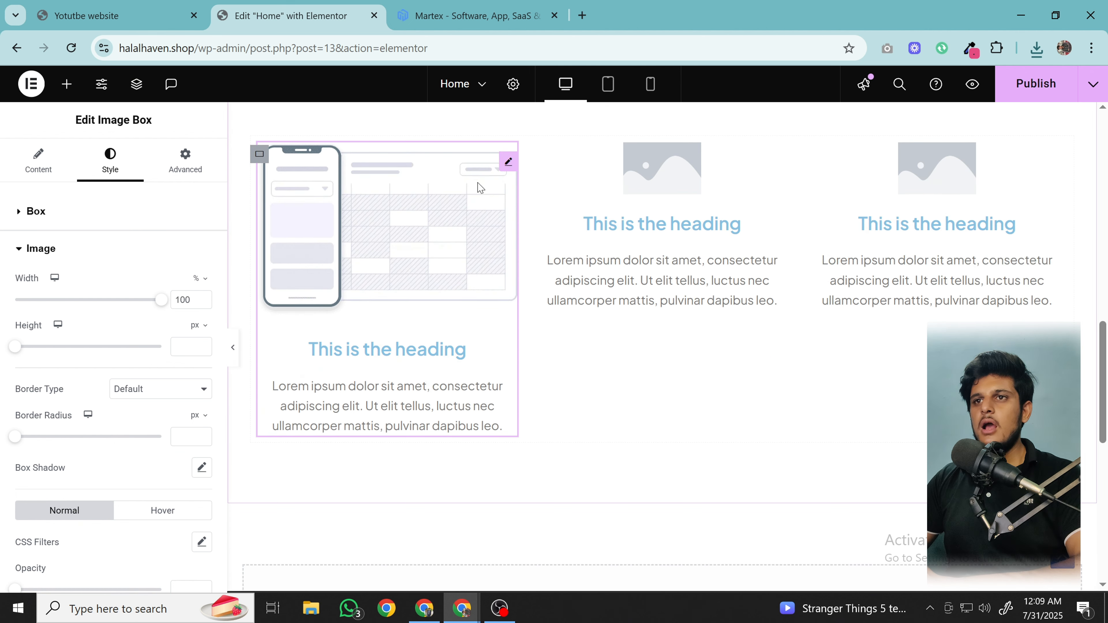
- Copy the demo's first feature text into the first image box: title "Cross-Platform" and description "Luctus egestas augue undo ultrice aliquam in lacus congue dapibus"
{"action": "left_click", "coordinate": [471, 15]}
{"action": "scroll", "coordinate": [411, 451], "scroll_direction": "down", "scroll_amount": 5}
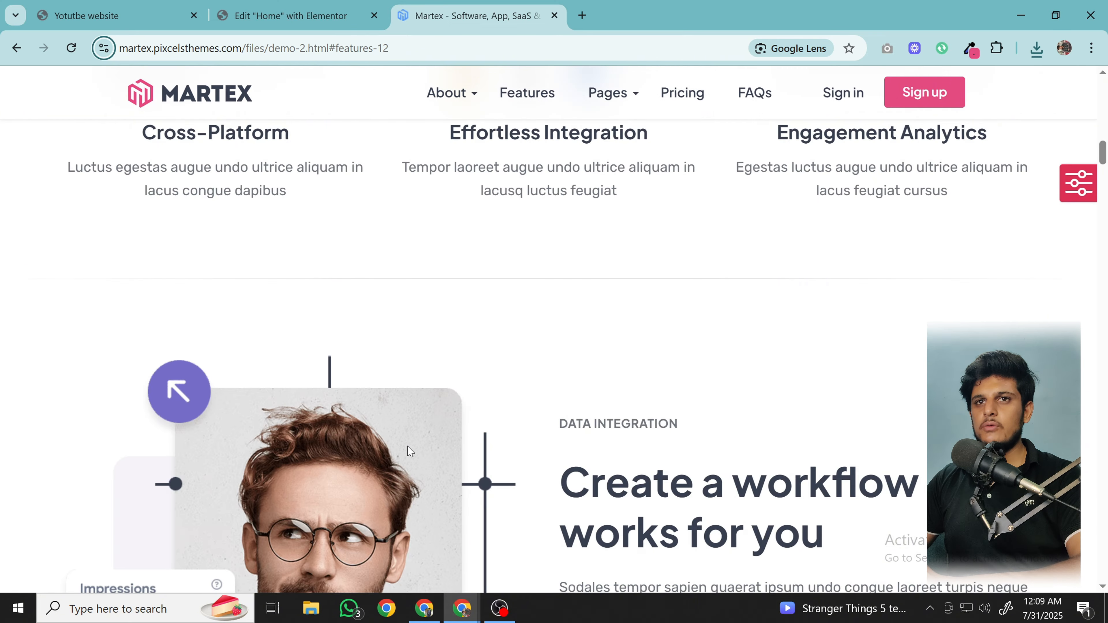
{"action": "scroll", "coordinate": [411, 450], "scroll_direction": "up", "scroll_amount": 4}
{"action": "triple_click", "coordinate": [214, 356]}
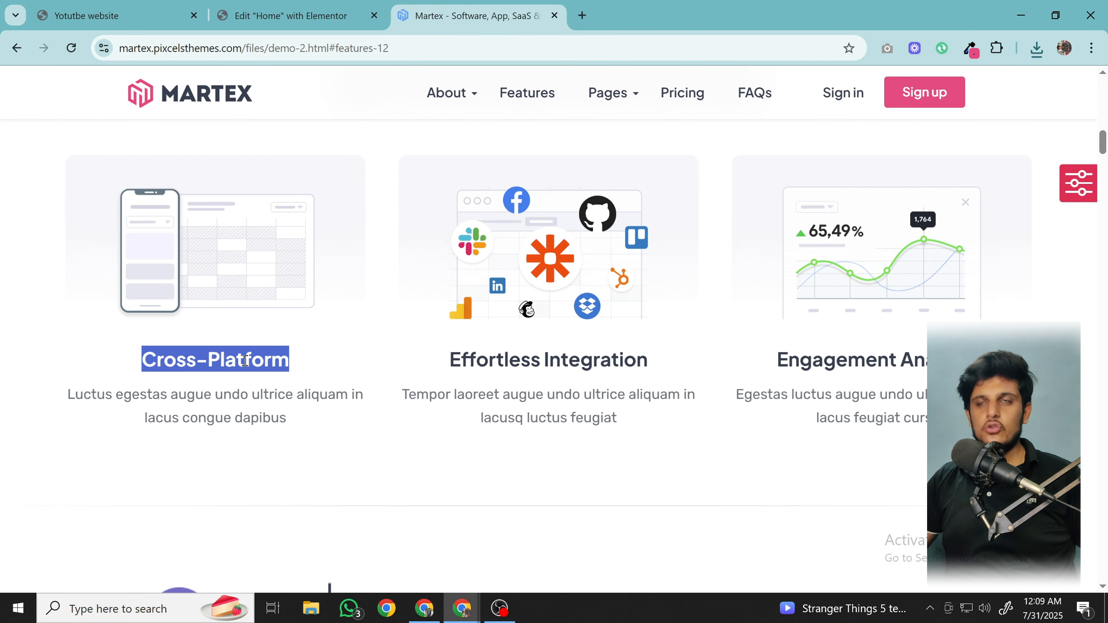
{"action": "left_click", "coordinate": [288, 16]}
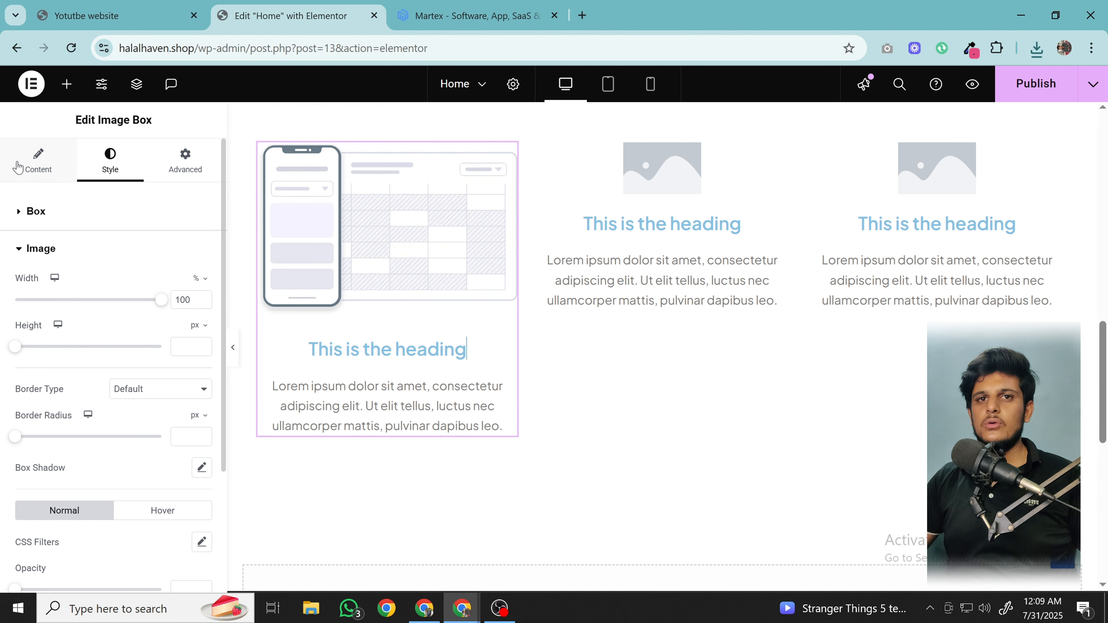
{"action": "left_click", "coordinate": [27, 163]}
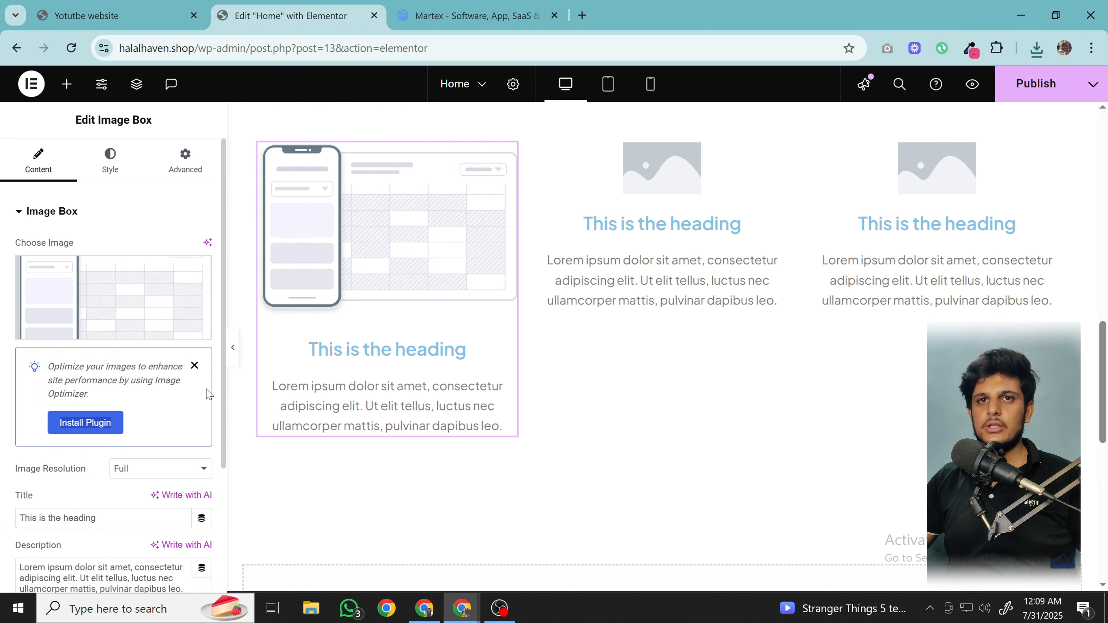
{"action": "scroll", "coordinate": [209, 394], "scroll_direction": "down", "scroll_amount": 3}
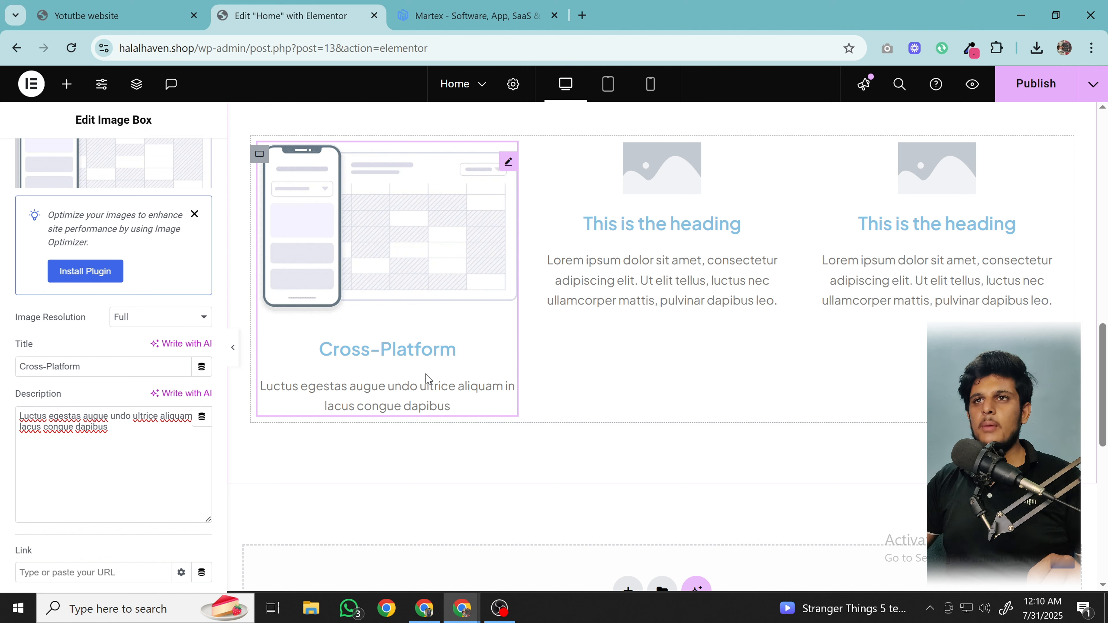
- Set the first image box's normal title color to the dark navy Theme Headings global color
{"action": "scroll", "coordinate": [352, 372], "scroll_direction": "down", "scroll_amount": 2}
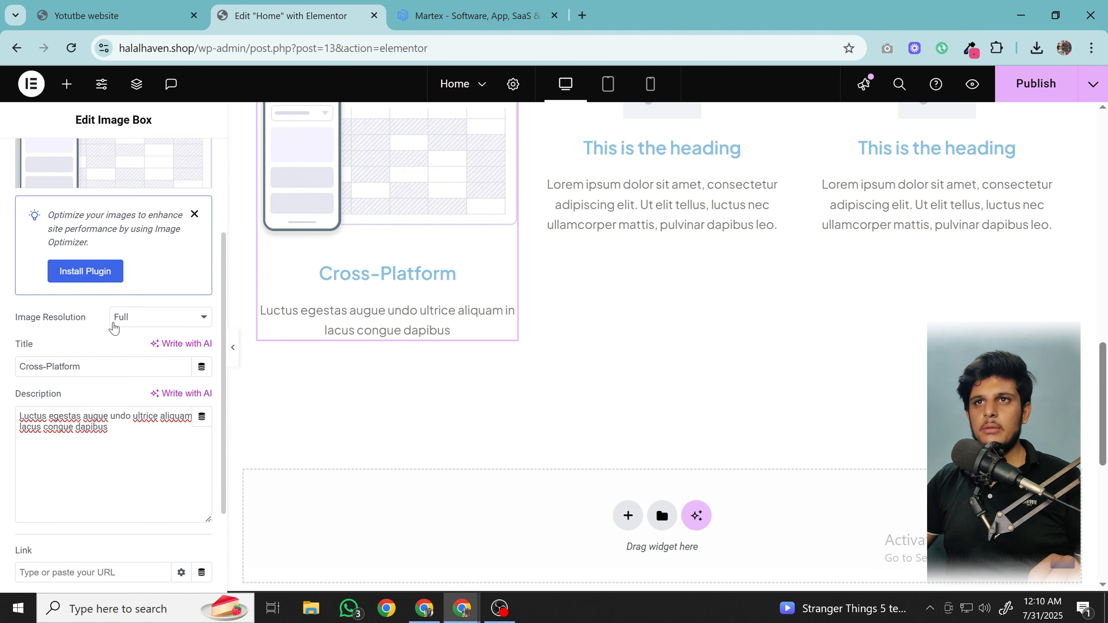
{"action": "scroll", "coordinate": [111, 322], "scroll_direction": "up", "scroll_amount": 3}
{"action": "left_click", "coordinate": [110, 162]}
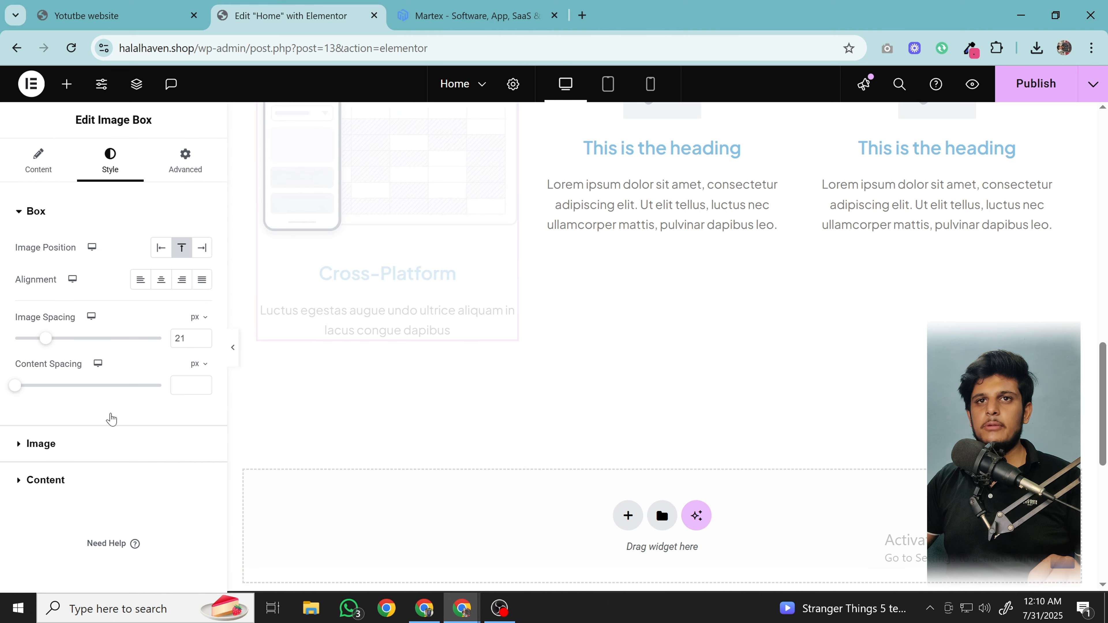
{"action": "left_click", "coordinate": [92, 482]}
{"action": "scroll", "coordinate": [188, 355], "scroll_direction": "down", "scroll_amount": 3}
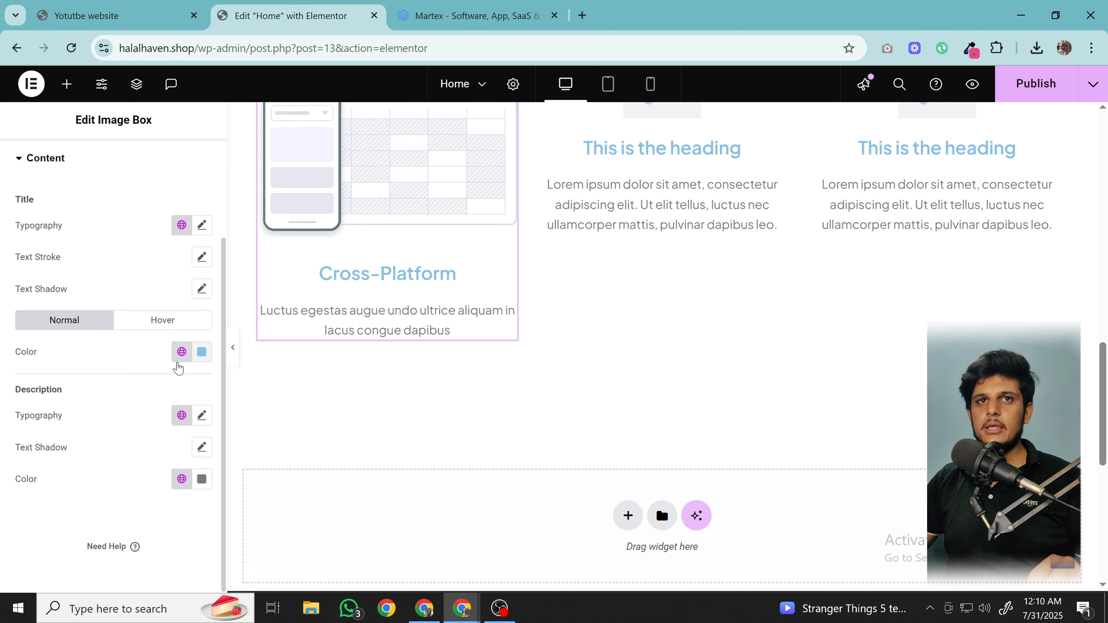
{"action": "left_click", "coordinate": [181, 352]}
{"action": "left_click", "coordinate": [112, 296]}
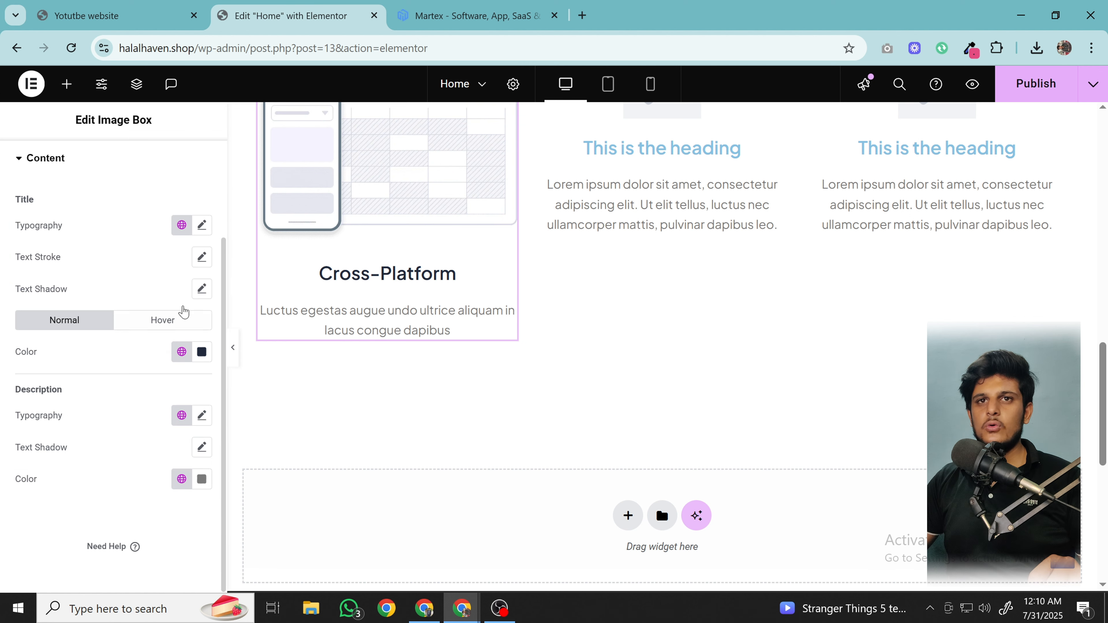
- Set the Cross-Platform title's typography to size 34 px and weight 700 (Bold)
{"action": "left_click", "coordinate": [200, 225]}
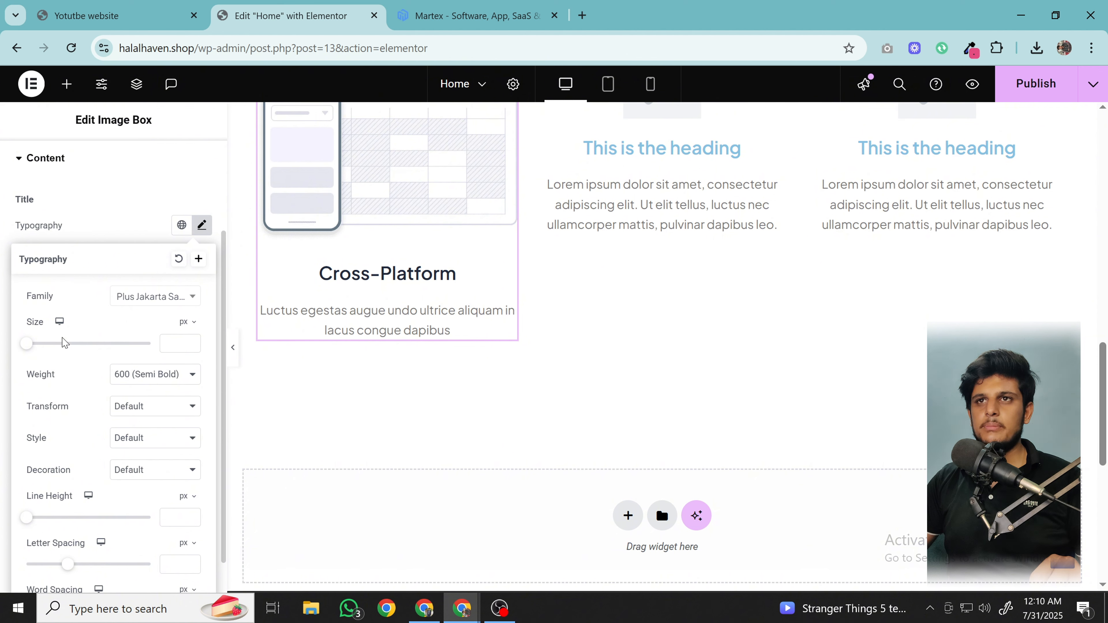
{"action": "mouse_move", "coordinate": [27, 343]}
{"action": "left_mouse_down"}
{"action": "mouse_move", "coordinate": [56, 344]}
{"action": "mouse_move", "coordinate": [42, 350]}
{"action": "left_mouse_up"}
{"action": "left_click", "coordinate": [134, 376]}
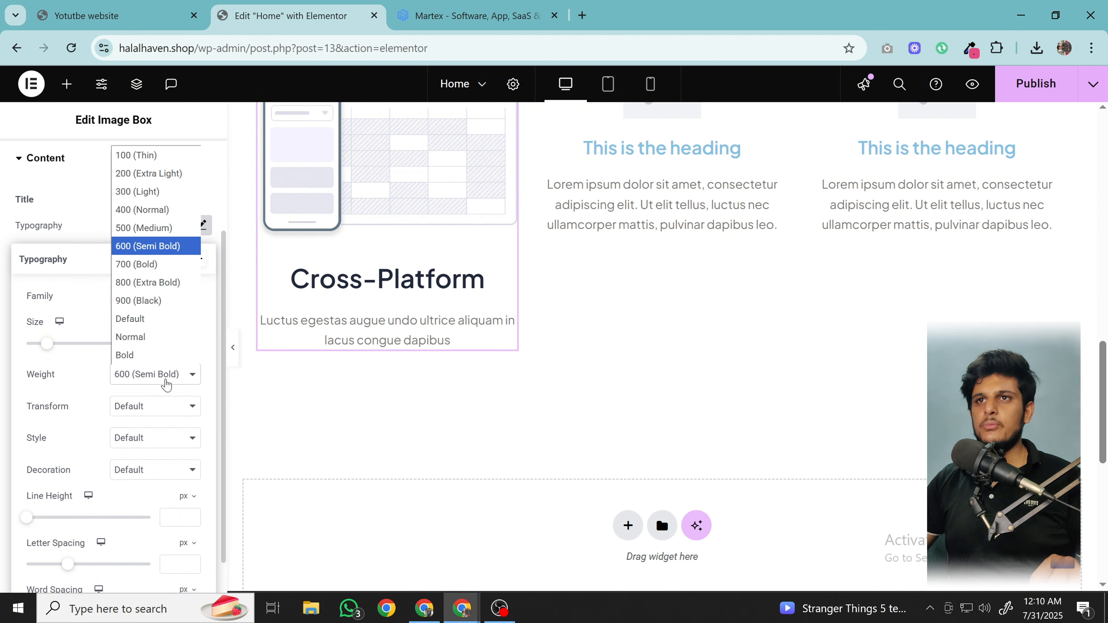
{"action": "left_click", "coordinate": [180, 264]}
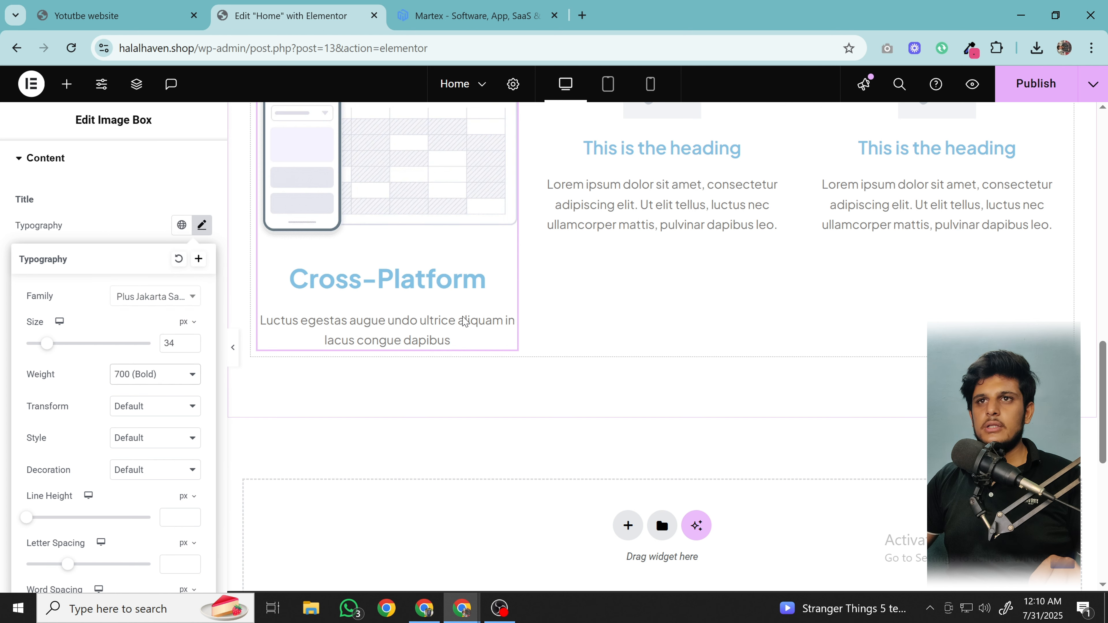
{"action": "left_click", "coordinate": [133, 230]}
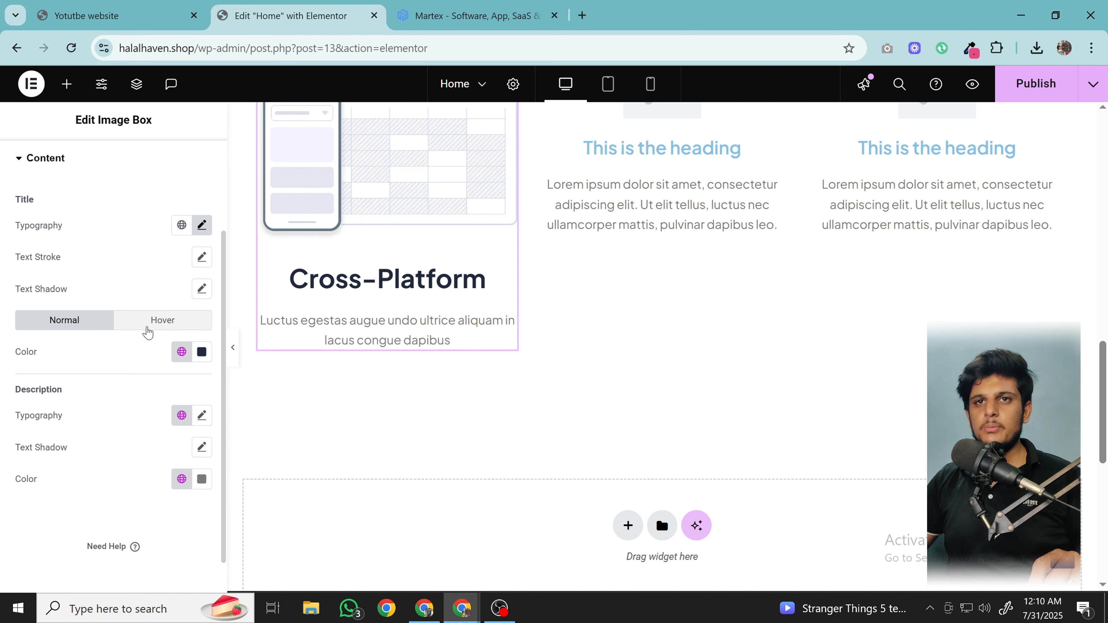
- Set the Cross-Platform title's hover color to the pink global color New Item #2
{"action": "left_click", "coordinate": [148, 332]}
{"action": "left_click", "coordinate": [182, 352]}
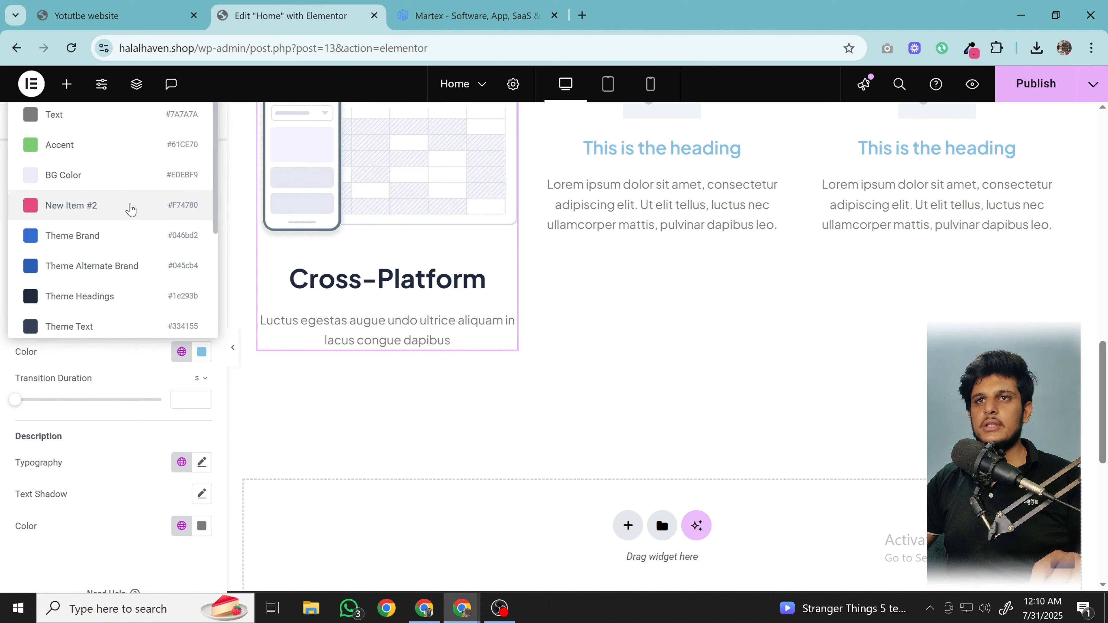
{"action": "left_click", "coordinate": [131, 207]}
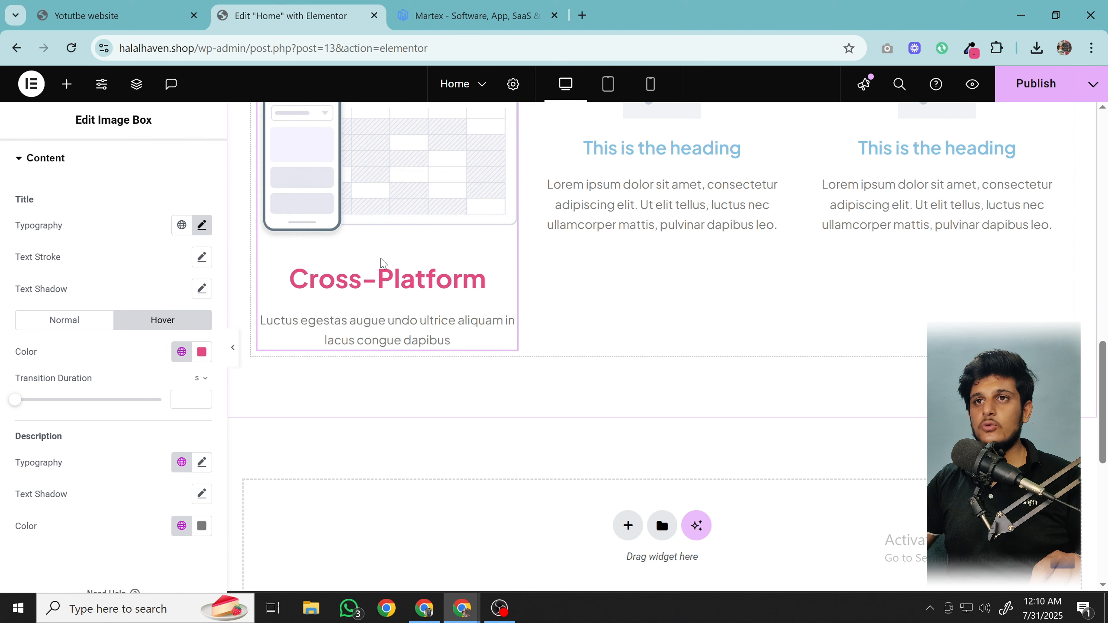
- Set the first image box's image spacing to 0 px and its content spacing to 8 px
{"action": "scroll", "coordinate": [465, 349], "scroll_direction": "up", "scroll_amount": 3}
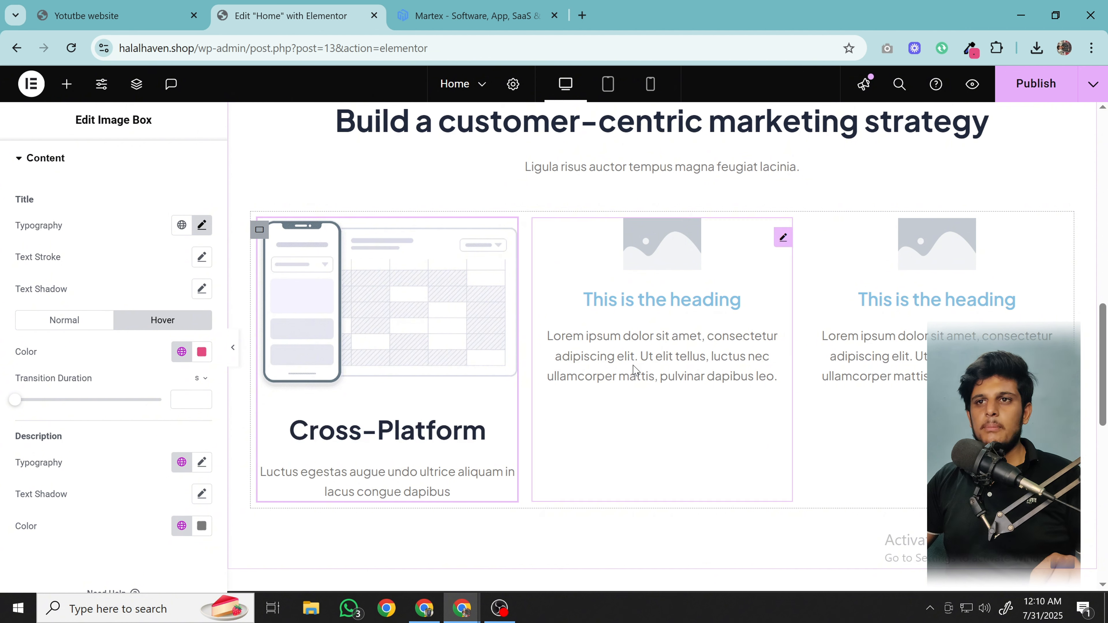
{"action": "scroll", "coordinate": [57, 209], "scroll_direction": "up", "scroll_amount": 3}
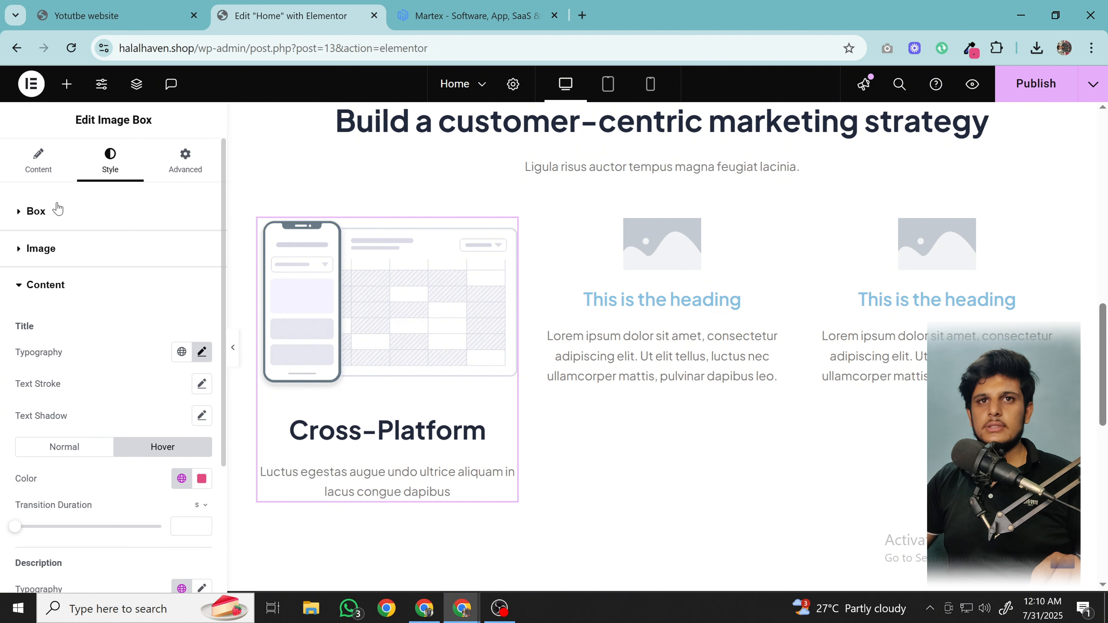
{"action": "left_click", "coordinate": [36, 211]}
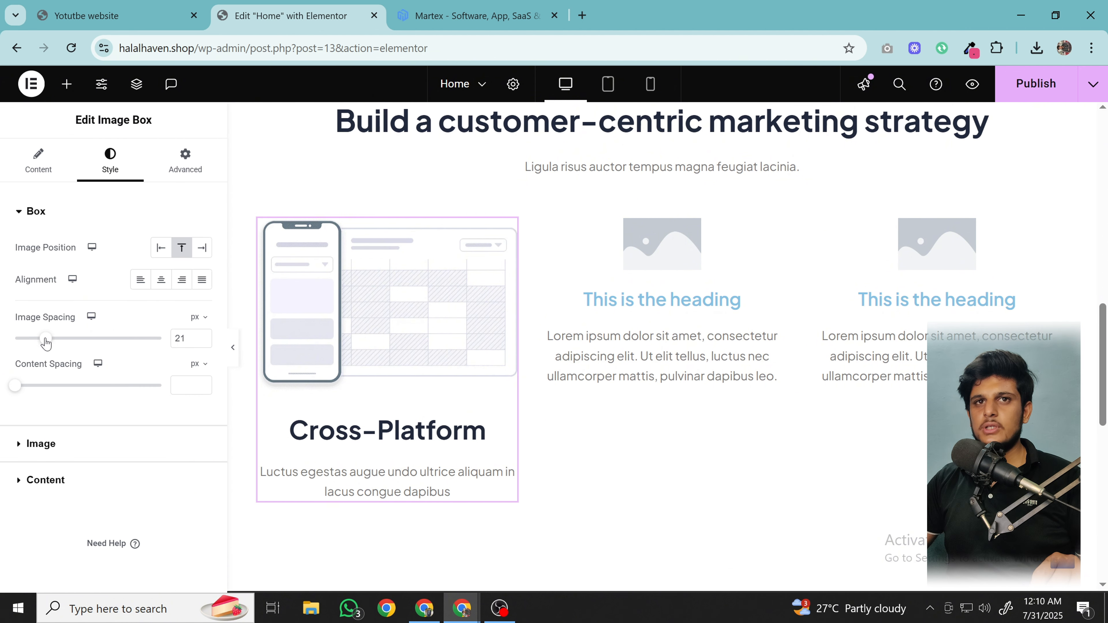
{"action": "left_click_drag", "start_coordinate": [46, 343], "coordinate": [3, 340]}
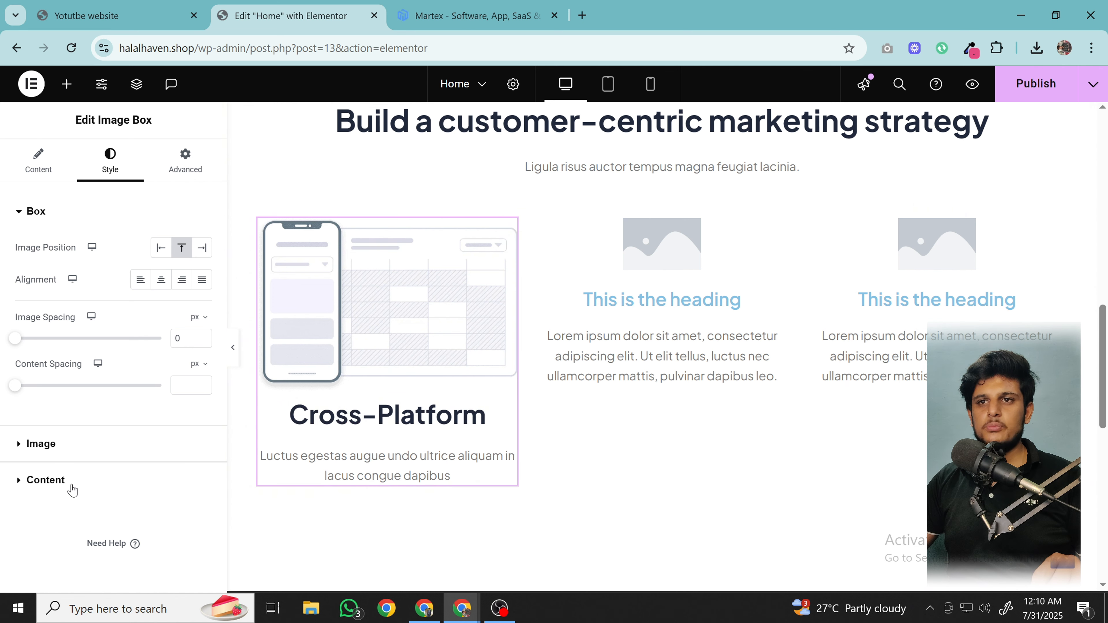
{"action": "left_click_drag", "start_coordinate": [15, 392], "coordinate": [28, 394]}
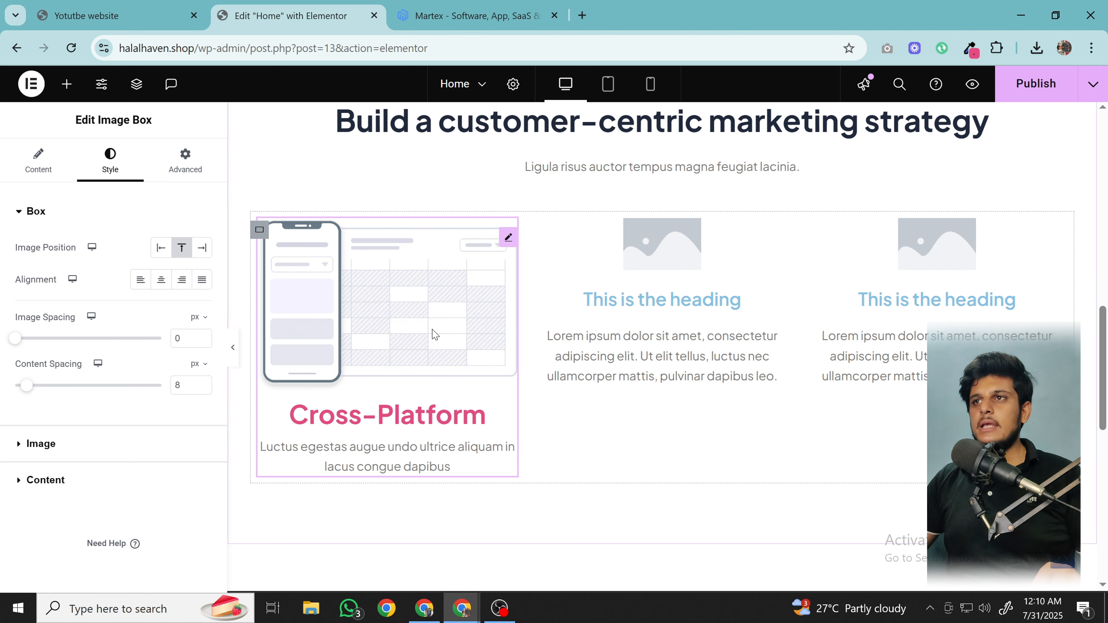
- Delete the two placeholder image boxes beside the Cross-Platform card
{"action": "right_click", "coordinate": [635, 264]}
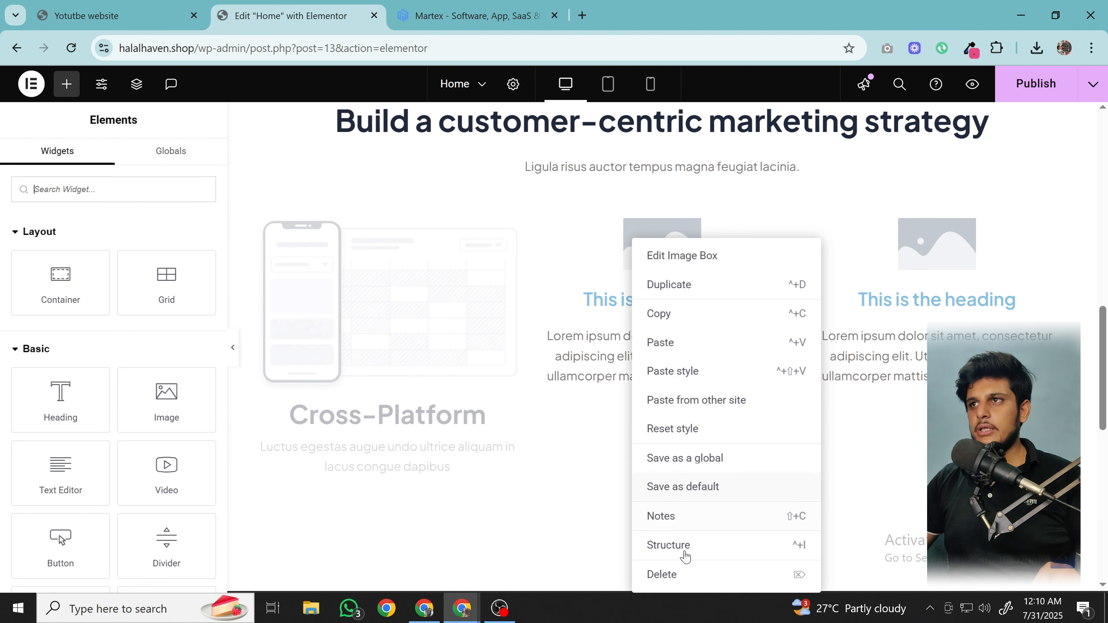
{"action": "left_click", "coordinate": [694, 575]}
{"action": "right_click", "coordinate": [647, 436]}
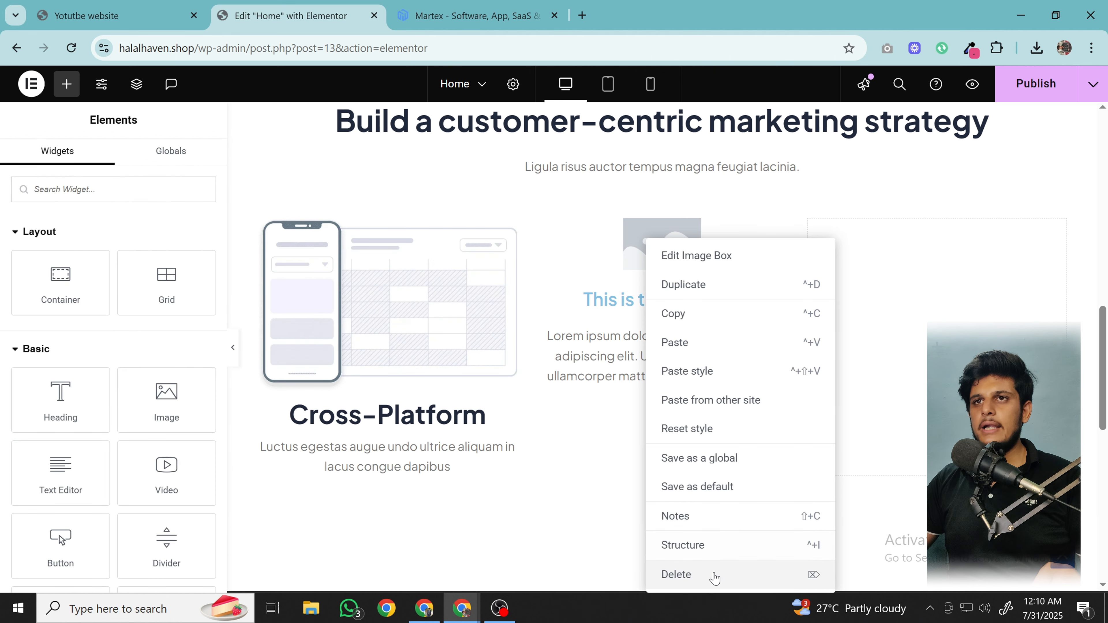
{"action": "left_click", "coordinate": [713, 574]}
- Copy the Cross-Platform image box and paste it into the two empty grid cells
{"action": "right_click", "coordinate": [354, 305]}
{"action": "left_click", "coordinate": [391, 313]}
{"action": "right_click", "coordinate": [629, 322]}
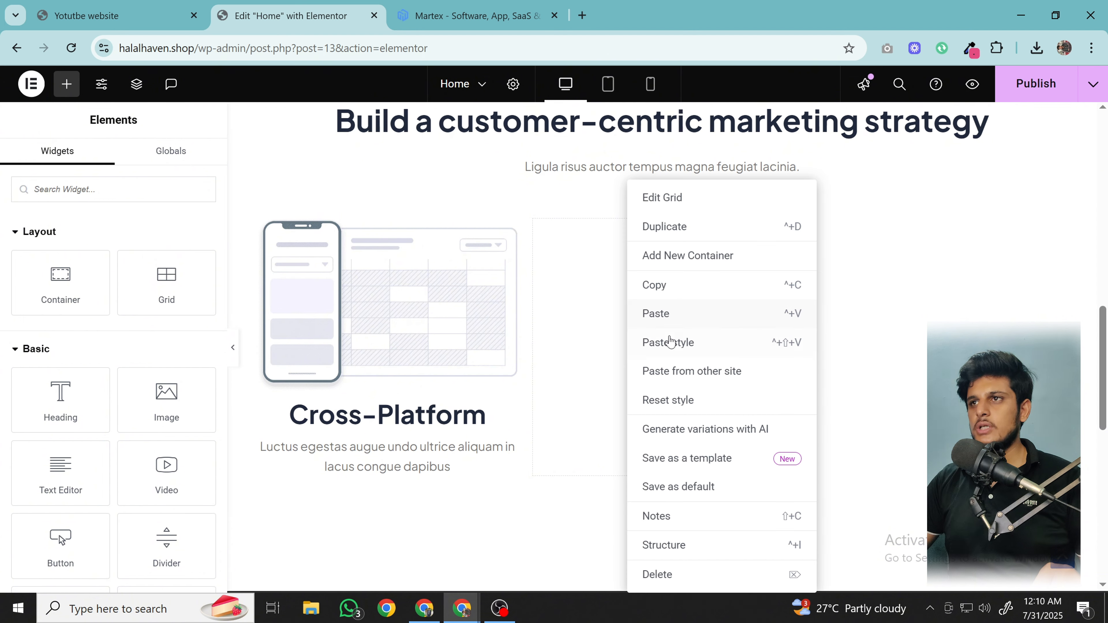
{"action": "left_click", "coordinate": [677, 314]}
{"action": "right_click", "coordinate": [921, 281]}
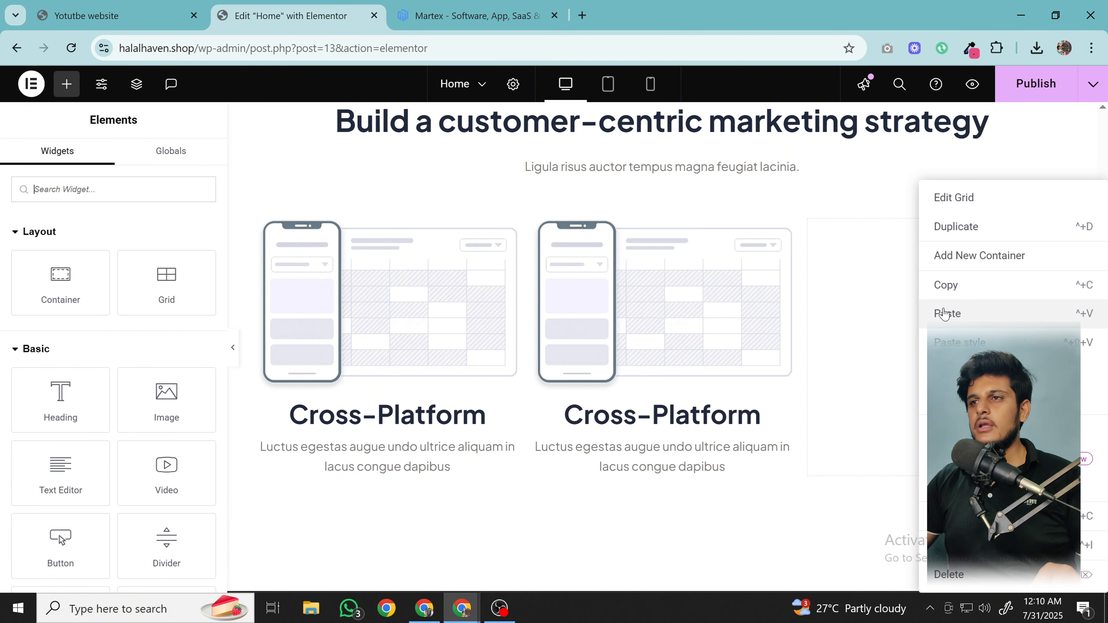
{"action": "left_click", "coordinate": [937, 312]}
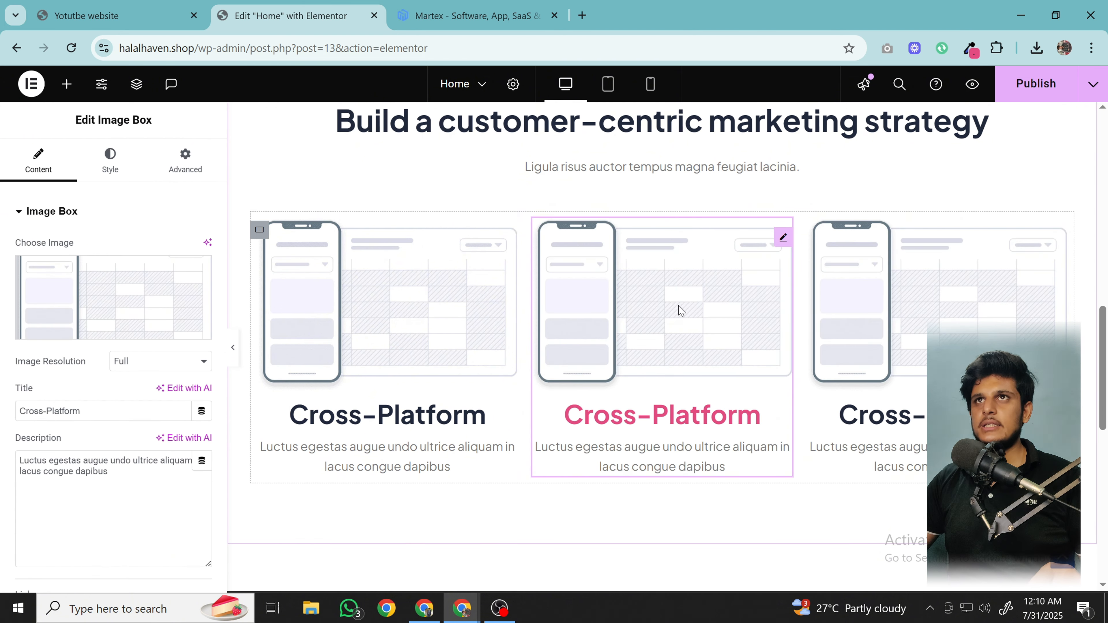
- Check the demo's Effortless Integration card and replace the second image box's image with f_05.png from the media library
{"action": "left_click", "coordinate": [91, 308]}
{"action": "left_click", "coordinate": [542, 6]}
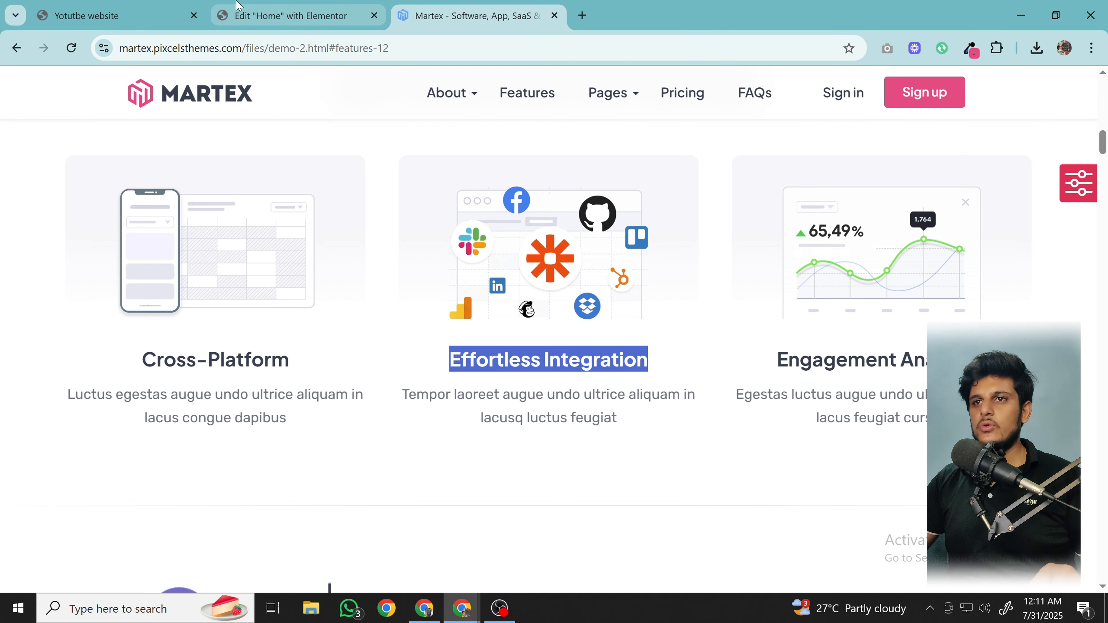
{"action": "left_click", "coordinate": [245, 9]}
{"action": "left_click", "coordinate": [495, 365]}
{"action": "left_click", "coordinate": [551, 379]}
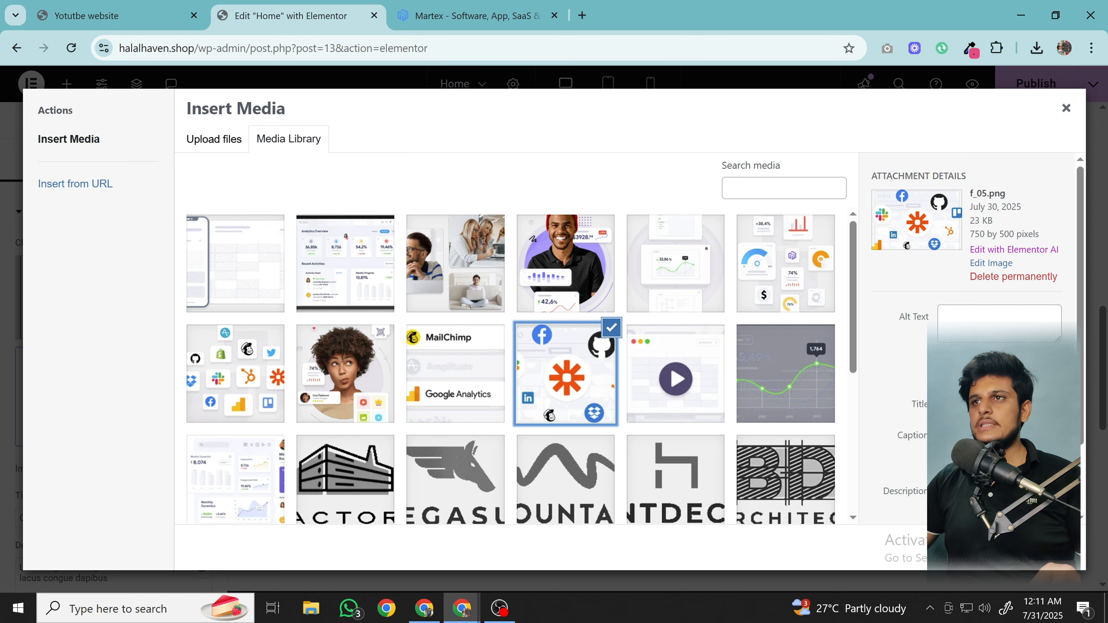
{"action": "left_click", "coordinate": [1049, 548]}
- Check the demo's feature cards and replace the third image box's image with the play-button window graphic from the media library
{"action": "left_click", "coordinate": [461, 6]}
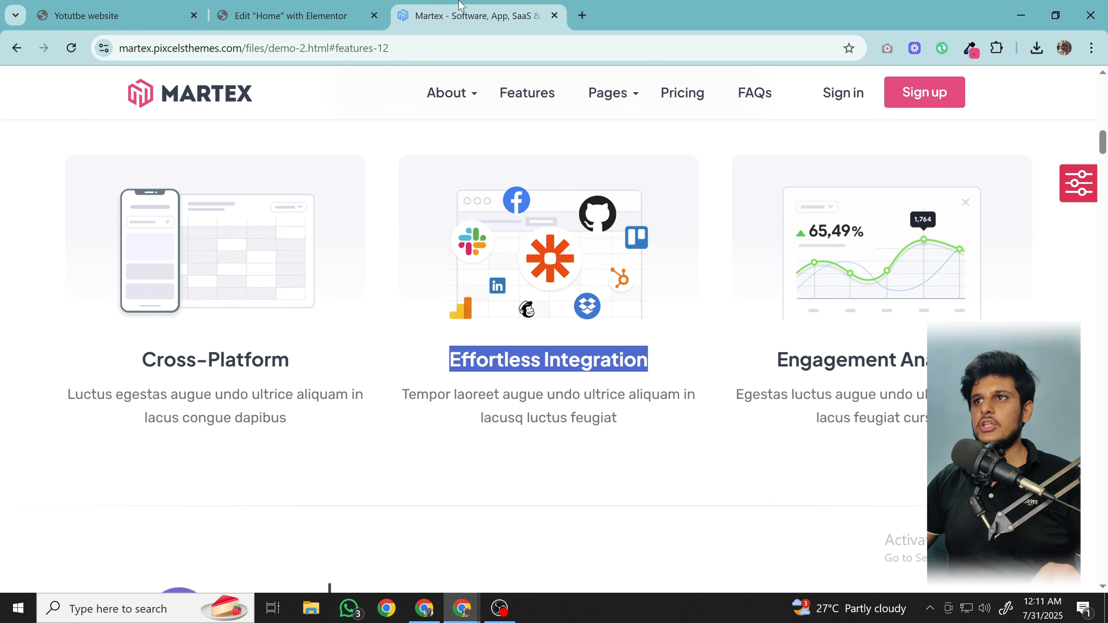
{"action": "left_click", "coordinate": [287, 15]}
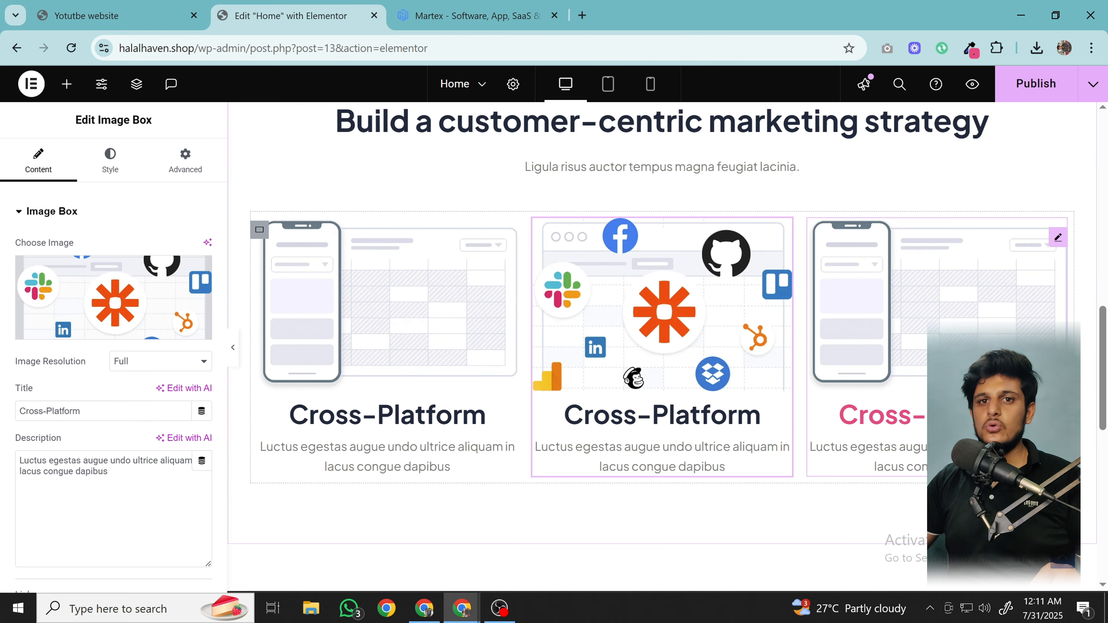
{"action": "left_click", "coordinate": [276, 305]}
{"action": "left_click", "coordinate": [137, 305]}
{"action": "left_click", "coordinate": [1066, 109]}
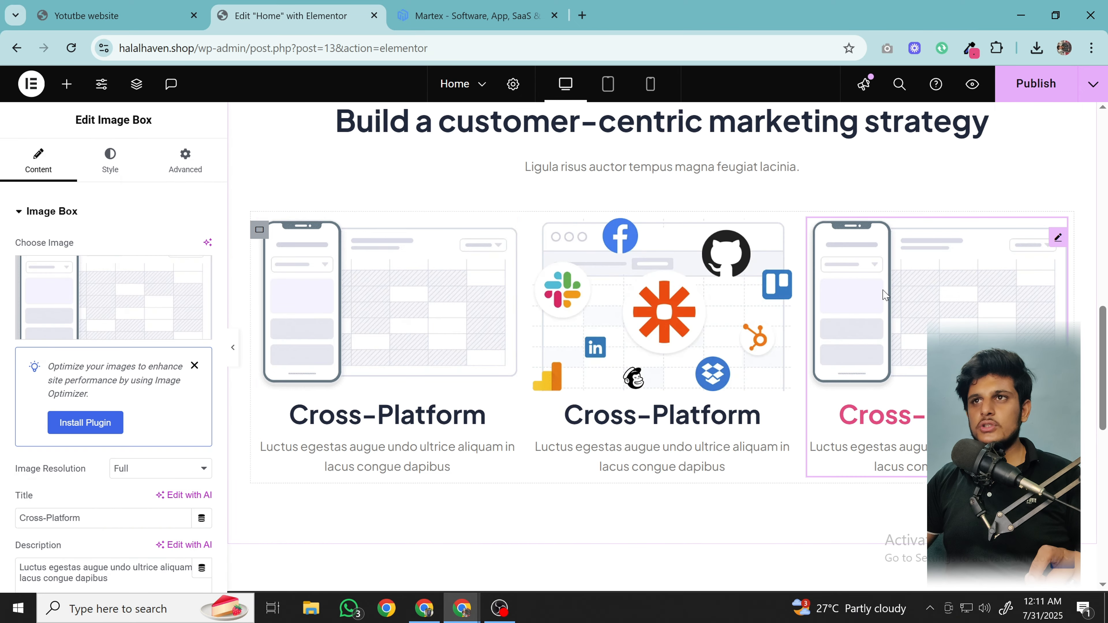
{"action": "left_click", "coordinate": [57, 290]}
{"action": "left_click", "coordinate": [666, 252]}
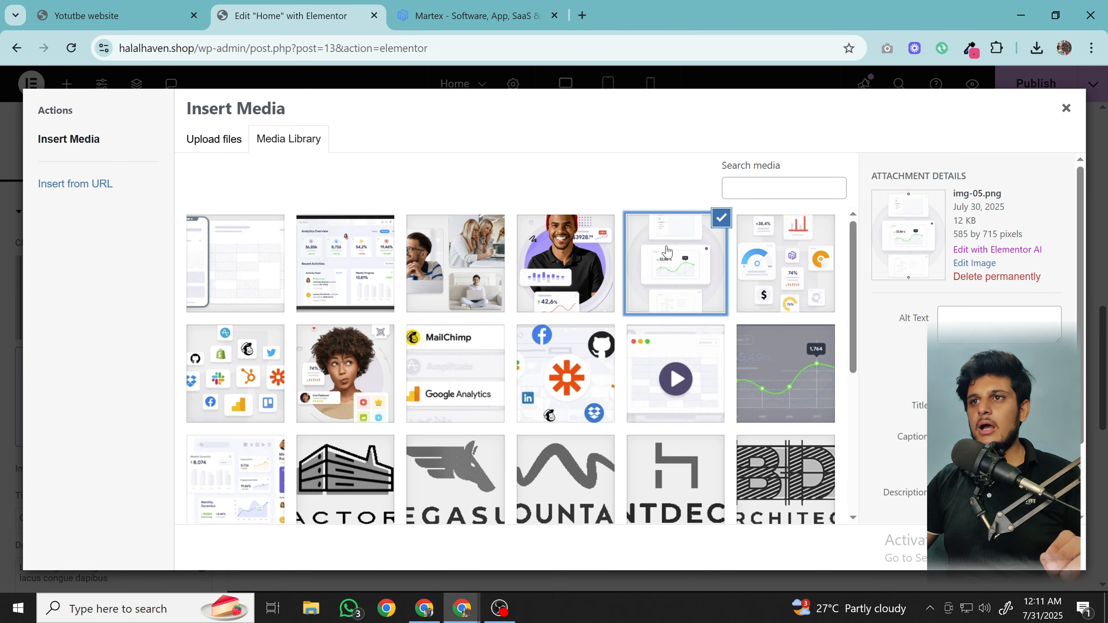
{"action": "left_click", "coordinate": [689, 264]}
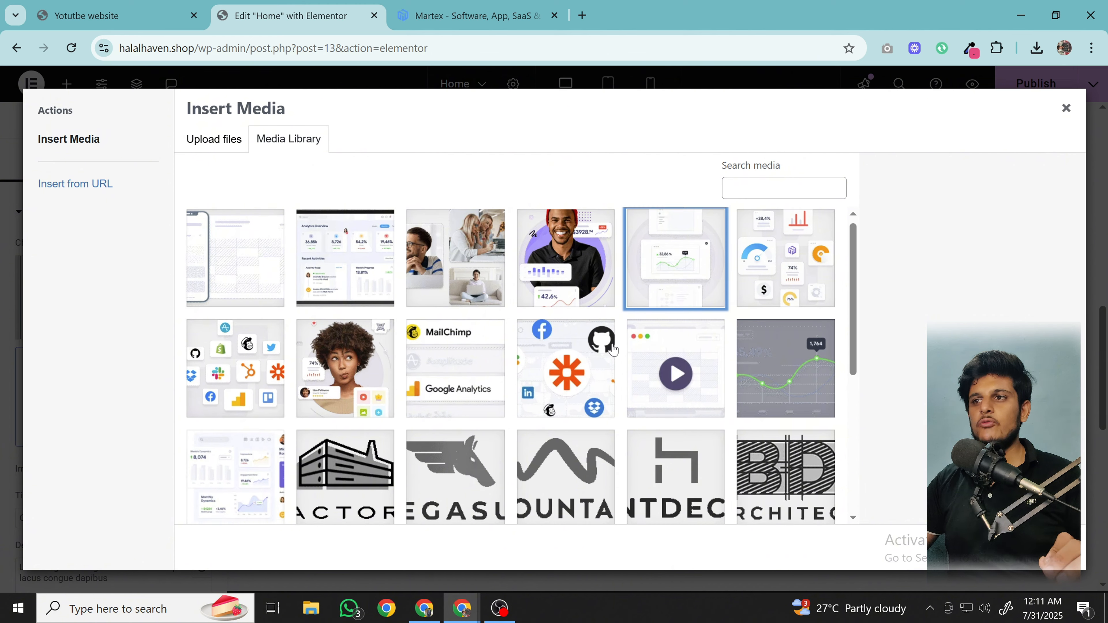
{"action": "scroll", "coordinate": [610, 345], "scroll_direction": "down", "scroll_amount": 2}
{"action": "scroll", "coordinate": [613, 349], "scroll_direction": "down", "scroll_amount": 5}
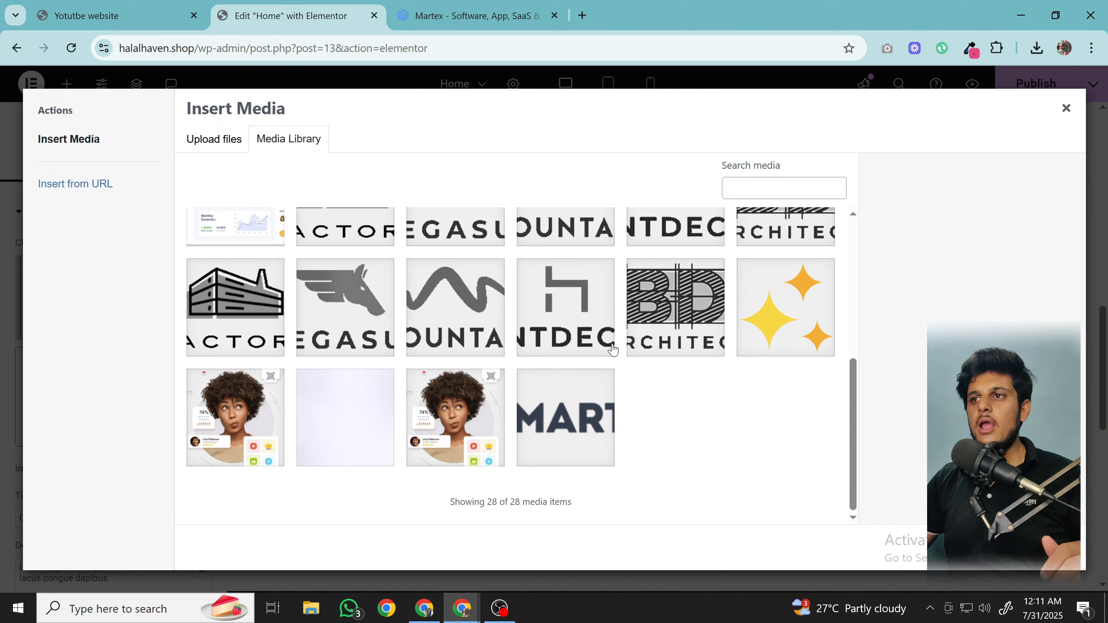
{"action": "scroll", "coordinate": [614, 352], "scroll_direction": "up", "scroll_amount": 8}
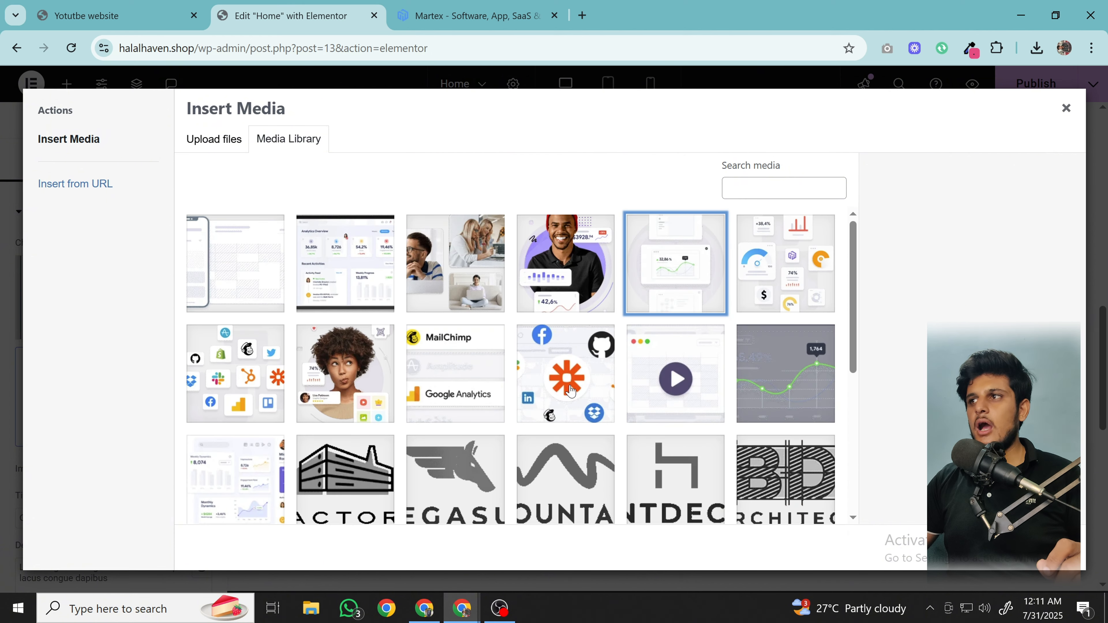
{"action": "left_click", "coordinate": [628, 391]}
{"action": "left_click", "coordinate": [1082, 563]}
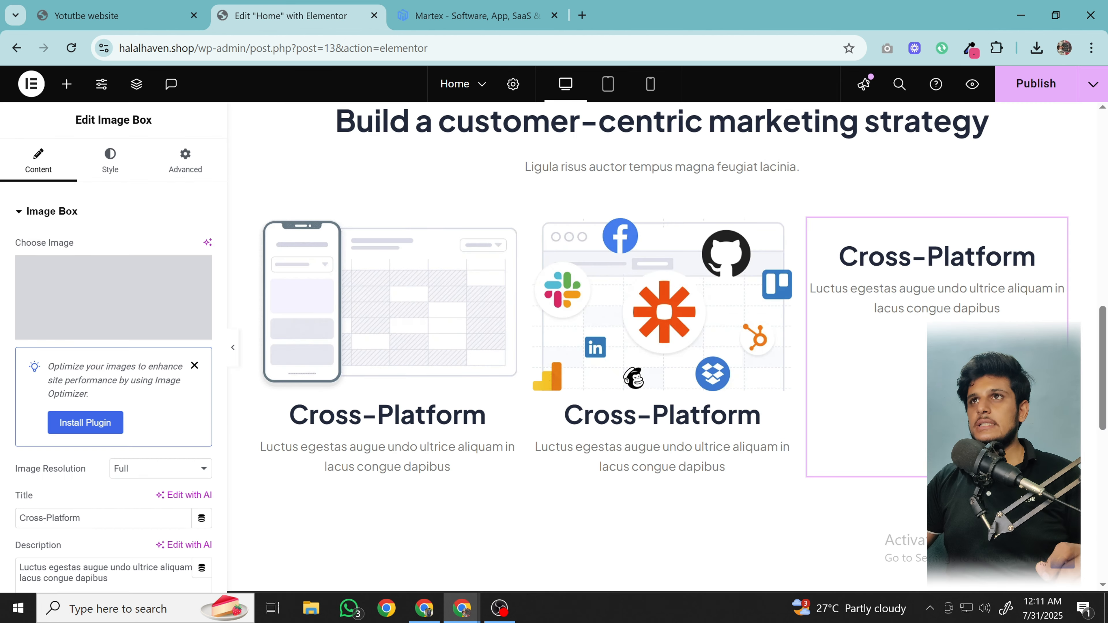
{"action": "left_click", "coordinate": [437, 6]}
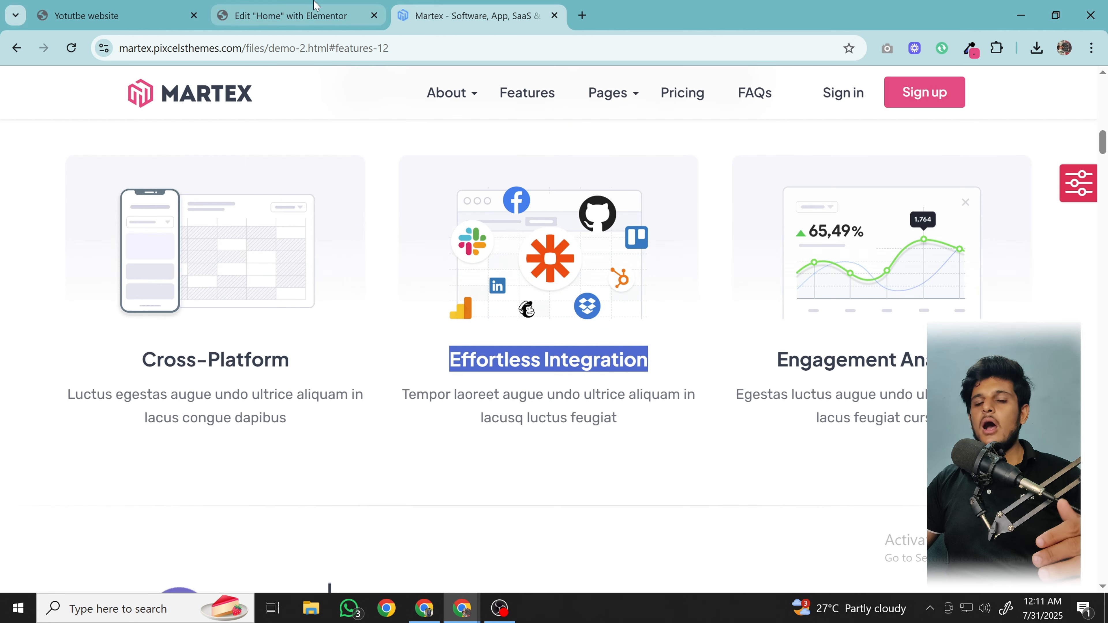
{"action": "left_click", "coordinate": [352, 6]}
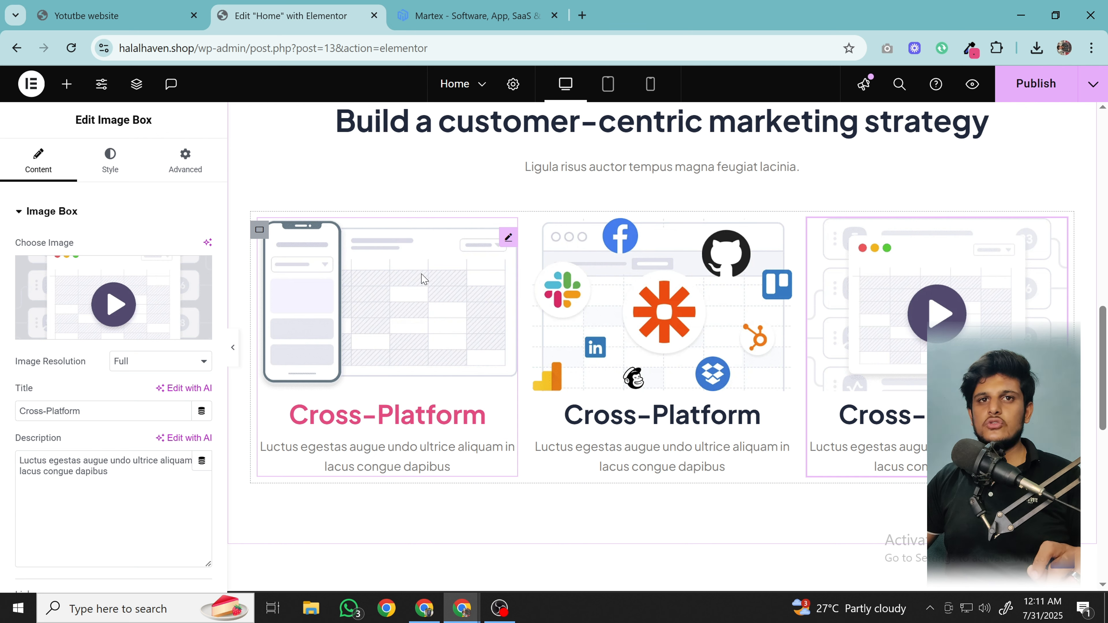
- Set the image width of the first image box to 80%
{"action": "left_click", "coordinate": [109, 161]}
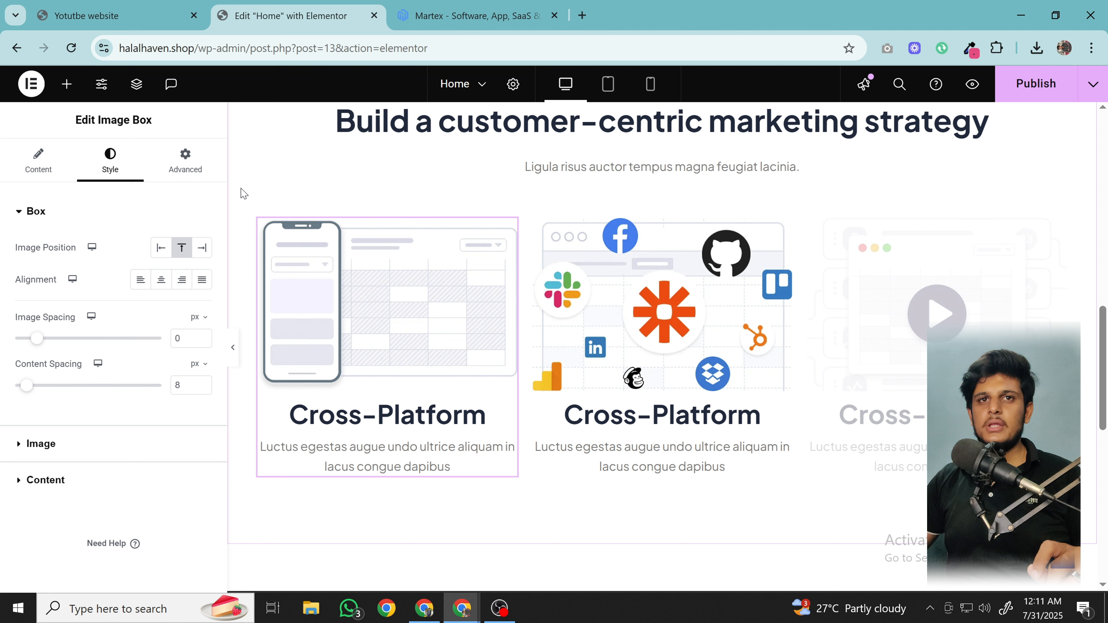
{"action": "left_click", "coordinate": [33, 442]}
{"action": "left_click_drag", "start_coordinate": [165, 307], "coordinate": [132, 309]}
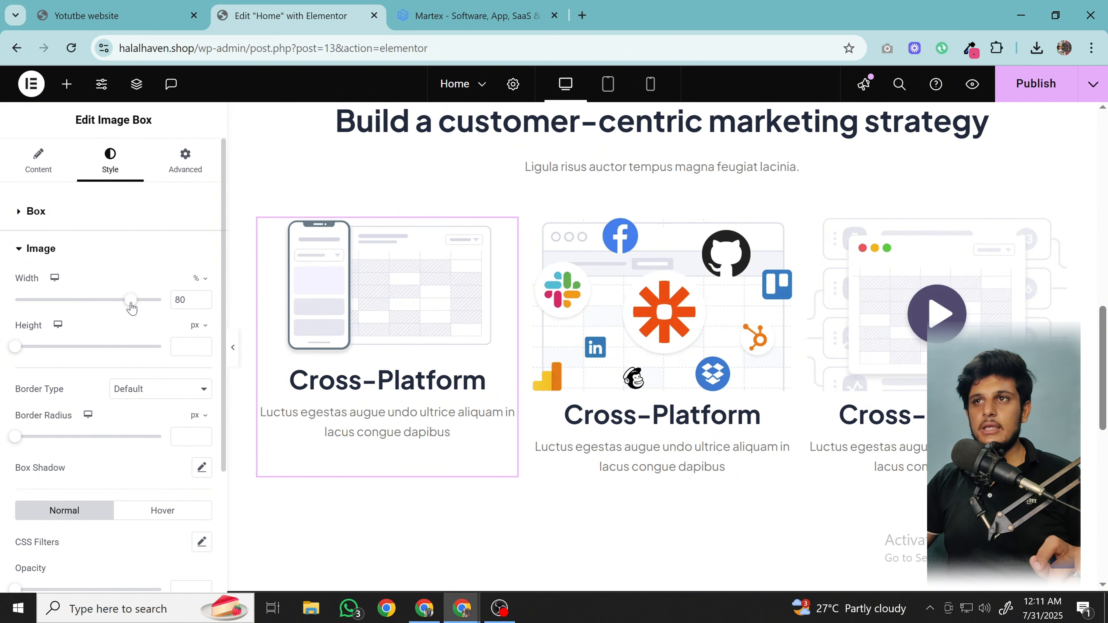
- Set the image width of the second image box to 80%
{"action": "left_click", "coordinate": [654, 314]}
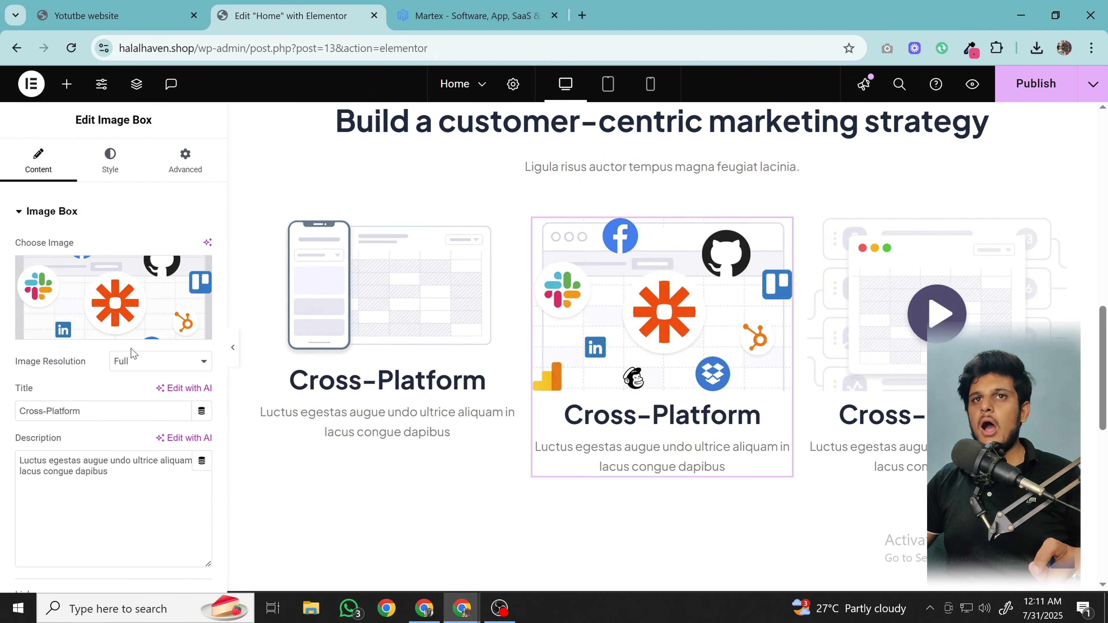
{"action": "left_click", "coordinate": [105, 166]}
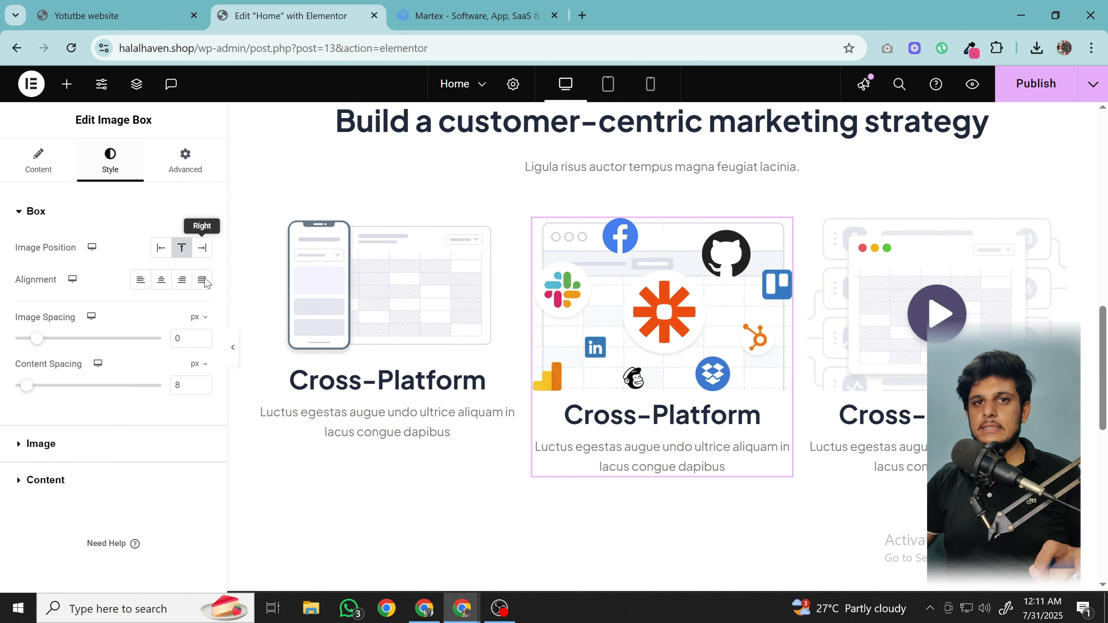
{"action": "left_click", "coordinate": [56, 443]}
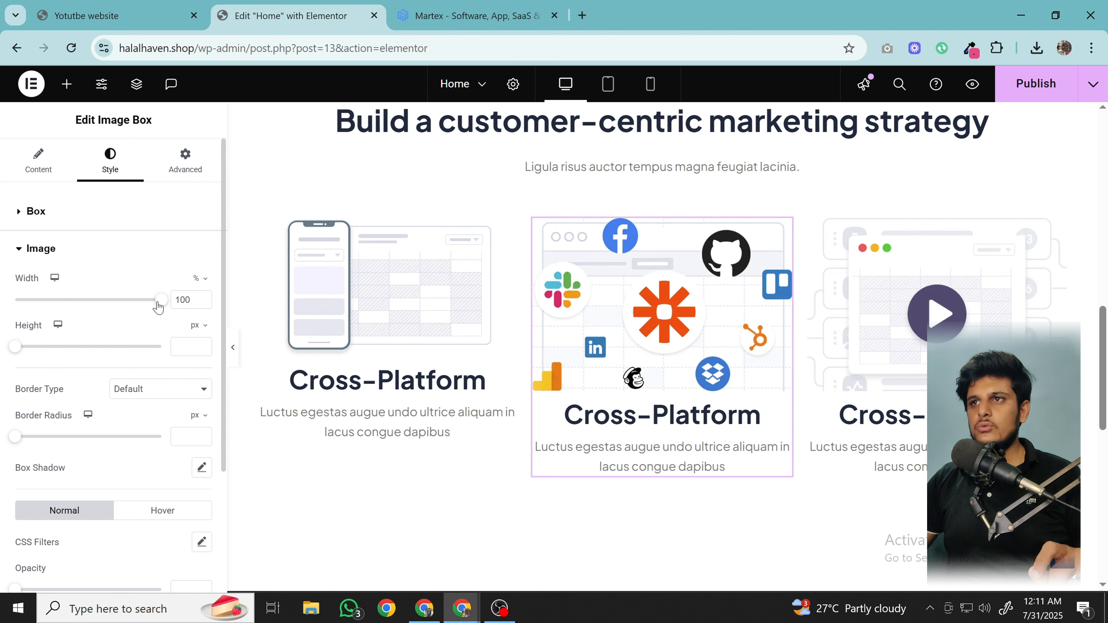
{"action": "left_click_drag", "start_coordinate": [157, 307], "coordinate": [130, 310]}
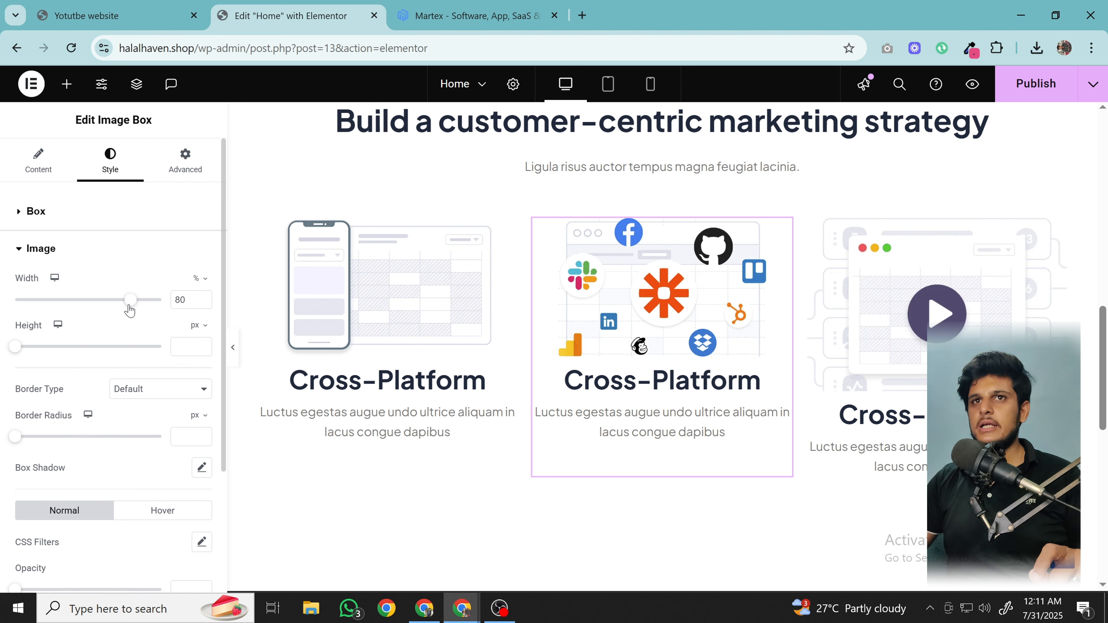
- Set the image width of the third image box to 80%
{"action": "left_click", "coordinate": [868, 419]}
{"action": "left_click", "coordinate": [107, 177]}
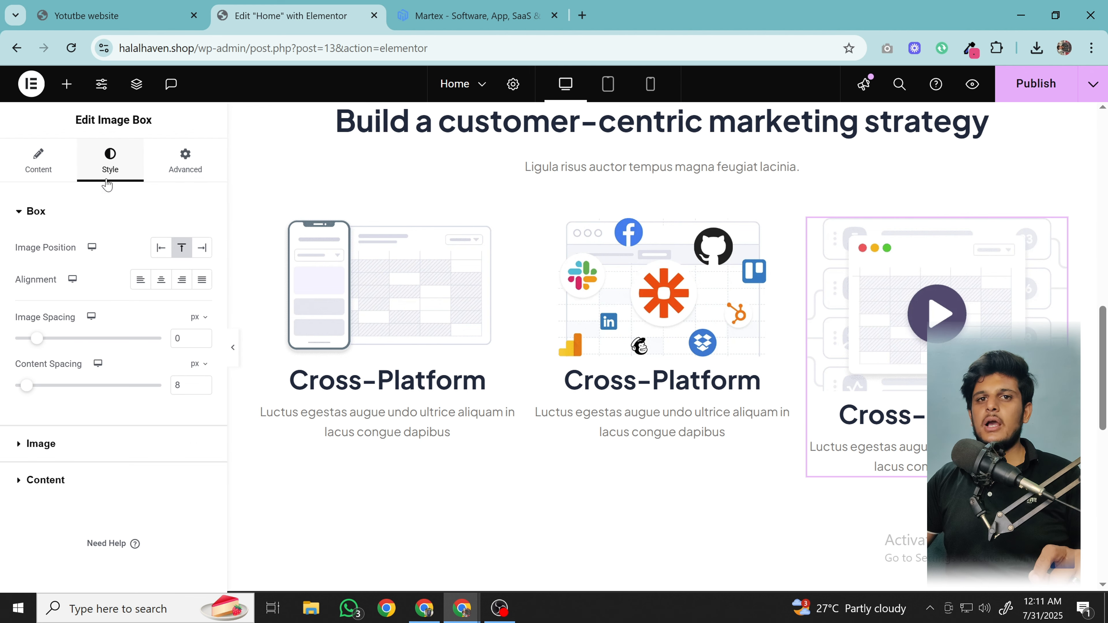
{"action": "left_click", "coordinate": [127, 443]}
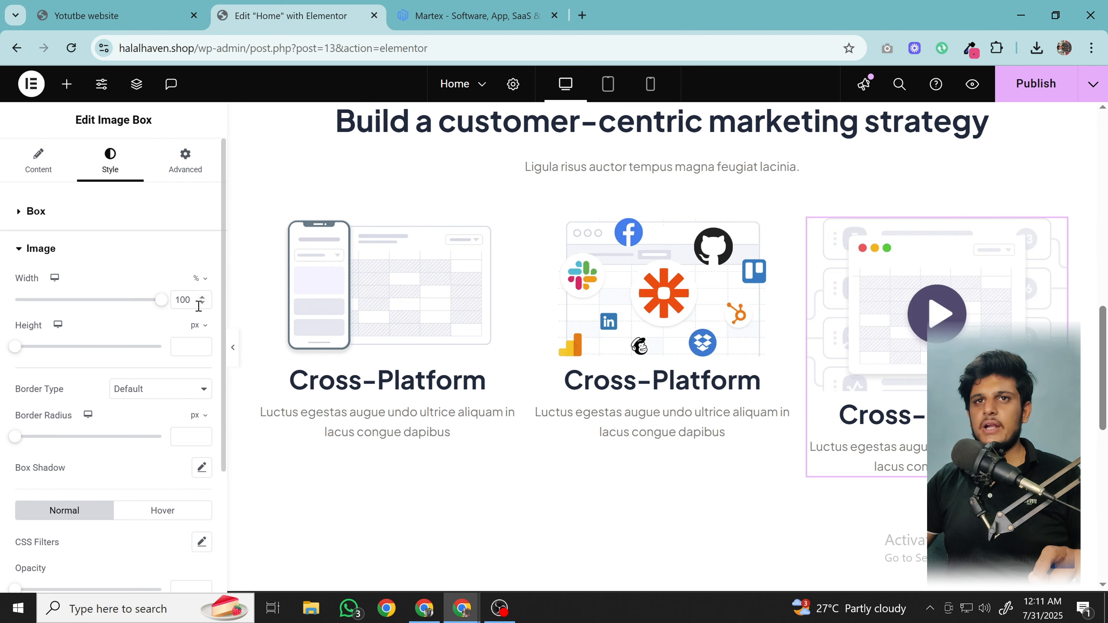
{"action": "left_click_drag", "start_coordinate": [160, 306], "coordinate": [129, 306]}
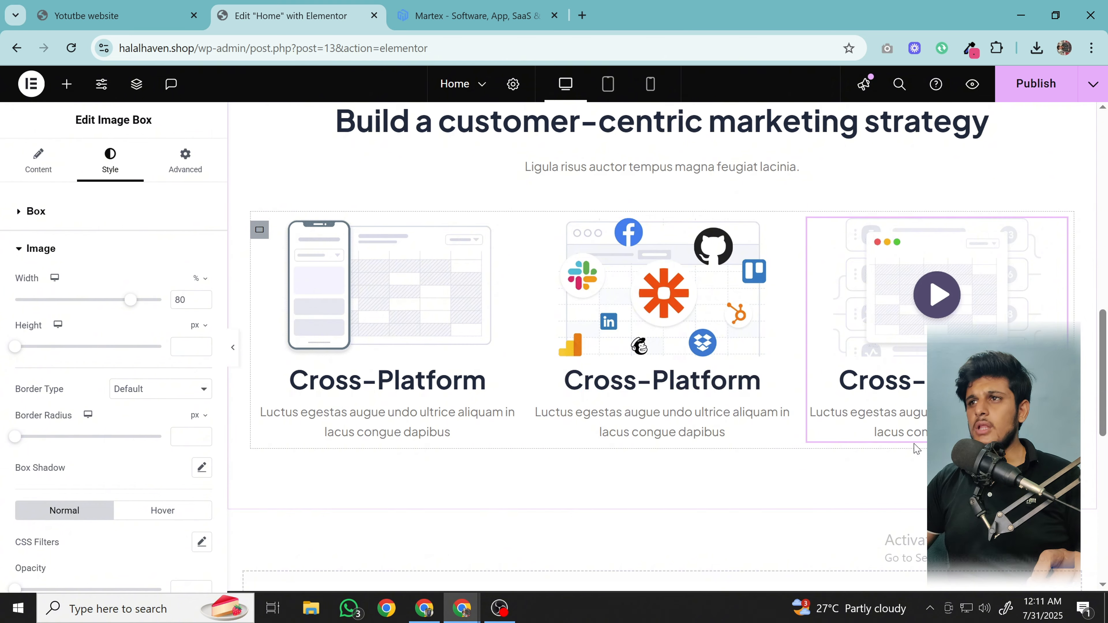
- Review the built features section and examine the Data Integration and One-Stop Solution sections that follow it in the demo
{"action": "scroll", "coordinate": [914, 445], "scroll_direction": "up", "scroll_amount": 15}
{"action": "scroll", "coordinate": [914, 446], "scroll_direction": "down", "scroll_amount": 15}
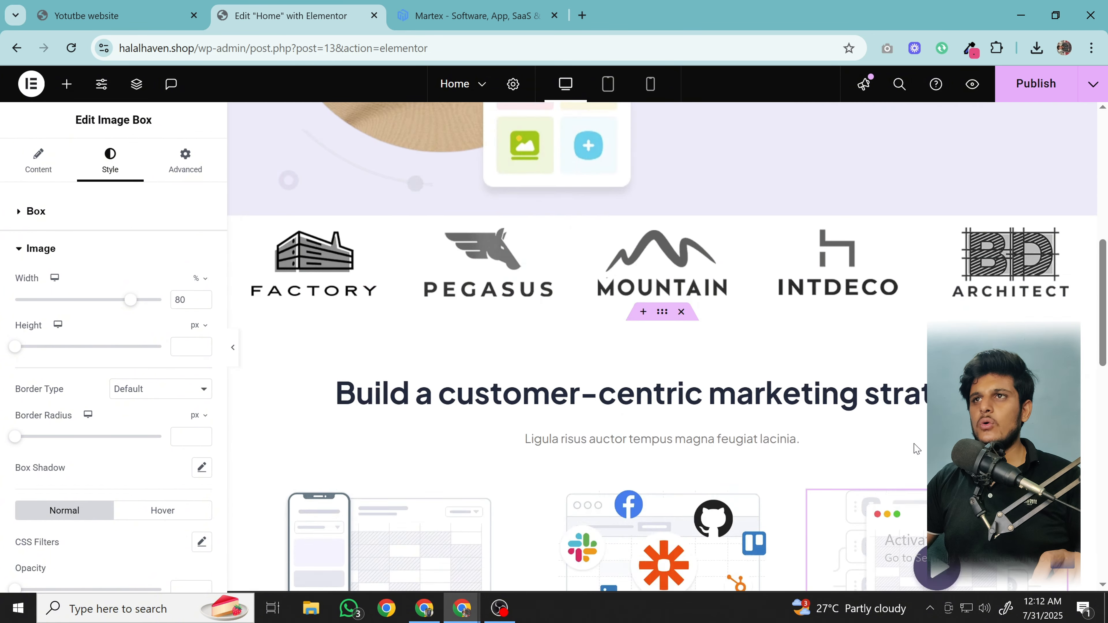
{"action": "left_click", "coordinate": [458, 15]}
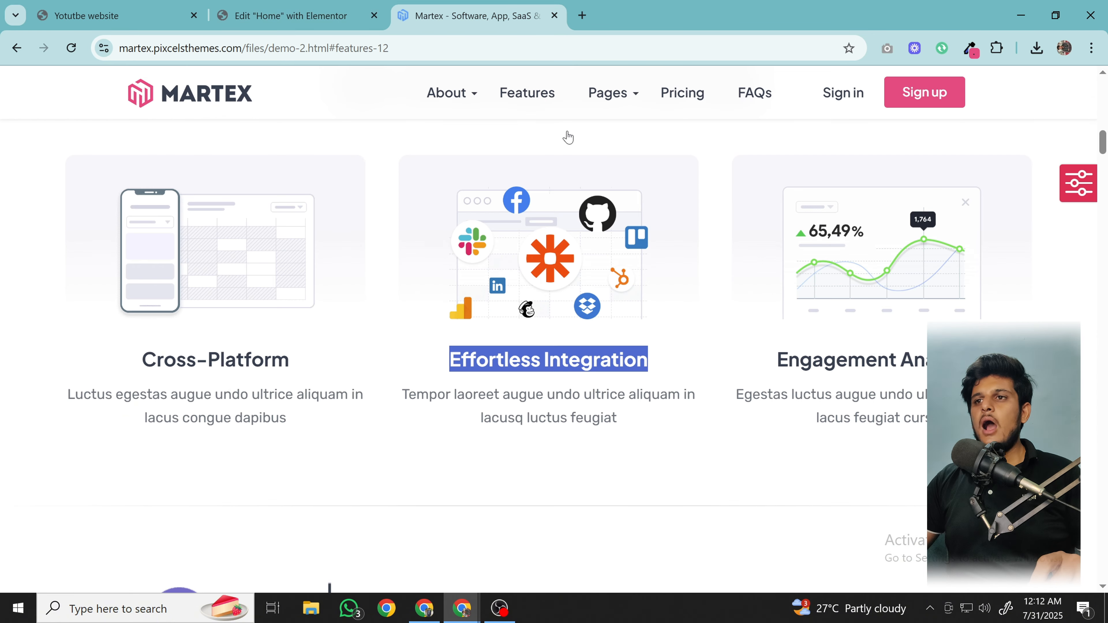
{"action": "scroll", "coordinate": [623, 405], "scroll_direction": "down", "scroll_amount": 6}
{"action": "scroll", "coordinate": [624, 421], "scroll_direction": "down", "scroll_amount": 3}
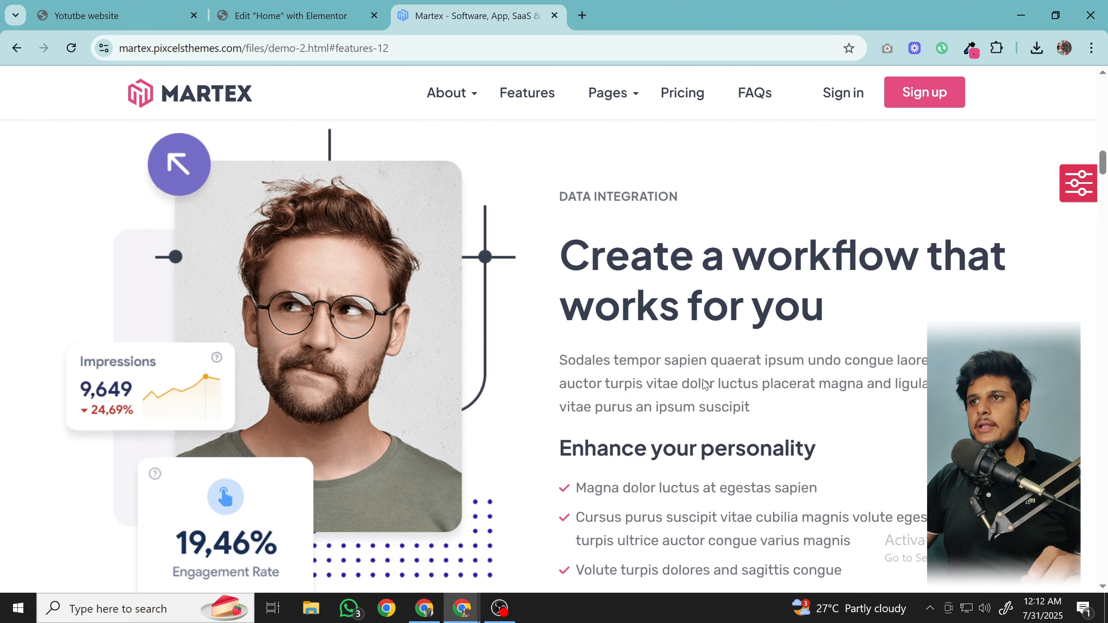
{"action": "scroll", "coordinate": [564, 353], "scroll_direction": "down", "scroll_amount": 10}
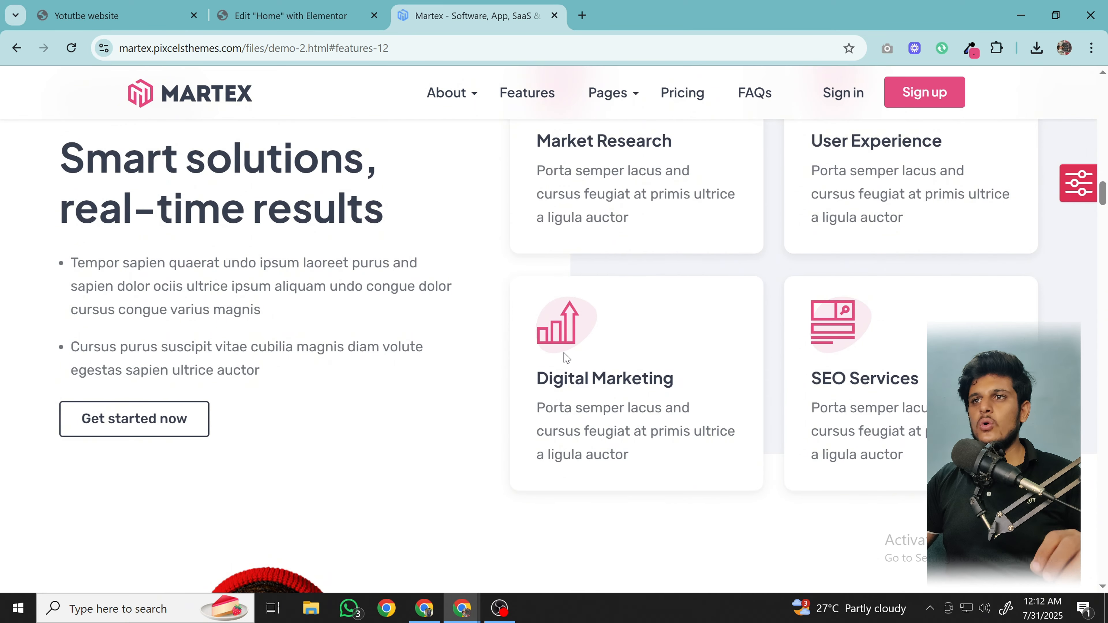
{"action": "scroll", "coordinate": [564, 352], "scroll_direction": "up", "scroll_amount": 8}
{"action": "scroll", "coordinate": [564, 352], "scroll_direction": "down", "scroll_amount": 8}
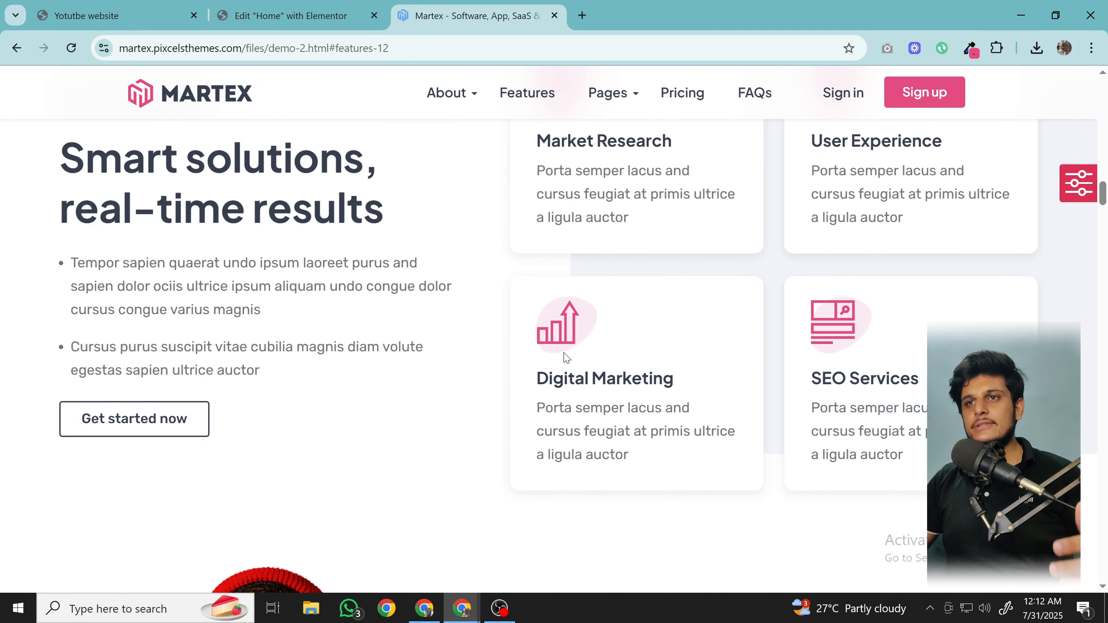
{"action": "scroll", "coordinate": [566, 357], "scroll_direction": "down", "scroll_amount": 5}
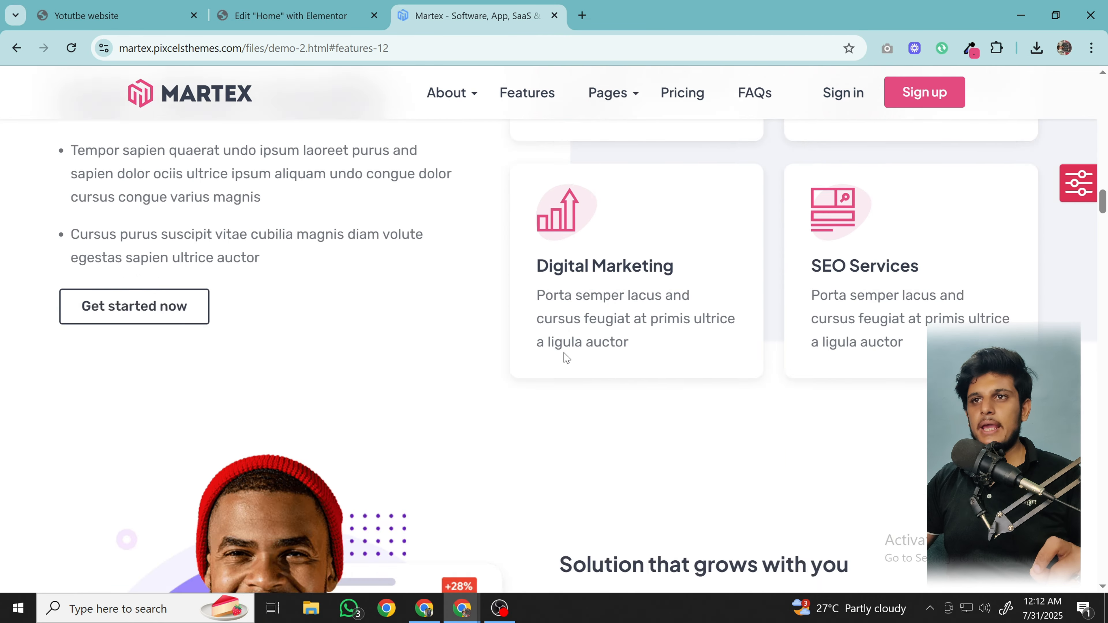
{"action": "scroll", "coordinate": [566, 358], "scroll_direction": "up", "scroll_amount": 5}
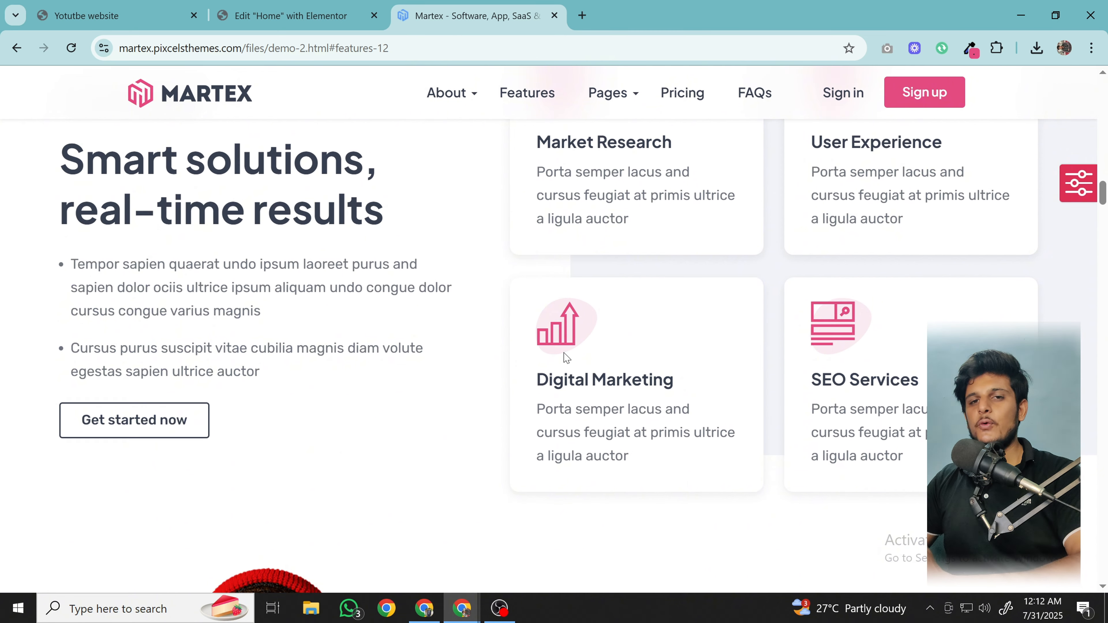
{"action": "scroll", "coordinate": [566, 358], "scroll_direction": "up", "scroll_amount": 3}
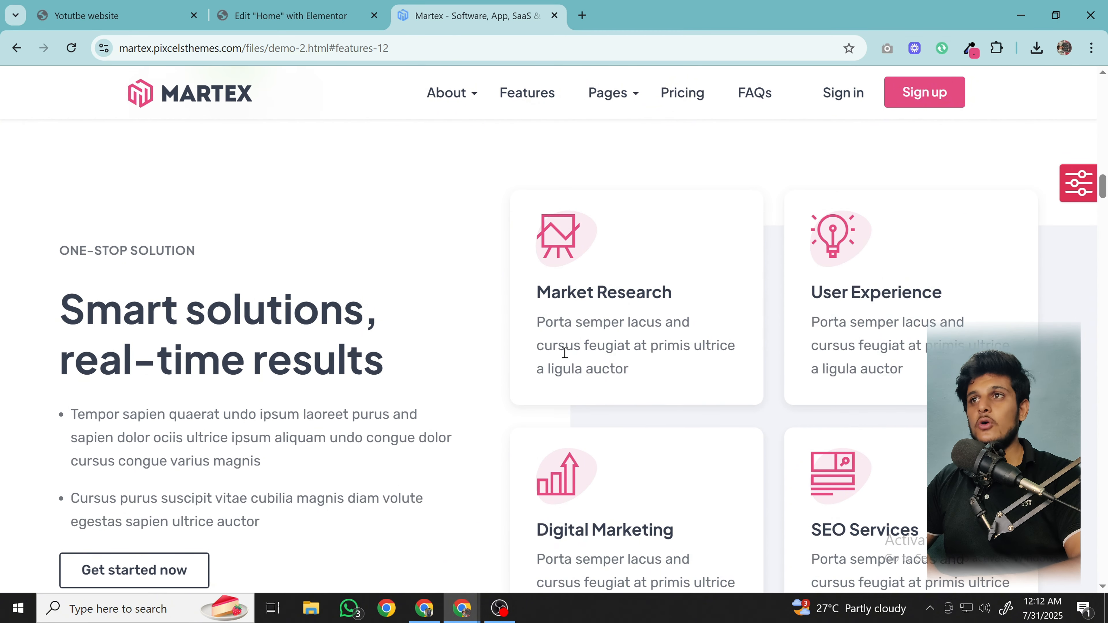
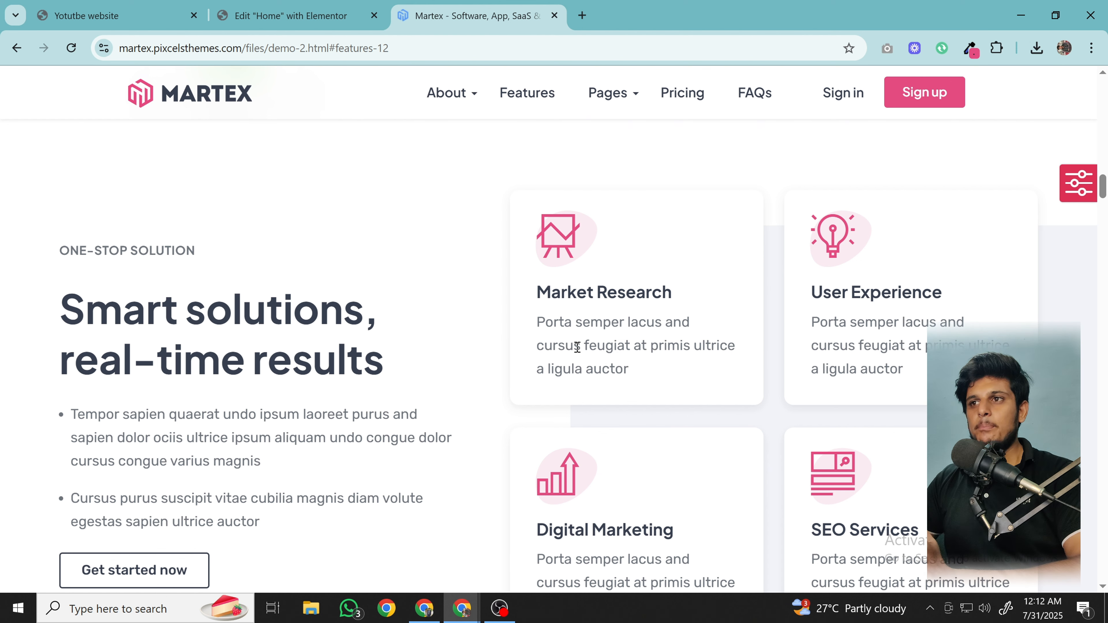
{"action": "scroll", "coordinate": [520, 339], "scroll_direction": "up", "scroll_amount": 1}
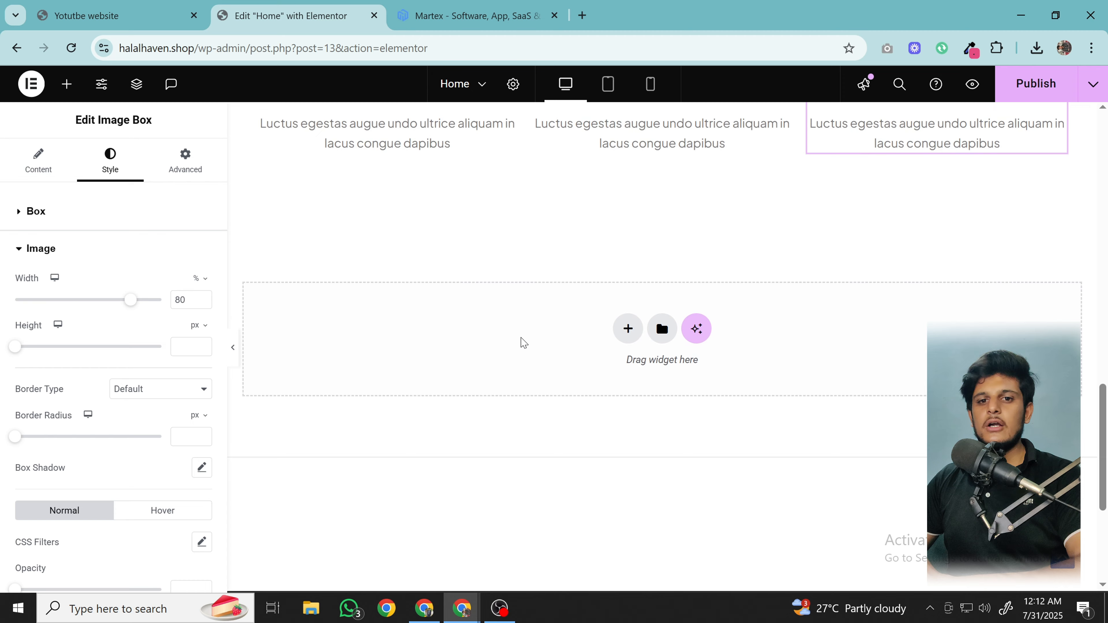
{"action": "scroll", "coordinate": [520, 338], "scroll_direction": "down", "scroll_amount": 3}
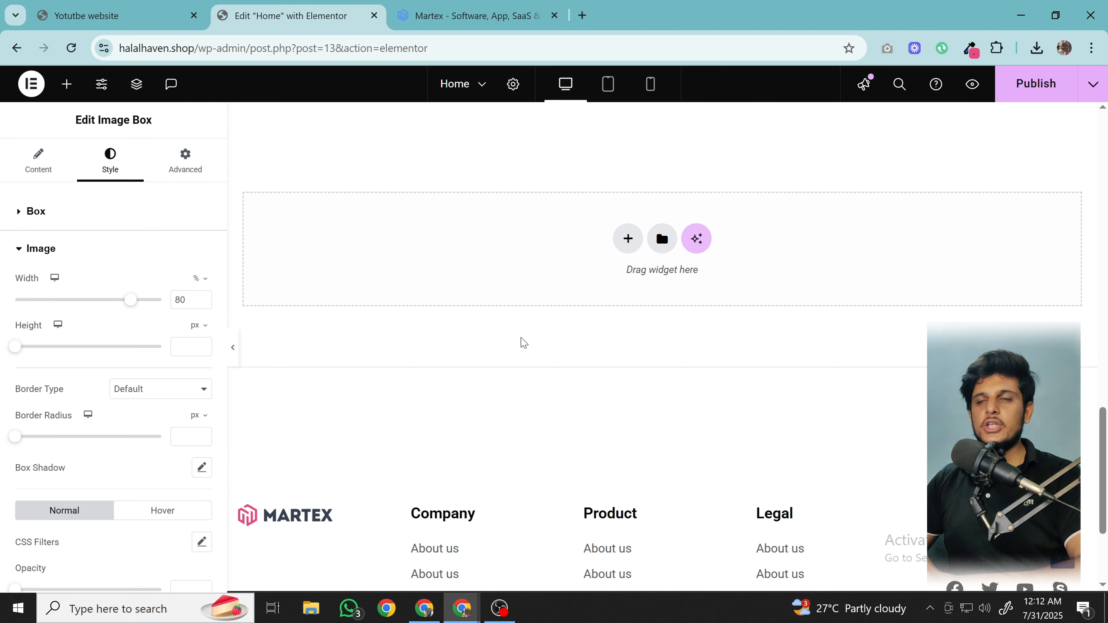
- Check the demo's Data Integration layout and add a flexbox container with two equal columns below the features section
{"action": "left_click", "coordinate": [522, 8]}
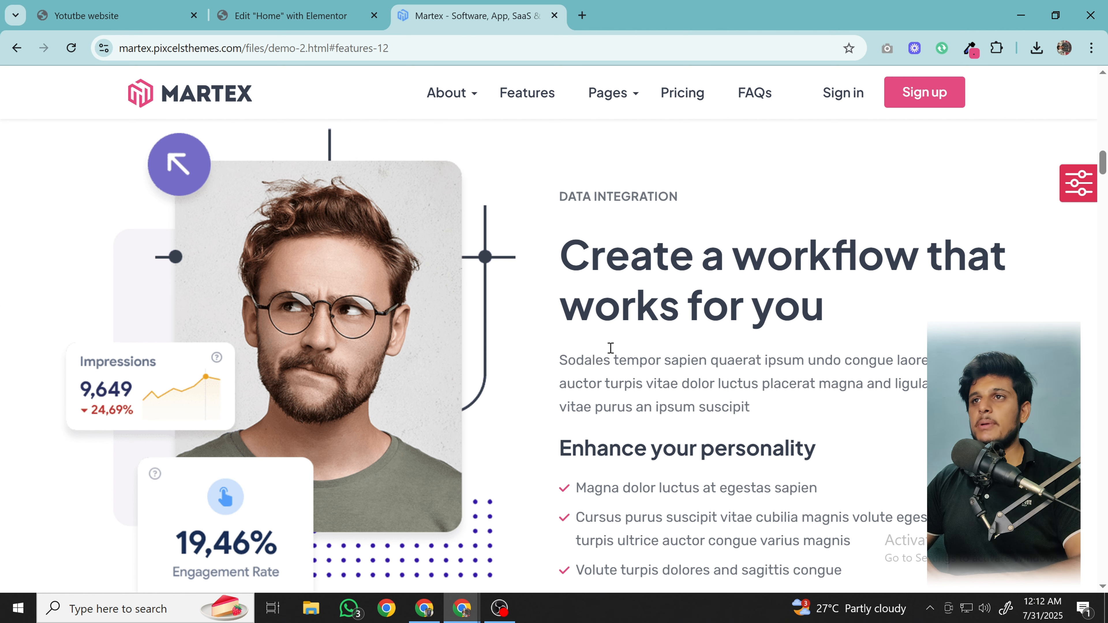
{"action": "left_click_drag", "start_coordinate": [641, 227], "coordinate": [907, 466]}
{"action": "scroll", "coordinate": [540, 290], "scroll_direction": "up", "scroll_amount": 5}
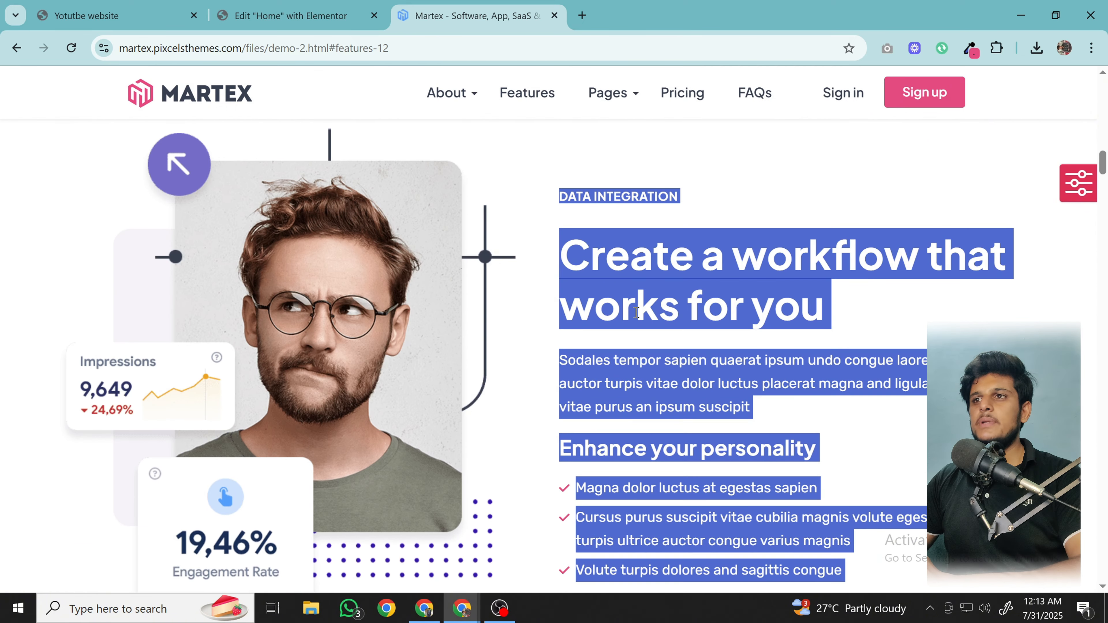
{"action": "left_click", "coordinate": [538, 285]}
{"action": "left_click", "coordinate": [249, 12]}
{"action": "scroll", "coordinate": [555, 243], "scroll_direction": "down", "scroll_amount": 3}
{"action": "scroll", "coordinate": [618, 215], "scroll_direction": "up", "scroll_amount": 5}
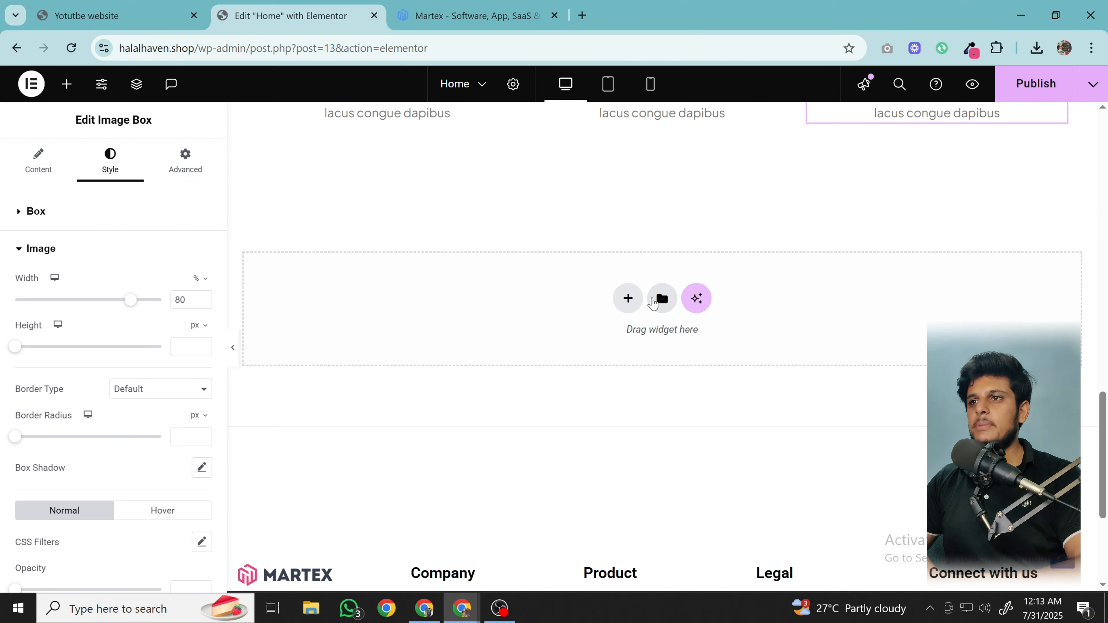
{"action": "left_click", "coordinate": [627, 297]}
{"action": "left_click", "coordinate": [633, 340]}
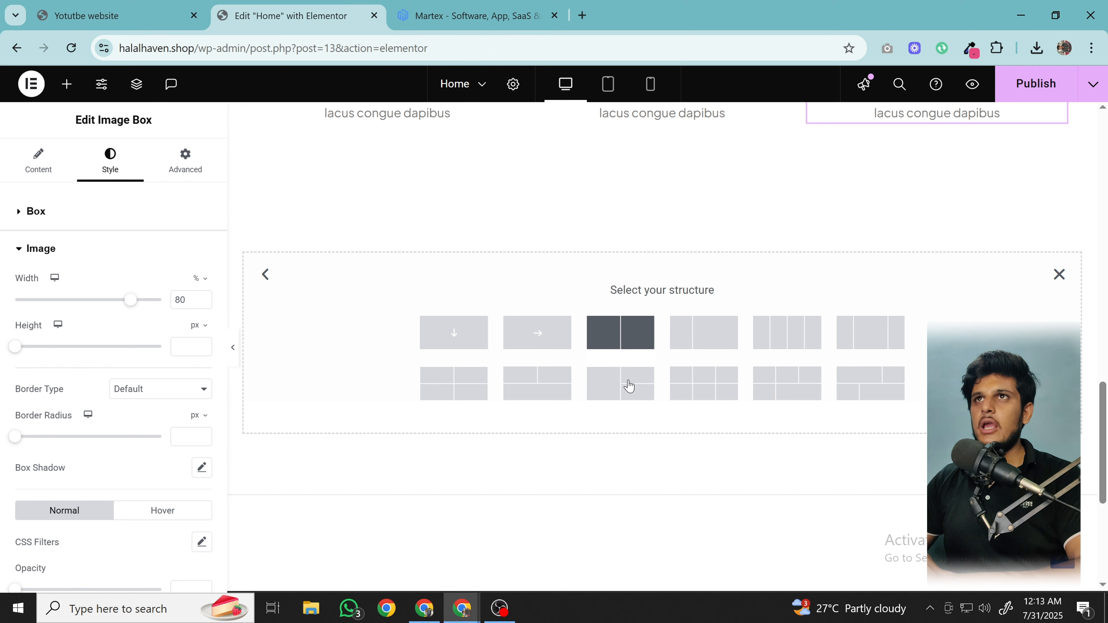
{"action": "left_click", "coordinate": [620, 333]}
- Copy the demo's whole Data Integration text and try pasting it into a single Text Editor widget in the second column
{"action": "left_click", "coordinate": [492, 6]}
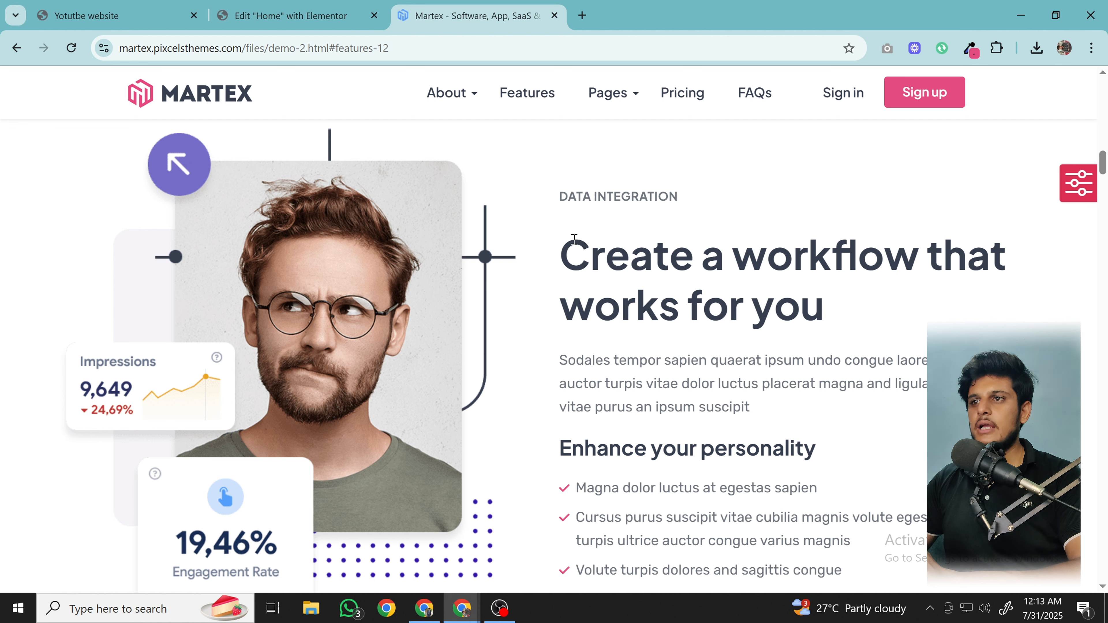
{"action": "left_click_drag", "start_coordinate": [567, 252], "coordinate": [852, 289]}
{"action": "key", "text": "ctrl+c"}
{"action": "scroll", "coordinate": [724, 297], "scroll_direction": "down", "scroll_amount": 5}
{"action": "scroll", "coordinate": [606, 235], "scroll_direction": "up", "scroll_amount": 5}
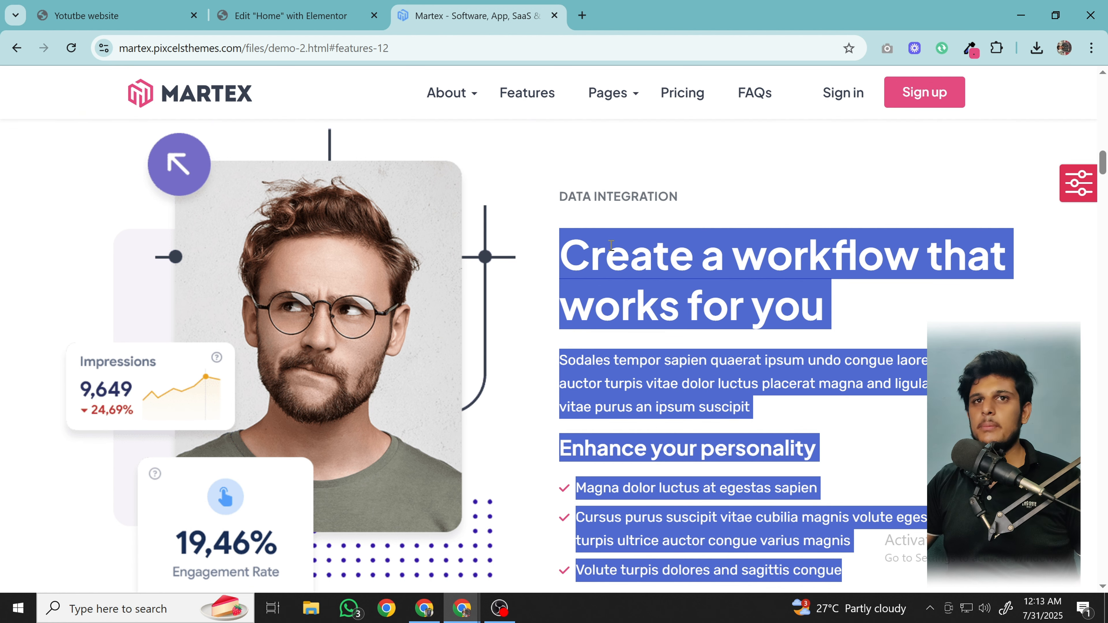
{"action": "left_click", "coordinate": [315, 10]}
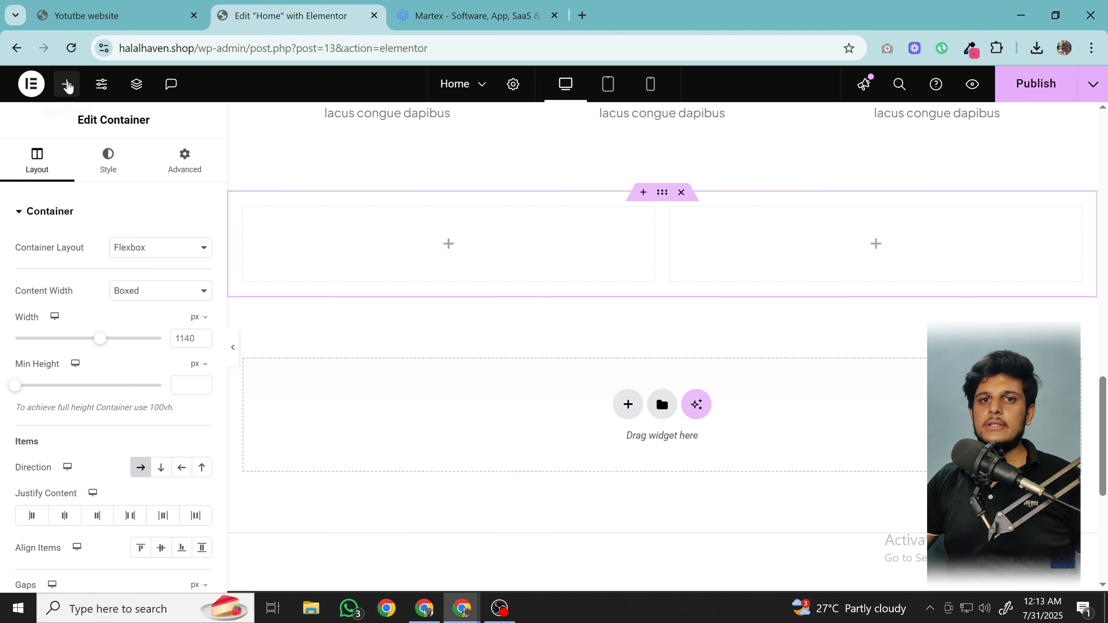
{"action": "left_click", "coordinate": [68, 87]}
{"action": "left_click_drag", "start_coordinate": [61, 462], "coordinate": [898, 237]}
{"action": "key", "text": "ctrl+a"}
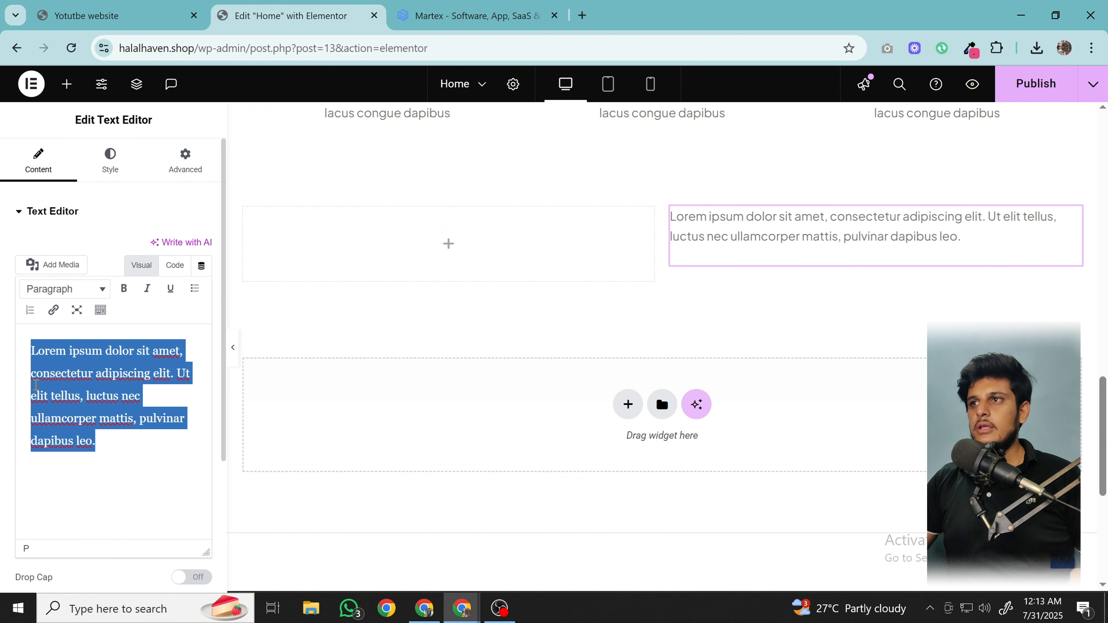
{"action": "key", "text": "ctrl+v"}
{"action": "scroll", "coordinate": [821, 381], "scroll_direction": "down", "scroll_amount": 3}
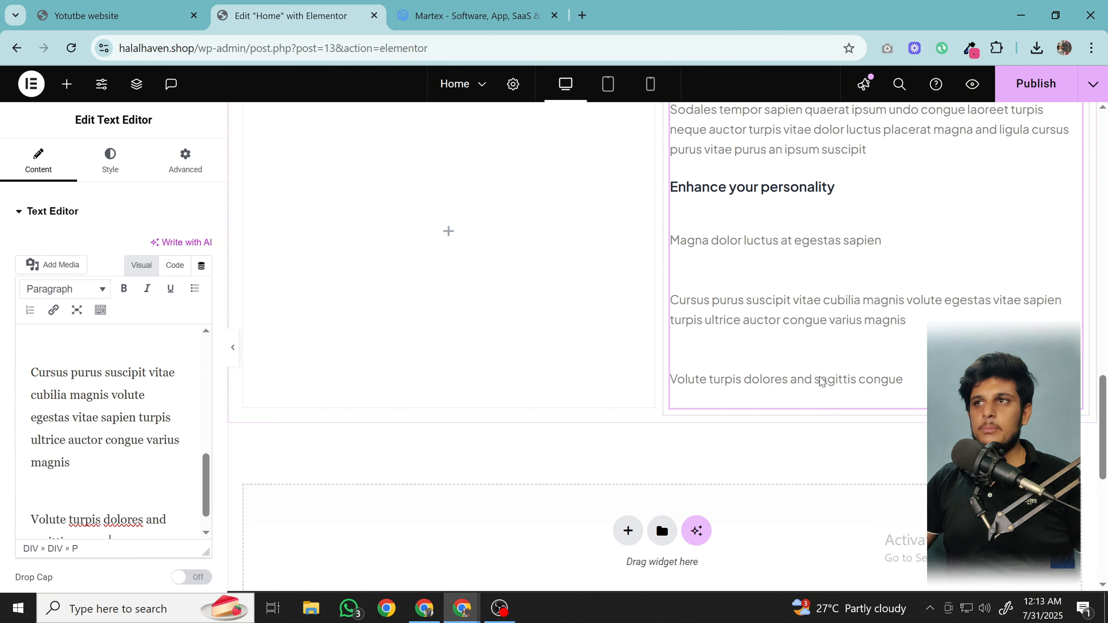
- Undo the pasted text and delete the Text Editor widget from the second column
{"action": "key", "text": "ctrl+z"}
{"action": "scroll", "coordinate": [457, 377], "scroll_direction": "up", "scroll_amount": 5}
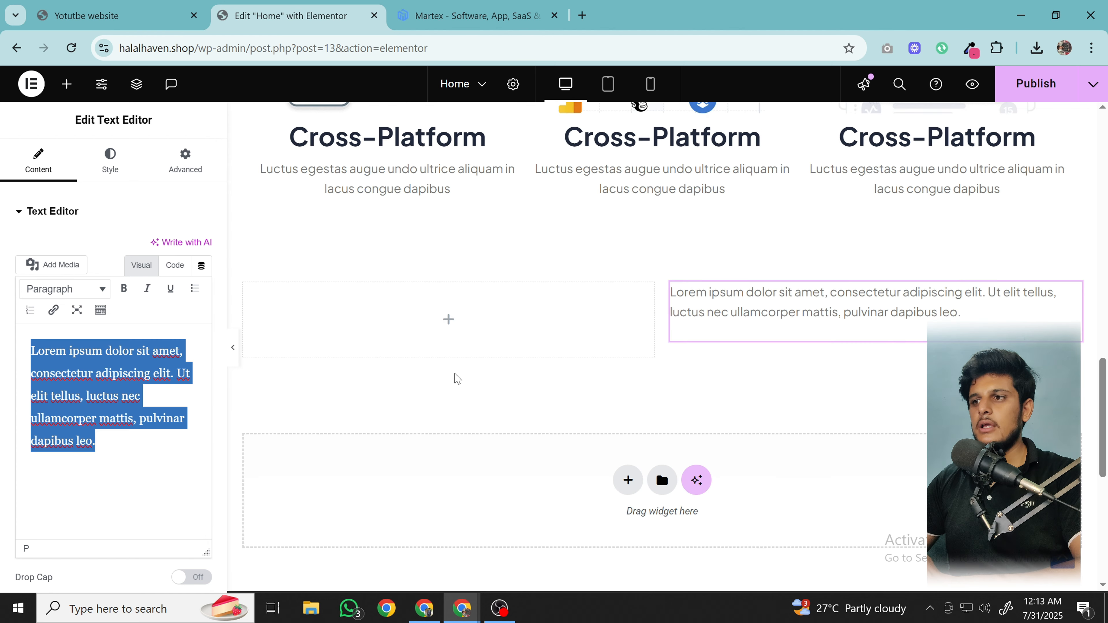
{"action": "right_click", "coordinate": [737, 315]}
{"action": "left_click", "coordinate": [789, 575]}
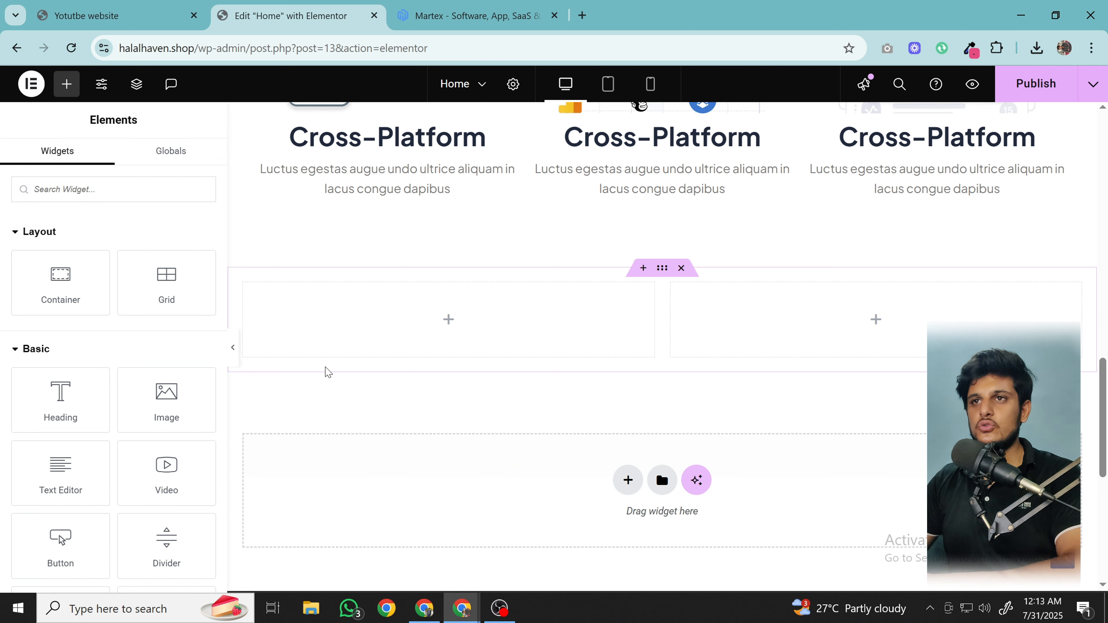
- Add an Image widget to the first column and check the media library and local files for the Data Integration picture
{"action": "left_click_drag", "start_coordinate": [144, 393], "coordinate": [537, 310]}
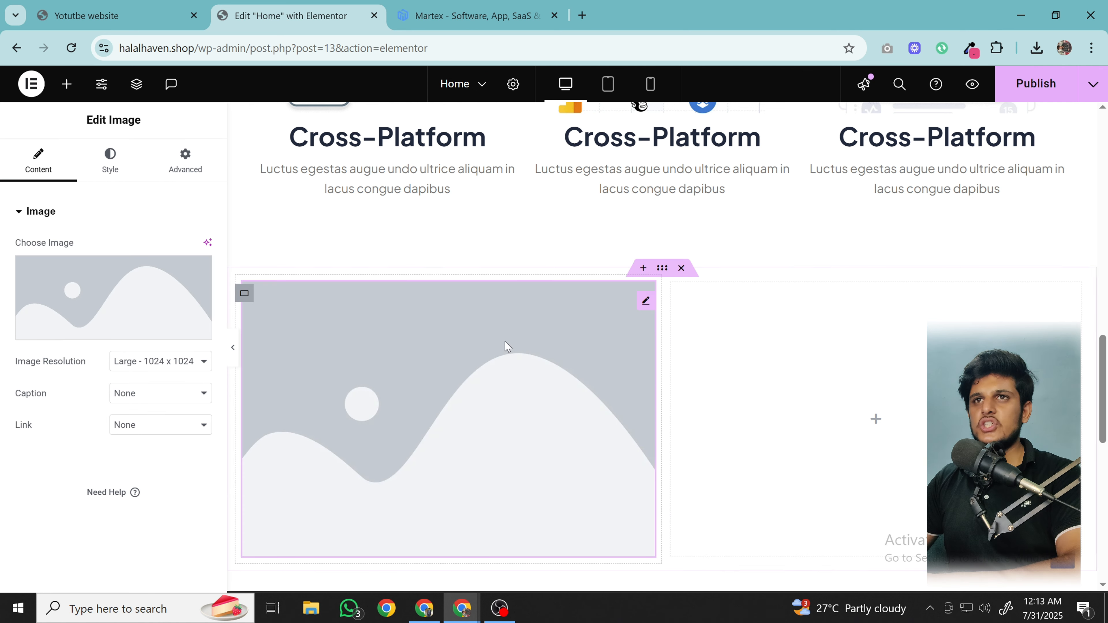
{"action": "left_click", "coordinate": [114, 306]}
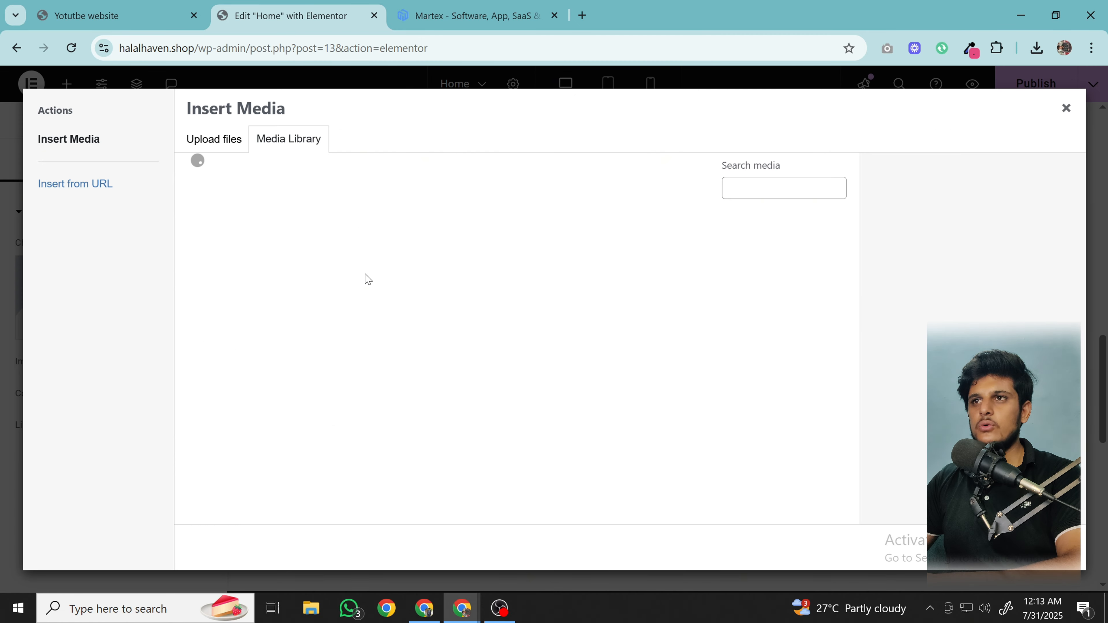
{"action": "scroll", "coordinate": [506, 402], "scroll_direction": "down", "scroll_amount": 6}
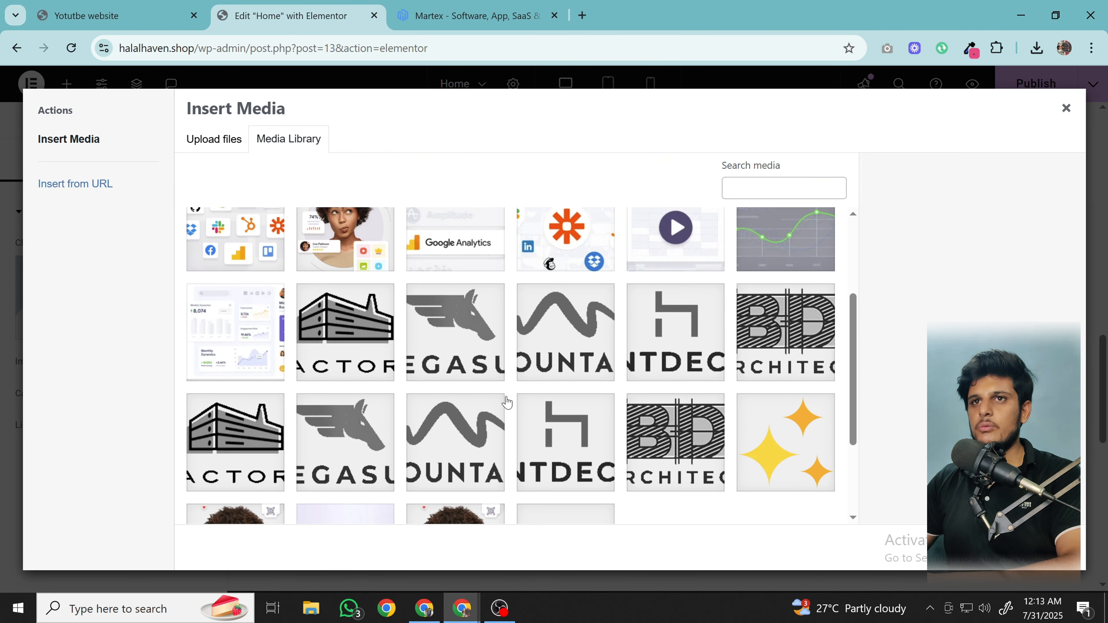
{"action": "scroll", "coordinate": [506, 402], "scroll_direction": "up", "scroll_amount": 6}
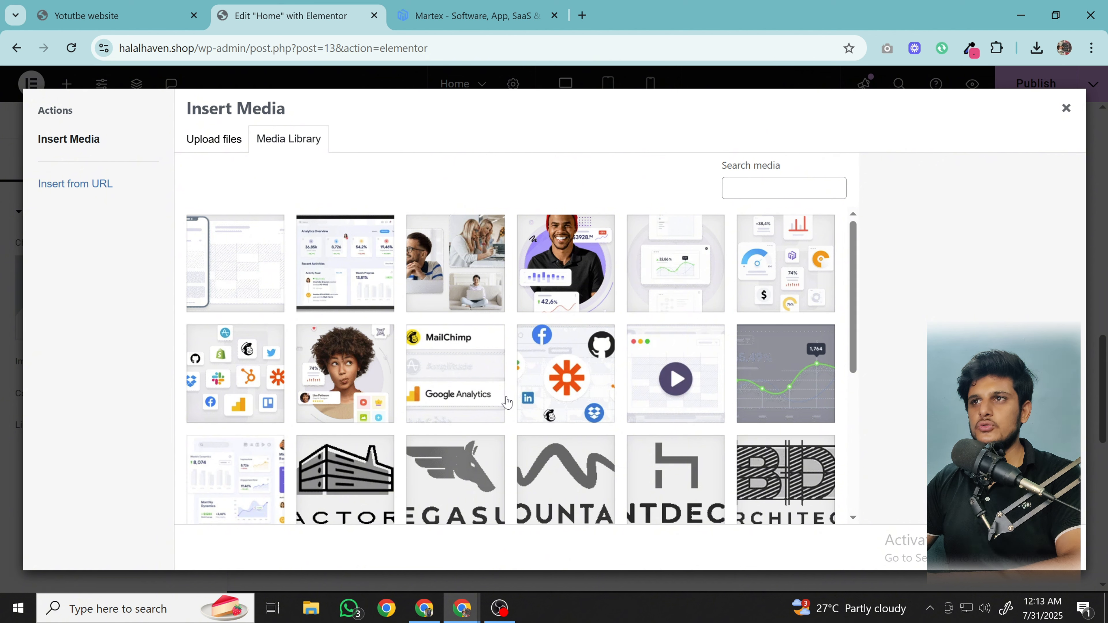
{"action": "left_click", "coordinate": [214, 139]}
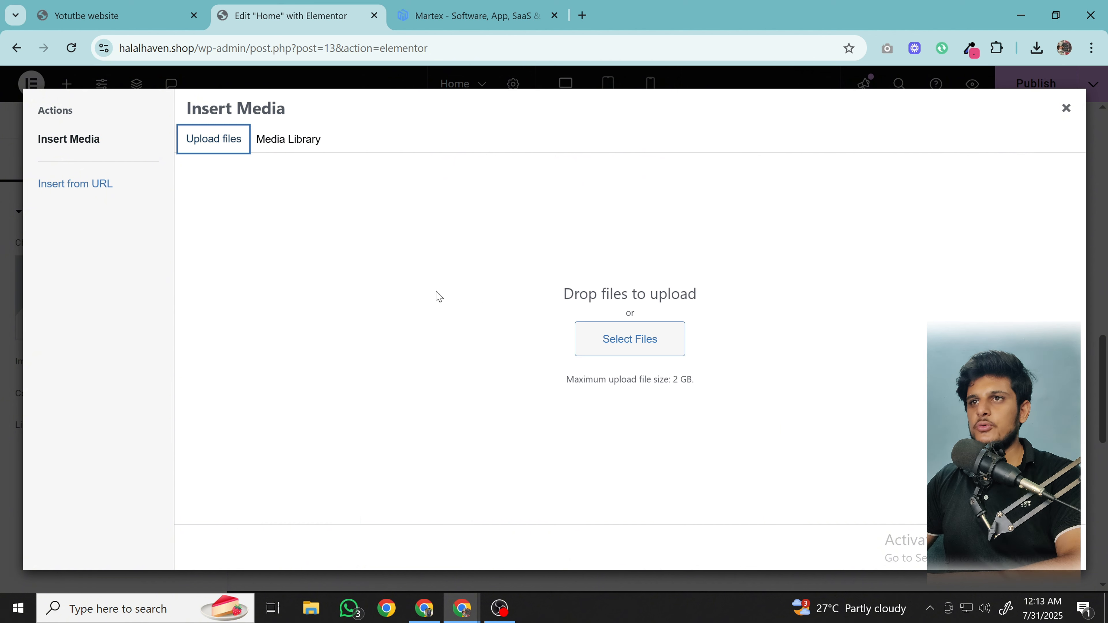
{"action": "left_click", "coordinate": [645, 339]}
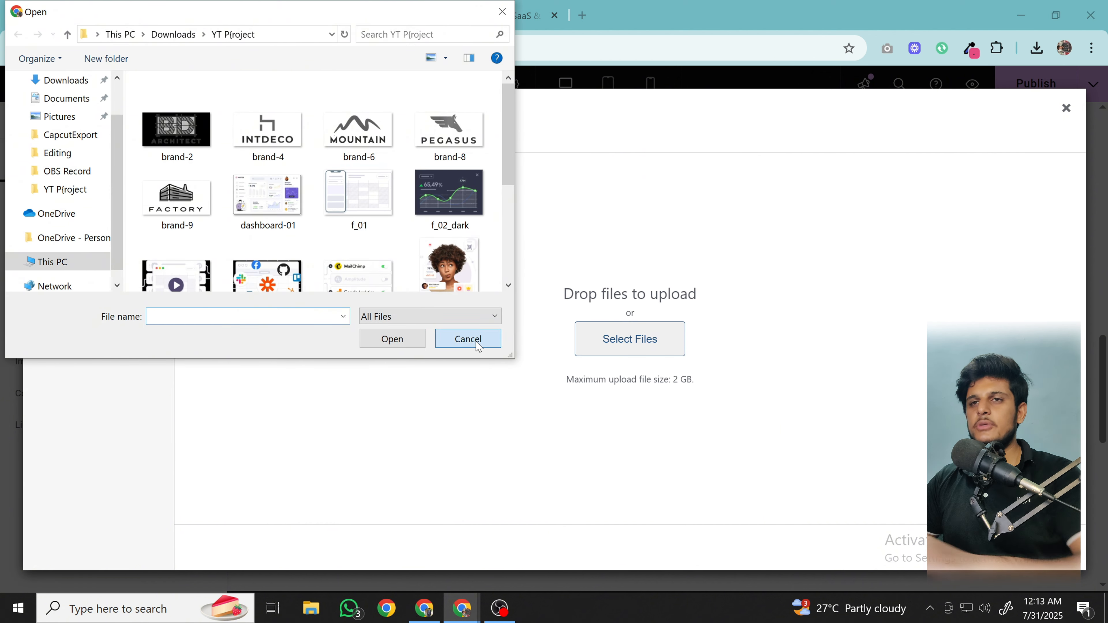
{"action": "left_click", "coordinate": [469, 339]}
- Inspect the demo's Data Integration picture, open its source file img-06.png and save it to the computer
{"action": "left_click", "coordinate": [491, 5]}
{"action": "key", "text": "ctrl+shift+i"}
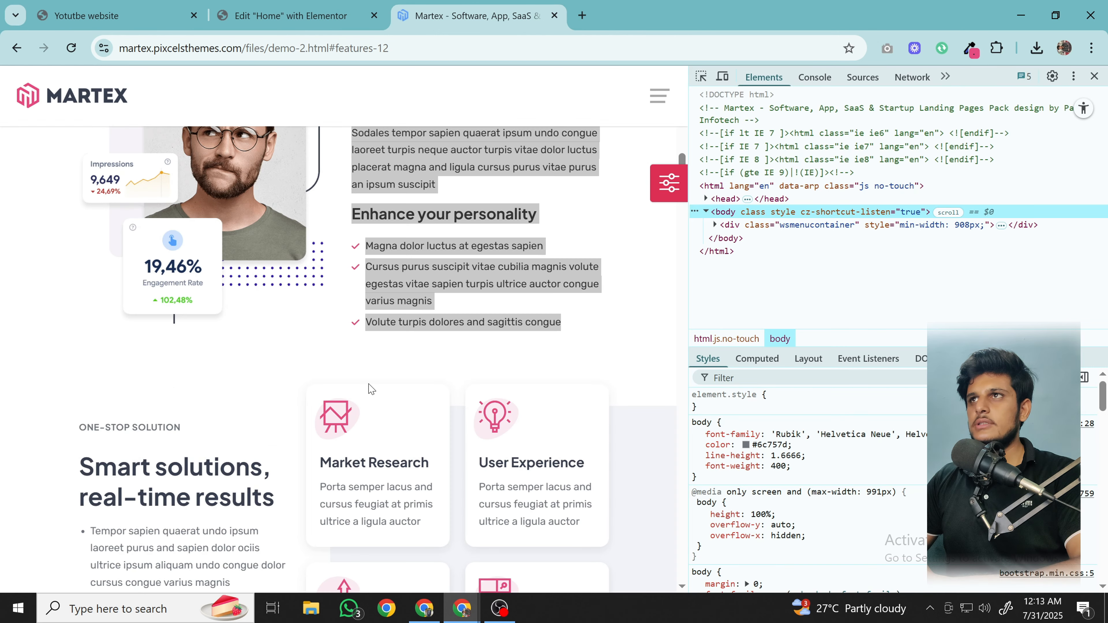
{"action": "left_click", "coordinate": [701, 77]}
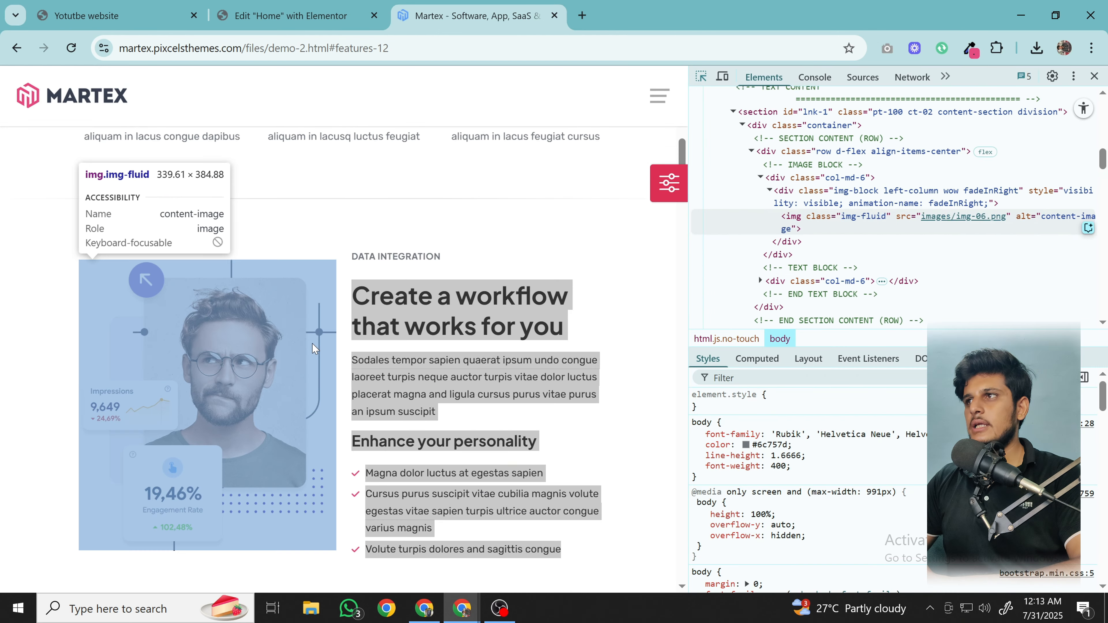
{"action": "left_click", "coordinate": [312, 343]}
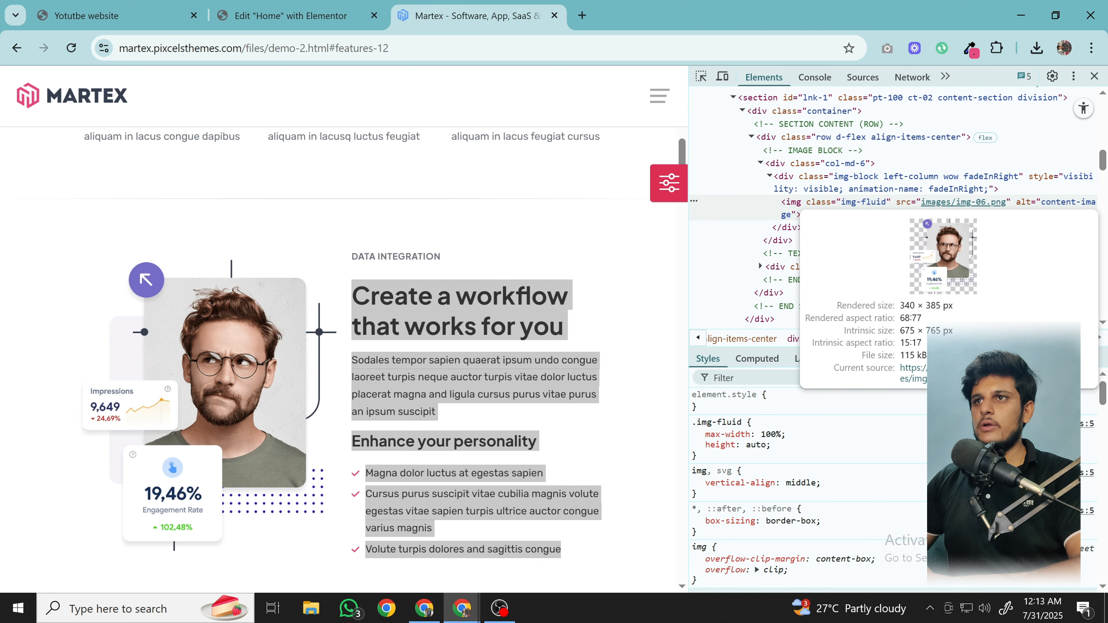
{"action": "left_click", "coordinate": [963, 202]}
{"action": "right_click", "coordinate": [591, 218]}
{"action": "left_click", "coordinate": [631, 261]}
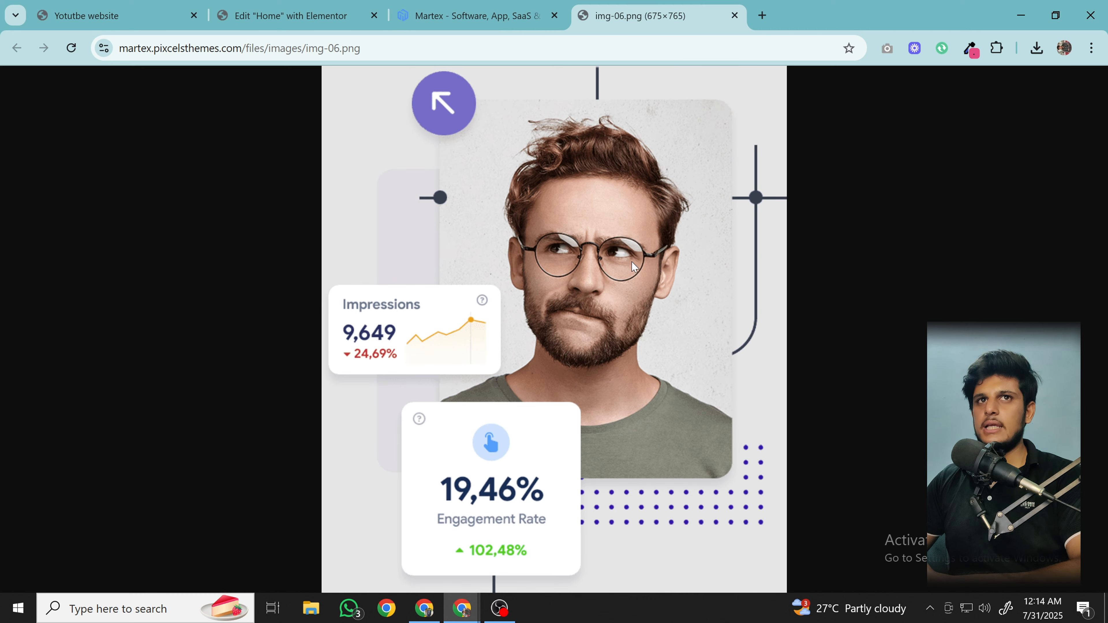
{"action": "key", "text": "Return"}
- Upload img-06 to the site's media and insert it into the first column's Image widget
{"action": "left_click", "coordinate": [320, 5]}
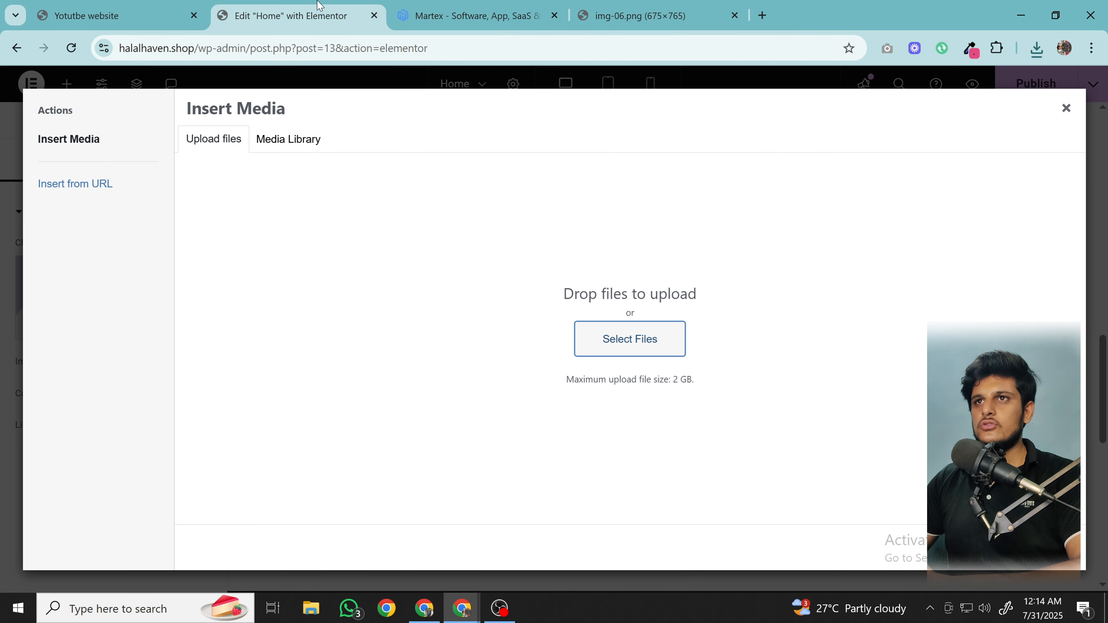
{"action": "left_click", "coordinate": [600, 354]}
{"action": "scroll", "coordinate": [366, 213], "scroll_direction": "down", "scroll_amount": 5}
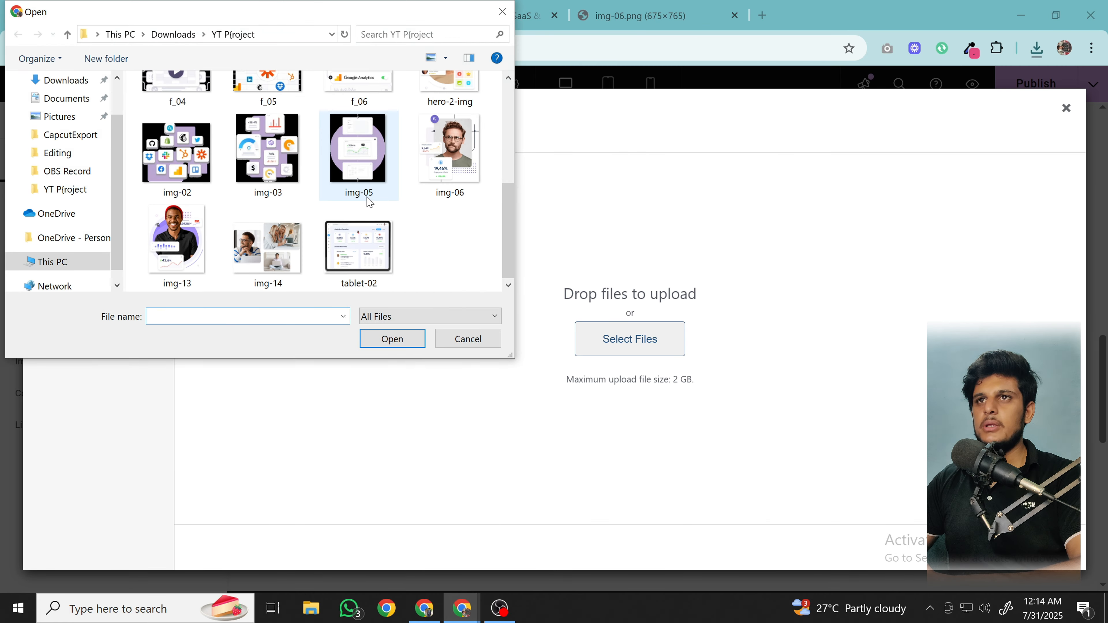
{"action": "double_click", "coordinate": [448, 151]}
{"action": "left_click", "coordinate": [1047, 548]}
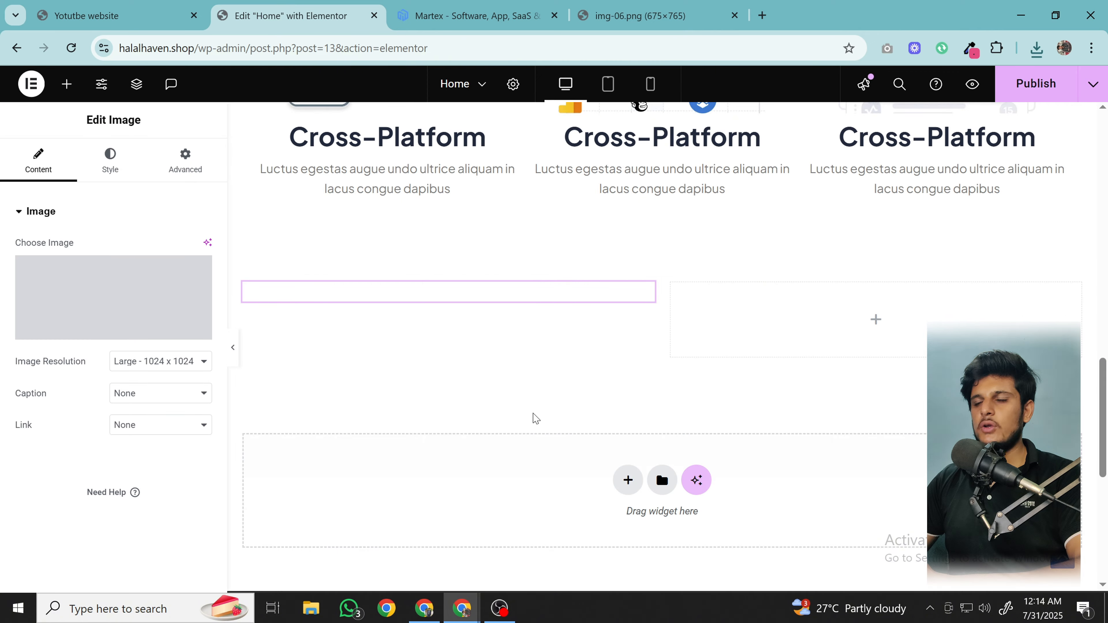
- Add a Heading widget to the second column with a Text Editor widget below it
{"action": "scroll", "coordinate": [603, 343], "scroll_direction": "down", "scroll_amount": 3}
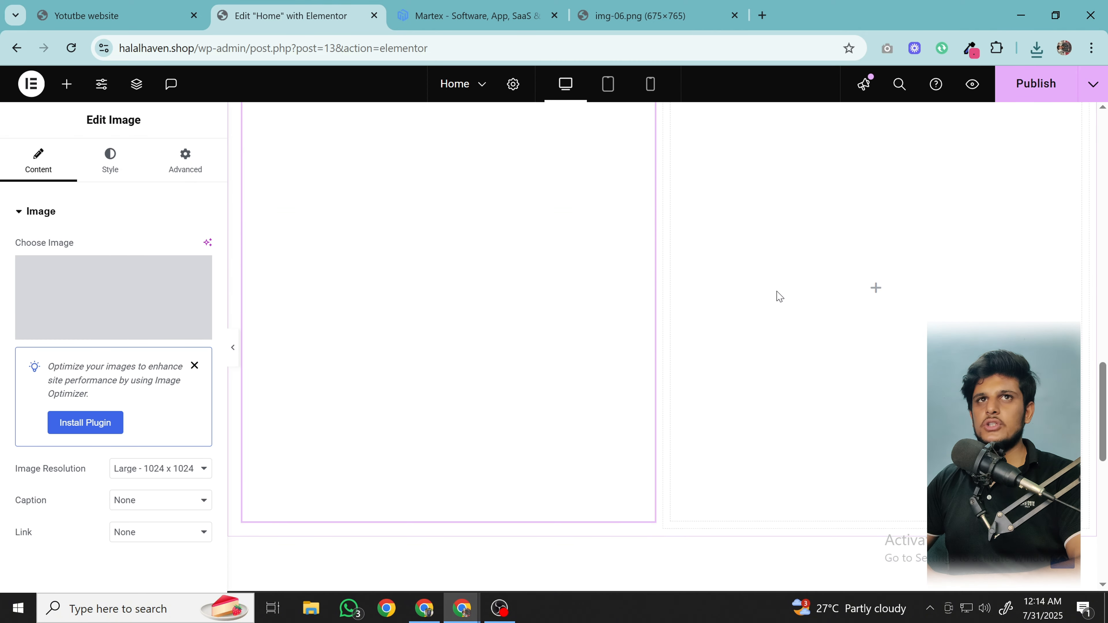
{"action": "left_click", "coordinate": [67, 84]}
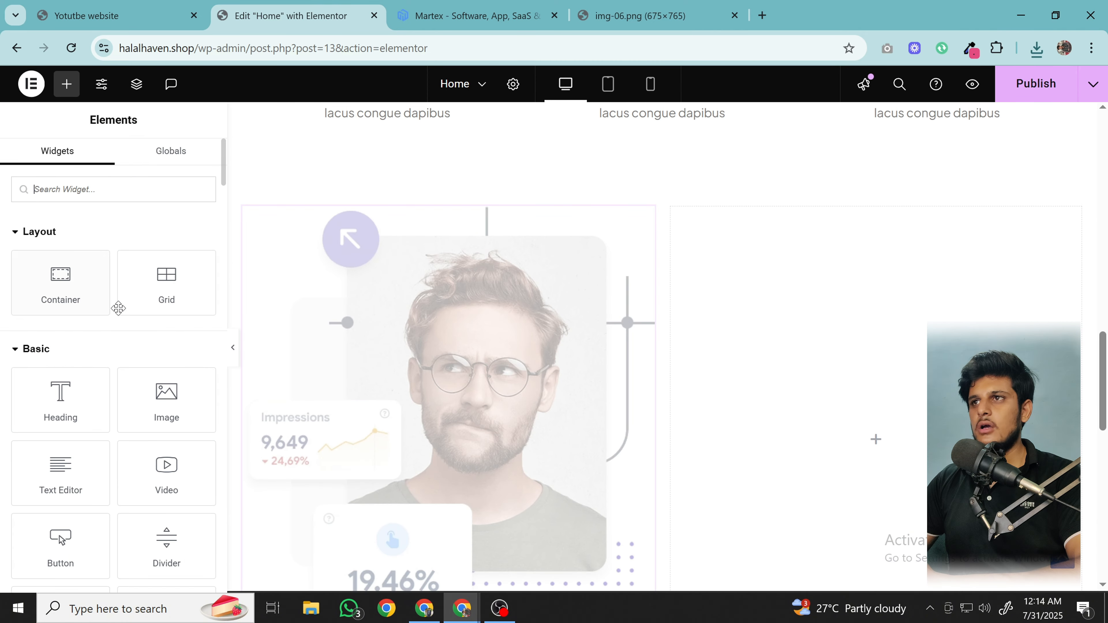
{"action": "left_click_drag", "start_coordinate": [78, 395], "coordinate": [823, 310]}
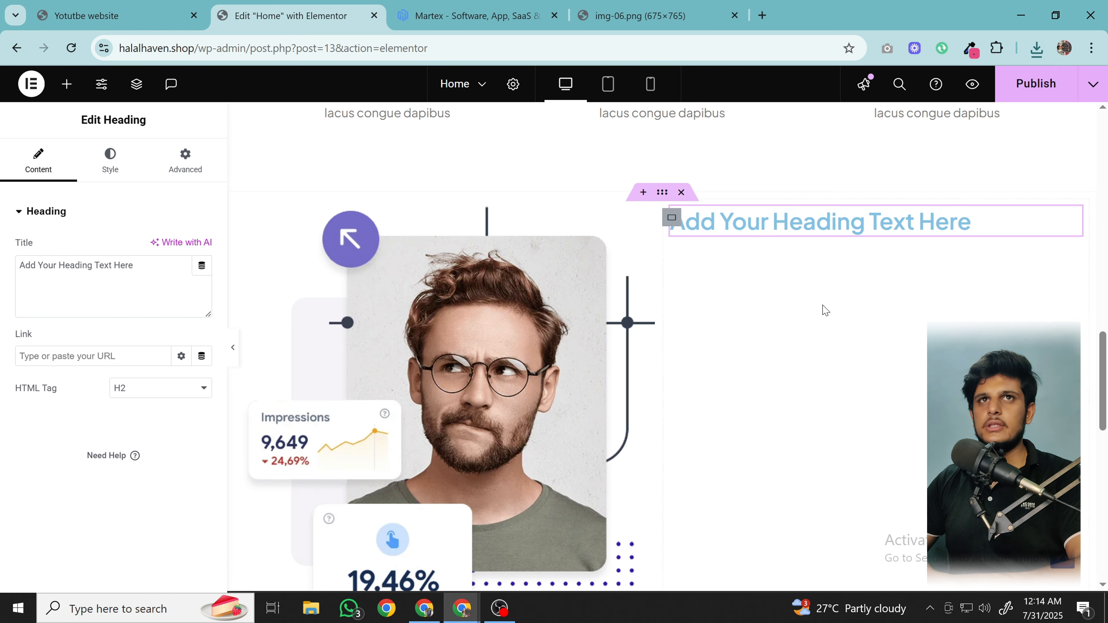
{"action": "left_click", "coordinate": [66, 84]}
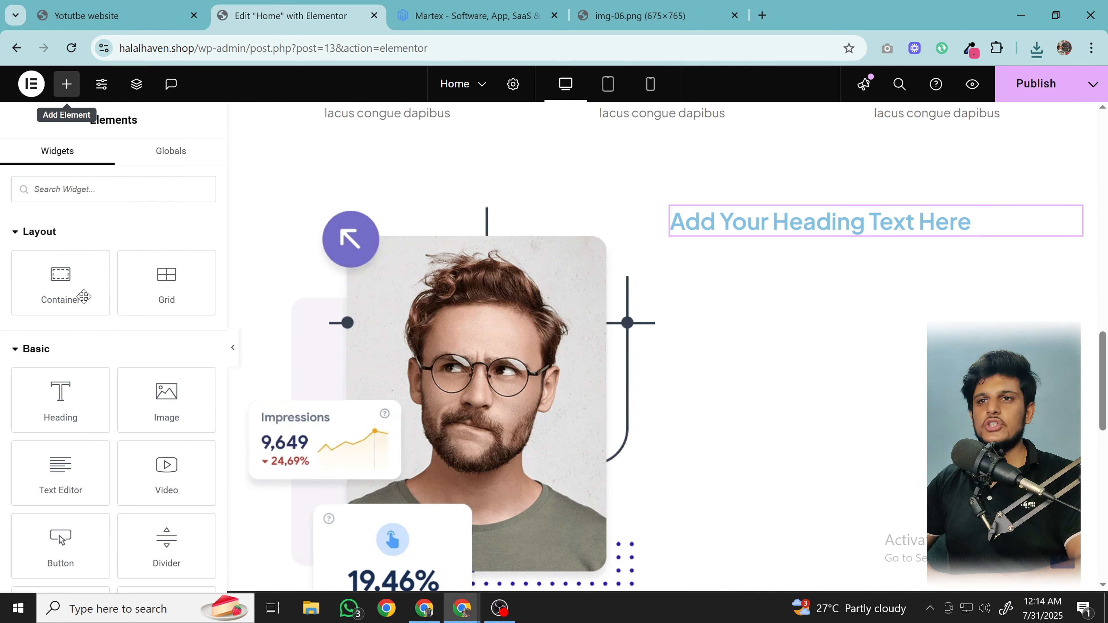
{"action": "left_click_drag", "start_coordinate": [69, 482], "coordinate": [915, 239]}
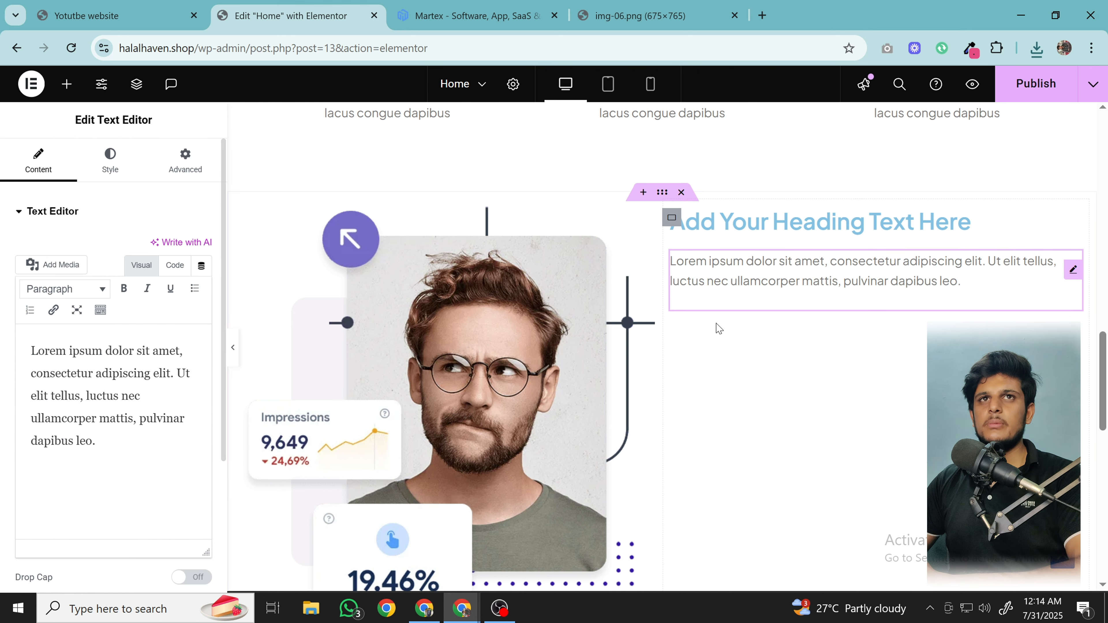
- Search the widgets for "list" and add an Icon List below the text in the second column
{"action": "left_click", "coordinate": [66, 85]}
{"action": "type", "text": "list"}
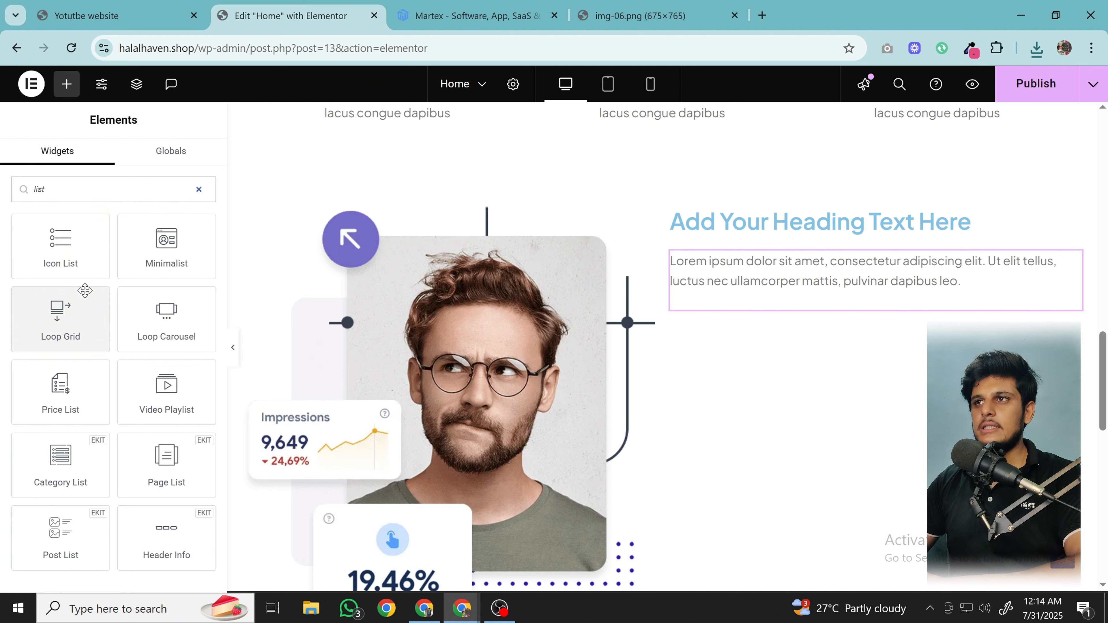
{"action": "left_click_drag", "start_coordinate": [65, 253], "coordinate": [823, 377]}
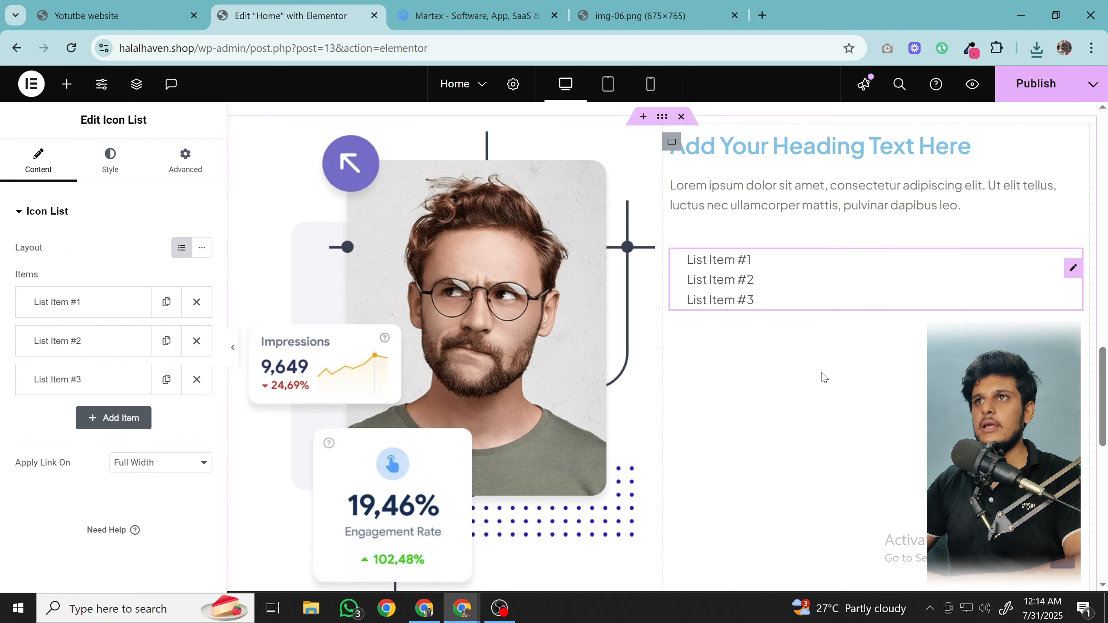
- Copy the demo's heading "Create a workflow that works for you" and its "Sodales tempor sapien" paragraph into the second column's heading and text widgets
{"action": "left_click", "coordinate": [556, 5]}
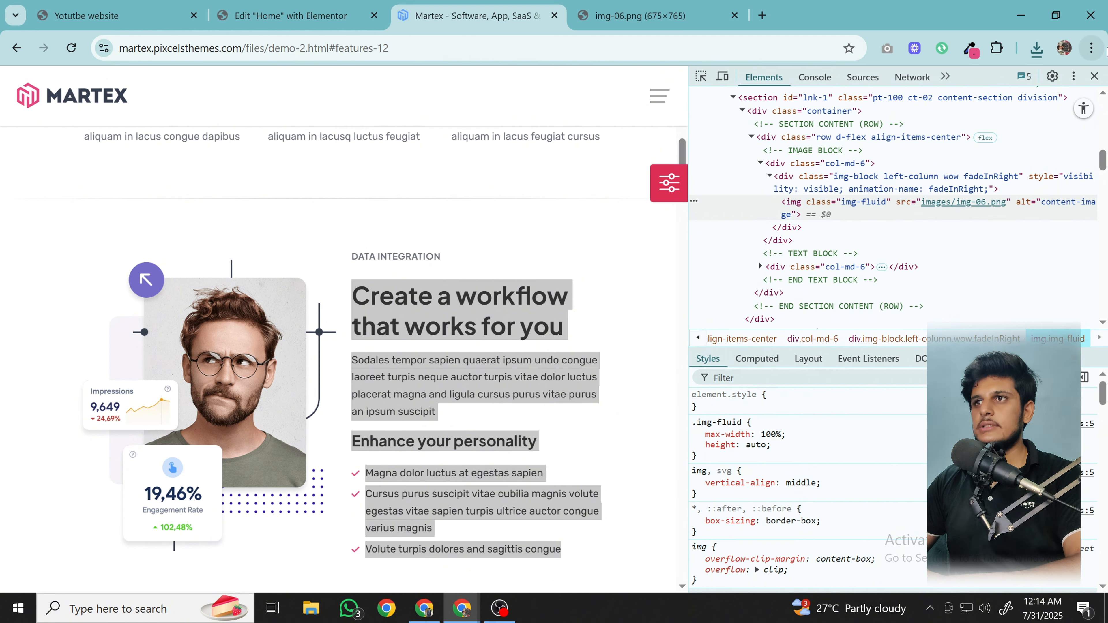
{"action": "left_click", "coordinate": [1094, 76]}
{"action": "scroll", "coordinate": [655, 321], "scroll_direction": "down", "scroll_amount": 10}
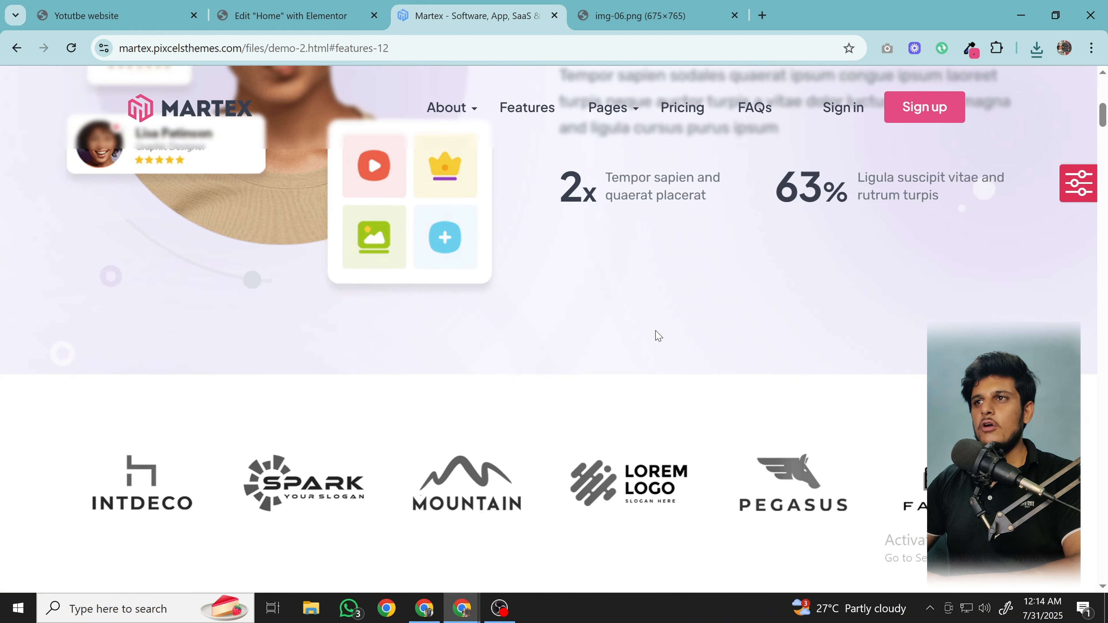
{"action": "scroll", "coordinate": [656, 335], "scroll_direction": "down", "scroll_amount": 6}
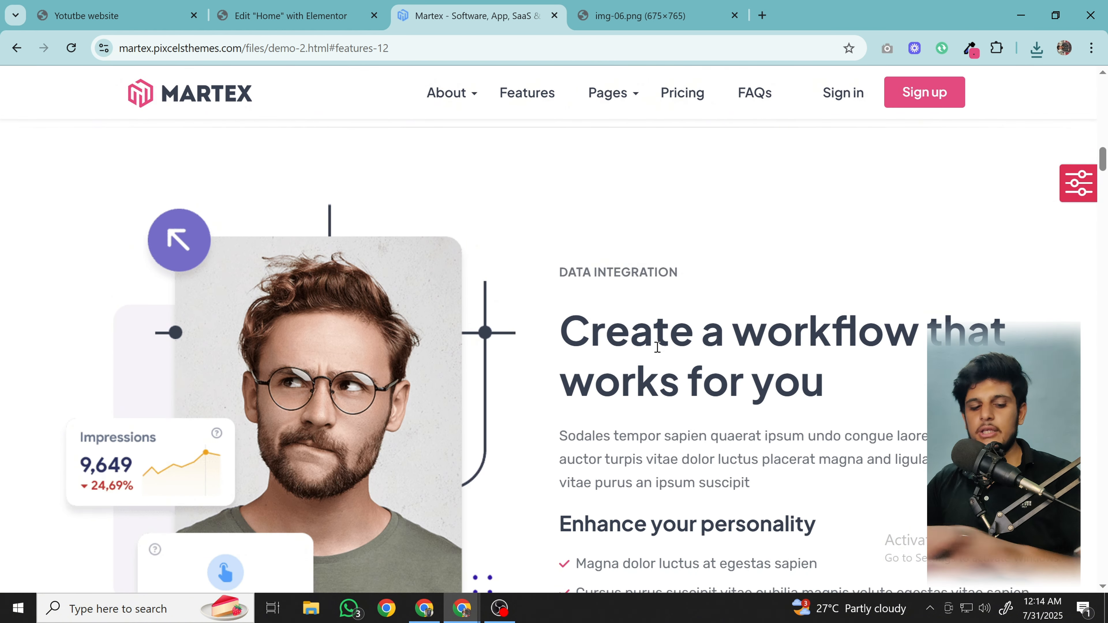
{"action": "double_click", "coordinate": [655, 341]}
{"action": "triple_click", "coordinate": [655, 341]}
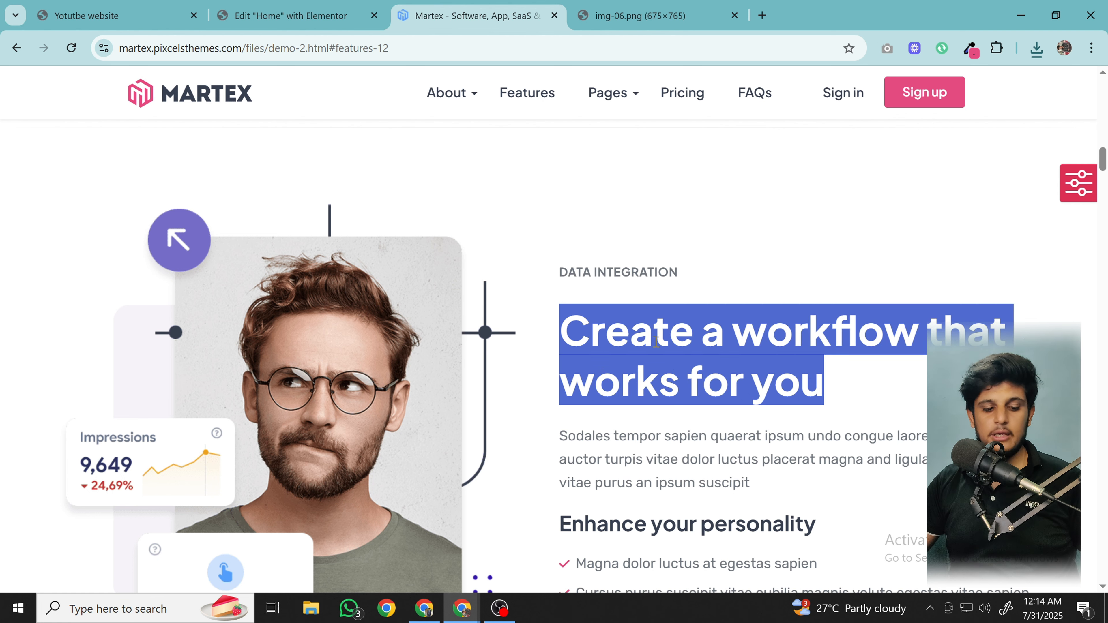
{"action": "left_click", "coordinate": [702, 454]}
{"action": "scroll", "coordinate": [602, 384], "scroll_direction": "down", "scroll_amount": 3}
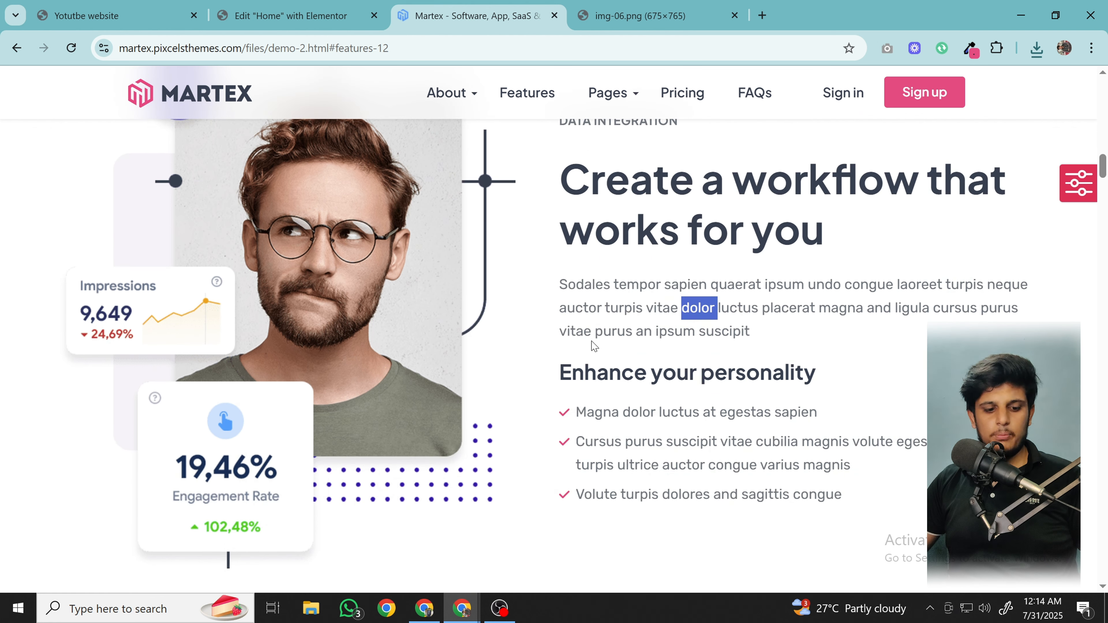
{"action": "triple_click", "coordinate": [602, 311]}
{"action": "left_click", "coordinate": [283, 15]}
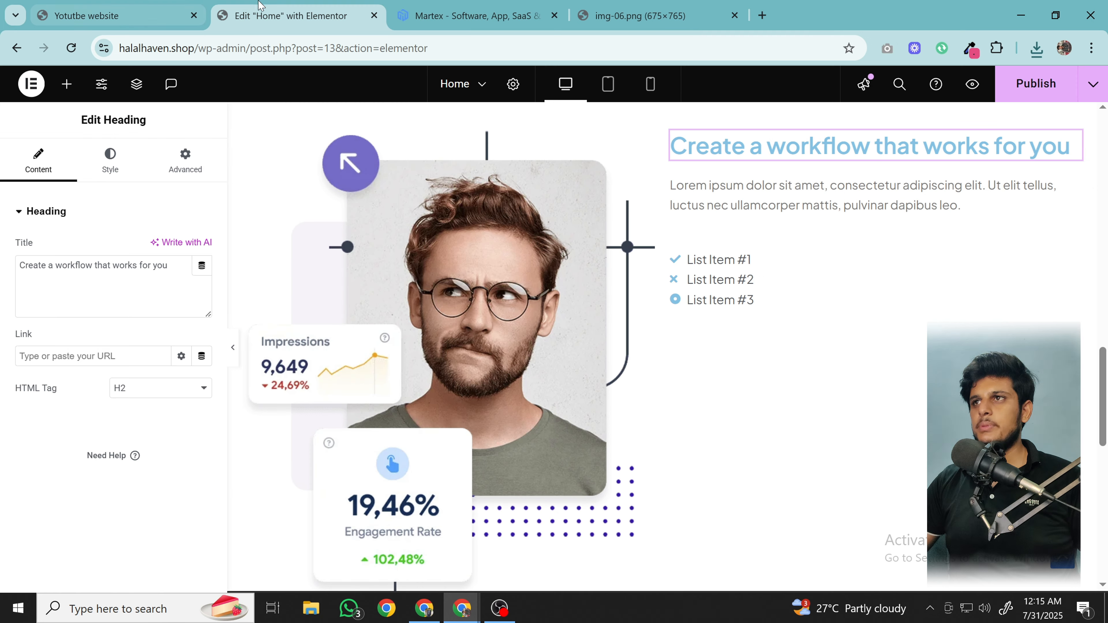
- Copy the demo's first list item, "Magna dolor luctus at egestas sapien", and open the Icon List for editing
{"action": "key", "text": "ctrl+Tab"}
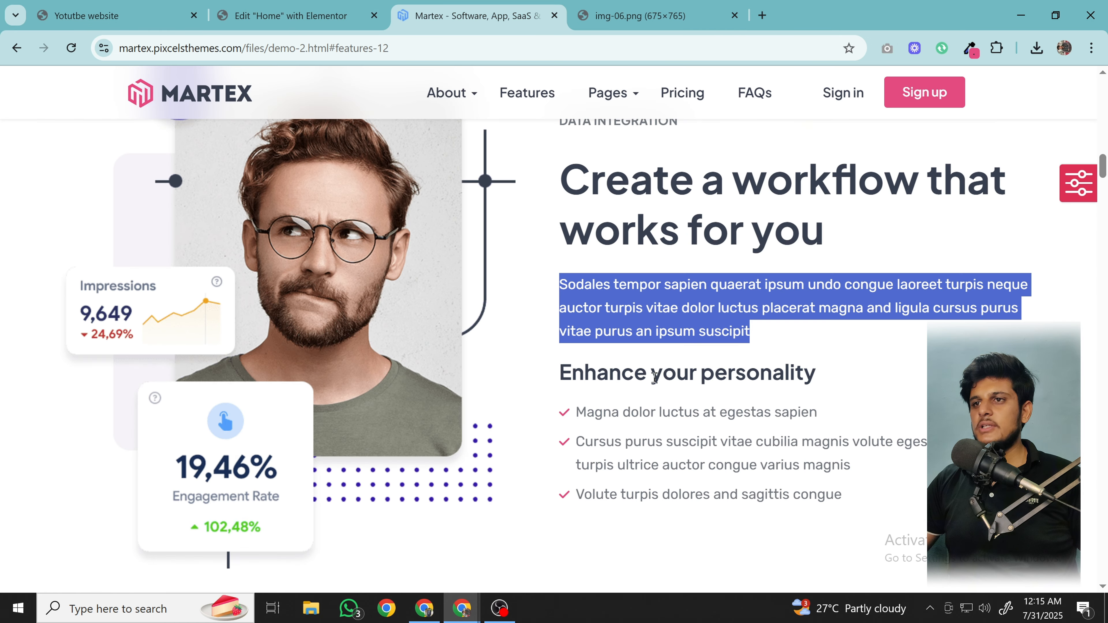
{"action": "left_click", "coordinate": [574, 421]}
{"action": "triple_click", "coordinate": [598, 409]}
{"action": "key", "text": "ctrl+c"}
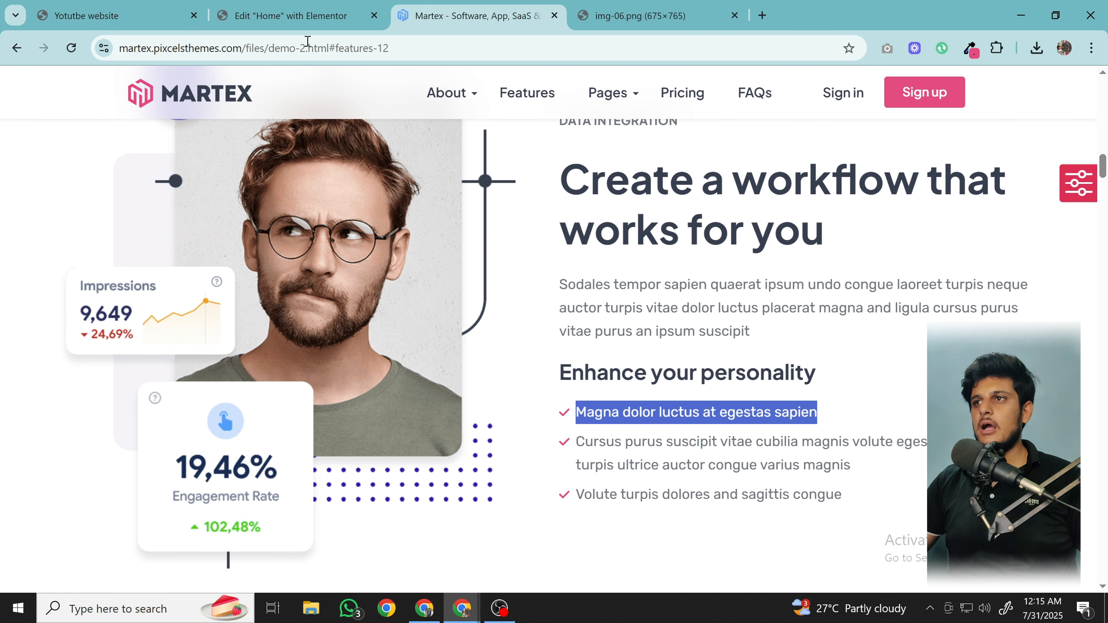
{"action": "left_click", "coordinate": [305, 17]}
{"action": "left_click", "coordinate": [743, 299]}
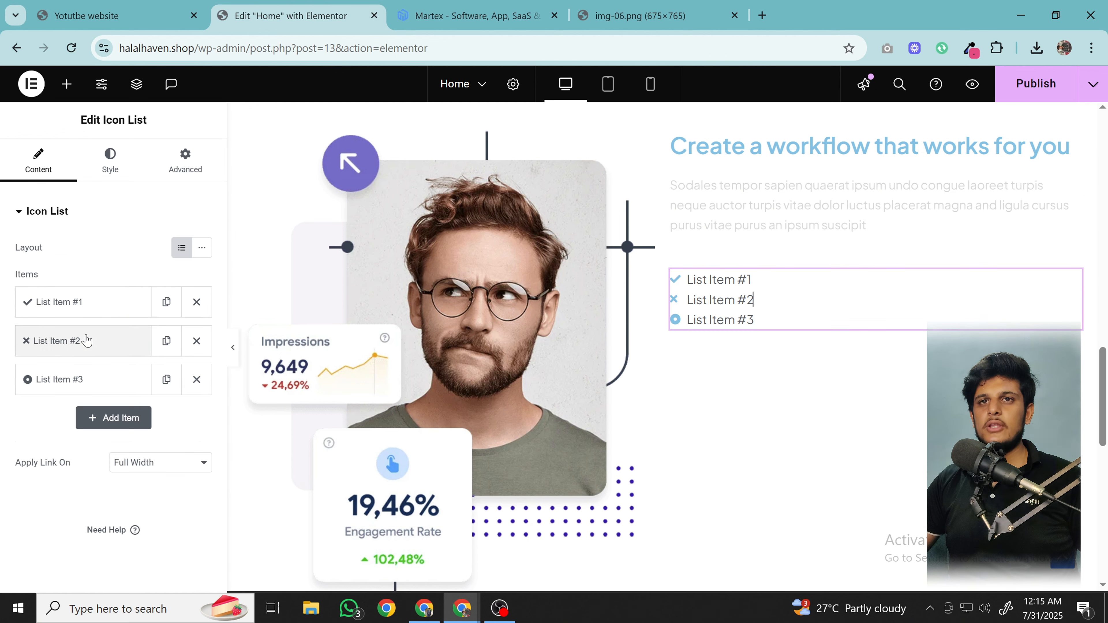
- Delete the second and third icon list items and duplicate the check-marked first item twice
{"action": "left_click", "coordinate": [197, 341]}
{"action": "left_click", "coordinate": [197, 341]}
{"action": "left_click", "coordinate": [166, 302]}
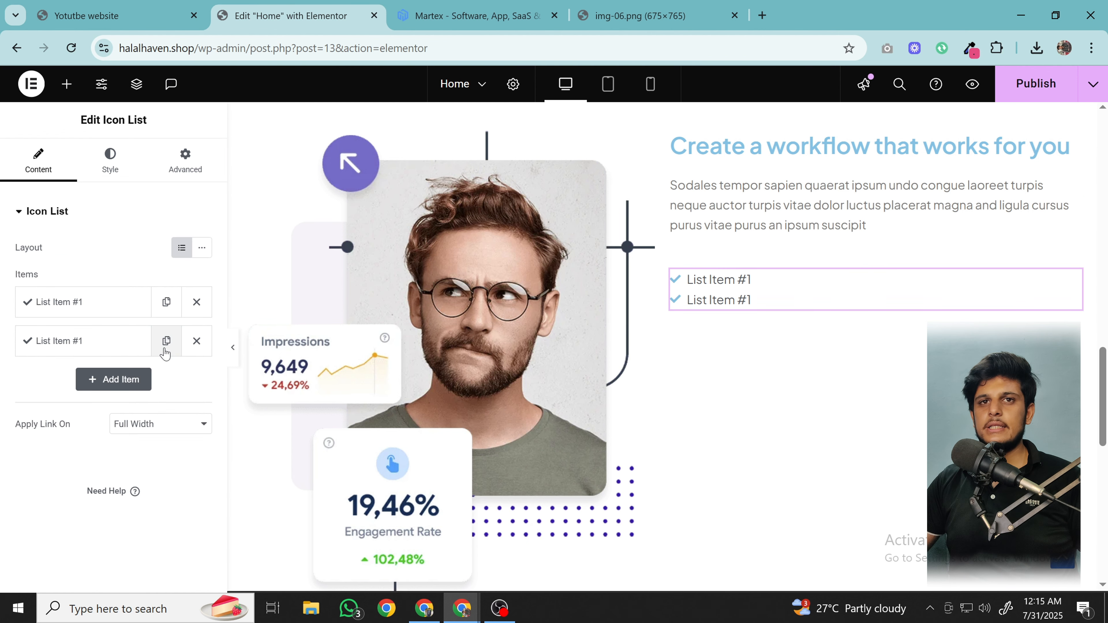
{"action": "left_click", "coordinate": [166, 341]}
- Fill the first list item with "Magna dolor luctus at egestas sapien" and the second with the Martex page's "Cursus purus suscipit vitae cubilia" bullet text
{"action": "left_click", "coordinate": [121, 308]}
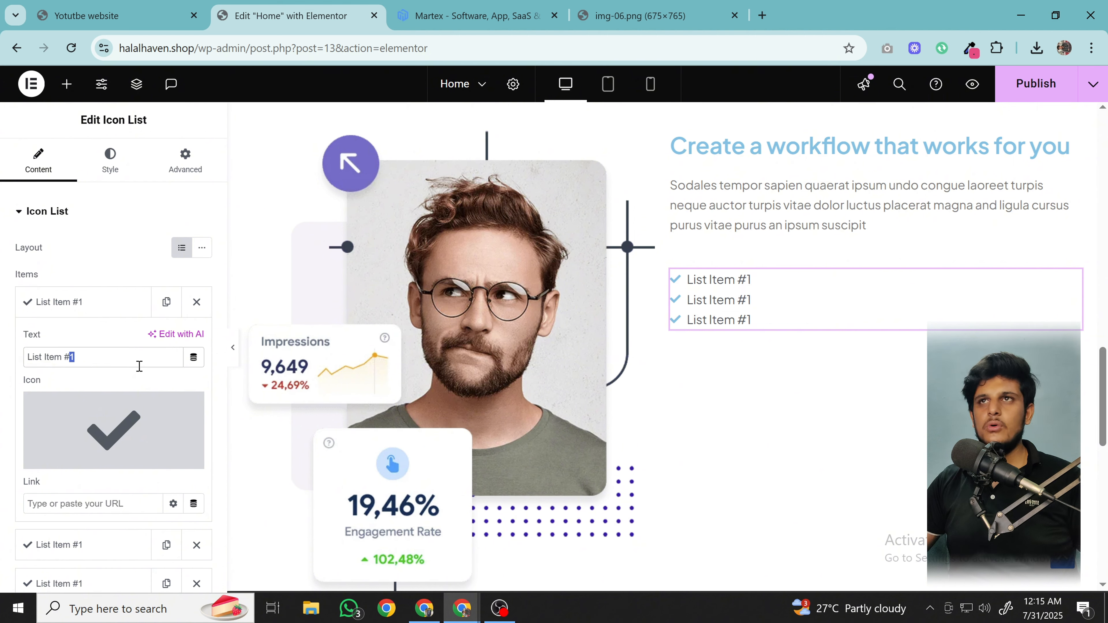
{"action": "key", "text": "ctrl+v"}
{"action": "left_click", "coordinate": [471, 16]}
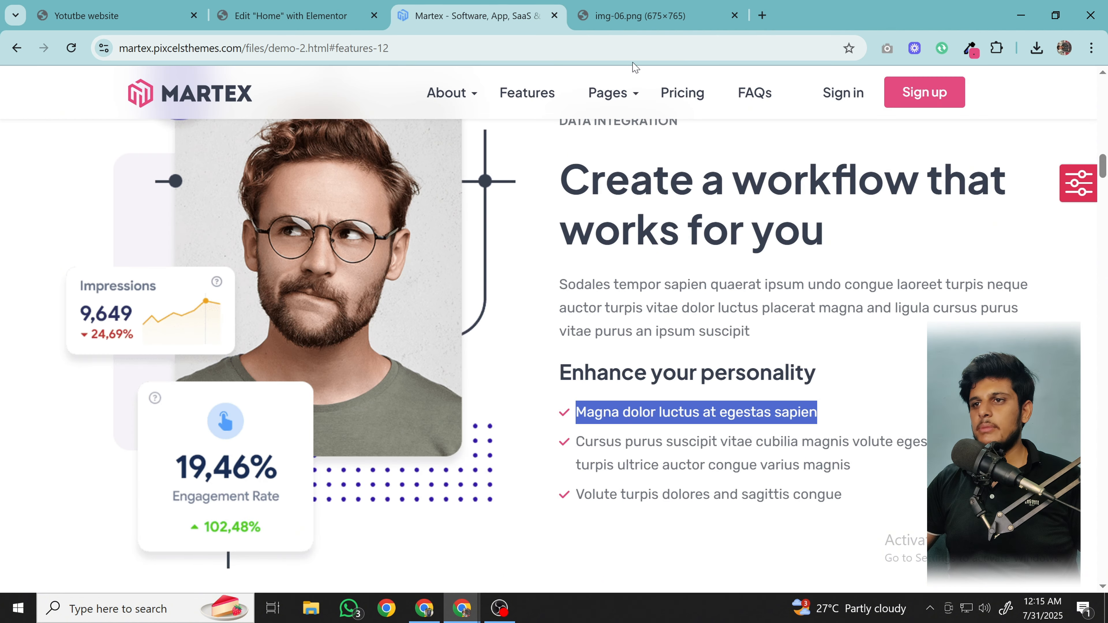
{"action": "triple_click", "coordinate": [670, 447]}
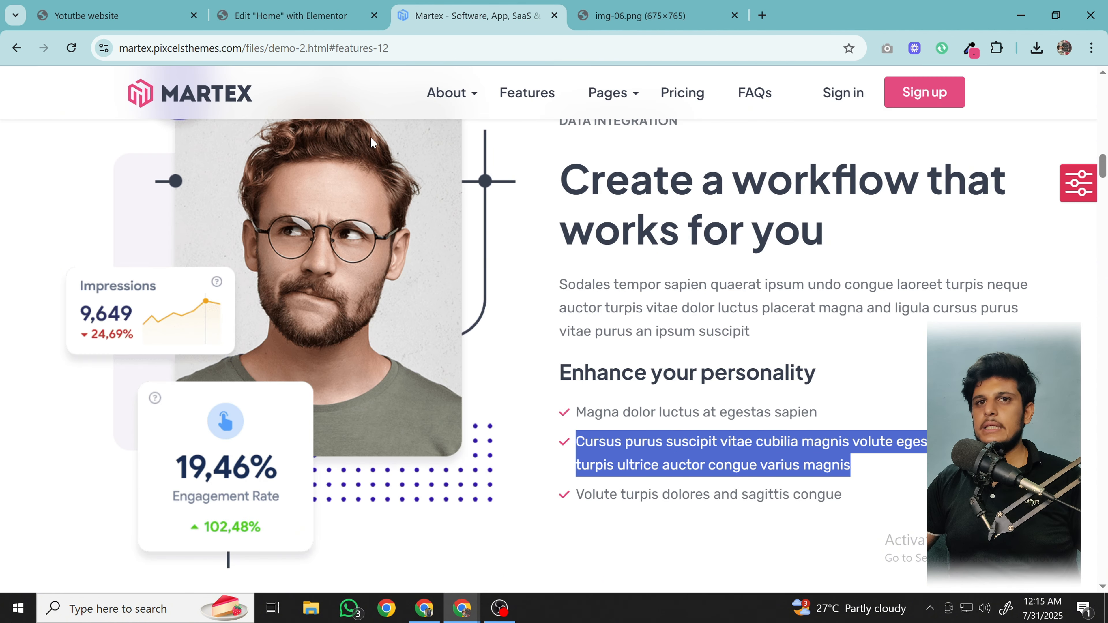
{"action": "left_click", "coordinate": [288, 15]}
{"action": "left_click", "coordinate": [103, 302]}
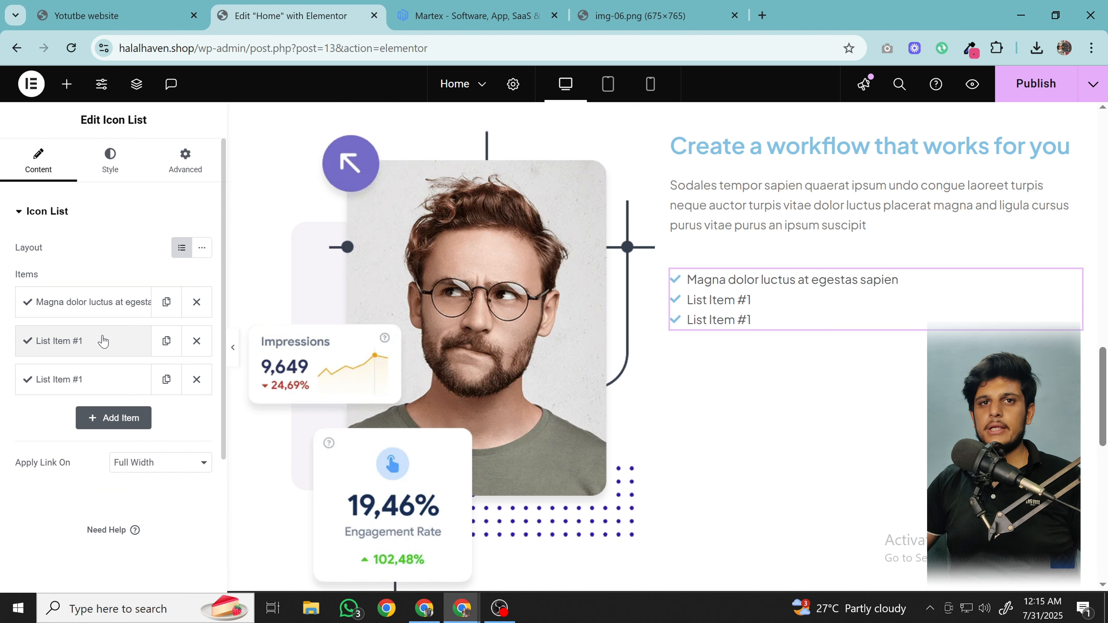
{"action": "left_click", "coordinate": [103, 341]}
{"action": "type", "text": "Cursus purus suscipit vitae cubilia magnis volute egestas vitae turpis ultrice auctor congue varius magnis"}
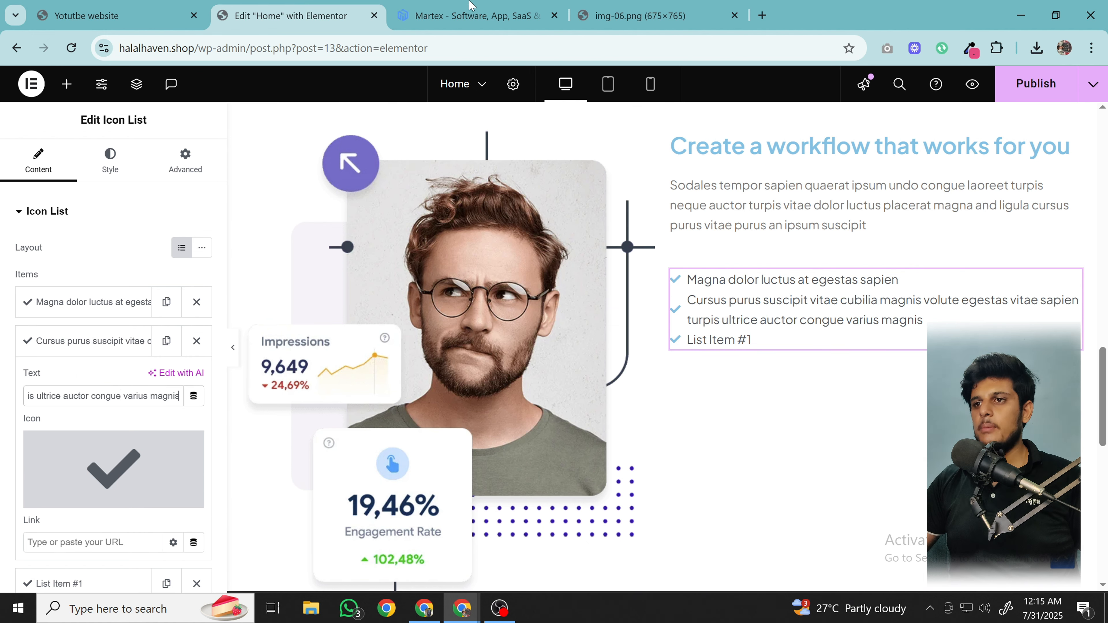
- Copy the Martex page's bullet "Volute turpis dolores and sagittis congue" into the third icon list item
{"action": "left_click", "coordinate": [454, 6]}
{"action": "double_click", "coordinate": [638, 497]}
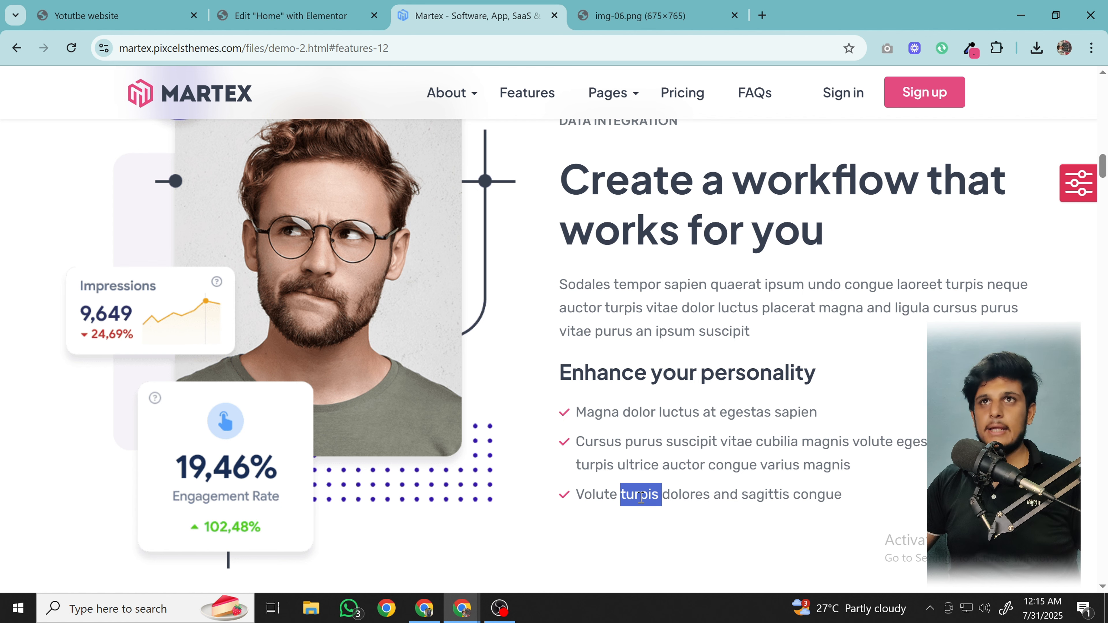
{"action": "triple_click", "coordinate": [641, 497]}
{"action": "scroll", "coordinate": [892, 297], "scroll_direction": "up", "scroll_amount": 1}
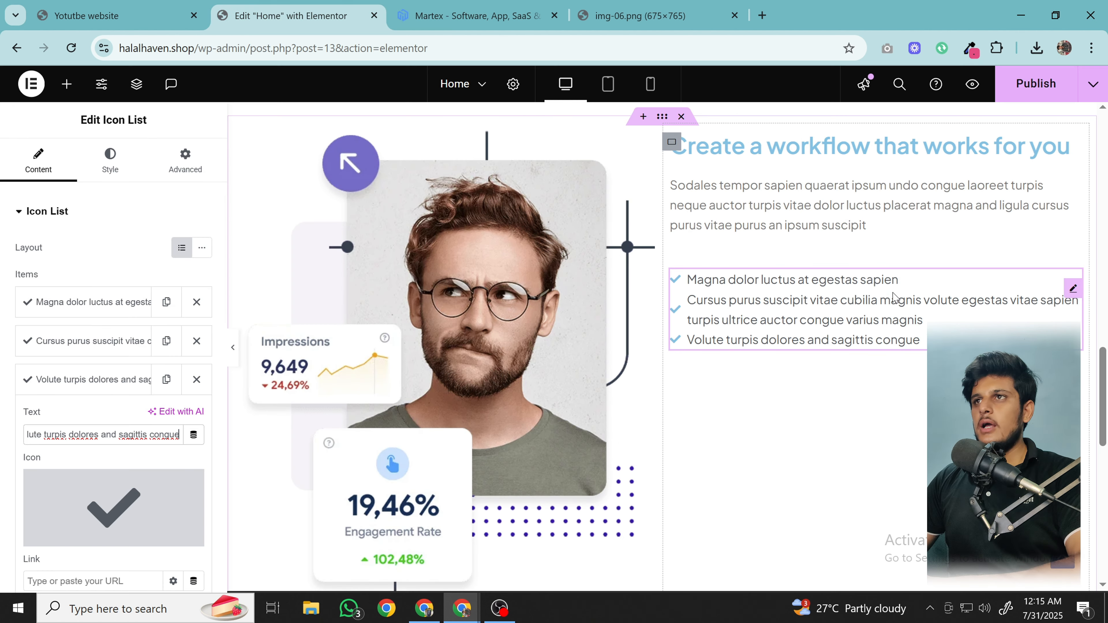
- Set the justify content of the container holding the heading, paragraph and icon list to Center
{"action": "left_click", "coordinate": [672, 142]}
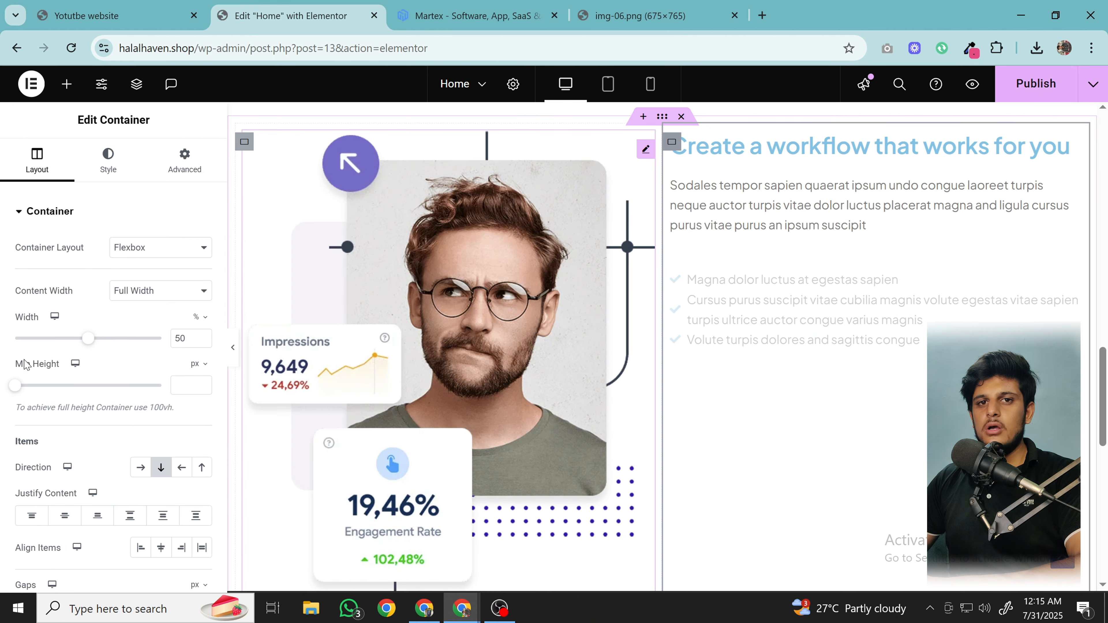
{"action": "left_click", "coordinate": [52, 523]}
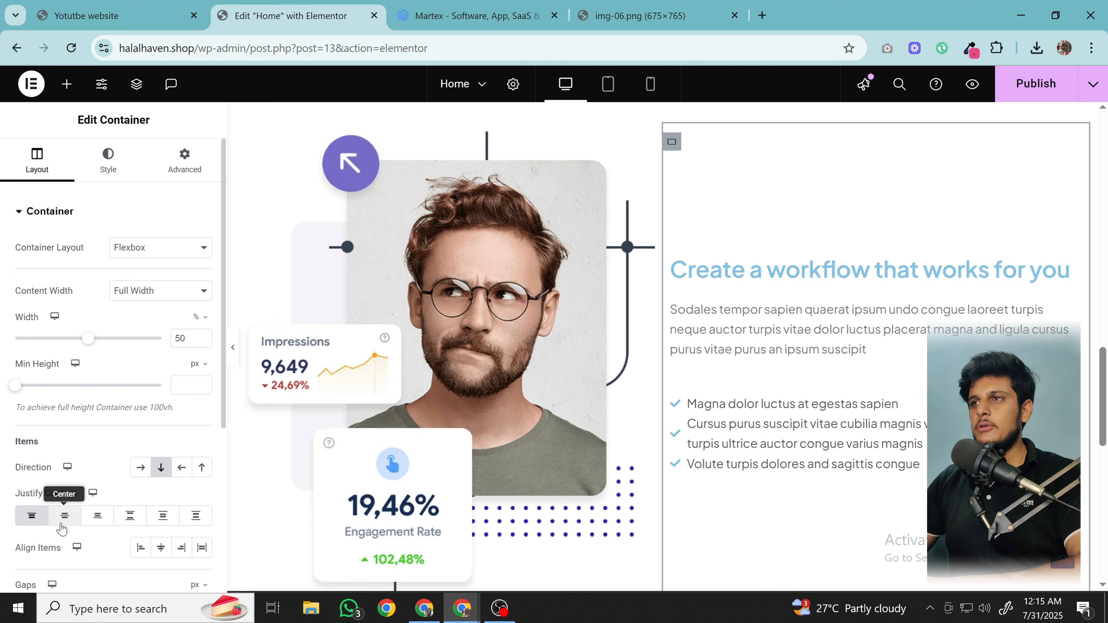
- Set the height of the image beside the text to 500 px and its object fit to Cover
{"action": "left_click", "coordinate": [470, 376]}
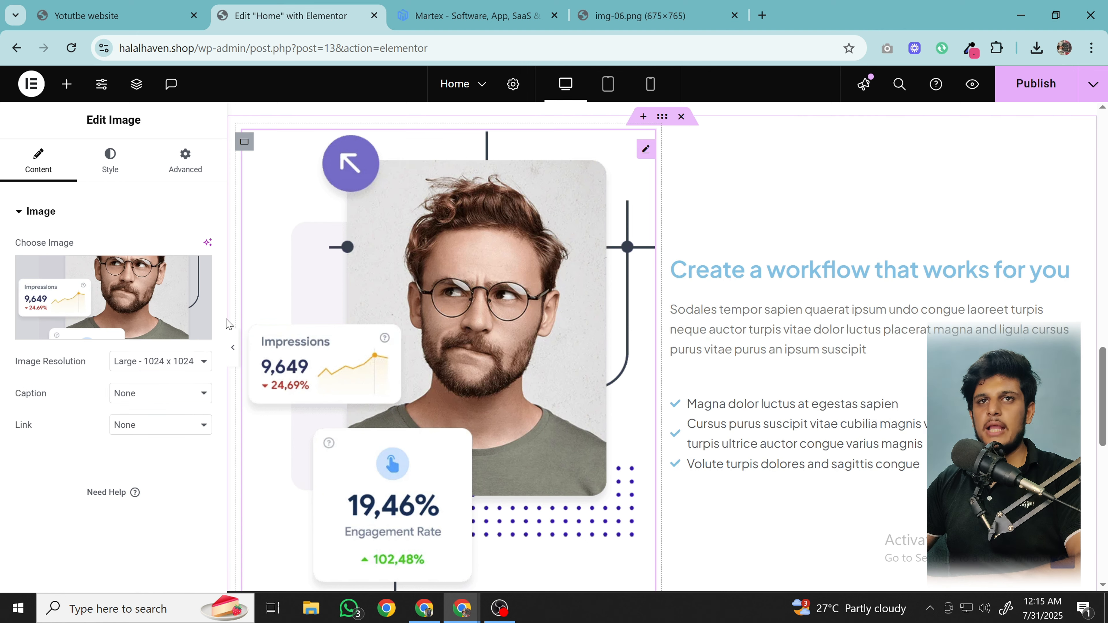
{"action": "left_click", "coordinate": [109, 180]}
{"action": "left_click_drag", "start_coordinate": [15, 390], "coordinate": [139, 390]}
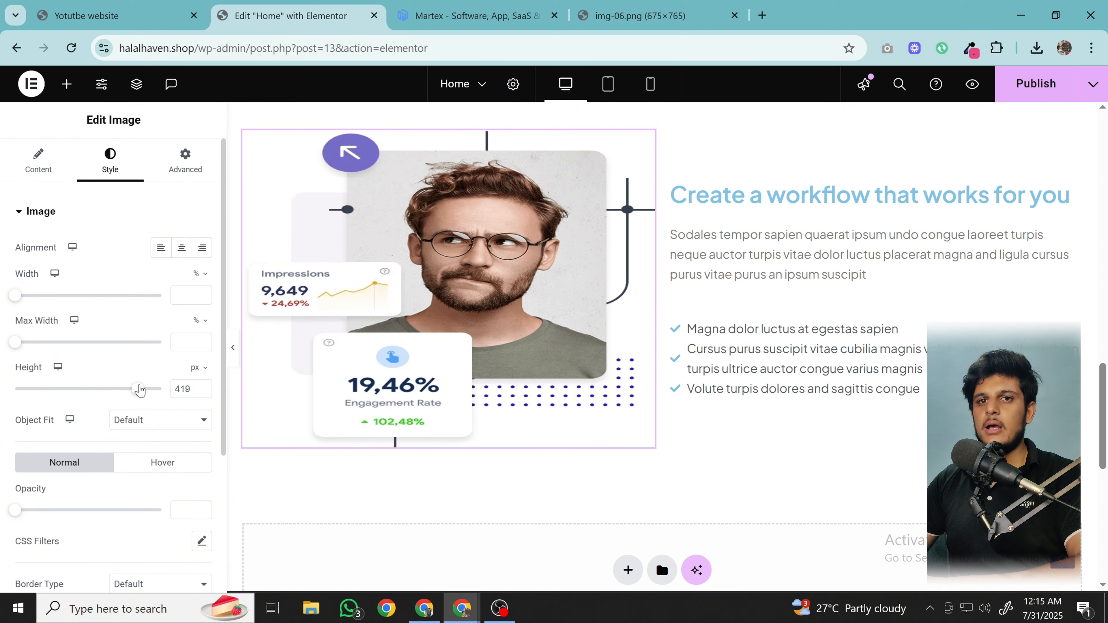
{"action": "left_click", "coordinate": [148, 419]}
{"action": "left_click", "coordinate": [164, 476]}
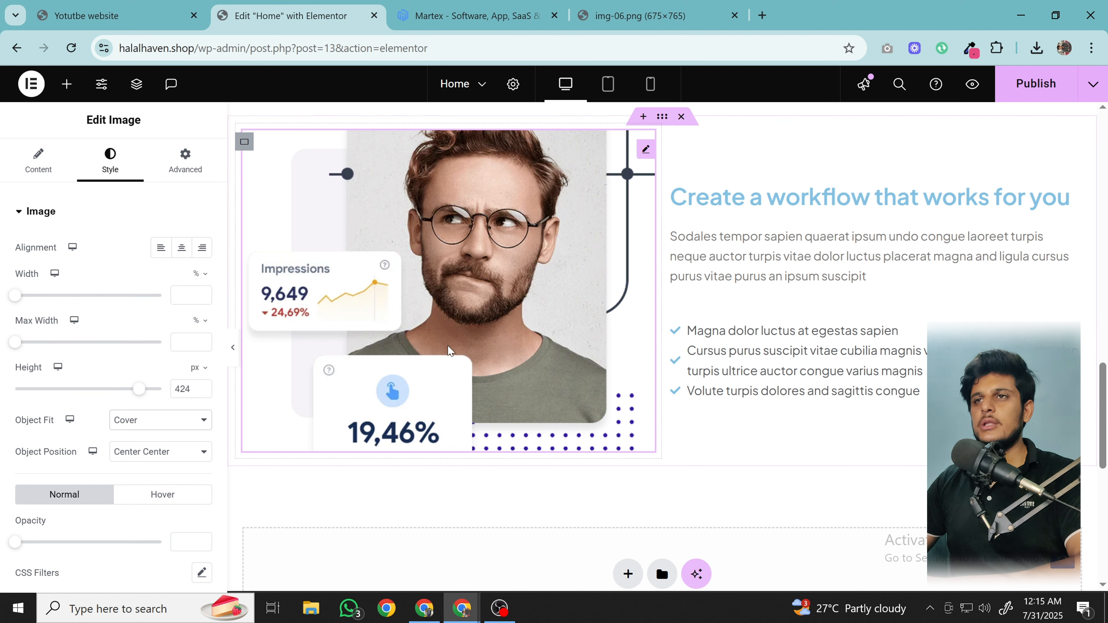
{"action": "scroll", "coordinate": [374, 369], "scroll_direction": "up", "scroll_amount": 3}
{"action": "scroll", "coordinate": [374, 368], "scroll_direction": "down", "scroll_amount": 3}
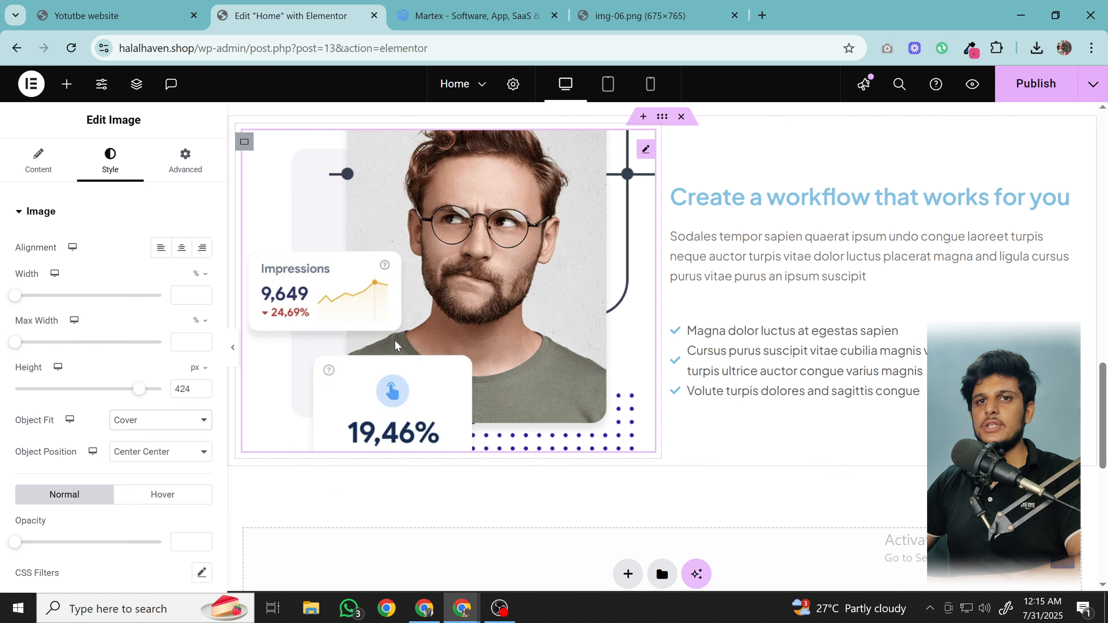
{"action": "left_click_drag", "start_coordinate": [140, 389], "coordinate": [184, 391]}
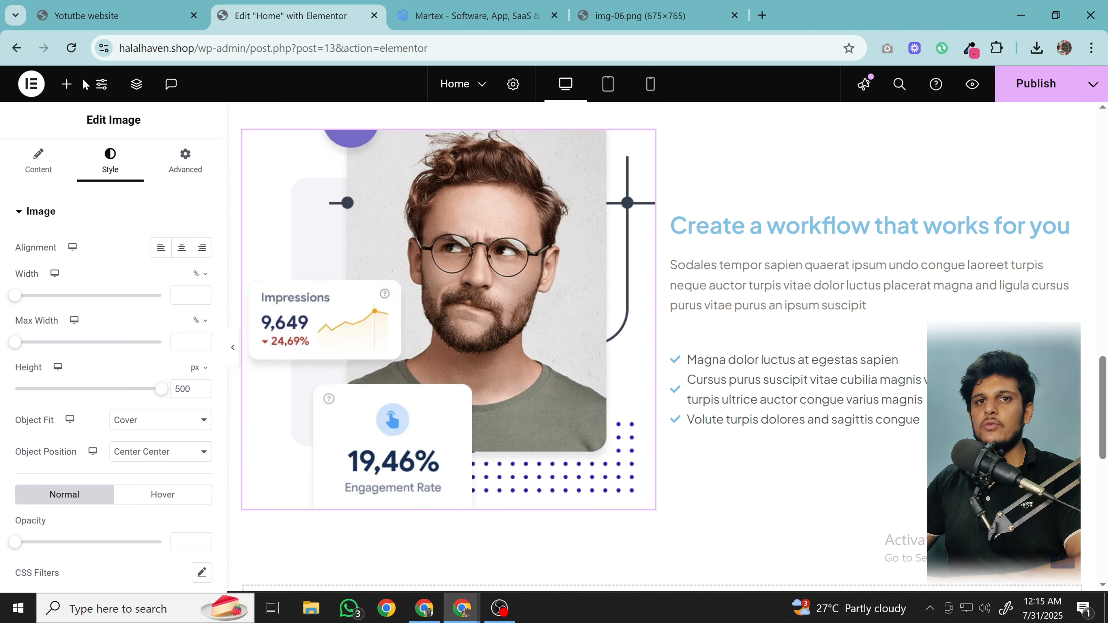
- Add a Button widget directly below the icon list in the text column
{"action": "left_click", "coordinate": [66, 84]}
{"action": "scroll", "coordinate": [105, 410], "scroll_direction": "down", "scroll_amount": 1}
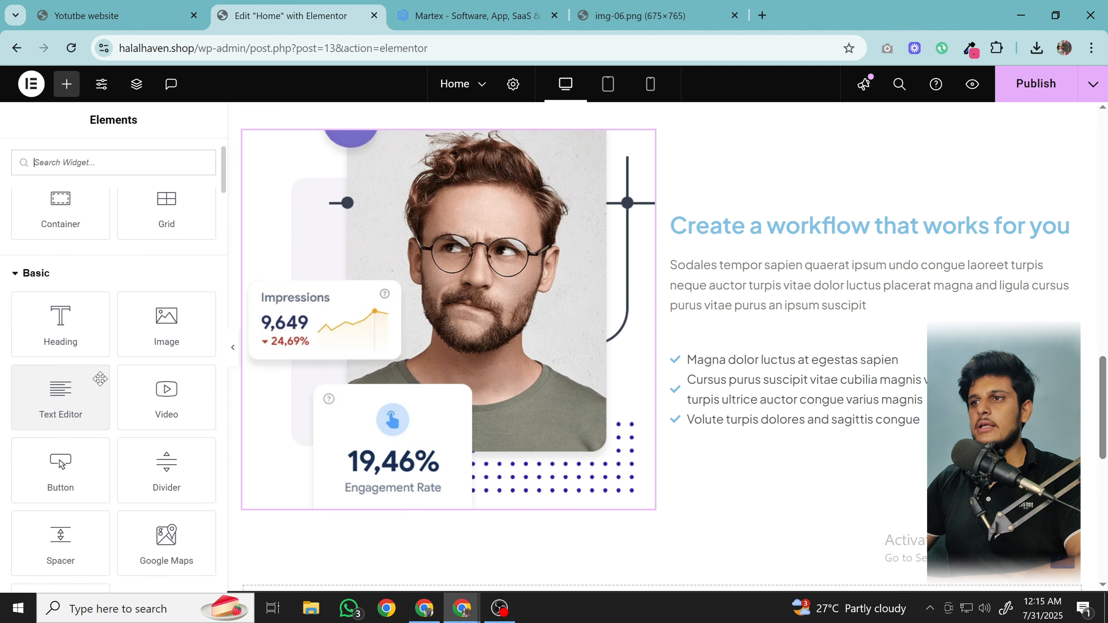
{"action": "left_click_drag", "start_coordinate": [61, 462], "coordinate": [785, 410]}
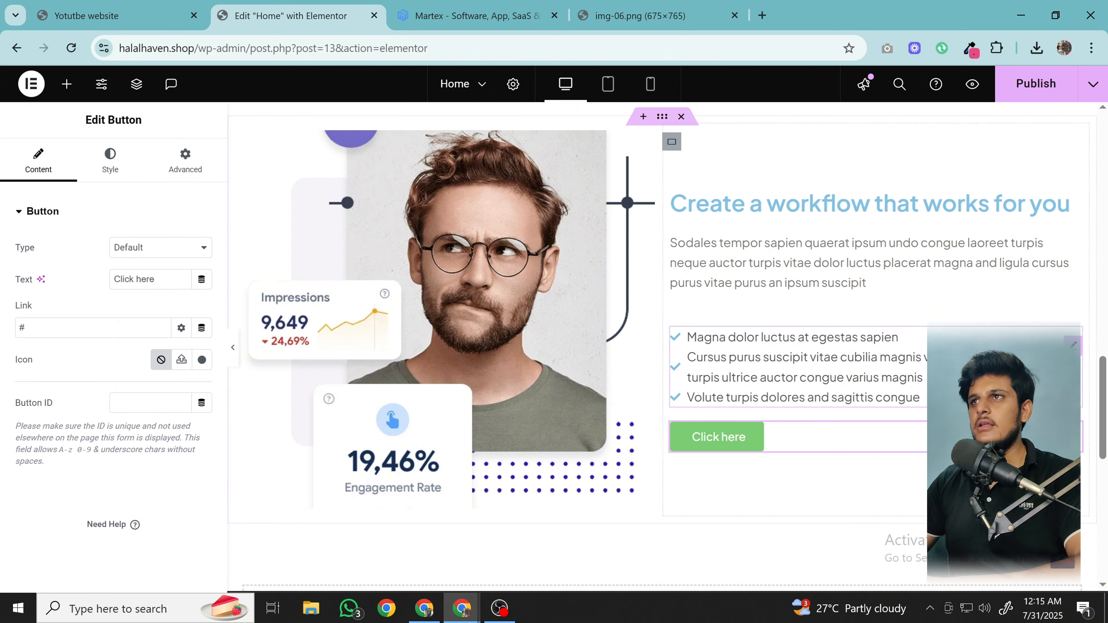
{"action": "scroll", "coordinate": [853, 252], "scroll_direction": "down", "scroll_amount": 1}
{"action": "scroll", "coordinate": [852, 253], "scroll_direction": "up", "scroll_amount": 2}
{"action": "scroll", "coordinate": [853, 253], "scroll_direction": "down", "scroll_amount": 1}
- Set the "Create a workflow that works for you" heading's text color to the global color New Item #2
{"action": "left_click", "coordinate": [787, 205]}
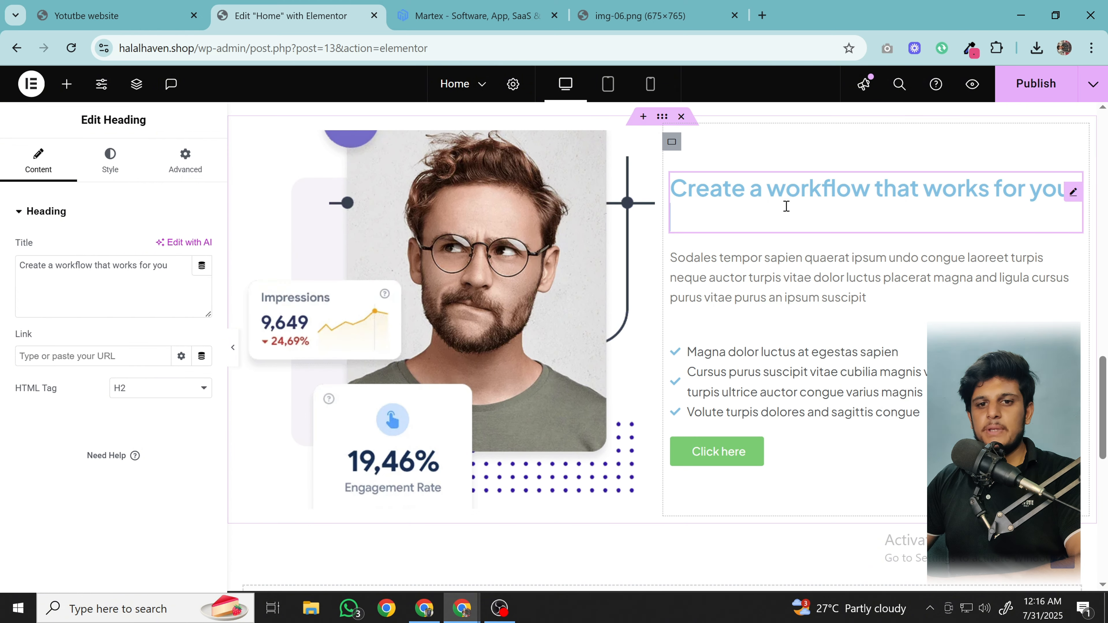
{"action": "left_click", "coordinate": [130, 171]}
{"action": "left_click", "coordinate": [180, 460]}
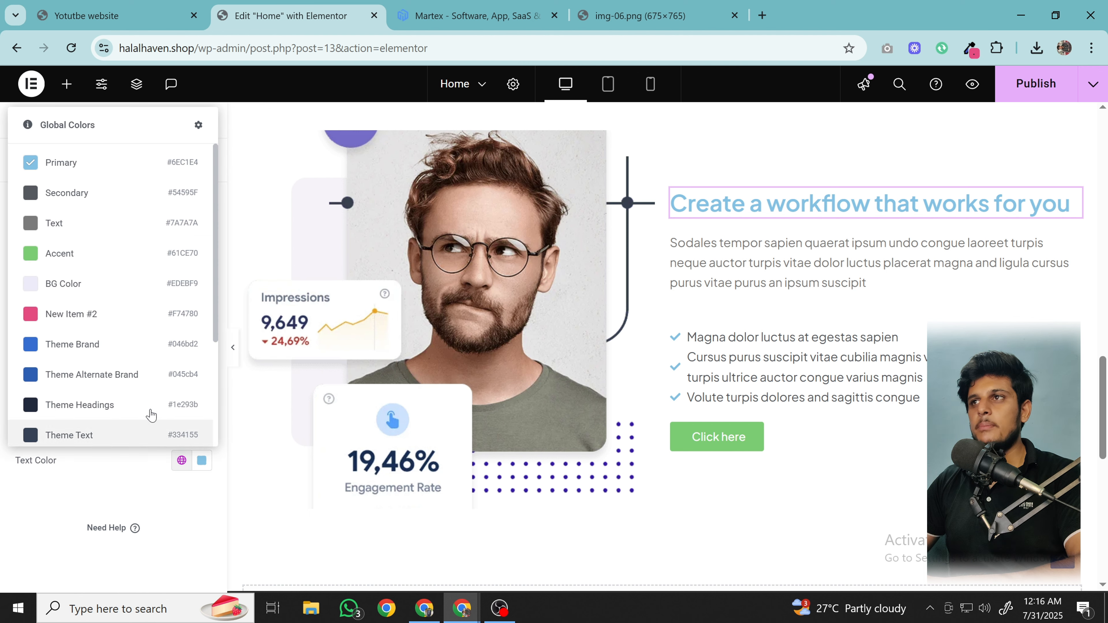
{"action": "left_click", "coordinate": [65, 314]}
{"action": "left_click", "coordinate": [881, 280]}
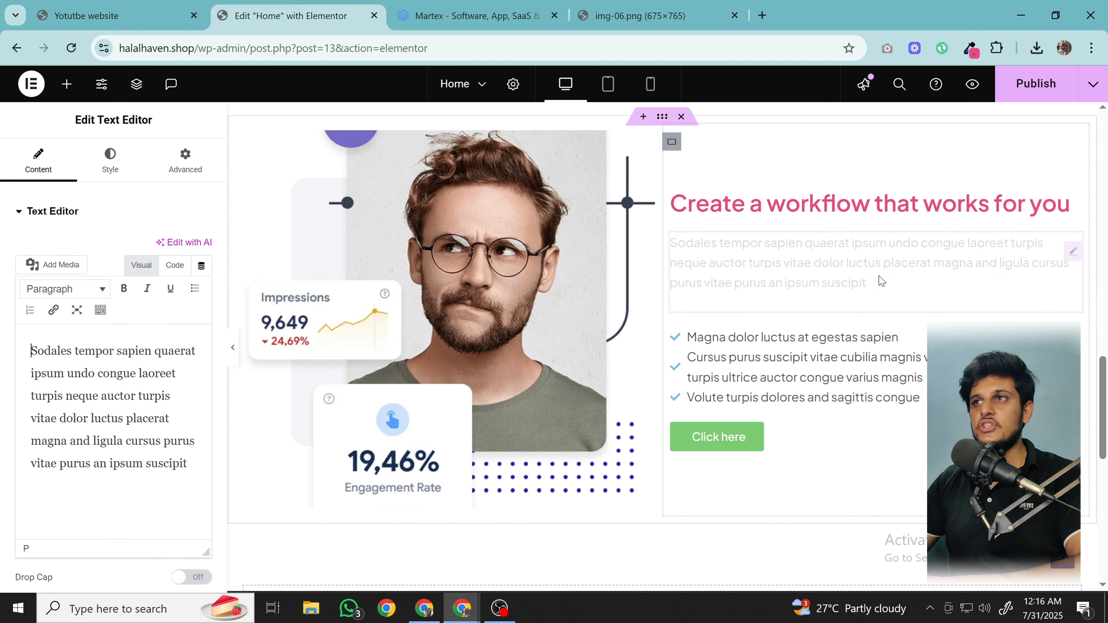
- Set the "Create a workflow that works for you" heading's text color to the global color Theme Headings
{"action": "left_click", "coordinate": [725, 216]}
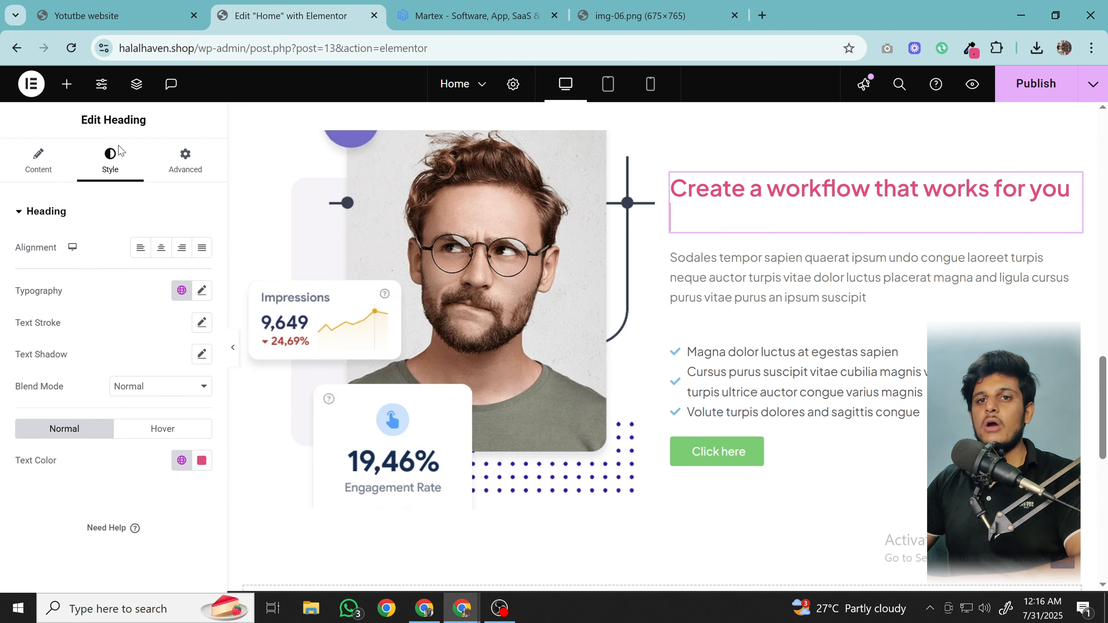
{"action": "left_click", "coordinate": [181, 461]}
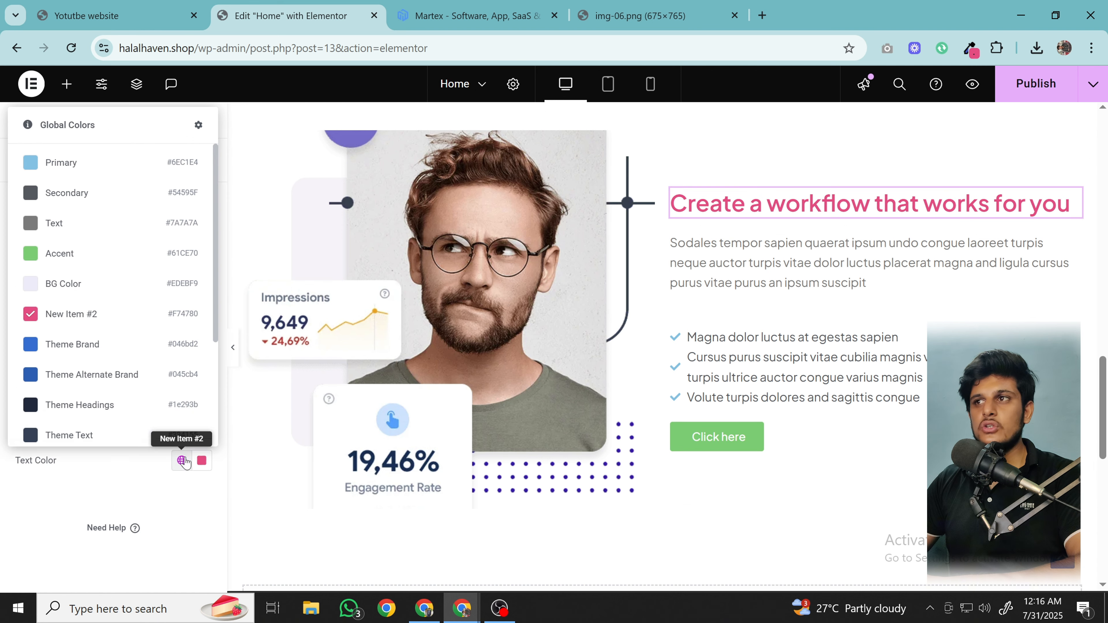
{"action": "left_click", "coordinate": [97, 402]}
{"action": "left_click", "coordinate": [697, 281]}
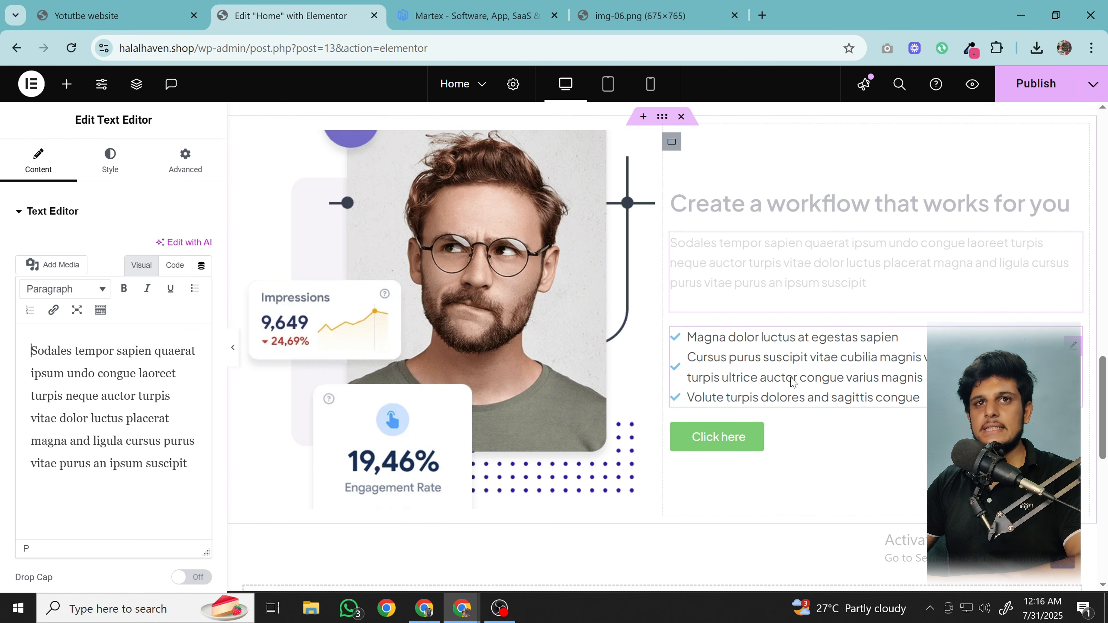
- Change the icon list's check mark color to the pink global color New Item #2
{"action": "left_click", "coordinate": [791, 377]}
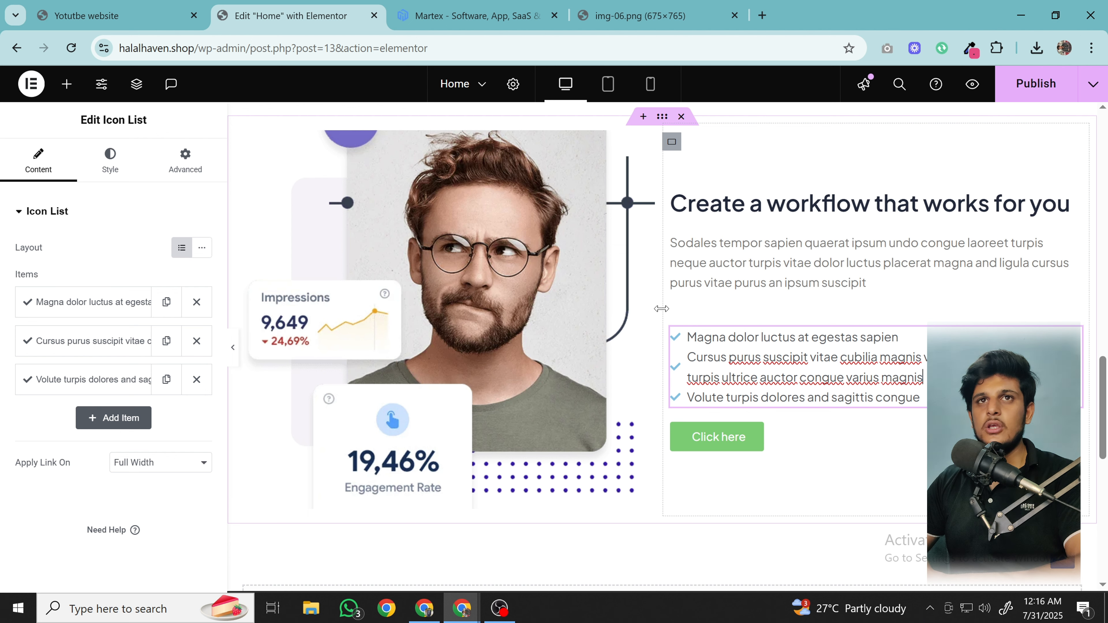
{"action": "left_click", "coordinate": [118, 174]}
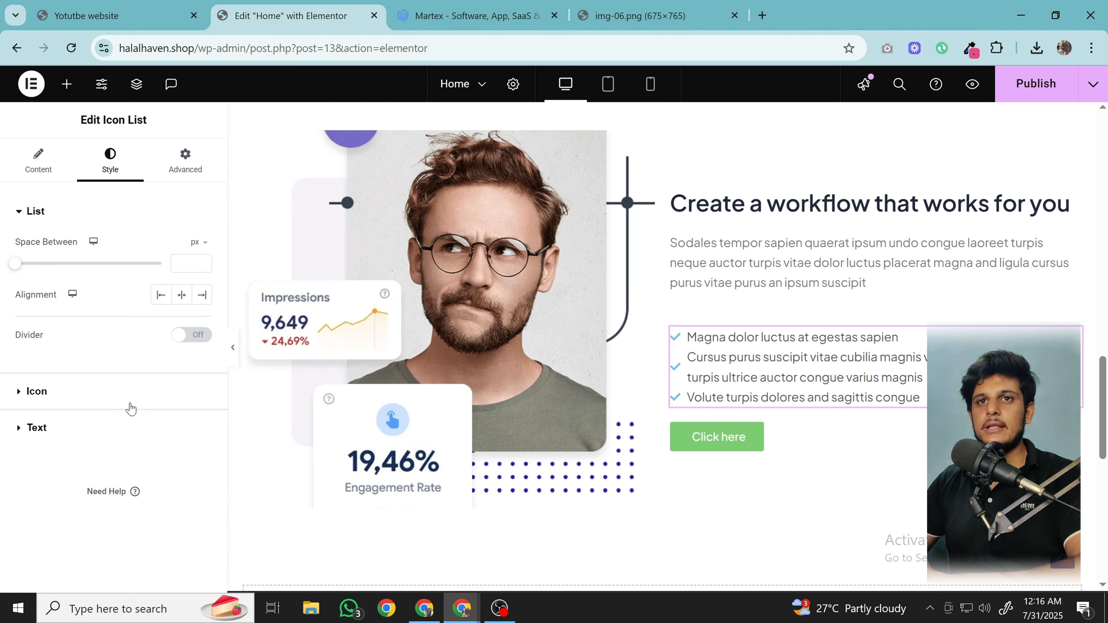
{"action": "left_click", "coordinate": [107, 405]}
{"action": "left_click", "coordinate": [182, 315]}
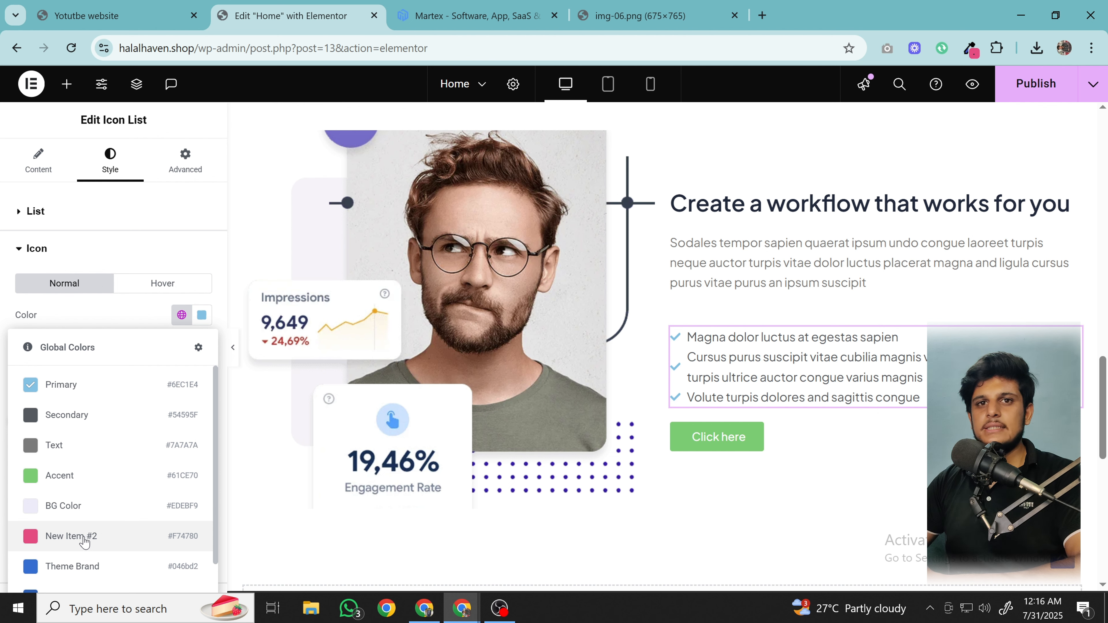
{"action": "scroll", "coordinate": [86, 441], "scroll_direction": "down", "scroll_amount": 3}
{"action": "left_click", "coordinate": [79, 376]}
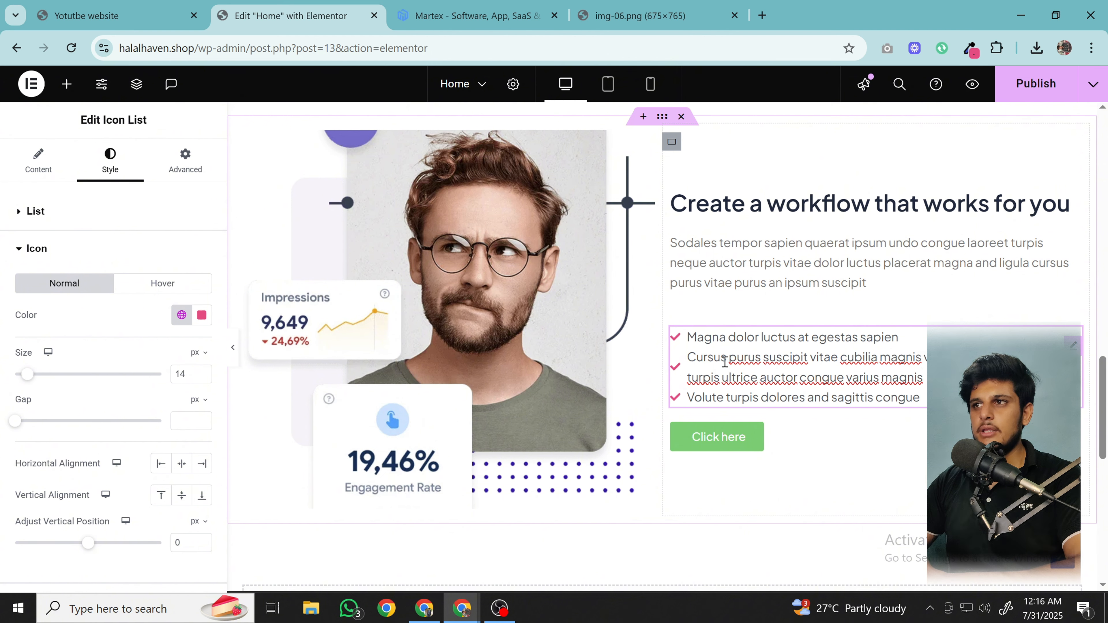
- Change the button's background color to the pink global color New Item #2
{"action": "left_click", "coordinate": [734, 267]}
{"action": "scroll", "coordinate": [737, 397], "scroll_direction": "up", "scroll_amount": 2}
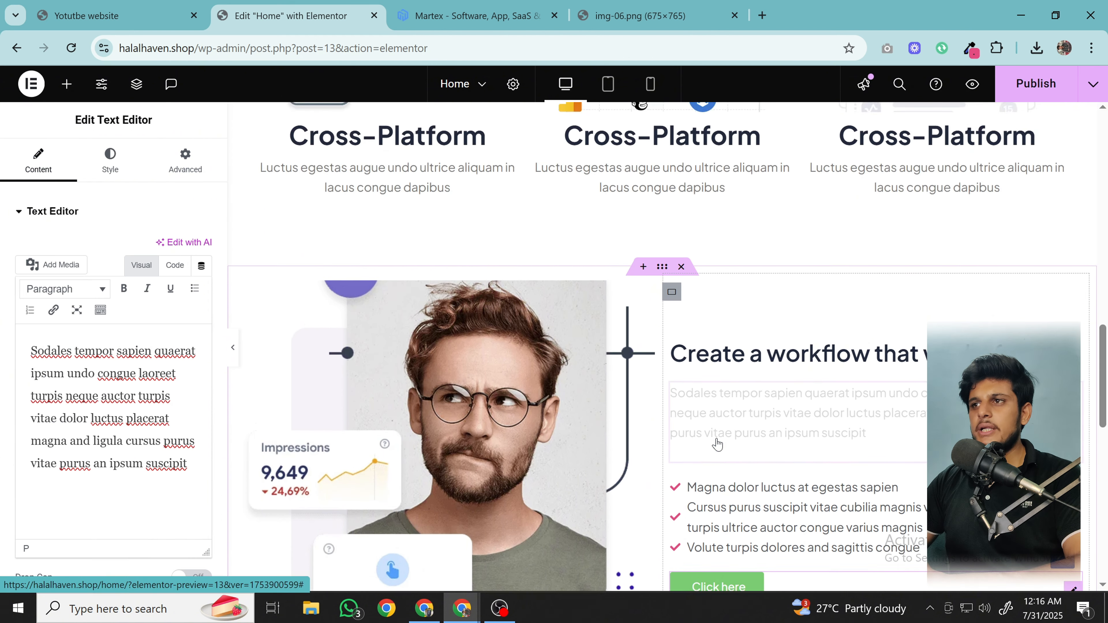
{"action": "scroll", "coordinate": [718, 443], "scroll_direction": "down", "scroll_amount": 3}
{"action": "left_click", "coordinate": [814, 335]}
{"action": "left_click", "coordinate": [806, 361]}
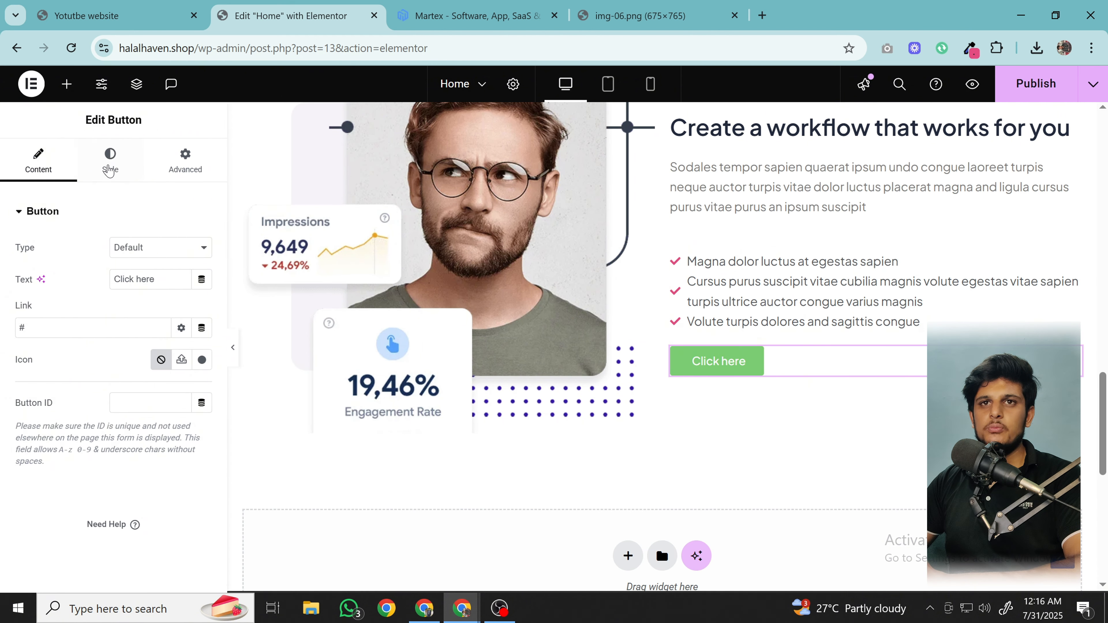
{"action": "left_click", "coordinate": [110, 161]}
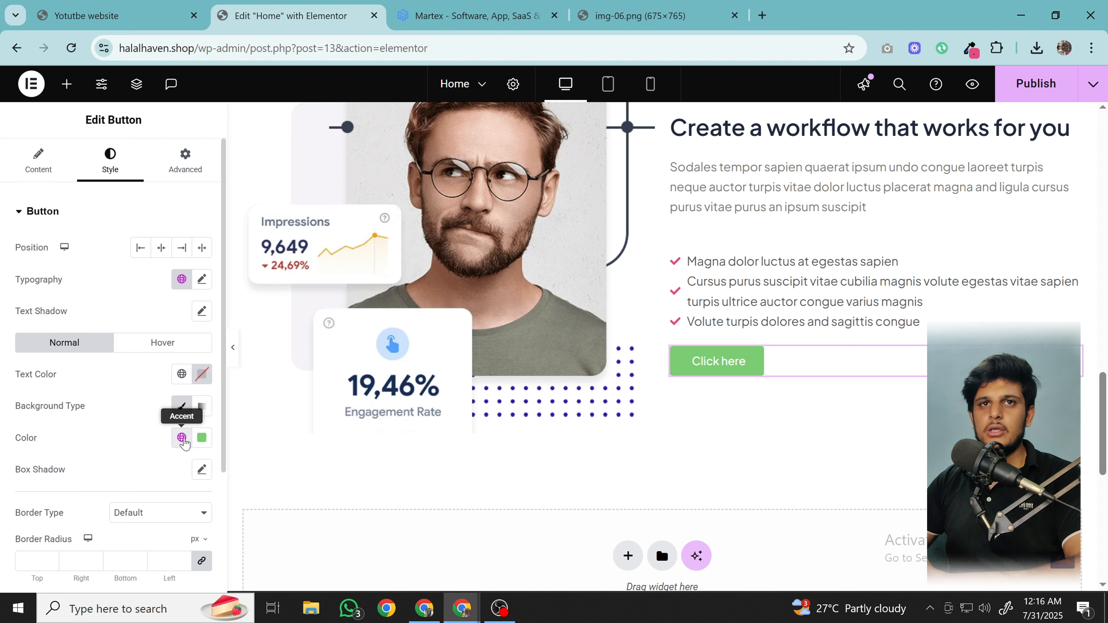
{"action": "left_click", "coordinate": [182, 437]}
{"action": "left_click", "coordinate": [105, 301]}
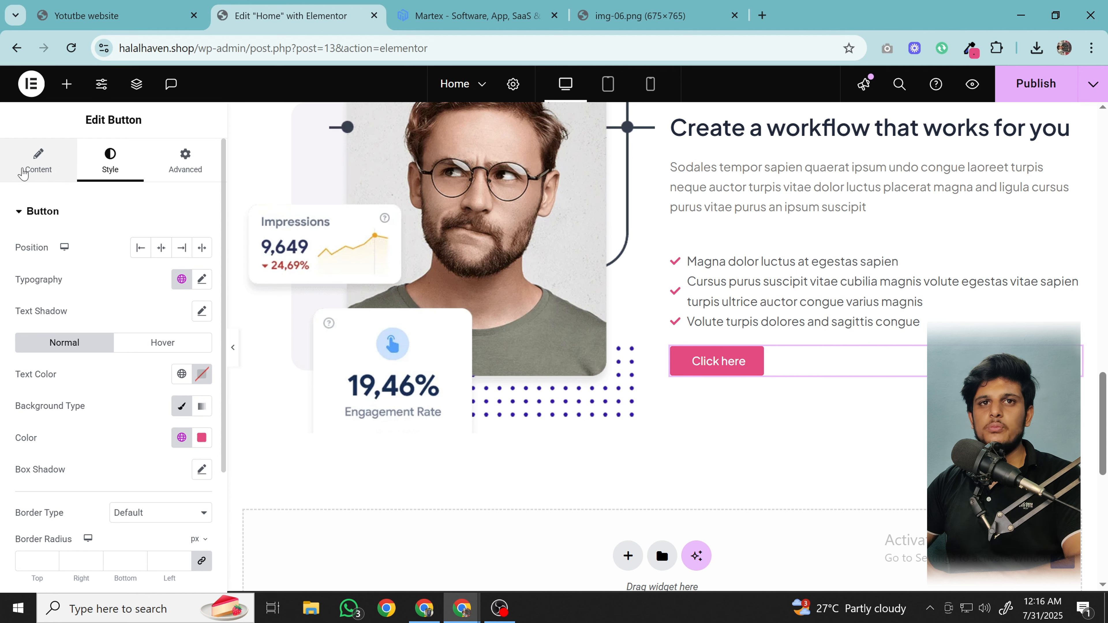
- Change the button's text to "Contact now"
{"action": "left_click", "coordinate": [60, 172]}
{"action": "triple_click", "coordinate": [147, 279]}
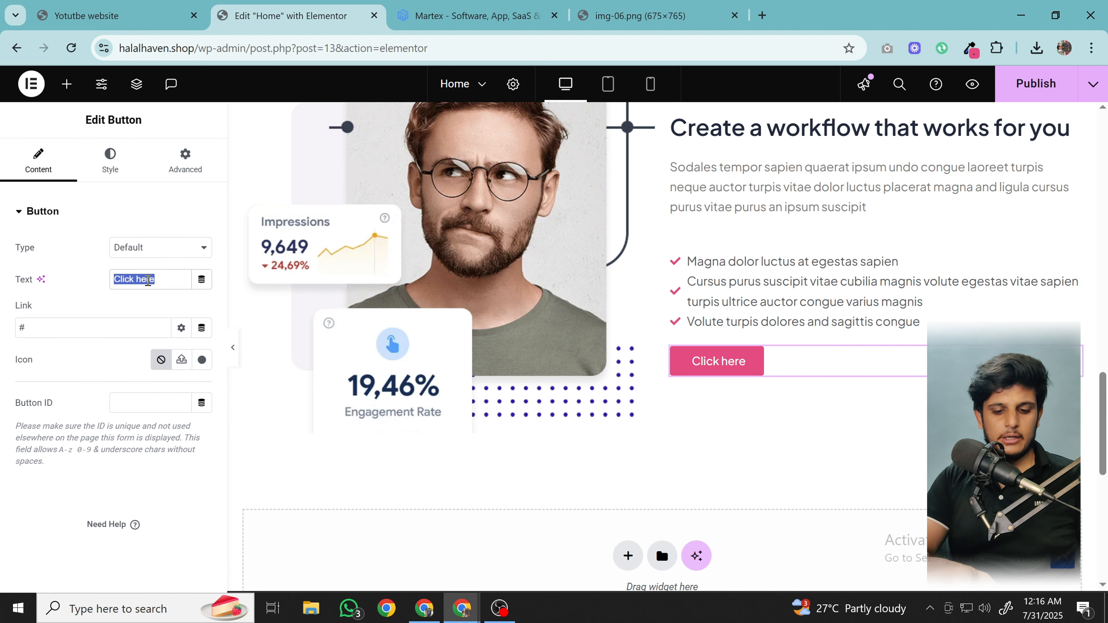
{"action": "type", "text": "Contact now"}
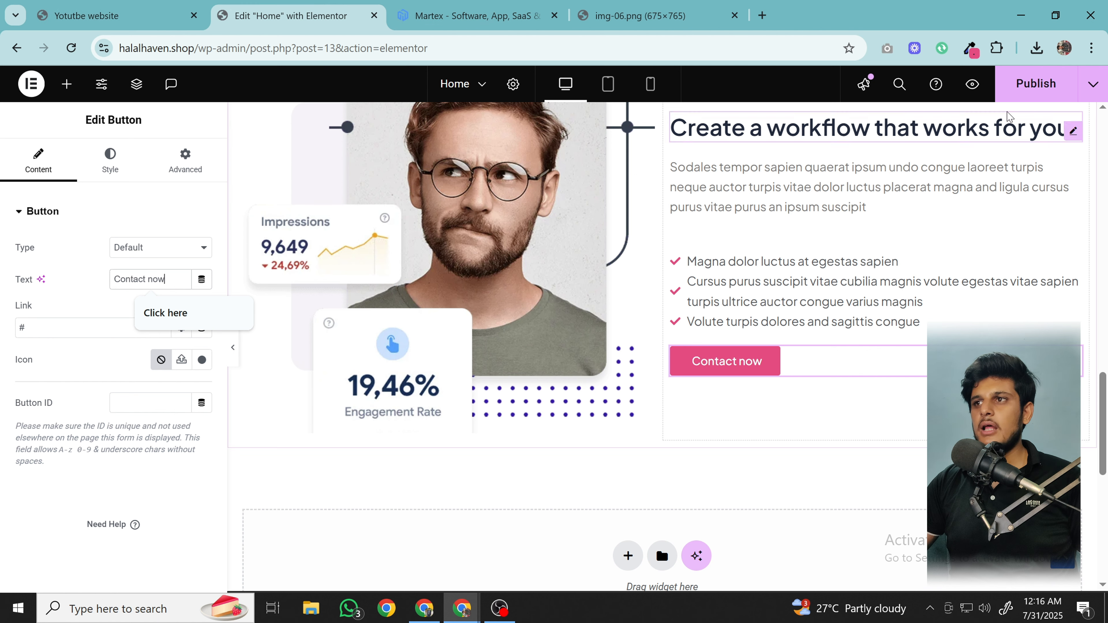
- Publish the Home page and switch to the live website
{"action": "left_click", "coordinate": [1036, 83]}
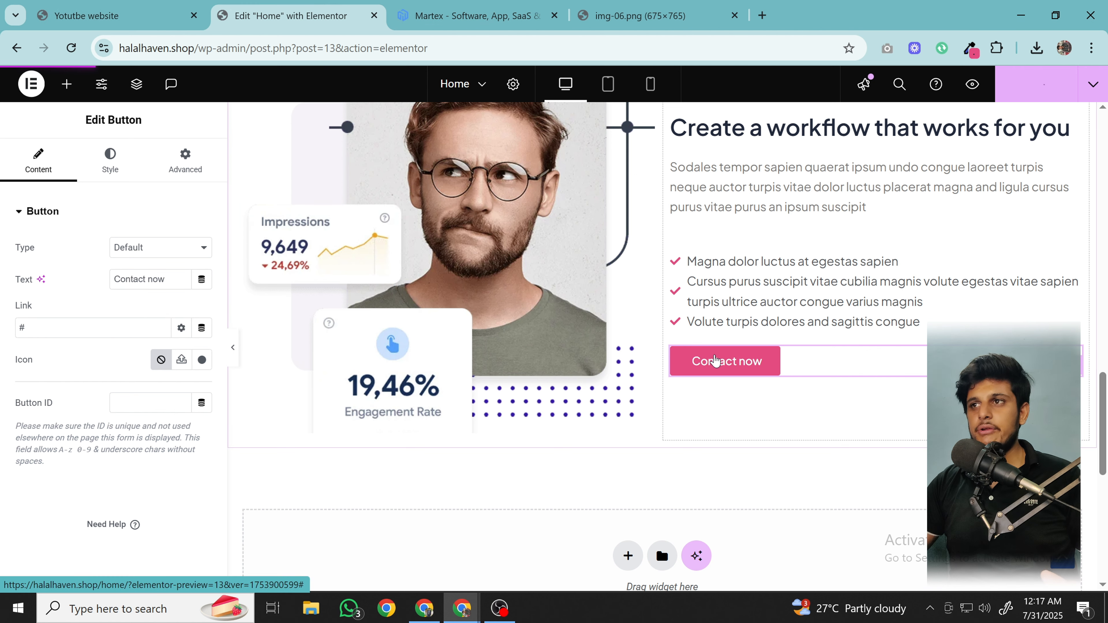
{"action": "left_click", "coordinate": [100, 15]}
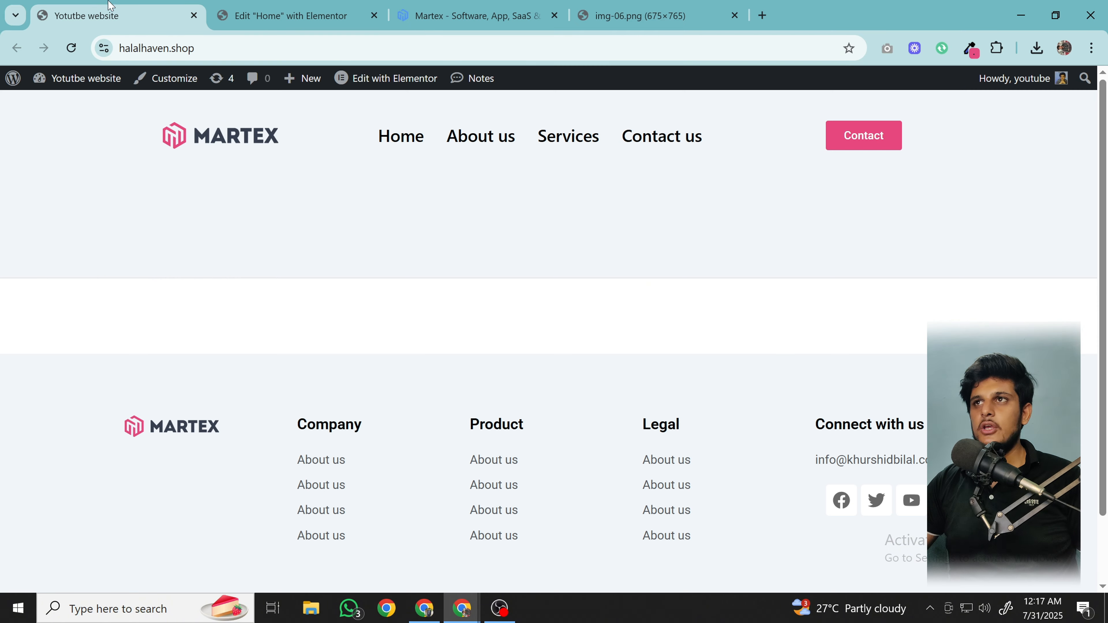
- Open the website's Contact us page in a new tab and copy its URL
{"action": "right_click", "coordinate": [648, 146]}
{"action": "left_click", "coordinate": [667, 158]}
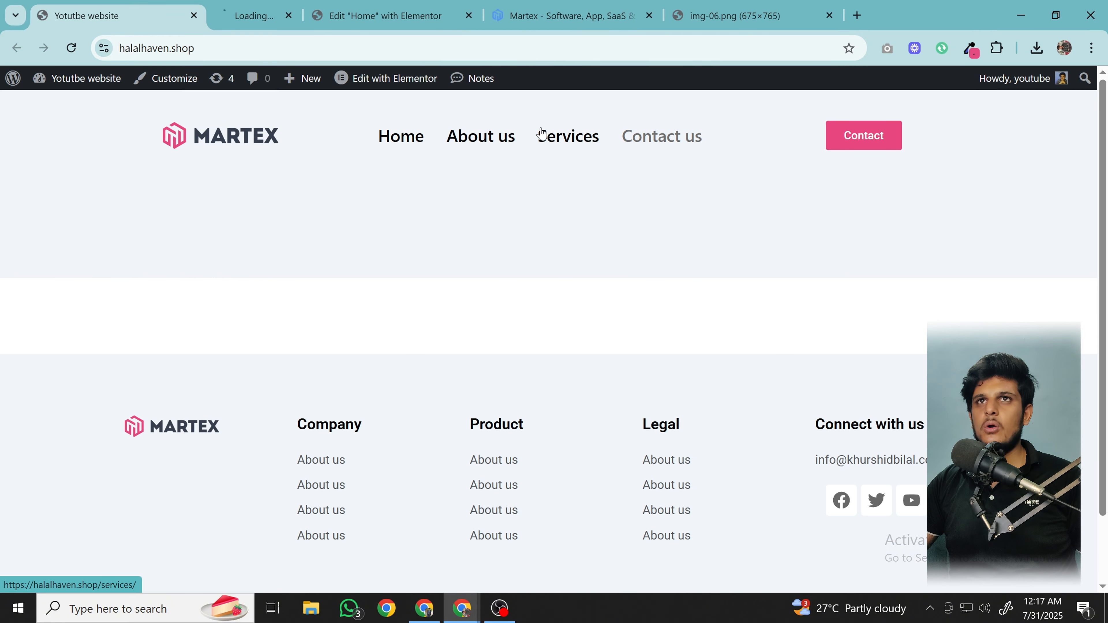
{"action": "left_click", "coordinate": [254, 15]}
{"action": "left_click", "coordinate": [255, 46]}
{"action": "right_click", "coordinate": [255, 46]}
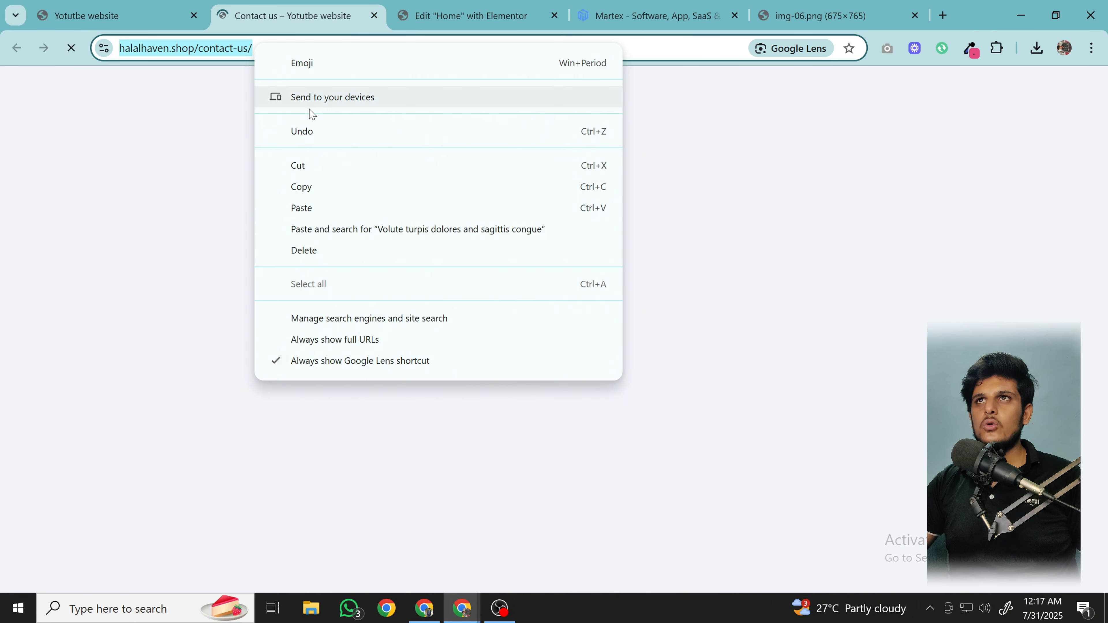
{"action": "left_click", "coordinate": [324, 187]}
{"action": "left_click", "coordinate": [458, 14]}
{"action": "double_click", "coordinate": [47, 333]}
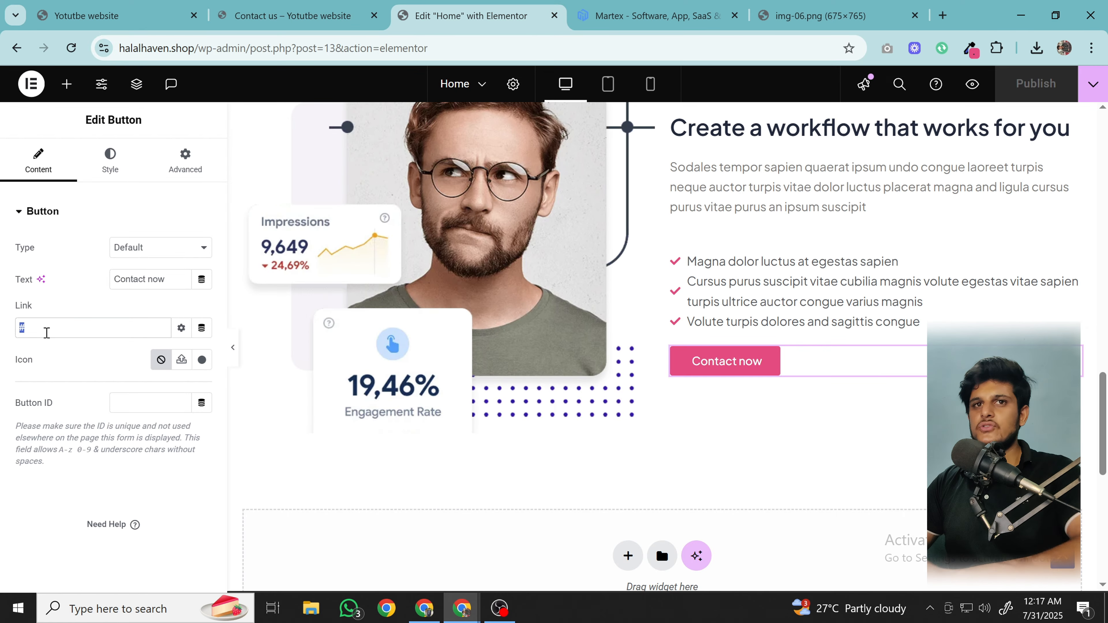
{"action": "key", "text": "ctrl+v"}
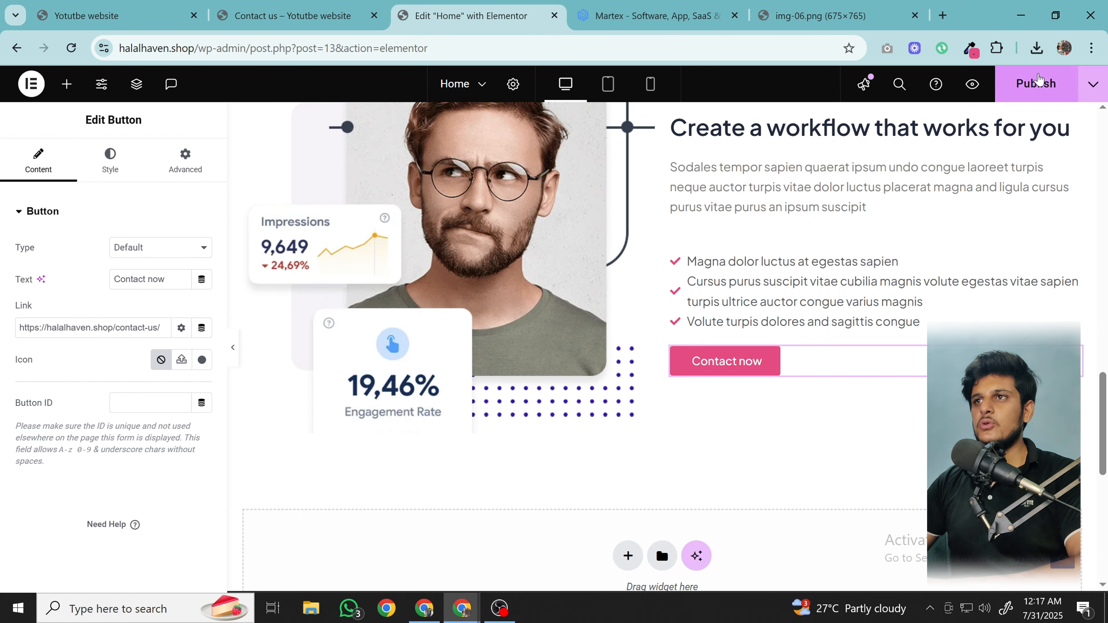
{"action": "key", "text": "ctrl+s"}
- Review the Home page built so far and examine the Martex demo's "Smart solutions, real-time results" section layout
{"action": "scroll", "coordinate": [829, 375], "scroll_direction": "up", "scroll_amount": 15}
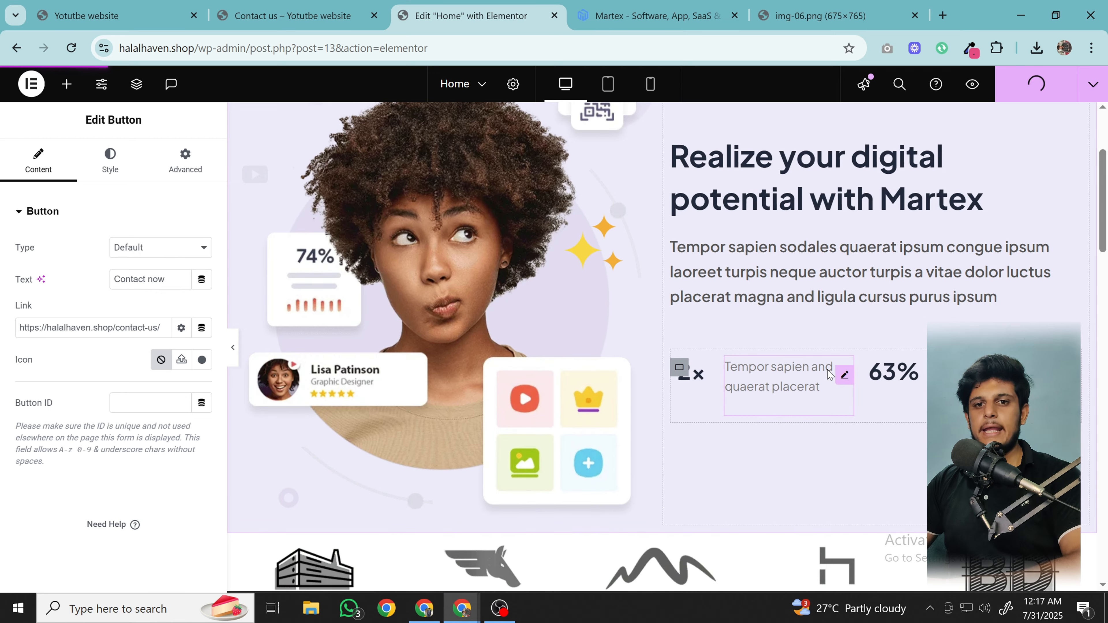
{"action": "scroll", "coordinate": [829, 374], "scroll_direction": "up", "scroll_amount": 5}
{"action": "scroll", "coordinate": [829, 374], "scroll_direction": "down", "scroll_amount": 20}
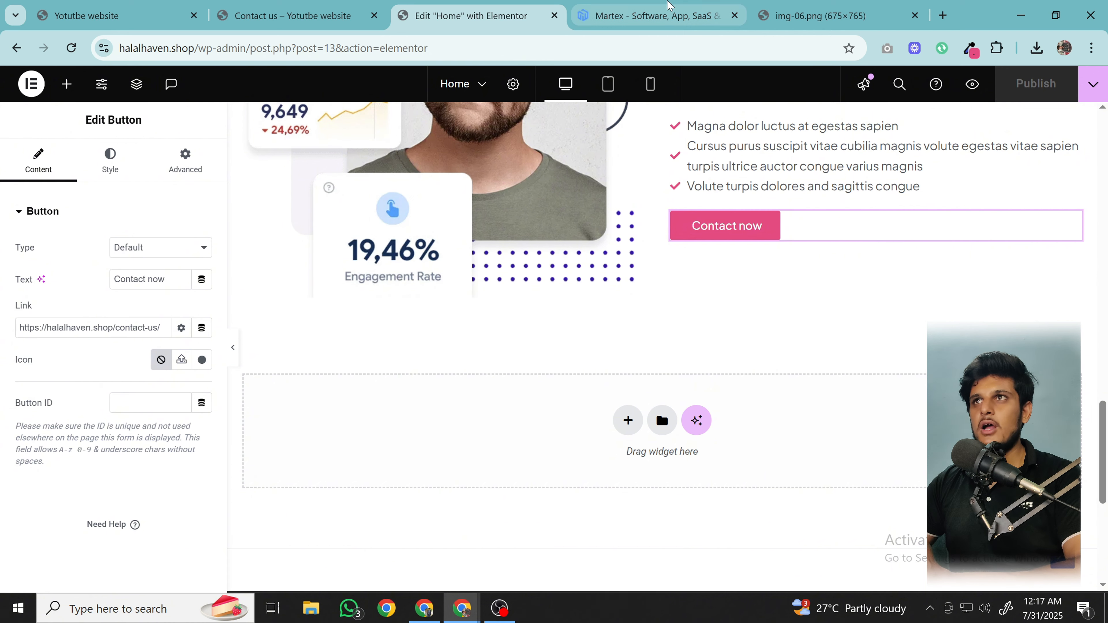
{"action": "left_click", "coordinate": [669, 6]}
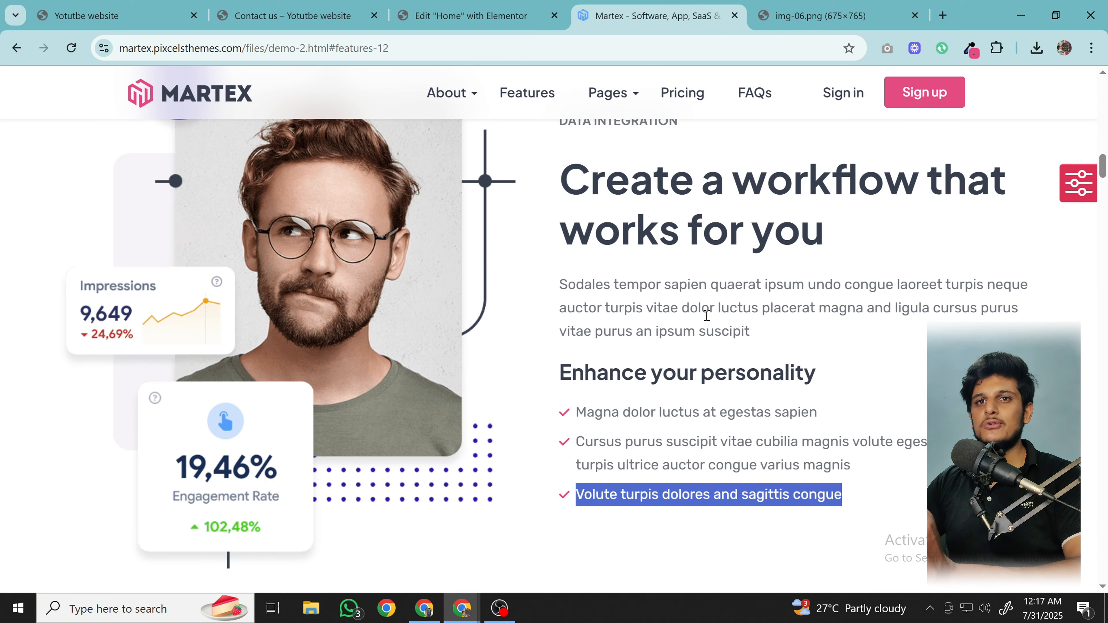
{"action": "scroll", "coordinate": [706, 316], "scroll_direction": "down", "scroll_amount": 5}
{"action": "scroll", "coordinate": [707, 321], "scroll_direction": "down", "scroll_amount": 4}
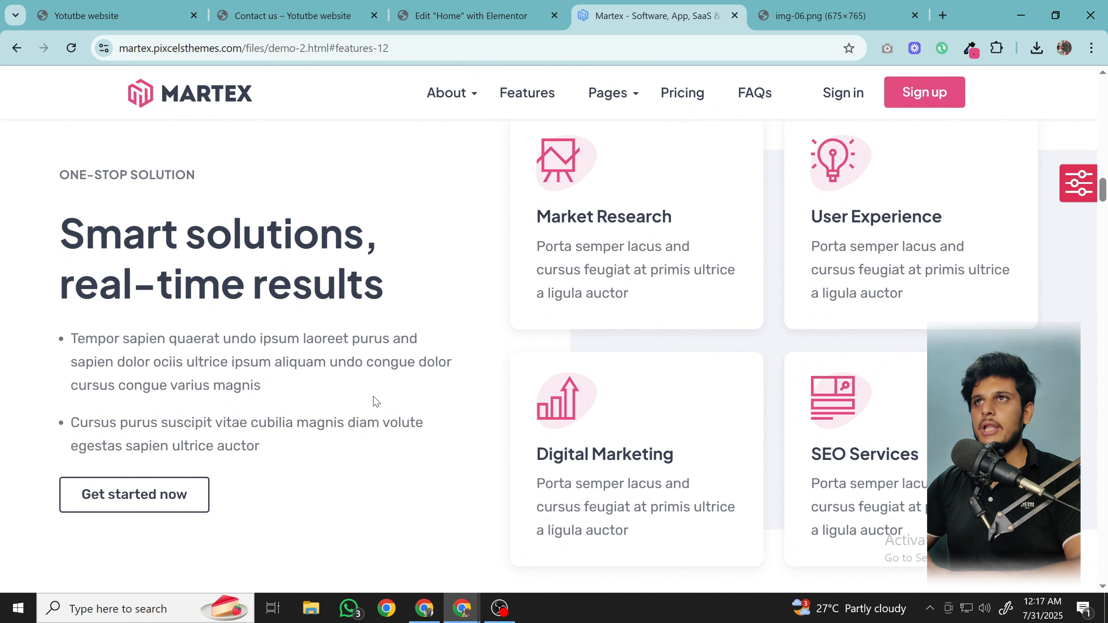
{"action": "left_click", "coordinate": [462, 15]}
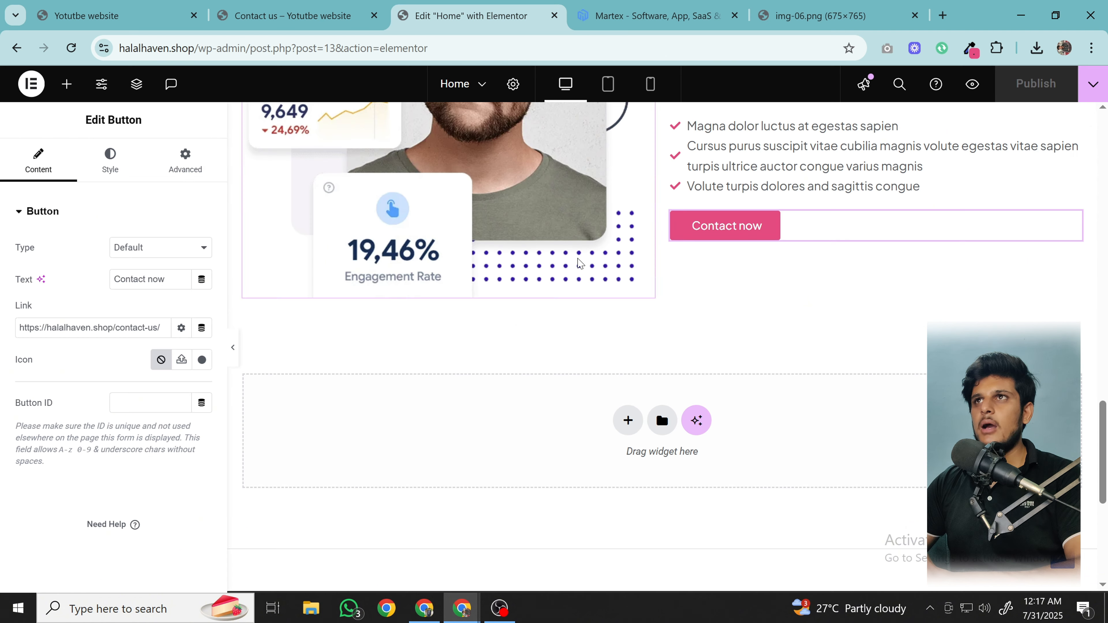
{"action": "scroll", "coordinate": [660, 411], "scroll_direction": "down", "scroll_amount": 2}
{"action": "left_click", "coordinate": [643, 6]}
{"action": "scroll", "coordinate": [598, 388], "scroll_direction": "down", "scroll_amount": 4}
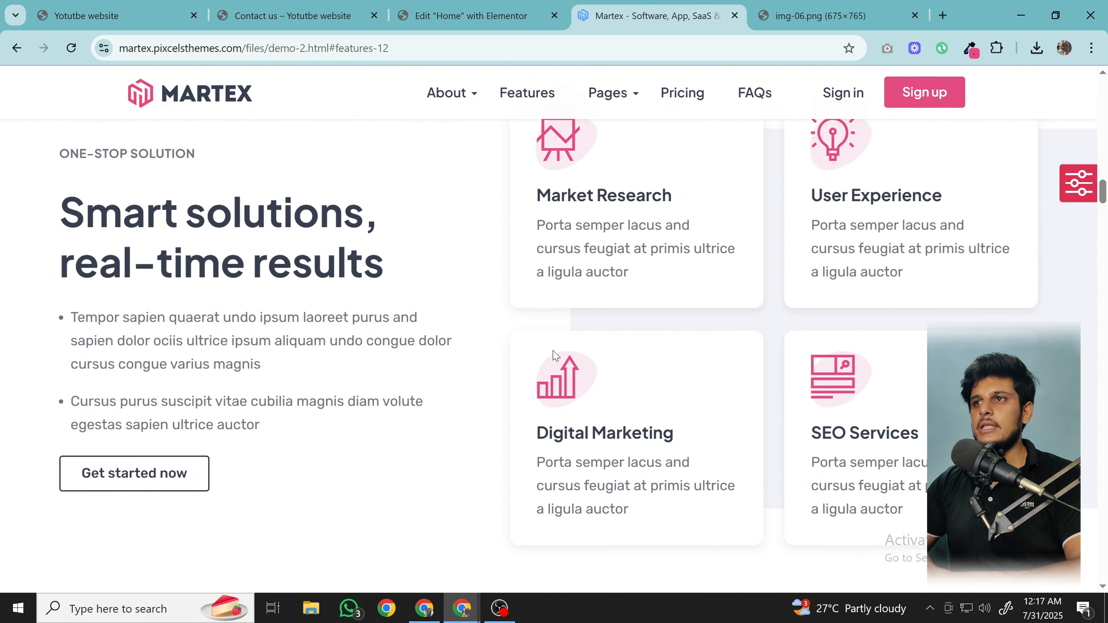
{"action": "scroll", "coordinate": [555, 354], "scroll_direction": "up", "scroll_amount": 4}
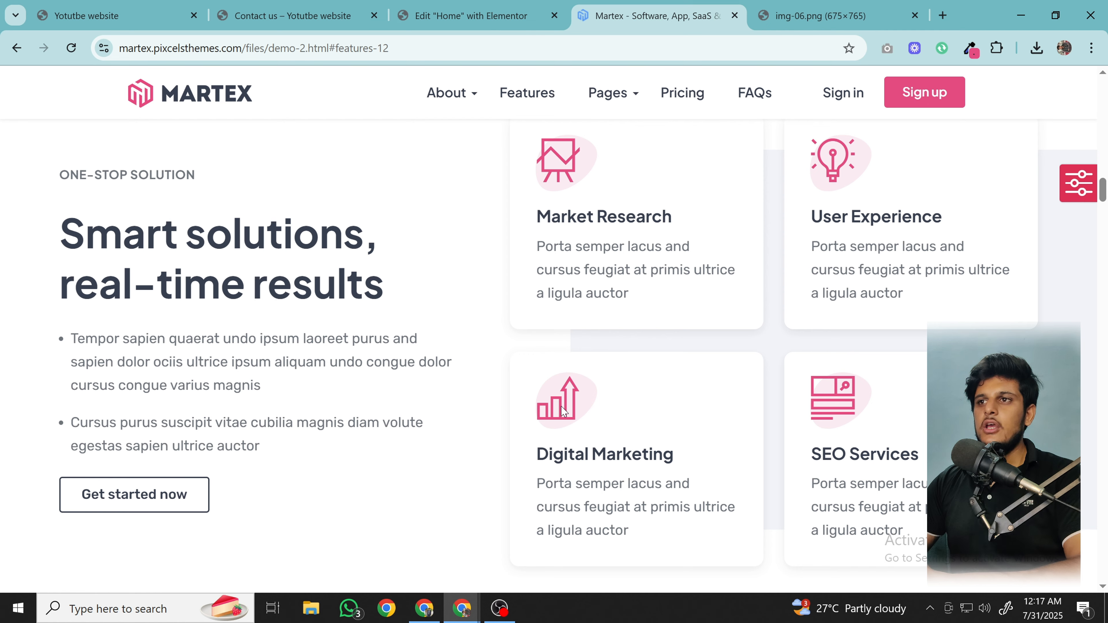
- Add a flexbox container with a one-third and two-thirds column structure below the workflow section of the Home page
{"action": "left_click", "coordinate": [494, 19]}
{"action": "left_click", "coordinate": [625, 344]}
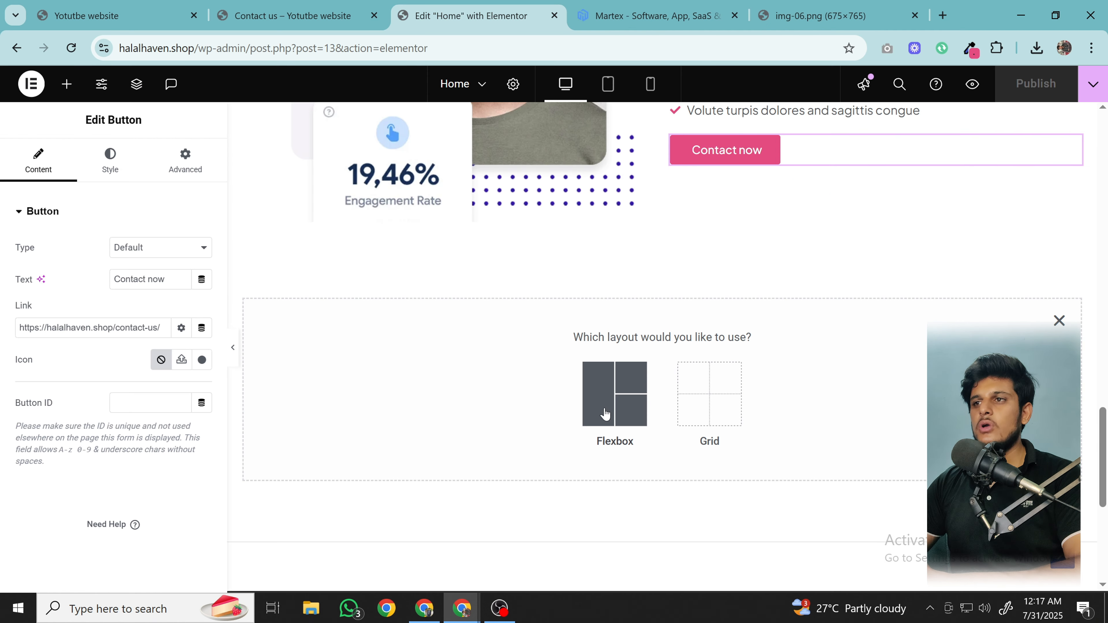
{"action": "left_click", "coordinate": [635, 392]}
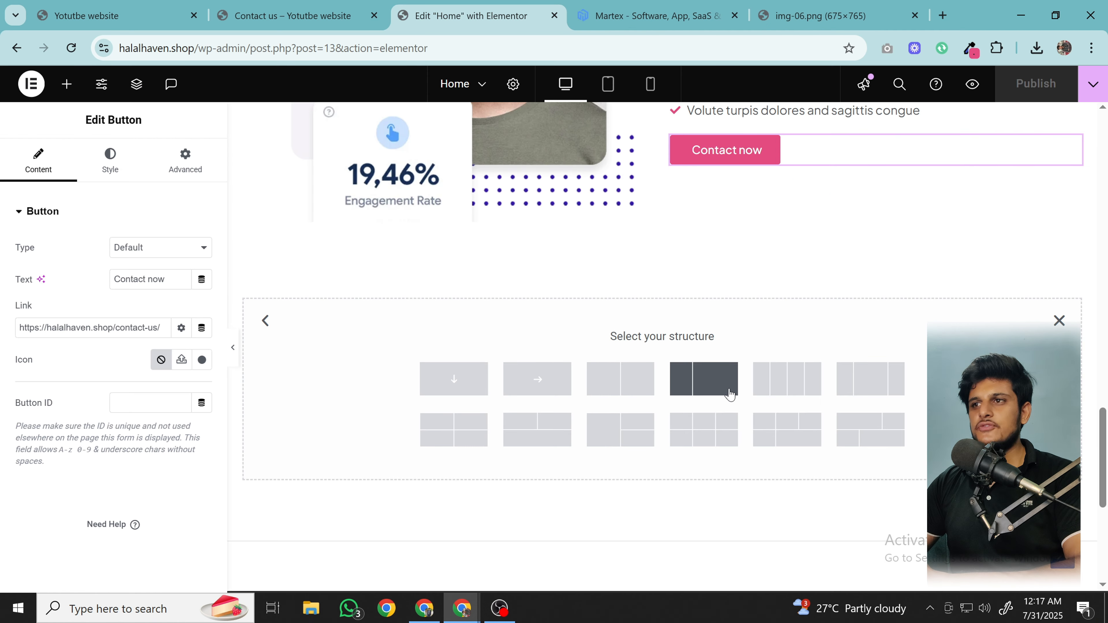
{"action": "left_click", "coordinate": [687, 395]}
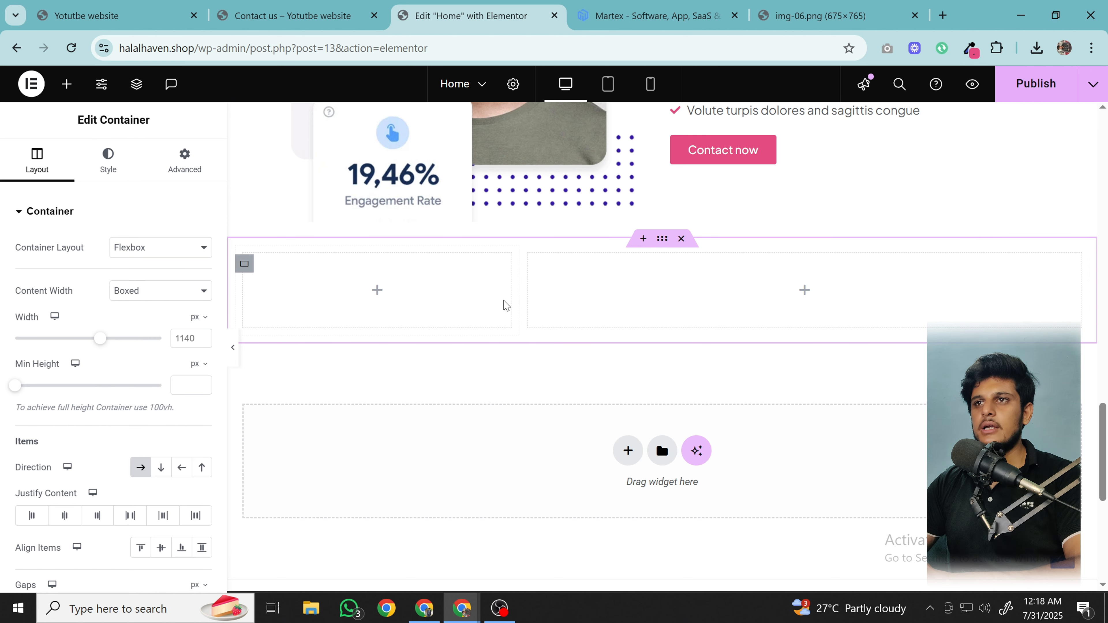
- Widen the new container's narrow column to about 35% and compare the column proportions with the Martex demo section
{"action": "left_click_drag", "start_coordinate": [508, 303], "coordinate": [549, 300]}
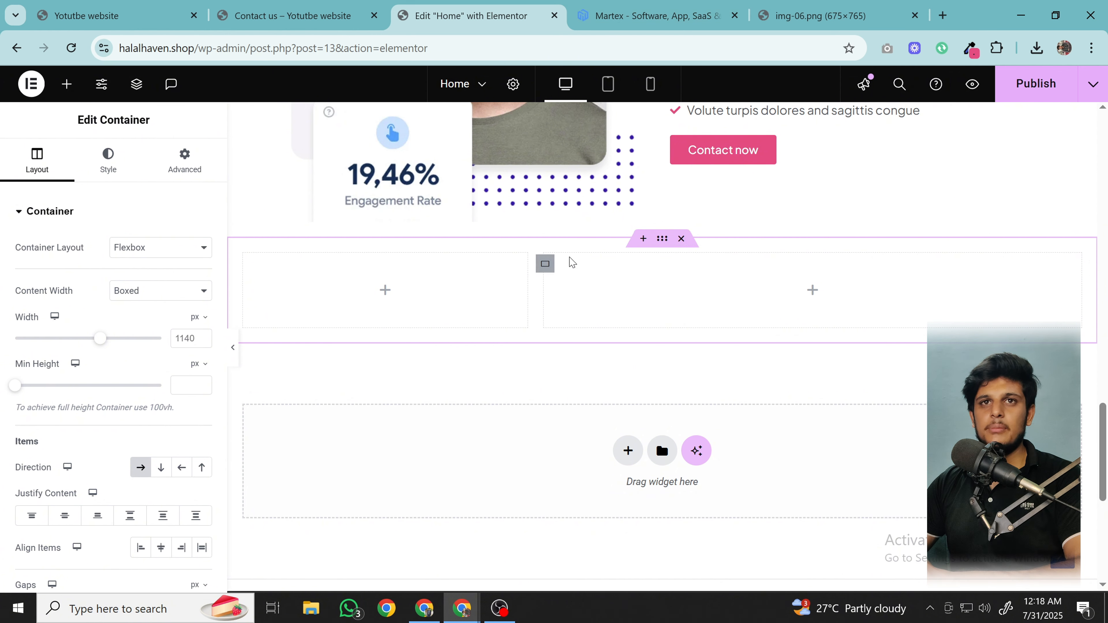
{"action": "left_click", "coordinate": [542, 269]}
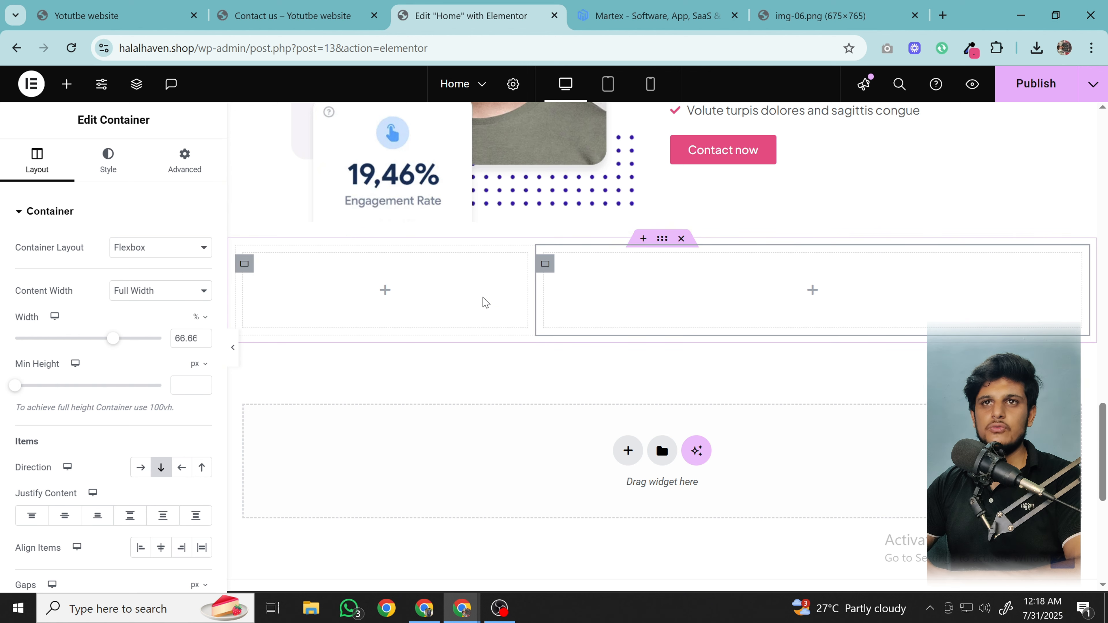
{"action": "left_click", "coordinate": [244, 264]}
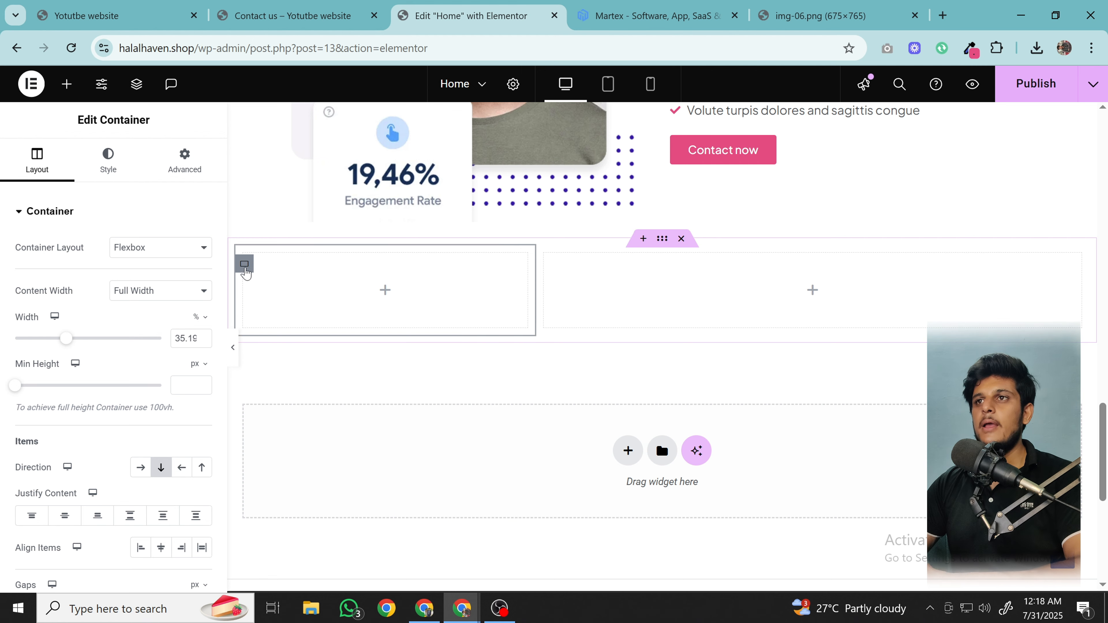
{"action": "left_click", "coordinate": [604, 11]}
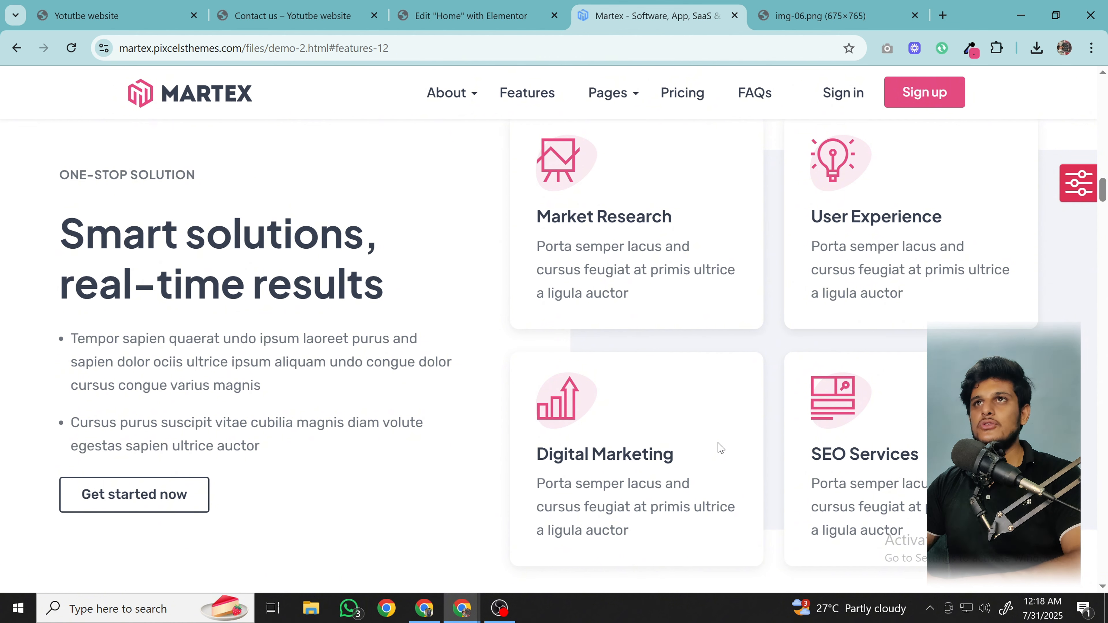
{"action": "left_click", "coordinate": [455, 32]}
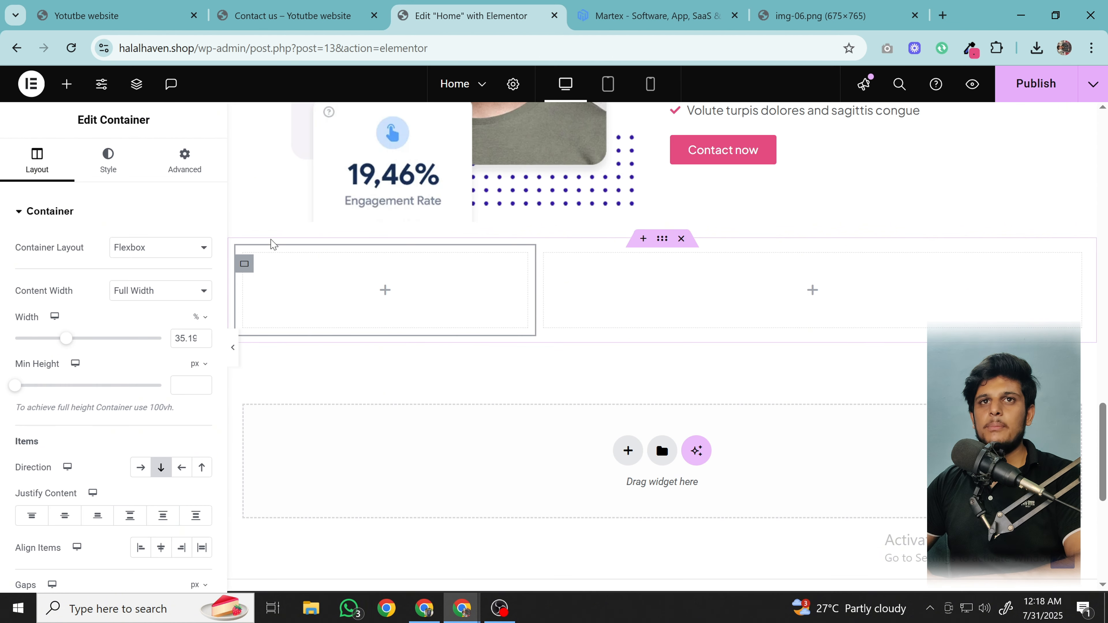
- Add a Heading, a Text Editor and a Button widget, in that order, to the new container's narrow column
{"action": "left_click", "coordinate": [69, 86]}
{"action": "left_click_drag", "start_coordinate": [94, 415], "coordinate": [368, 297]}
{"action": "left_click", "coordinate": [66, 84]}
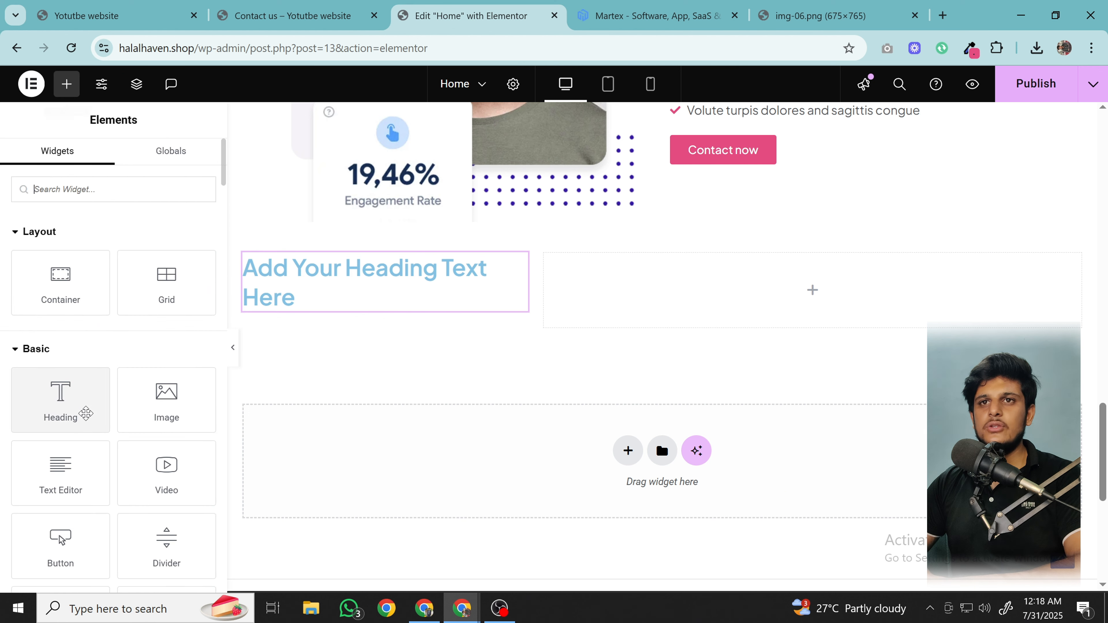
{"action": "left_click_drag", "start_coordinate": [61, 482], "coordinate": [343, 307]}
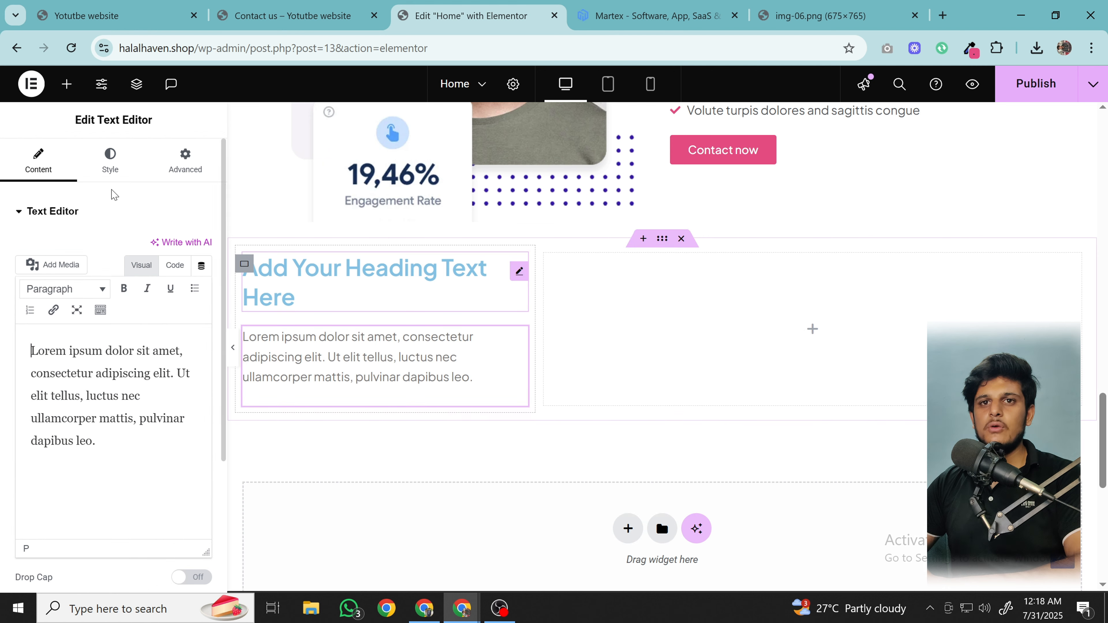
{"action": "left_click", "coordinate": [68, 80]}
{"action": "scroll", "coordinate": [166, 471], "scroll_direction": "down", "scroll_amount": 2}
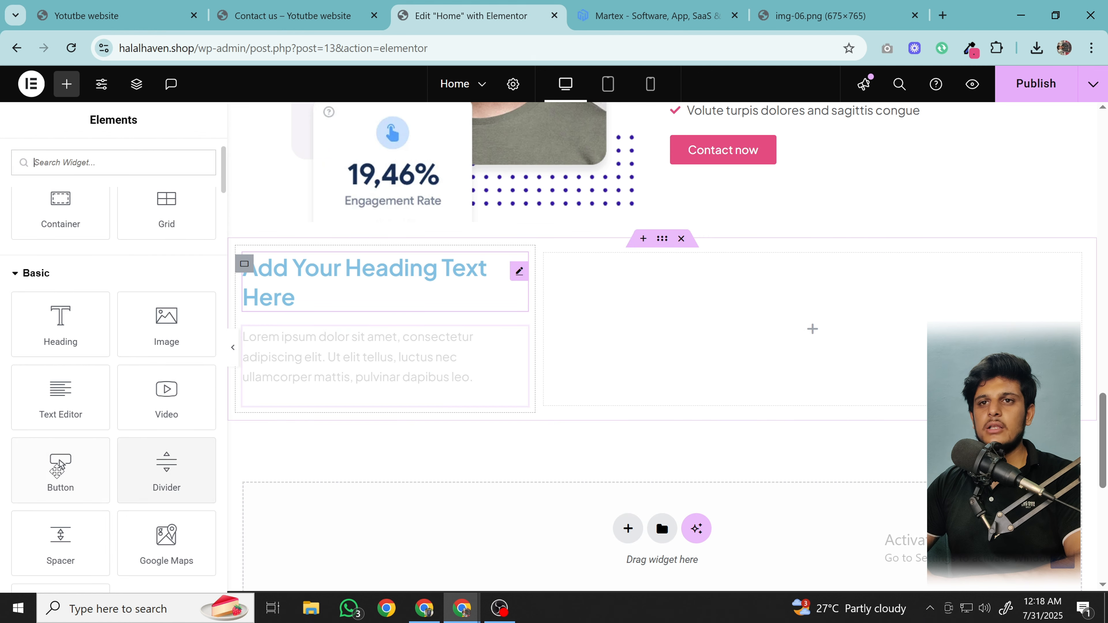
{"action": "left_click_drag", "start_coordinate": [61, 463], "coordinate": [371, 395]}
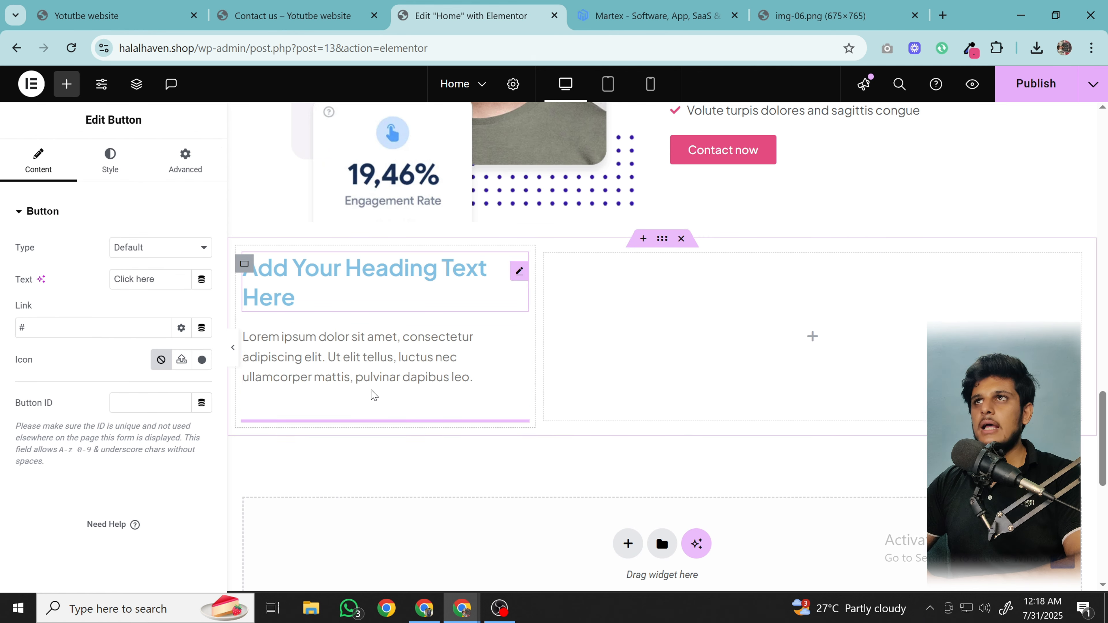
{"action": "left_click", "coordinate": [690, 5]}
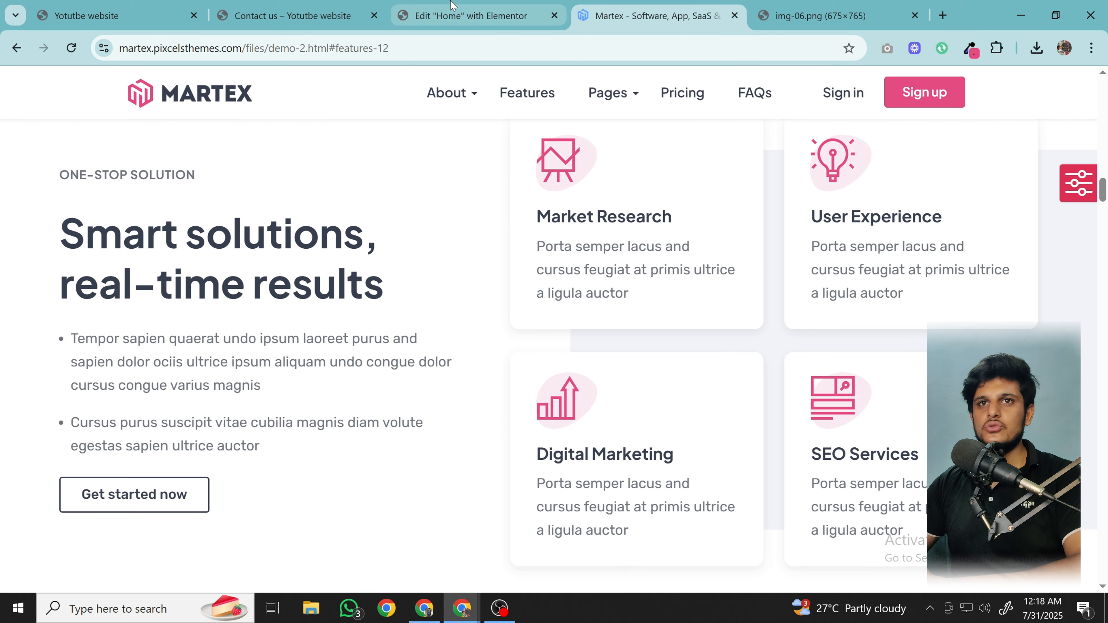
{"action": "left_click", "coordinate": [471, 15]}
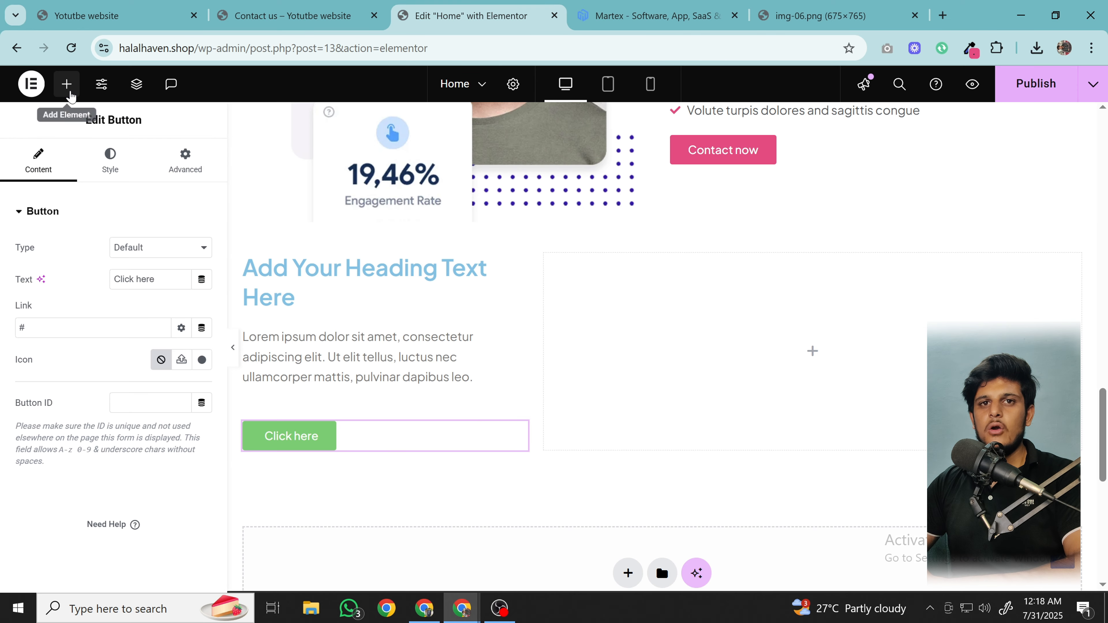
- Add a Grid to the new container's wide column and set its number of columns to 2
{"action": "left_click", "coordinate": [66, 83]}
{"action": "scroll", "coordinate": [70, 401], "scroll_direction": "down", "scroll_amount": 3}
{"action": "scroll", "coordinate": [61, 386], "scroll_direction": "up", "scroll_amount": 3}
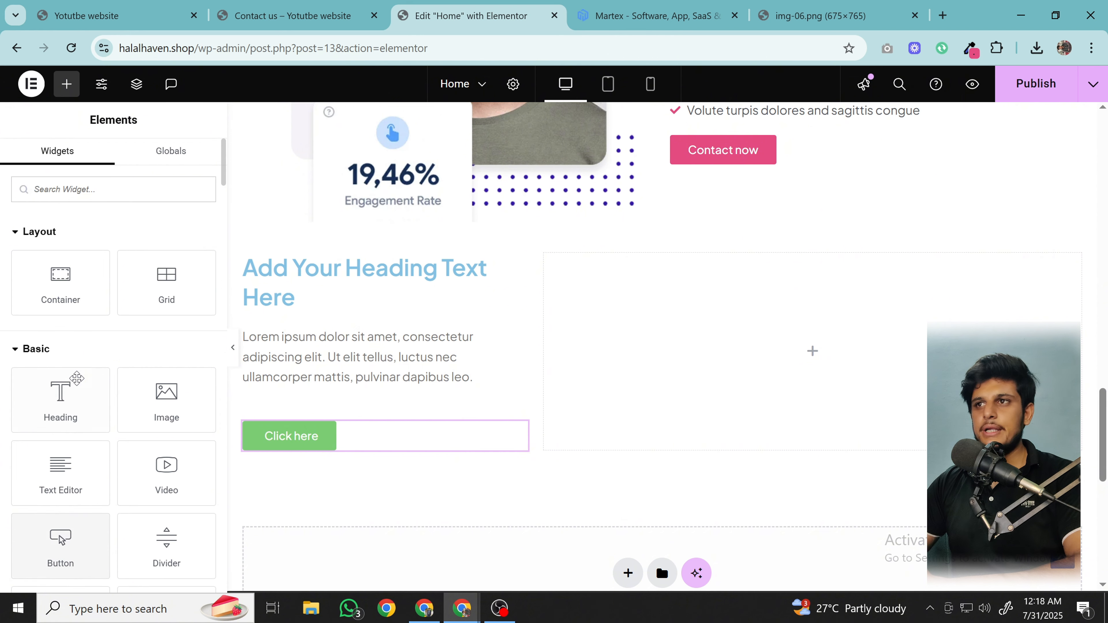
{"action": "left_click_drag", "start_coordinate": [175, 290], "coordinate": [717, 374]}
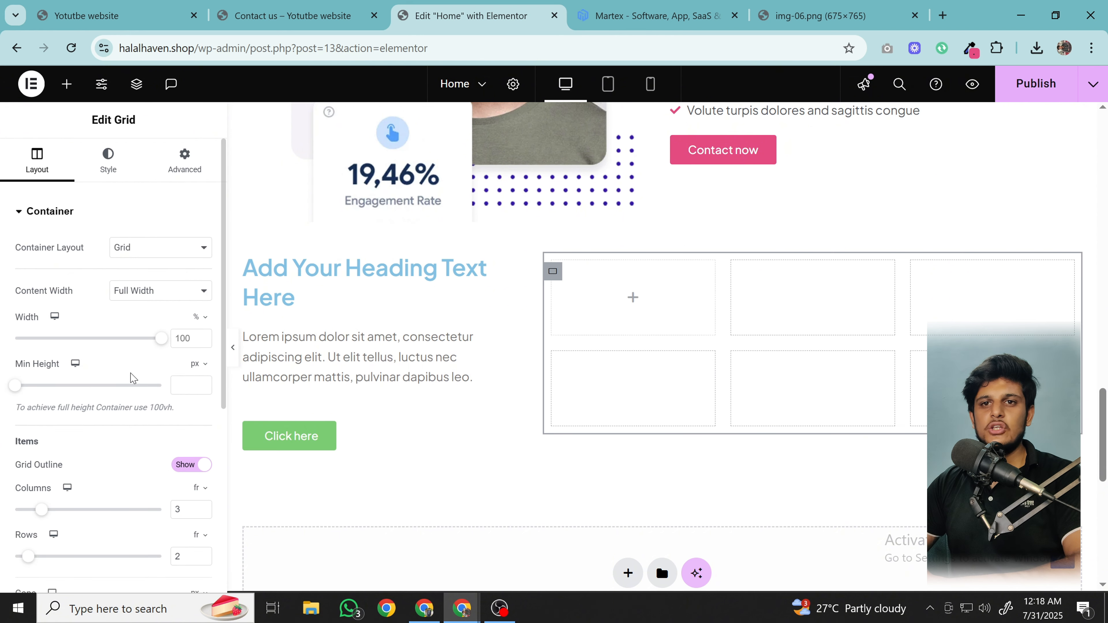
{"action": "scroll", "coordinate": [133, 377], "scroll_direction": "down", "scroll_amount": 2}
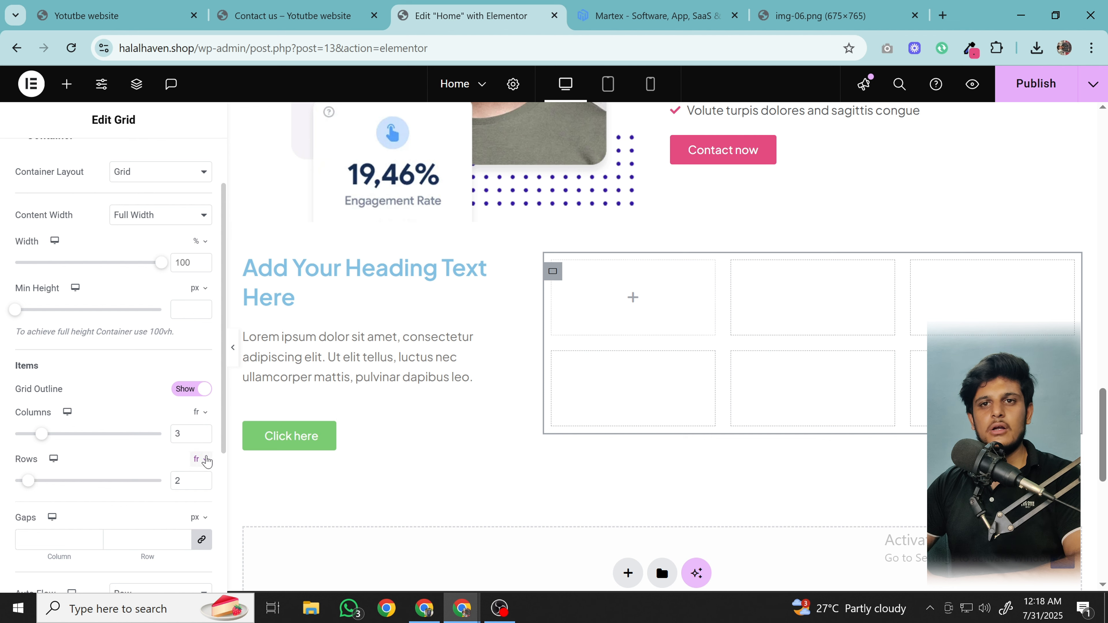
{"action": "left_click", "coordinate": [202, 437]}
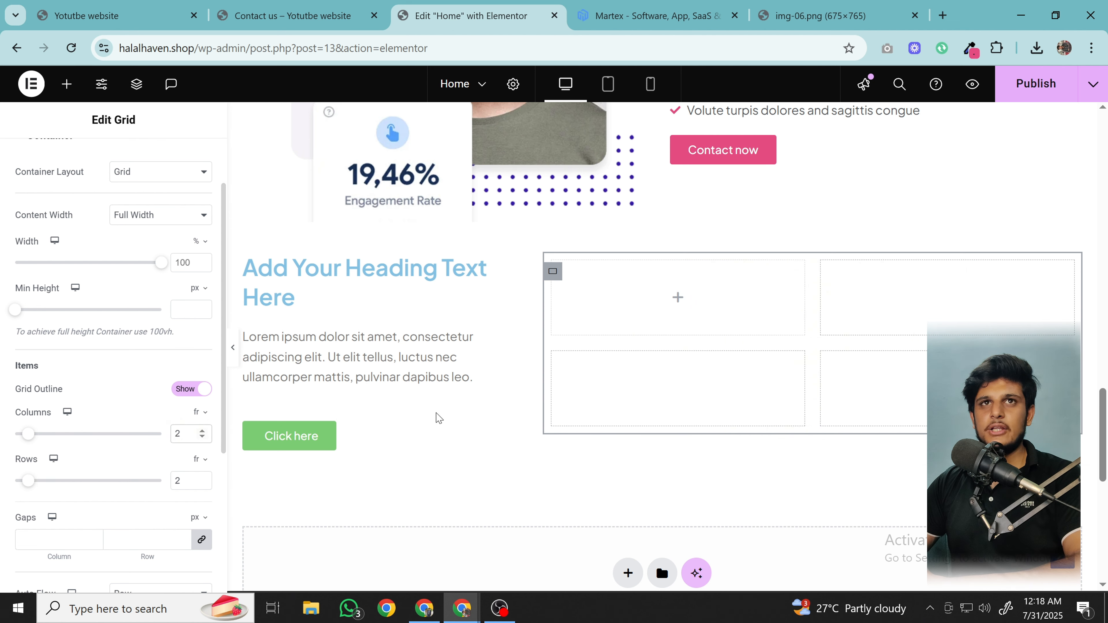
- Examine the icon, title and text of the Market Research card in the Martex demo, and return to the Home page editor
{"action": "left_click", "coordinate": [673, 6]}
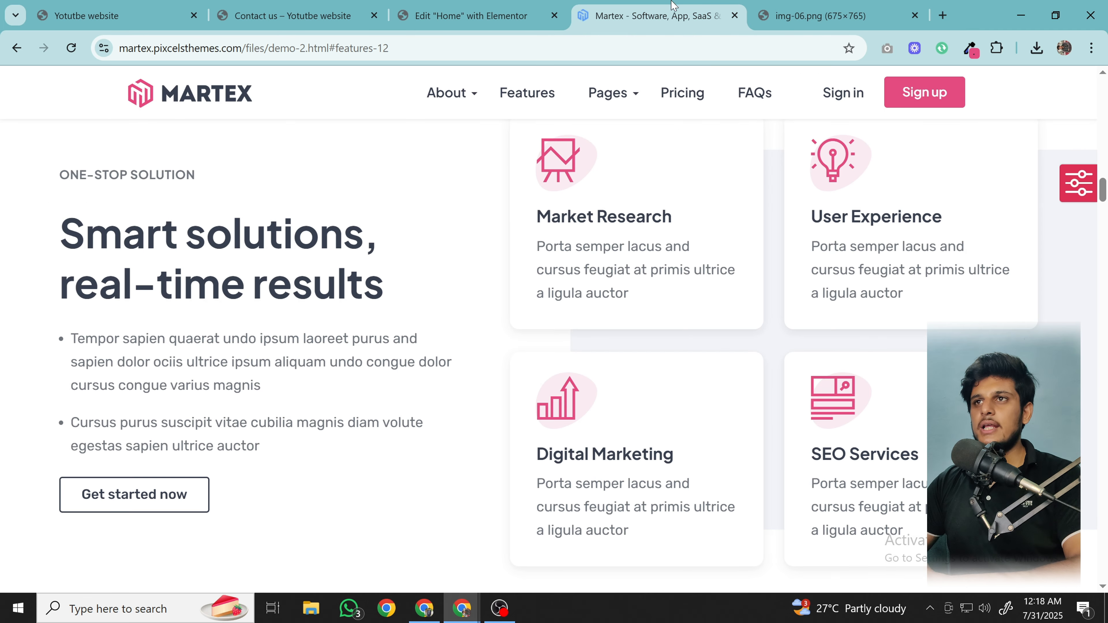
{"action": "scroll", "coordinate": [507, 223], "scroll_direction": "up", "scroll_amount": 2}
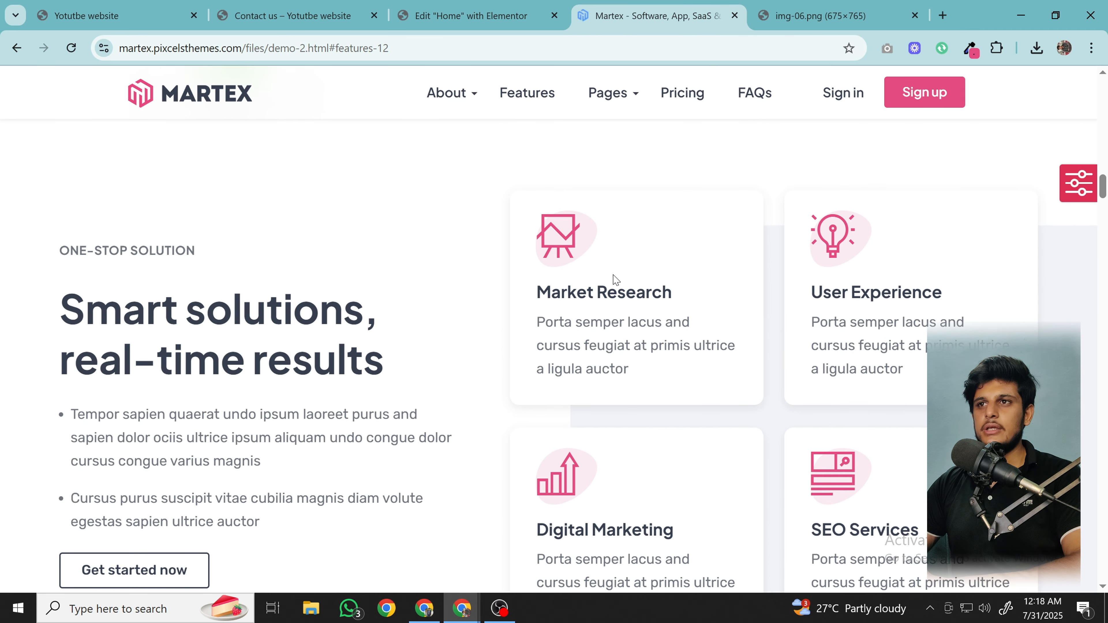
{"action": "left_click_drag", "start_coordinate": [613, 277], "coordinate": [603, 317]}
{"action": "left_click", "coordinate": [603, 322]}
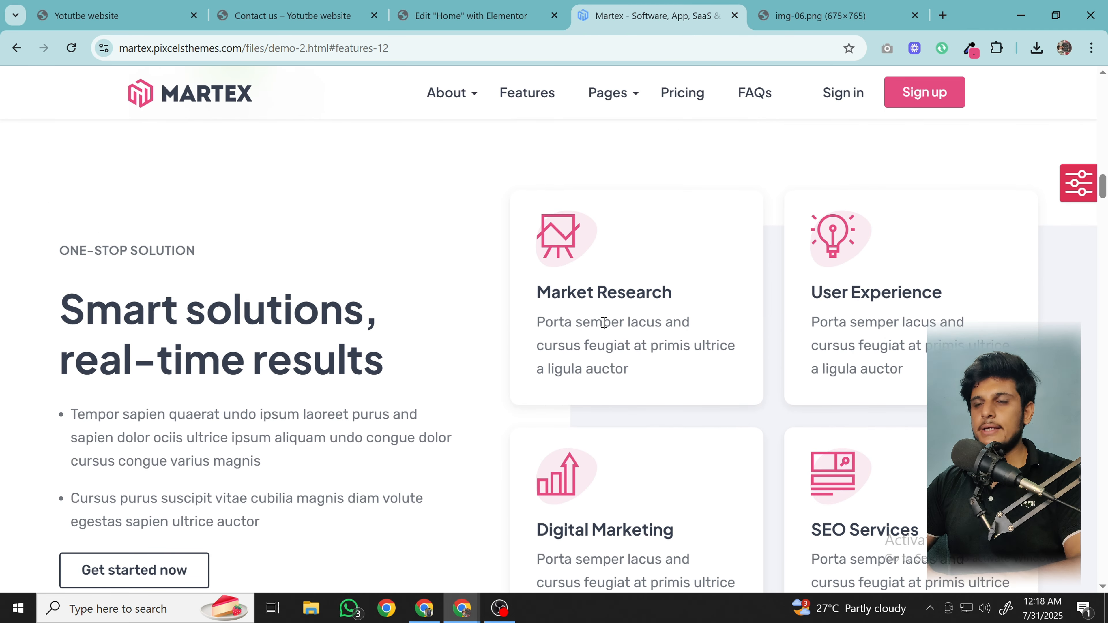
{"action": "triple_click", "coordinate": [577, 300]}
{"action": "double_click", "coordinate": [584, 335]}
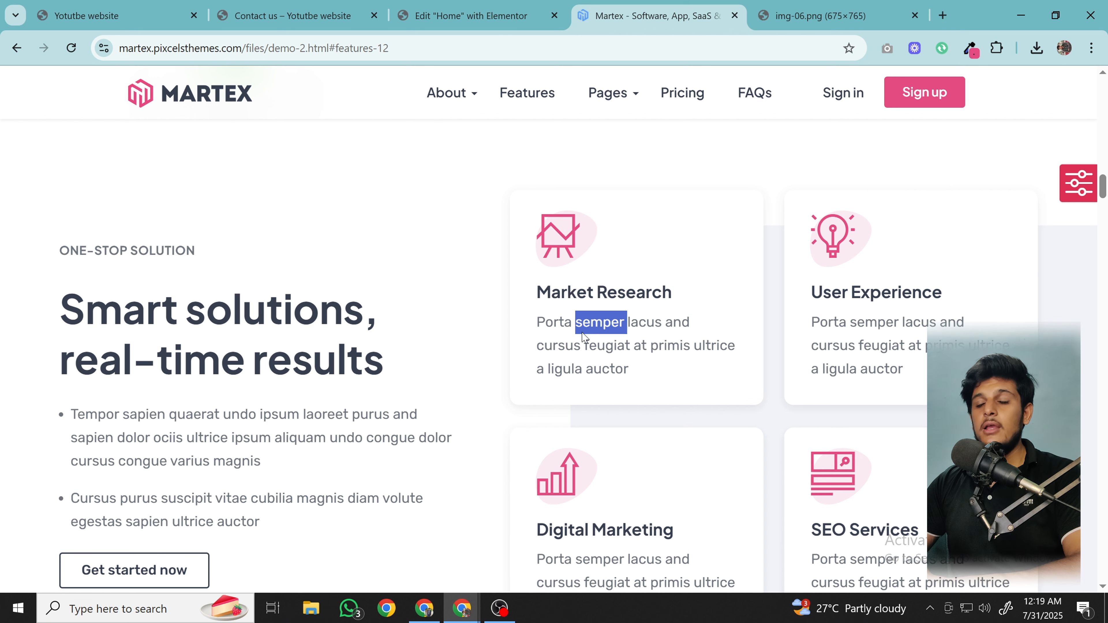
{"action": "triple_click", "coordinate": [584, 335]}
{"action": "left_click", "coordinate": [582, 331]}
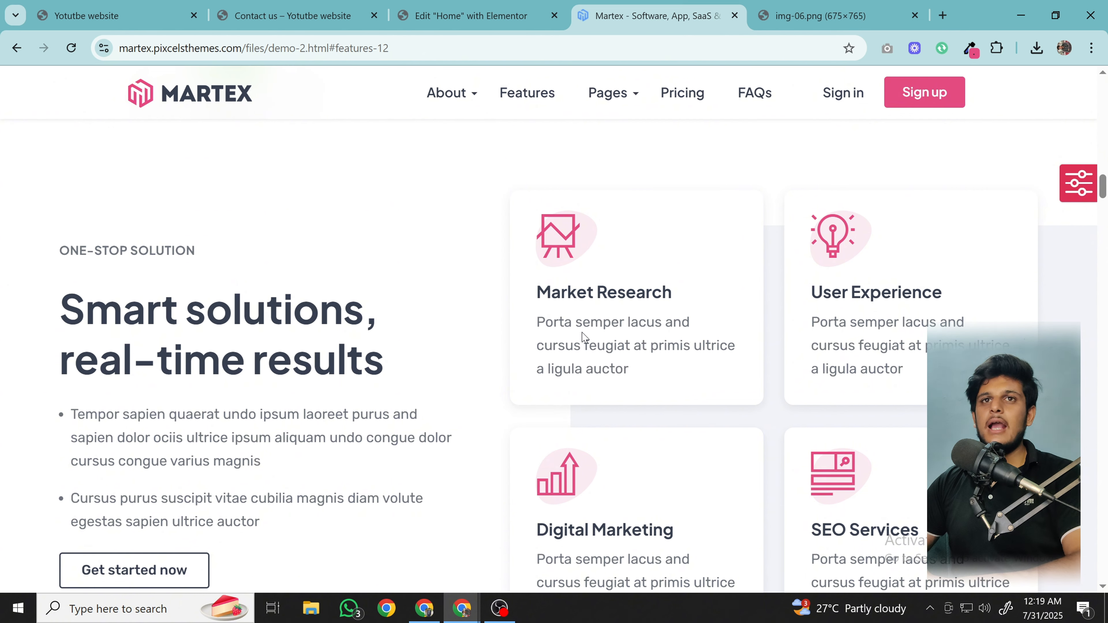
{"action": "left_click", "coordinate": [453, 15]}
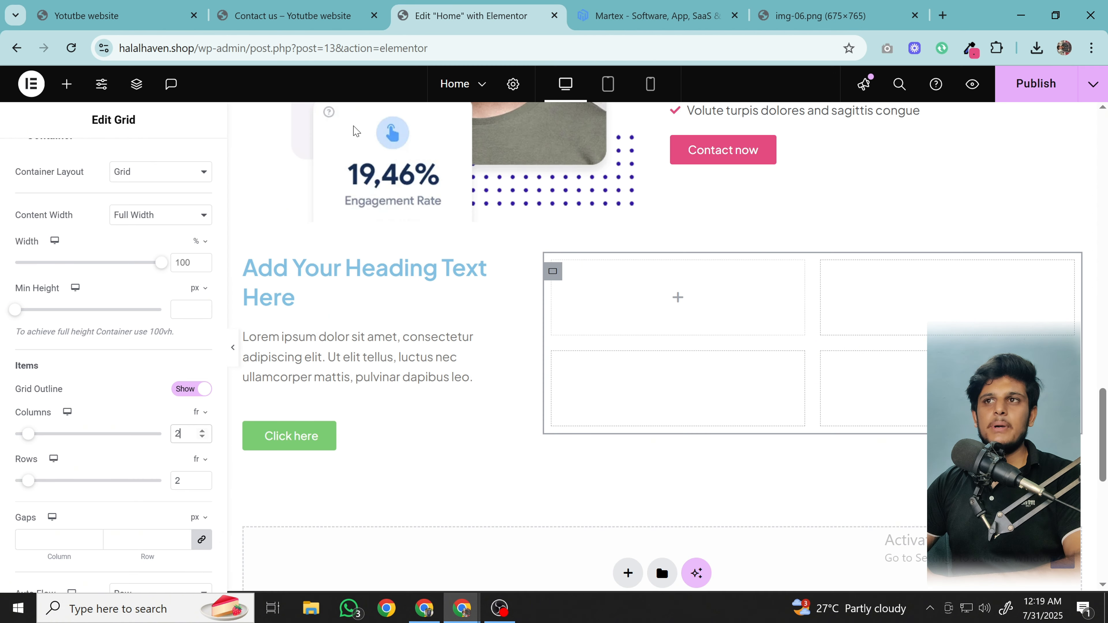
- Add the ElementsKit Icon Box widget to the first cell of the grid in the wide column
{"action": "left_click", "coordinate": [67, 83]}
{"action": "type", "text": "icon b"}
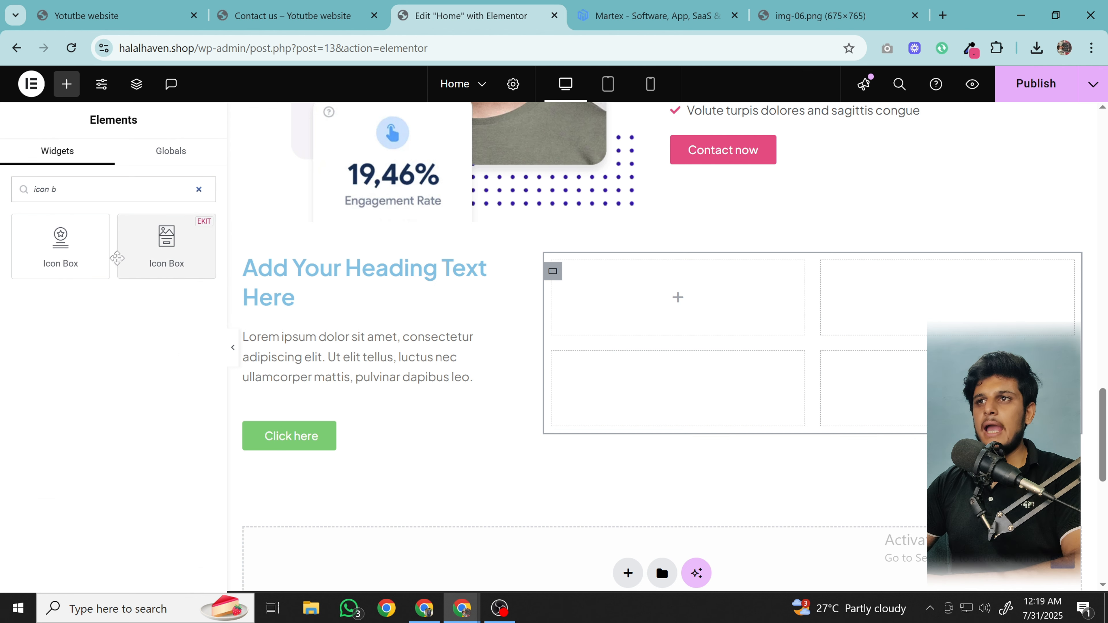
{"action": "left_click_drag", "start_coordinate": [139, 239], "coordinate": [722, 306]}
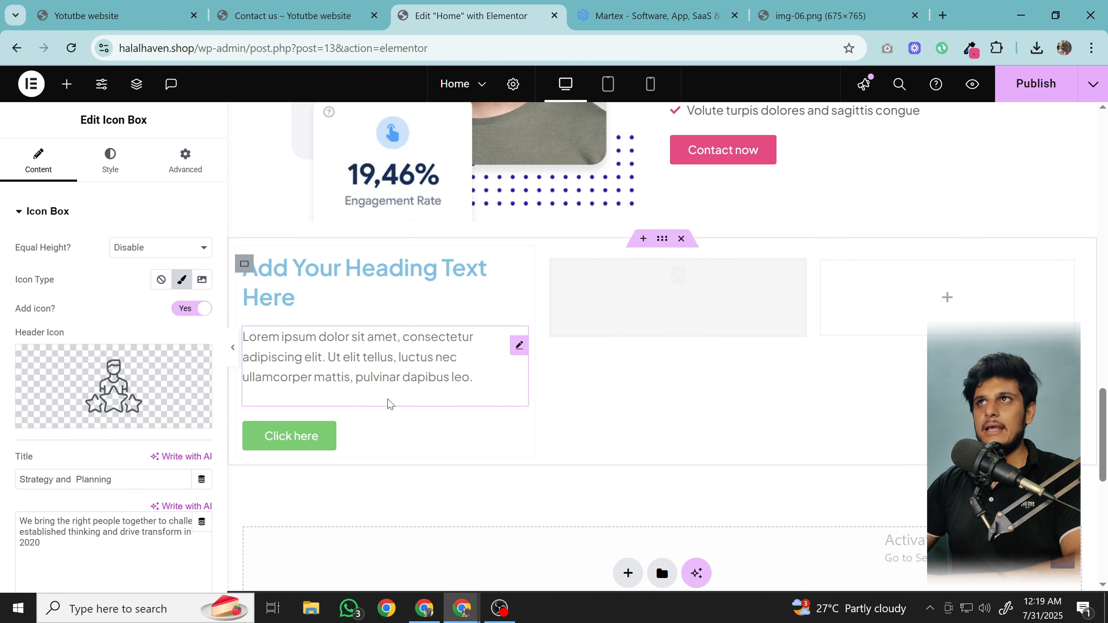
{"action": "left_click", "coordinate": [654, 4]}
{"action": "left_click", "coordinate": [471, 16]}
{"action": "scroll", "coordinate": [636, 362], "scroll_direction": "down", "scroll_amount": 3}
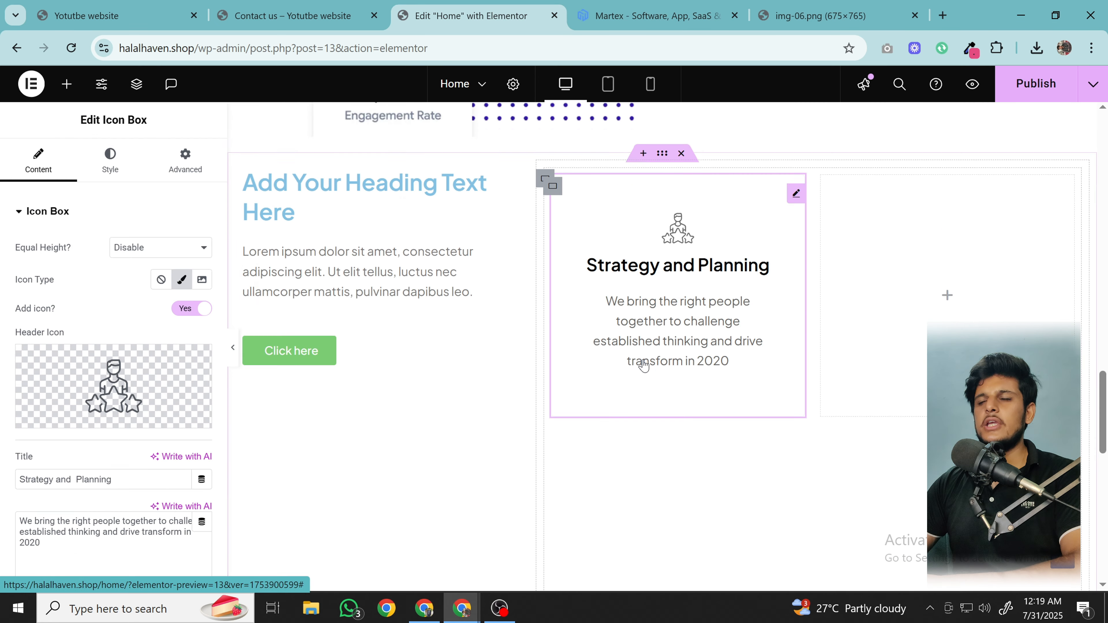
{"action": "scroll", "coordinate": [651, 245], "scroll_direction": "up", "scroll_amount": 2}
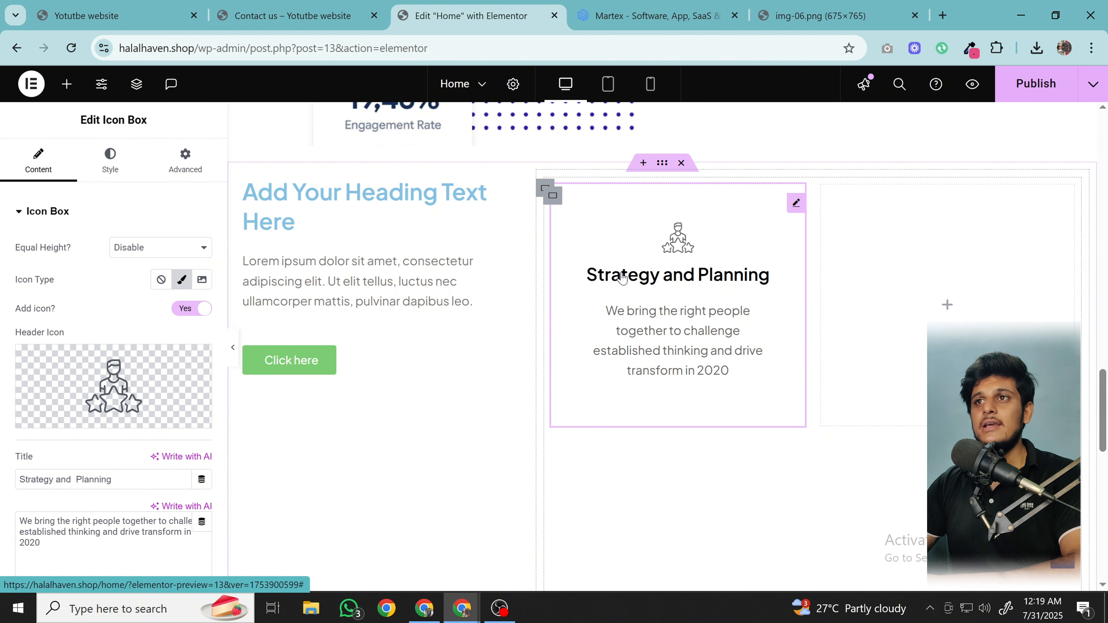
- Copy the title "Market Research" from the Martex demo card and use it as the icon box's title
{"action": "left_click", "coordinate": [604, 4]}
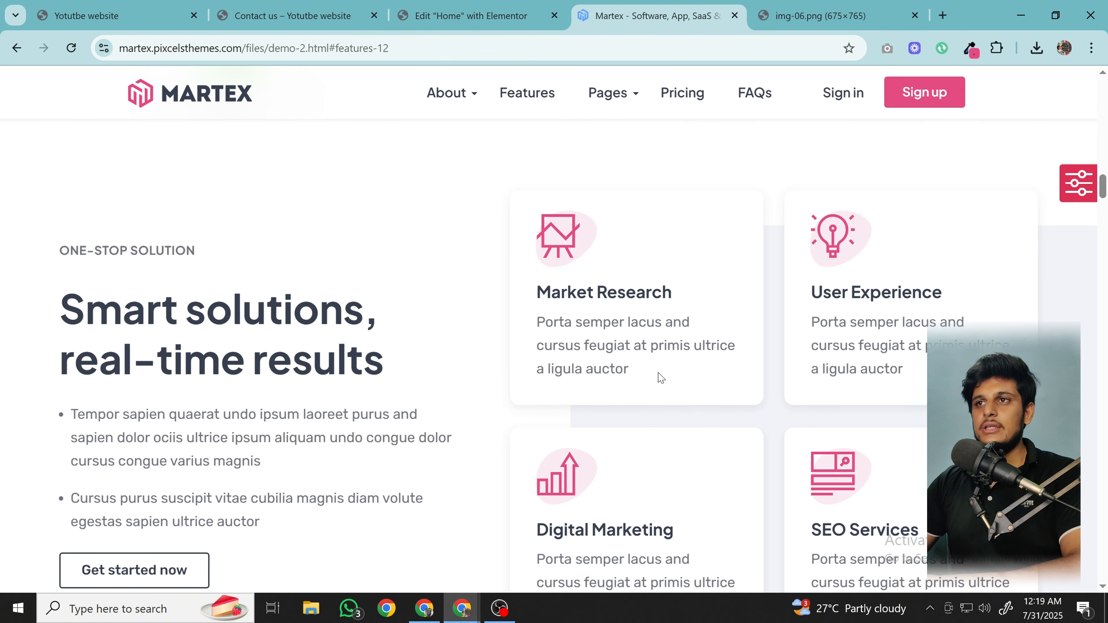
{"action": "triple_click", "coordinate": [576, 300]}
{"action": "key", "text": "ctrl+c"}
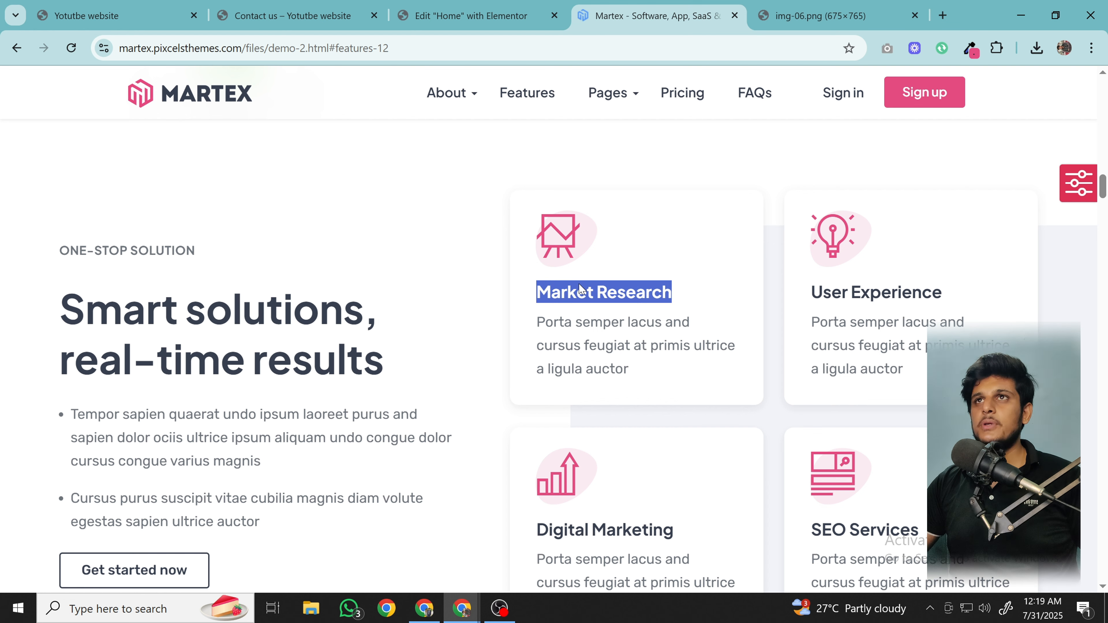
{"action": "left_click", "coordinate": [471, 15]}
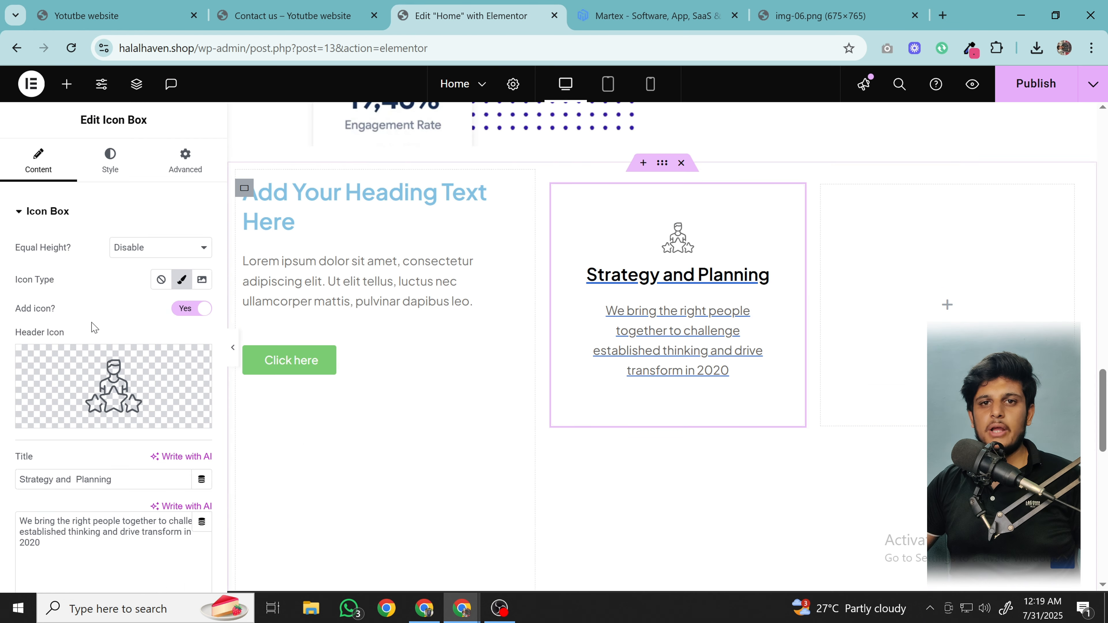
{"action": "key", "text": "ctrl+v"}
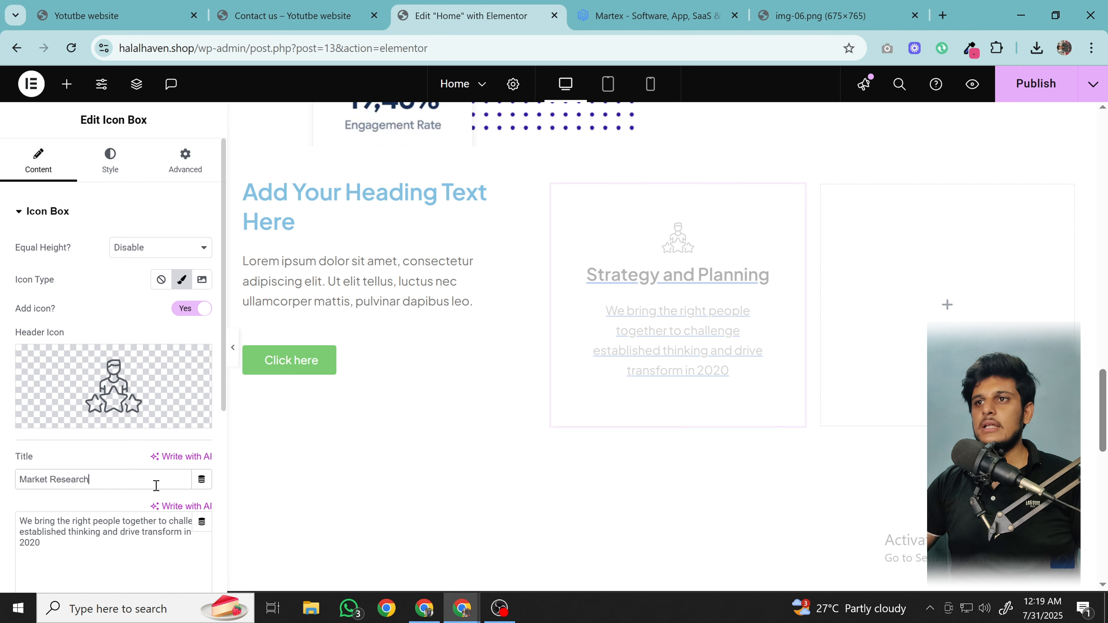
- Replace the icon box's description with the demo card's text "Porta semper lacus and cursus feugiat at primis ultrice a ligula auctor"
{"action": "left_click", "coordinate": [589, 6]}
{"action": "left_click", "coordinate": [597, 343]}
{"action": "triple_click", "coordinate": [597, 343]}
{"action": "key", "text": "ctrl+c"}
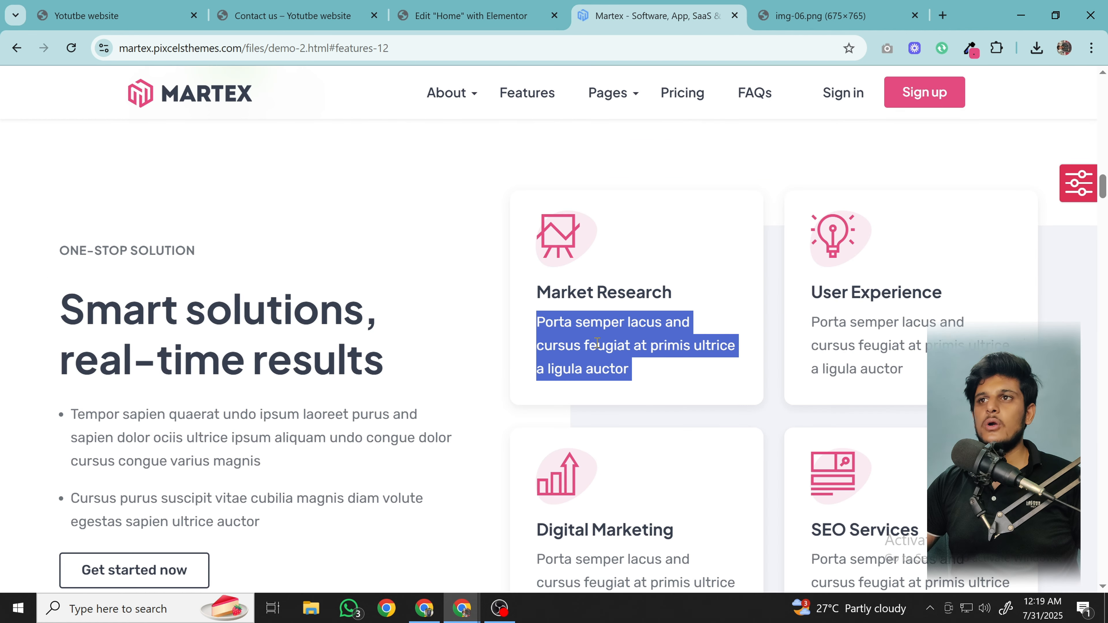
{"action": "left_click", "coordinate": [439, 9]}
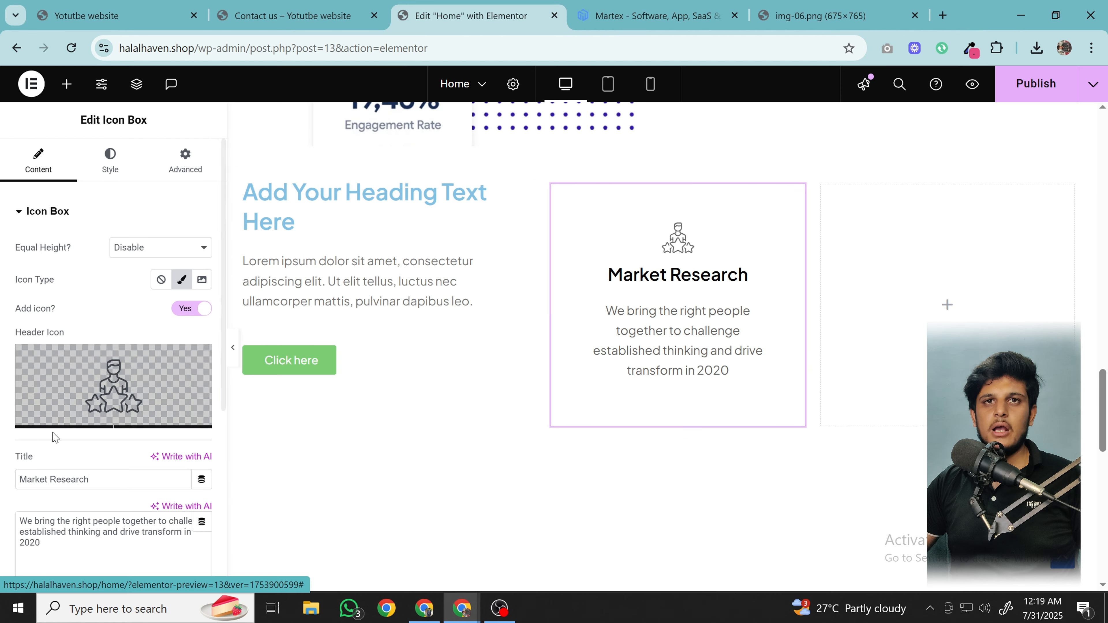
{"action": "triple_click", "coordinate": [108, 314]}
{"action": "key", "text": "ctrl+v"}
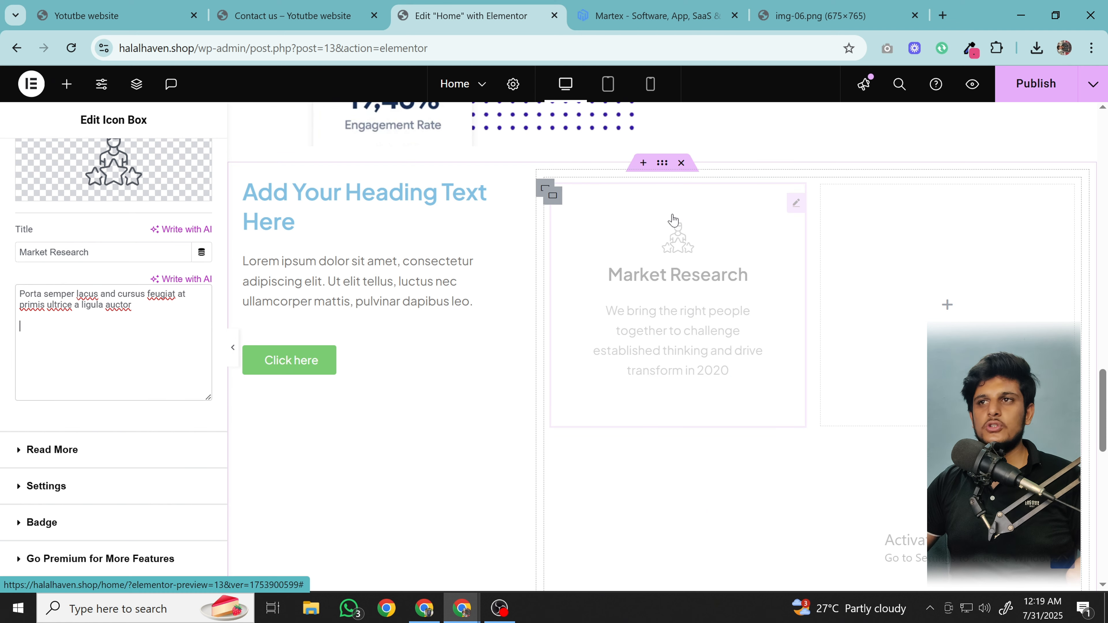
{"action": "scroll", "coordinate": [135, 321], "scroll_direction": "up", "scroll_amount": 3}
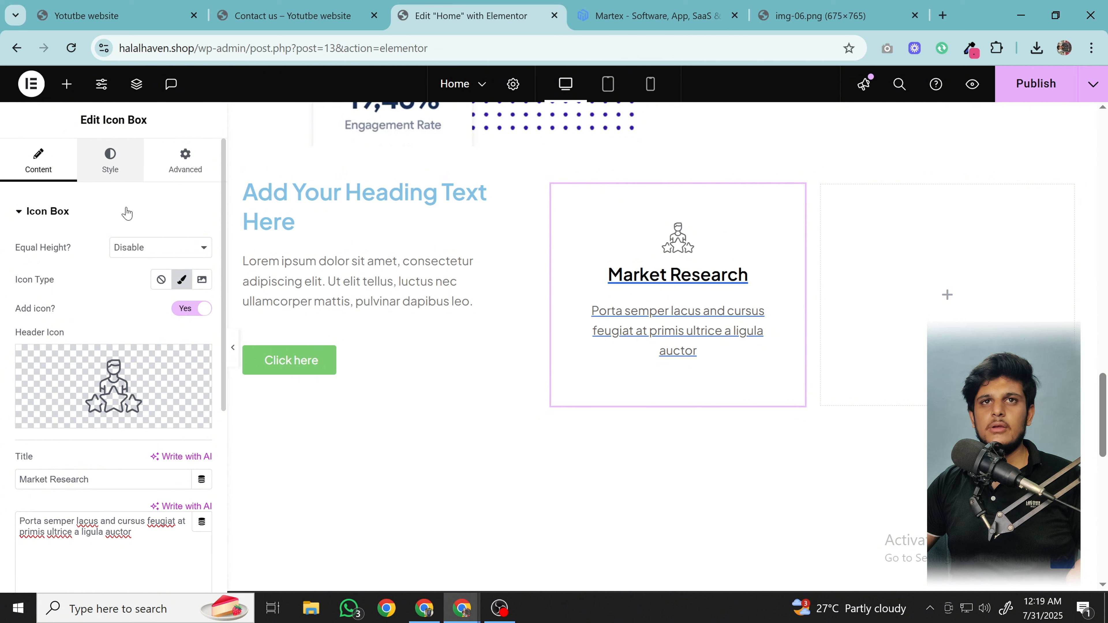
- Set the Market Research icon box's padding to 25 px on all four sides
{"action": "left_click", "coordinate": [111, 163]}
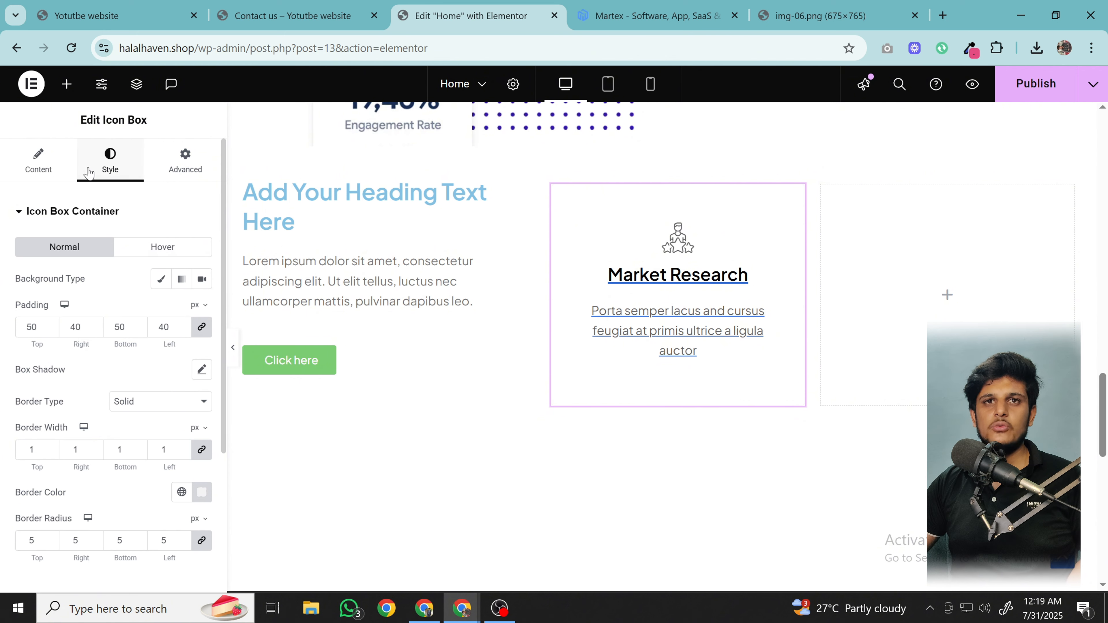
{"action": "left_click", "coordinate": [50, 332]}
{"action": "left_click", "coordinate": [51, 331]}
{"action": "left_click", "coordinate": [51, 331]}
{"action": "left_click", "coordinate": [50, 331]}
{"action": "left_click", "coordinate": [50, 331]}
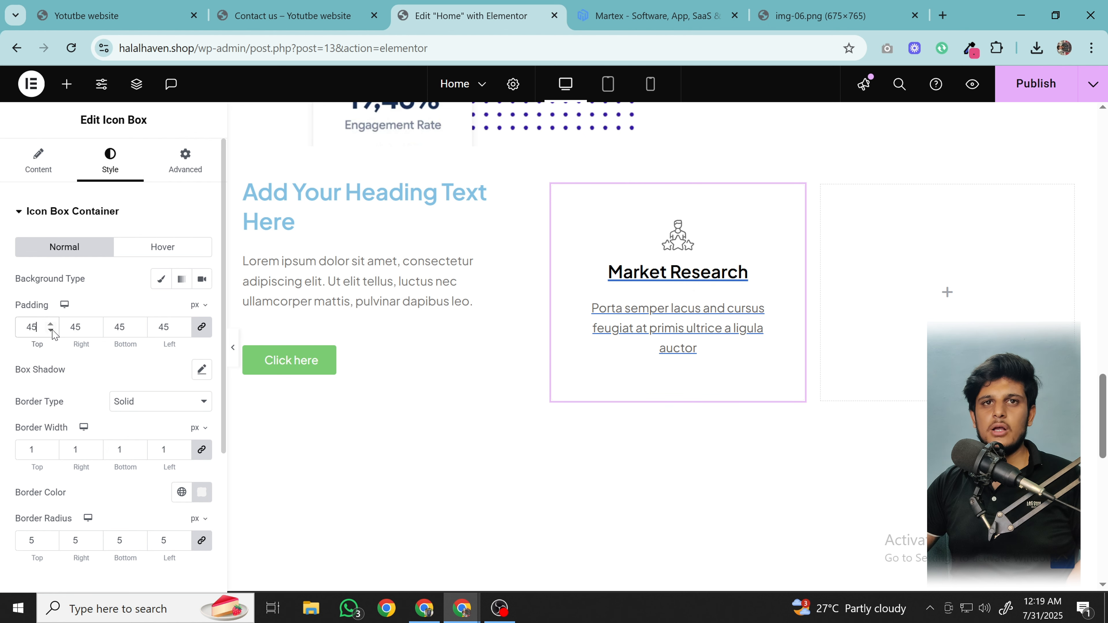
{"action": "left_click", "coordinate": [50, 331]}
{"action": "left_click", "coordinate": [50, 331]}
{"action": "double_click", "coordinate": [43, 326]}
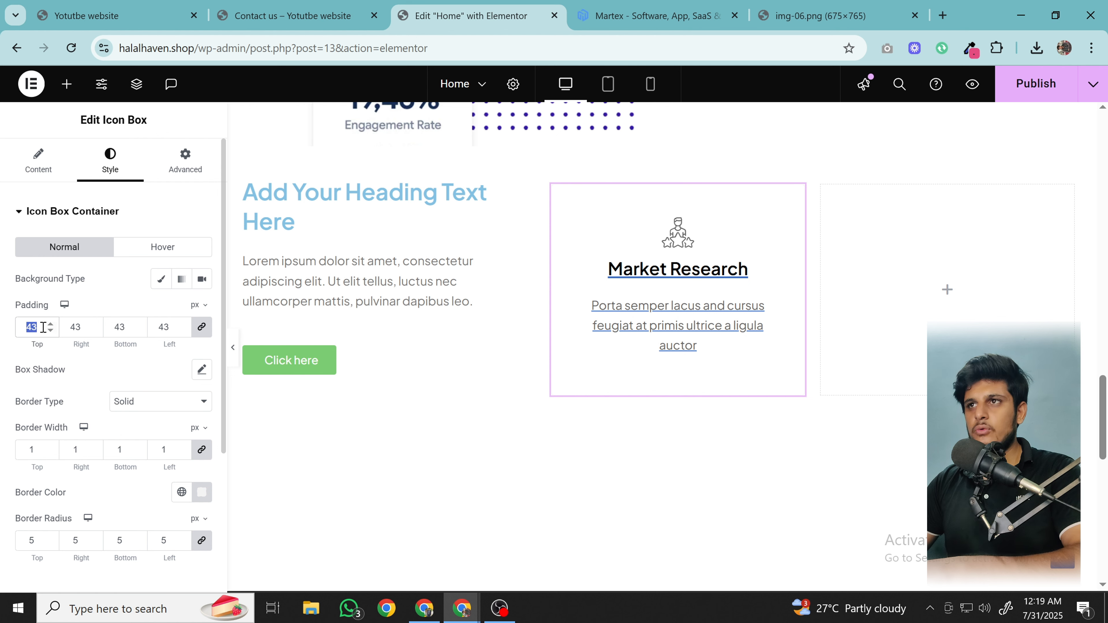
{"action": "type", "text": "25"}
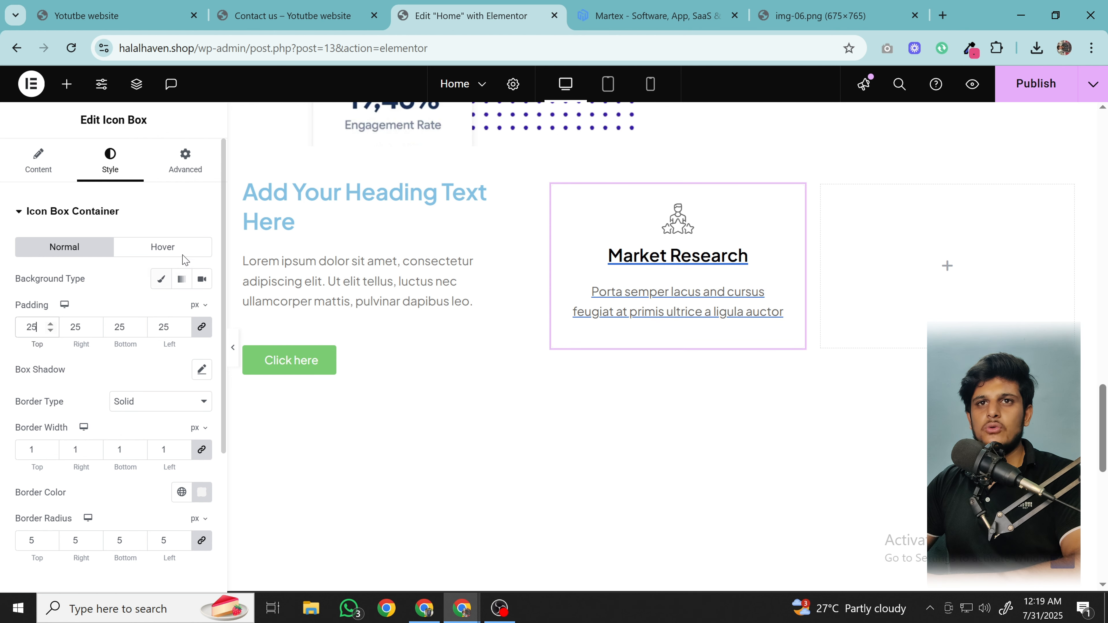
- Give the Market Research icon box a classic background, trying the global BG Color before choosing the custom light grey #F3F3F3
{"action": "left_click", "coordinate": [161, 279]}
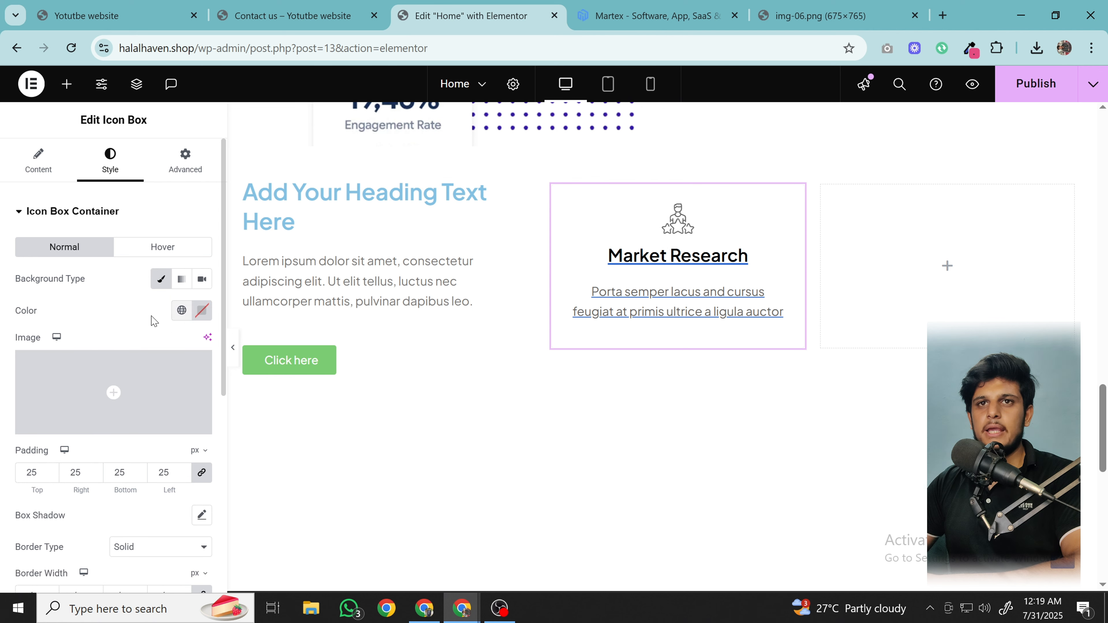
{"action": "left_click", "coordinate": [182, 310]}
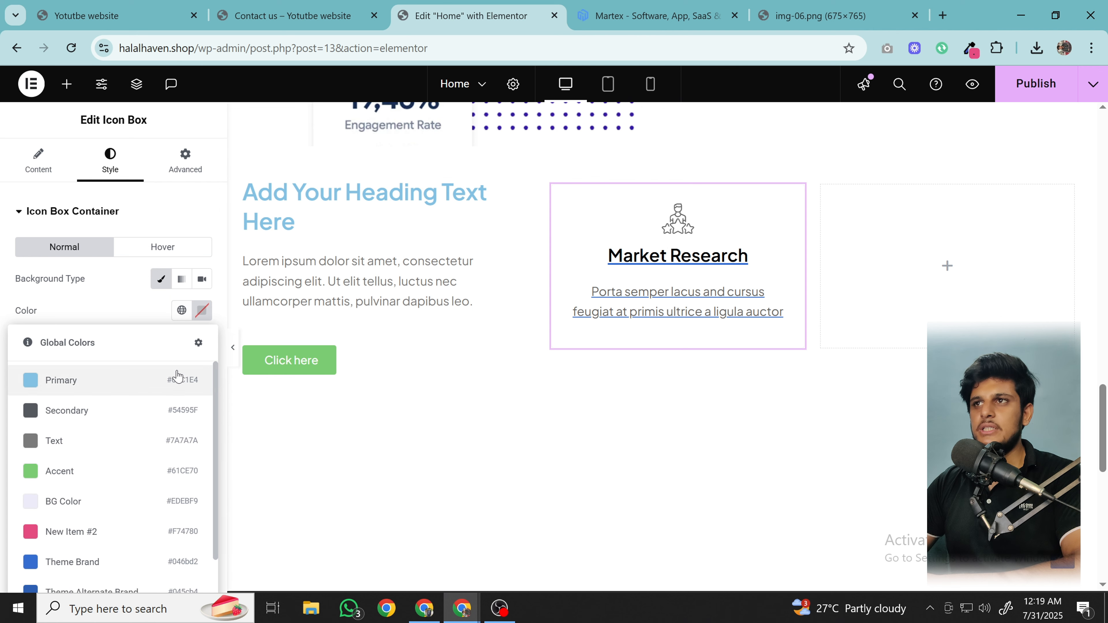
{"action": "left_click", "coordinate": [121, 506]}
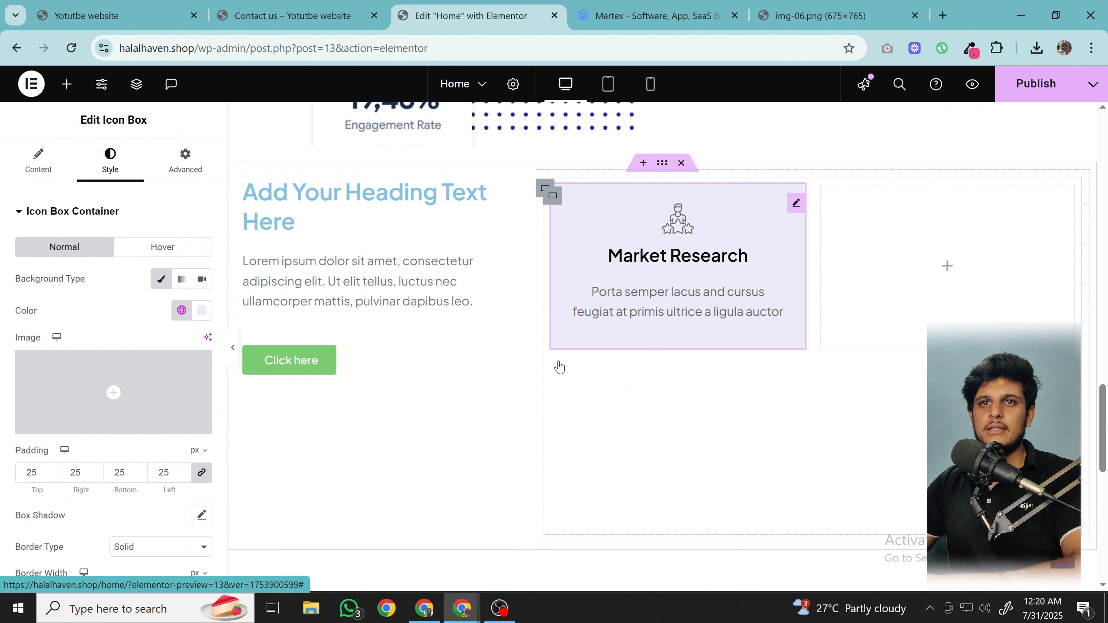
{"action": "left_click", "coordinate": [182, 310]}
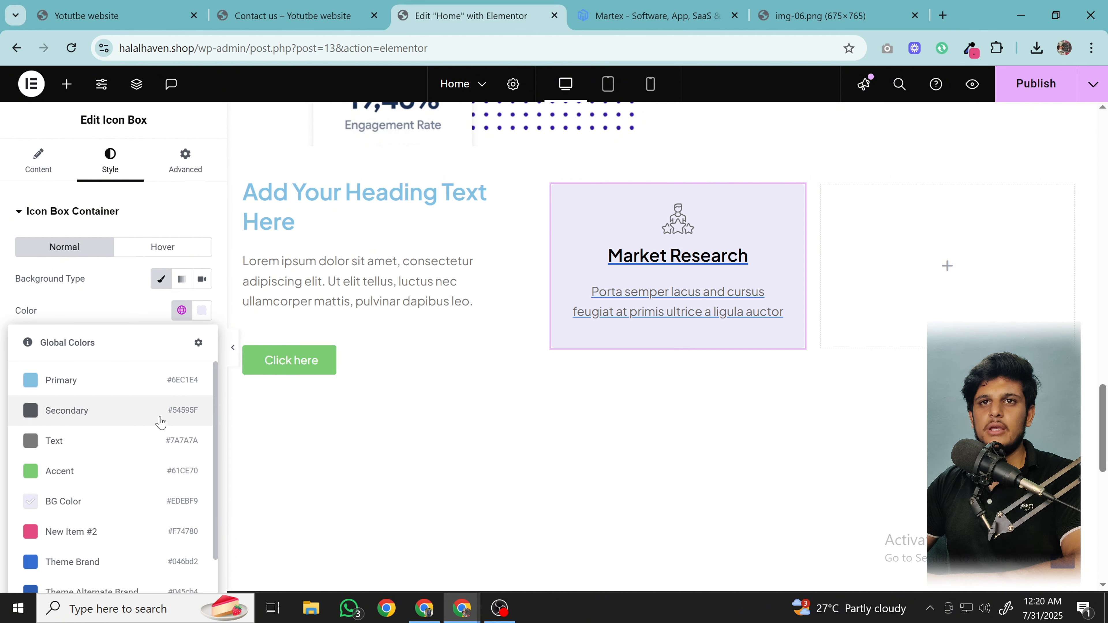
{"action": "left_click", "coordinate": [202, 310]}
{"action": "left_click_drag", "start_coordinate": [123, 375], "coordinate": [101, 381]}
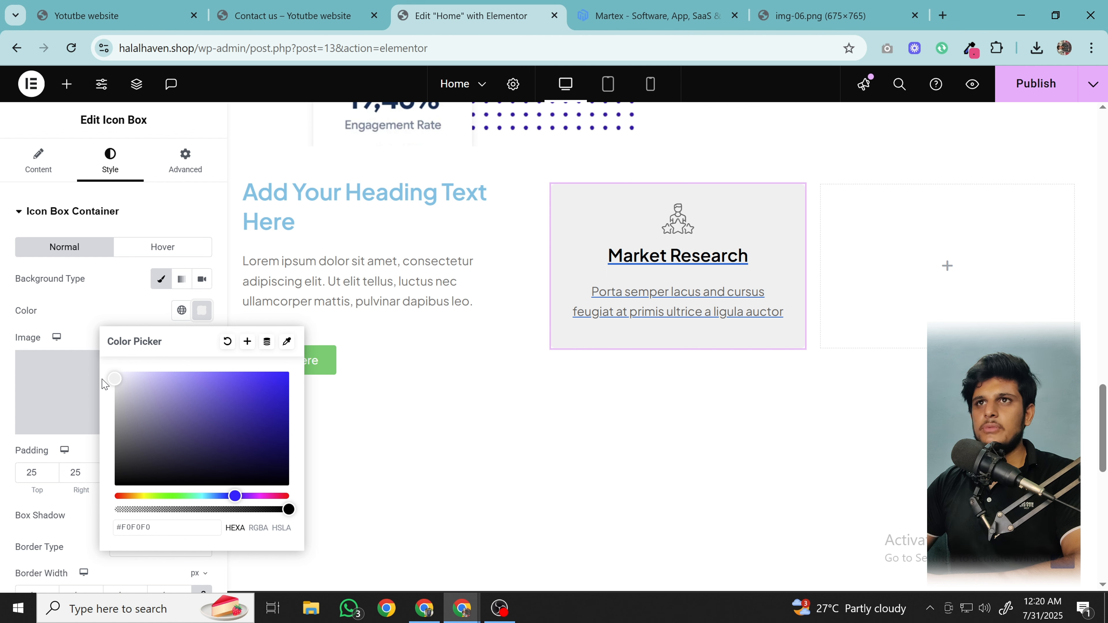
{"action": "scroll", "coordinate": [587, 310], "scroll_direction": "up", "scroll_amount": 3}
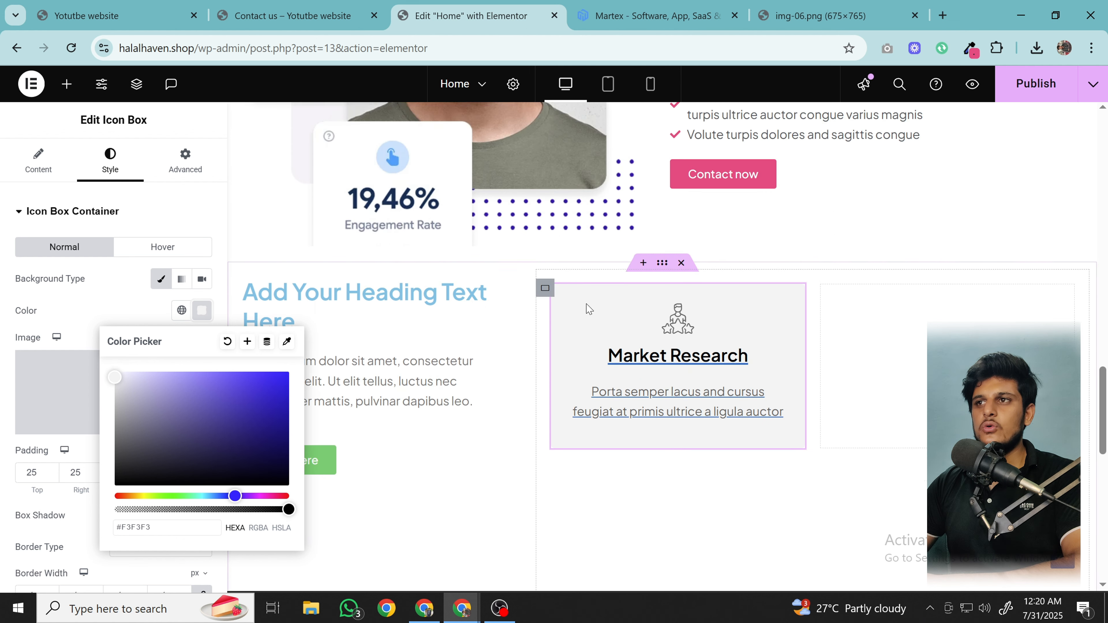
- Give the whole section container around the icon box a classic background in the global BG Color
{"action": "left_click", "coordinate": [662, 315]}
{"action": "scroll", "coordinate": [597, 415], "scroll_direction": "down", "scroll_amount": 3}
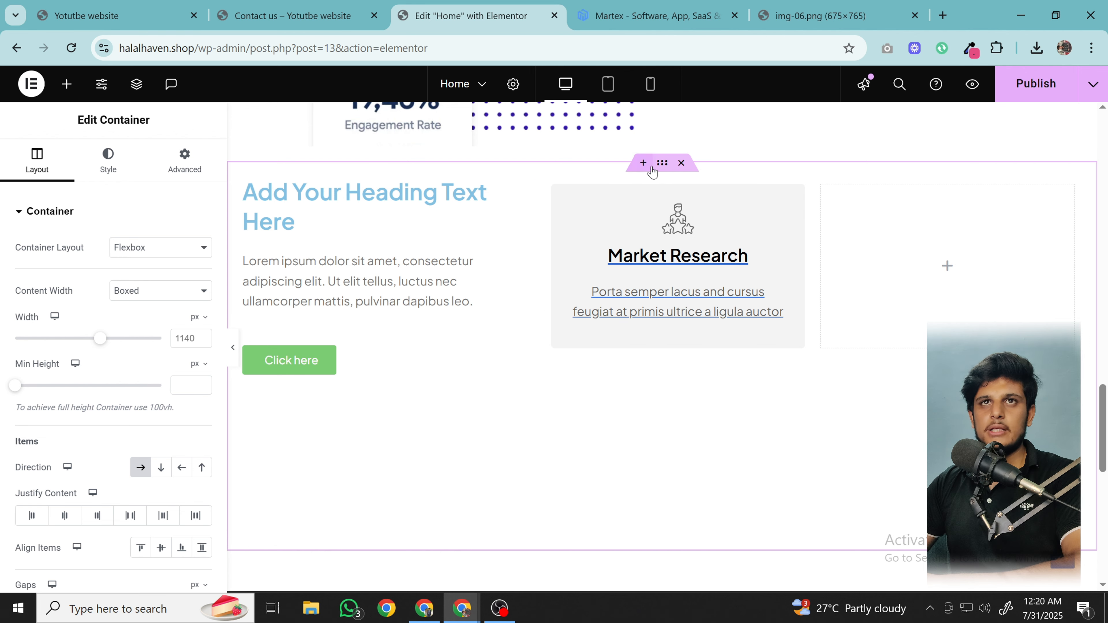
{"action": "left_click", "coordinate": [112, 161]}
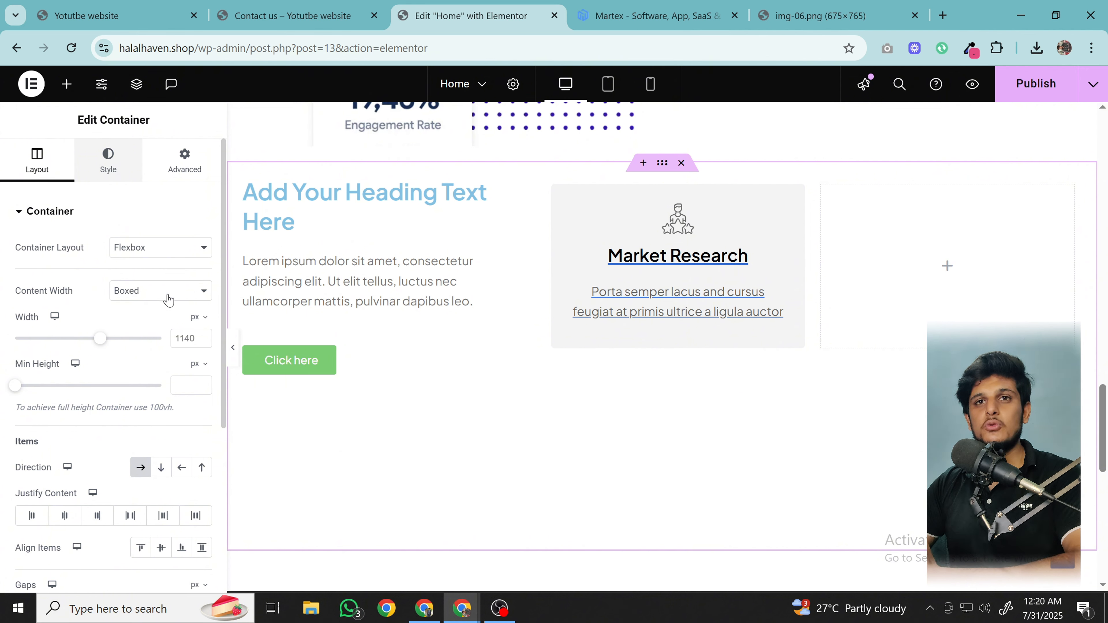
{"action": "left_click", "coordinate": [140, 278]}
{"action": "left_click", "coordinate": [182, 310]}
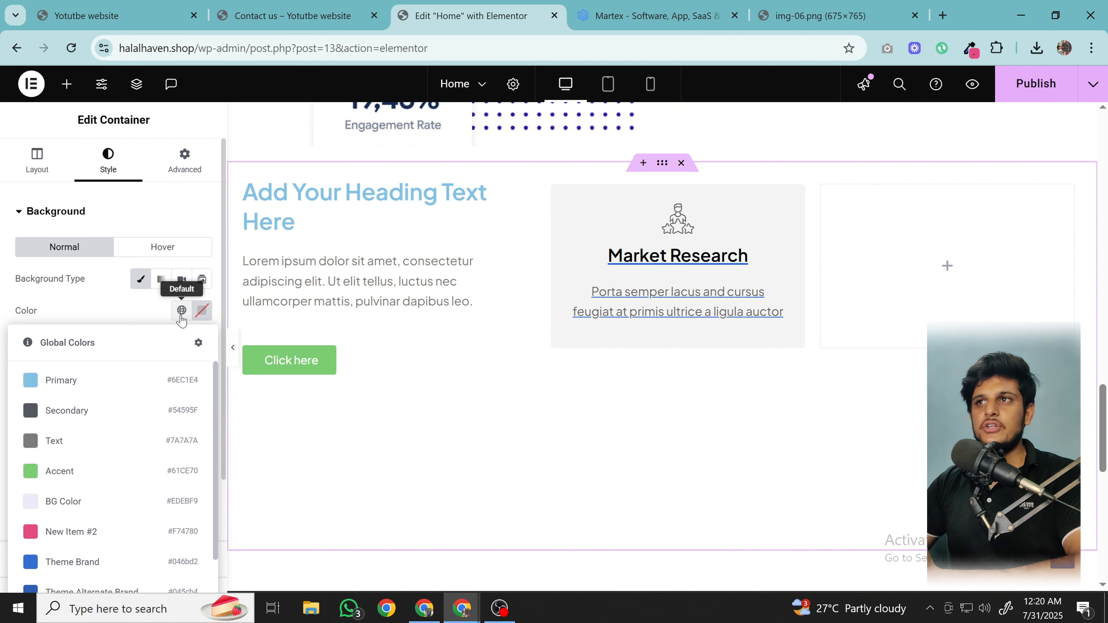
{"action": "left_click", "coordinate": [125, 505]}
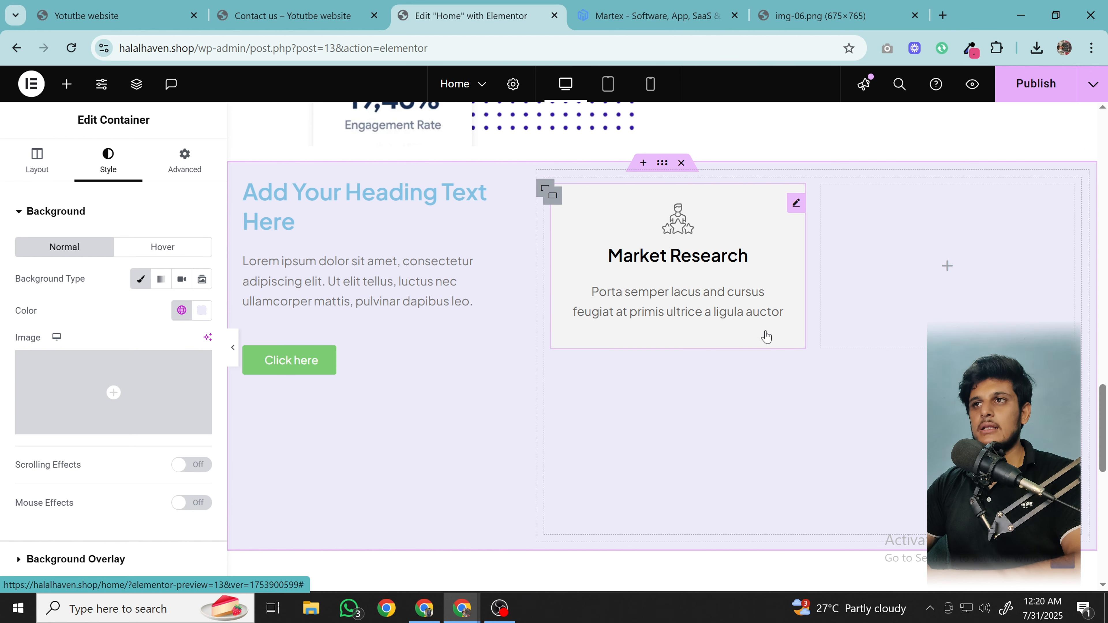
- Unlink the padding of the "Create a workflow that works for you" container and set its top and bottom padding to 80 px
{"action": "scroll", "coordinate": [766, 335], "scroll_direction": "up", "scroll_amount": 6}
{"action": "scroll", "coordinate": [766, 335], "scroll_direction": "down", "scroll_amount": 7}
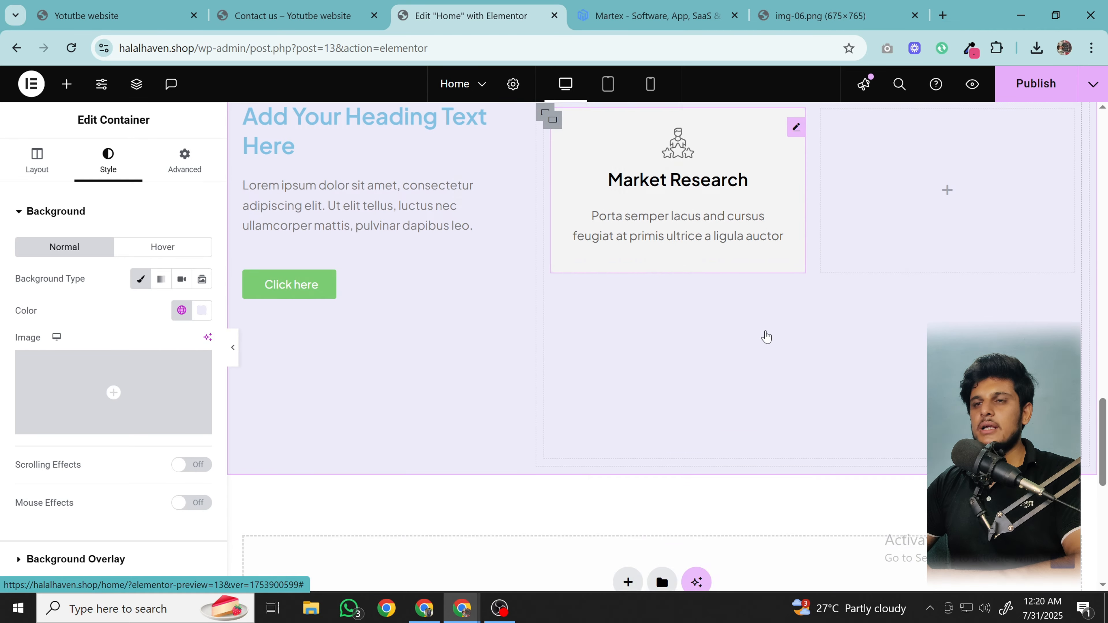
{"action": "scroll", "coordinate": [766, 334], "scroll_direction": "up", "scroll_amount": 4}
{"action": "scroll", "coordinate": [740, 348], "scroll_direction": "up", "scroll_amount": 9}
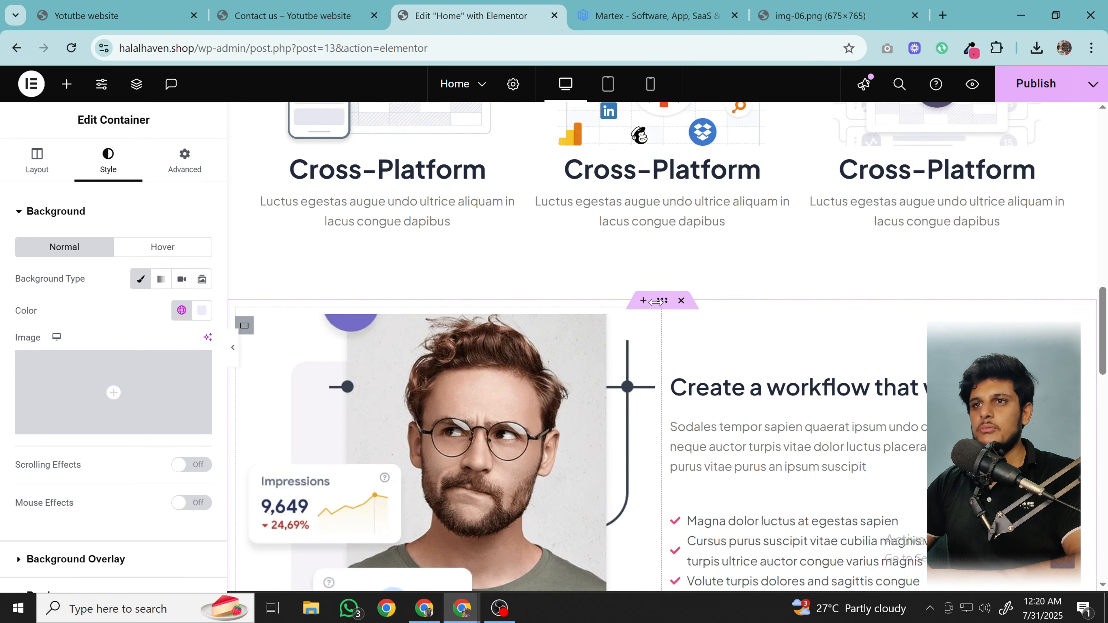
{"action": "left_click", "coordinate": [661, 362]}
{"action": "scroll", "coordinate": [217, 333], "scroll_direction": "down", "scroll_amount": 2}
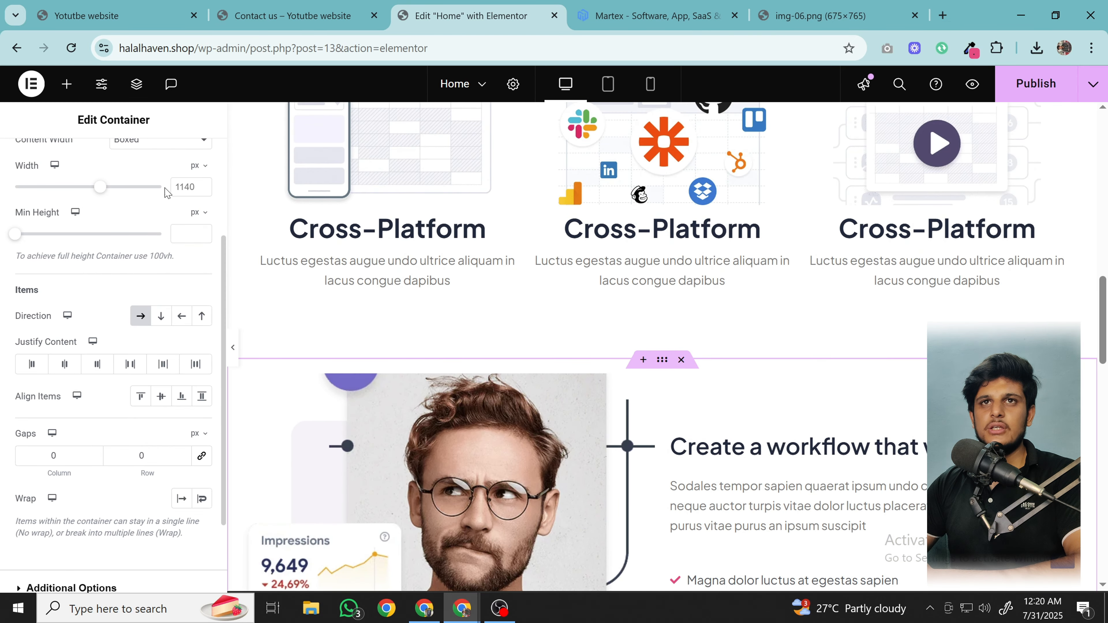
{"action": "scroll", "coordinate": [166, 192], "scroll_direction": "up", "scroll_amount": 3}
{"action": "left_click", "coordinate": [181, 157]}
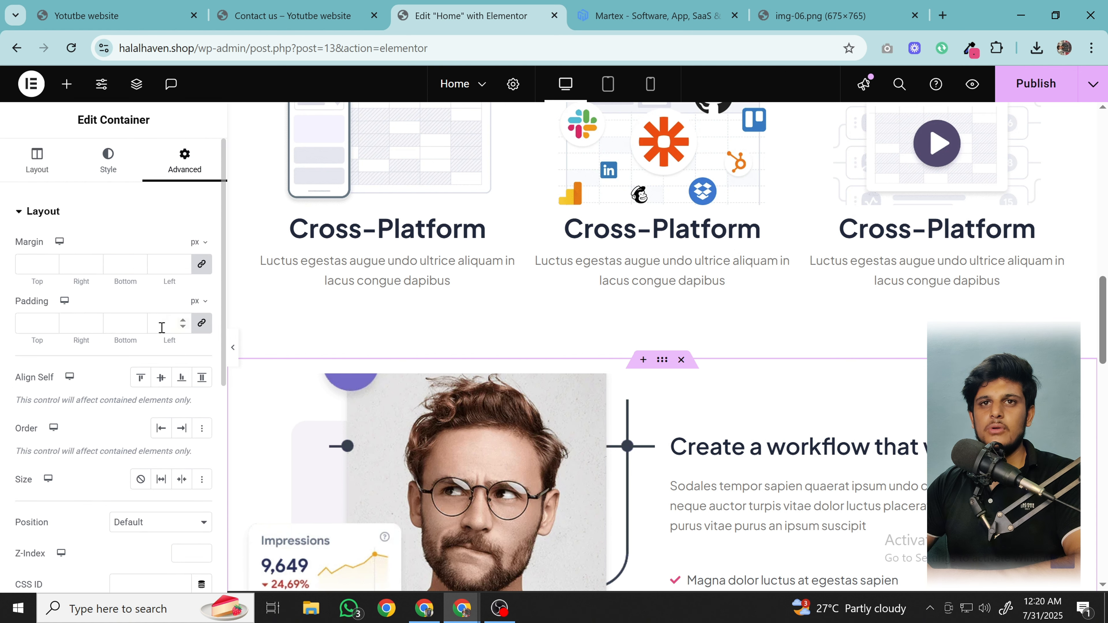
{"action": "left_click", "coordinate": [205, 331]}
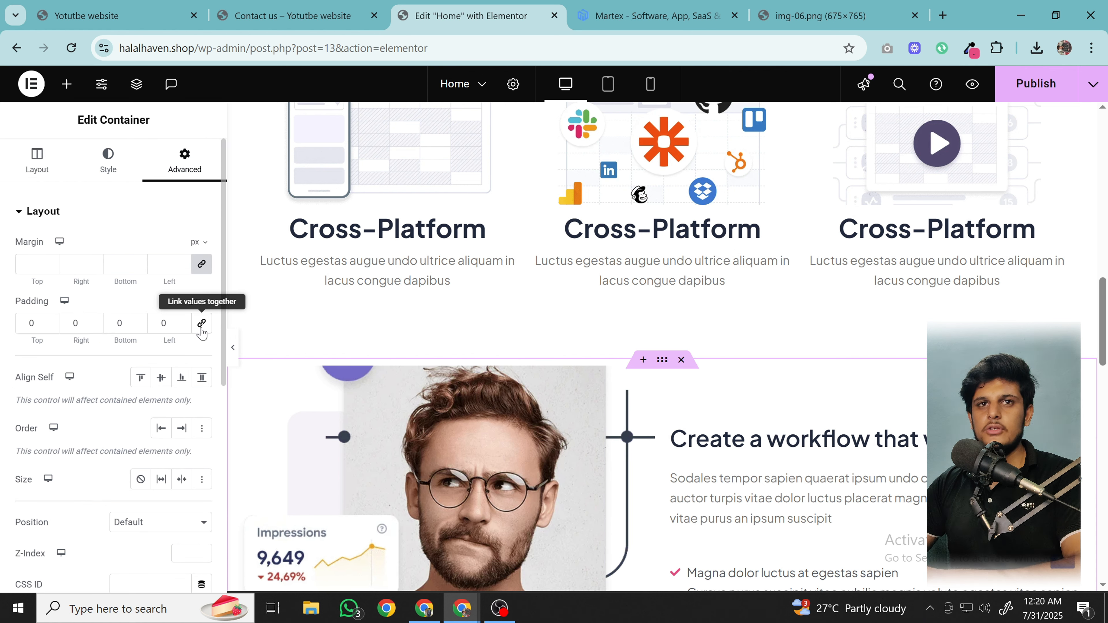
{"action": "left_click", "coordinate": [24, 323]}
{"action": "type", "text": "80"}
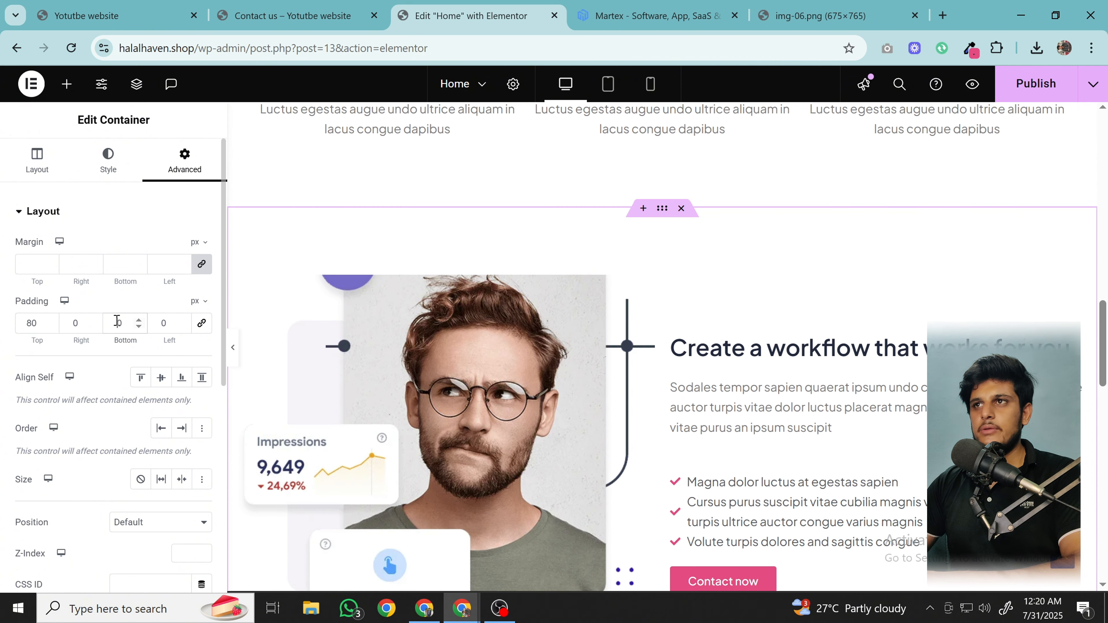
{"action": "scroll", "coordinate": [429, 340], "scroll_direction": "up", "scroll_amount": 5}
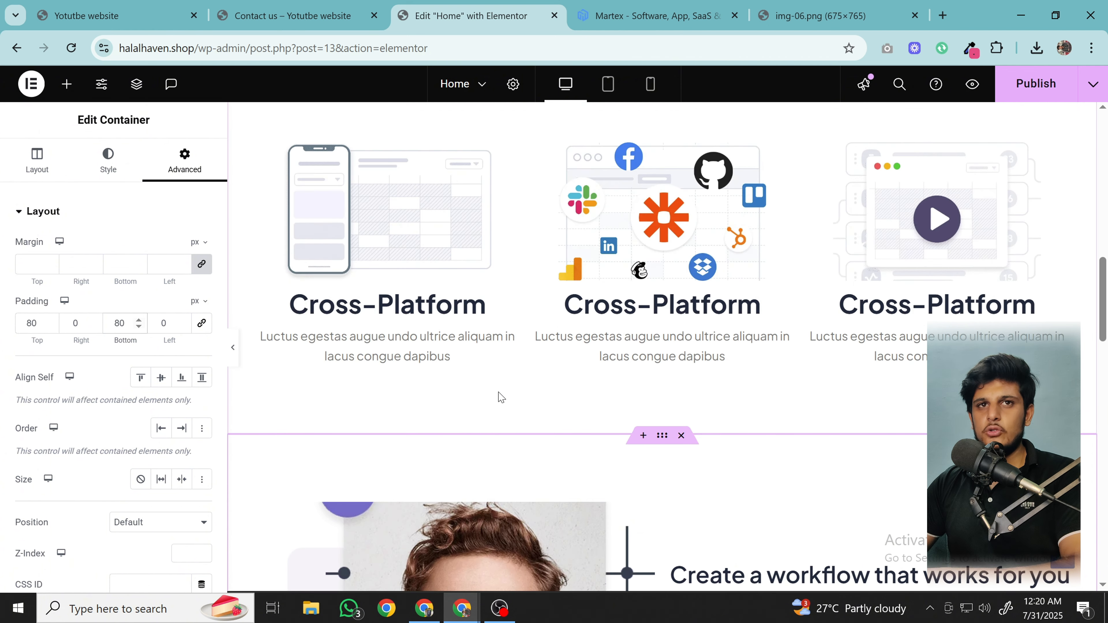
- Set the workflow container's top padding to 0 px
{"action": "left_click_drag", "start_coordinate": [32, 324], "coordinate": [2, 326]}
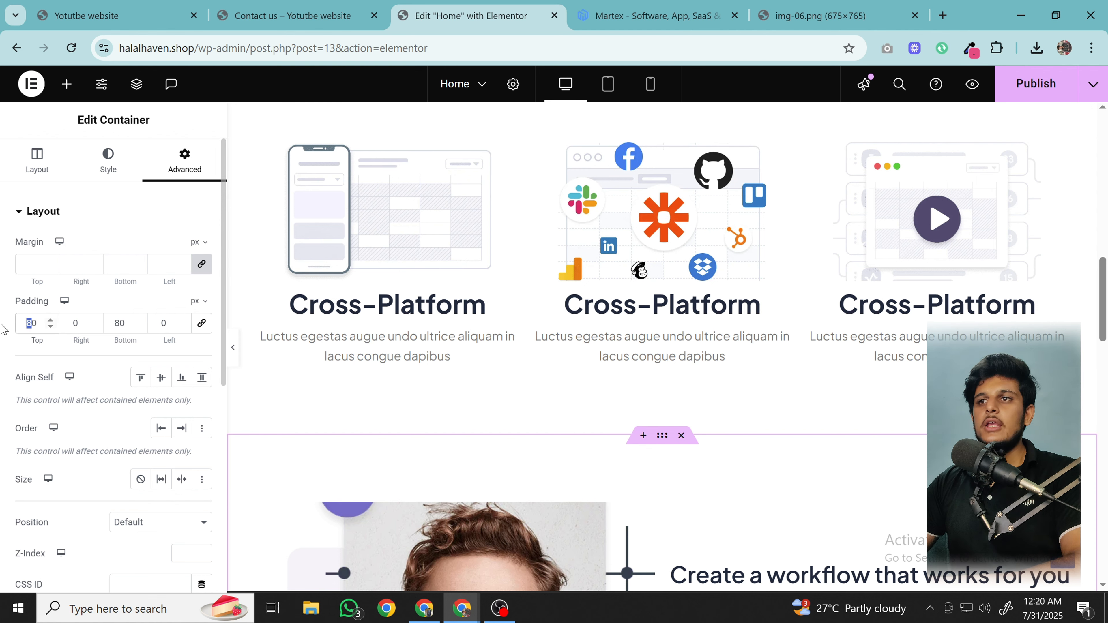
{"action": "key", "text": "BackSpace"}
{"action": "scroll", "coordinate": [544, 408], "scroll_direction": "up", "scroll_amount": 4}
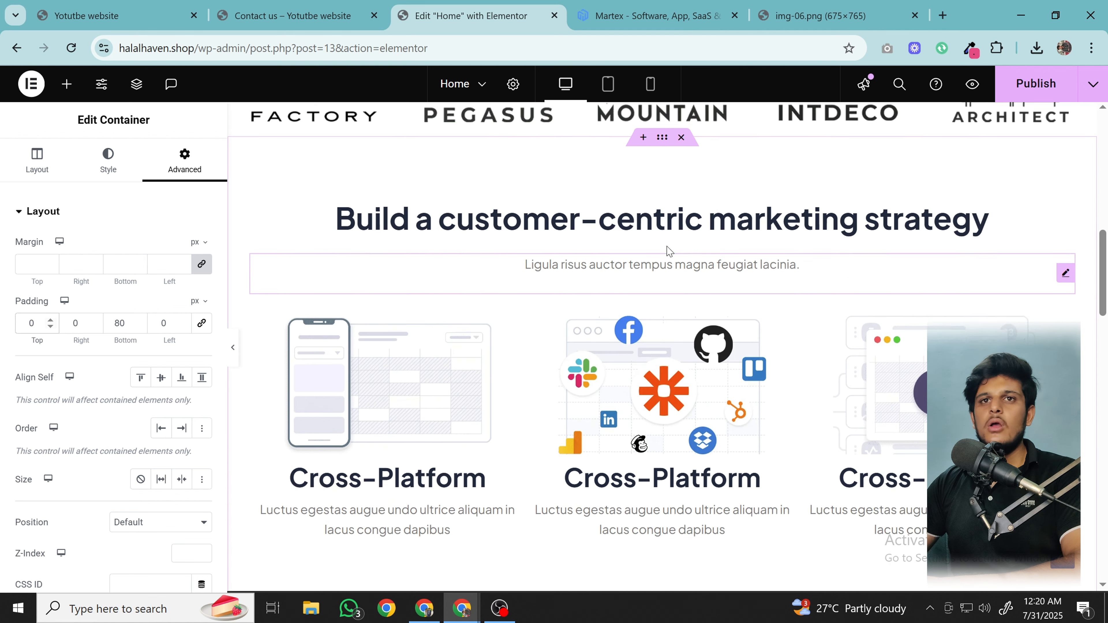
- Compare with the customer-centric section's padding, and set the lavender icon-box section's unlinked padding to 50 px top and bottom, 20 px right and left
{"action": "left_click", "coordinate": [657, 194]}
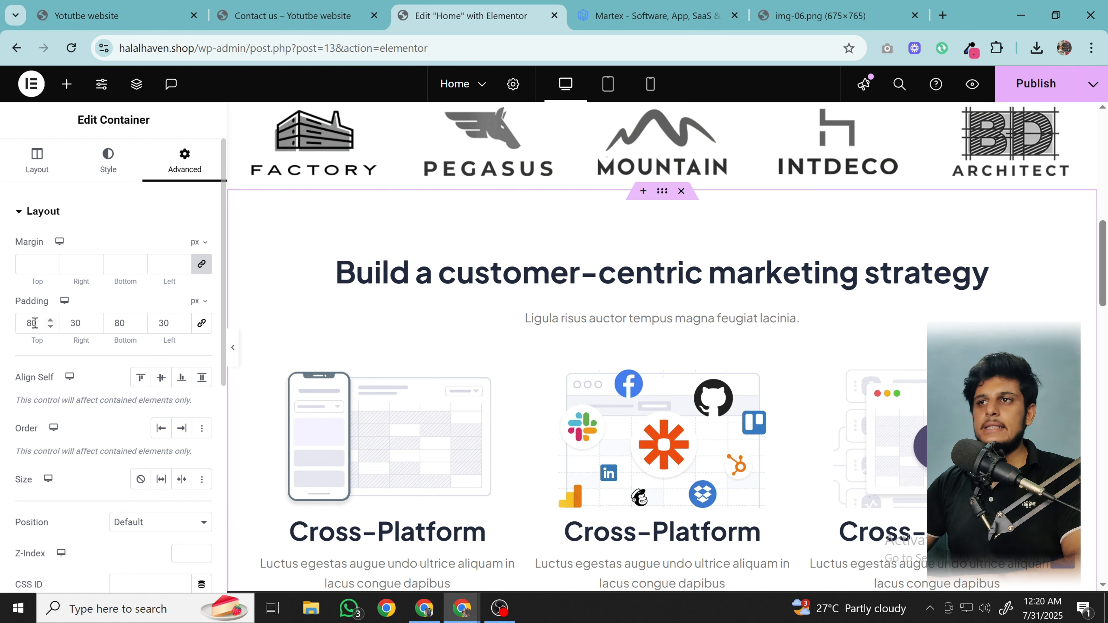
{"action": "scroll", "coordinate": [680, 192], "scroll_direction": "down", "scroll_amount": 8}
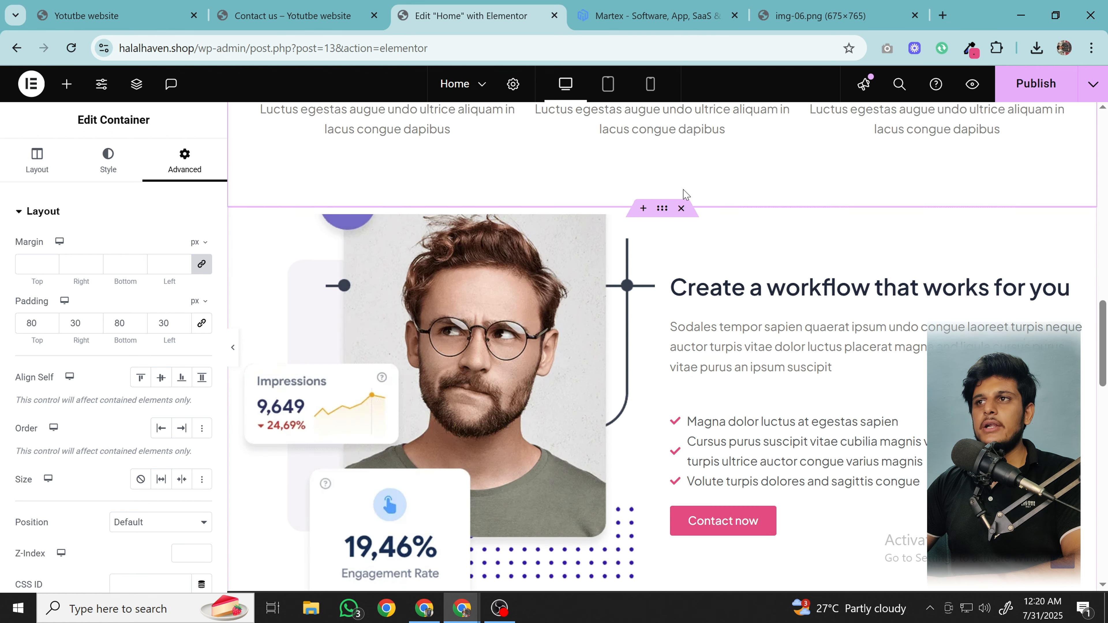
{"action": "scroll", "coordinate": [680, 192], "scroll_direction": "down", "scroll_amount": 4}
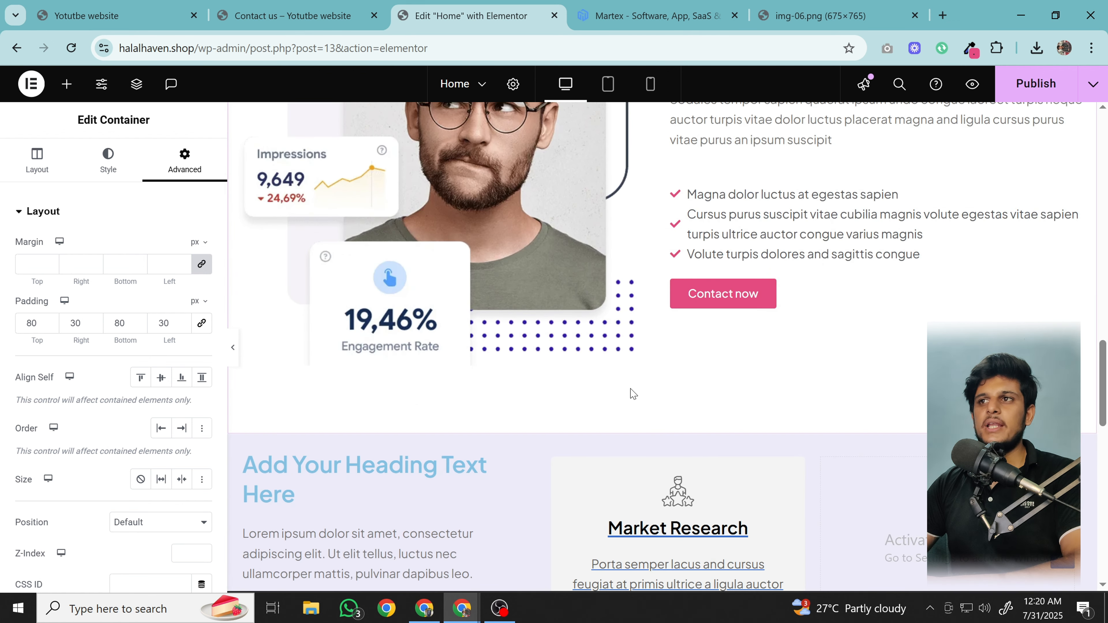
{"action": "scroll", "coordinate": [621, 432], "scroll_direction": "down", "scroll_amount": 3}
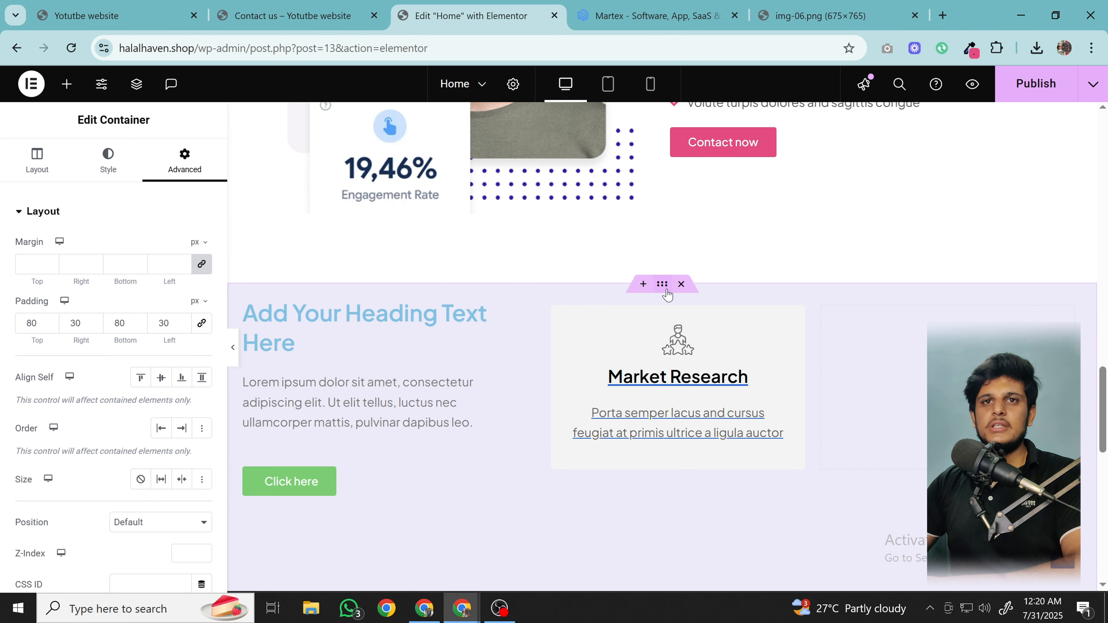
{"action": "left_click", "coordinate": [108, 159]}
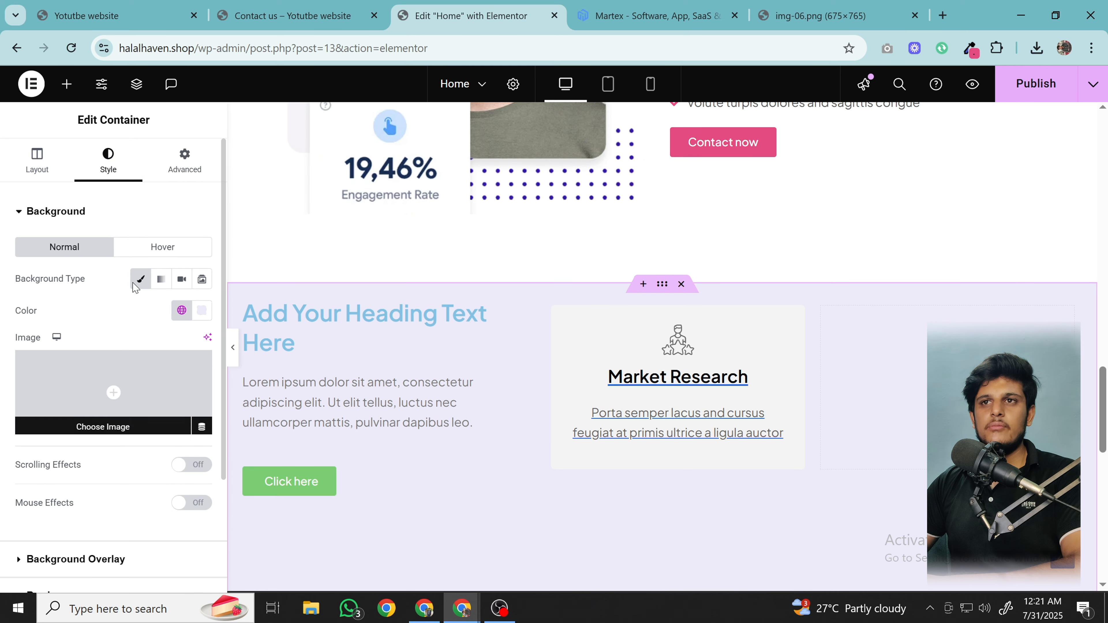
{"action": "left_click", "coordinate": [184, 171]}
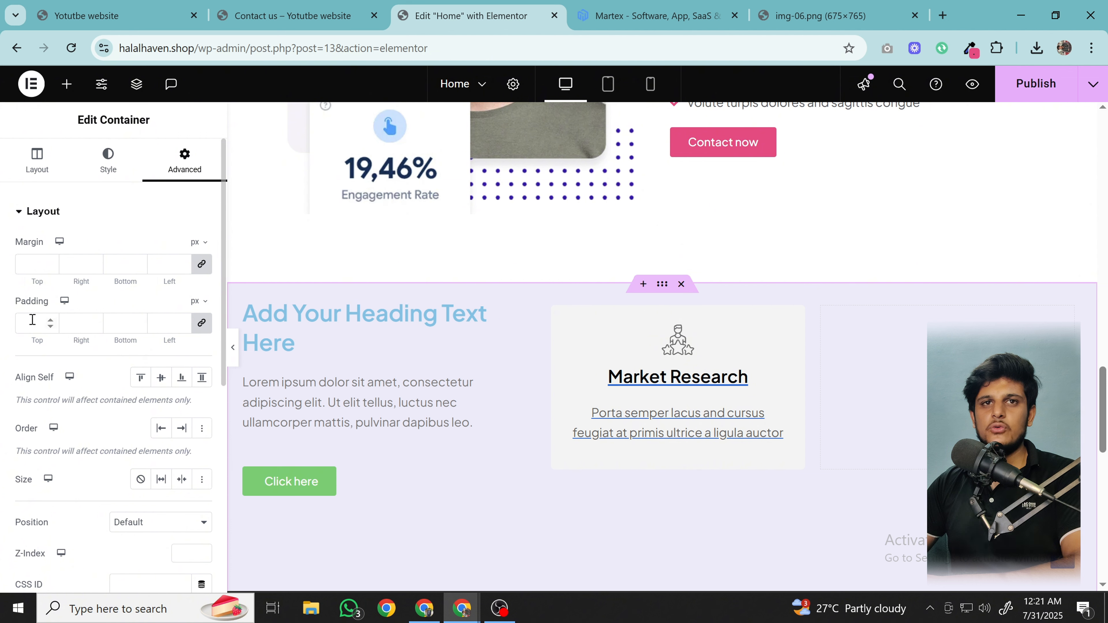
{"action": "left_click", "coordinate": [202, 323]}
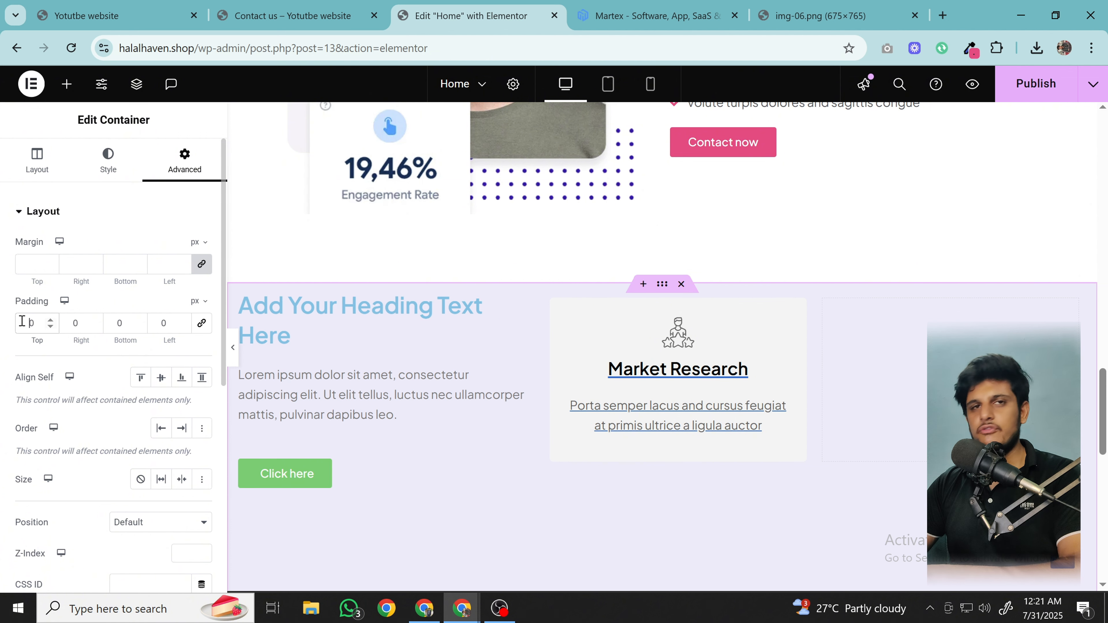
{"action": "type", "text": "5"}
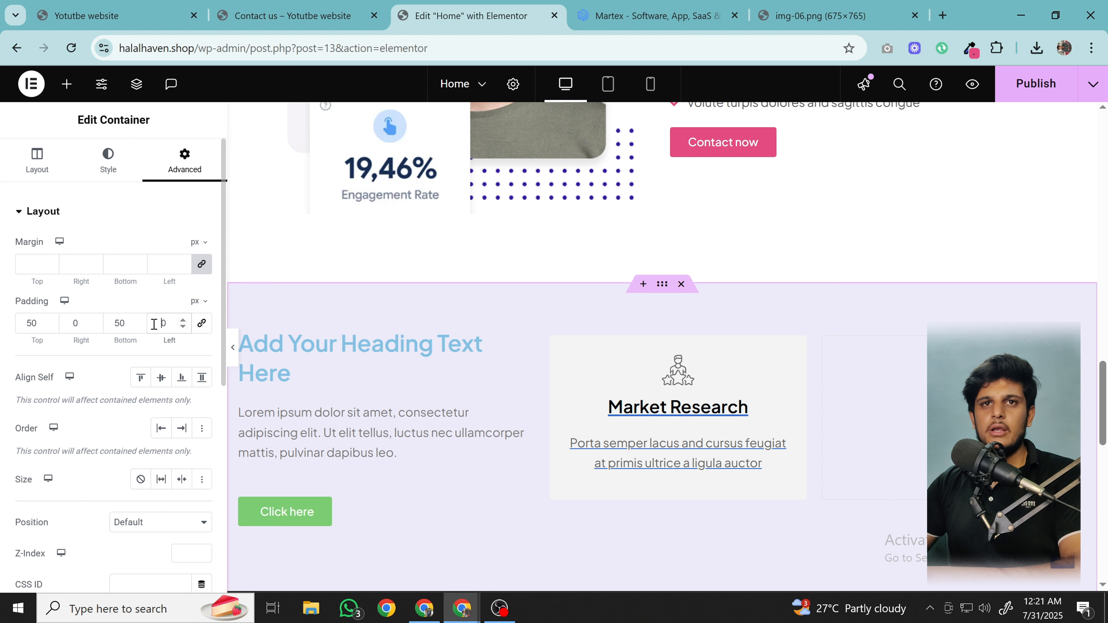
{"action": "type", "text": "2"}
{"action": "left_click", "coordinate": [78, 325]}
{"action": "type", "text": "2"}
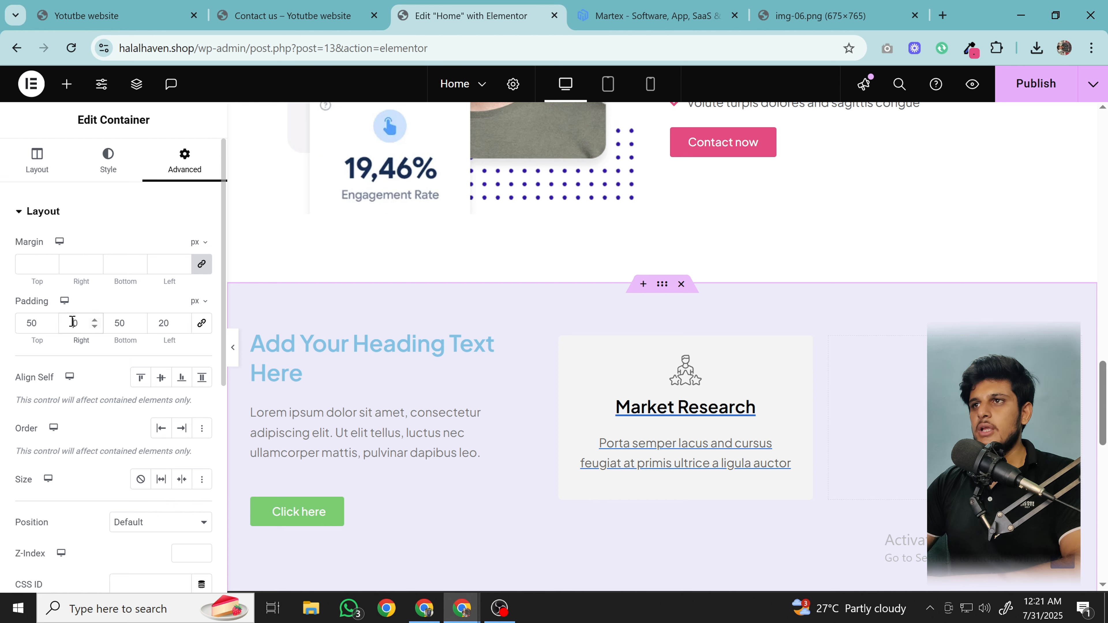
- Compare the Market Research icon box with the Martex demo card and set its linked border radius to 15 px
{"action": "scroll", "coordinate": [663, 378], "scroll_direction": "down", "scroll_amount": 3}
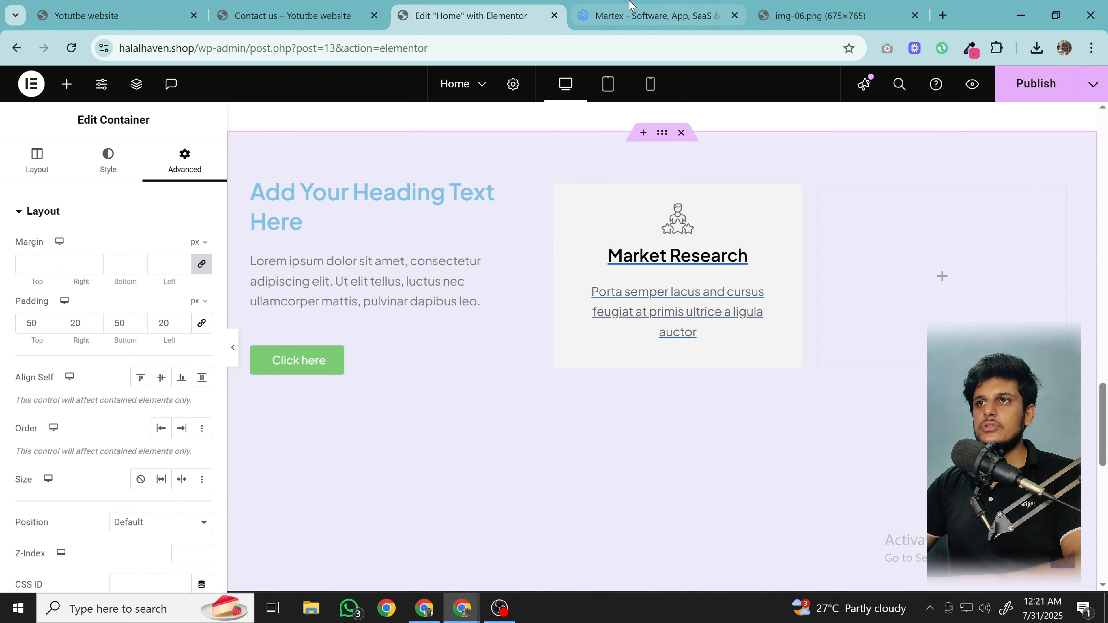
{"action": "left_click", "coordinate": [631, 13]}
{"action": "left_click", "coordinate": [471, 13]}
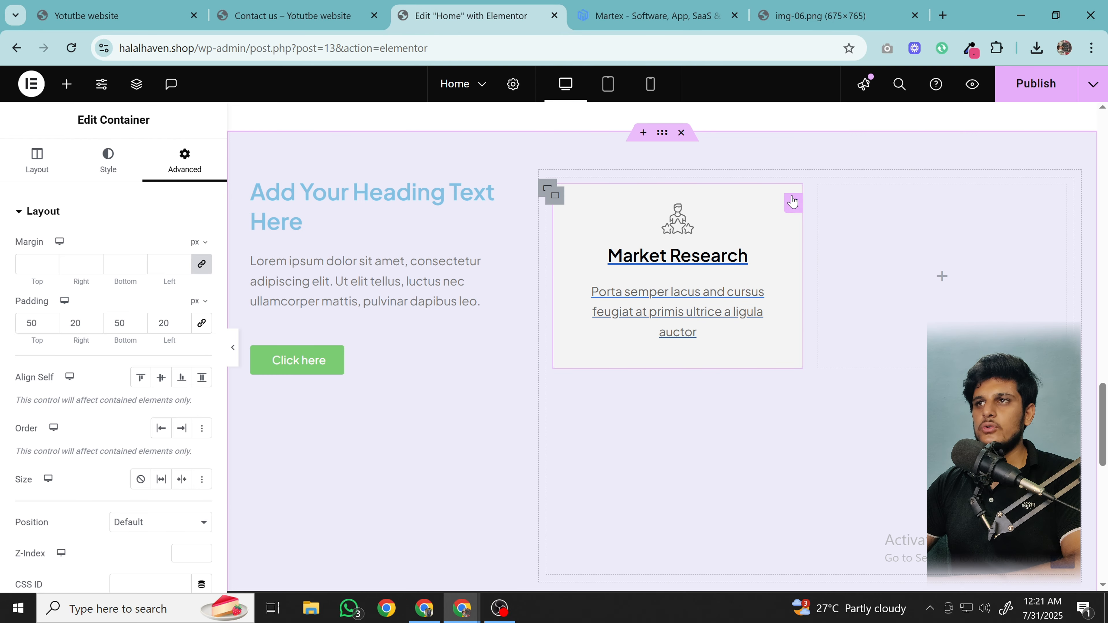
{"action": "left_click", "coordinate": [698, 226]}
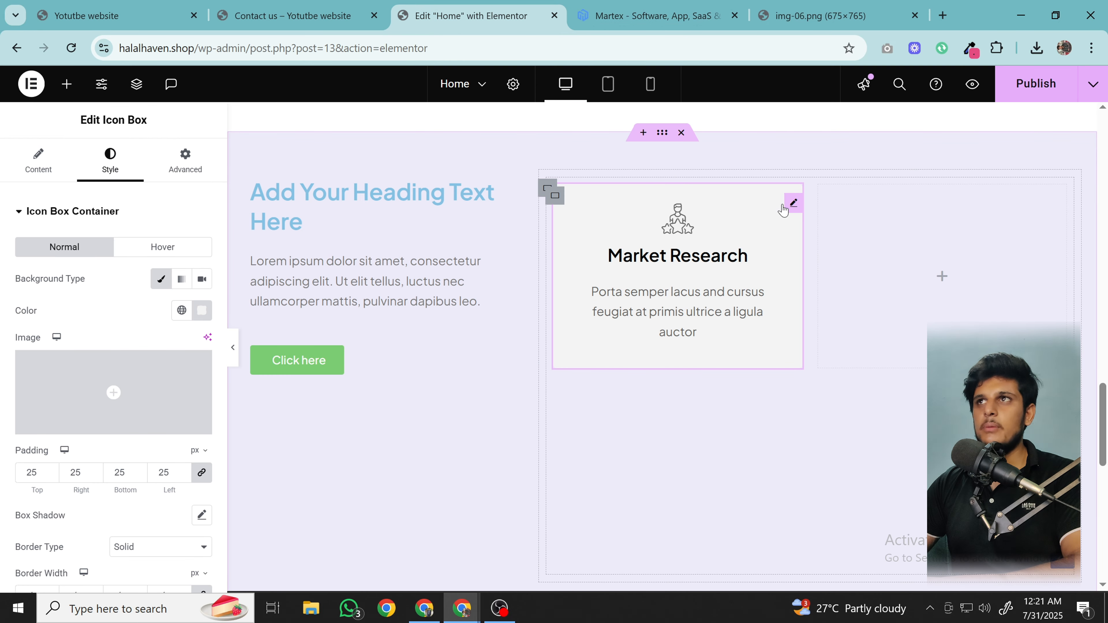
{"action": "left_click", "coordinate": [646, 15]}
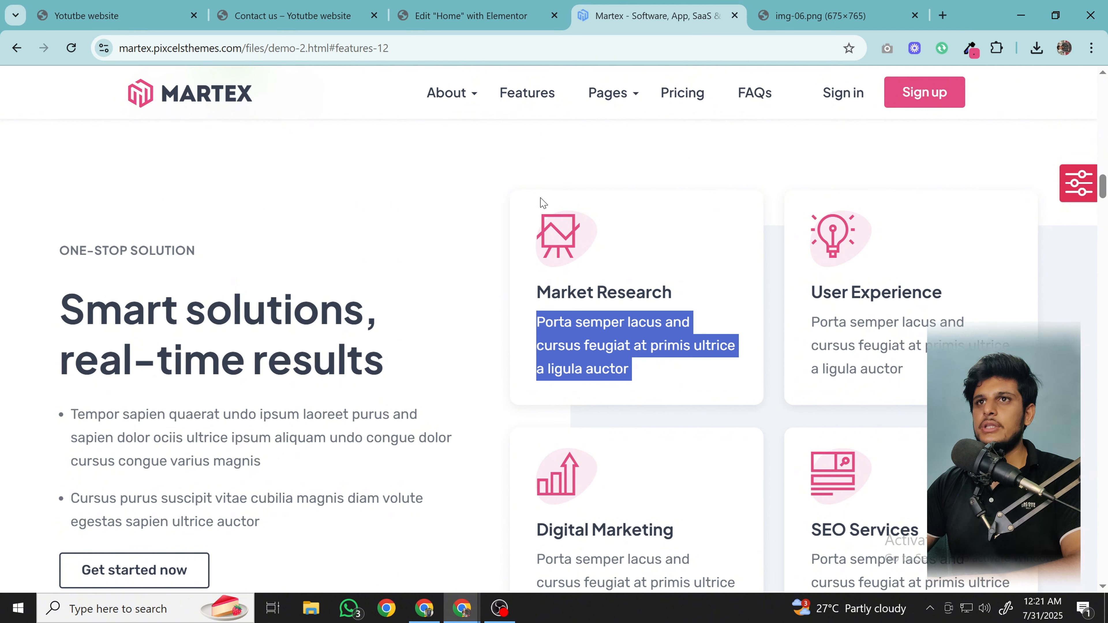
{"action": "left_click", "coordinate": [471, 15]}
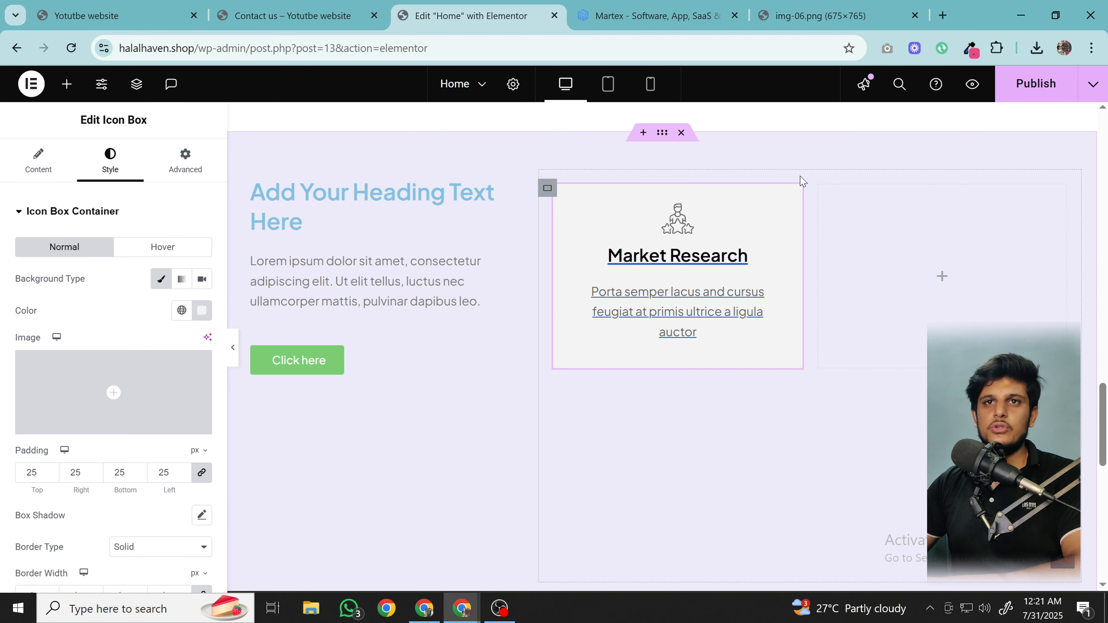
{"action": "scroll", "coordinate": [240, 349], "scroll_direction": "down", "scroll_amount": 5}
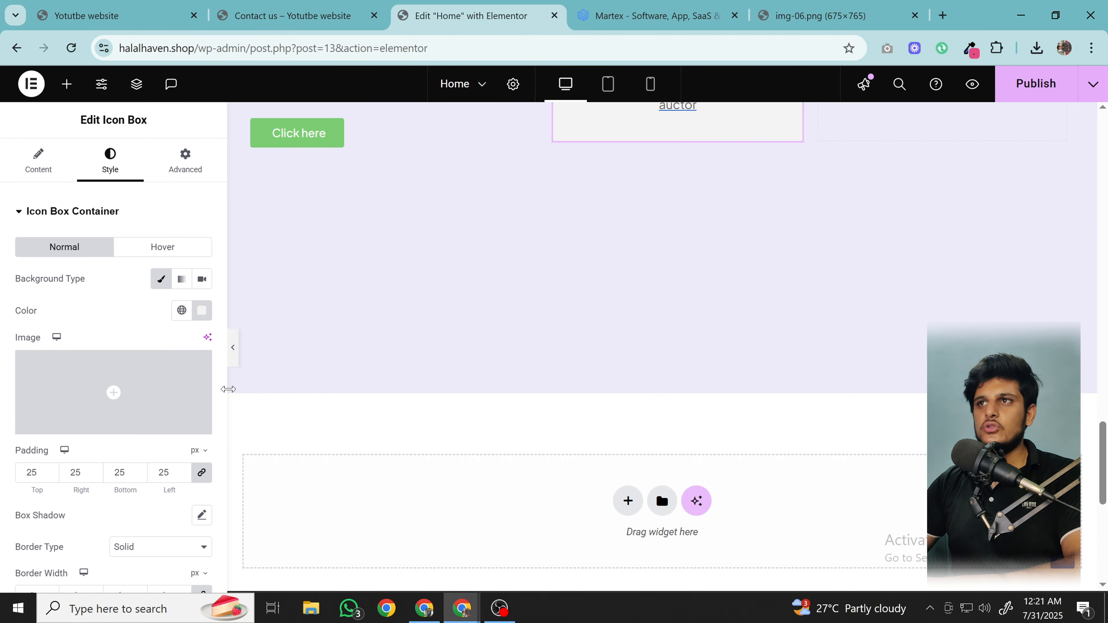
{"action": "scroll", "coordinate": [130, 425], "scroll_direction": "down", "scroll_amount": 3}
{"action": "scroll", "coordinate": [576, 324], "scroll_direction": "up", "scroll_amount": 6}
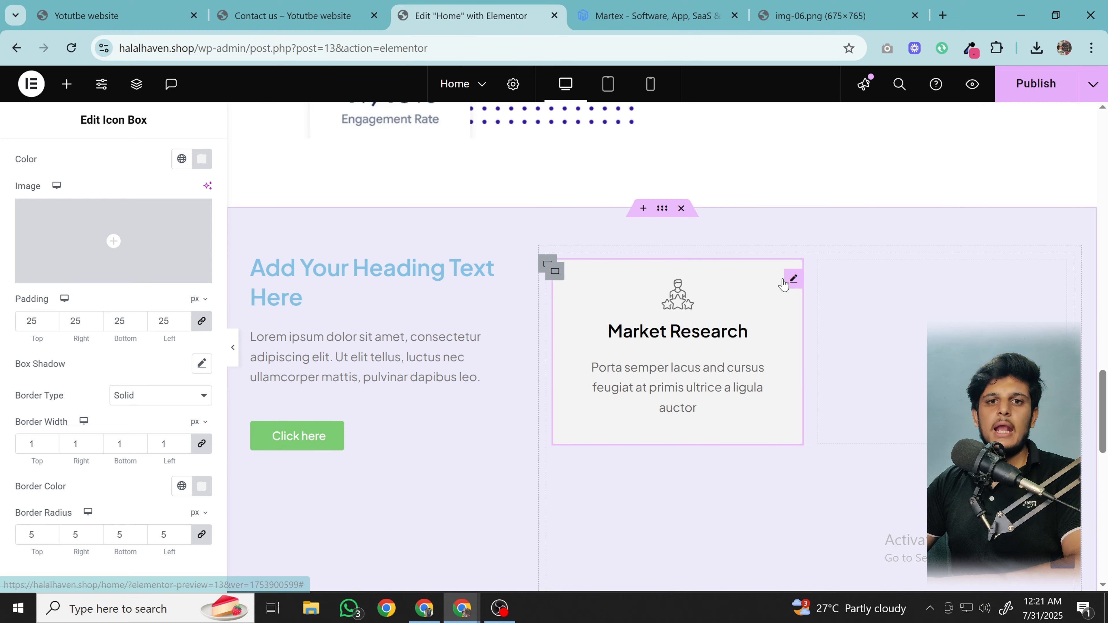
{"action": "scroll", "coordinate": [65, 383], "scroll_direction": "down", "scroll_amount": 4}
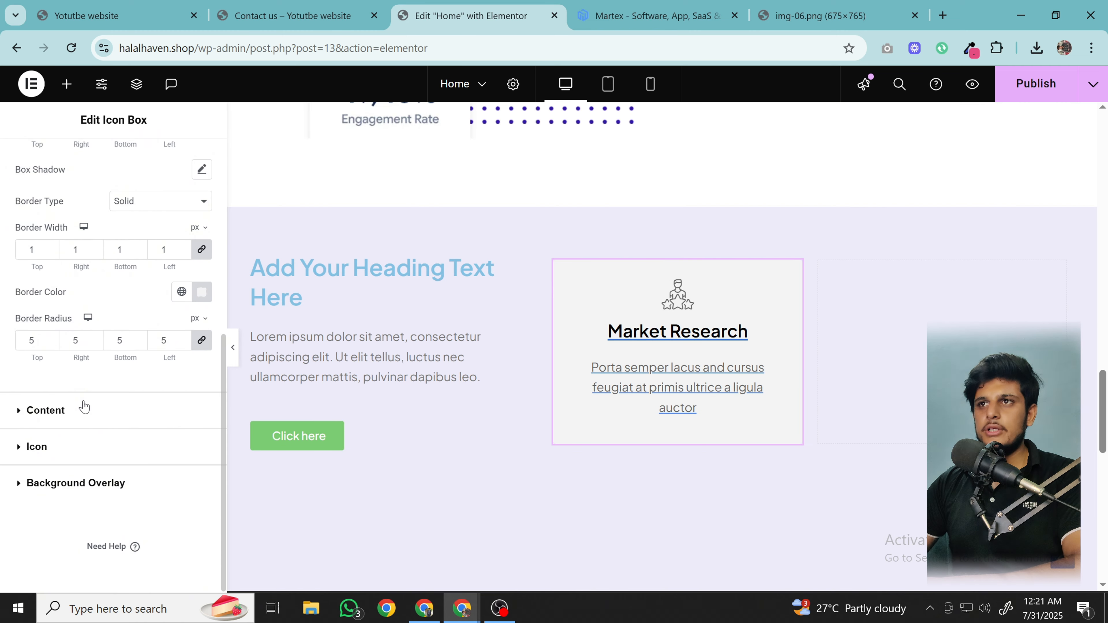
{"action": "left_click", "coordinate": [49, 338]}
{"action": "left_click", "coordinate": [49, 338]}
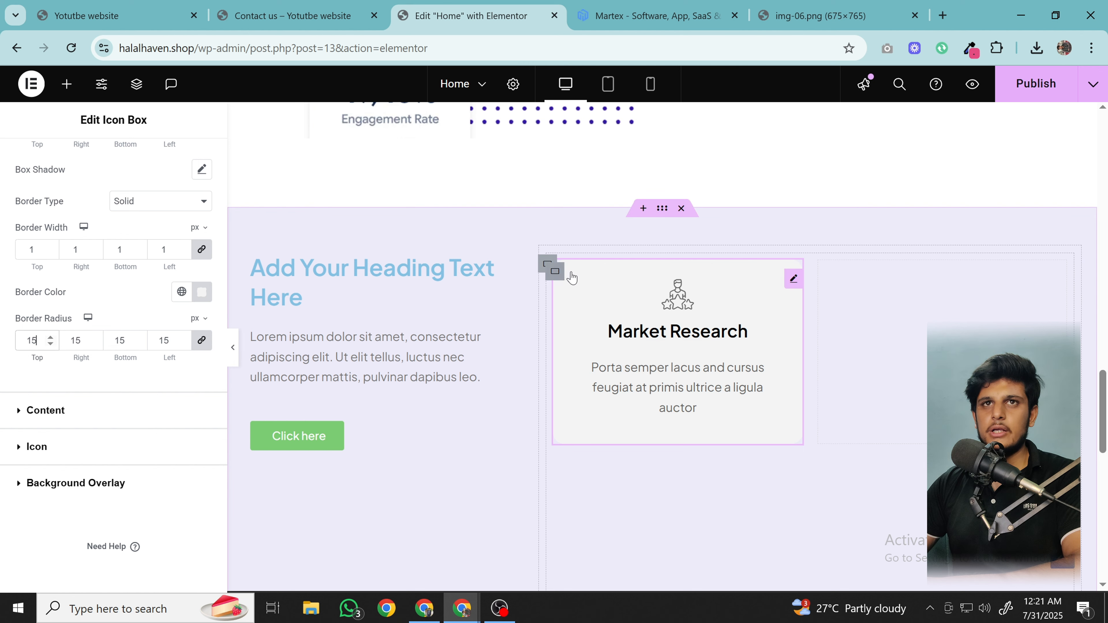
- Change the Market Research icon box's background color to white, #FFFFFF
{"action": "scroll", "coordinate": [111, 245], "scroll_direction": "up", "scroll_amount": 6}
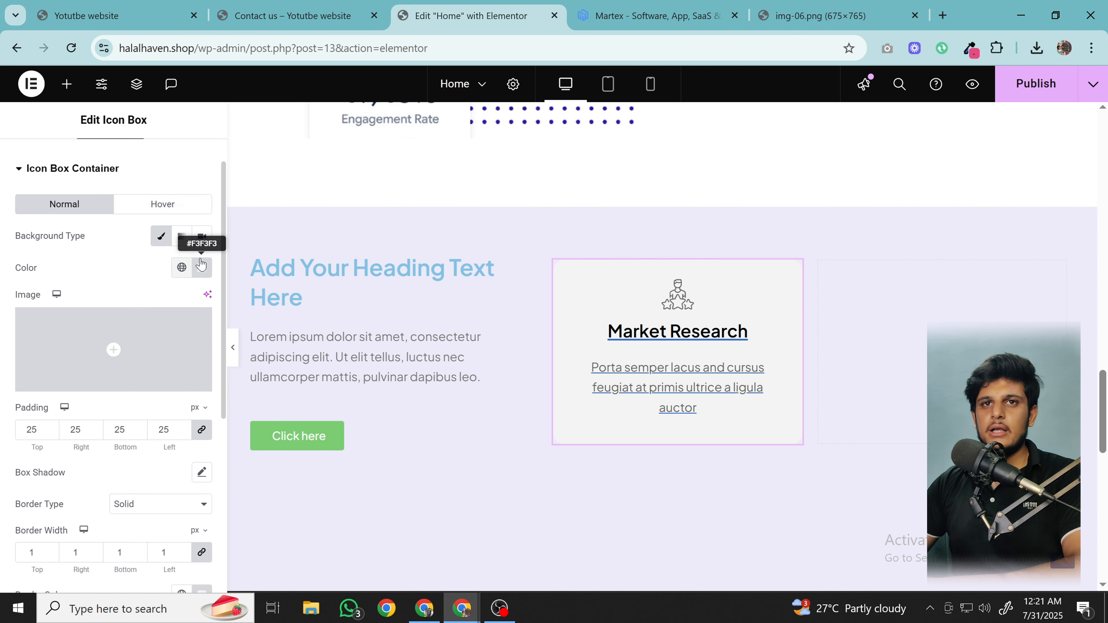
{"action": "left_click", "coordinate": [201, 265]}
{"action": "left_click_drag", "start_coordinate": [150, 361], "coordinate": [93, 306]}
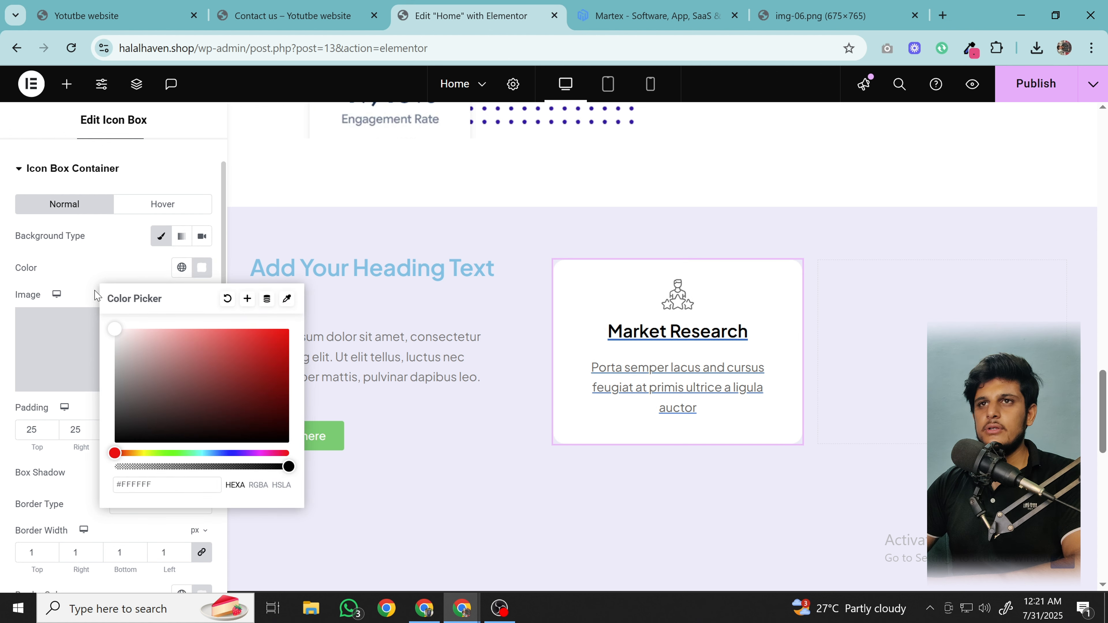
{"action": "left_click", "coordinate": [108, 268]}
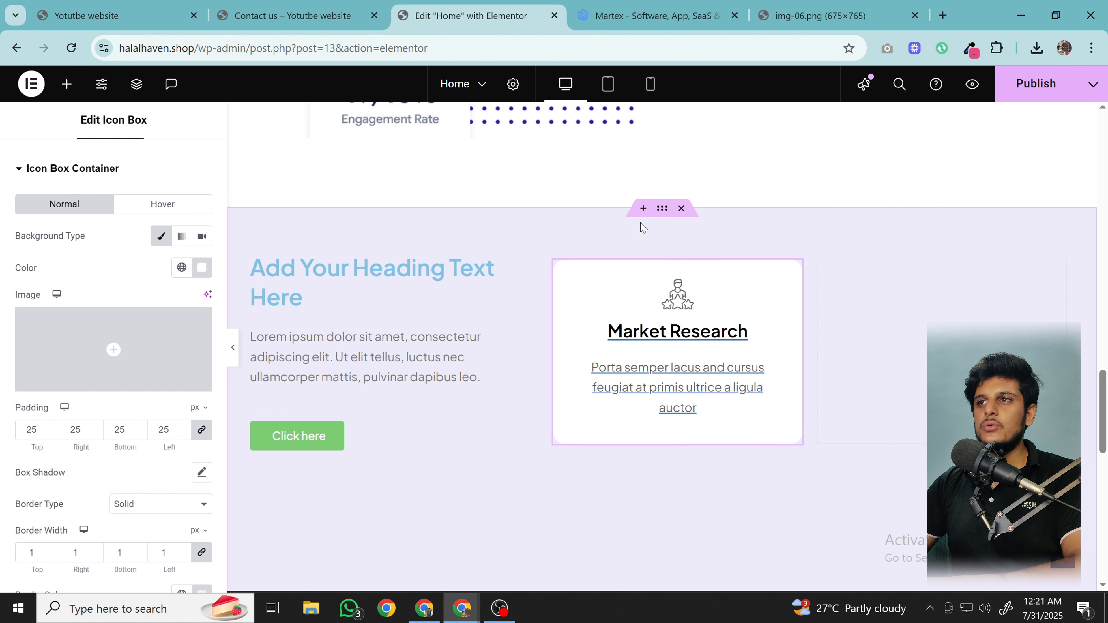
- Add an outline box shadow to the Market Research icon box with a horizontal offset of -1 and a blur of 10
{"action": "scroll", "coordinate": [659, 360], "scroll_direction": "down", "scroll_amount": 2}
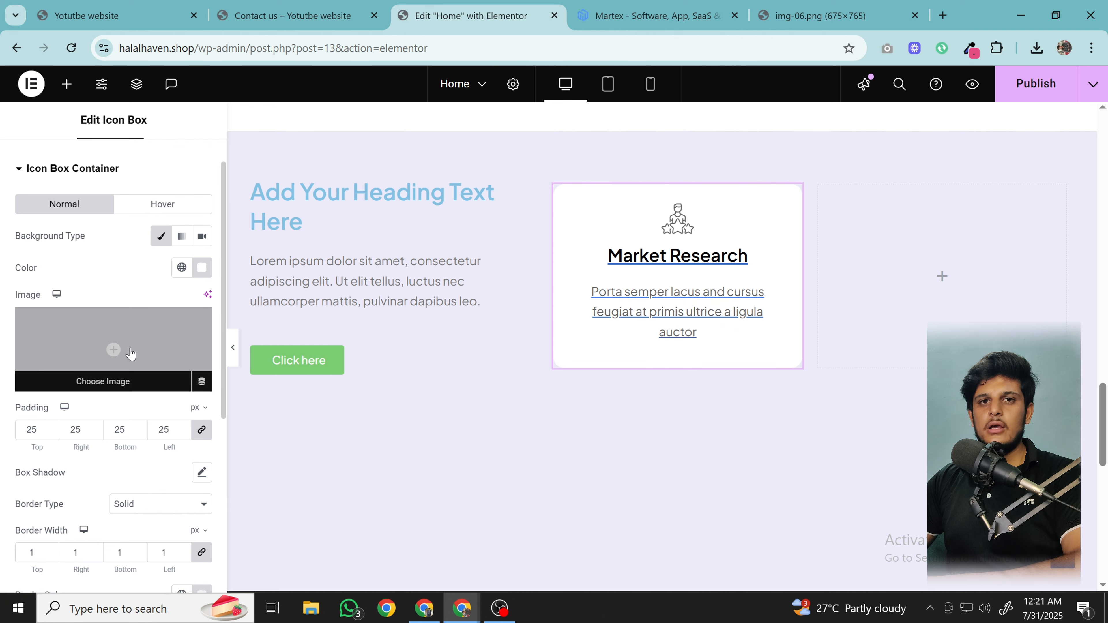
{"action": "scroll", "coordinate": [130, 354], "scroll_direction": "down", "scroll_amount": 3}
{"action": "scroll", "coordinate": [141, 380], "scroll_direction": "down", "scroll_amount": 3}
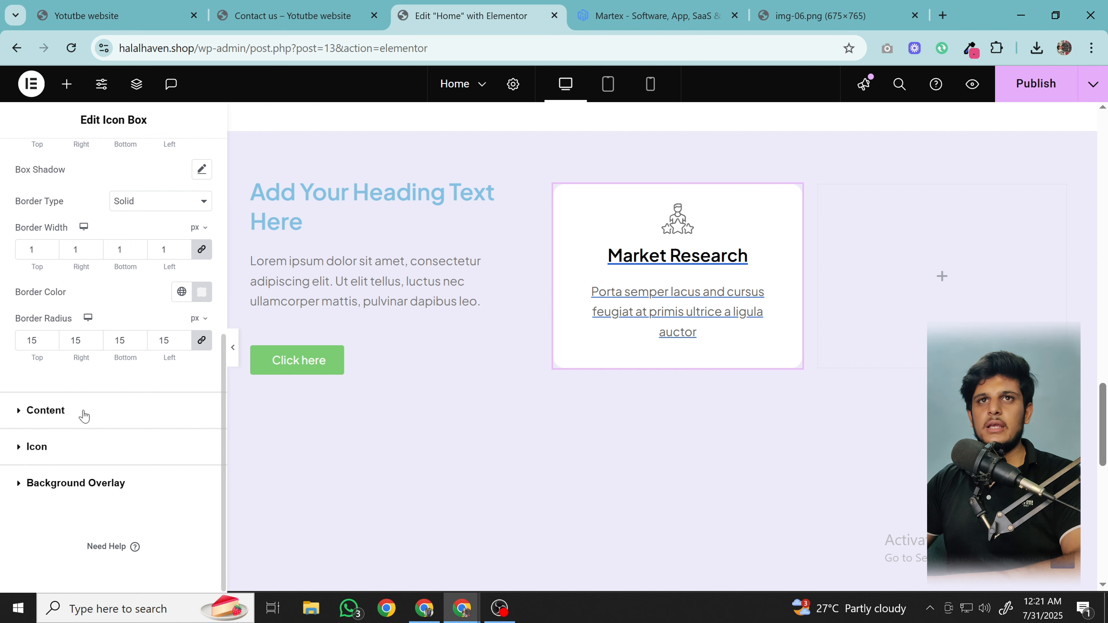
{"action": "scroll", "coordinate": [93, 382], "scroll_direction": "up", "scroll_amount": 1}
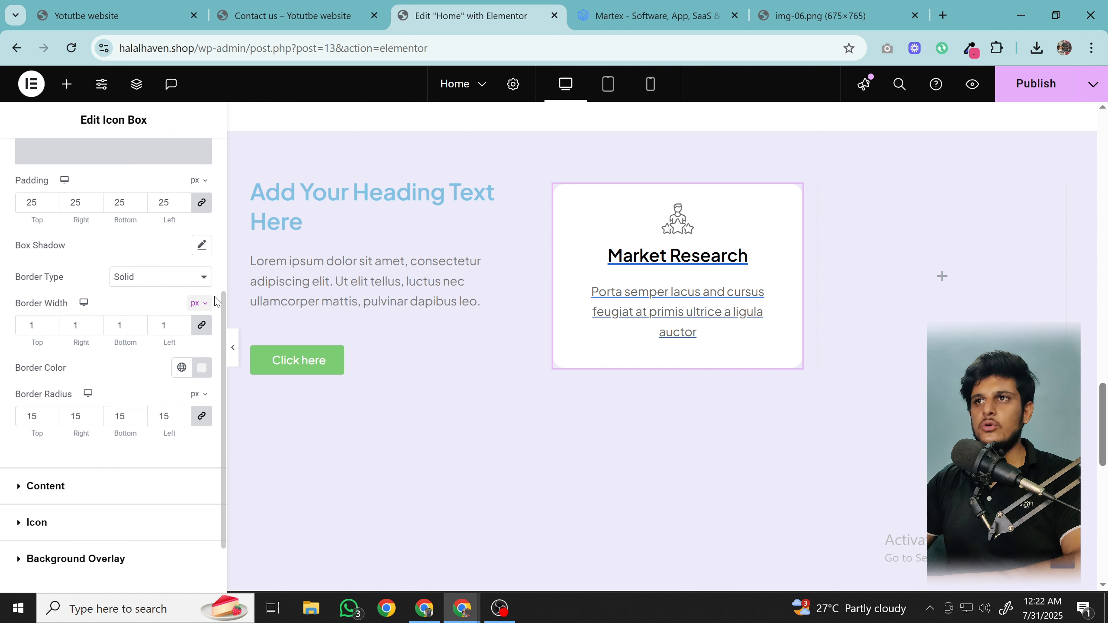
{"action": "left_click", "coordinate": [201, 245]}
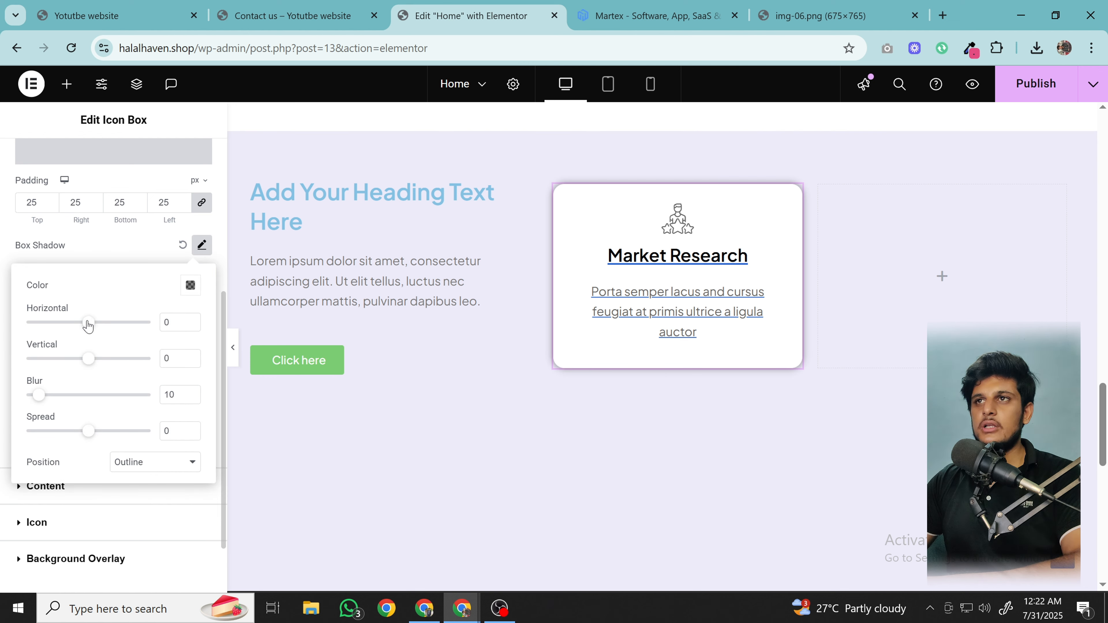
{"action": "left_click_drag", "start_coordinate": [52, 325], "coordinate": [84, 328]}
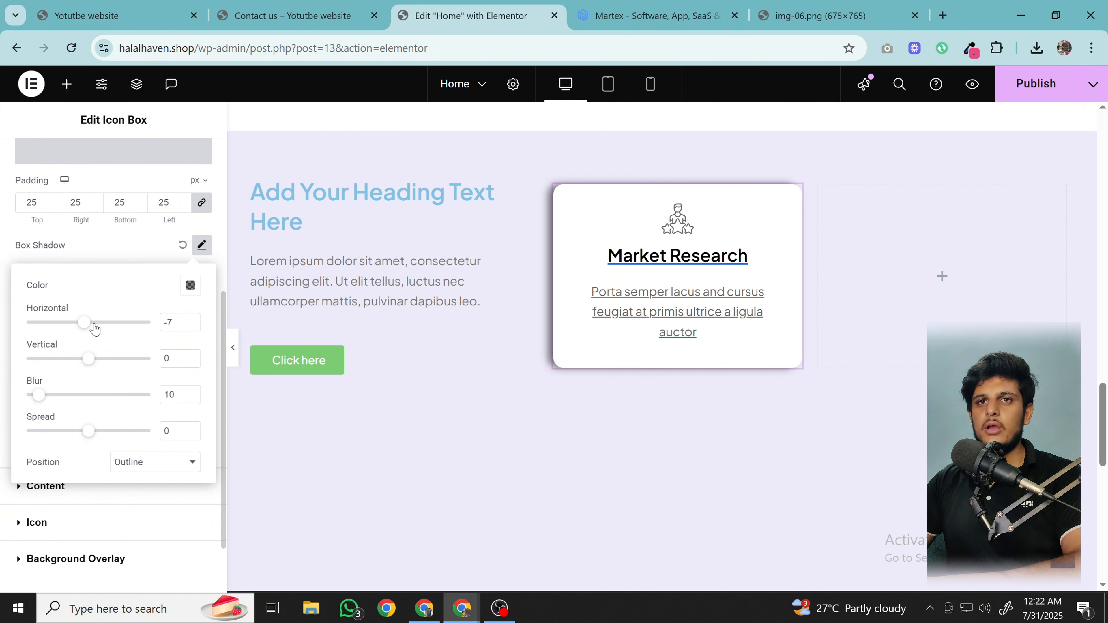
{"action": "left_click", "coordinate": [191, 319]}
{"action": "left_click", "coordinate": [191, 320]}
{"action": "left_click", "coordinate": [192, 319]}
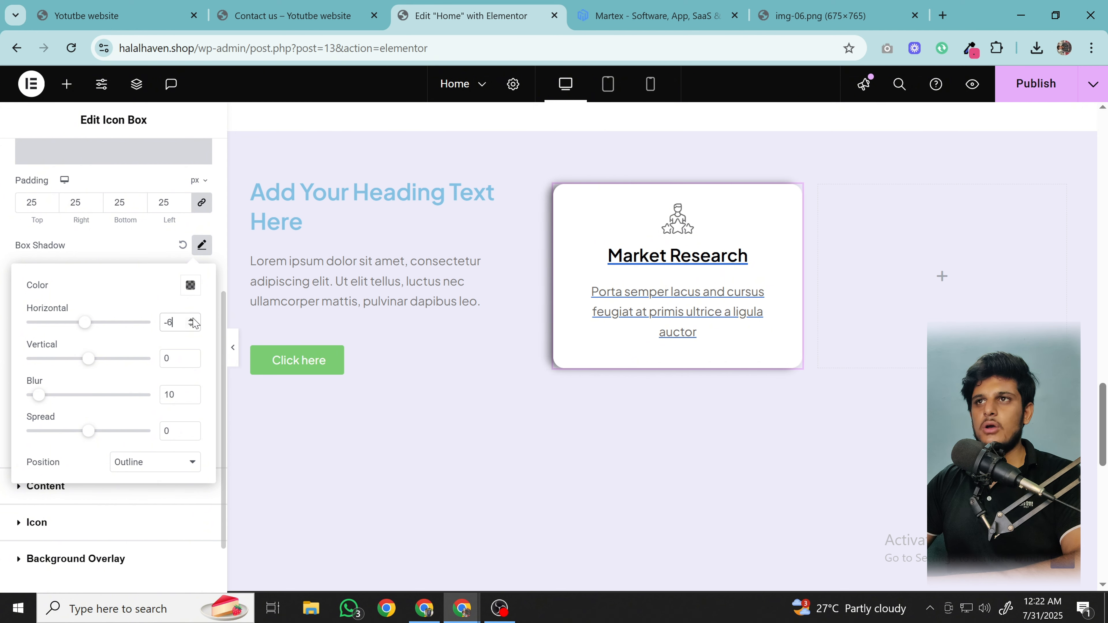
{"action": "left_click", "coordinate": [192, 320]}
{"action": "left_click", "coordinate": [192, 320]}
{"action": "left_click", "coordinate": [192, 320]}
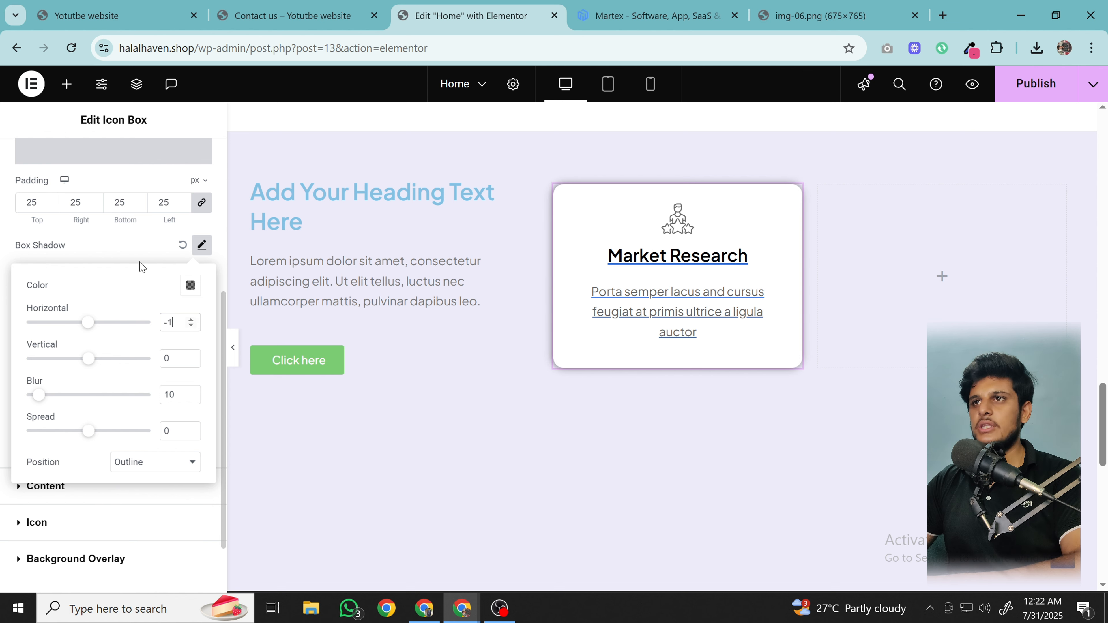
{"action": "left_click", "coordinate": [148, 252]}
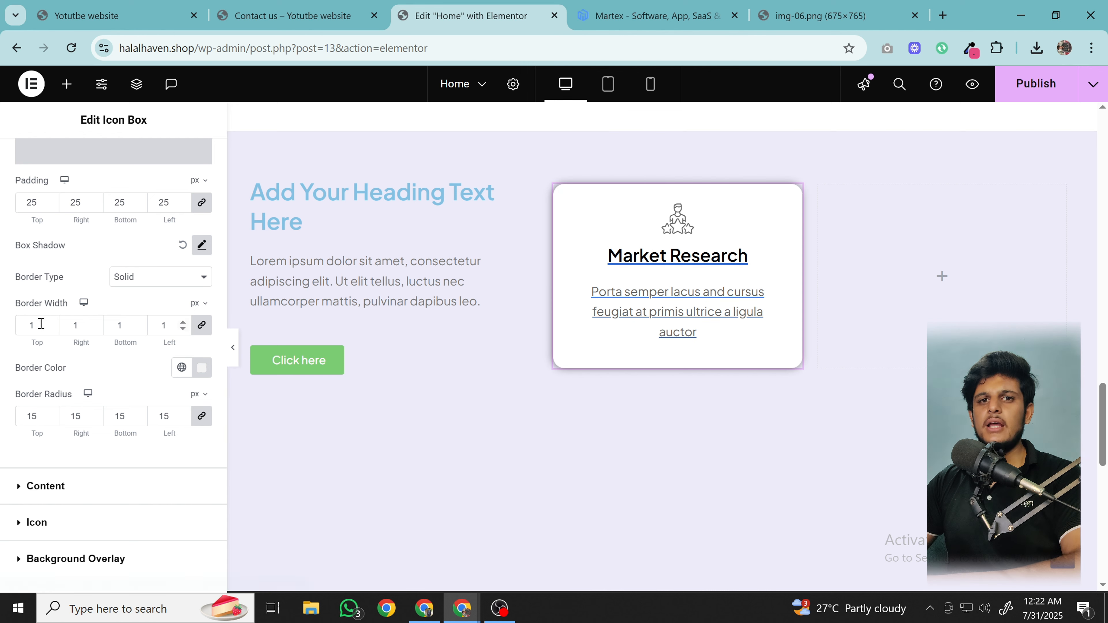
- Set the Market Research icon box title's typography to the Plus Jakarta Sans family at 23 px
{"action": "left_click", "coordinate": [45, 486]}
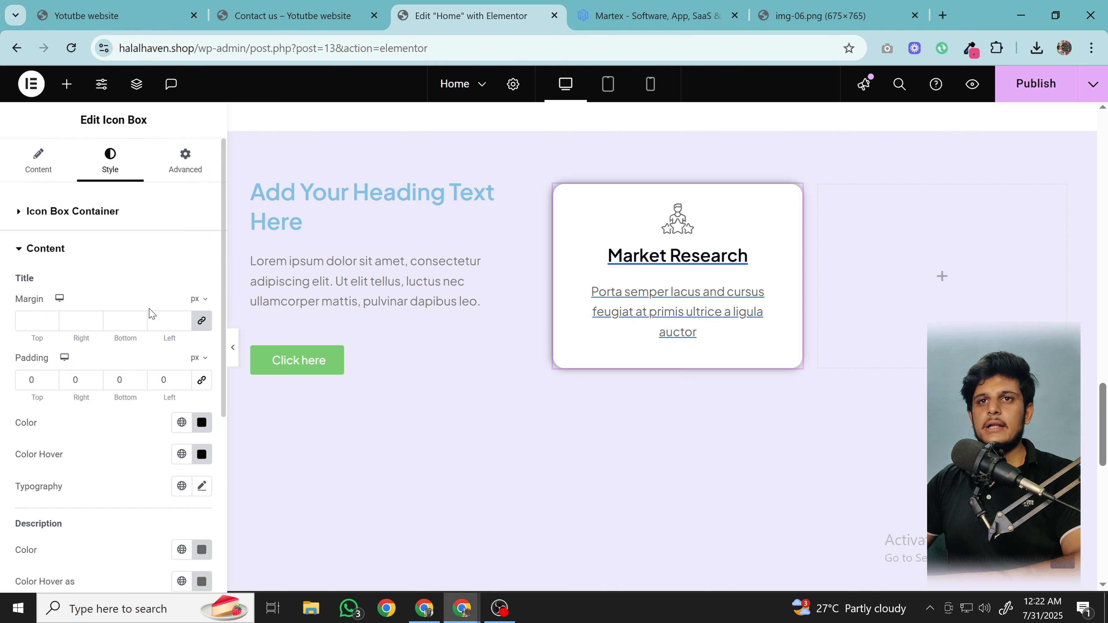
{"action": "scroll", "coordinate": [198, 353], "scroll_direction": "down", "scroll_amount": 3}
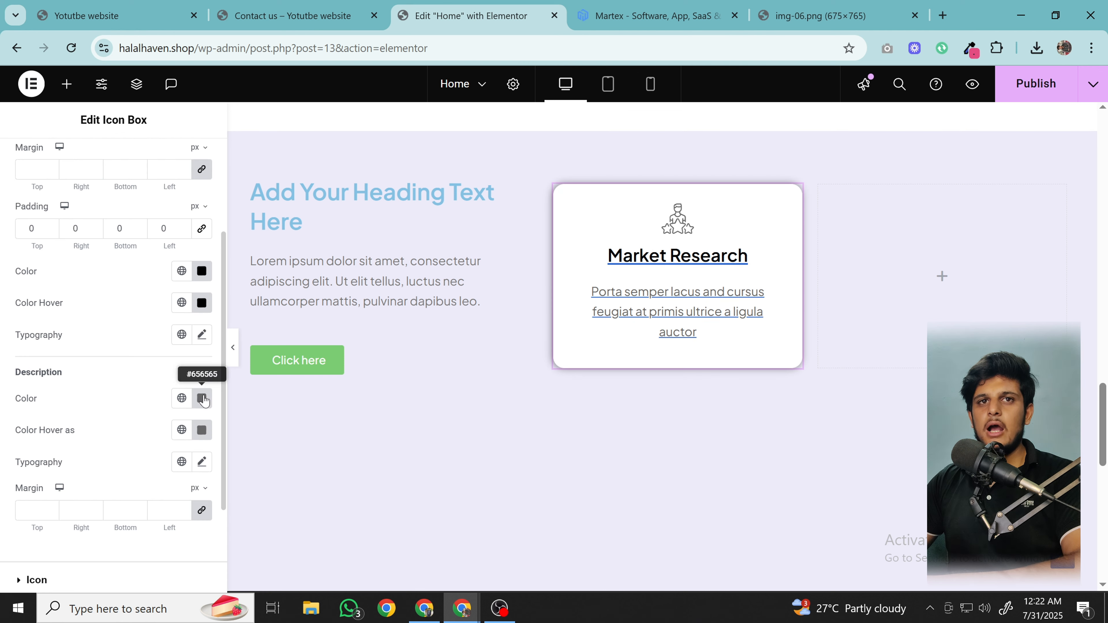
{"action": "scroll", "coordinate": [204, 380], "scroll_direction": "down", "scroll_amount": 3}
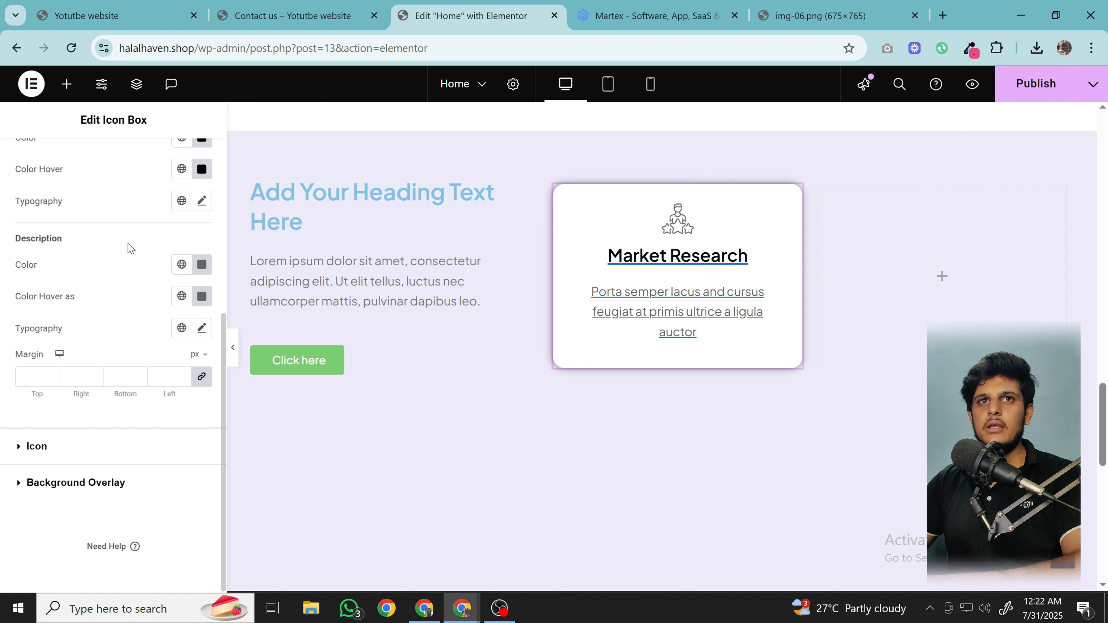
{"action": "scroll", "coordinate": [179, 259], "scroll_direction": "up", "scroll_amount": 3}
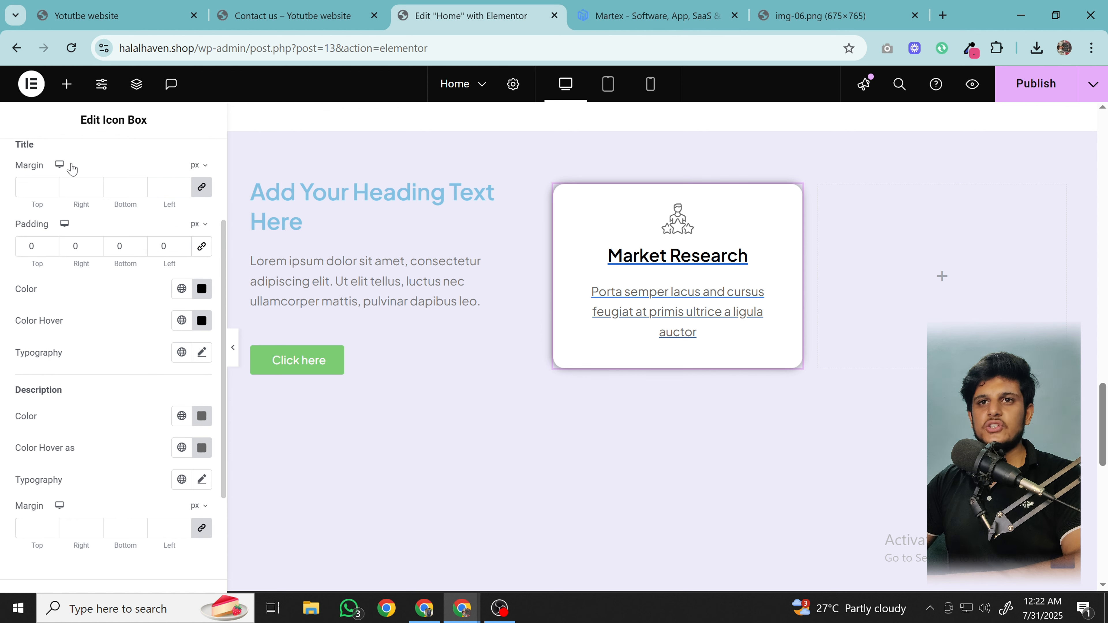
{"action": "left_click", "coordinate": [201, 353]}
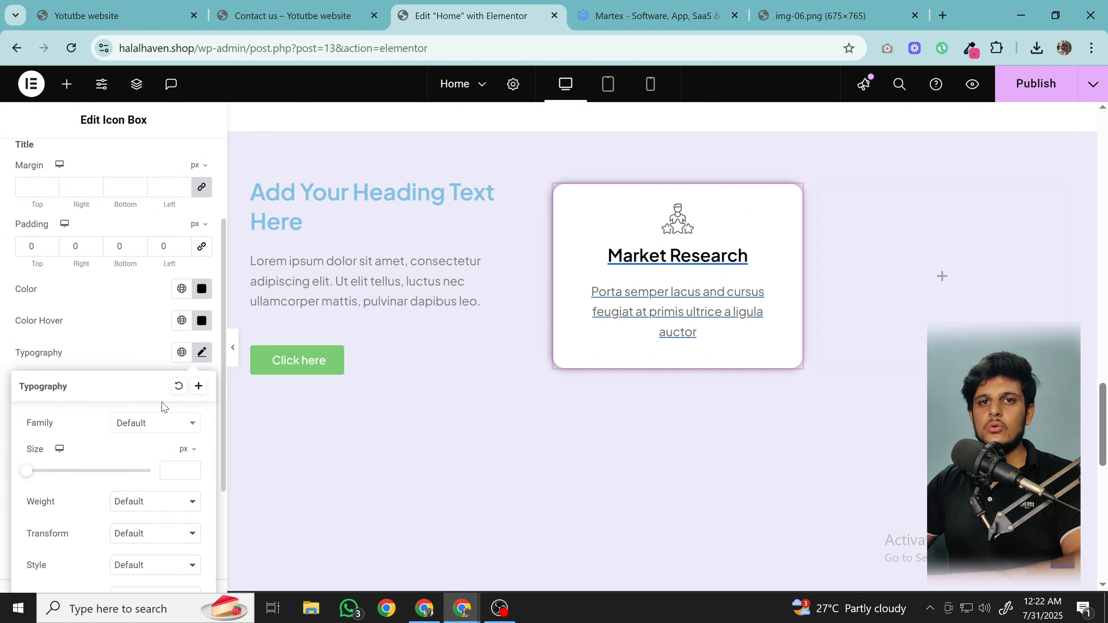
{"action": "scroll", "coordinate": [162, 384], "scroll_direction": "down", "scroll_amount": 2}
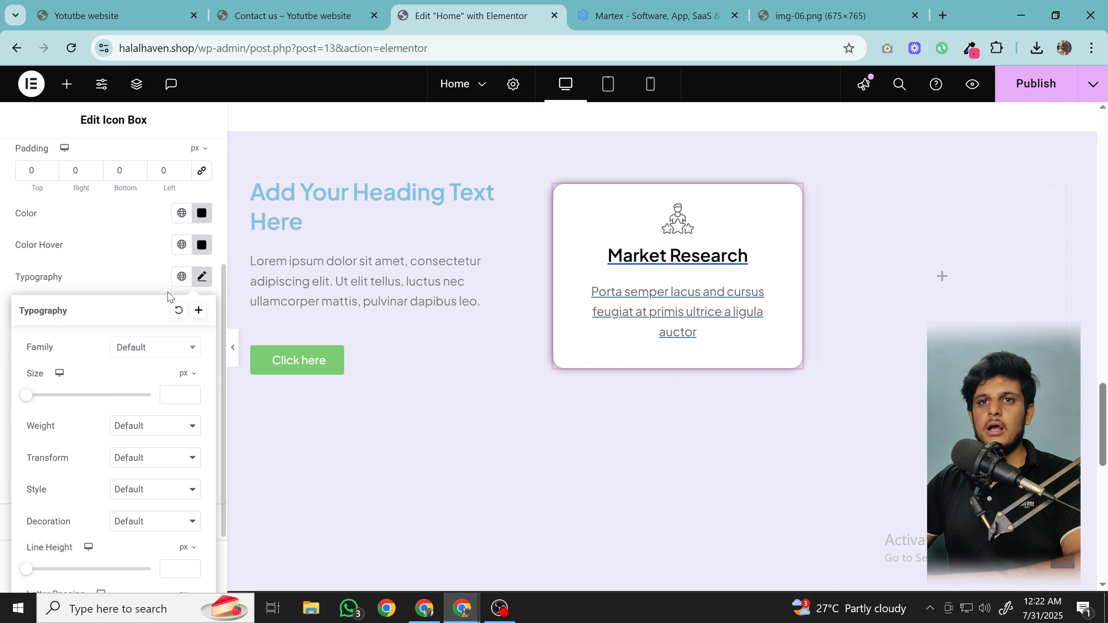
{"action": "left_click", "coordinate": [151, 347]}
{"action": "type", "text": "plus j"}
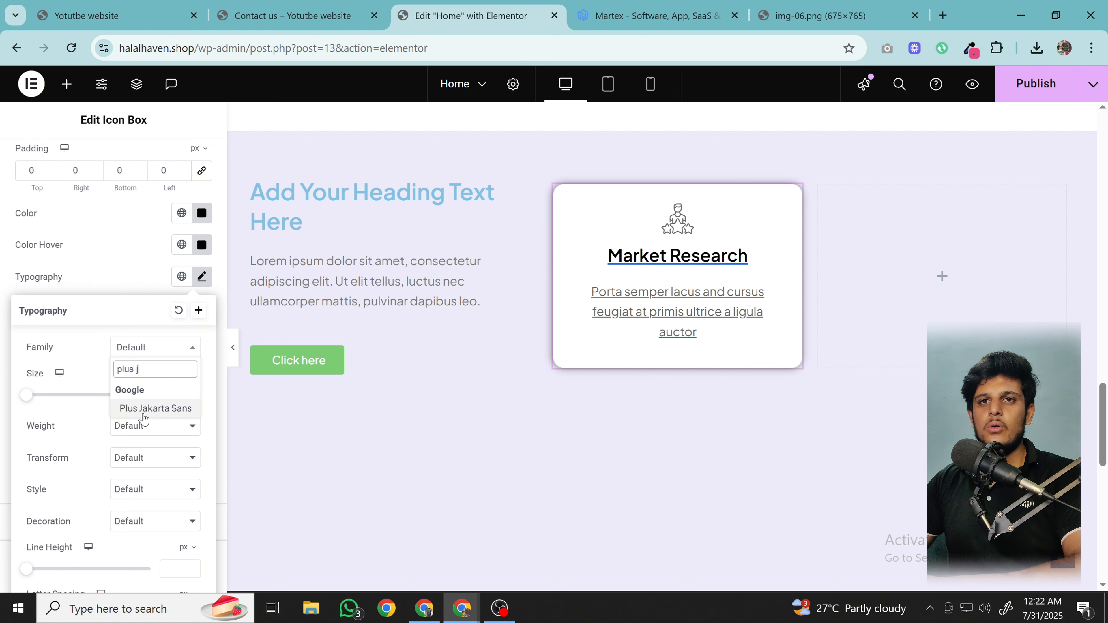
{"action": "left_click", "coordinate": [144, 409]}
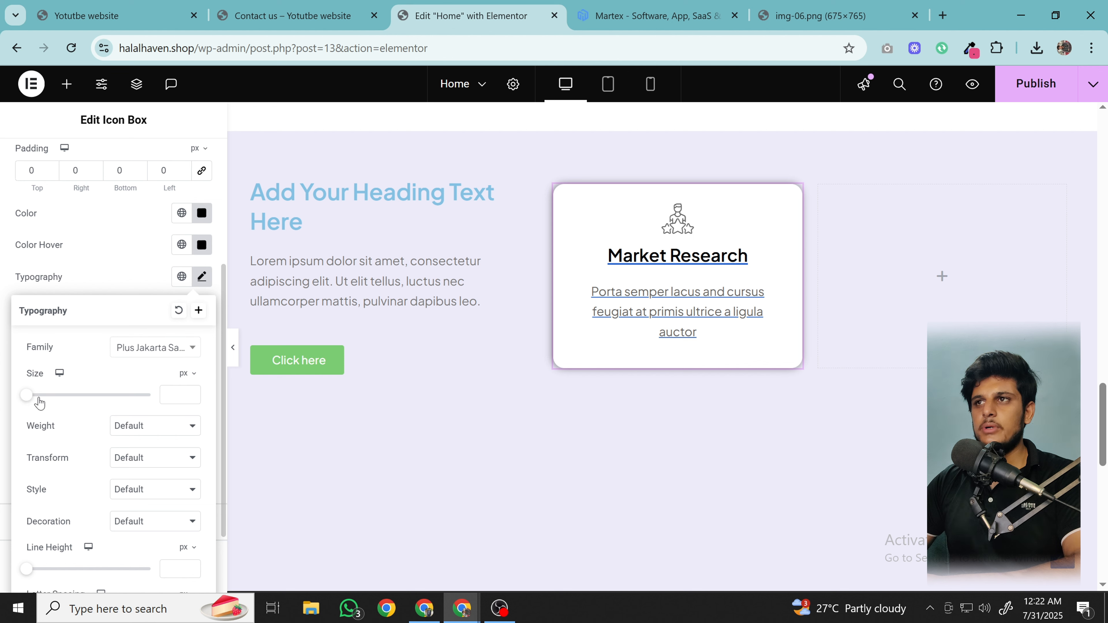
{"action": "mouse_move", "coordinate": [39, 404]}
{"action": "left_mouse_down"}
{"action": "mouse_move", "coordinate": [74, 398]}
{"action": "mouse_move", "coordinate": [38, 405]}
{"action": "left_mouse_up"}
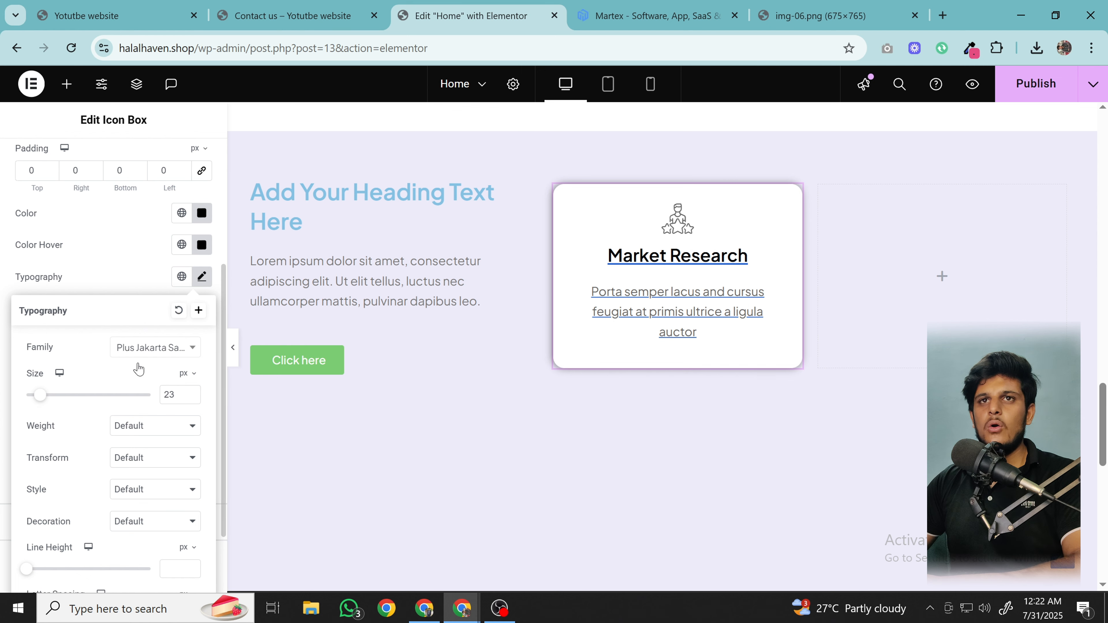
{"action": "left_click", "coordinate": [123, 271]}
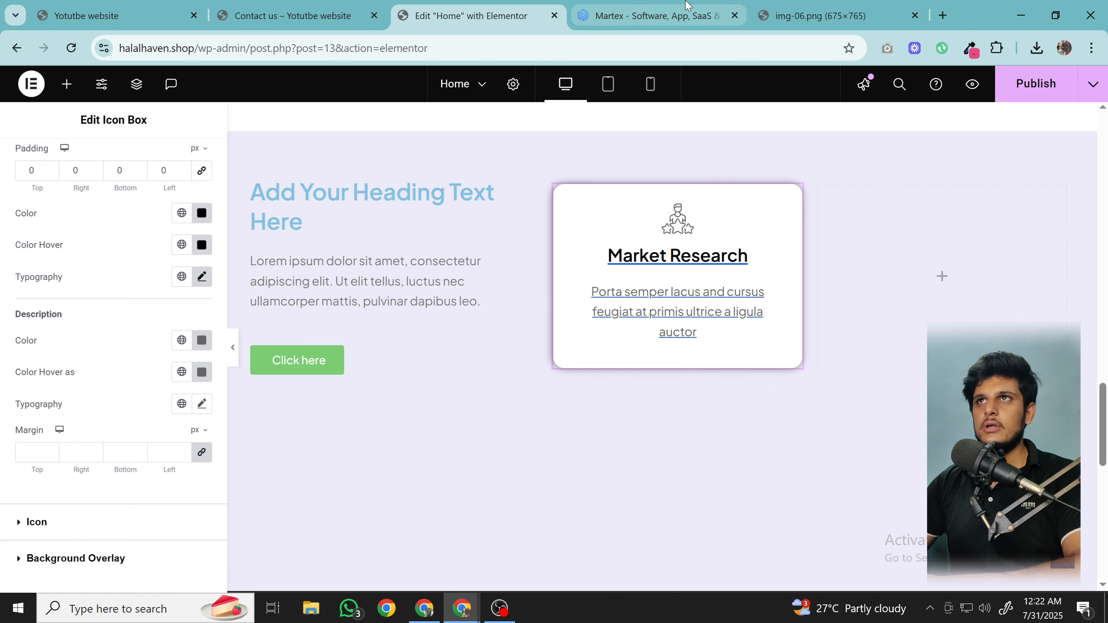
- Apply the Theme Headings global color to the Market Research icon box title
{"action": "left_click", "coordinate": [580, 4]}
{"action": "left_click", "coordinate": [563, 22]}
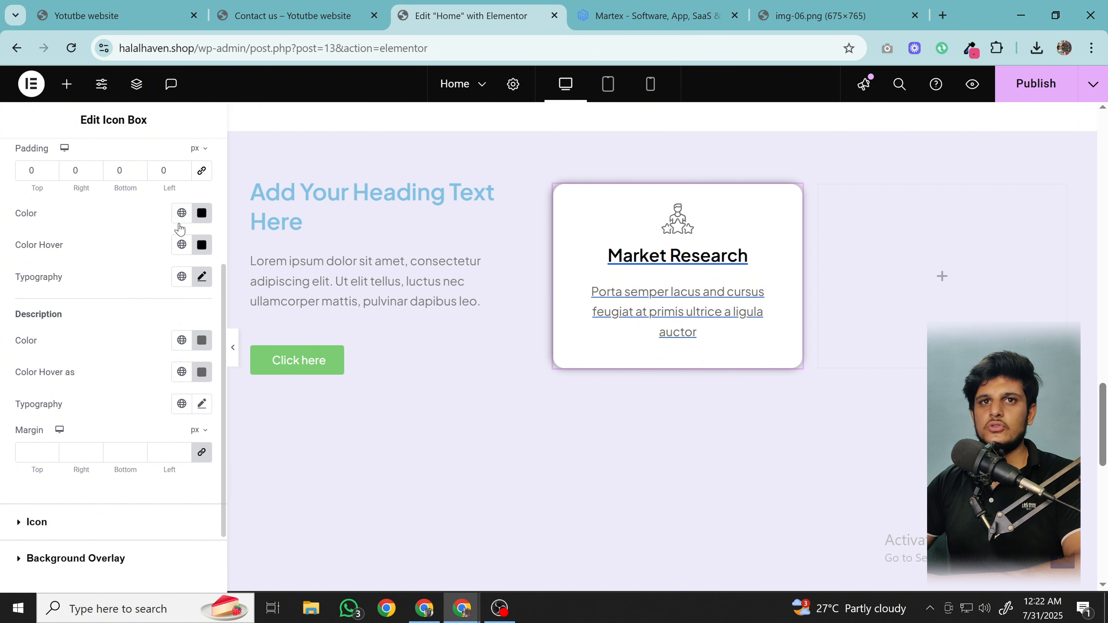
{"action": "left_click", "coordinate": [181, 213]}
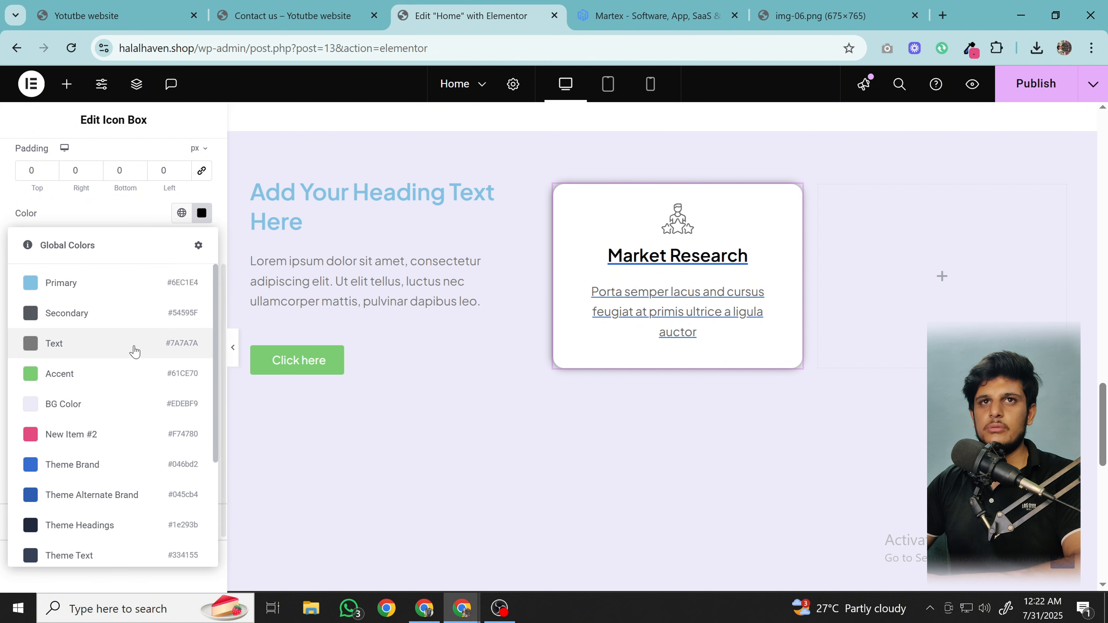
{"action": "left_click", "coordinate": [67, 527]}
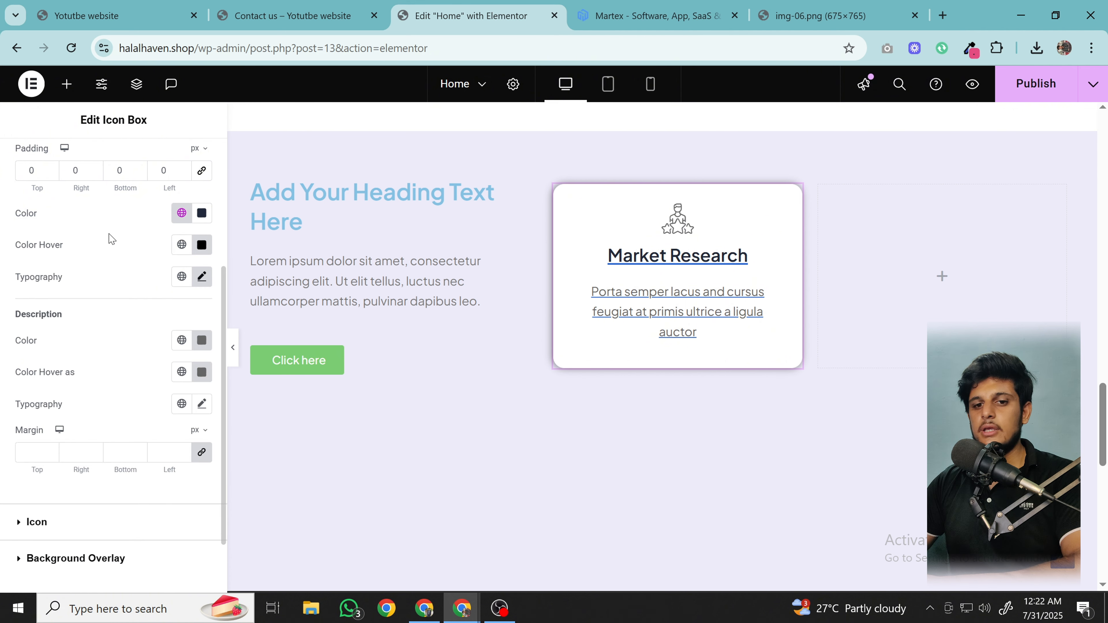
- Replace the Market Research box's header icon with the List icon from the icon library, checking the Martex demo for reference
{"action": "left_click", "coordinate": [630, 338]}
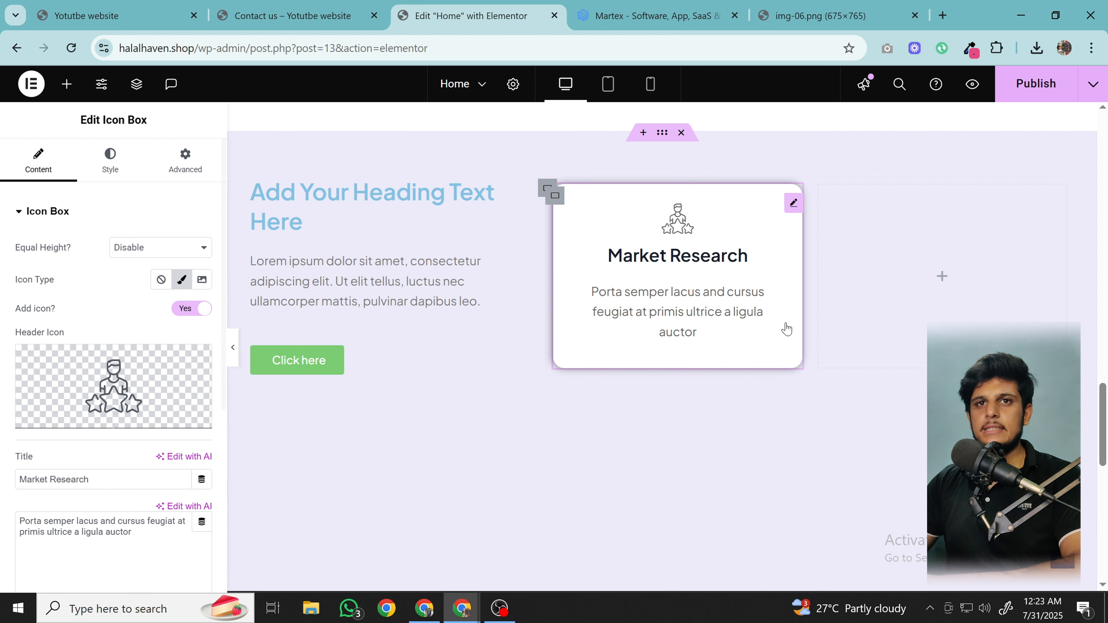
{"action": "left_click", "coordinate": [122, 379]}
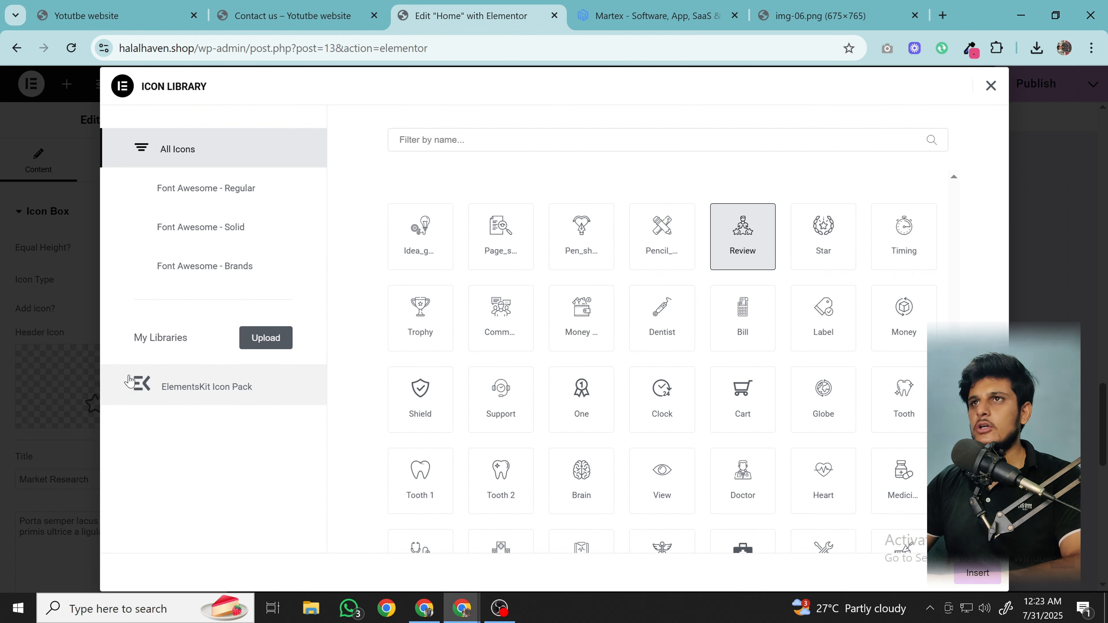
{"action": "scroll", "coordinate": [470, 394], "scroll_direction": "down", "scroll_amount": 4}
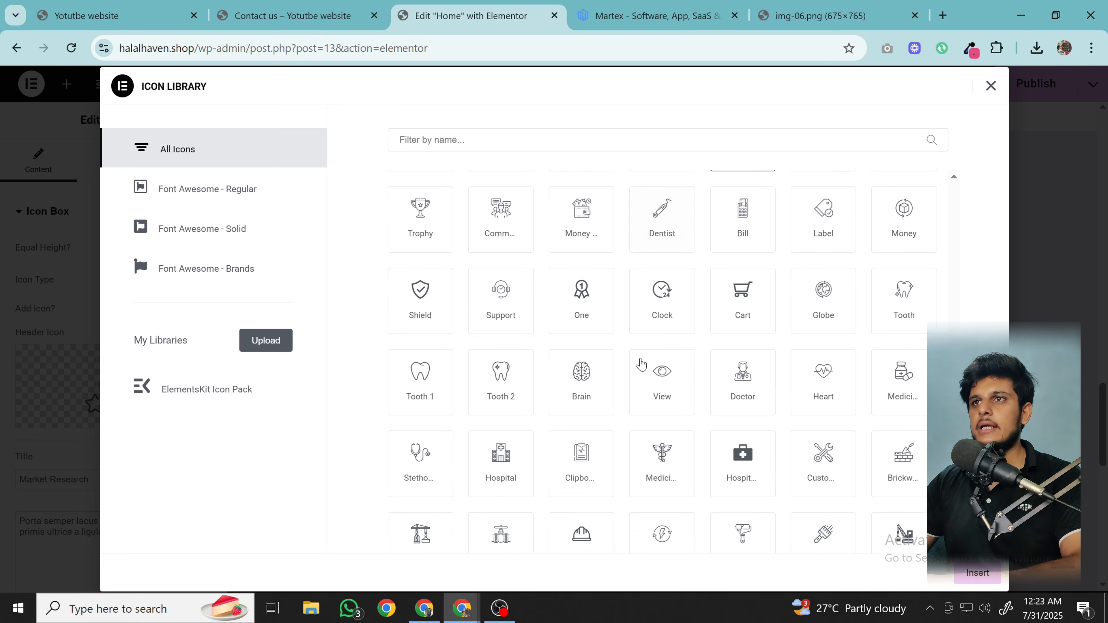
{"action": "left_click", "coordinate": [633, 15]}
{"action": "left_click", "coordinate": [431, 9]}
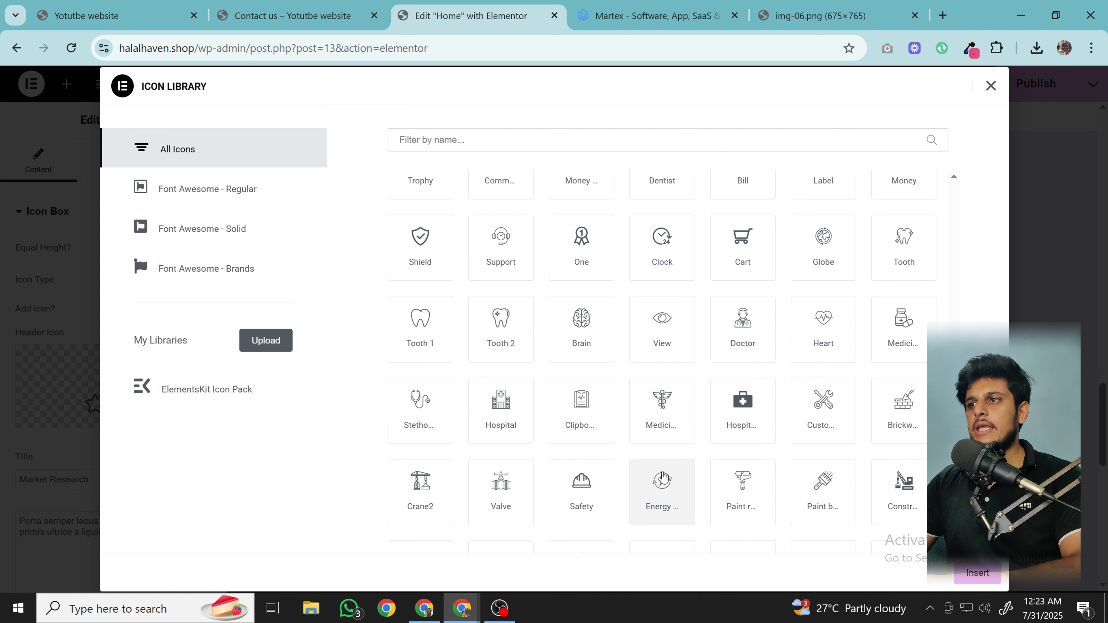
{"action": "scroll", "coordinate": [598, 423], "scroll_direction": "down", "scroll_amount": 2}
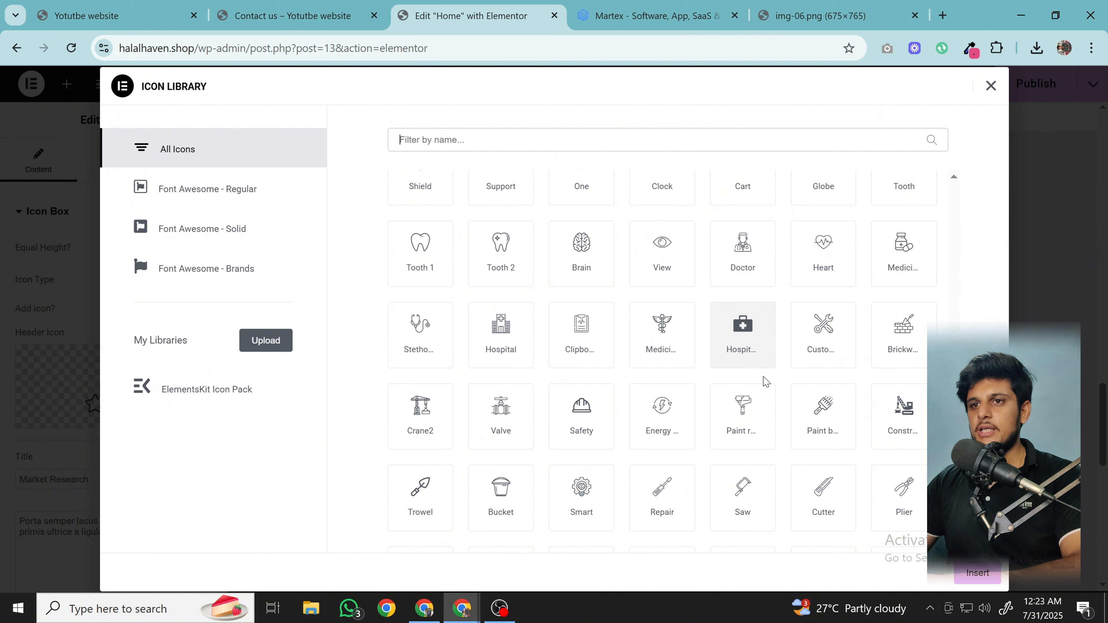
{"action": "scroll", "coordinate": [698, 395], "scroll_direction": "down", "scroll_amount": 5}
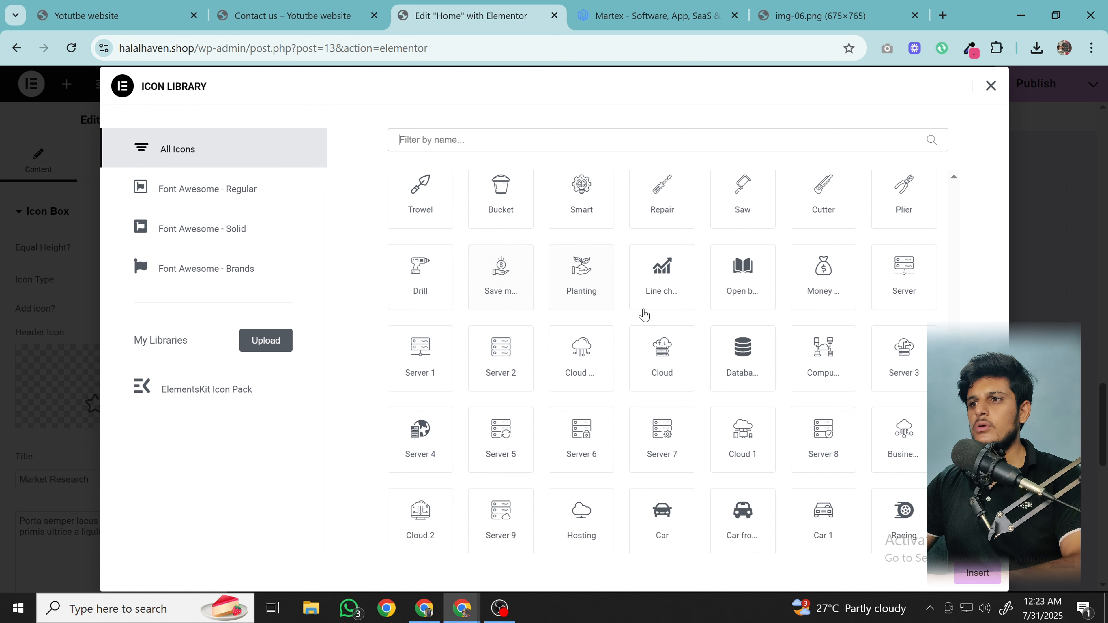
{"action": "scroll", "coordinate": [676, 349], "scroll_direction": "down", "scroll_amount": 3}
{"action": "left_click", "coordinate": [723, 464]}
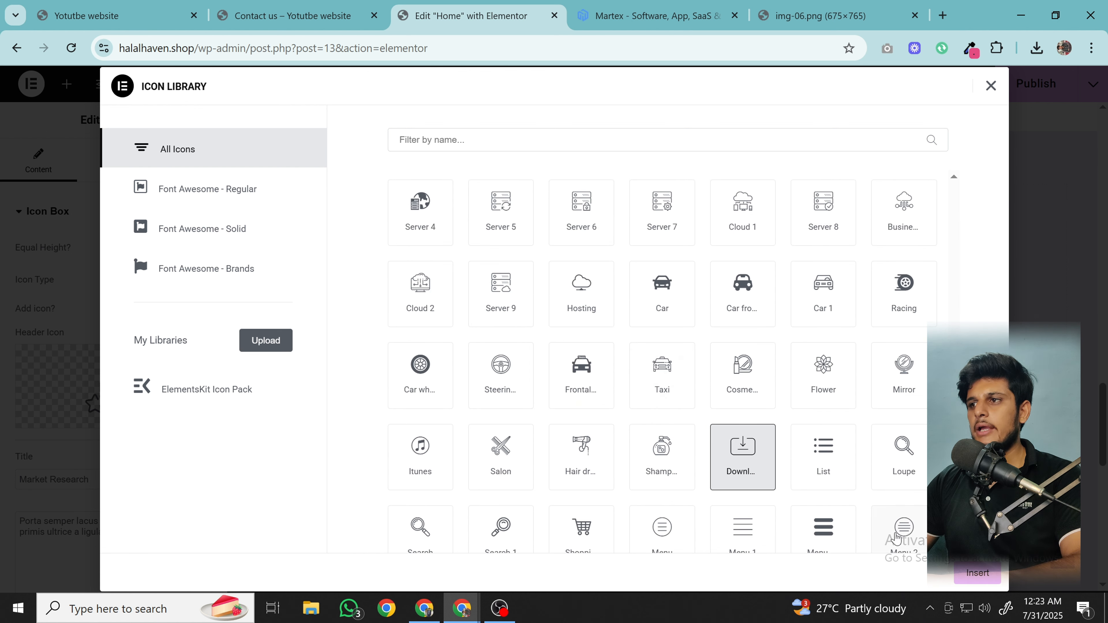
{"action": "left_click", "coordinate": [828, 480]}
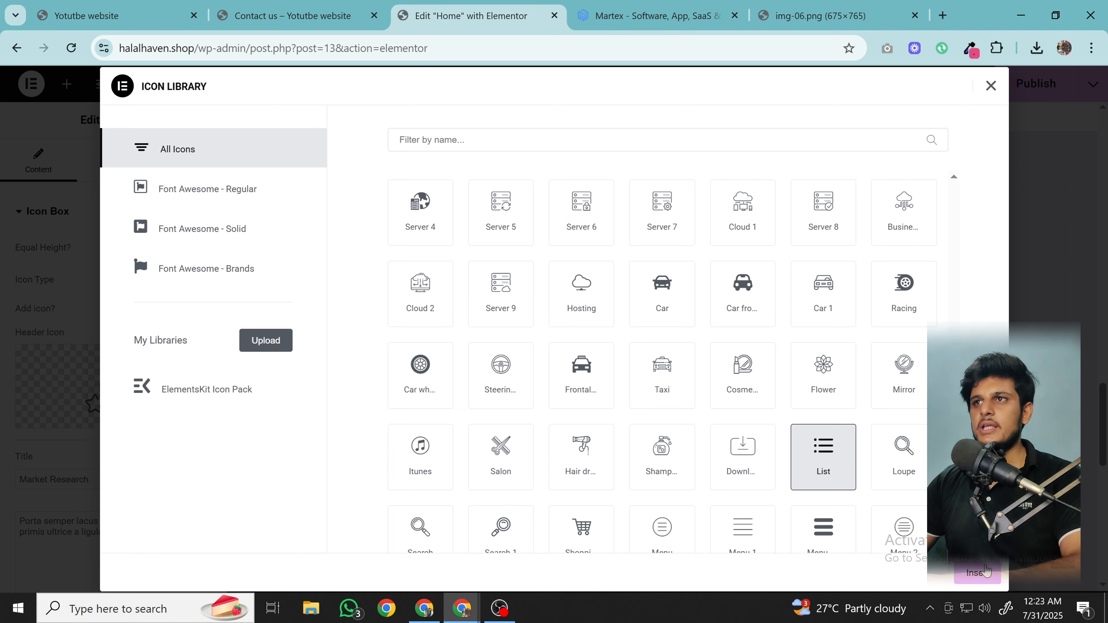
{"action": "left_click", "coordinate": [985, 572]}
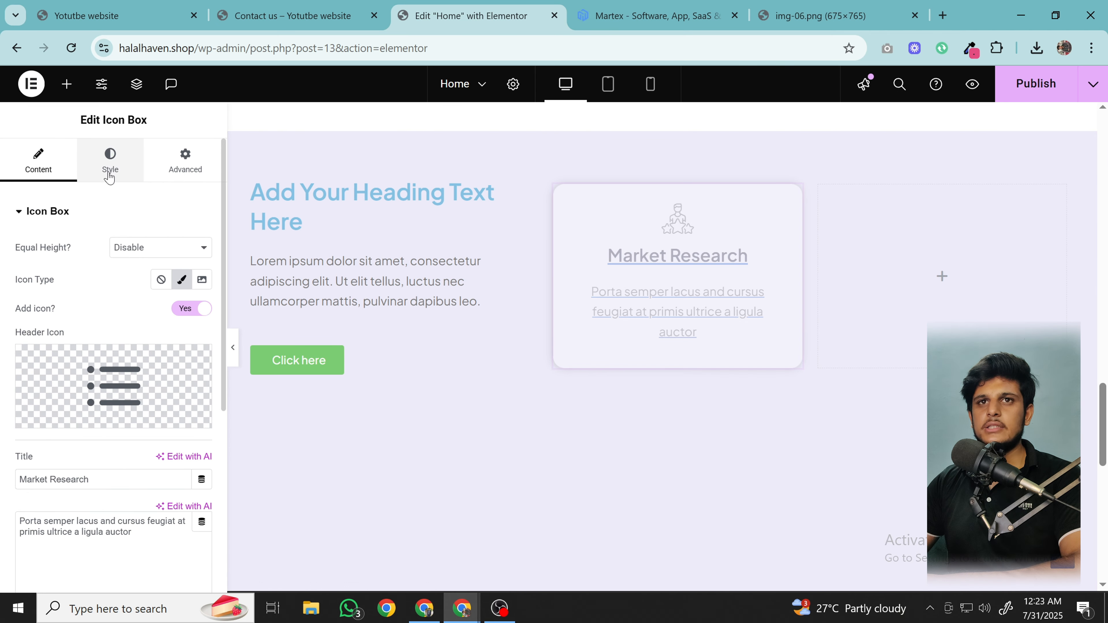
- Set the Market Research box's icon color to the pink global color New Item #2
{"action": "scroll", "coordinate": [112, 421], "scroll_direction": "down", "scroll_amount": 6}
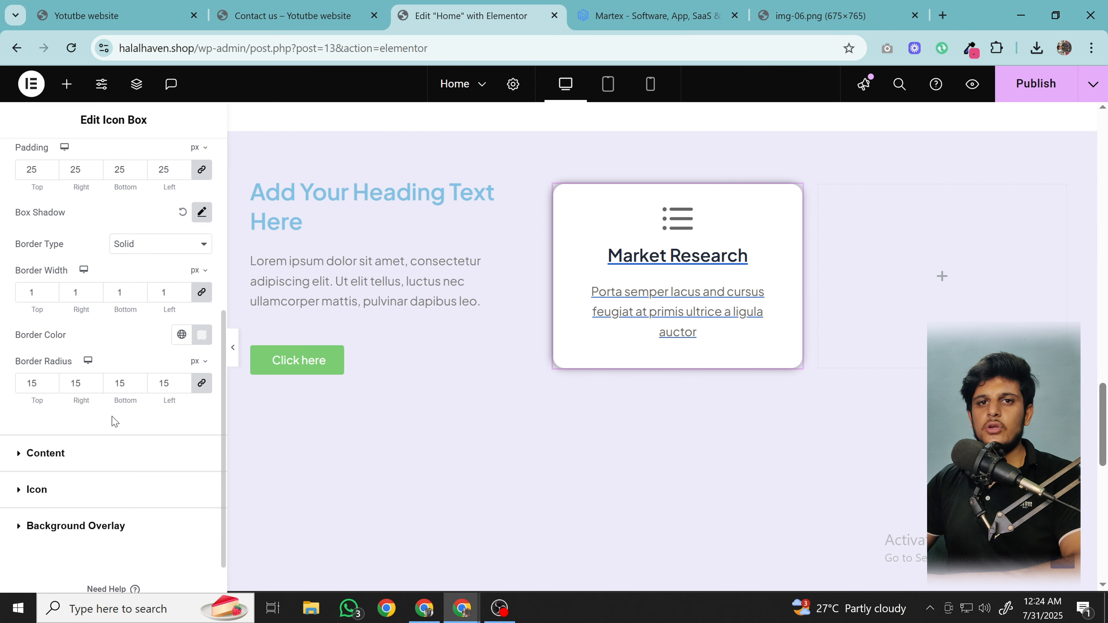
{"action": "left_click", "coordinate": [104, 489]}
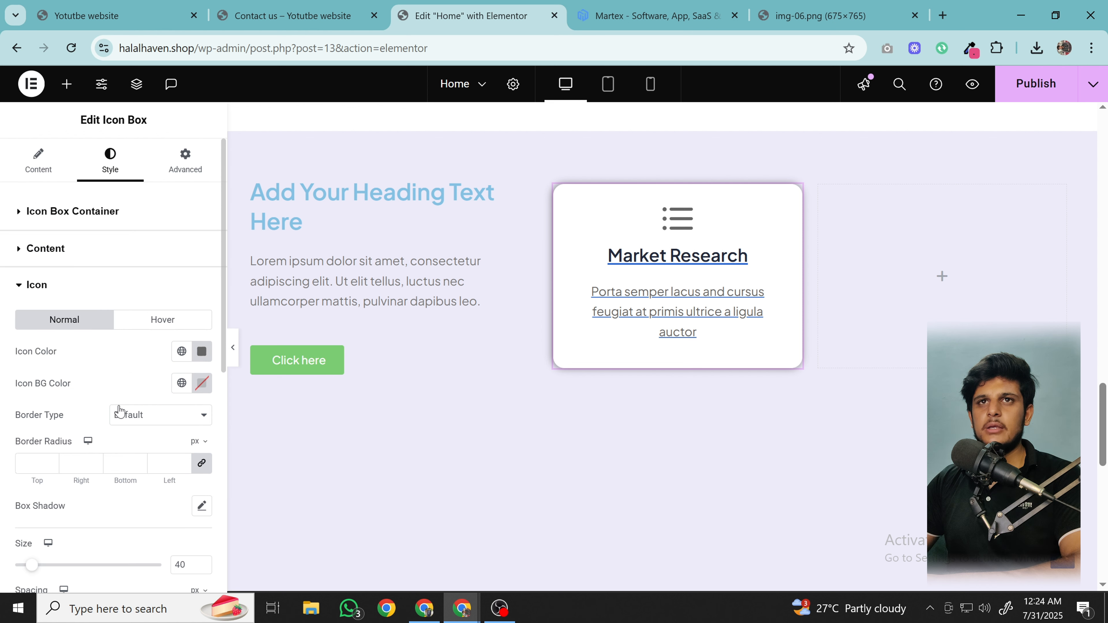
{"action": "scroll", "coordinate": [220, 232], "scroll_direction": "down", "scroll_amount": 3}
{"action": "left_click", "coordinate": [181, 201]}
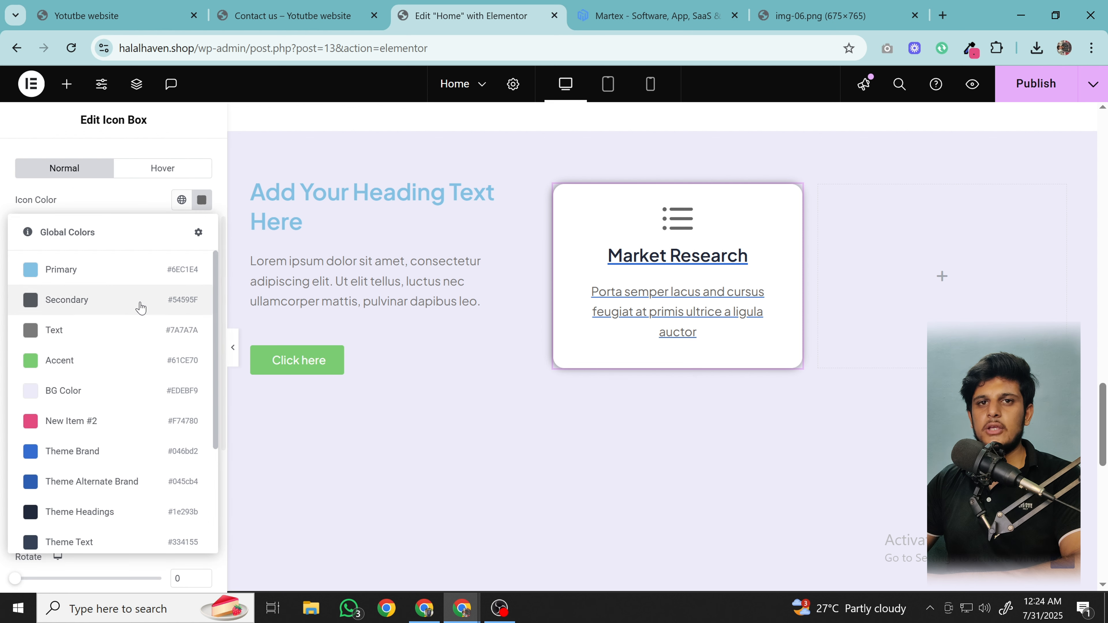
{"action": "left_click", "coordinate": [127, 424]}
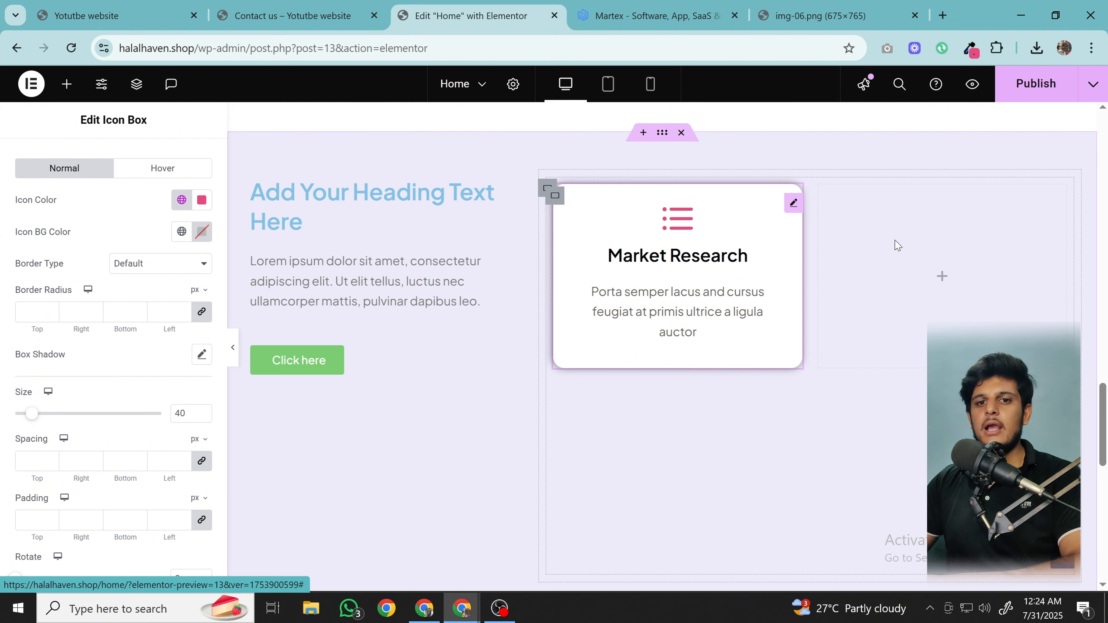
- Copy the Market Research icon box and paste it into the three empty grid cells
{"action": "right_click", "coordinate": [795, 207]}
{"action": "left_click", "coordinate": [854, 274]}
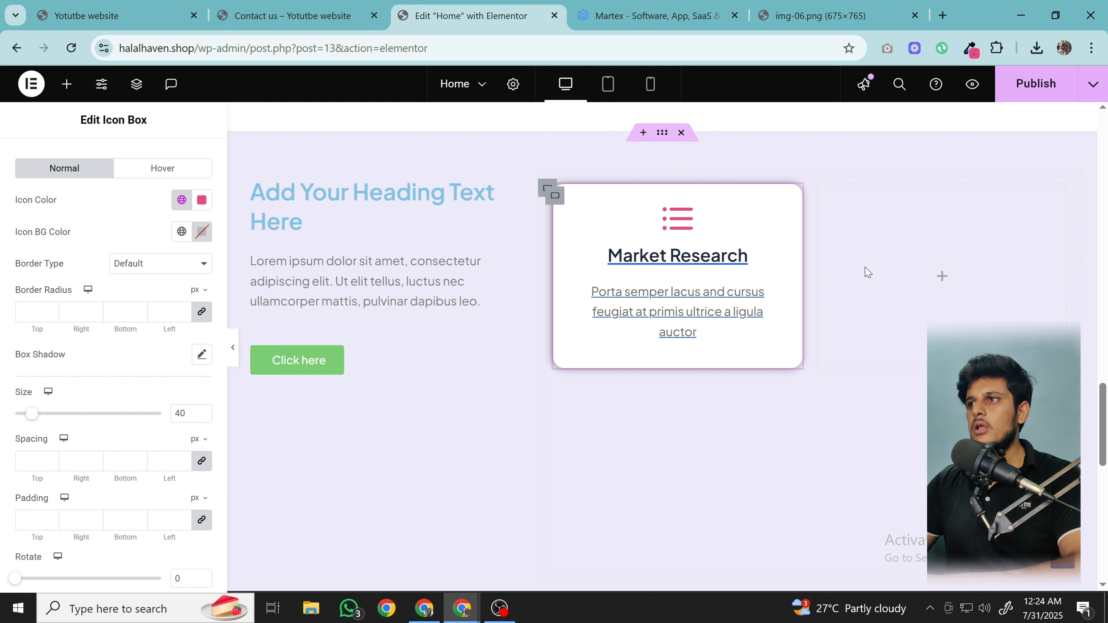
{"action": "right_click", "coordinate": [906, 258]}
{"action": "left_click", "coordinate": [929, 314]}
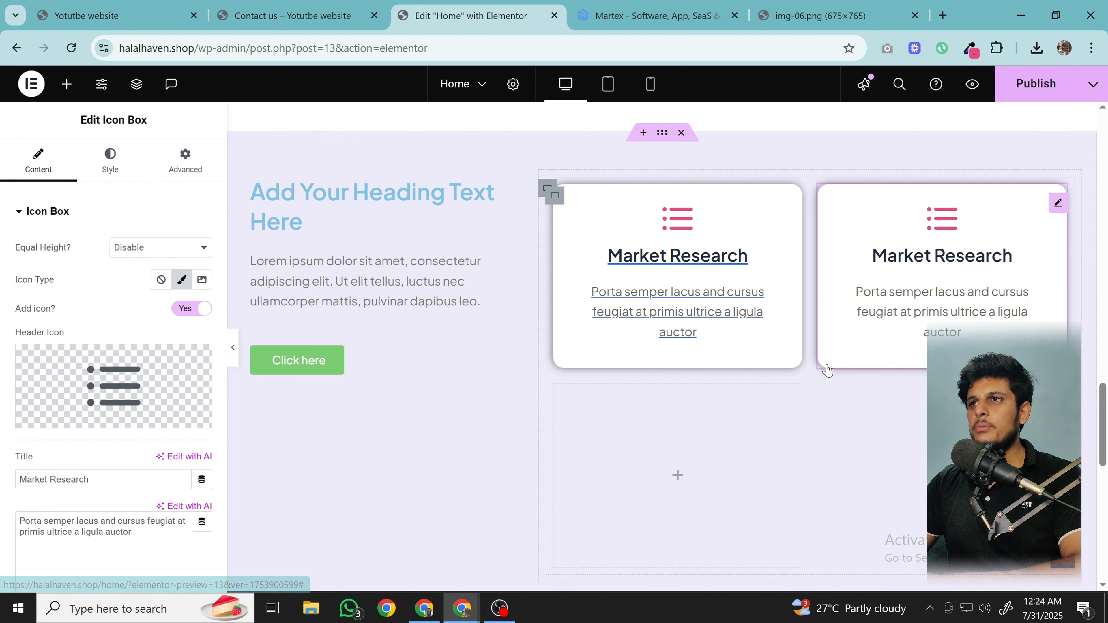
{"action": "right_click", "coordinate": [707, 449]}
{"action": "left_click", "coordinate": [829, 314]}
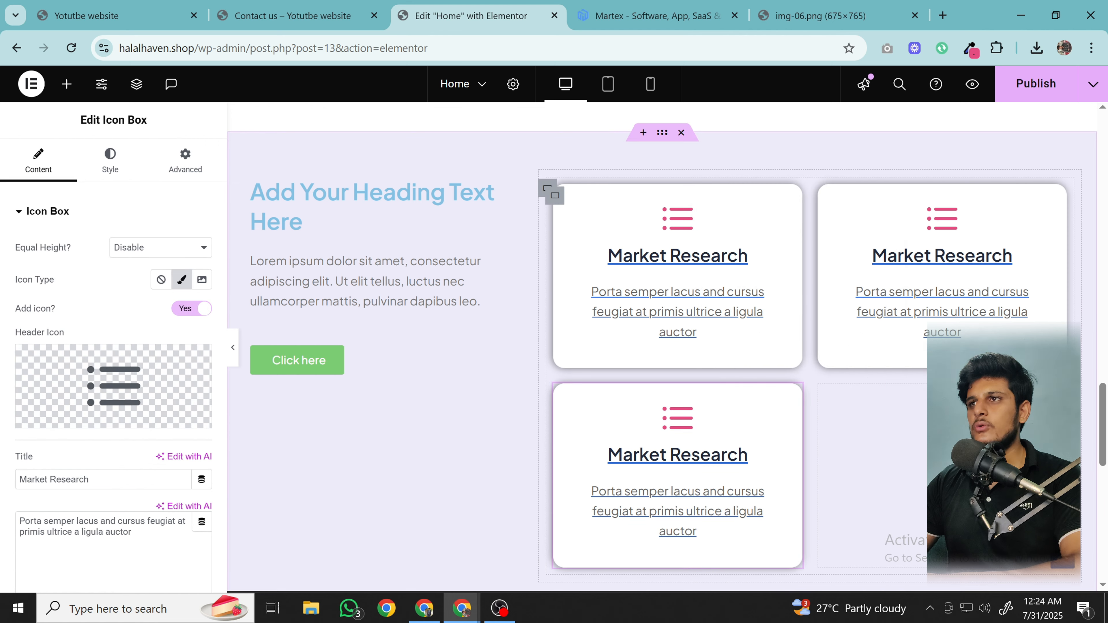
{"action": "right_click", "coordinate": [920, 436]}
{"action": "left_click", "coordinate": [979, 313]}
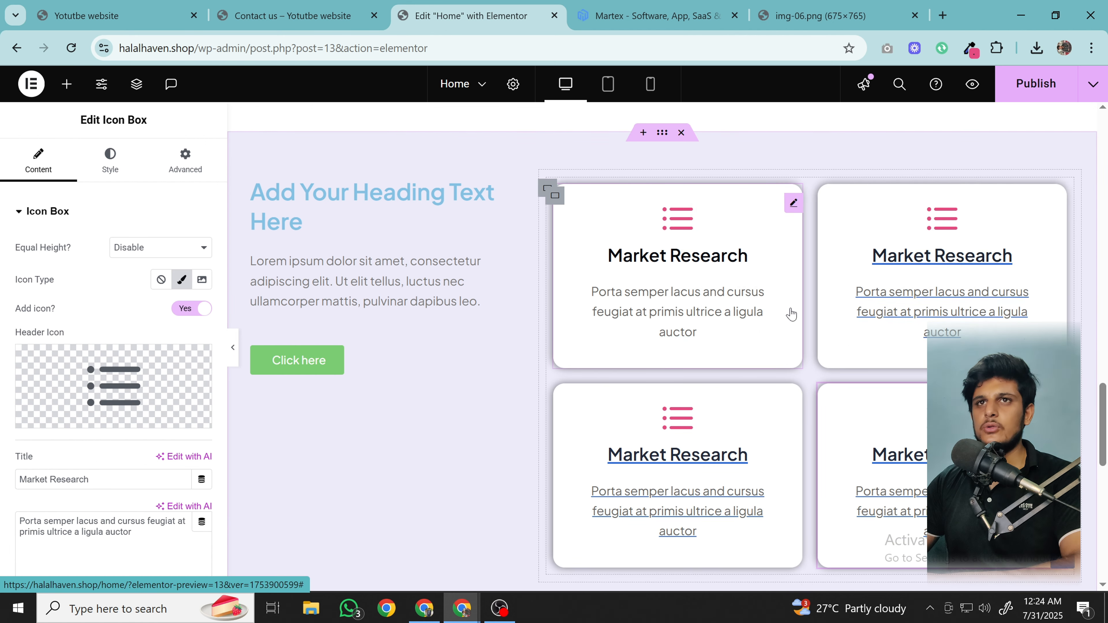
- Center the contents of the heading, text and button container vertically beside the icon box grid
{"action": "scroll", "coordinate": [791, 315], "scroll_direction": "up", "scroll_amount": 3}
{"action": "scroll", "coordinate": [791, 314], "scroll_direction": "down", "scroll_amount": 3}
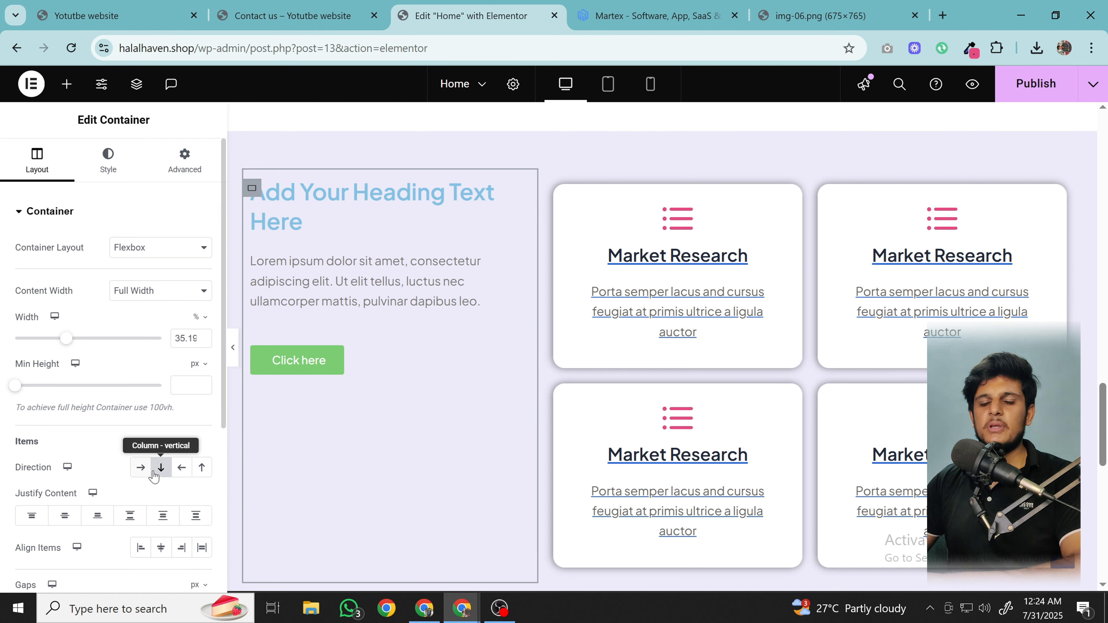
{"action": "left_click", "coordinate": [65, 522]}
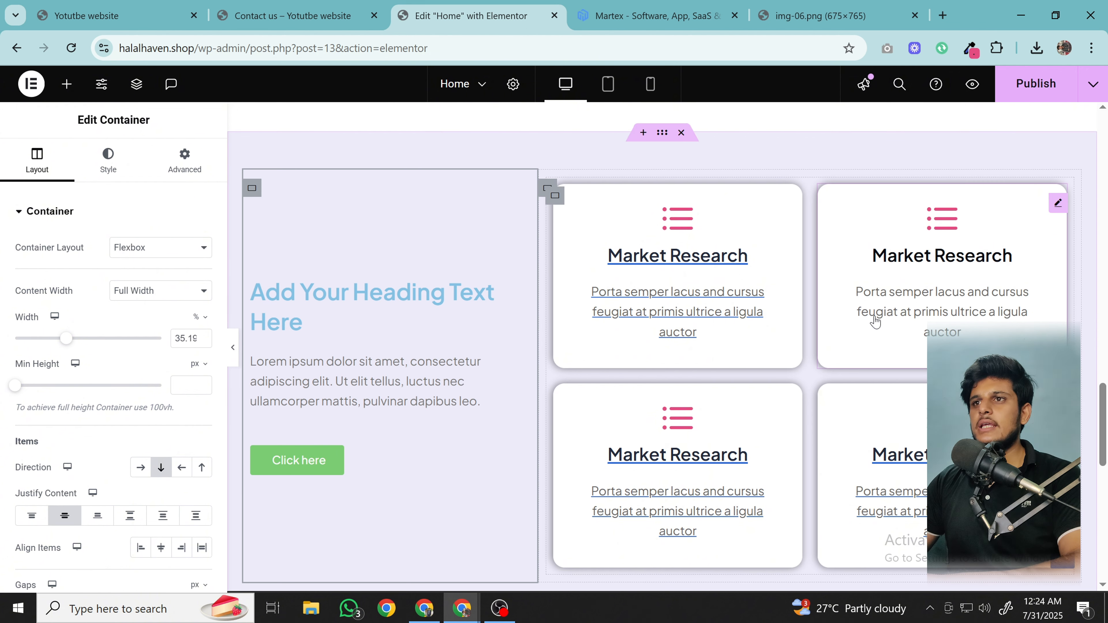
- Compare the rebuilt icon box section with the Martex demo's "Smart solutions, real-time results" section
{"action": "left_click", "coordinate": [694, 17]}
{"action": "scroll", "coordinate": [684, 307], "scroll_direction": "down", "scroll_amount": 4}
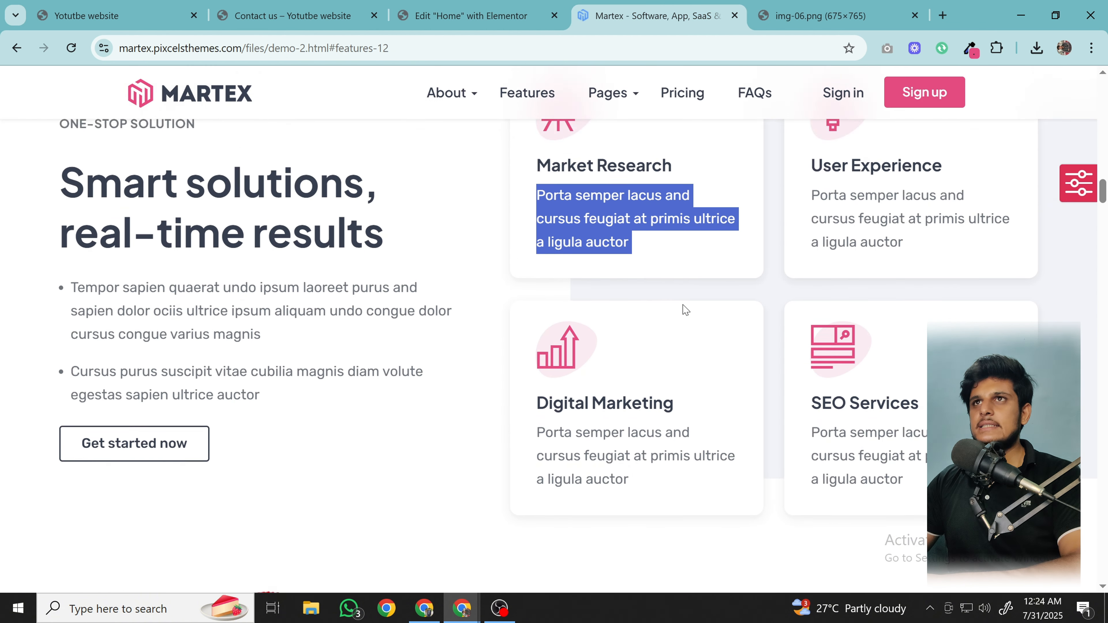
{"action": "scroll", "coordinate": [685, 310], "scroll_direction": "up", "scroll_amount": 4}
{"action": "scroll", "coordinate": [685, 309], "scroll_direction": "down", "scroll_amount": 3}
{"action": "key", "text": "ctrl+shift+Tab"}
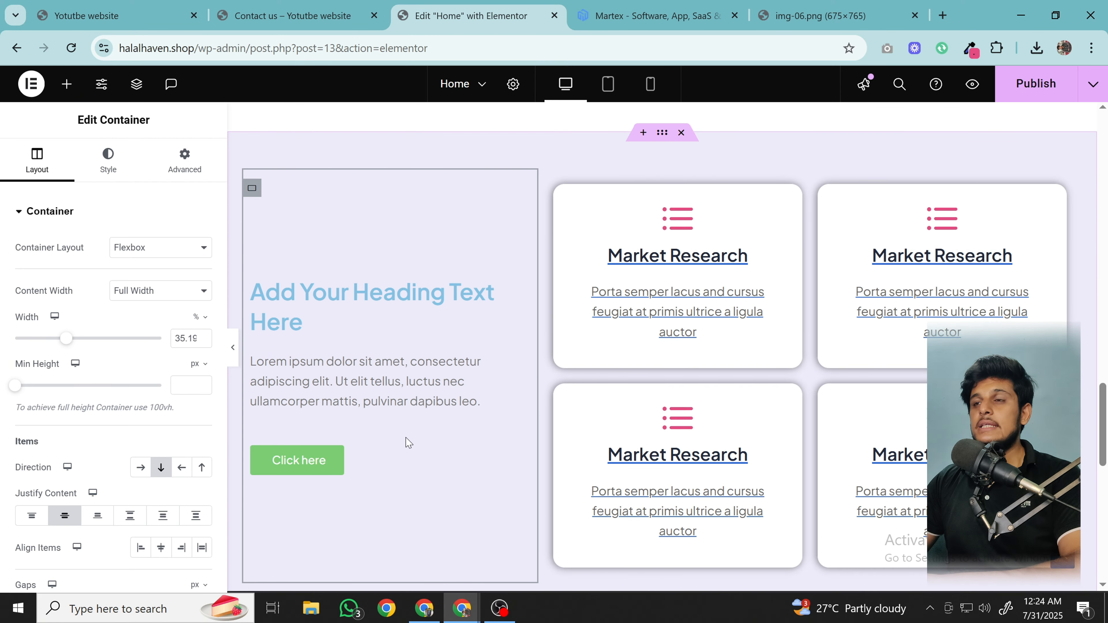
{"action": "scroll", "coordinate": [583, 323], "scroll_direction": "down", "scroll_amount": 4}
{"action": "scroll", "coordinate": [583, 323], "scroll_direction": "up", "scroll_amount": 6}
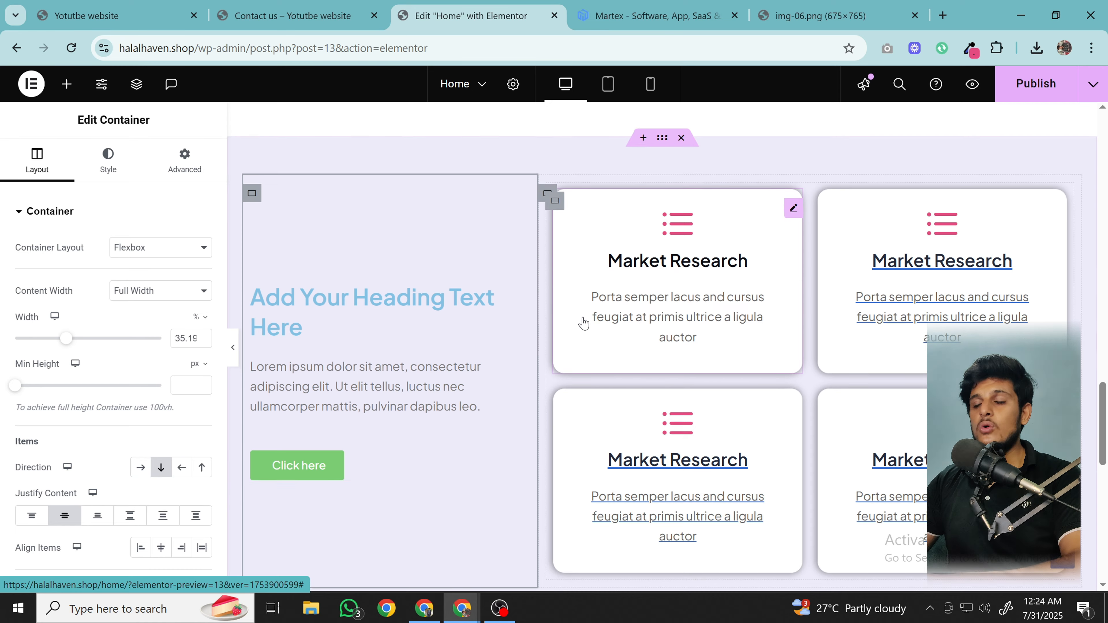
- Change the text color of the "Add Your Heading Text Here" heading beside the icon boxes to the dark navy global color
{"action": "scroll", "coordinate": [583, 323], "scroll_direction": "up", "scroll_amount": 2}
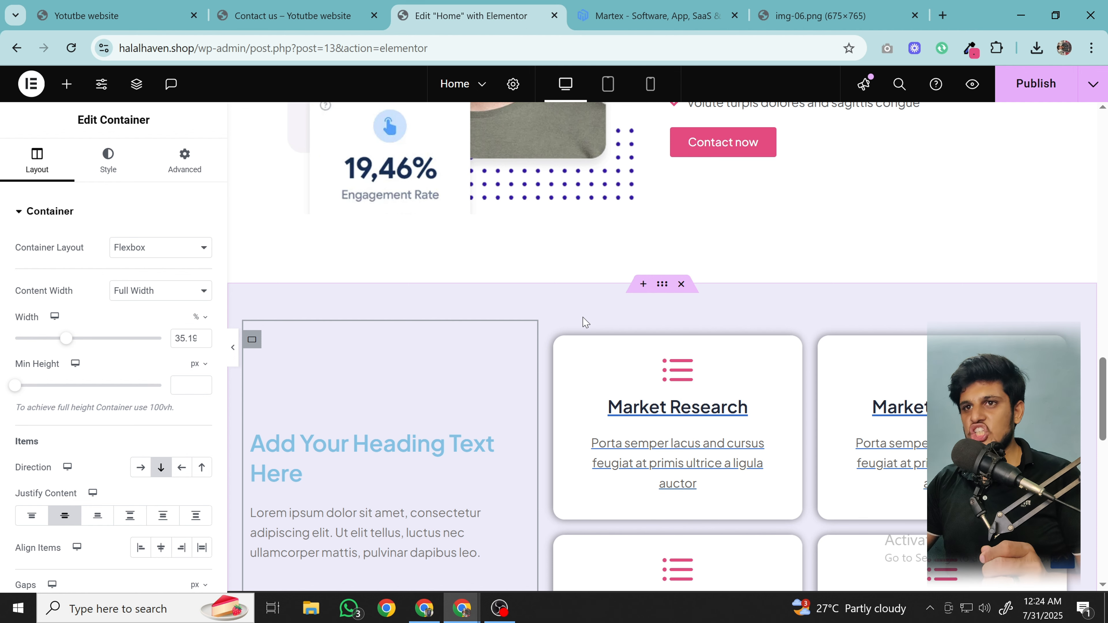
{"action": "scroll", "coordinate": [583, 323], "scroll_direction": "up", "scroll_amount": 5}
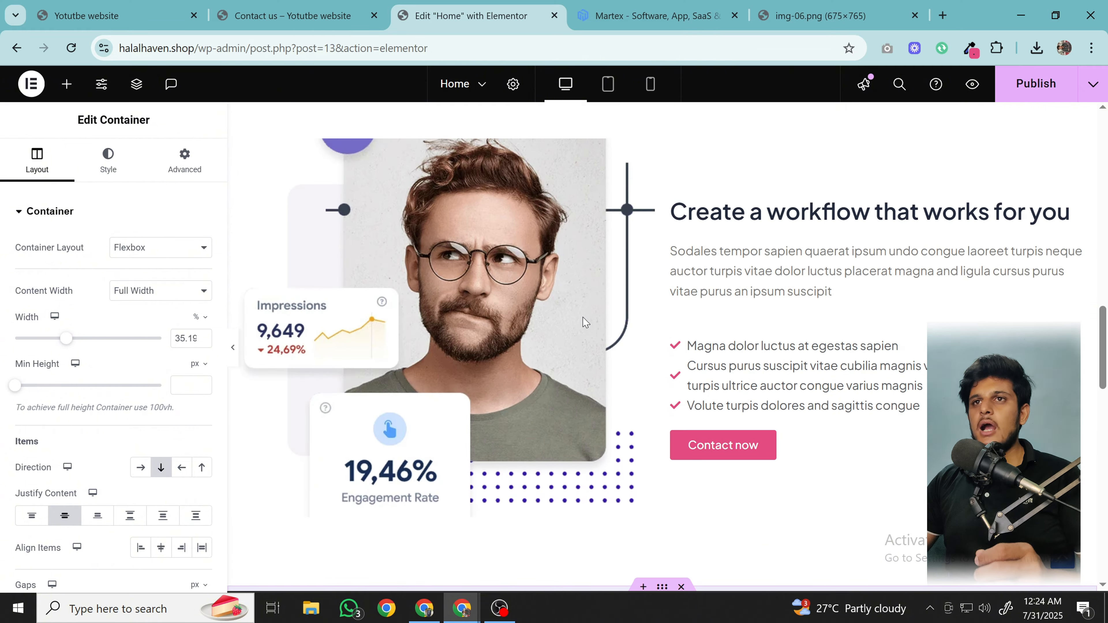
{"action": "scroll", "coordinate": [582, 323], "scroll_direction": "down", "scroll_amount": 8}
{"action": "scroll", "coordinate": [487, 250], "scroll_direction": "up", "scroll_amount": 5}
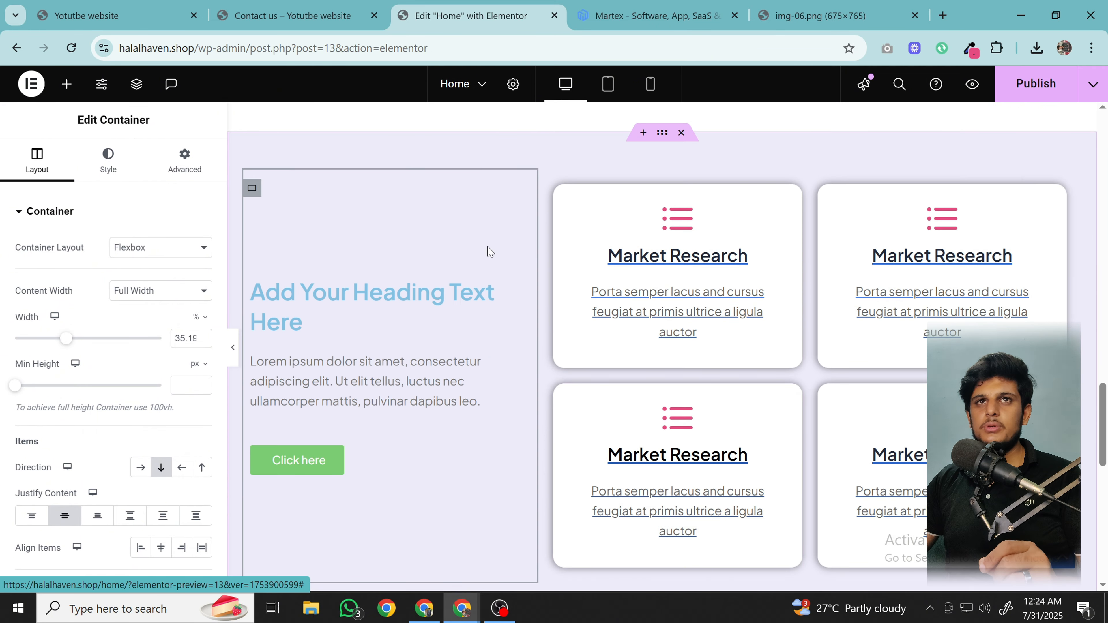
{"action": "left_click", "coordinate": [396, 301]}
{"action": "left_click", "coordinate": [107, 167]}
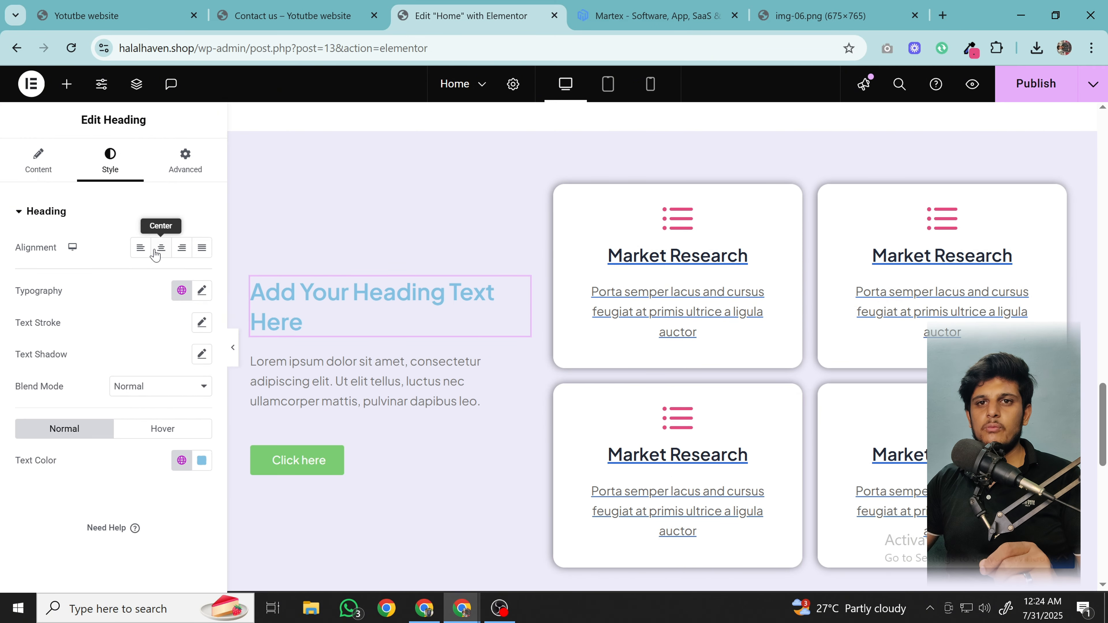
{"action": "left_click", "coordinate": [182, 472]}
{"action": "left_click", "coordinate": [117, 406]}
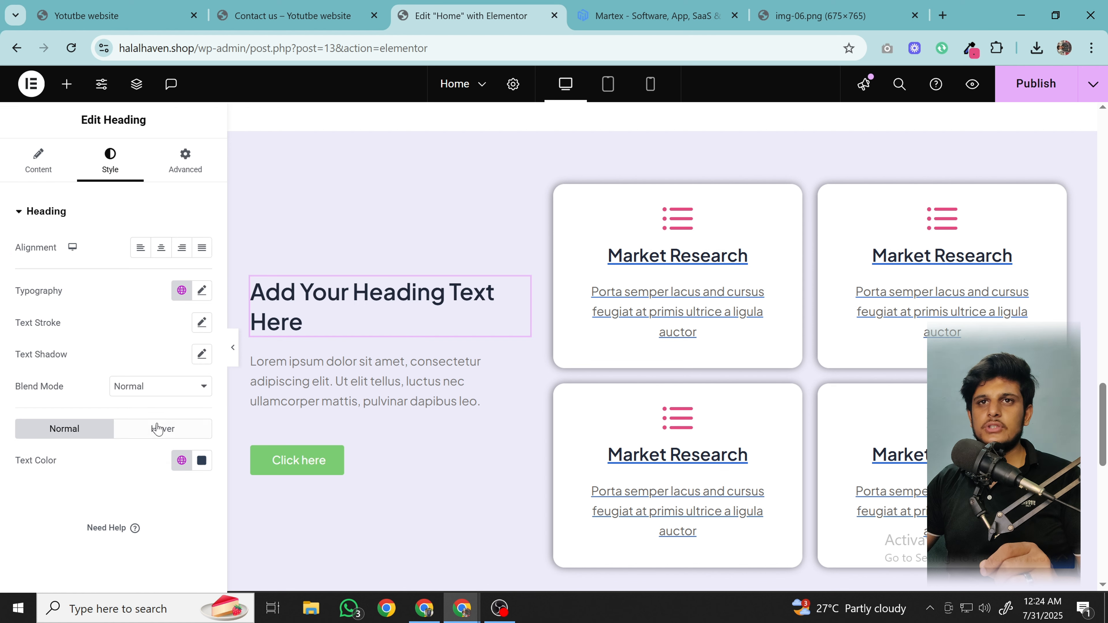
- Set the heading's font weight to 700 (Bold) and its HTML tag to H1
{"action": "left_click", "coordinate": [199, 292]}
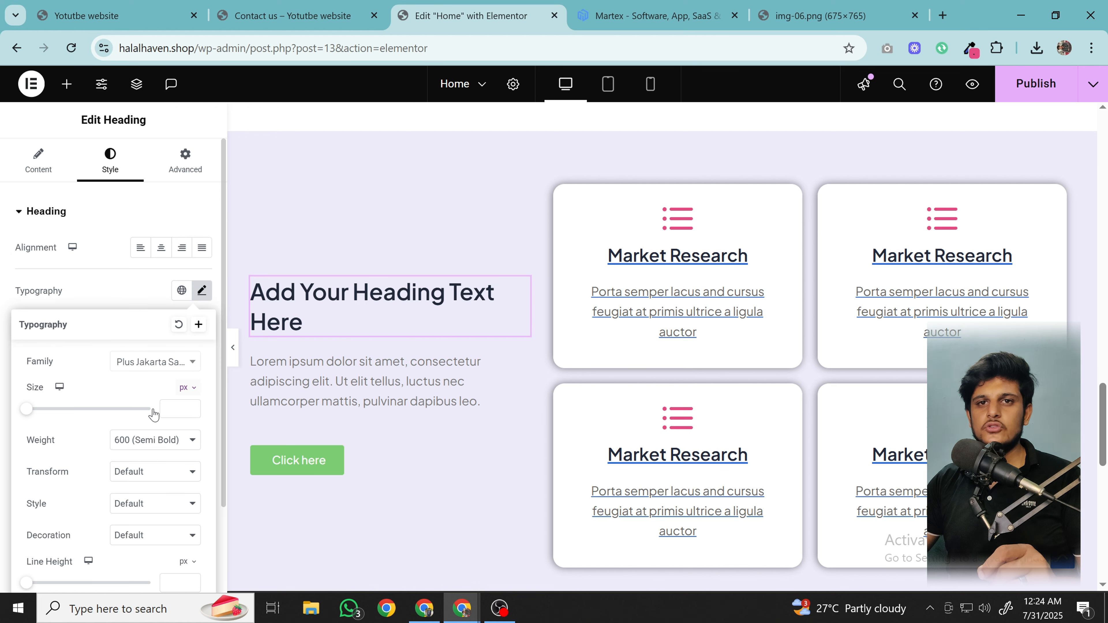
{"action": "left_click", "coordinate": [183, 403]}
{"action": "left_click", "coordinate": [163, 437]}
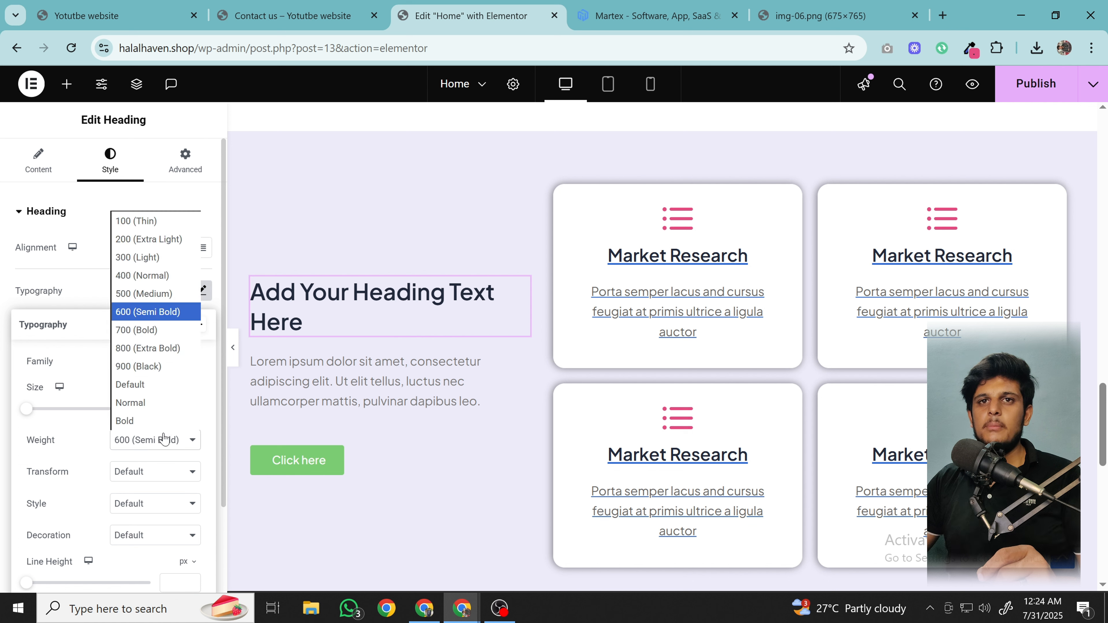
{"action": "key", "text": "Escape"}
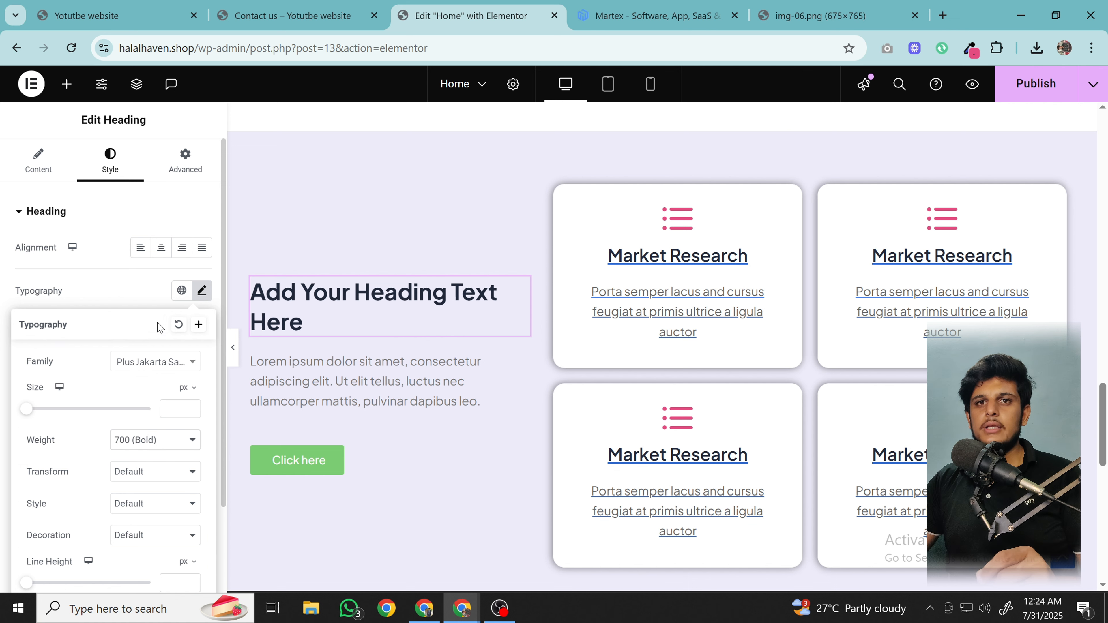
{"action": "left_click", "coordinate": [12, 166]}
{"action": "left_click", "coordinate": [151, 400]}
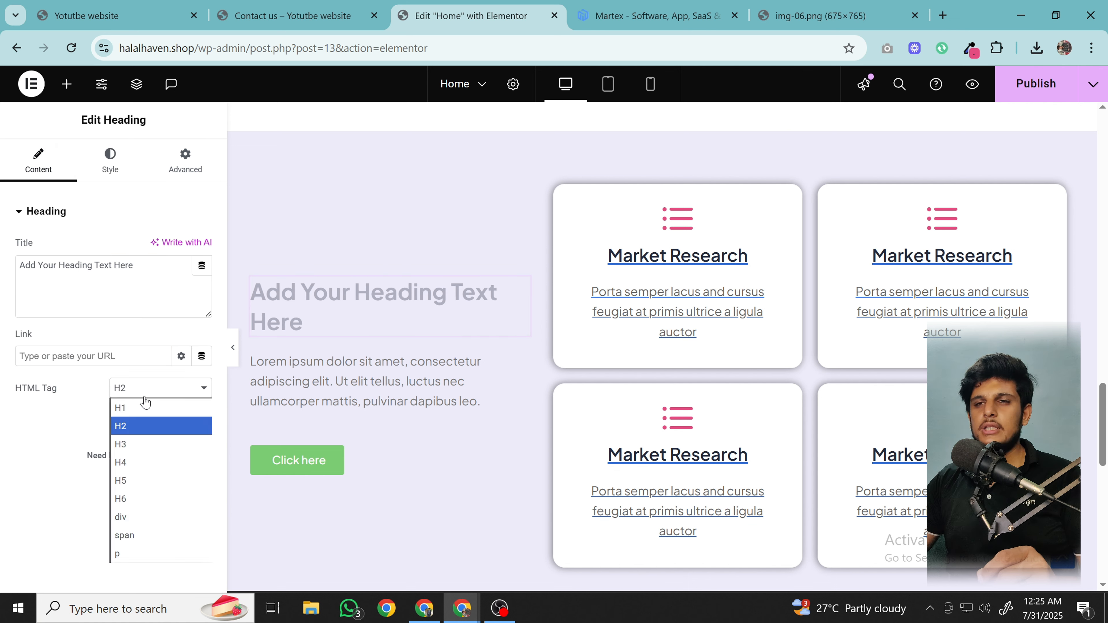
{"action": "left_click", "coordinate": [121, 413]}
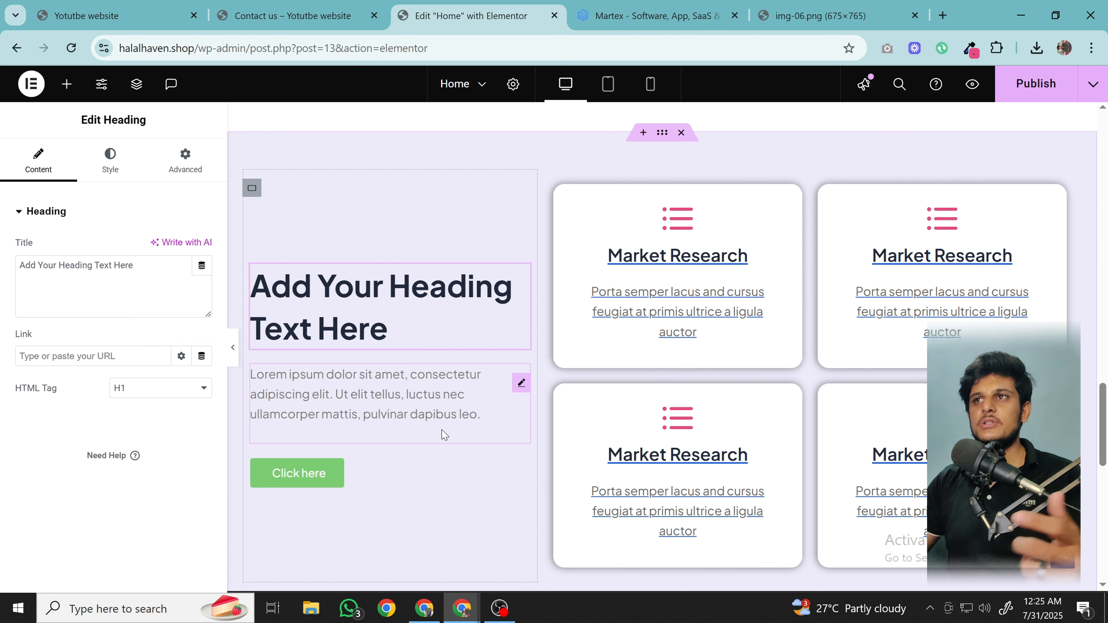
- Review the Home page sections in the desktop layout and in the mobile preview
{"action": "scroll", "coordinate": [443, 434], "scroll_direction": "up", "scroll_amount": 15}
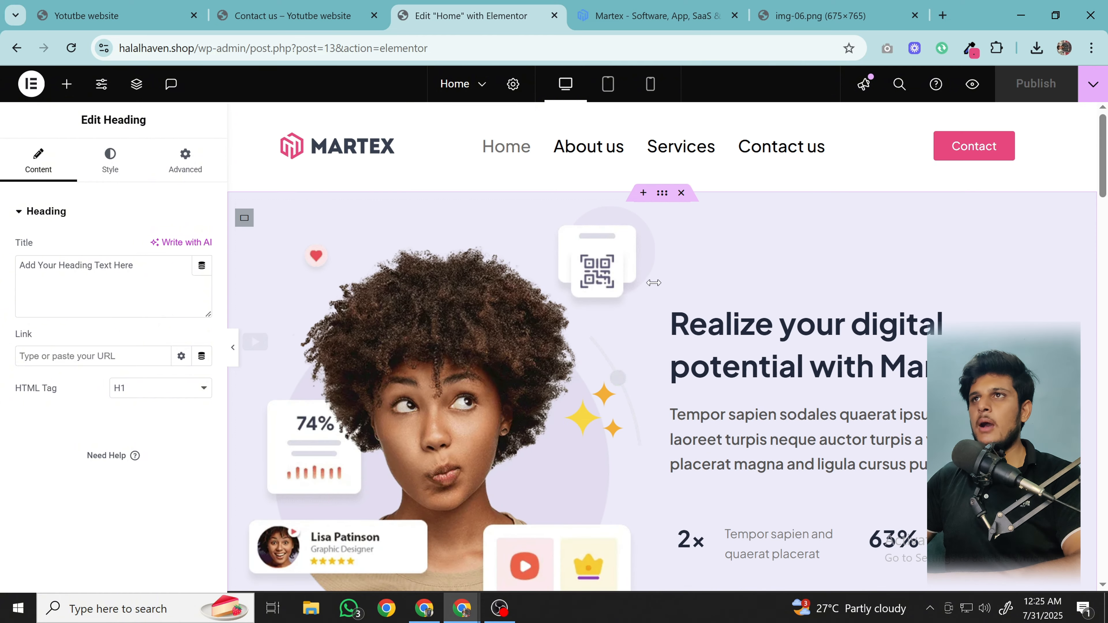
{"action": "scroll", "coordinate": [633, 327], "scroll_direction": "down", "scroll_amount": 8}
{"action": "scroll", "coordinate": [634, 327], "scroll_direction": "down", "scroll_amount": 15}
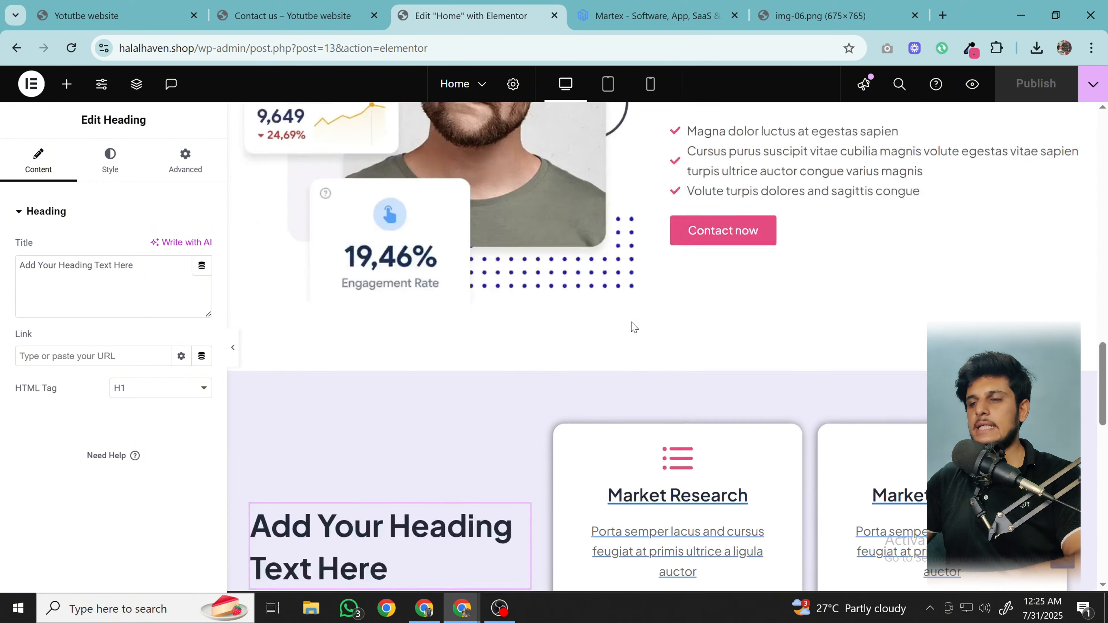
{"action": "scroll", "coordinate": [633, 327], "scroll_direction": "up", "scroll_amount": 10}
{"action": "scroll", "coordinate": [633, 328], "scroll_direction": "up", "scroll_amount": 5}
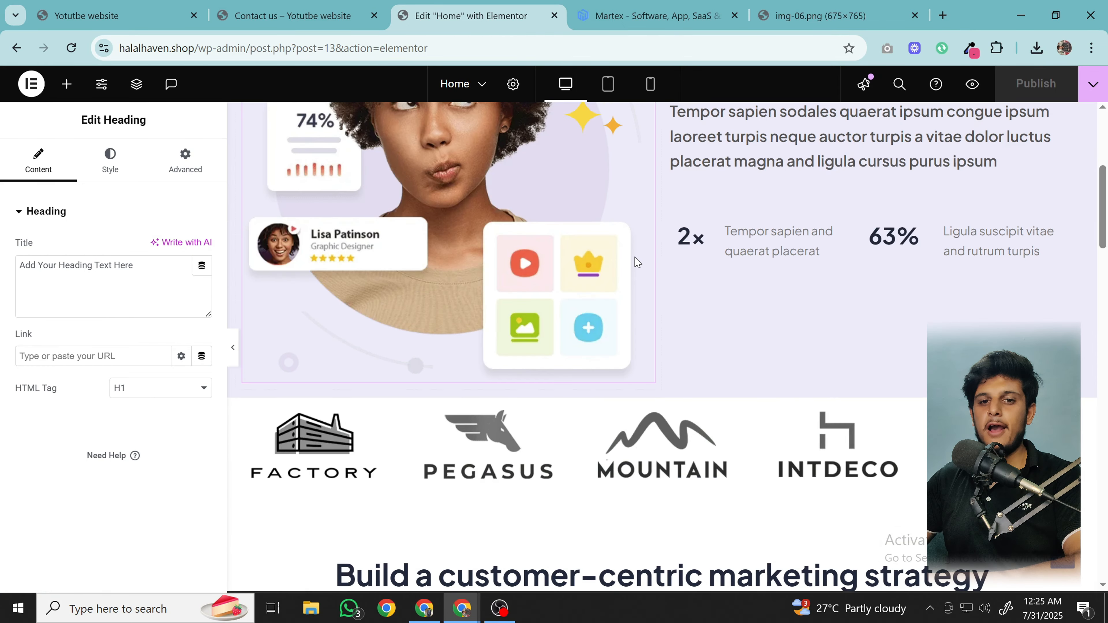
{"action": "scroll", "coordinate": [634, 299], "scroll_direction": "up", "scroll_amount": 6}
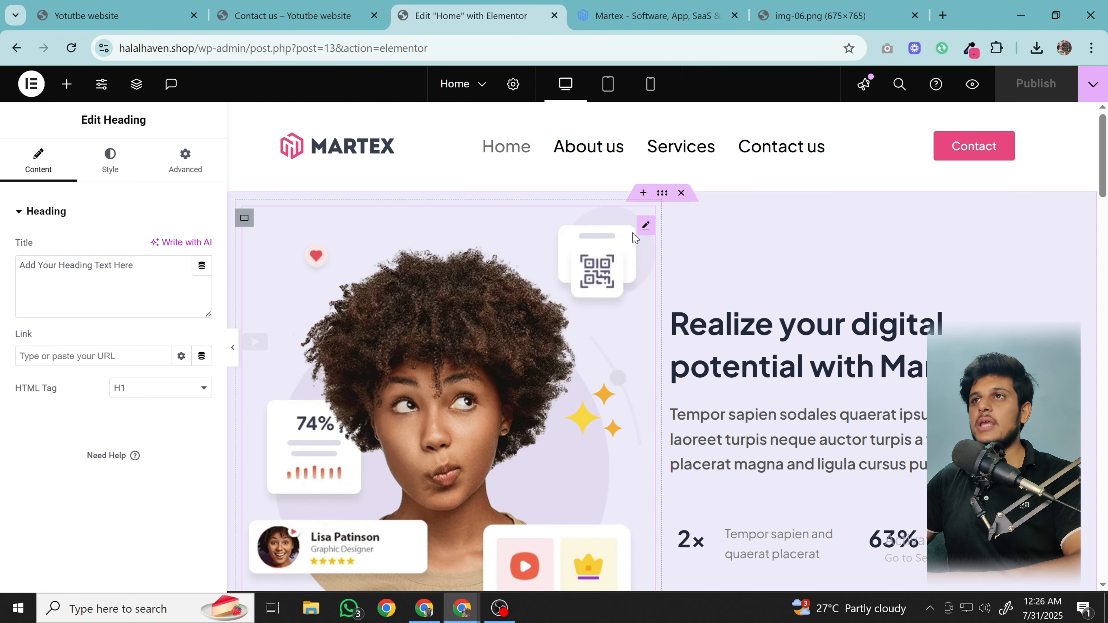
{"action": "left_click", "coordinate": [650, 84]}
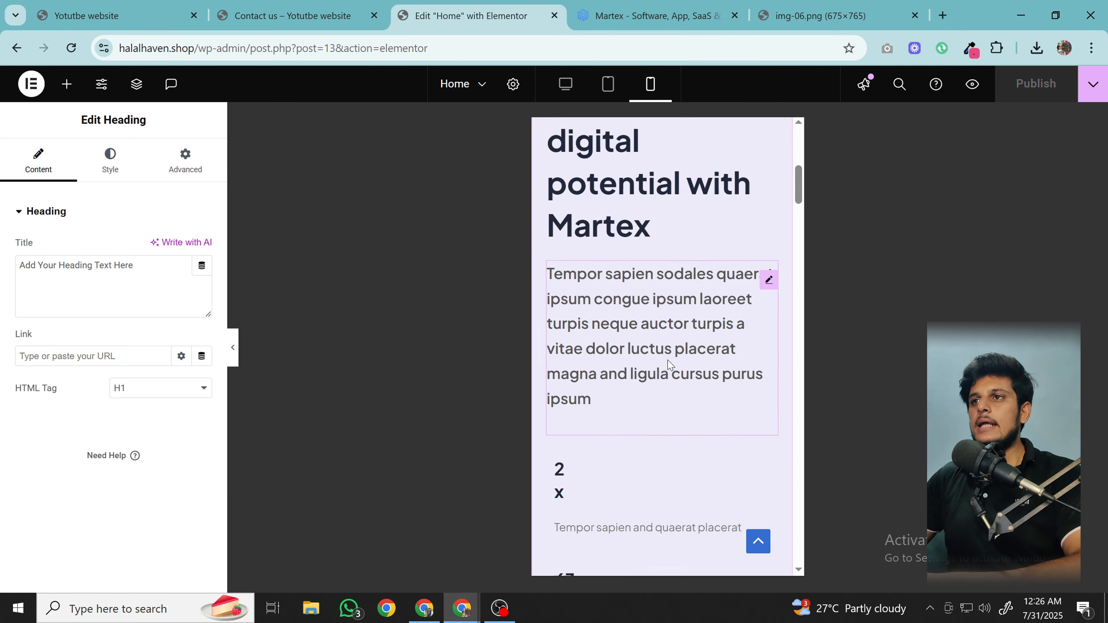
{"action": "scroll", "coordinate": [667, 360], "scroll_direction": "up", "scroll_amount": 20}
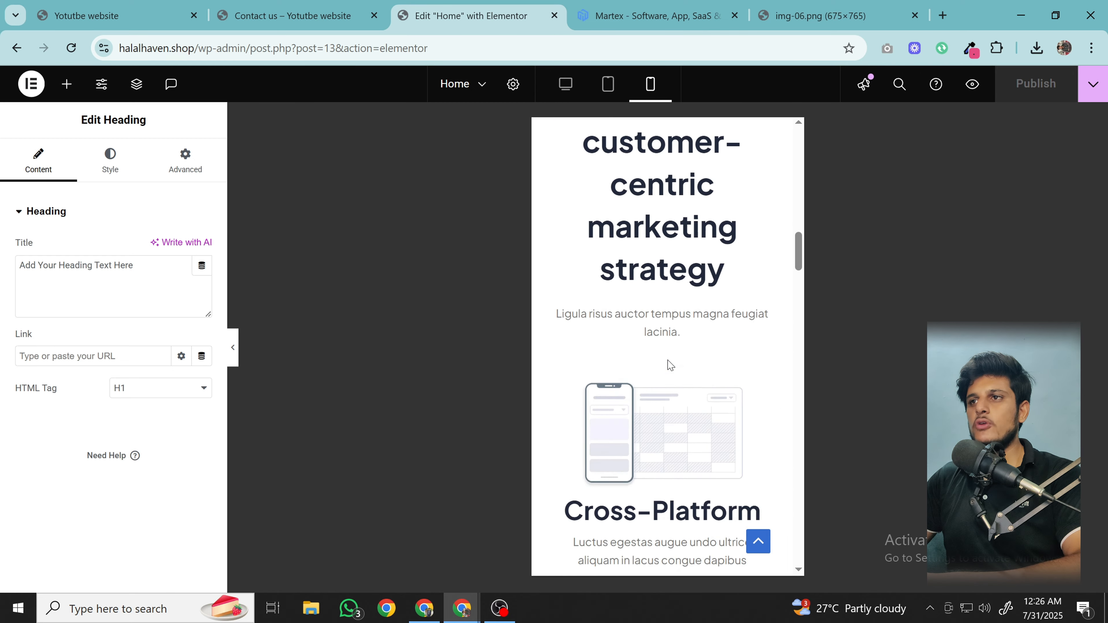
{"action": "scroll", "coordinate": [667, 360], "scroll_direction": "up", "scroll_amount": 15}
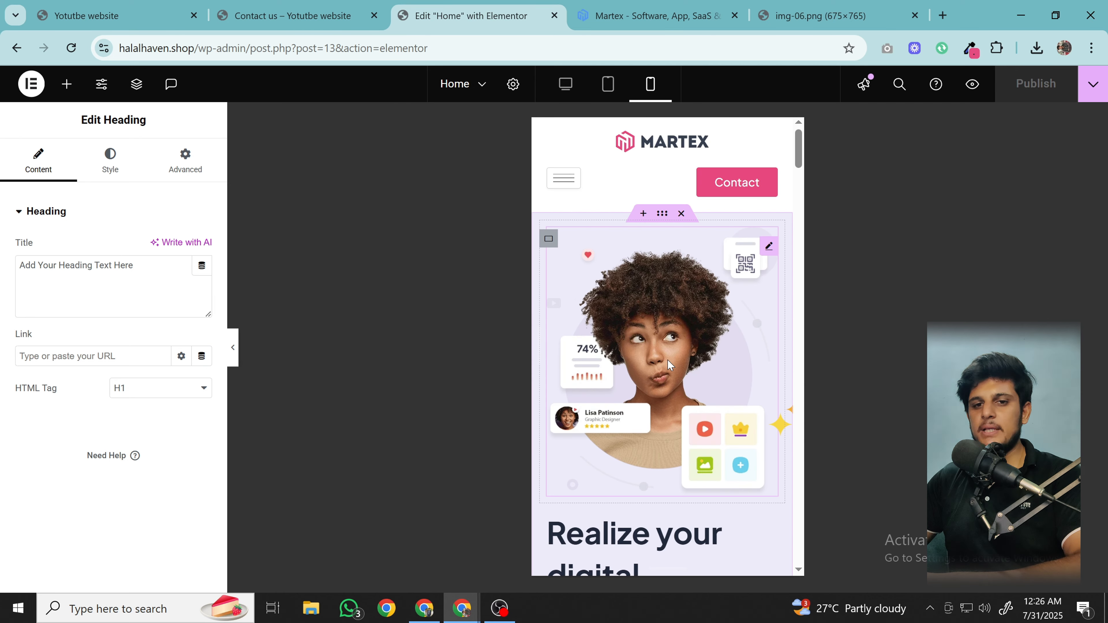
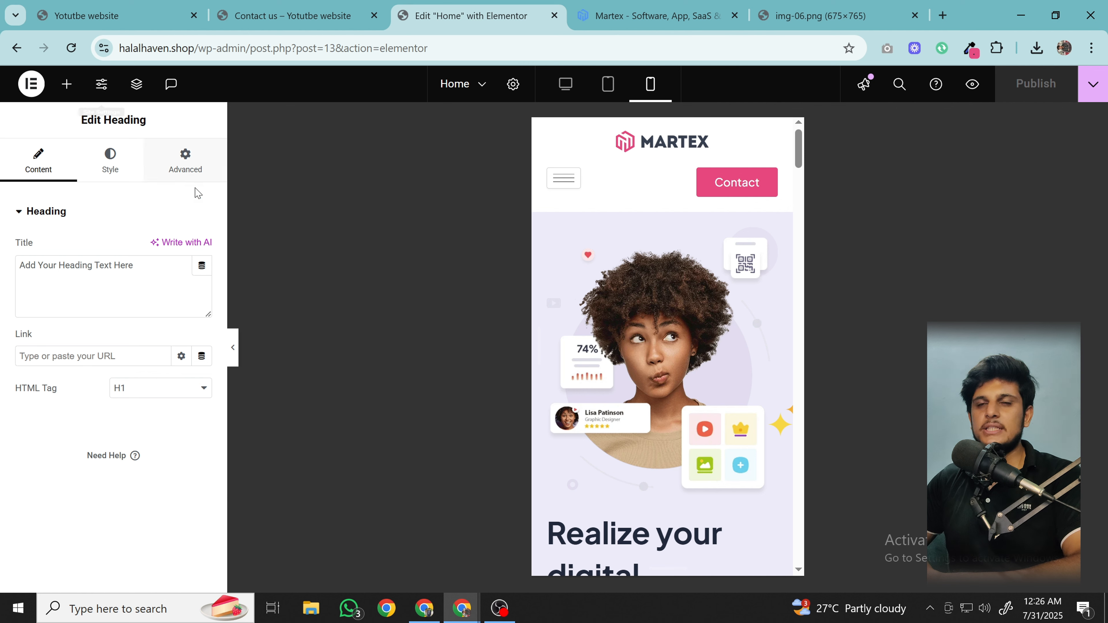
- Open the Breakpoints options in the Layout section of the site settings
{"action": "left_click", "coordinate": [66, 84]}
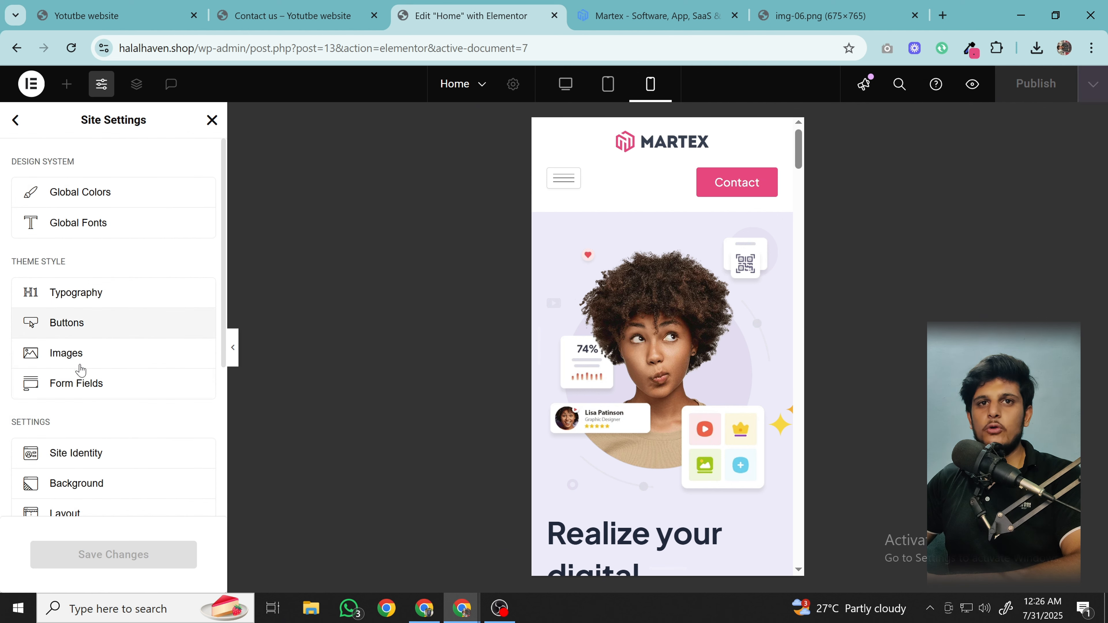
{"action": "scroll", "coordinate": [73, 377], "scroll_direction": "down", "scroll_amount": 3}
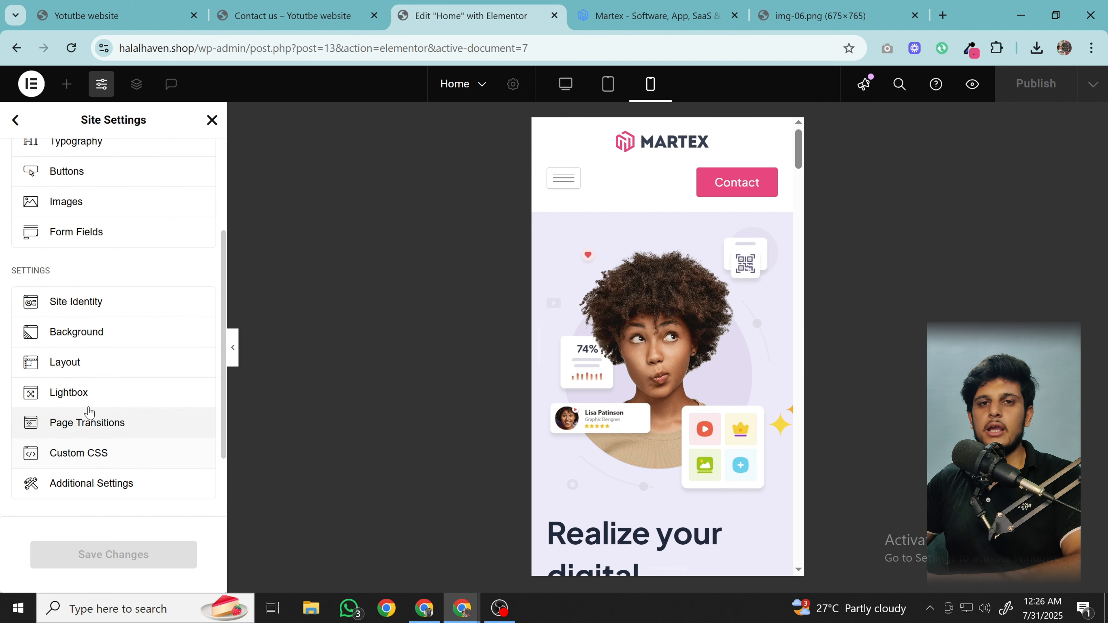
{"action": "left_click", "coordinate": [89, 394]}
{"action": "left_click", "coordinate": [15, 119]}
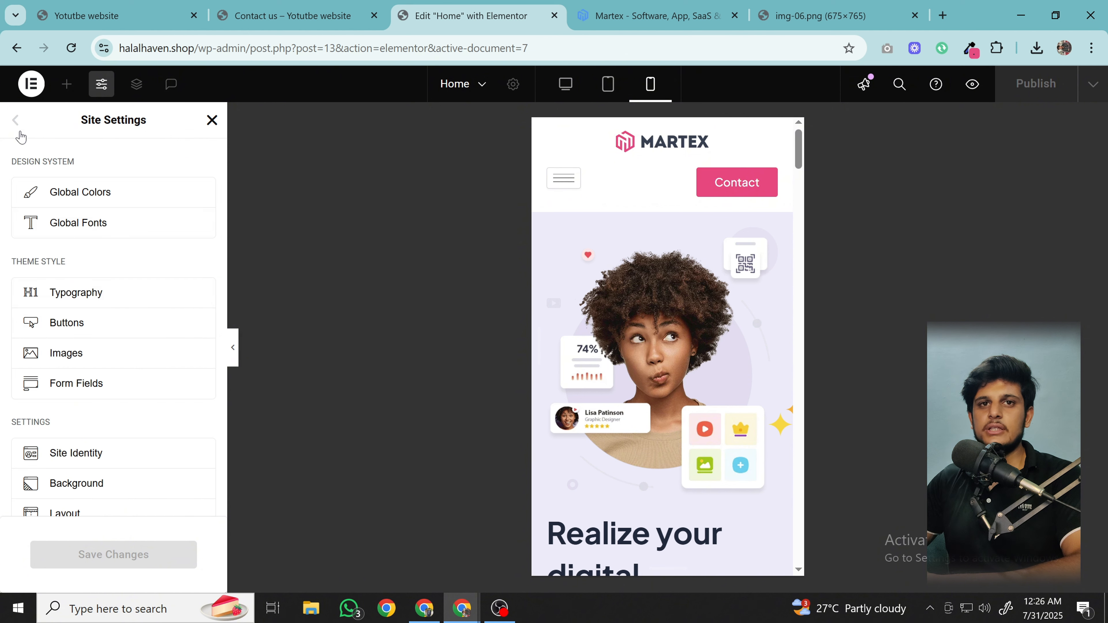
{"action": "scroll", "coordinate": [94, 477], "scroll_direction": "down", "scroll_amount": 3}
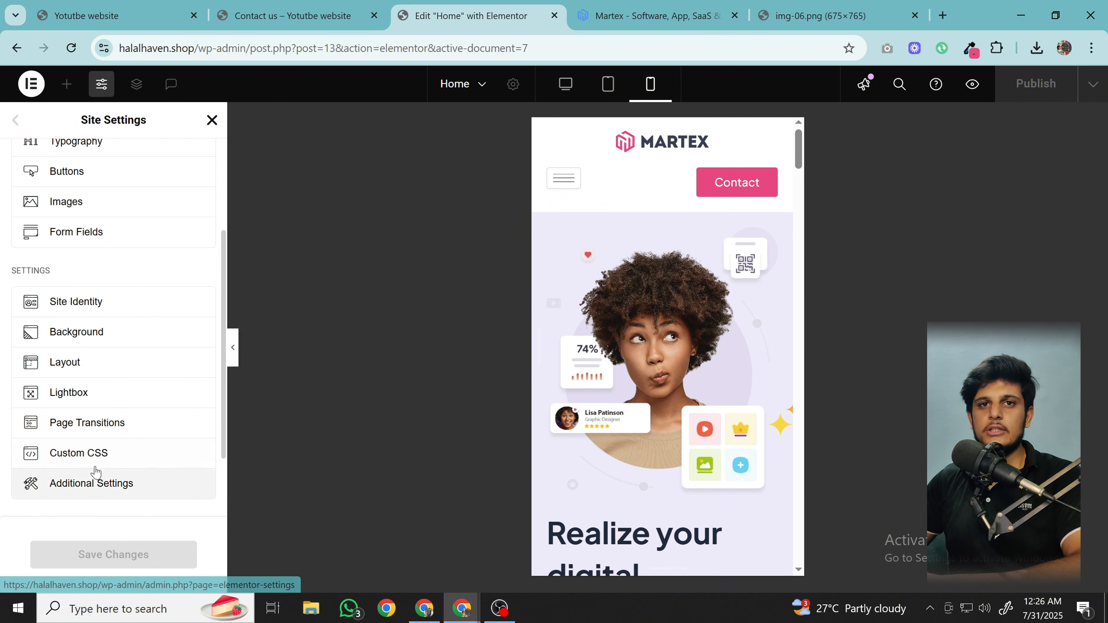
{"action": "left_click", "coordinate": [101, 392]}
{"action": "left_click", "coordinate": [13, 123]}
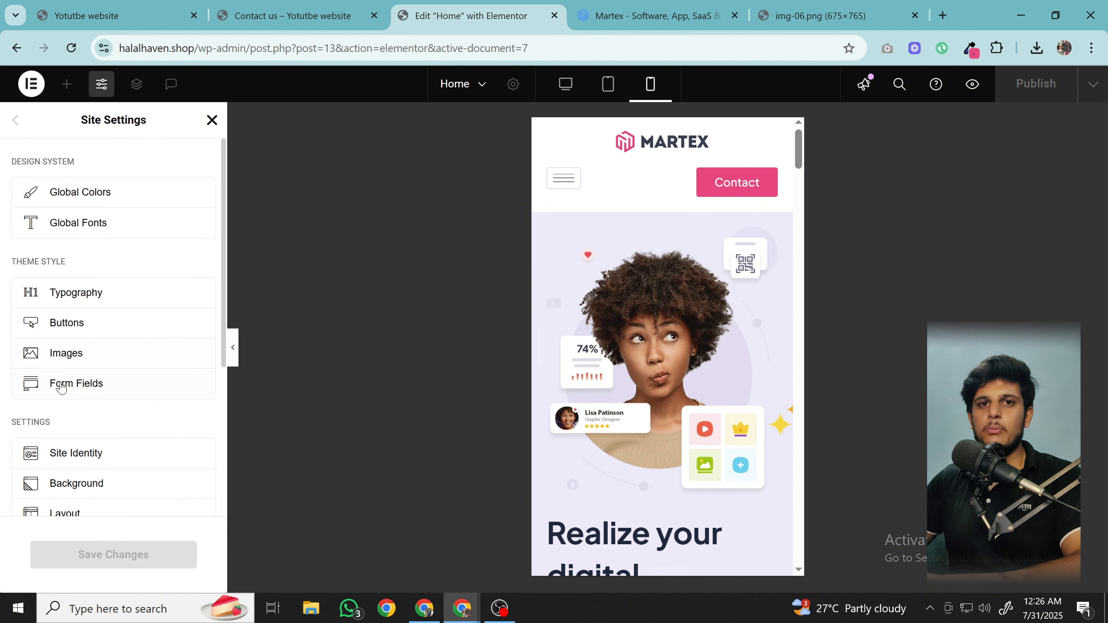
{"action": "scroll", "coordinate": [78, 445], "scroll_direction": "down", "scroll_amount": 3}
{"action": "left_click", "coordinate": [93, 368]}
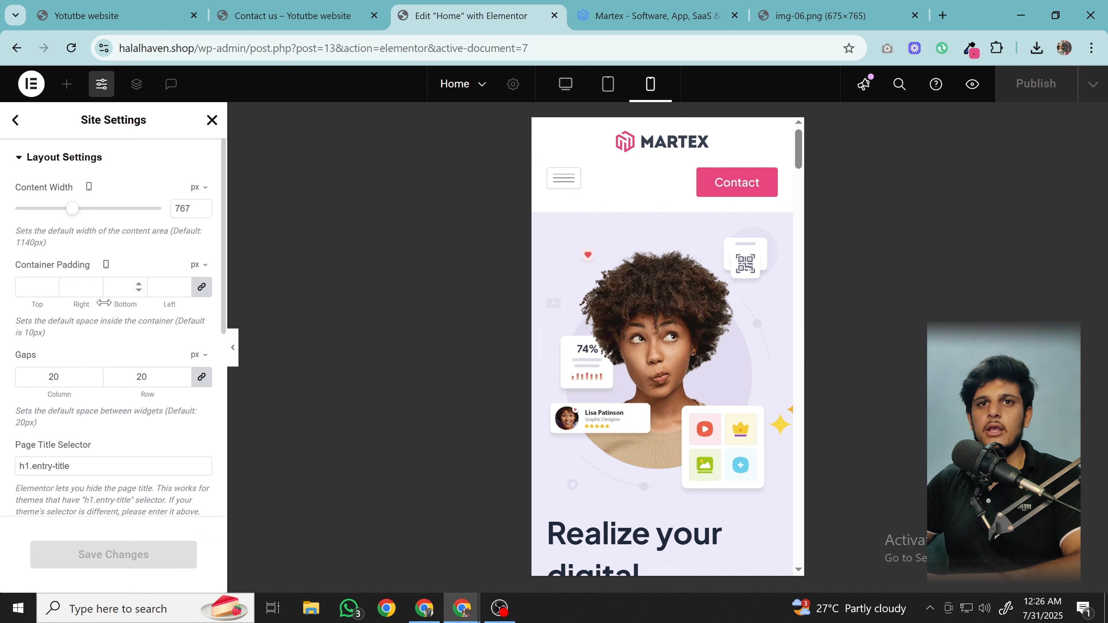
{"action": "scroll", "coordinate": [104, 302], "scroll_direction": "down", "scroll_amount": 6}
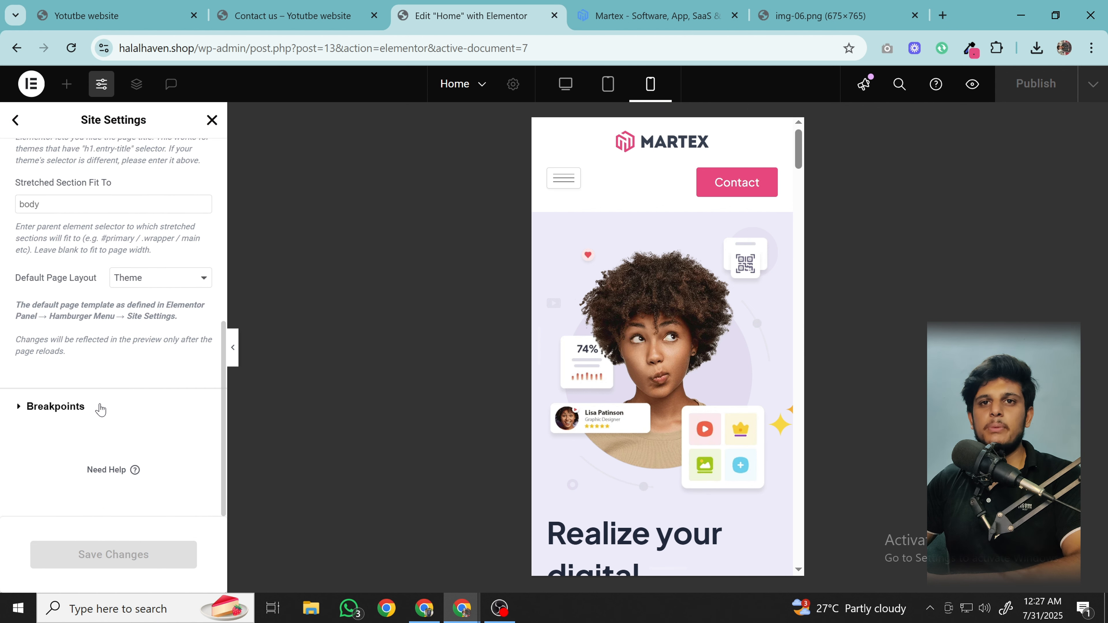
{"action": "left_click", "coordinate": [56, 406]}
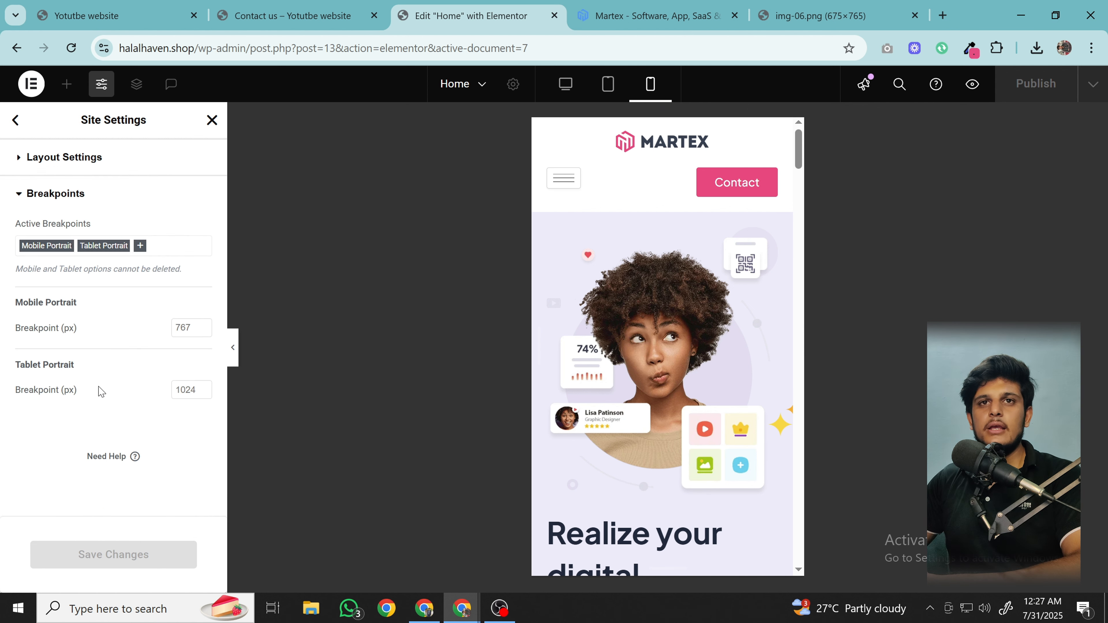
- Add Mobile Landscape, Laptop, Tablet Landscape and Widescreen to the site's active breakpoints
{"action": "left_click", "coordinate": [141, 246]}
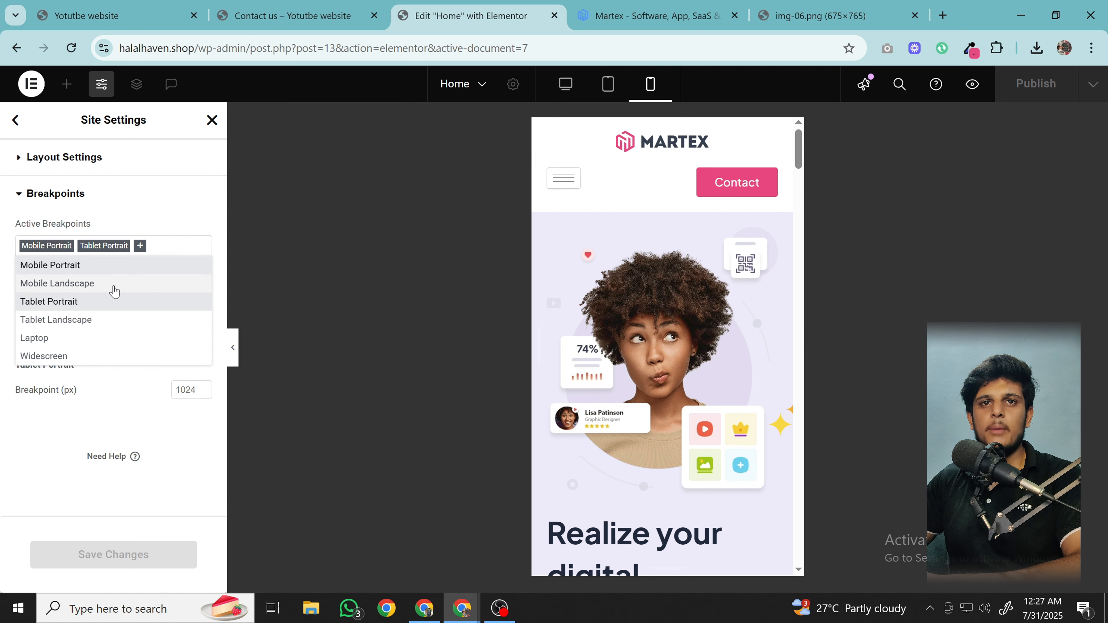
{"action": "left_click", "coordinate": [93, 285]}
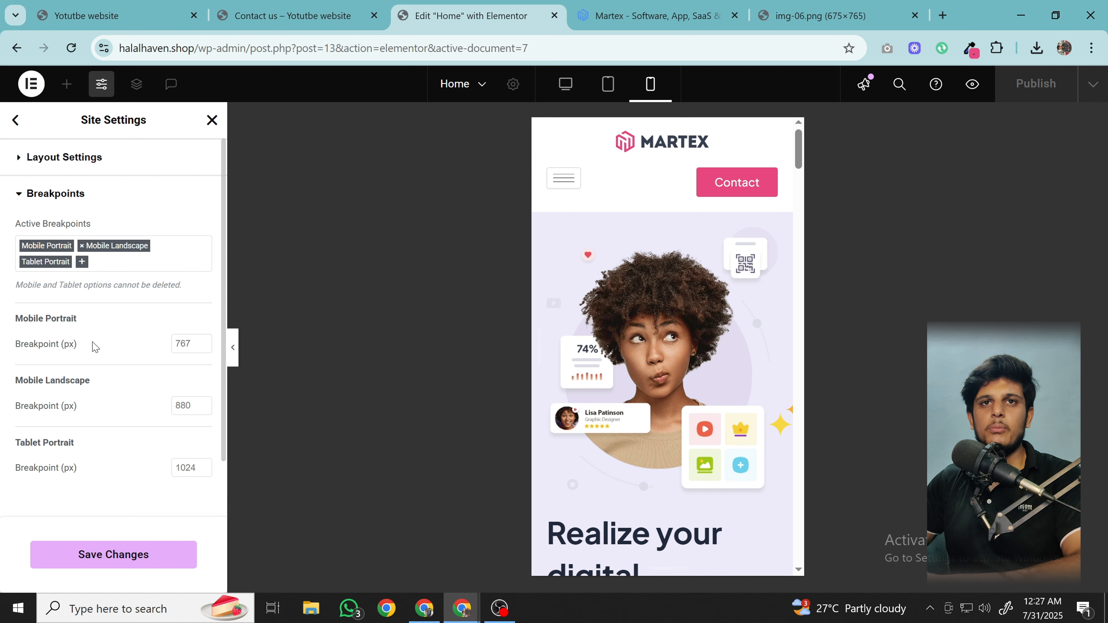
{"action": "left_click", "coordinate": [83, 262]}
{"action": "left_click", "coordinate": [72, 354]}
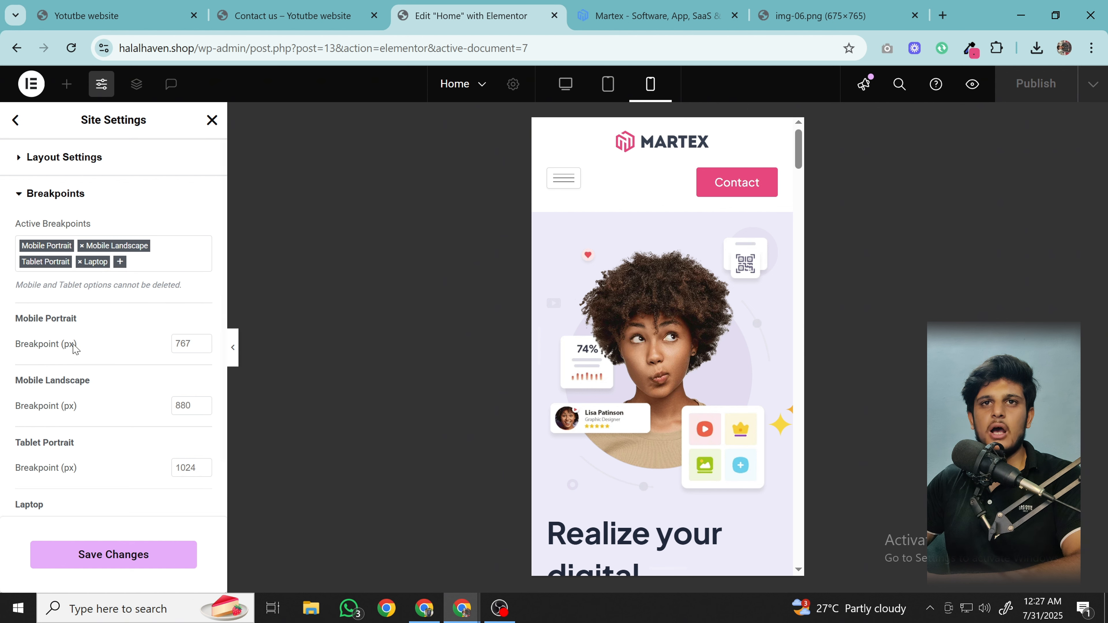
{"action": "left_click", "coordinate": [120, 262]}
{"action": "left_click", "coordinate": [99, 337]}
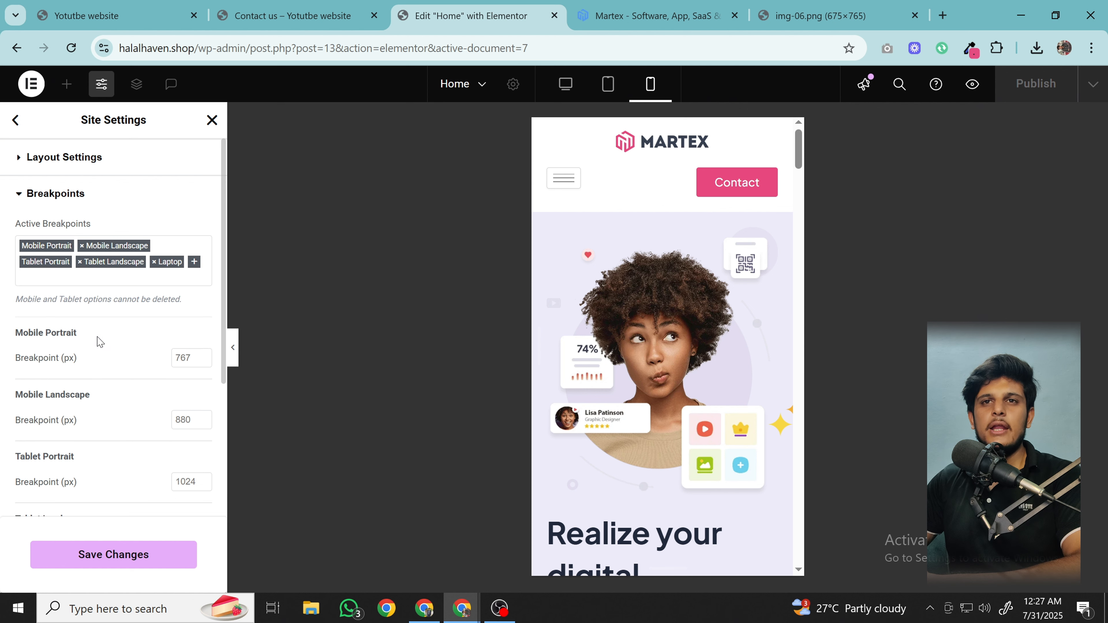
{"action": "left_click", "coordinate": [190, 269]}
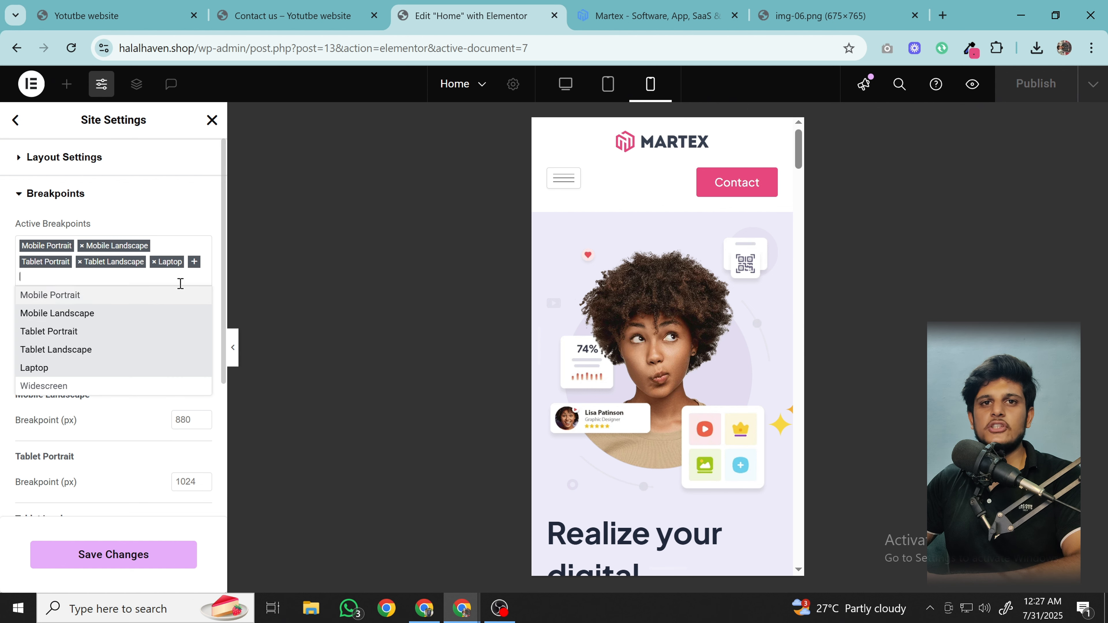
{"action": "left_click", "coordinate": [94, 389]}
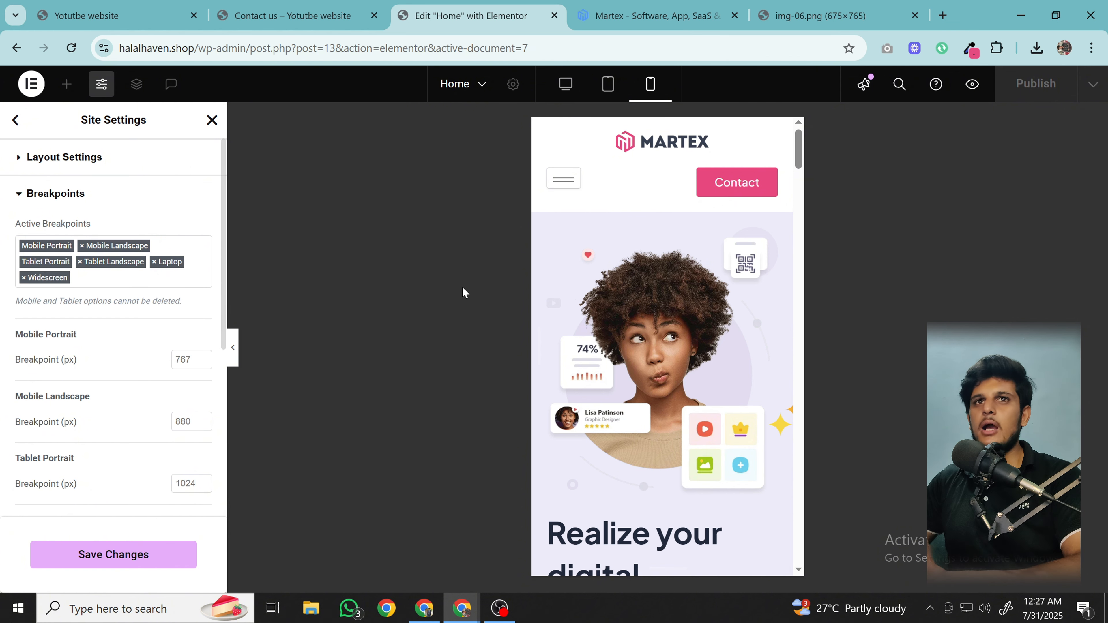
- Save the breakpoint changes with an editor reload, and switch the preview to Mobile Portrait
{"action": "left_click", "coordinate": [133, 556]}
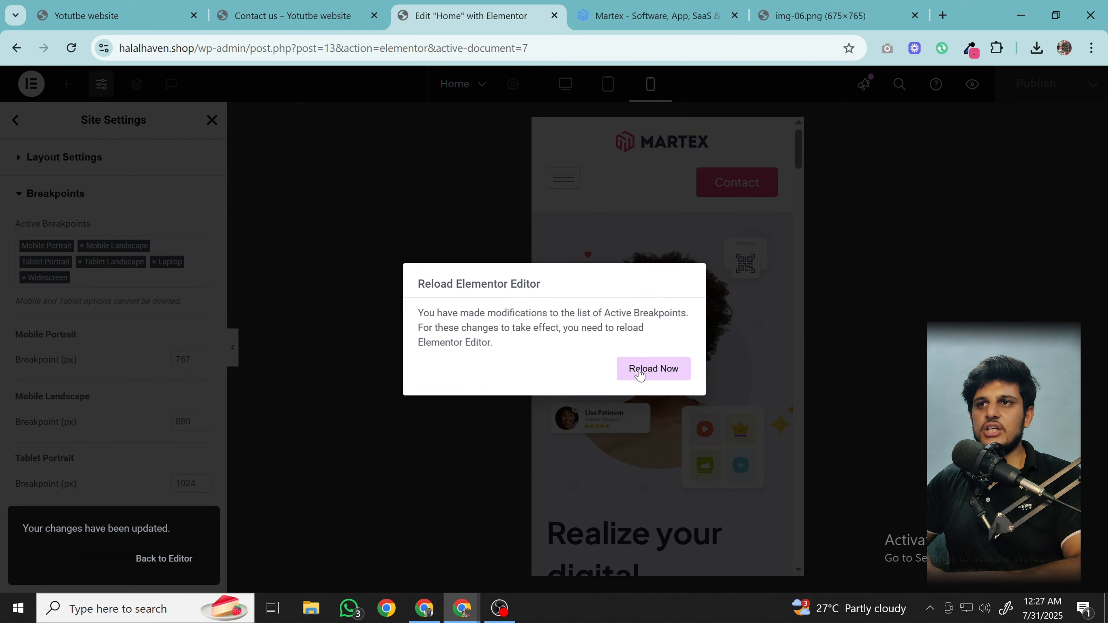
{"action": "left_click", "coordinate": [639, 369]}
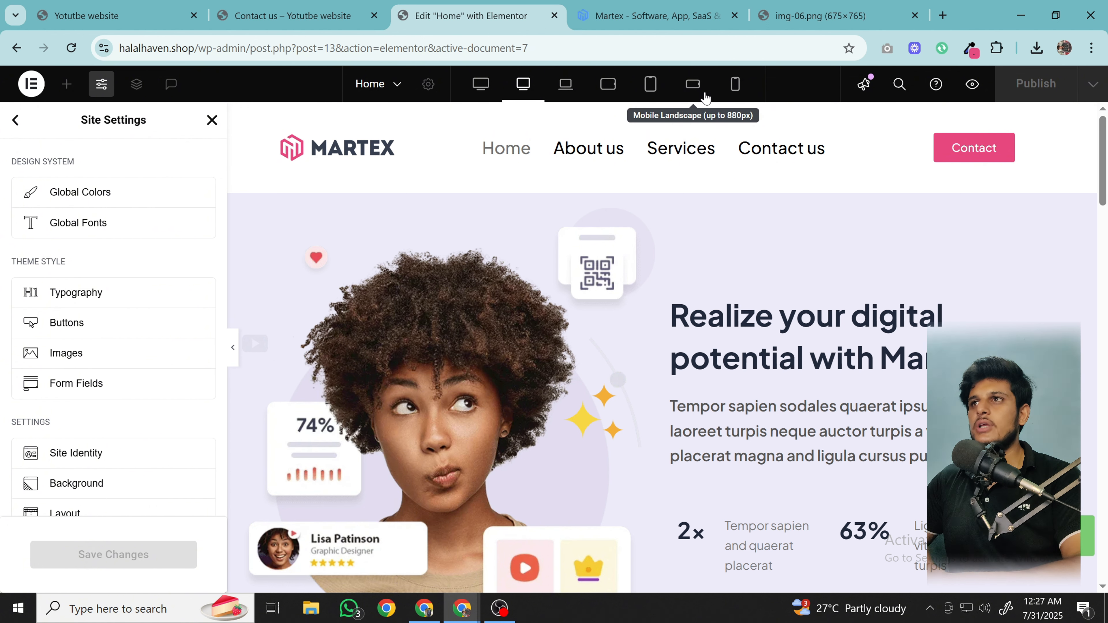
{"action": "left_click", "coordinate": [740, 87]}
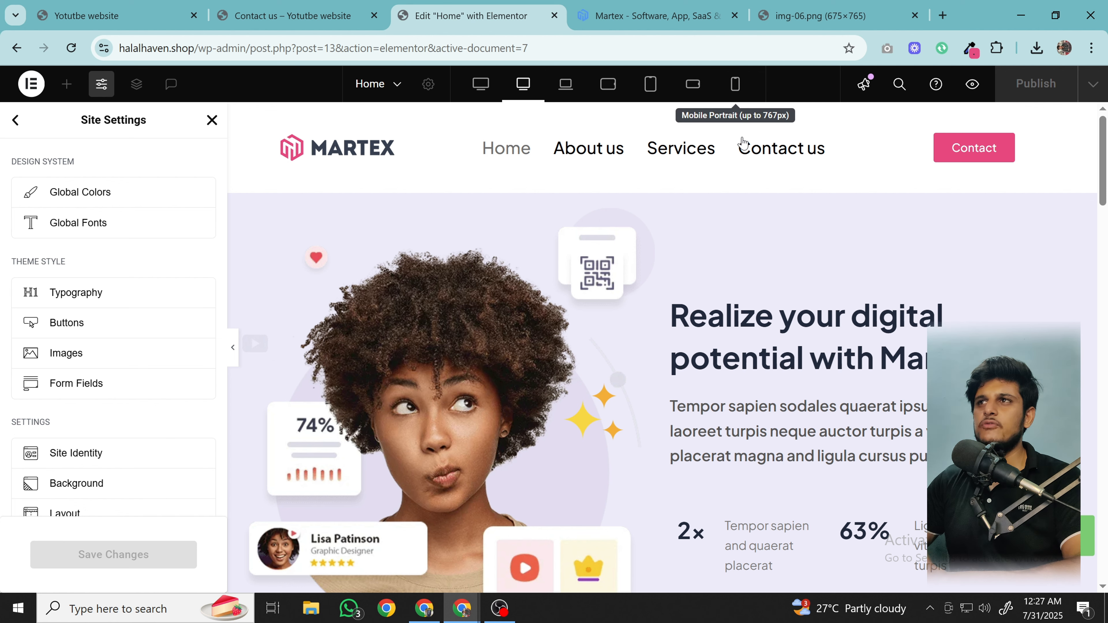
- Close the site settings and set the hero image's width to 100% for Mobile Portrait
{"action": "left_click", "coordinate": [212, 120]}
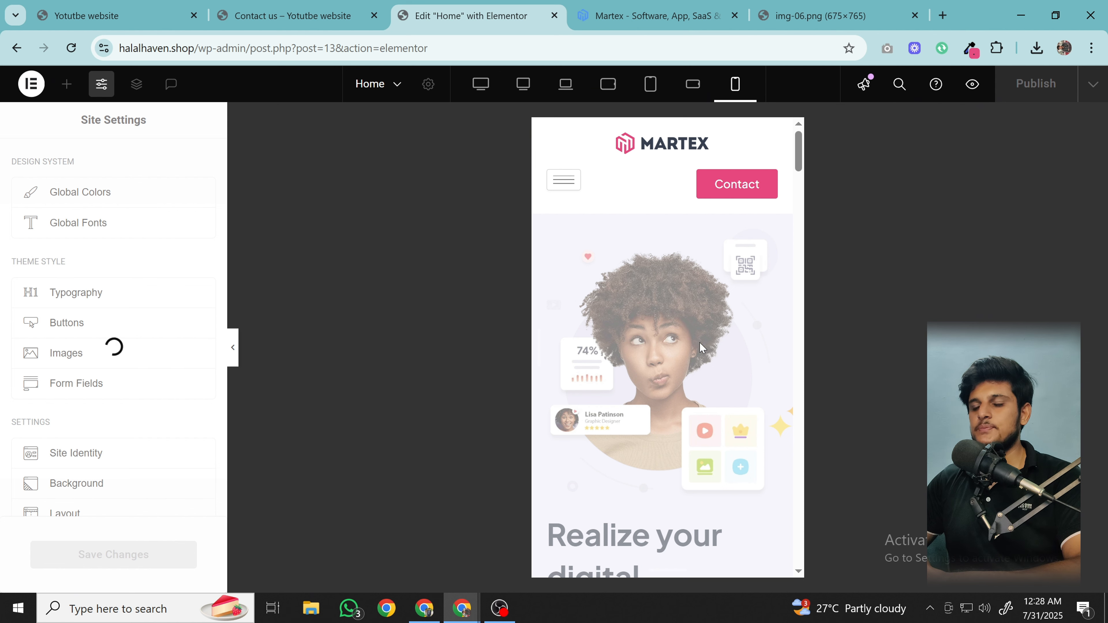
{"action": "left_click", "coordinate": [680, 322]}
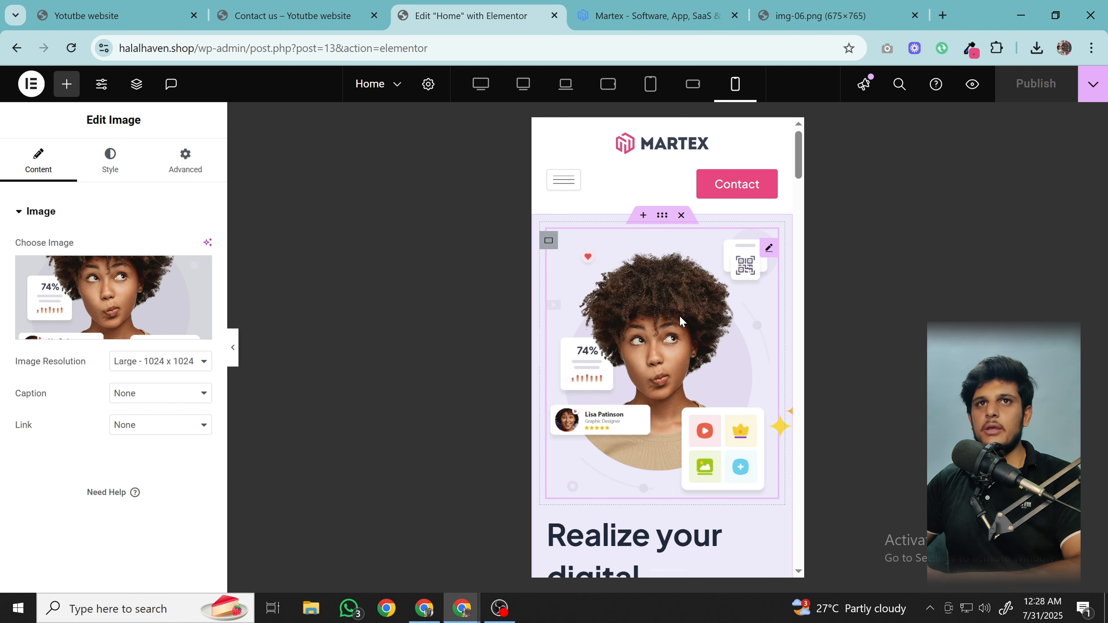
{"action": "left_click", "coordinate": [110, 161]}
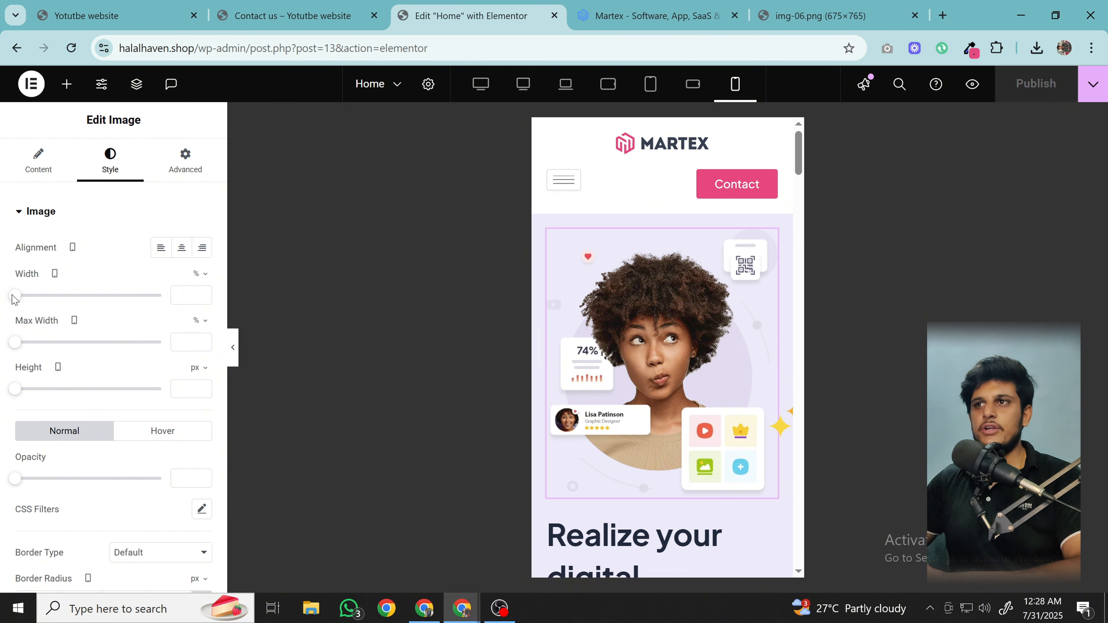
{"action": "left_click_drag", "start_coordinate": [14, 298], "coordinate": [165, 304]}
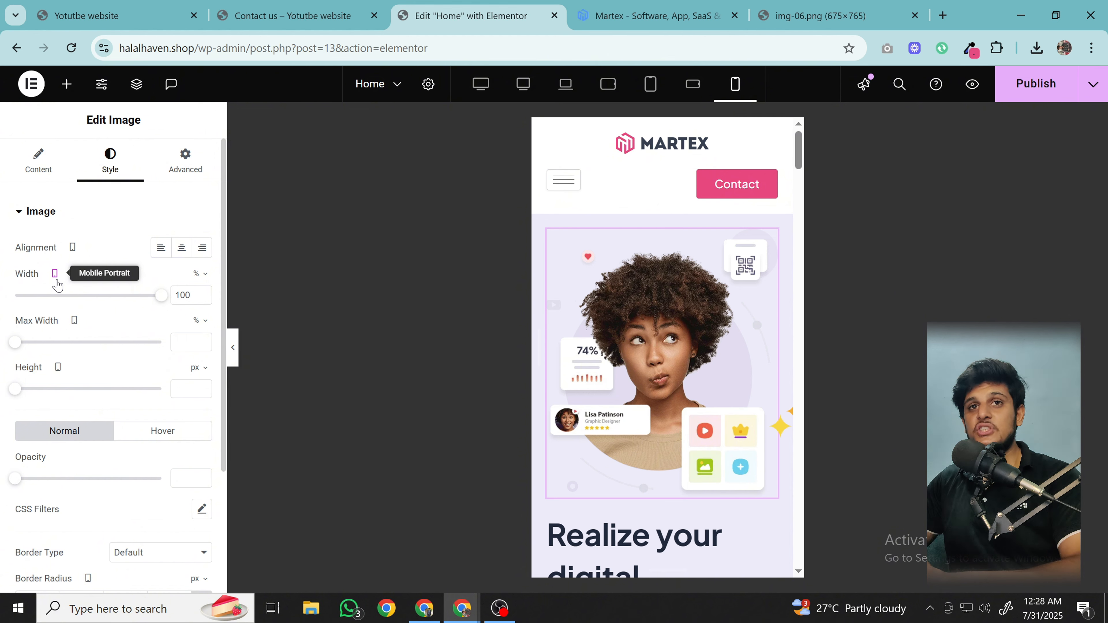
- Try a 1% mobile width on the hero image, compare it with the desktop layout, and restore the mobile width to 100%
{"action": "left_click_drag", "start_coordinate": [160, 301], "coordinate": [2, 311]}
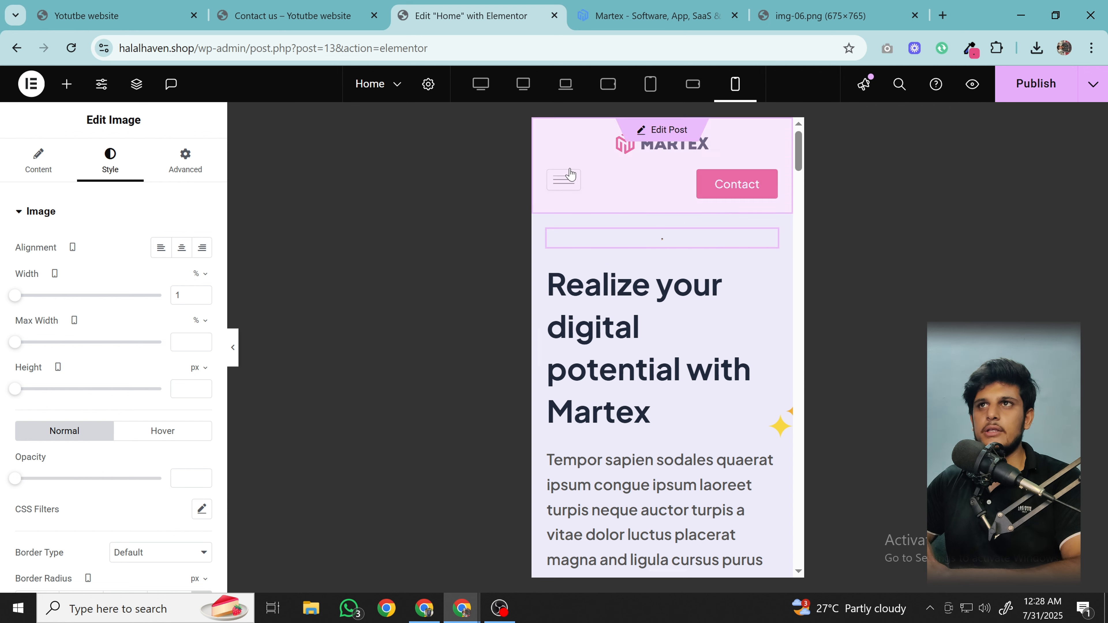
{"action": "left_click", "coordinate": [520, 92]}
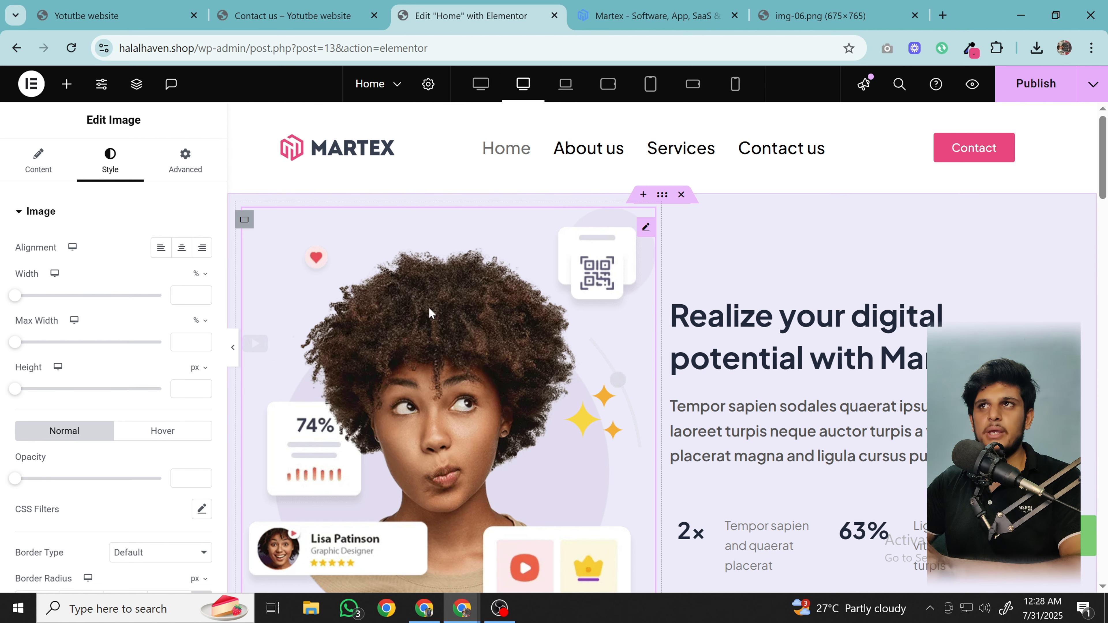
{"action": "left_click", "coordinate": [735, 84]}
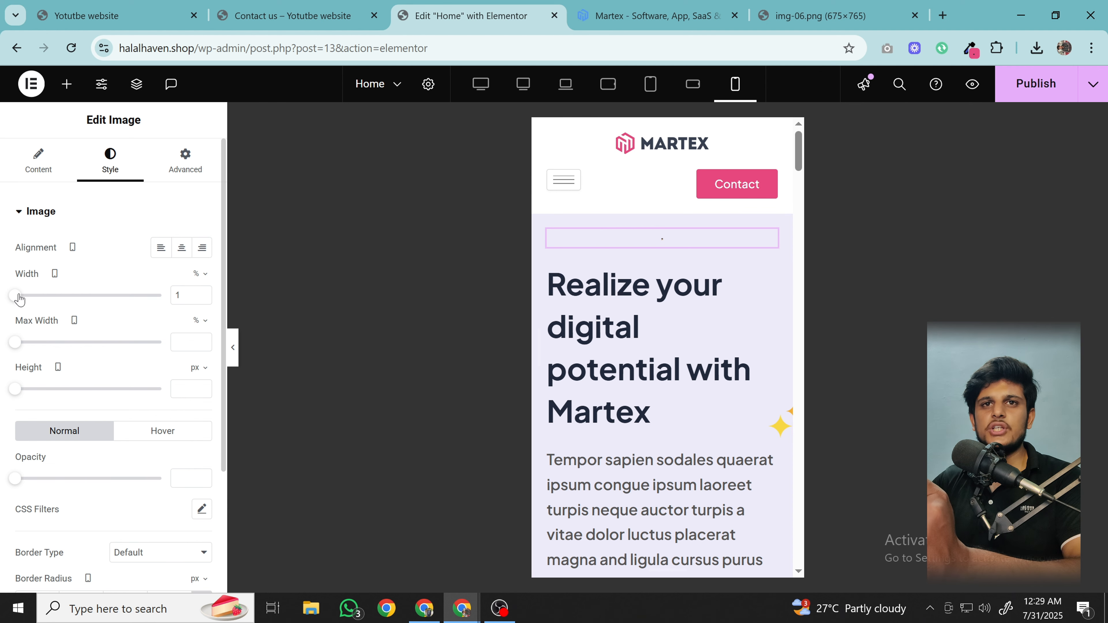
{"action": "left_click_drag", "start_coordinate": [16, 295], "coordinate": [174, 298]}
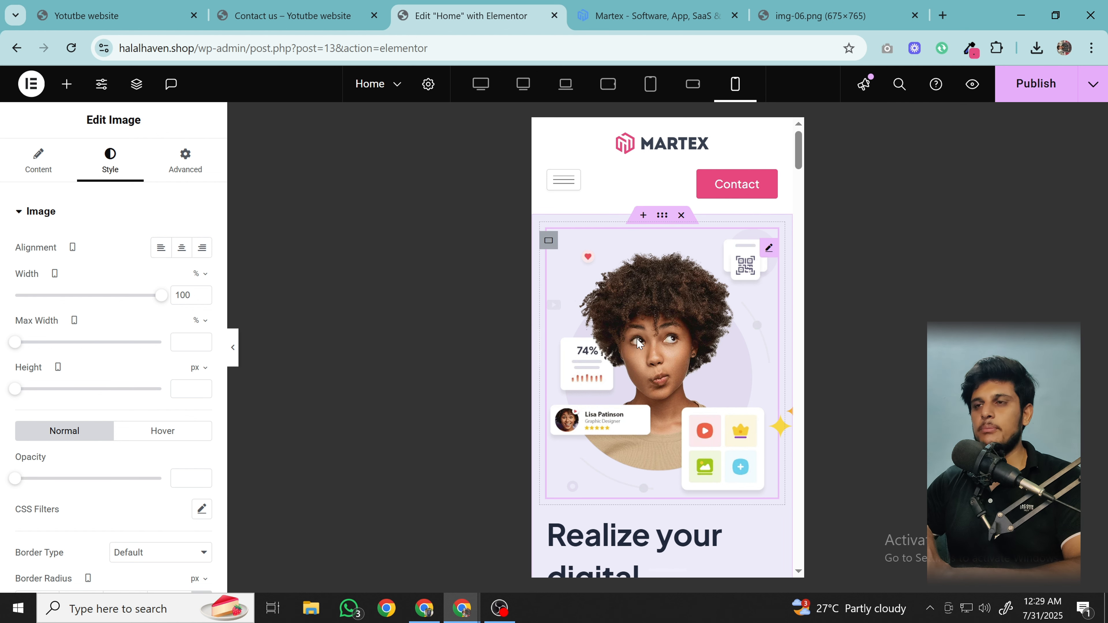
- Set the hero heading's font size to 32 px for Mobile Portrait
{"action": "scroll", "coordinate": [636, 338], "scroll_direction": "down", "scroll_amount": 5}
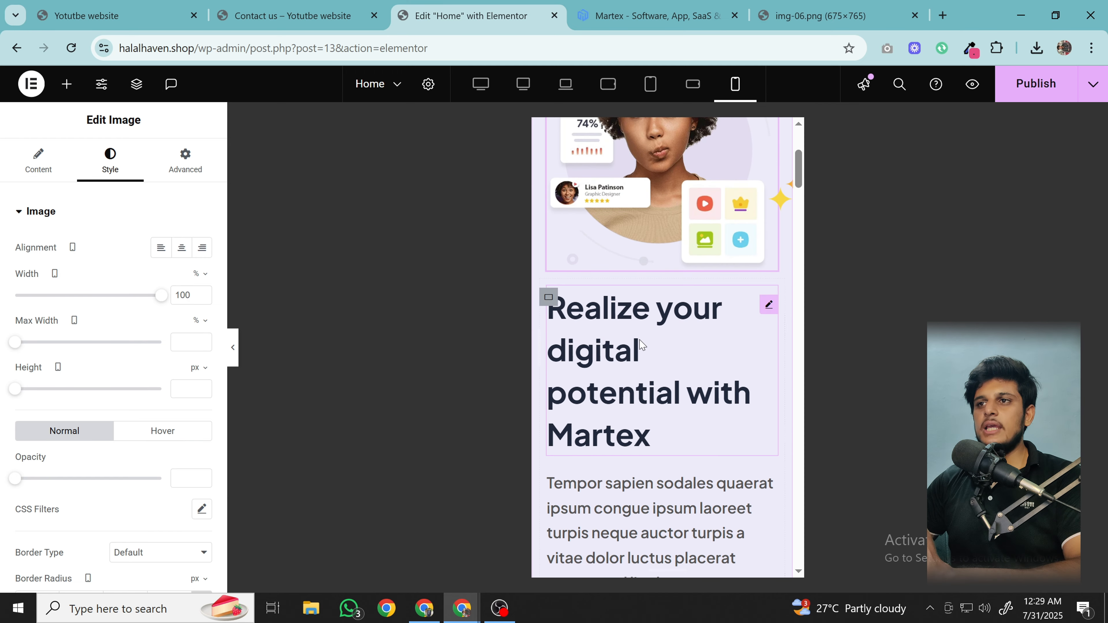
{"action": "left_click", "coordinate": [634, 416]}
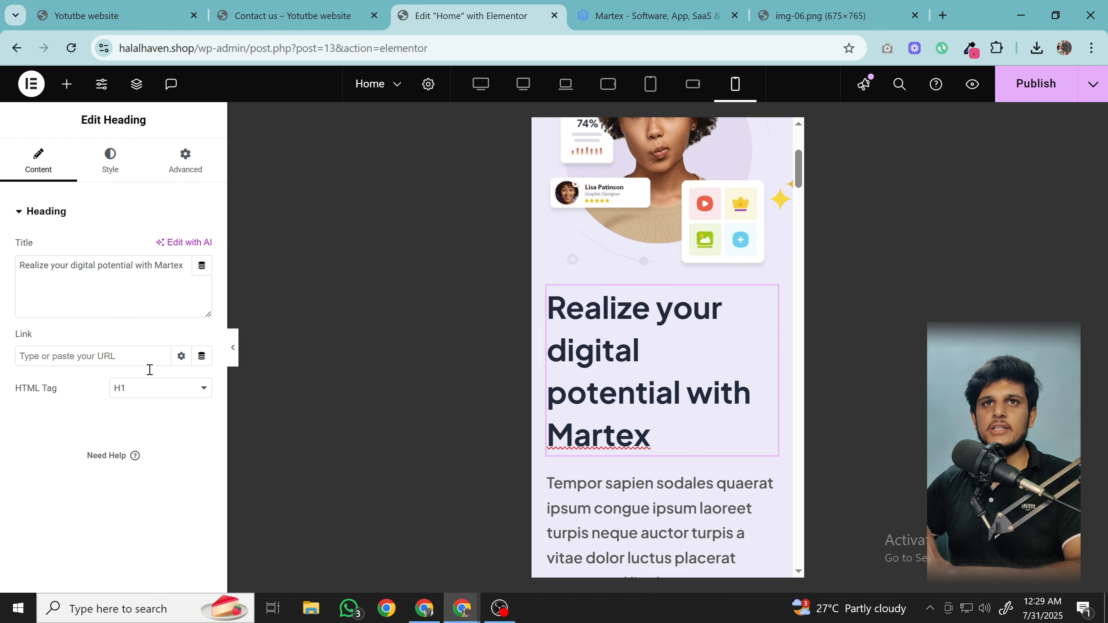
{"action": "left_click", "coordinate": [113, 172]}
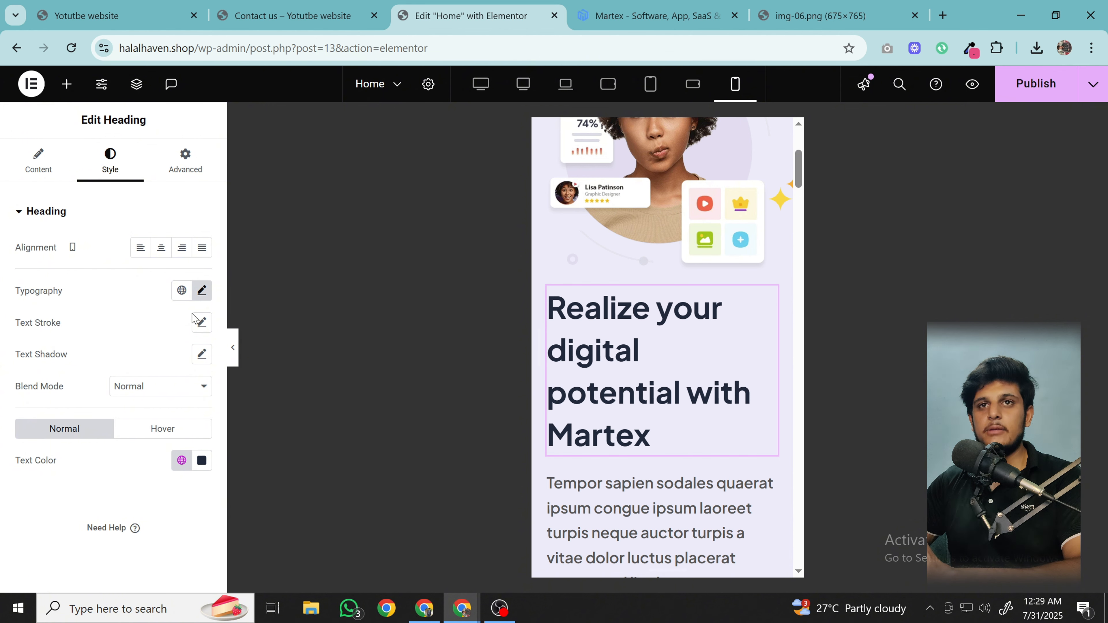
{"action": "left_click", "coordinate": [202, 290]}
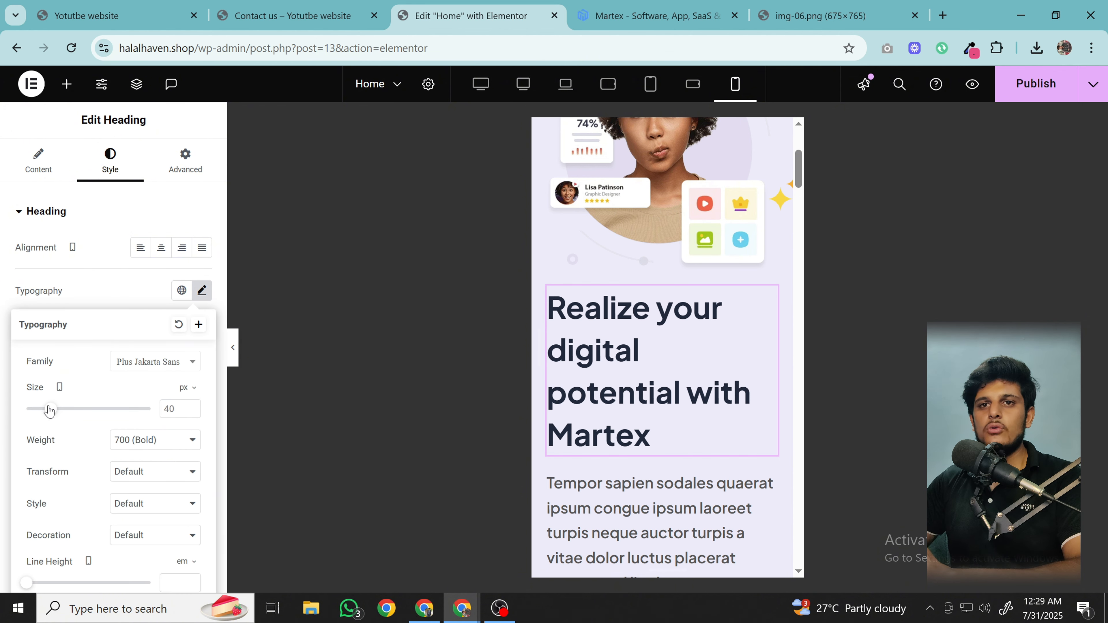
{"action": "left_click", "coordinate": [192, 413]}
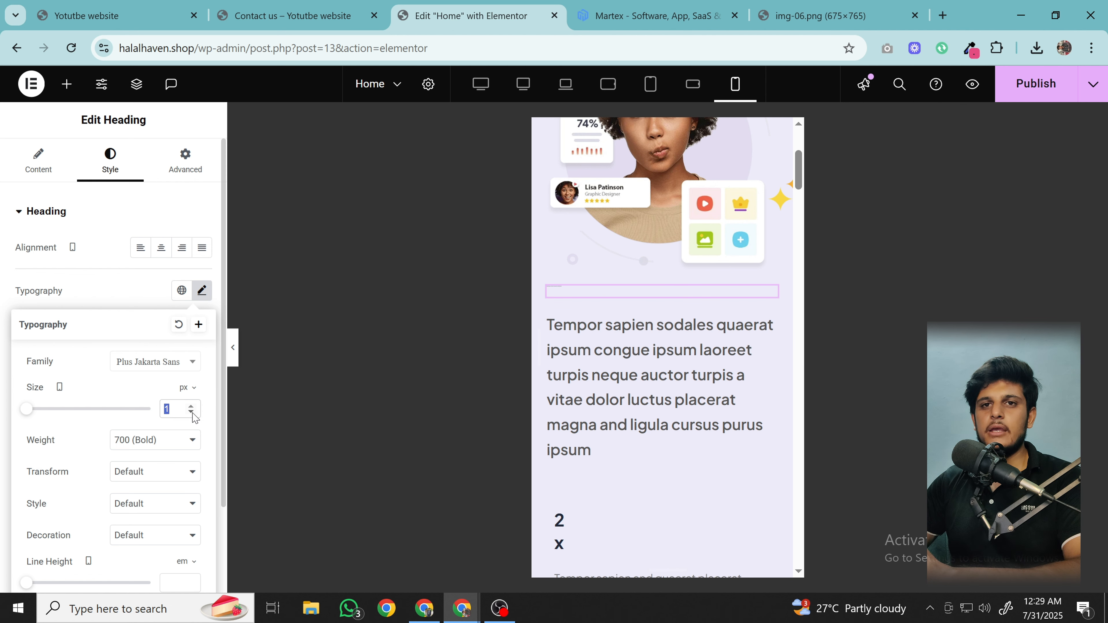
{"action": "type", "text": "32"}
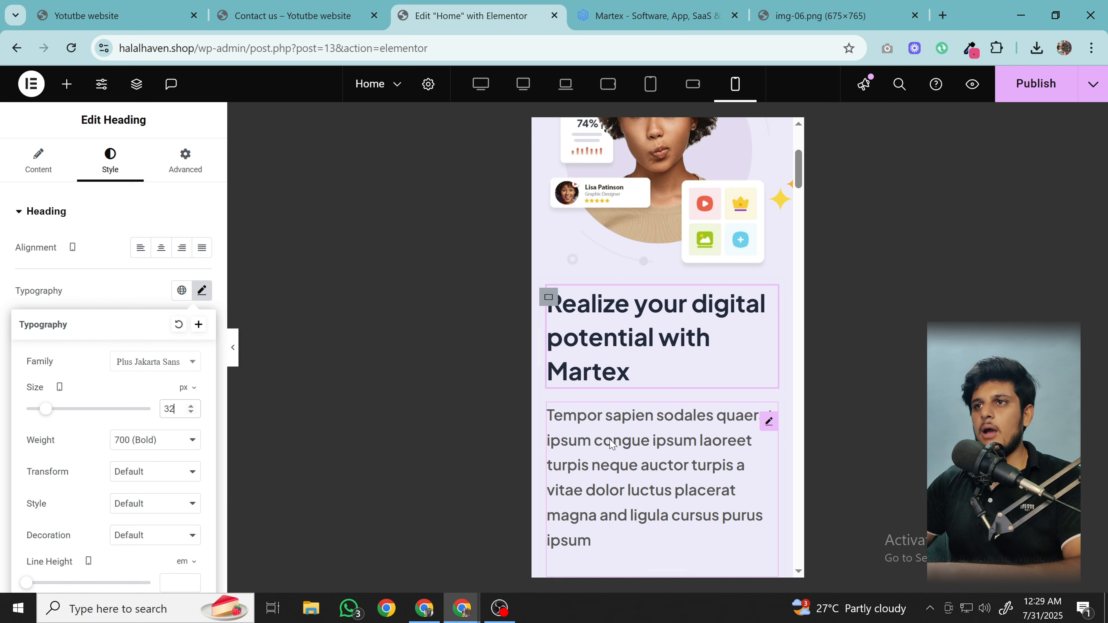
- Set the direction of the container holding the 2x and 63% stats to Column - vertical for Mobile Portrait
{"action": "scroll", "coordinate": [672, 345], "scroll_direction": "down", "scroll_amount": 3}
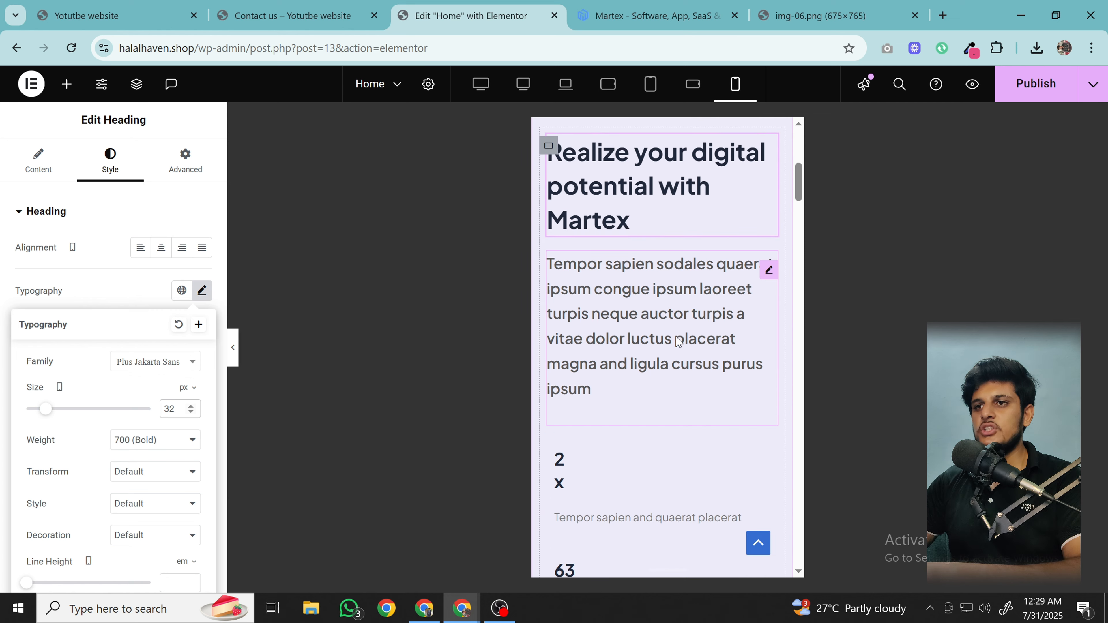
{"action": "left_click", "coordinate": [679, 339]}
{"action": "scroll", "coordinate": [663, 350], "scroll_direction": "down", "scroll_amount": 3}
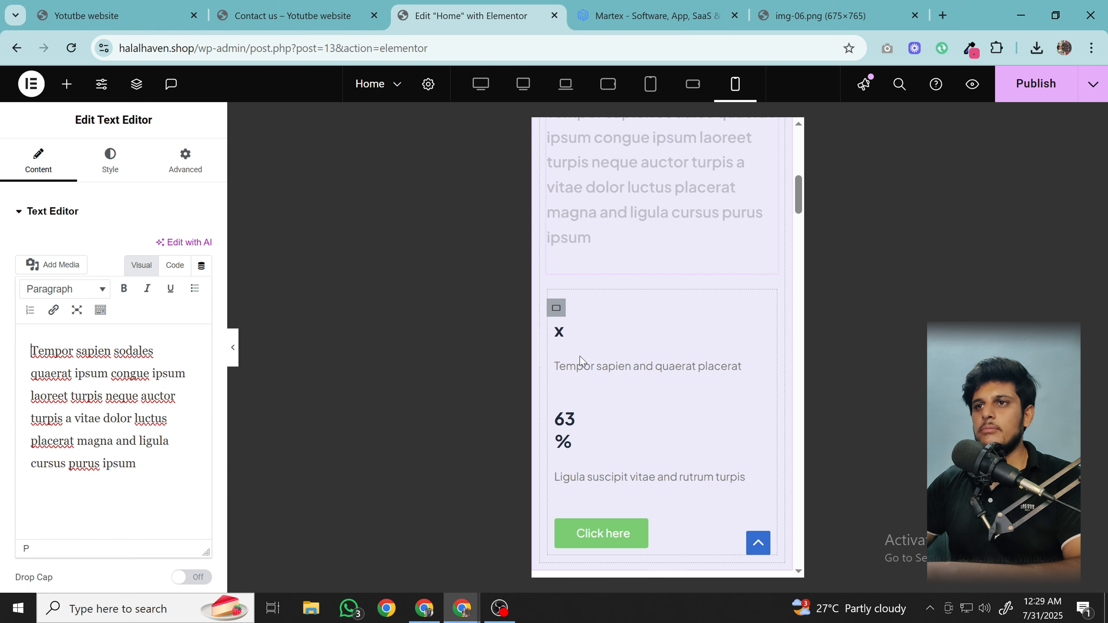
{"action": "left_click", "coordinate": [572, 373]}
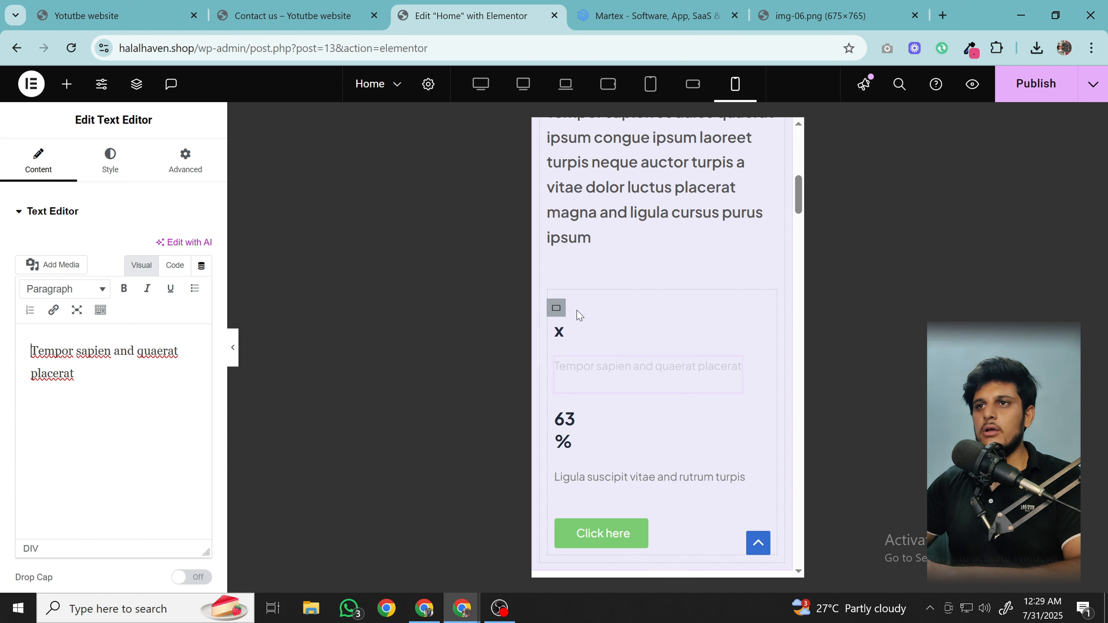
{"action": "left_click", "coordinate": [551, 312]}
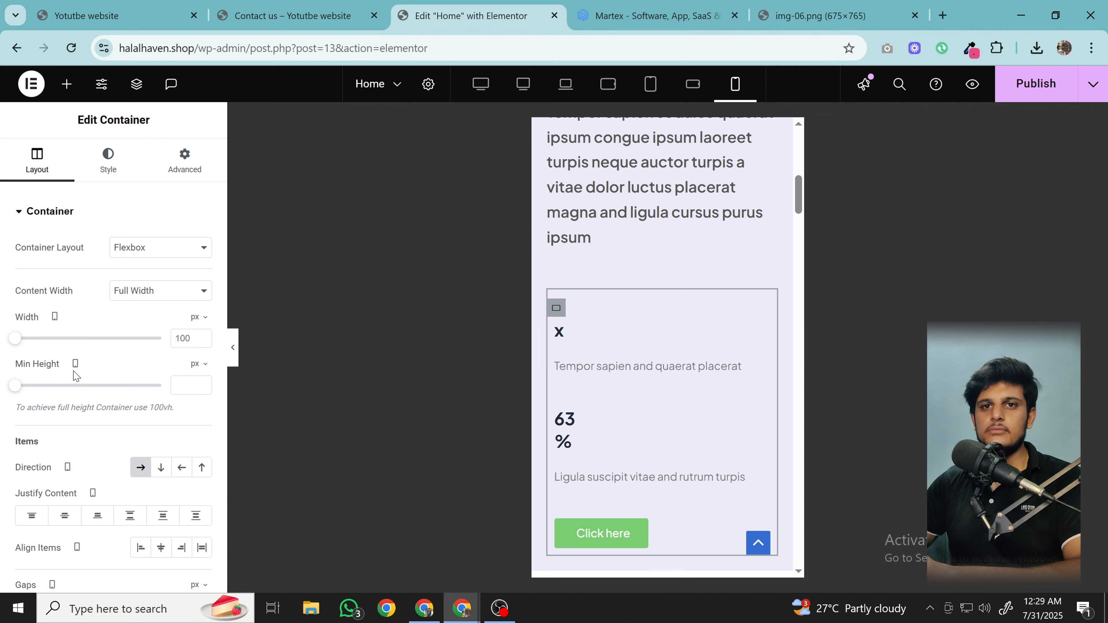
{"action": "left_click", "coordinate": [162, 473]}
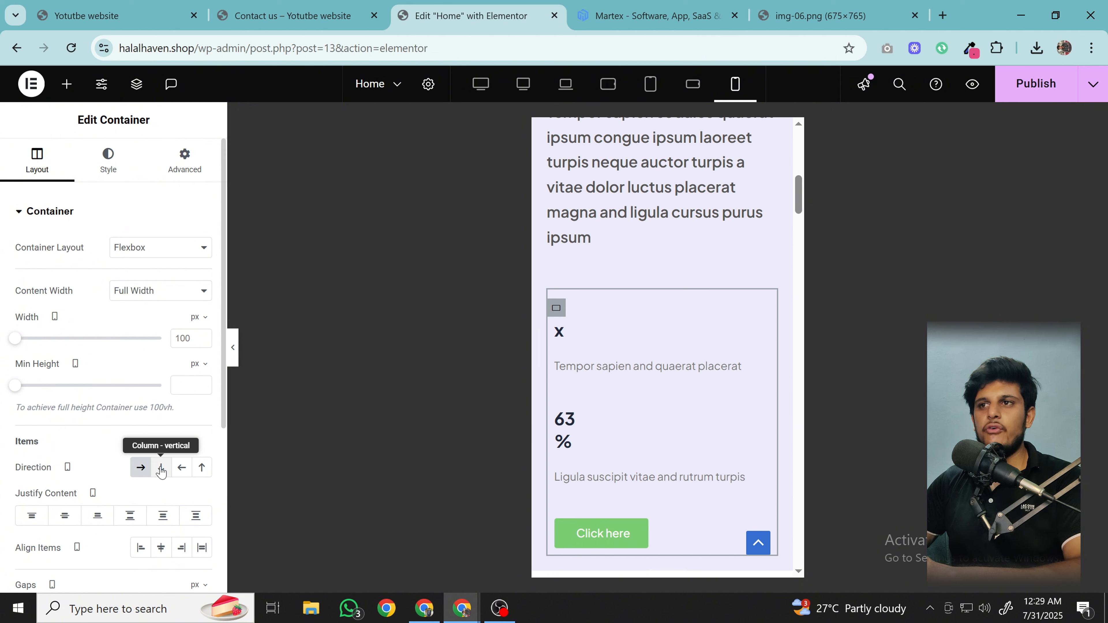
- Give the "Tempor sapien and quaerat placerat" text a custom mobile width of 81%
{"action": "left_click", "coordinate": [639, 365]}
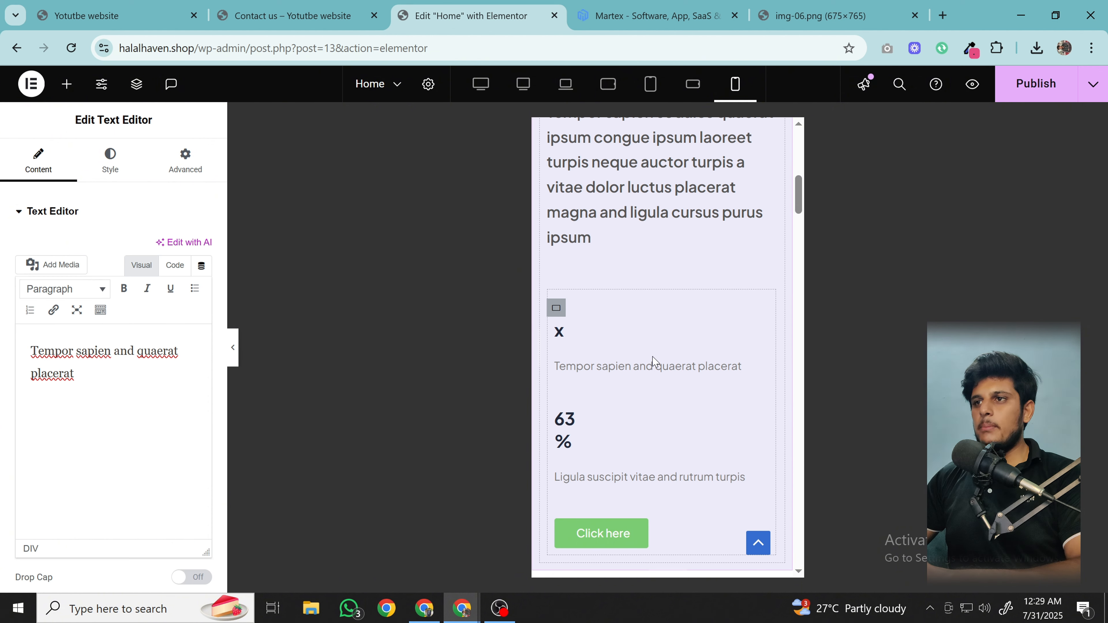
{"action": "left_click", "coordinate": [660, 375]}
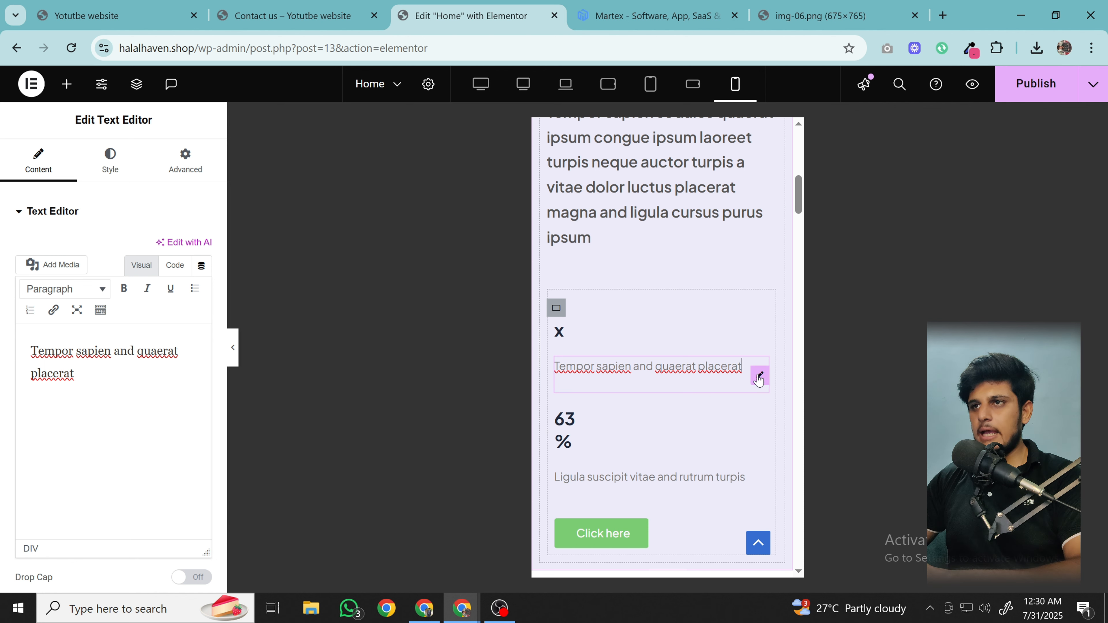
{"action": "left_click", "coordinate": [760, 378]}
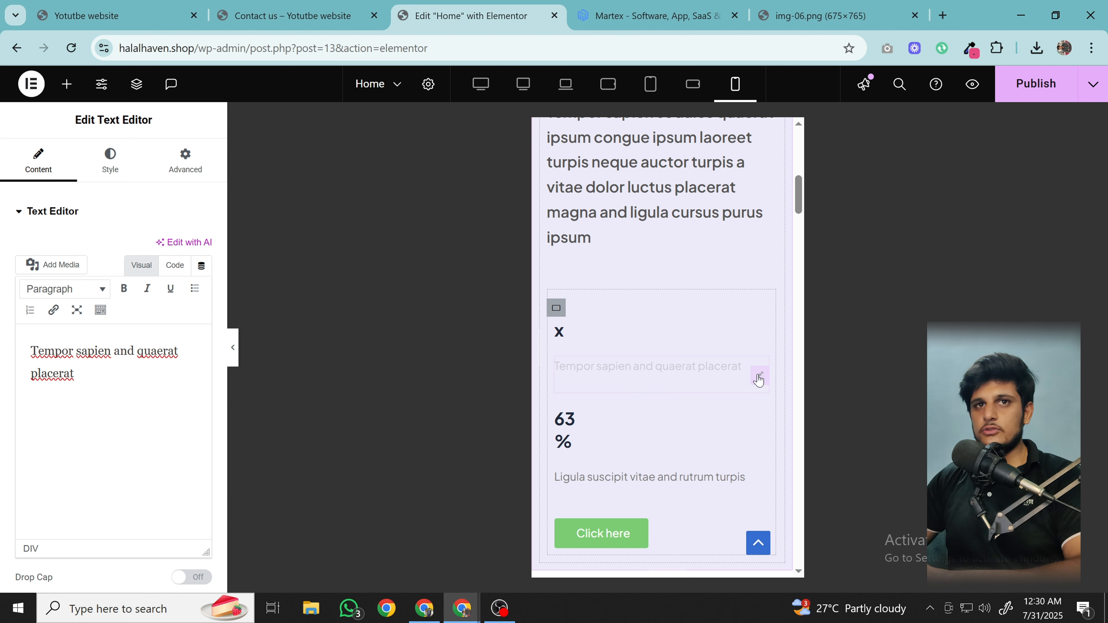
{"action": "left_click", "coordinate": [184, 170]}
{"action": "scroll", "coordinate": [146, 371], "scroll_direction": "down", "scroll_amount": 2}
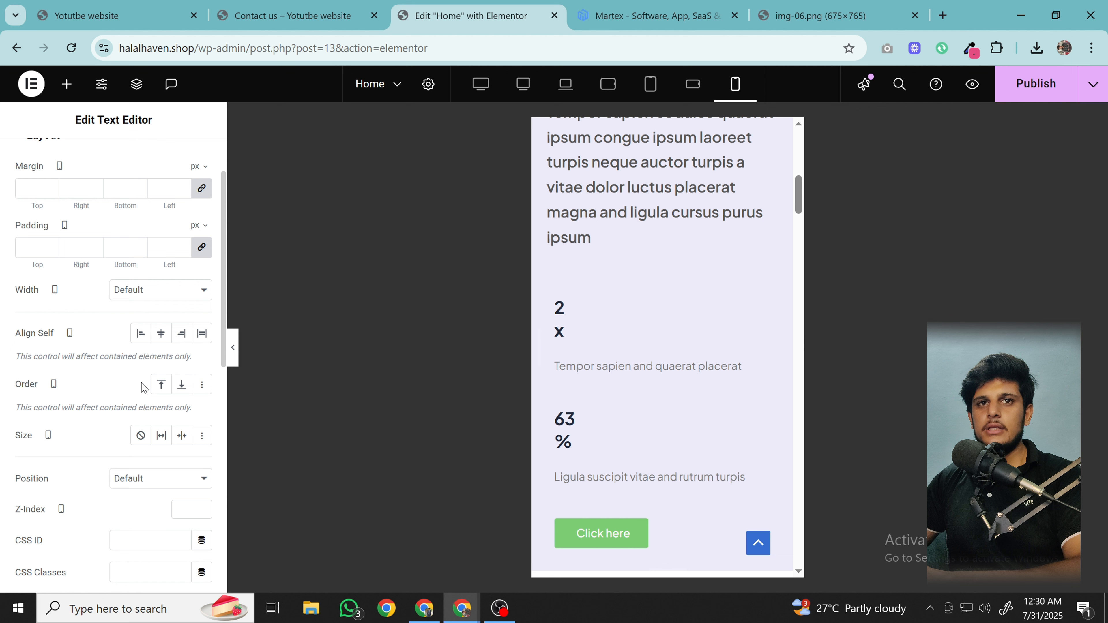
{"action": "left_click", "coordinate": [145, 294]}
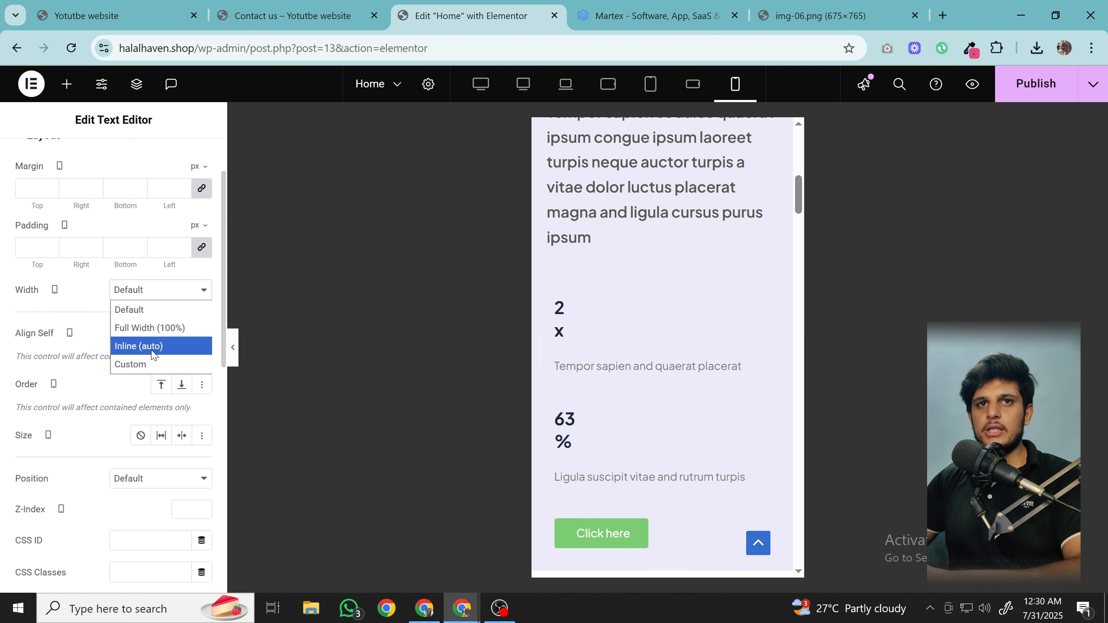
{"action": "left_click", "coordinate": [144, 364]}
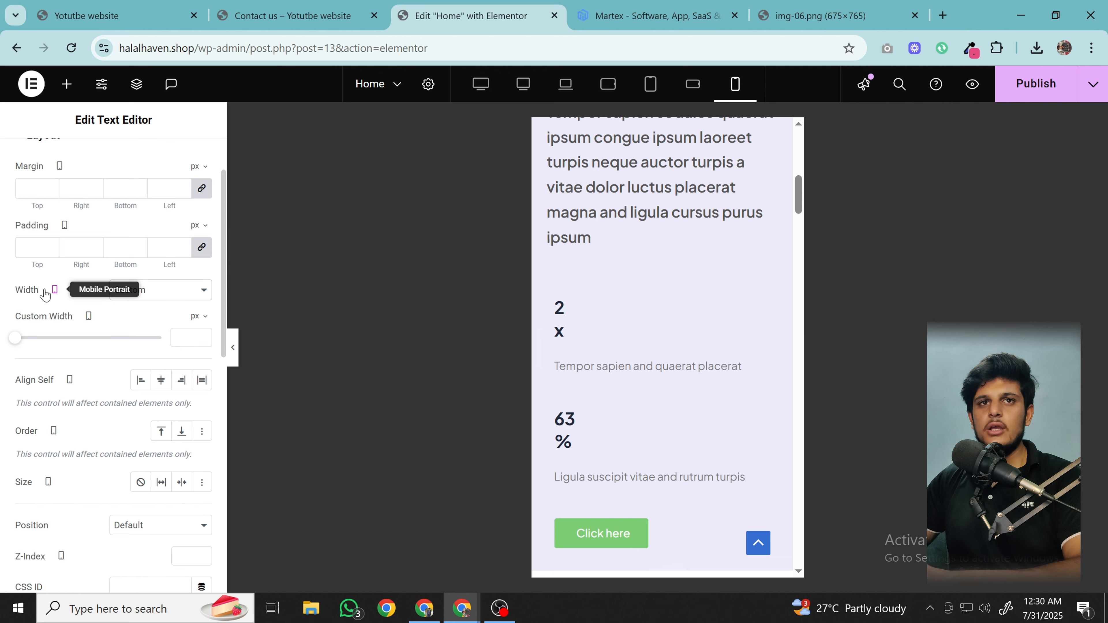
{"action": "left_click_drag", "start_coordinate": [15, 339], "coordinate": [59, 344]}
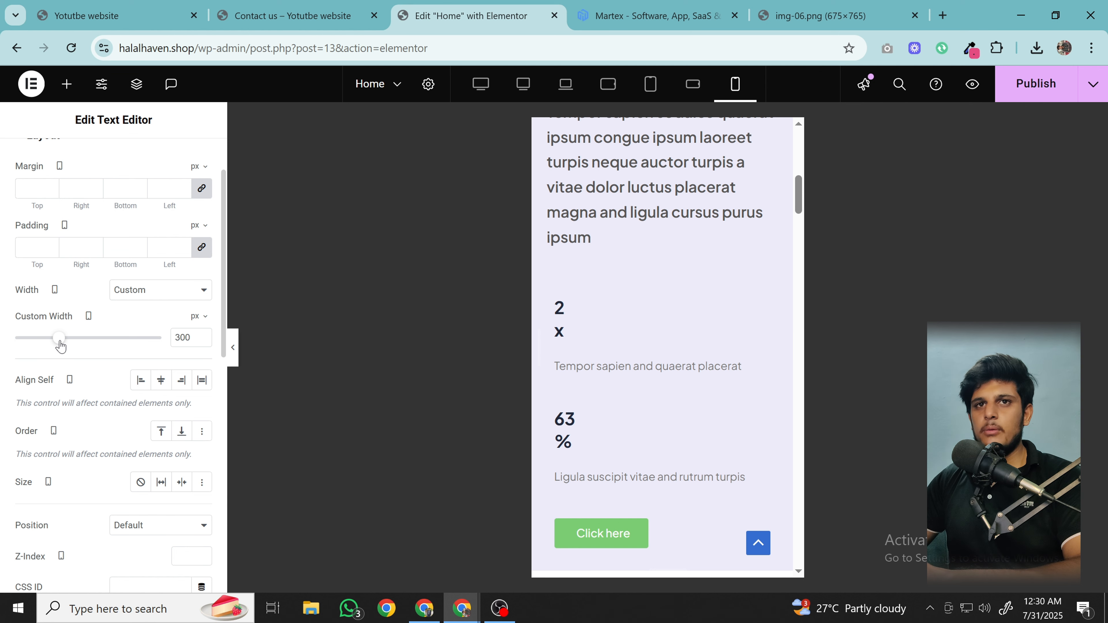
{"action": "left_click", "coordinate": [198, 317]}
{"action": "left_click", "coordinate": [199, 340]}
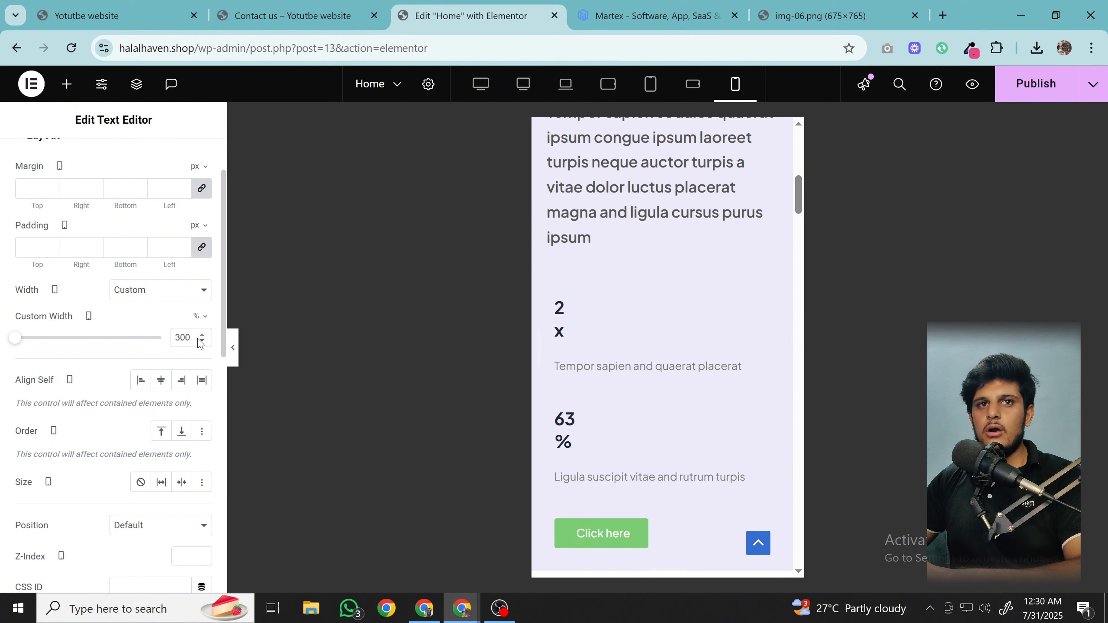
{"action": "left_click_drag", "start_coordinate": [20, 342], "coordinate": [136, 342]}
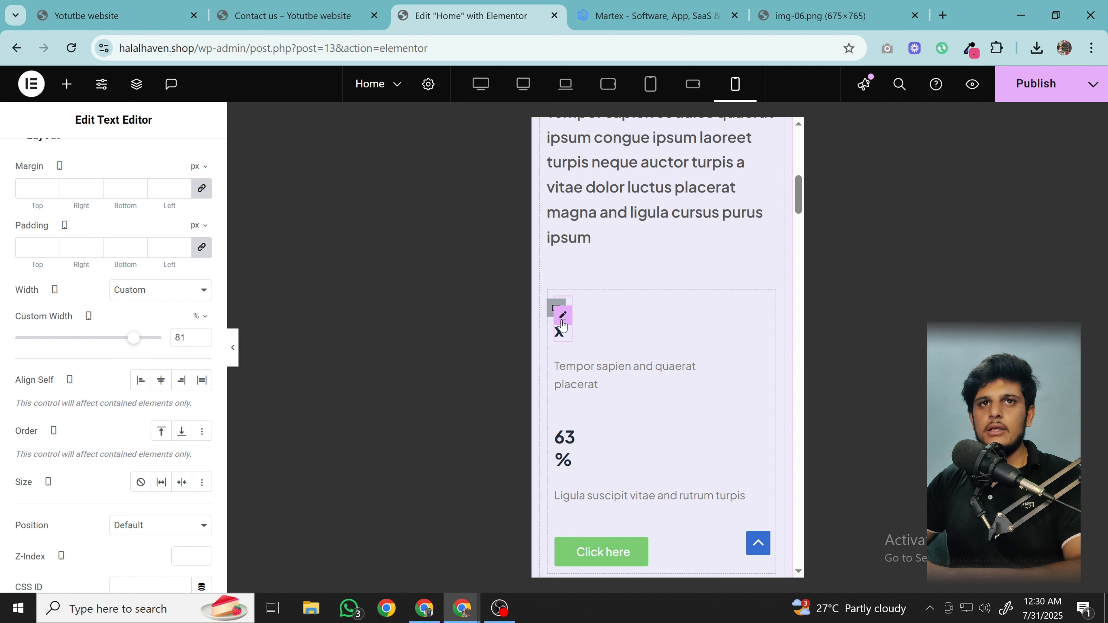
- Switch the 2x heading's custom mobile width to percent and set it to 16%
{"action": "left_click", "coordinate": [561, 323]}
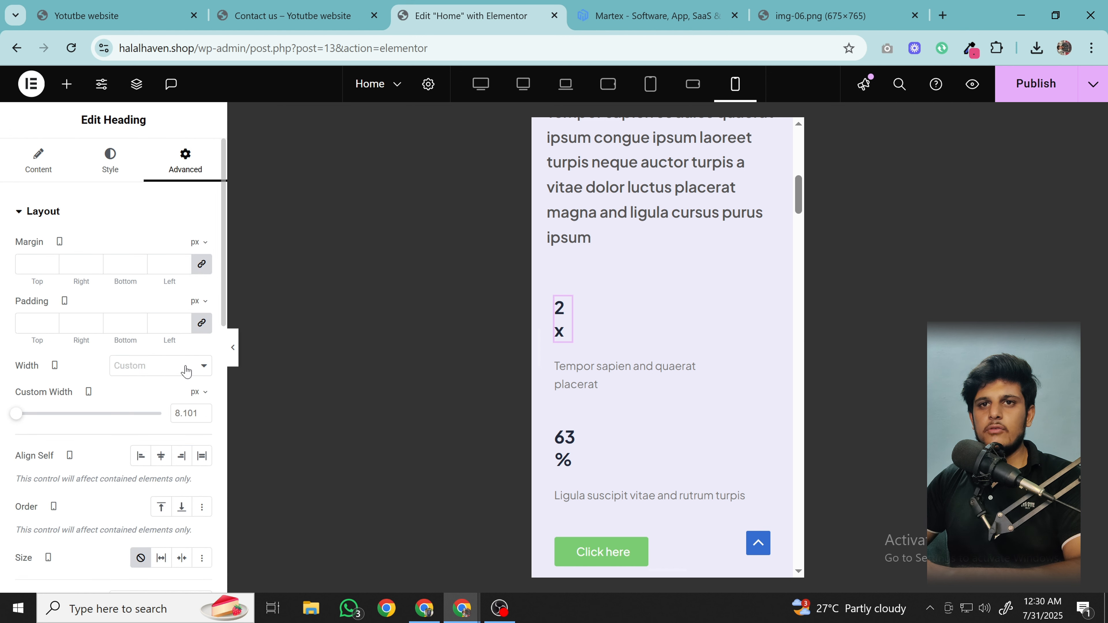
{"action": "mouse_move", "coordinate": [196, 392]}
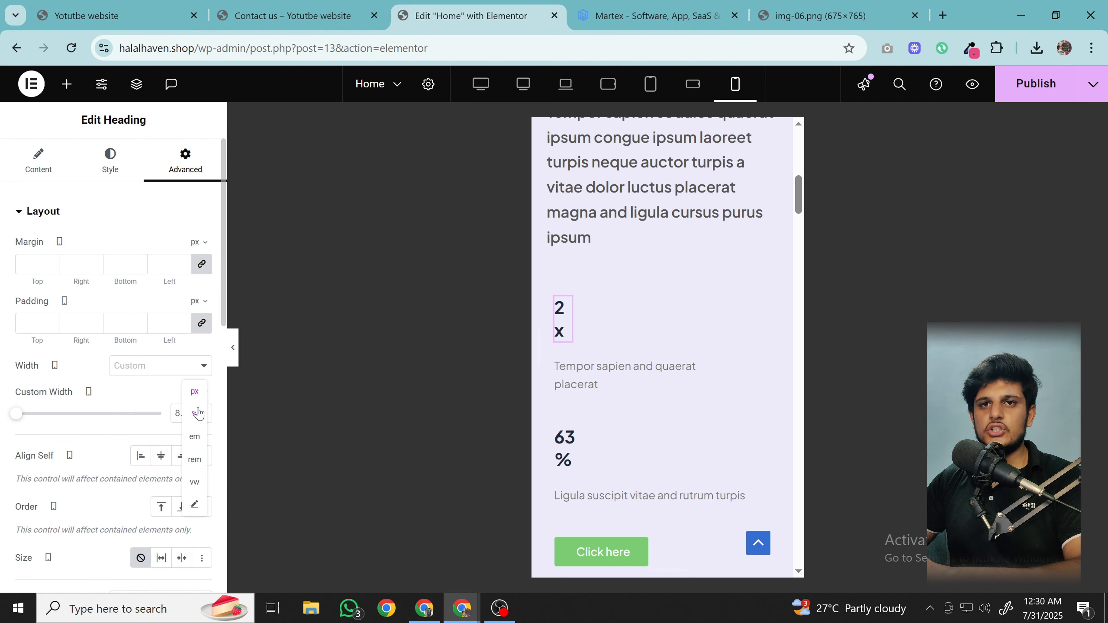
{"action": "left_click", "coordinate": [198, 413]}
{"action": "mouse_move", "coordinate": [29, 418]}
{"action": "left_mouse_down"}
{"action": "mouse_move", "coordinate": [54, 418]}
{"action": "mouse_move", "coordinate": [38, 419]}
{"action": "left_mouse_up"}
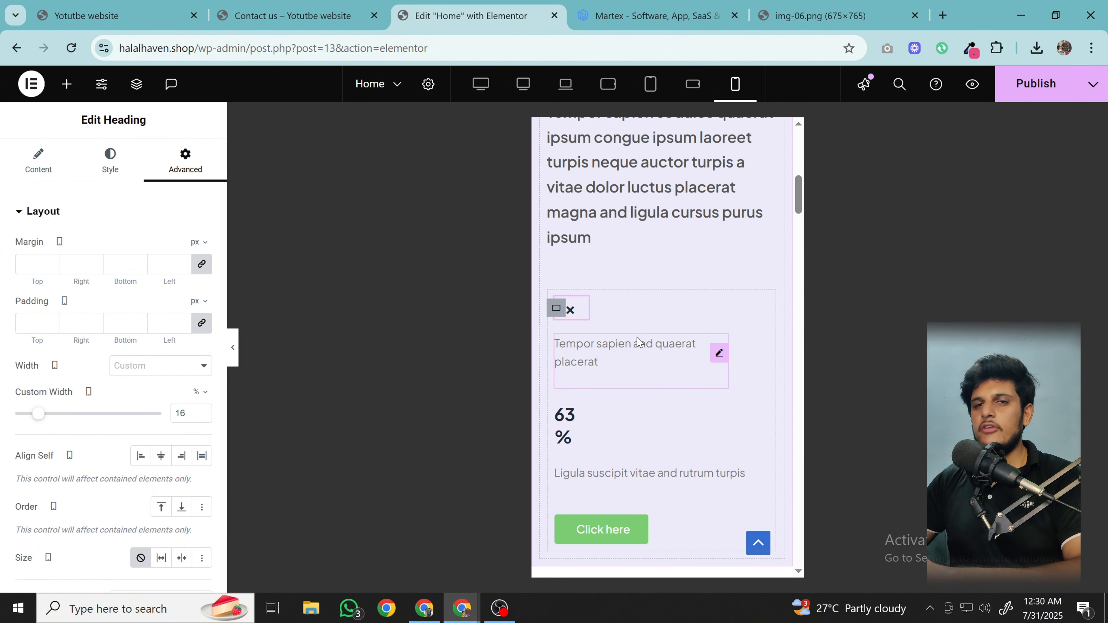
- Adjust the custom mobile width of the "Tempor sapien and quaerat placerat" text to 84%
{"action": "left_click", "coordinate": [674, 373]}
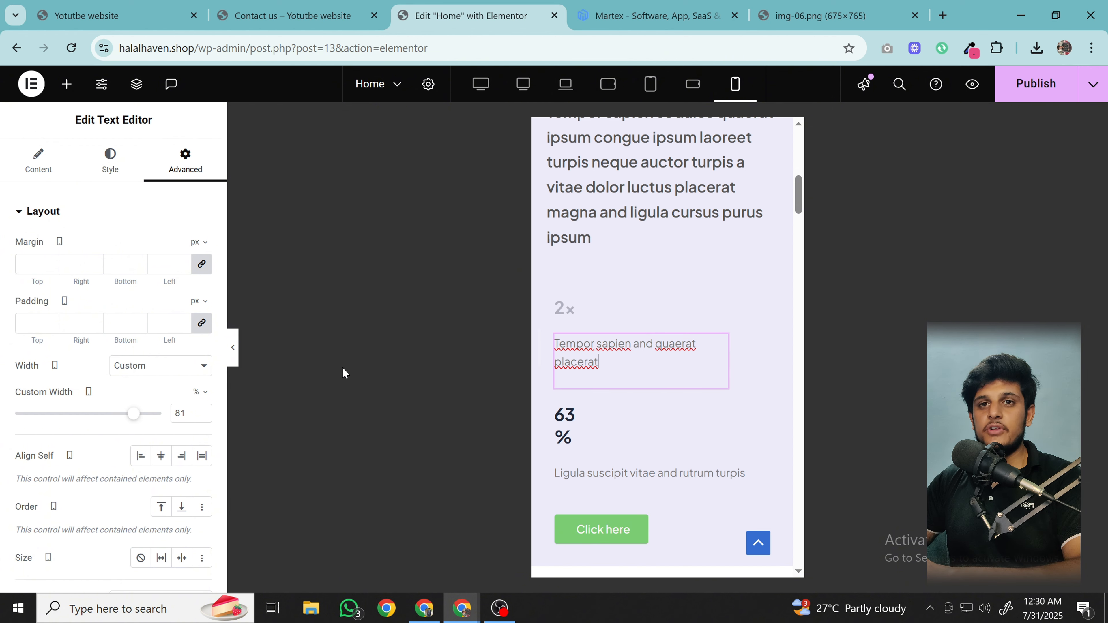
{"action": "left_click", "coordinate": [134, 418]}
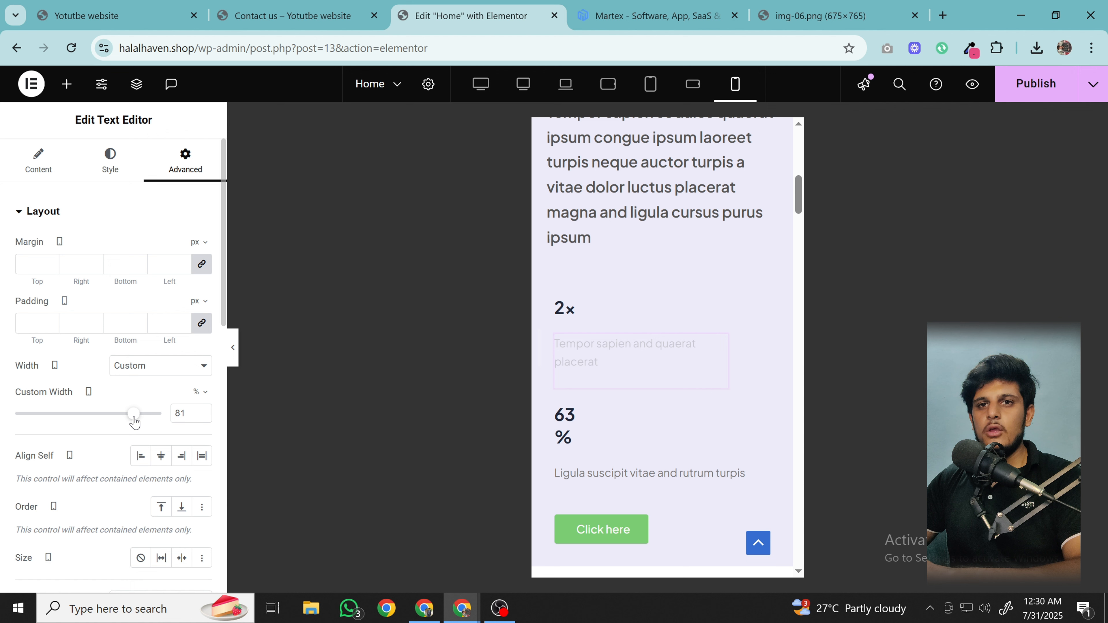
{"action": "left_click", "coordinate": [201, 411]}
{"action": "left_click", "coordinate": [203, 410]}
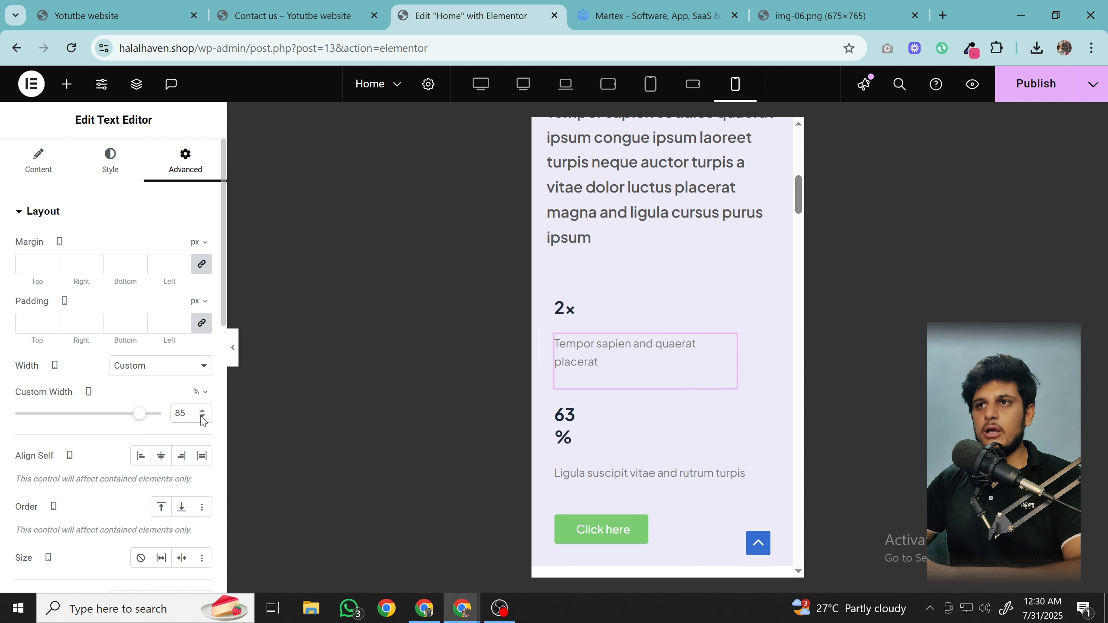
{"action": "left_click", "coordinate": [202, 419]}
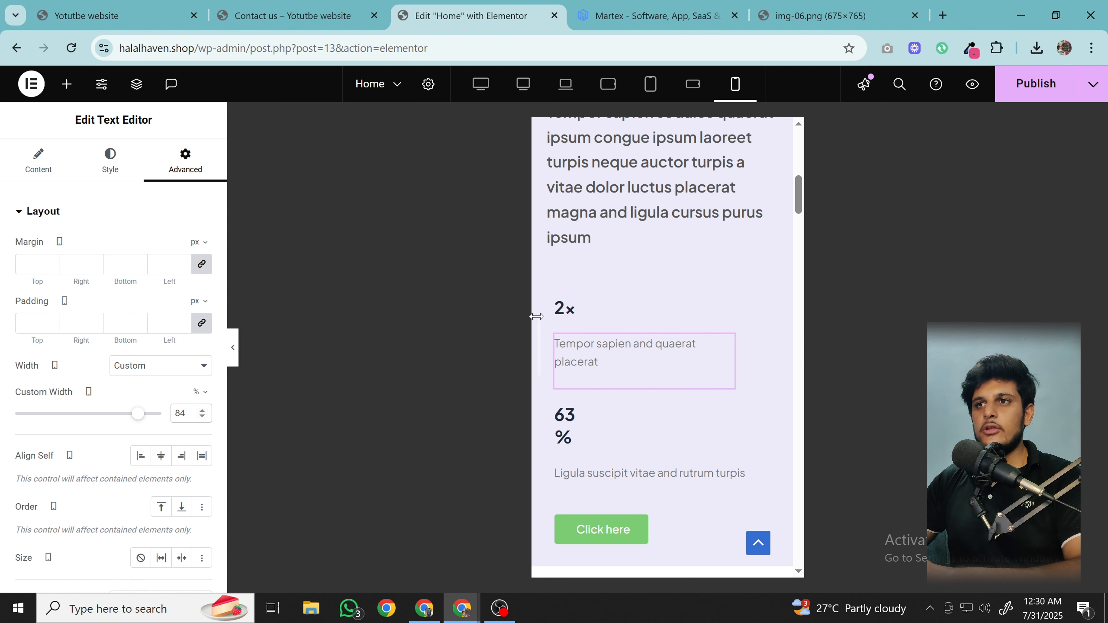
- Set the stats container's direction to Row - horizontal and narrow the "Tempor sapien and quaerat placerat" text to fit beside the 2x heading
{"action": "mouse_move", "coordinate": [557, 311]}
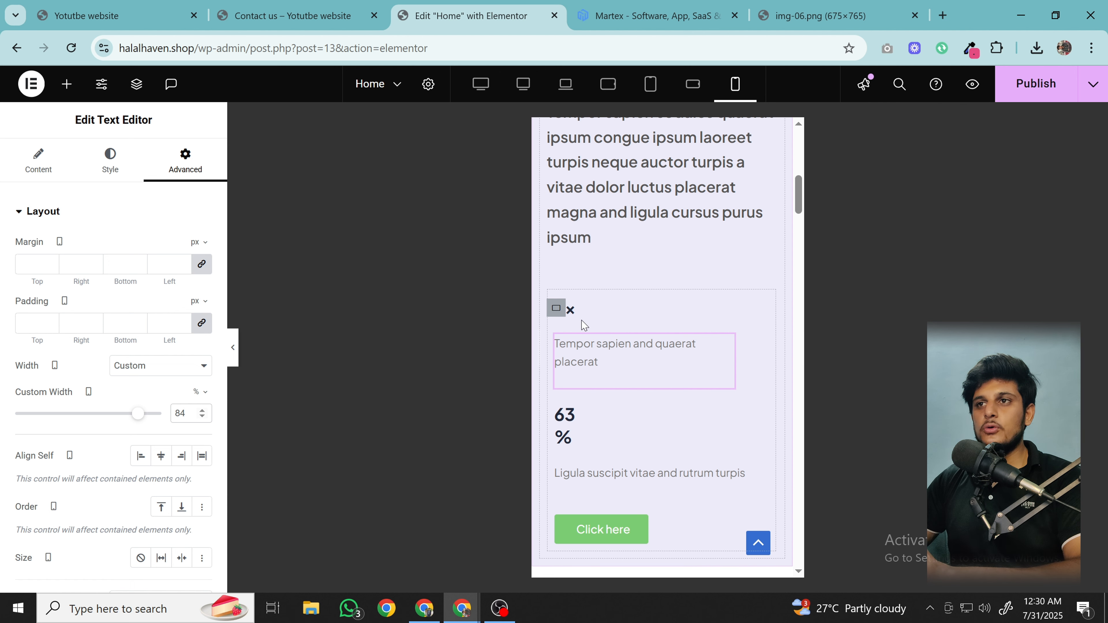
{"action": "left_click", "coordinate": [556, 309]}
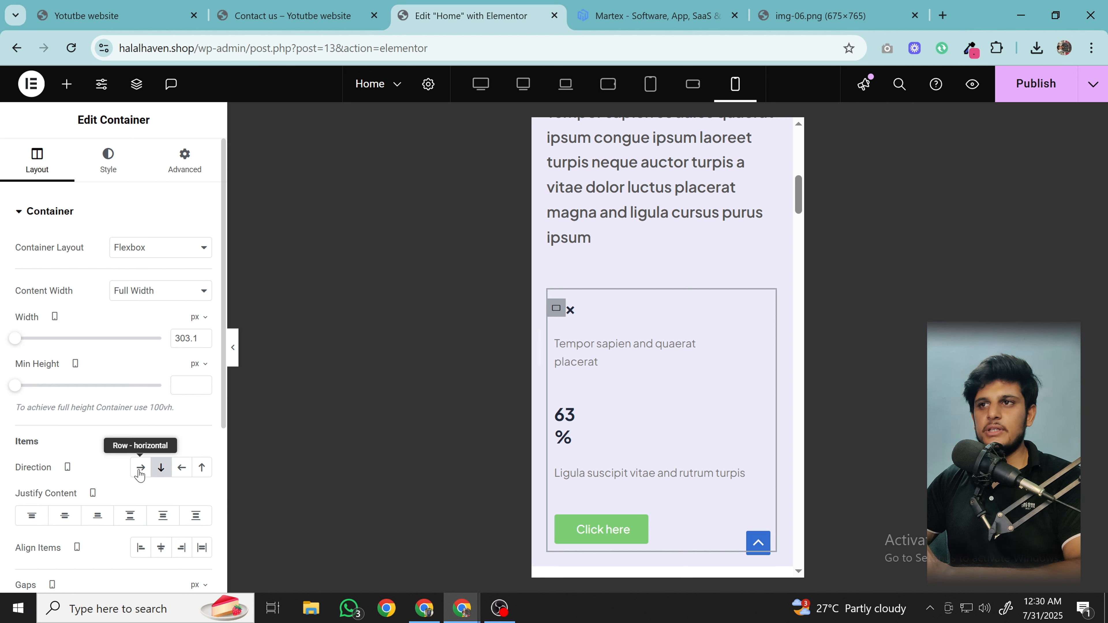
{"action": "left_click", "coordinate": [140, 473]}
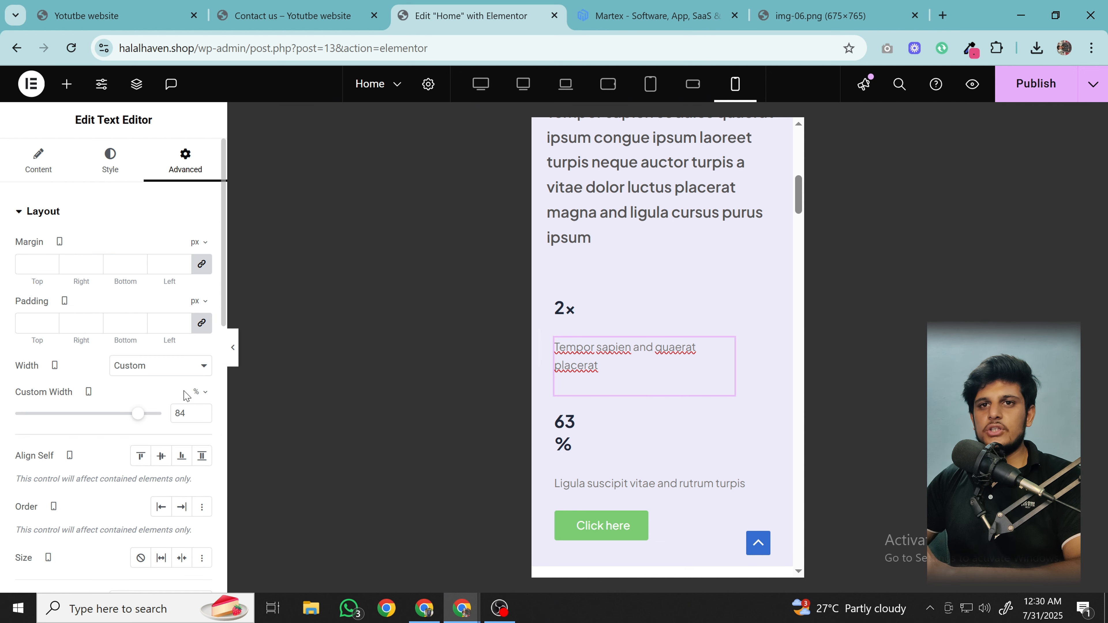
{"action": "left_click", "coordinate": [202, 418]}
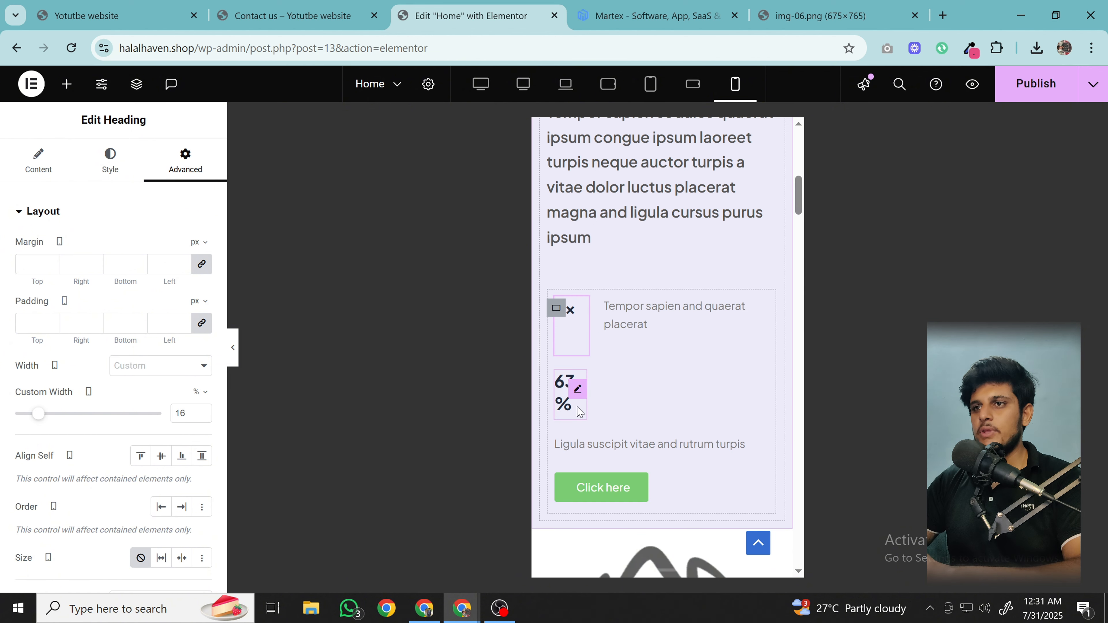
- Narrow the "Ligula suscipit vitae and rutrum turpis" text on the canvas to fit beside the 63% heading
{"action": "left_click", "coordinate": [736, 447]}
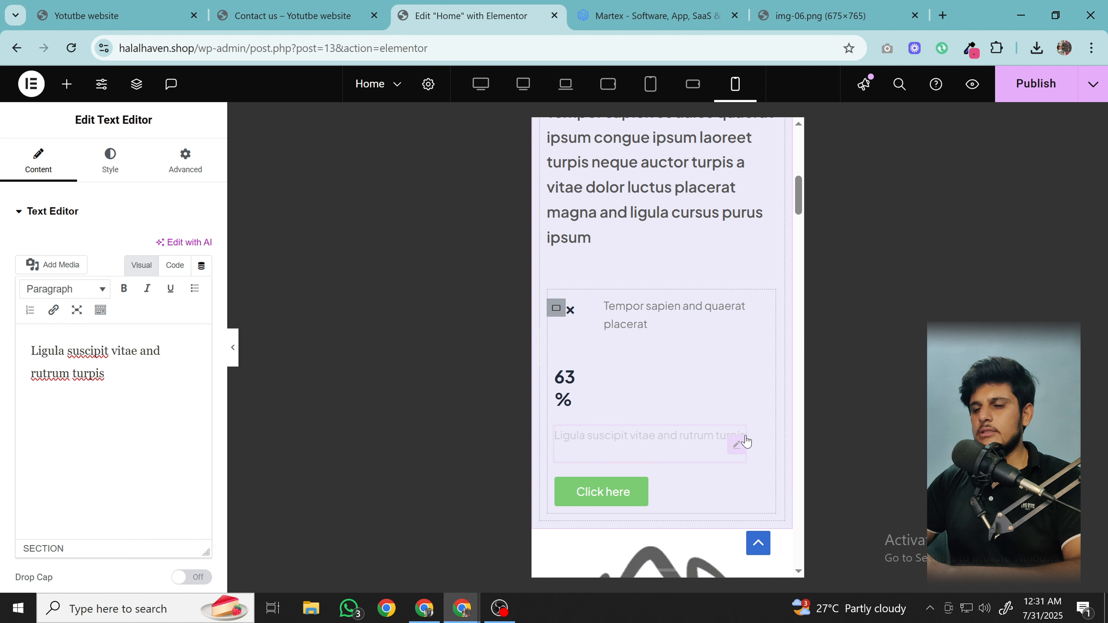
{"action": "left_click_drag", "start_coordinate": [744, 430], "coordinate": [716, 438]}
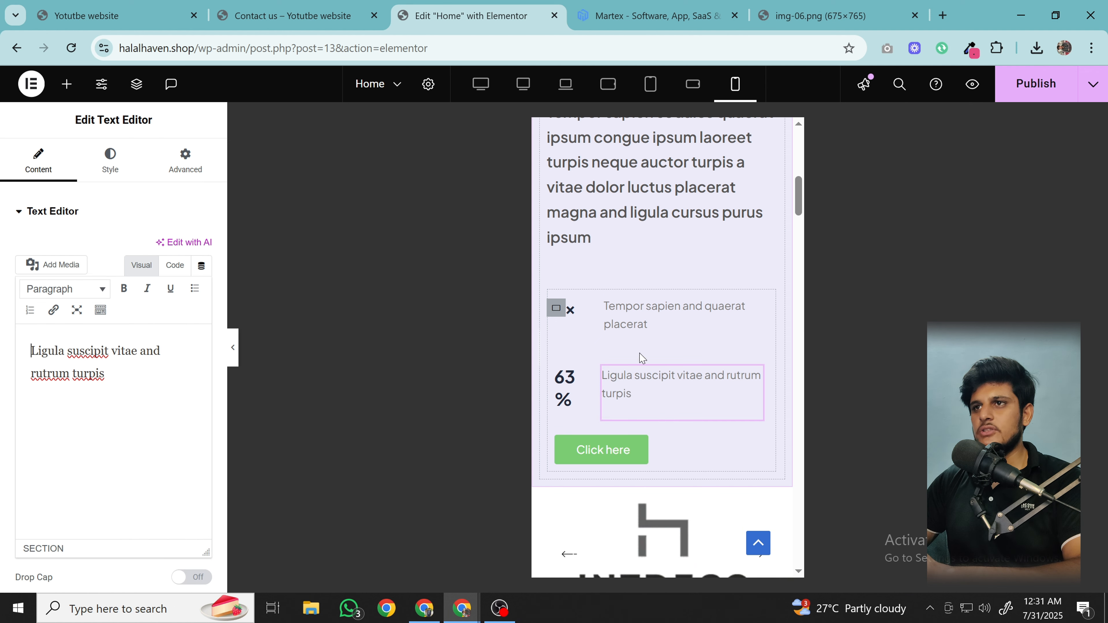
- Set the Min Height of the client logo carousel's container to 16 for Mobile Portrait
{"action": "scroll", "coordinate": [643, 371], "scroll_direction": "down", "scroll_amount": 3}
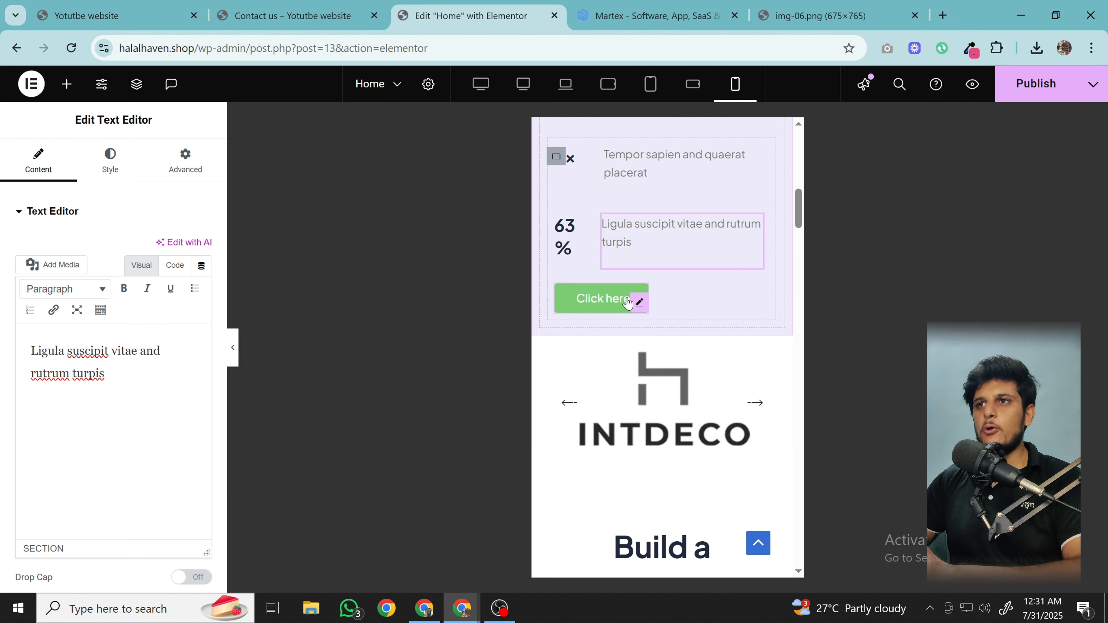
{"action": "scroll", "coordinate": [635, 304], "scroll_direction": "up", "scroll_amount": 8}
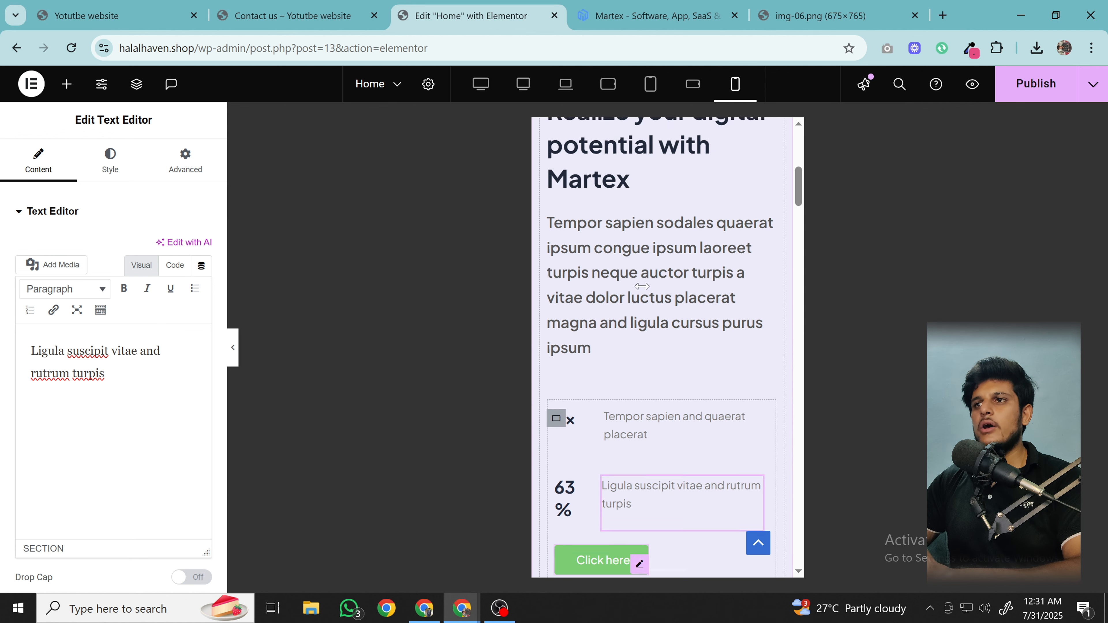
{"action": "scroll", "coordinate": [645, 291], "scroll_direction": "down", "scroll_amount": 10}
{"action": "scroll", "coordinate": [644, 292], "scroll_direction": "up", "scroll_amount": 3}
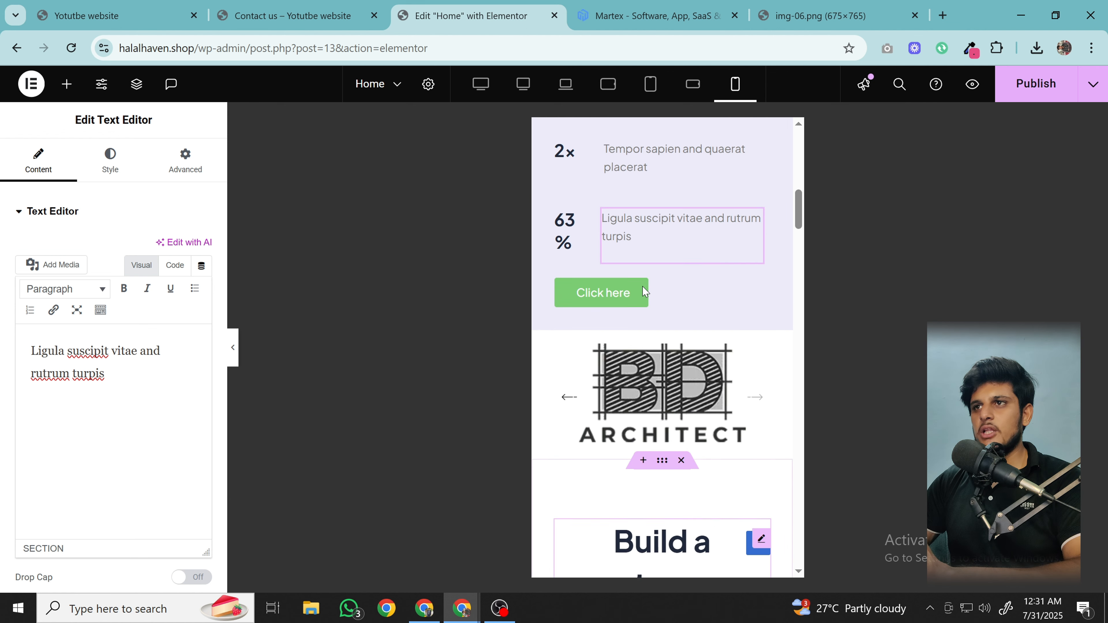
{"action": "scroll", "coordinate": [645, 292], "scroll_direction": "down", "scroll_amount": 2}
{"action": "scroll", "coordinate": [644, 291], "scroll_direction": "up", "scroll_amount": 1}
{"action": "left_click", "coordinate": [644, 305]}
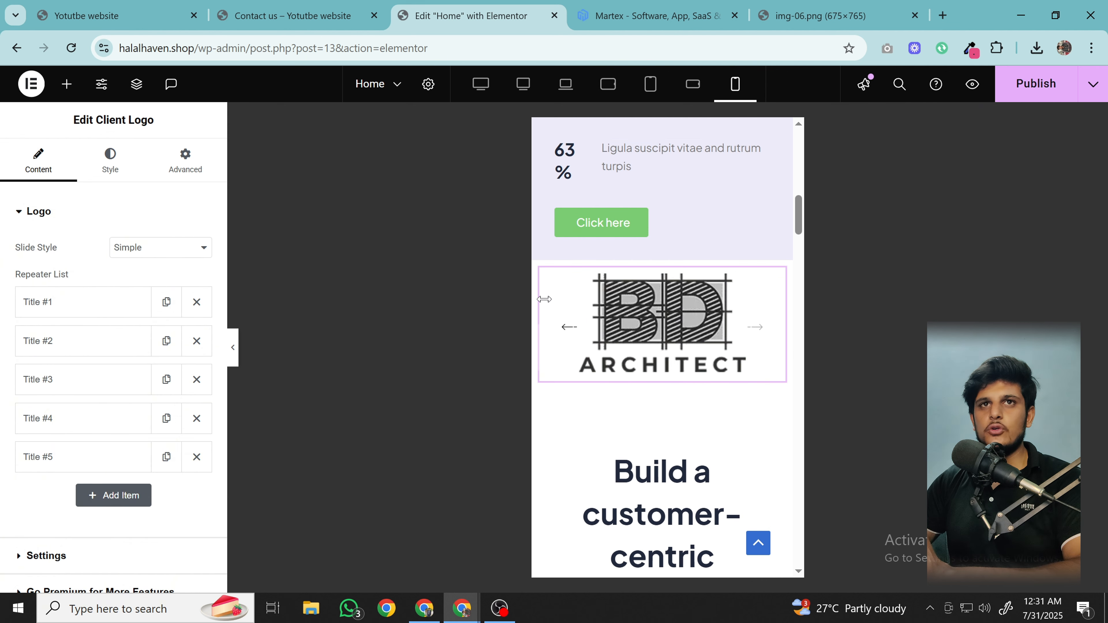
{"action": "left_click", "coordinate": [109, 162]}
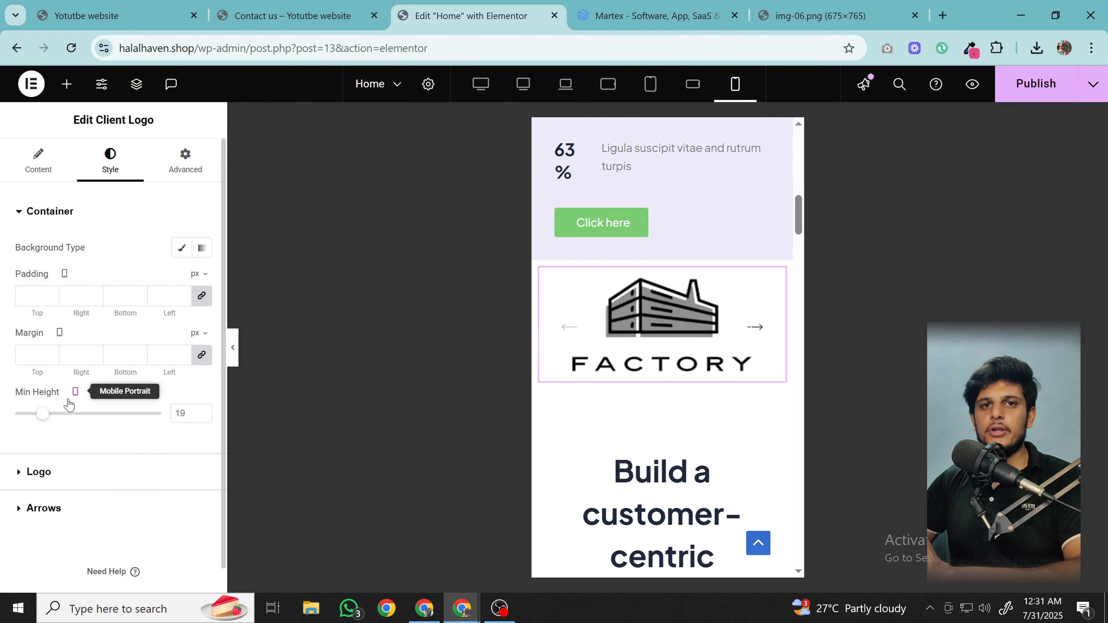
{"action": "mouse_move", "coordinate": [44, 421]}
{"action": "left_mouse_down"}
{"action": "mouse_move", "coordinate": [24, 421]}
{"action": "mouse_move", "coordinate": [39, 423]}
{"action": "left_mouse_up"}
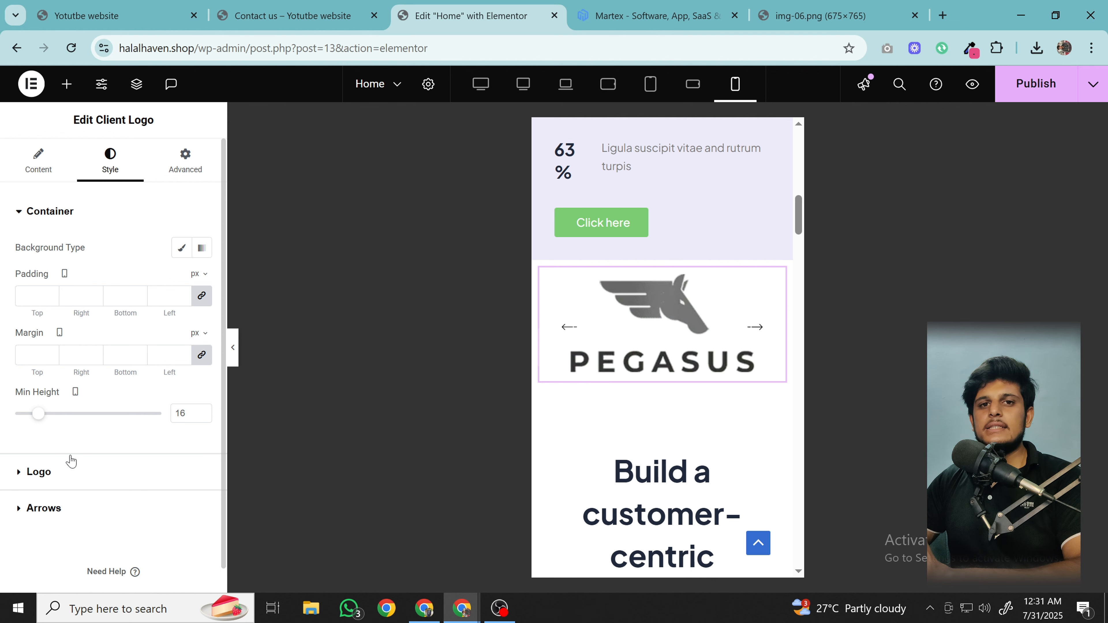
- Set the client logo carousel's Slides To Show to 3 for Mobile Portrait
{"action": "left_click", "coordinate": [49, 175]}
{"action": "left_click", "coordinate": [83, 307]}
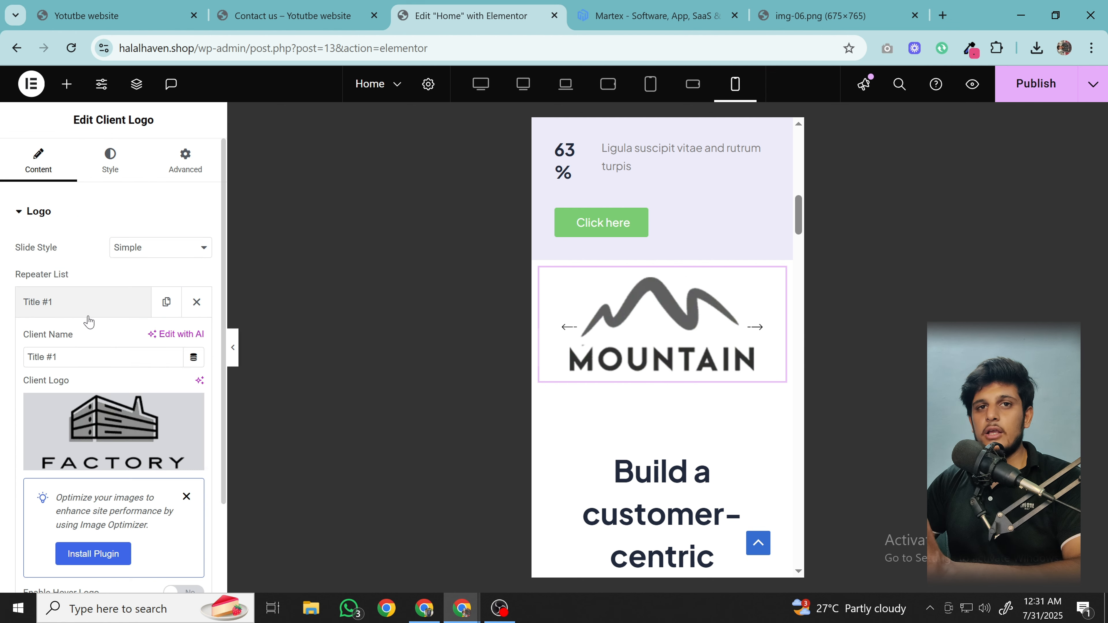
{"action": "scroll", "coordinate": [111, 393], "scroll_direction": "down", "scroll_amount": 6}
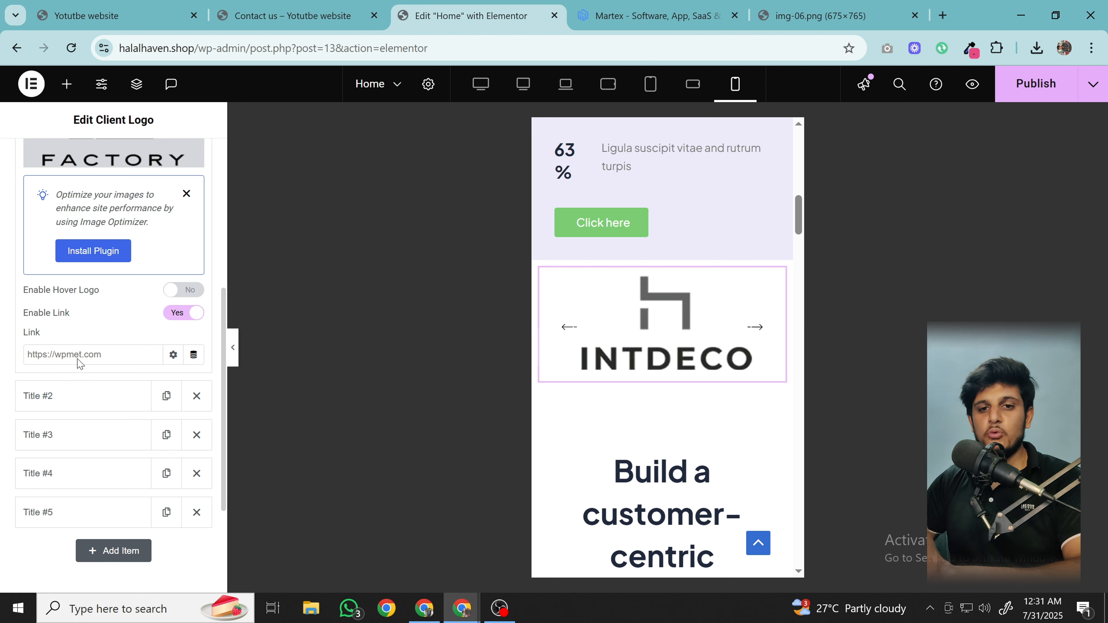
{"action": "scroll", "coordinate": [89, 446], "scroll_direction": "down", "scroll_amount": 4}
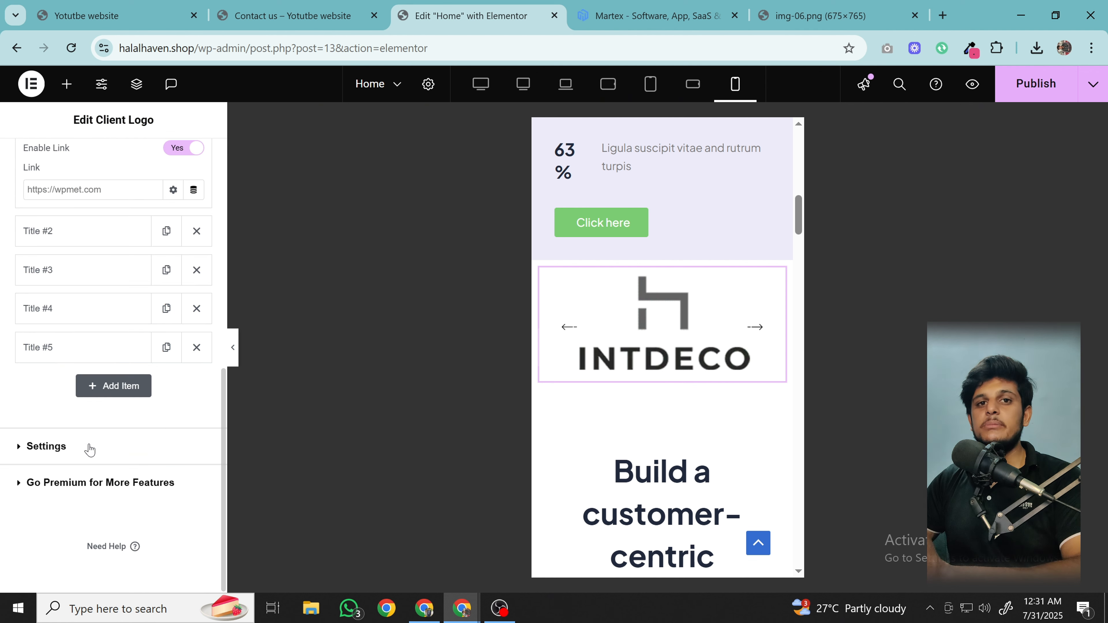
{"action": "left_click", "coordinate": [81, 446]}
{"action": "scroll", "coordinate": [131, 349], "scroll_direction": "down", "scroll_amount": 5}
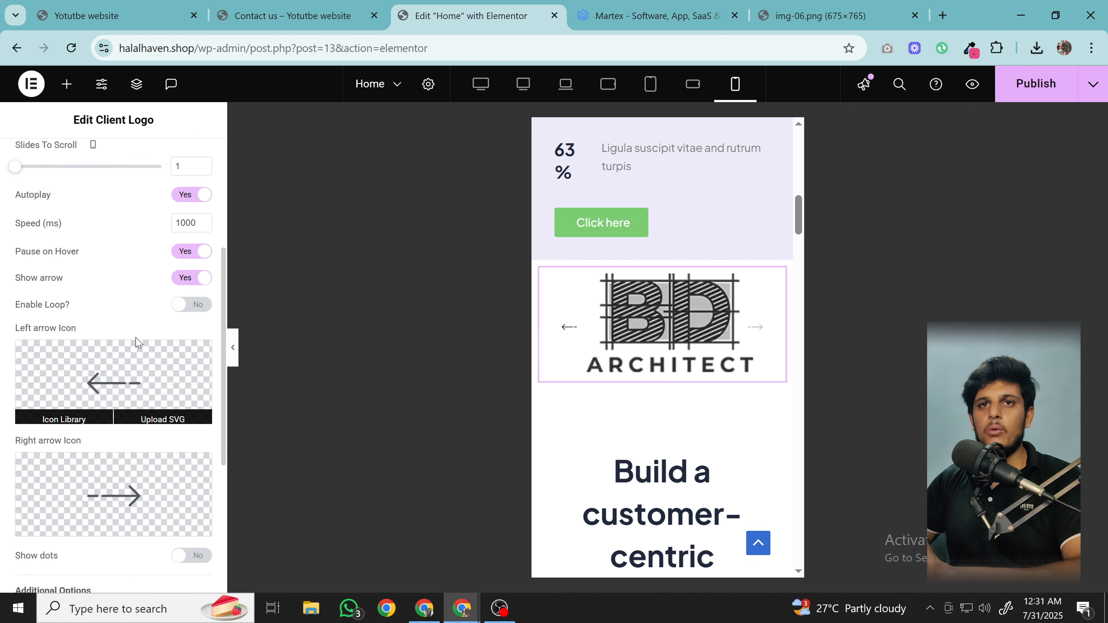
{"action": "scroll", "coordinate": [138, 342], "scroll_direction": "up", "scroll_amount": 4}
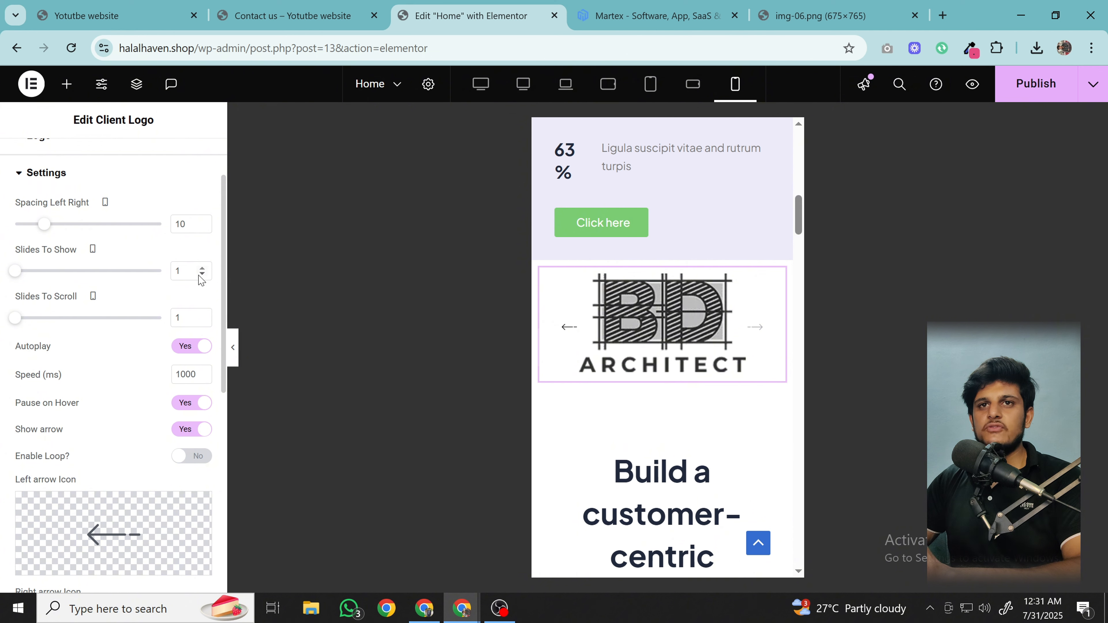
{"action": "left_click", "coordinate": [202, 267]}
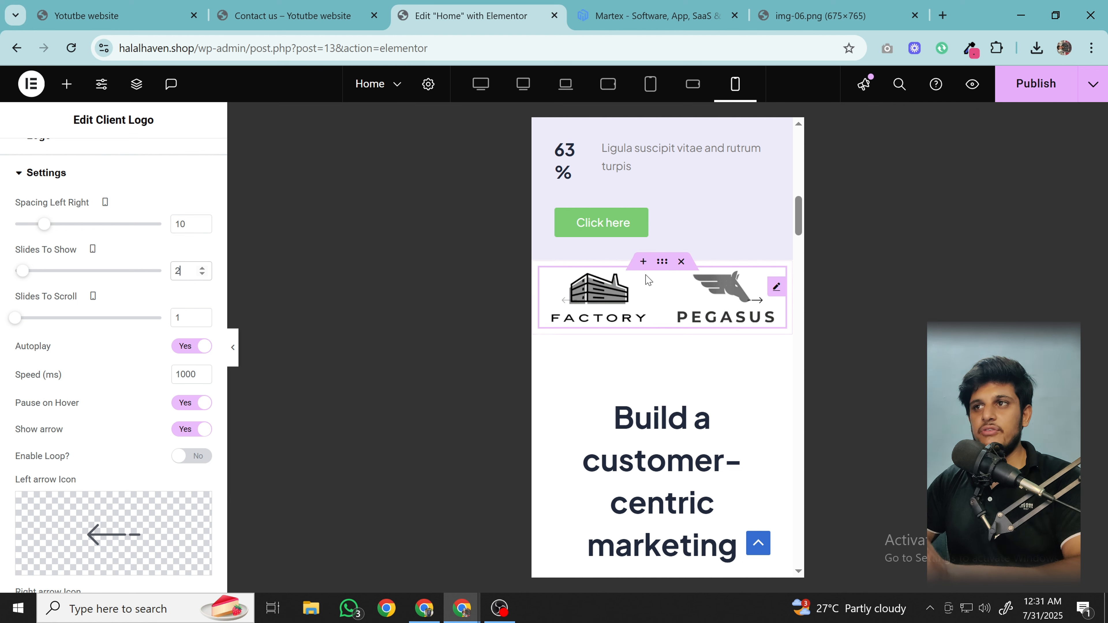
{"action": "left_click", "coordinate": [202, 268]}
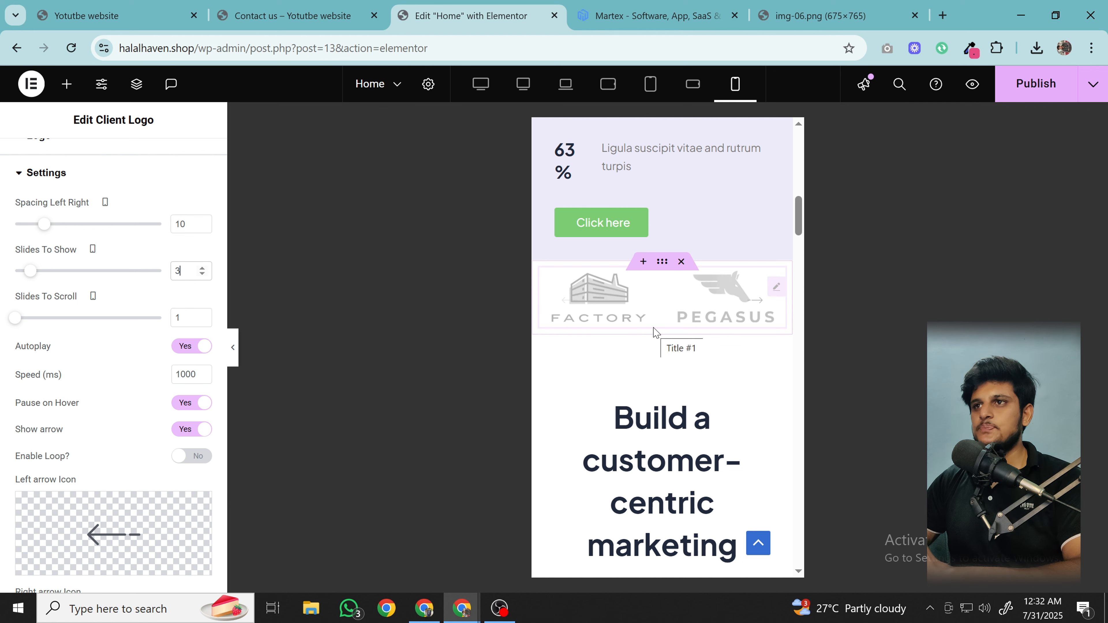
- Set the font size of the "Build a customer-centric marketing strategy" heading to 22 px for Mobile Portrait
{"action": "scroll", "coordinate": [654, 333], "scroll_direction": "down", "scroll_amount": 4}
{"action": "left_click", "coordinate": [679, 325]}
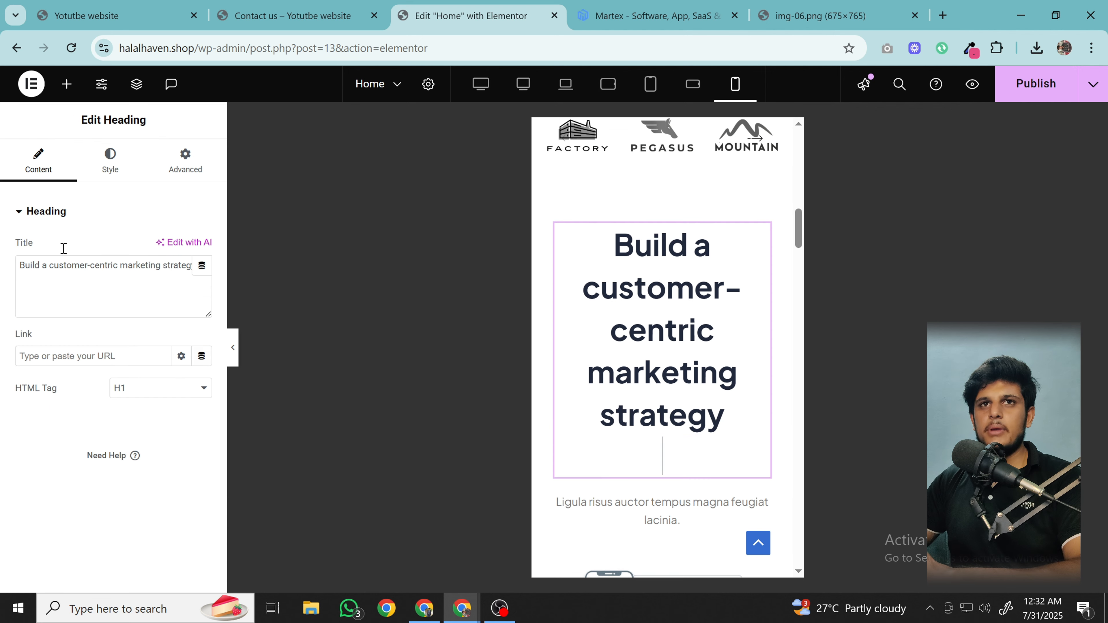
{"action": "left_click", "coordinate": [116, 176]}
{"action": "left_click", "coordinate": [201, 291]}
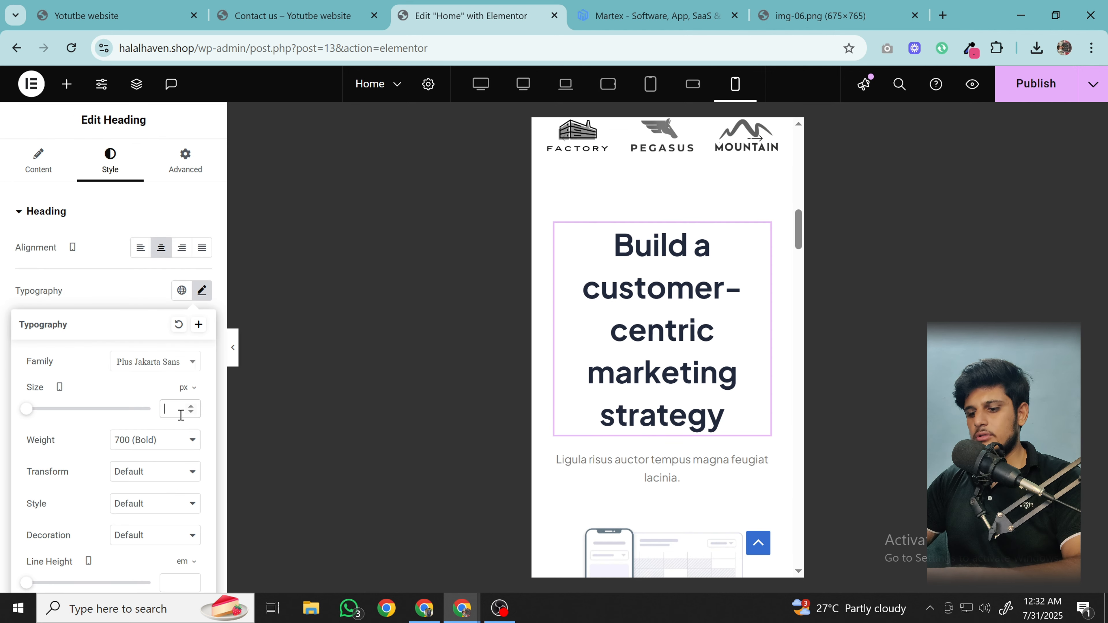
{"action": "type", "text": "32"}
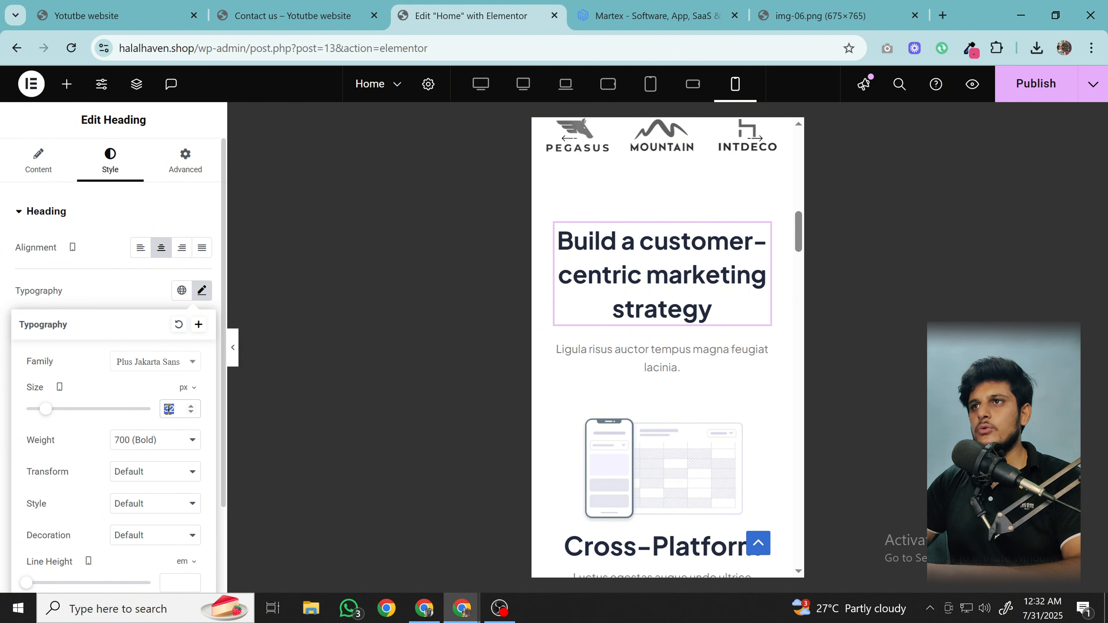
{"action": "type", "text": "22"}
- Review the Mobile Portrait layout of the feature sections and the hero section
{"action": "scroll", "coordinate": [578, 388], "scroll_direction": "up", "scroll_amount": 3}
{"action": "scroll", "coordinate": [578, 388], "scroll_direction": "down", "scroll_amount": 5}
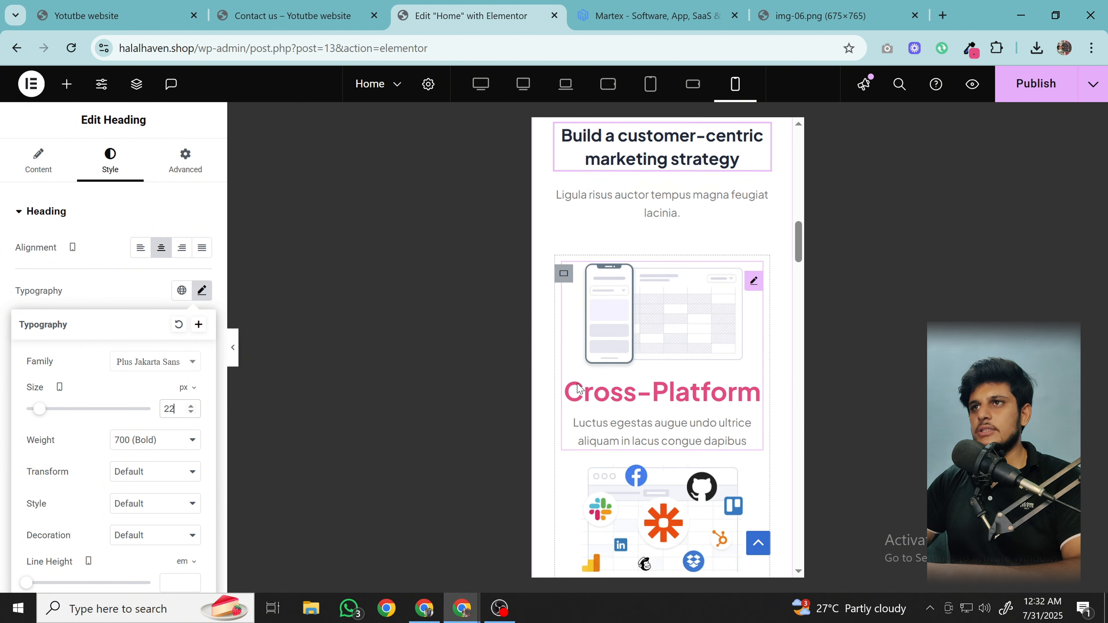
{"action": "scroll", "coordinate": [578, 388], "scroll_direction": "down", "scroll_amount": 10}
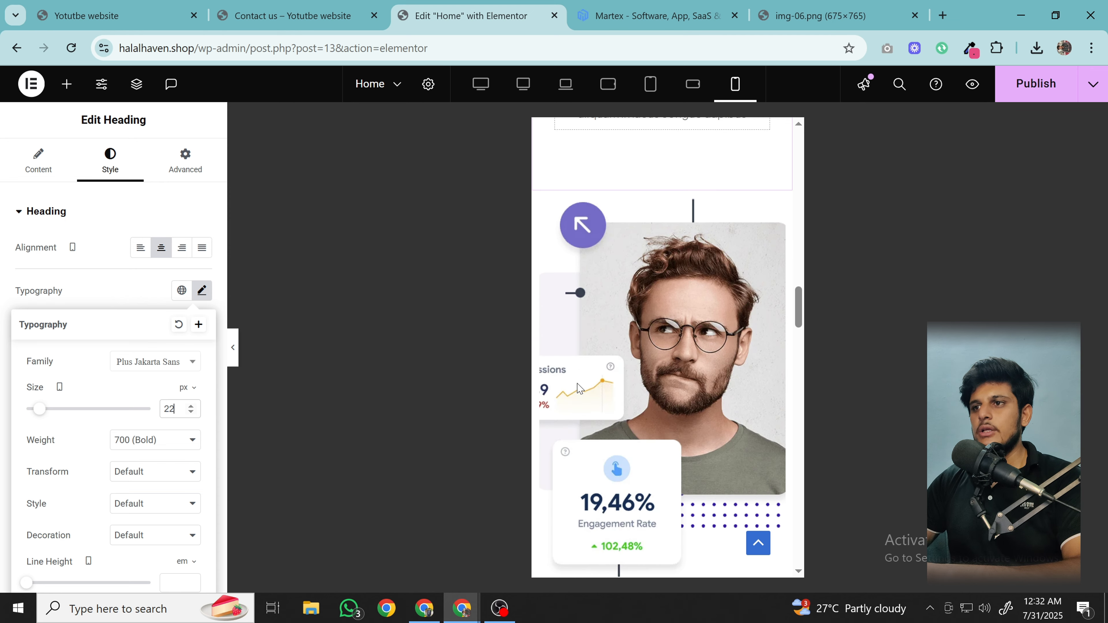
{"action": "scroll", "coordinate": [577, 389], "scroll_direction": "down", "scroll_amount": 5}
{"action": "scroll", "coordinate": [578, 388], "scroll_direction": "up", "scroll_amount": 12}
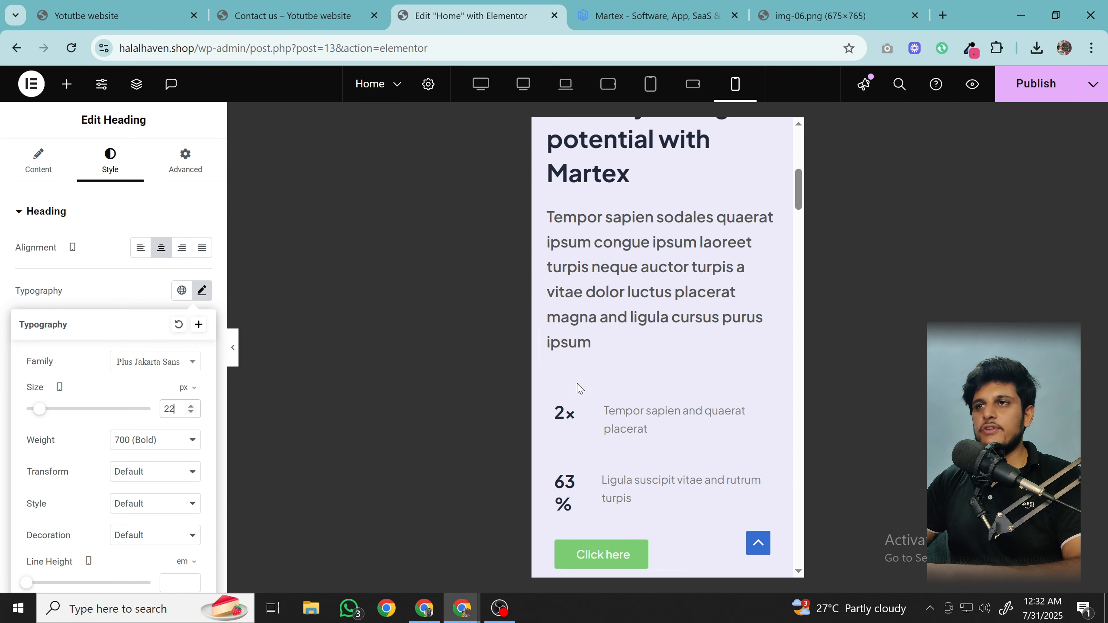
{"action": "scroll", "coordinate": [577, 388], "scroll_direction": "up", "scroll_amount": 1}
{"action": "scroll", "coordinate": [578, 388], "scroll_direction": "down", "scroll_amount": 3}
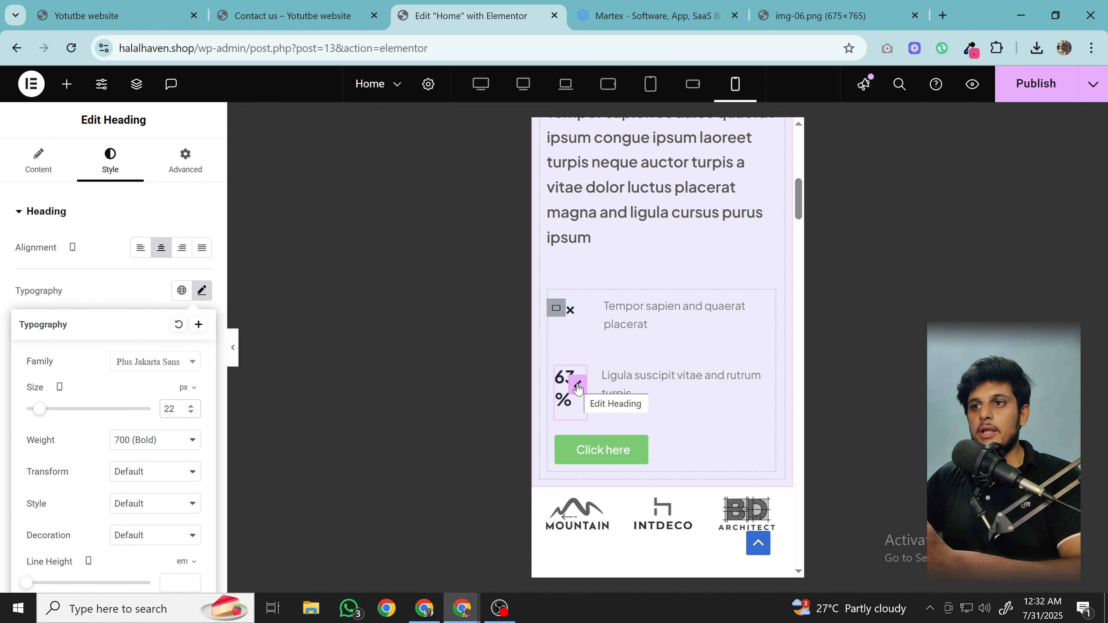
- Hide the hero section's "Click here" button on Mobile Portrait
{"action": "scroll", "coordinate": [578, 388], "scroll_direction": "down", "scroll_amount": 3}
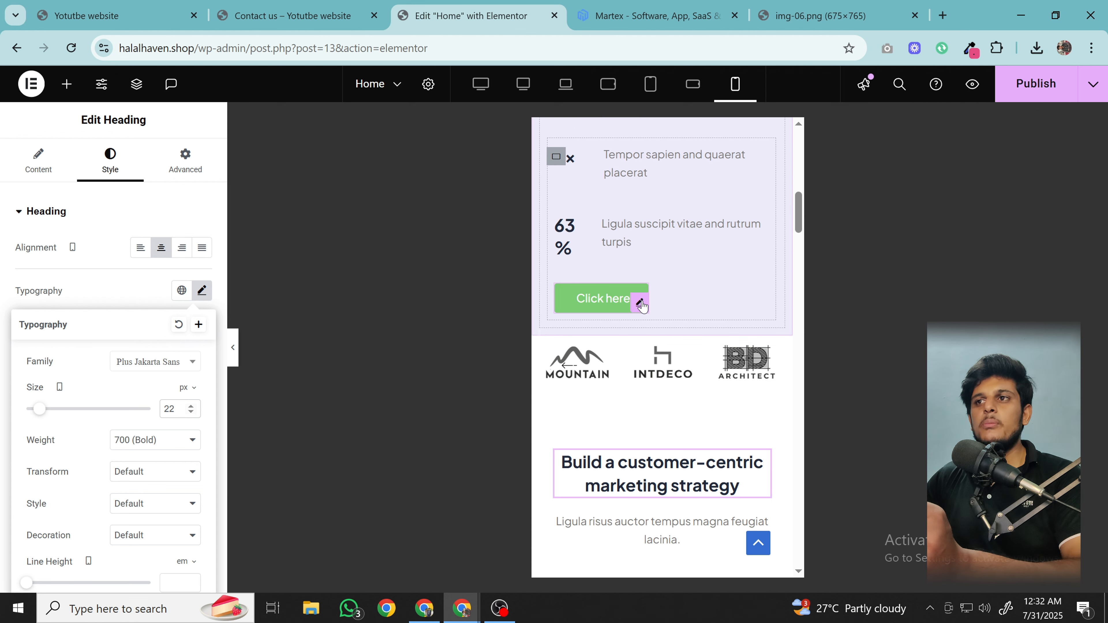
{"action": "left_click", "coordinate": [639, 302]}
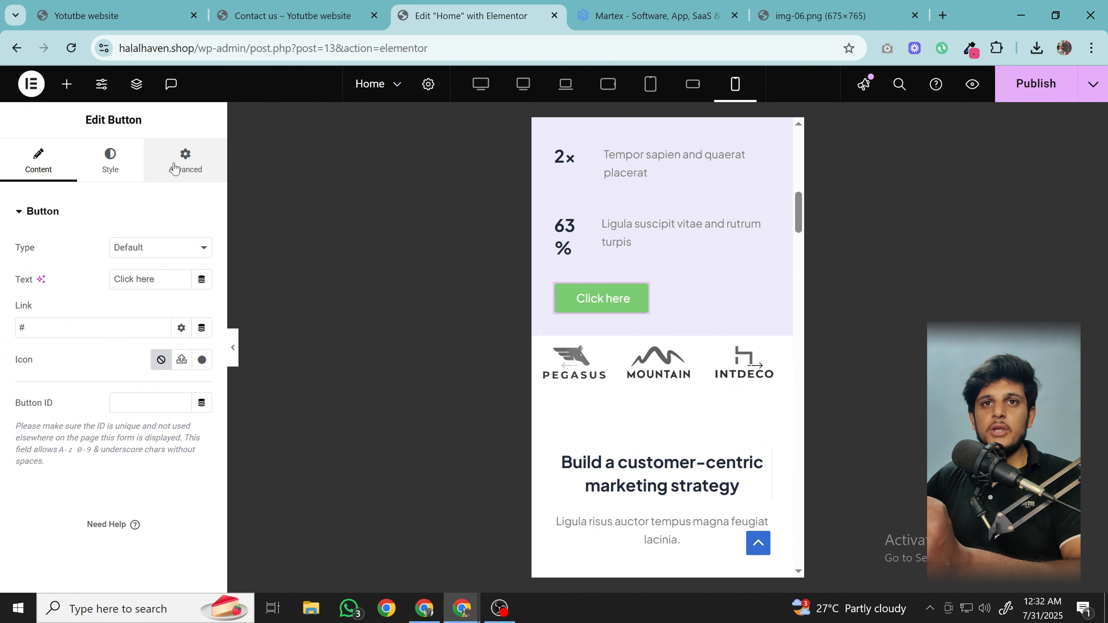
{"action": "left_click", "coordinate": [186, 161]}
{"action": "scroll", "coordinate": [93, 445], "scroll_direction": "down", "scroll_amount": 10}
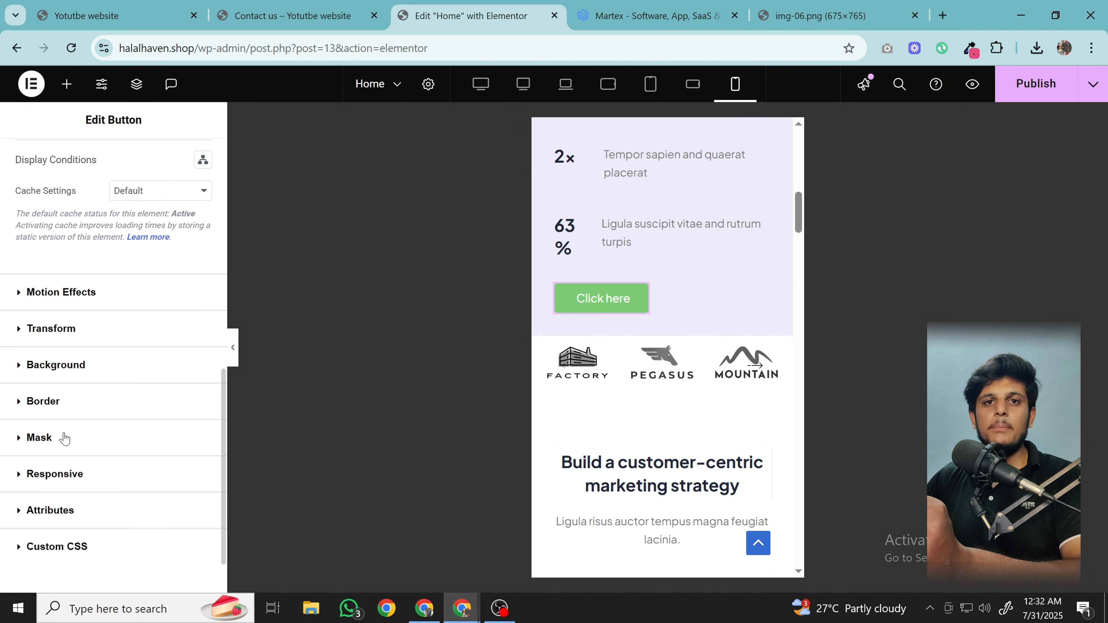
{"action": "scroll", "coordinate": [65, 439], "scroll_direction": "down", "scroll_amount": 2}
{"action": "left_click", "coordinate": [66, 419]}
{"action": "scroll", "coordinate": [123, 398], "scroll_direction": "down", "scroll_amount": 3}
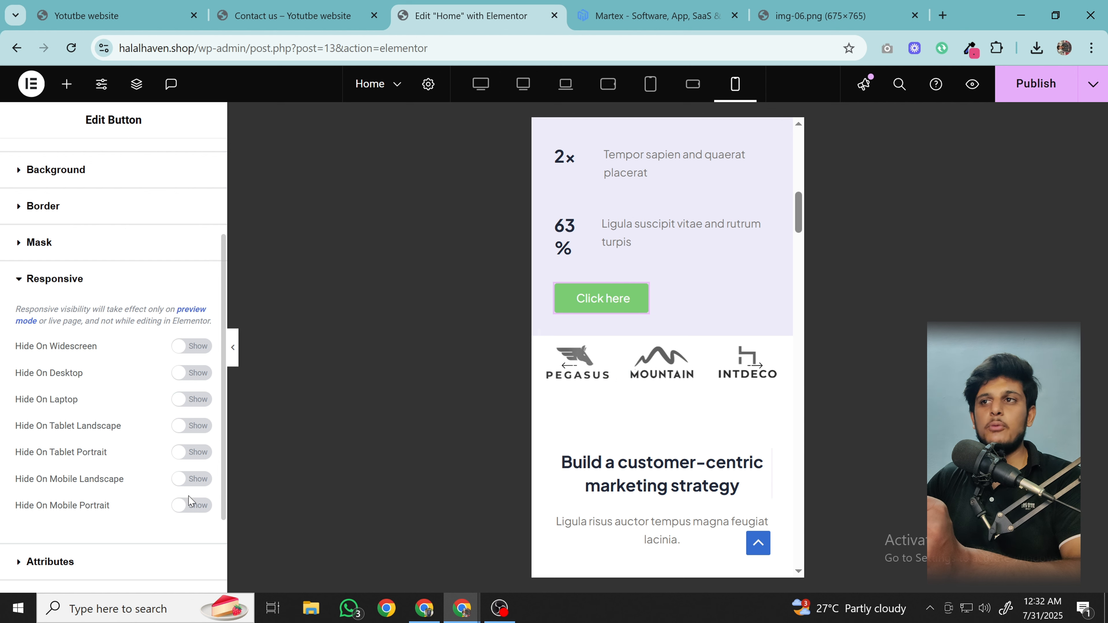
{"action": "left_click", "coordinate": [190, 506]}
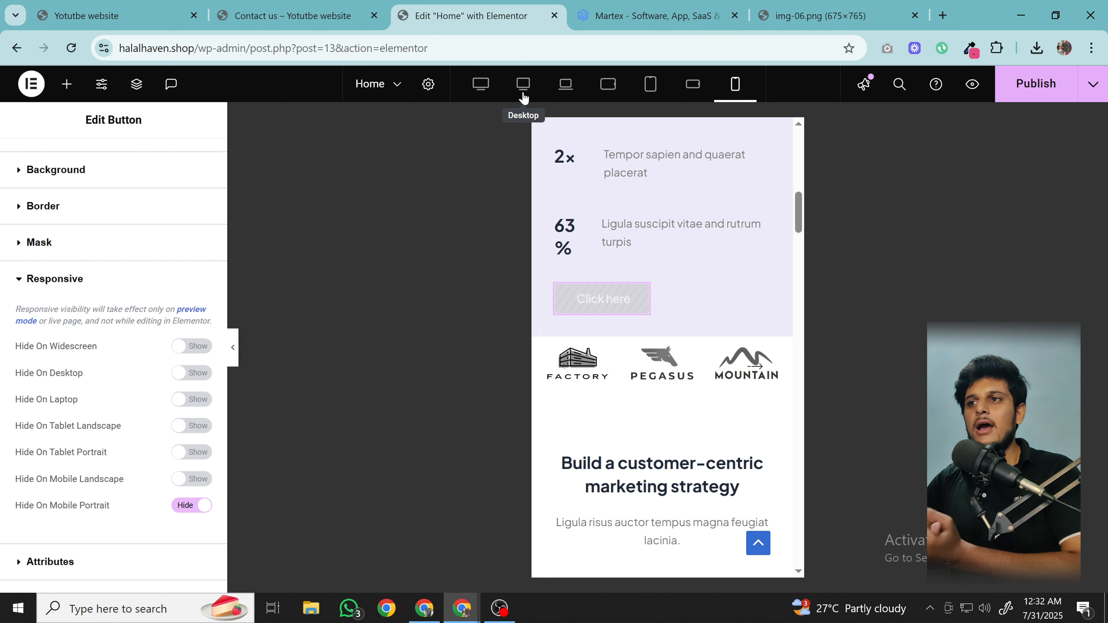
- Publish the page changes and open the Home page on the live site
{"action": "left_click", "coordinate": [1030, 95]}
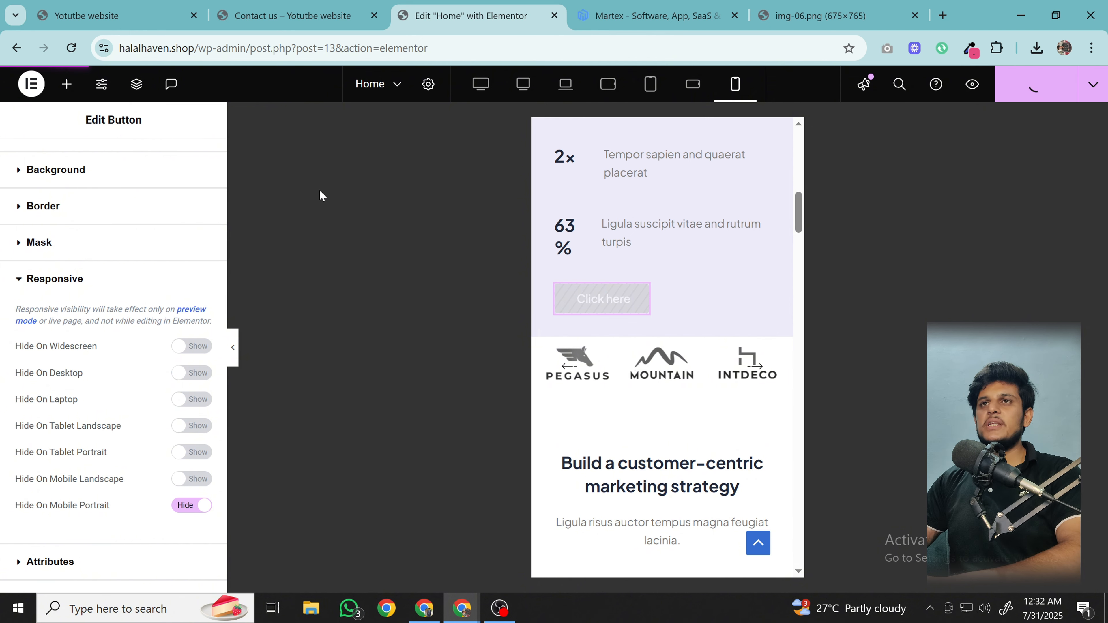
{"action": "left_click", "coordinate": [356, 6]}
{"action": "left_click", "coordinate": [392, 136]}
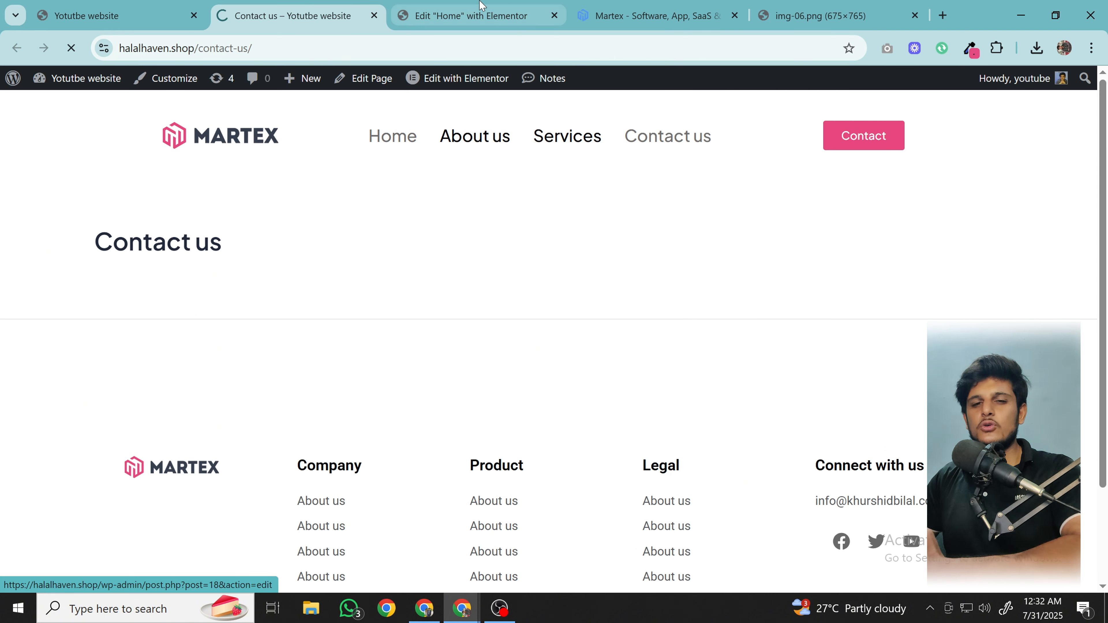
- Switch to the Martex demo page and examine its client logo and "Build a customer-centric marketing strategy" sections
{"action": "left_click", "coordinate": [480, 6]}
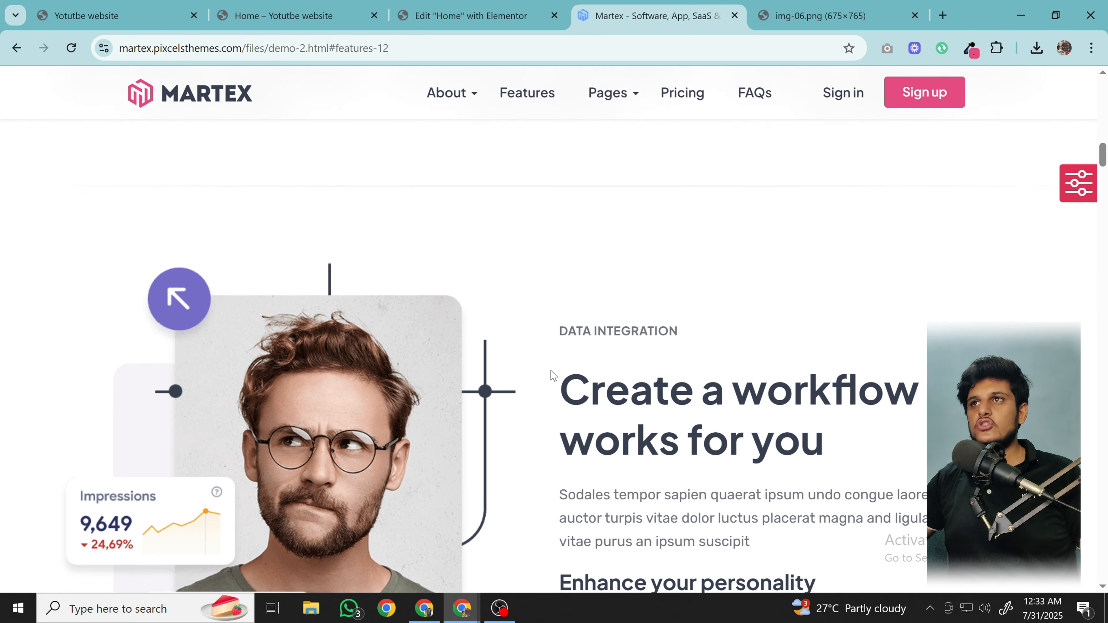
{"action": "scroll", "coordinate": [551, 370], "scroll_direction": "up", "scroll_amount": 10}
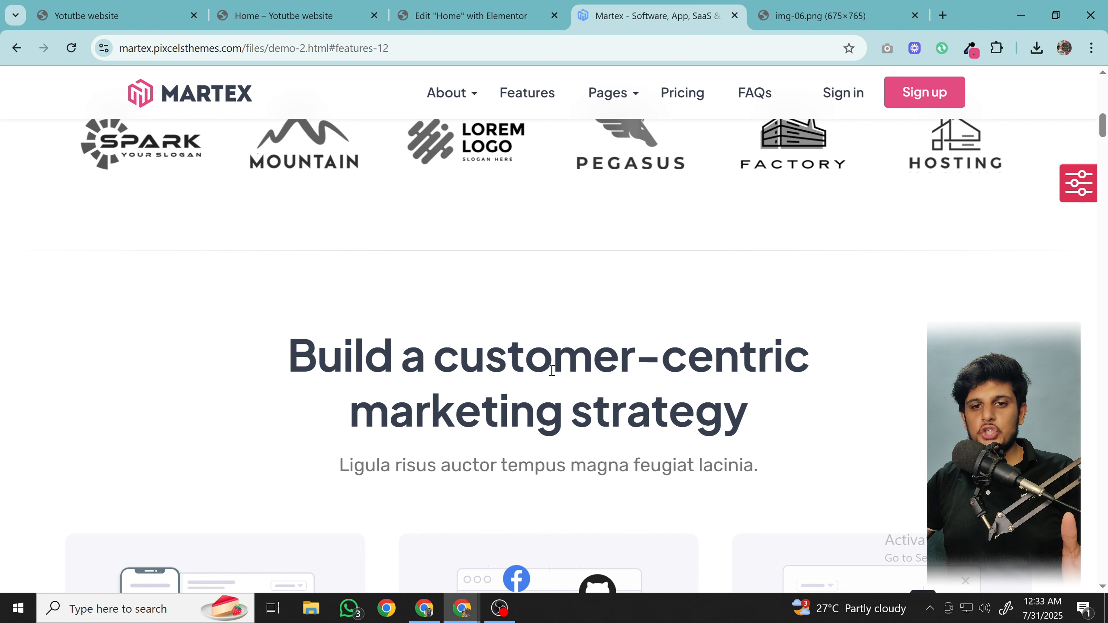